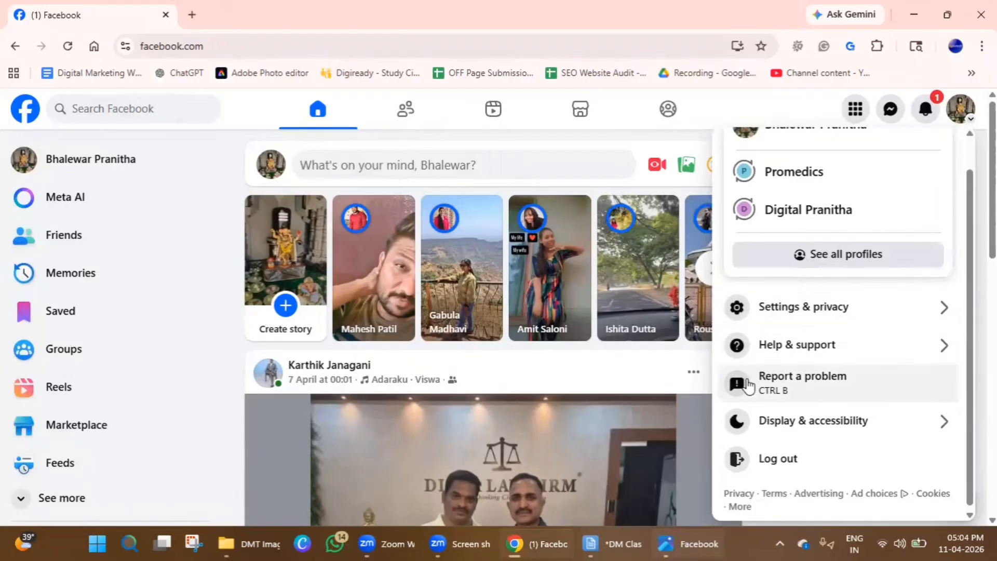
- Start creating an ad from the Facebook home page so that Ads Manager loads
scroll(810, 353, up, 1)
click(853, 109)
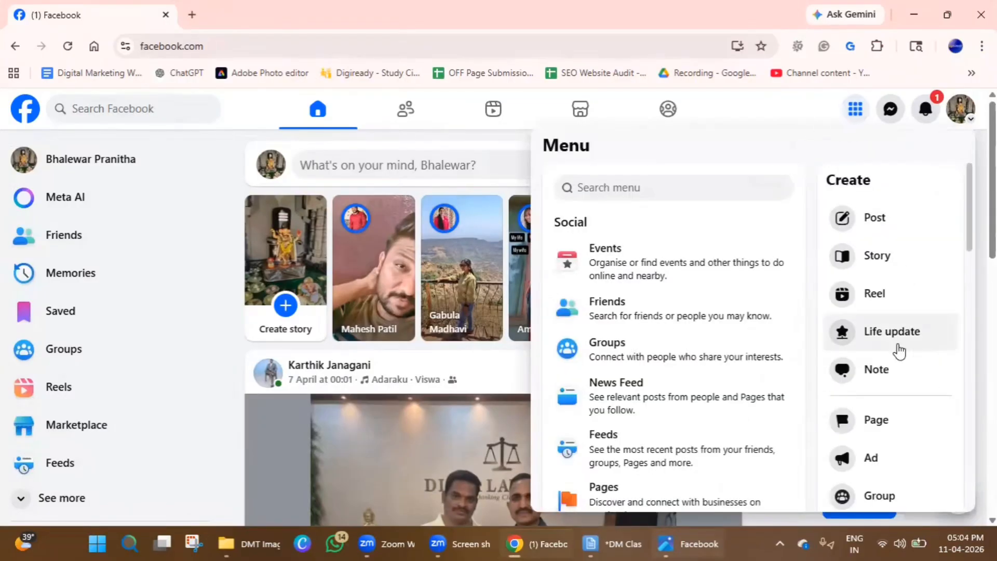
scroll(888, 354, down, 1)
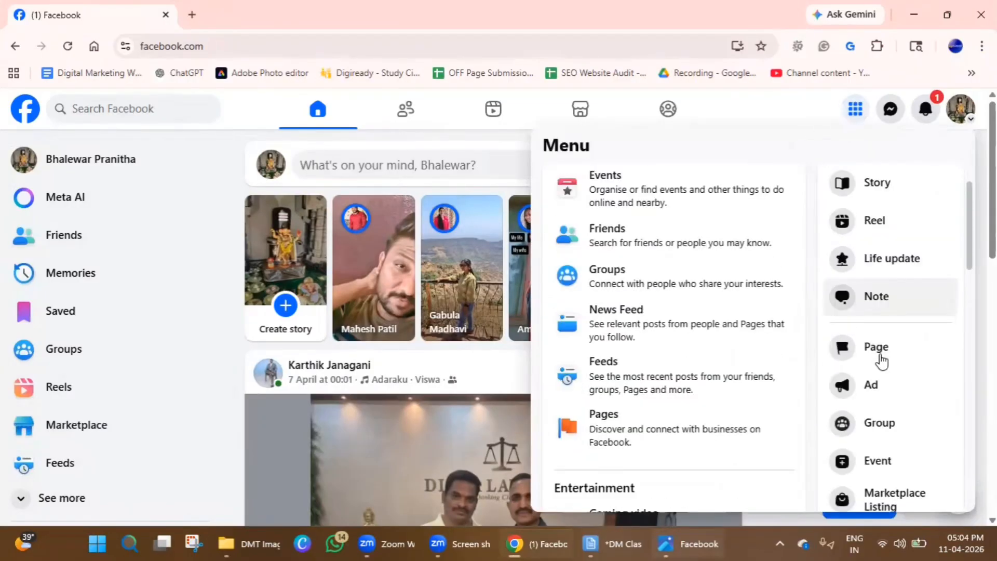
click(881, 386)
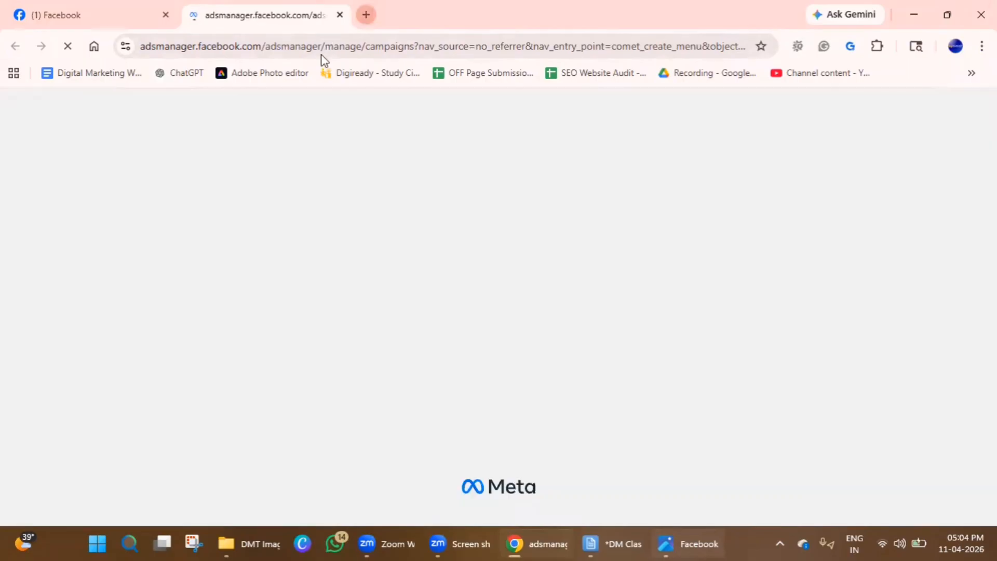
- Open adsmanager.facebook.com directly in a new browser tab
key(ctrl+t)
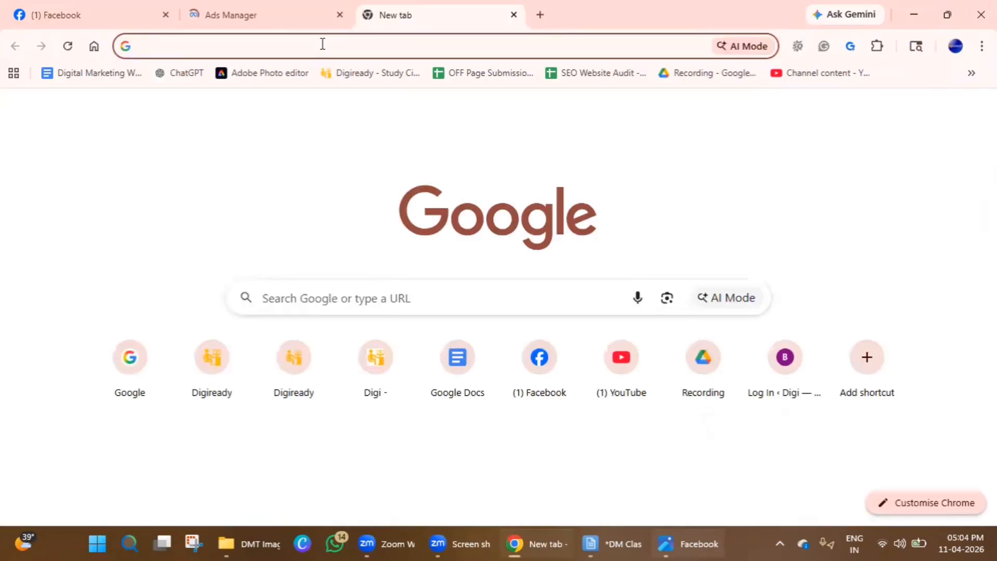
text(adsmanager)
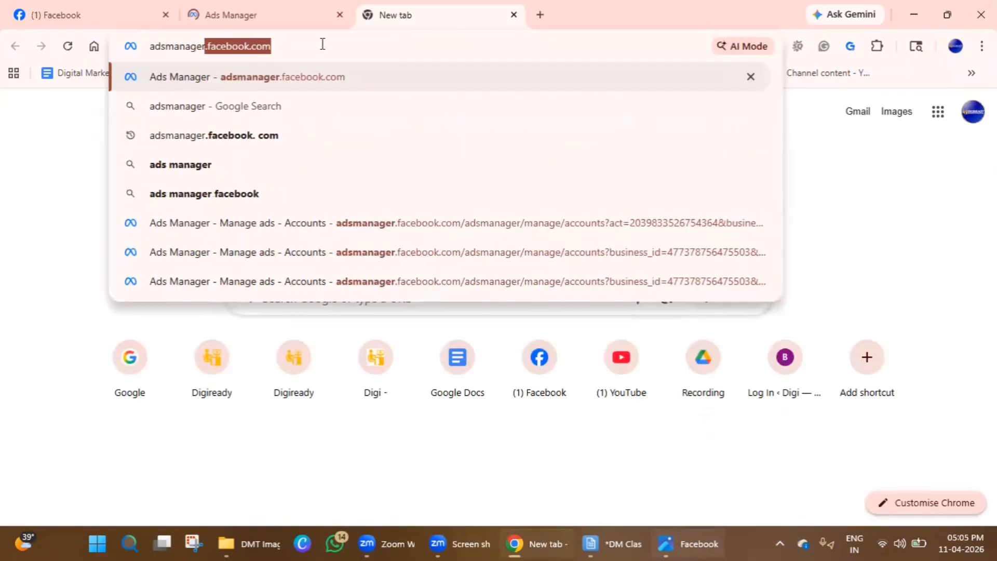
key(Return)
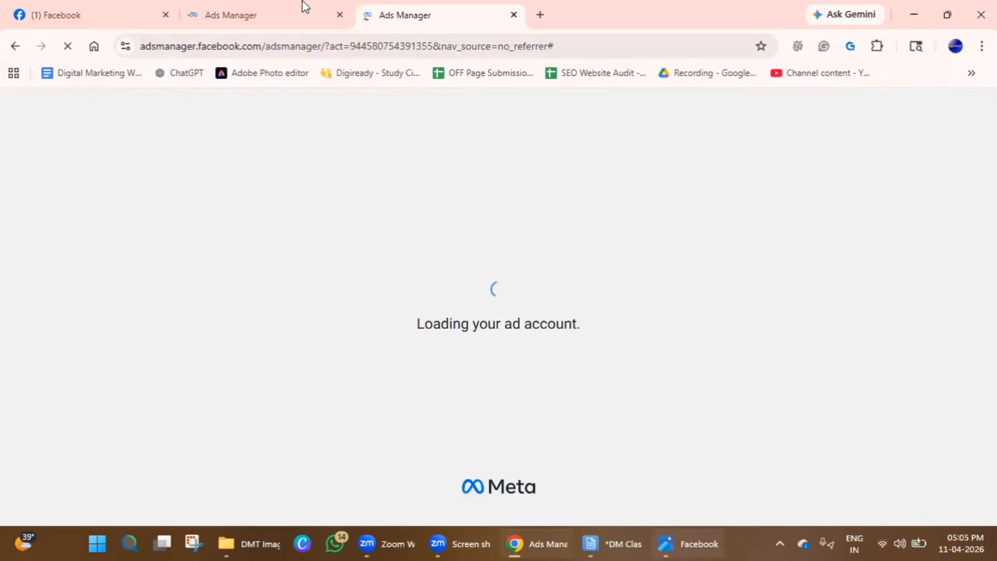
- Return to the first Ads Manager tab and dismiss its new campaign dialog
click(300, 6)
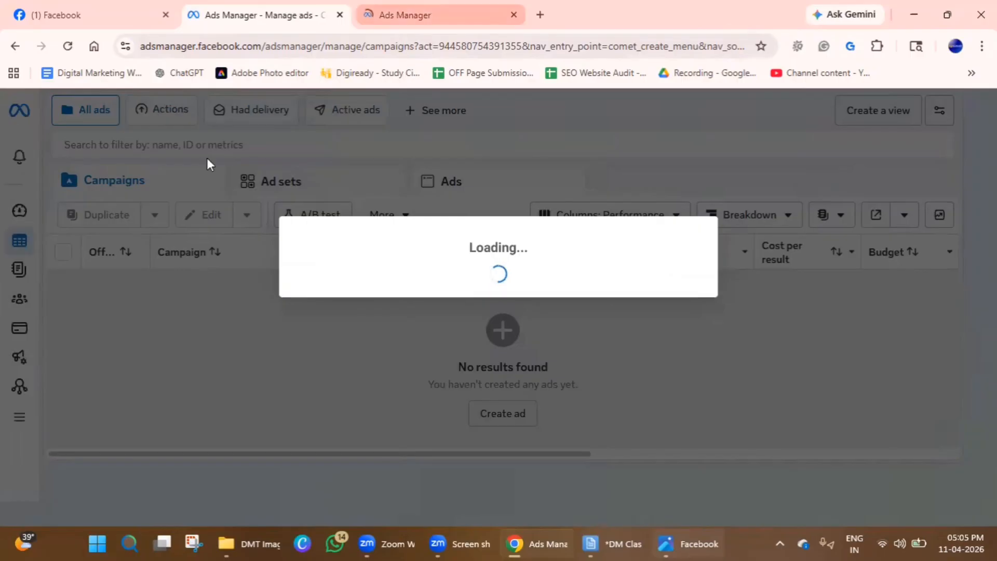
click(405, 16)
click(272, 15)
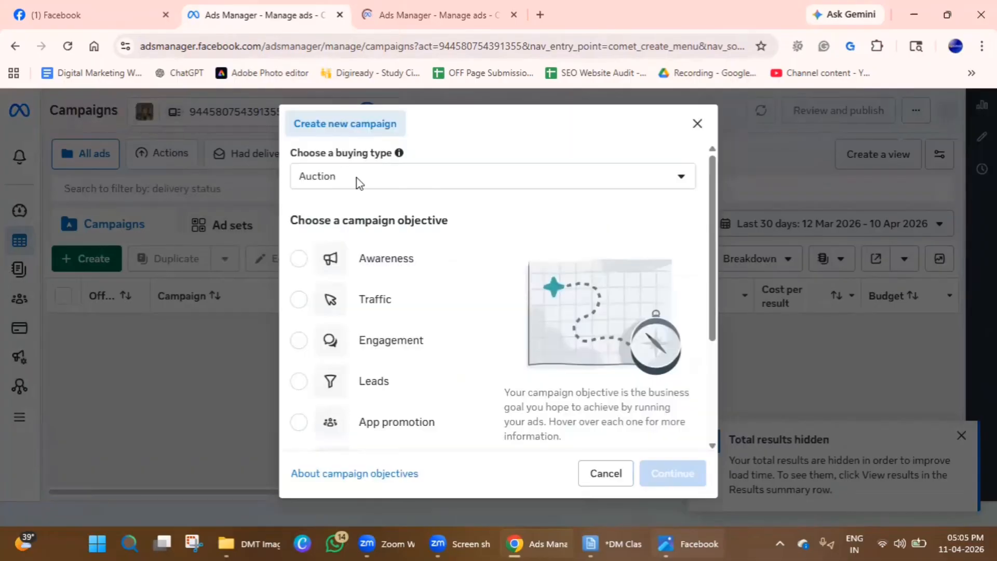
click(697, 125)
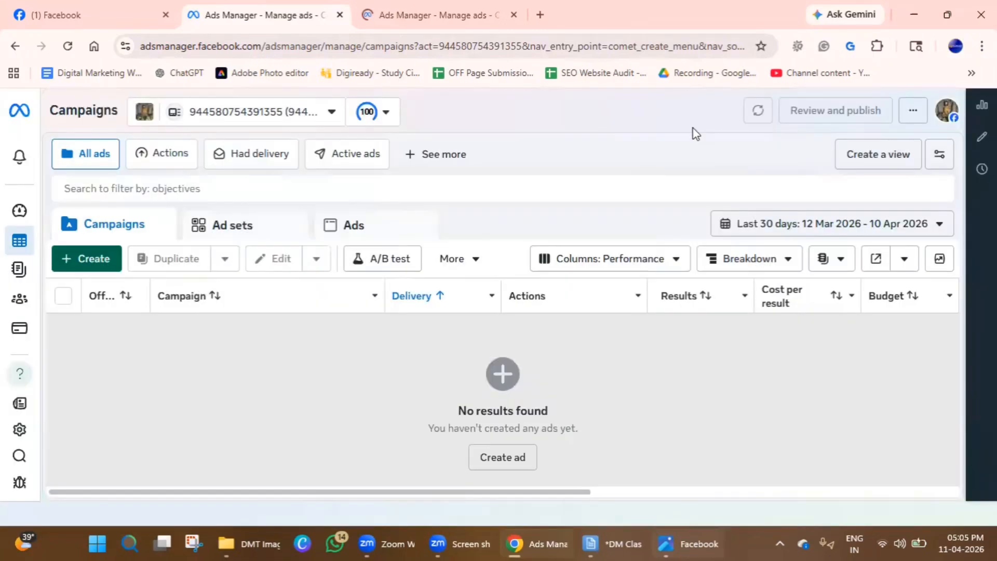
- Compare the two Ads Manager tabs and close the duplicate one opened by web address
click(426, 15)
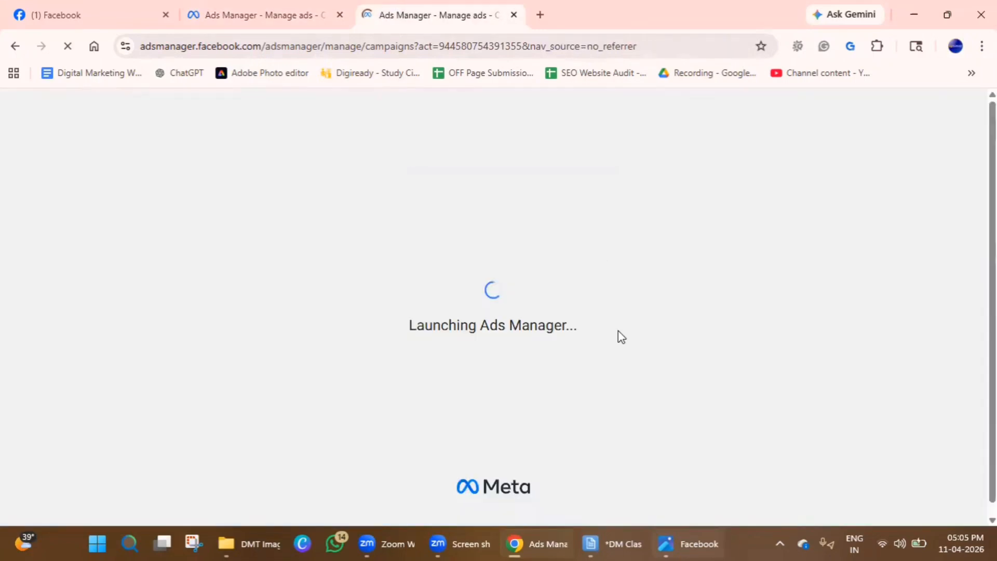
click(250, 17)
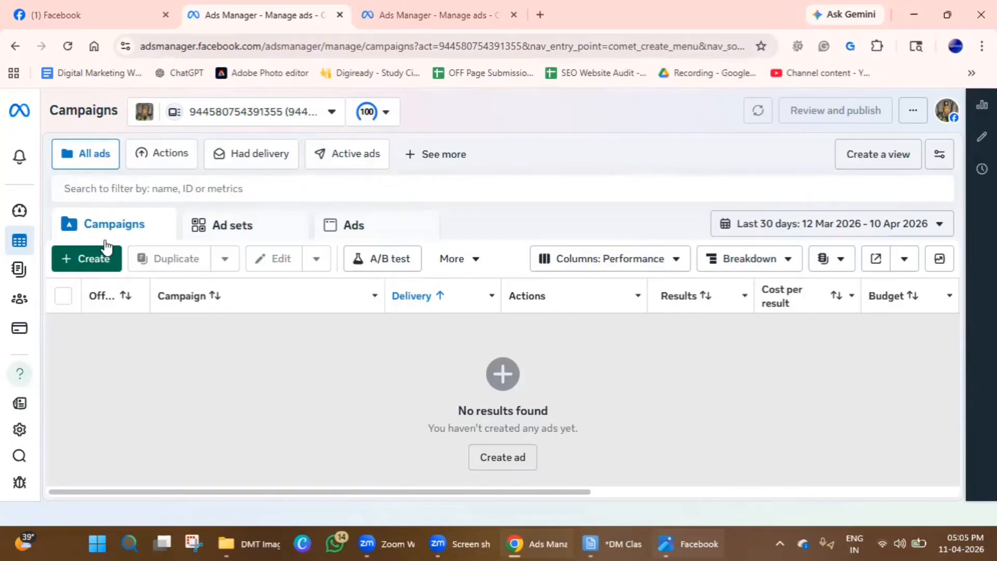
click(420, 6)
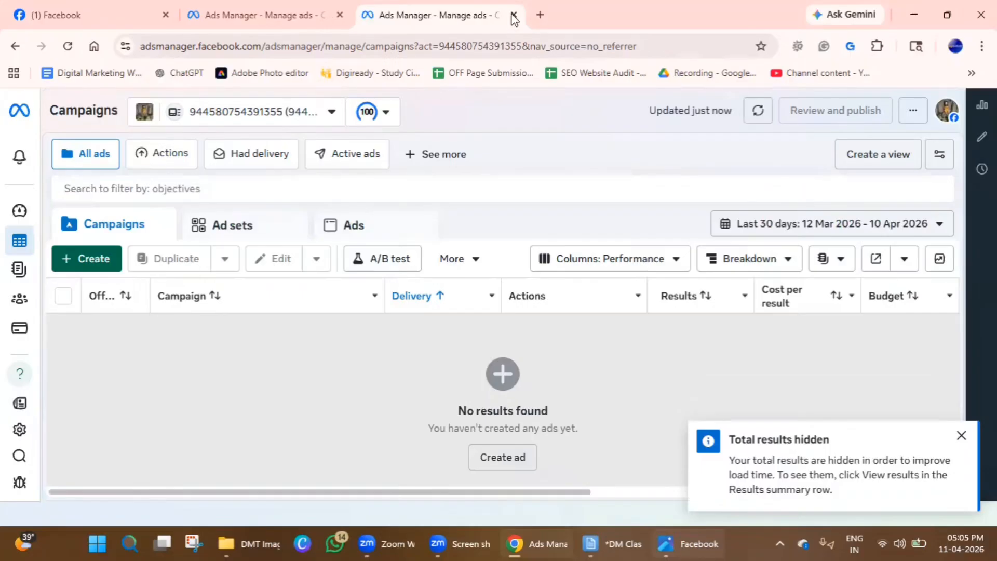
click(514, 15)
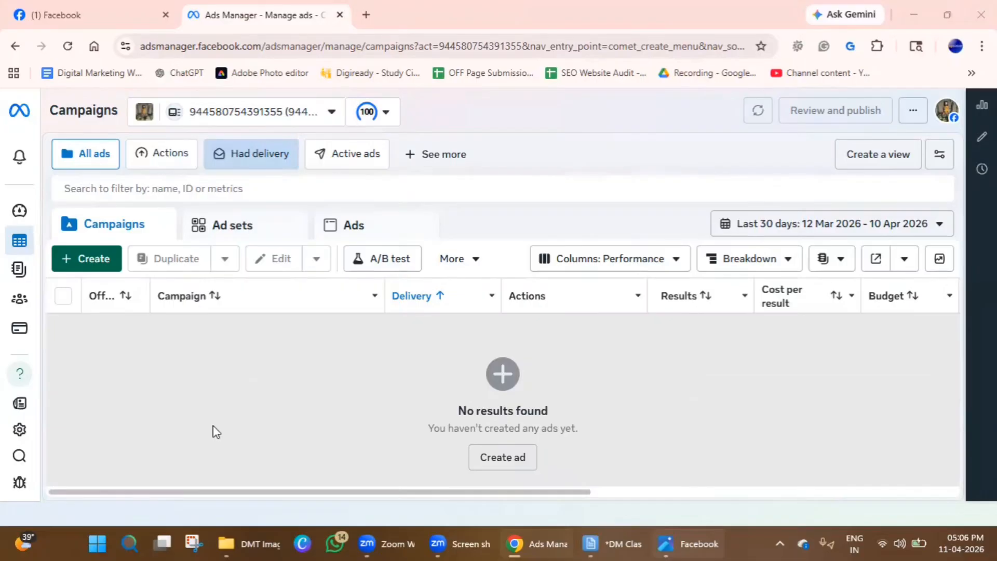
drag(278, 358, 303, 377)
drag(325, 376, 321, 392)
mouse_move(267, 377)
mouse_down()
mouse_move(284, 383)
mouse_move(345, 347)
mouse_up()
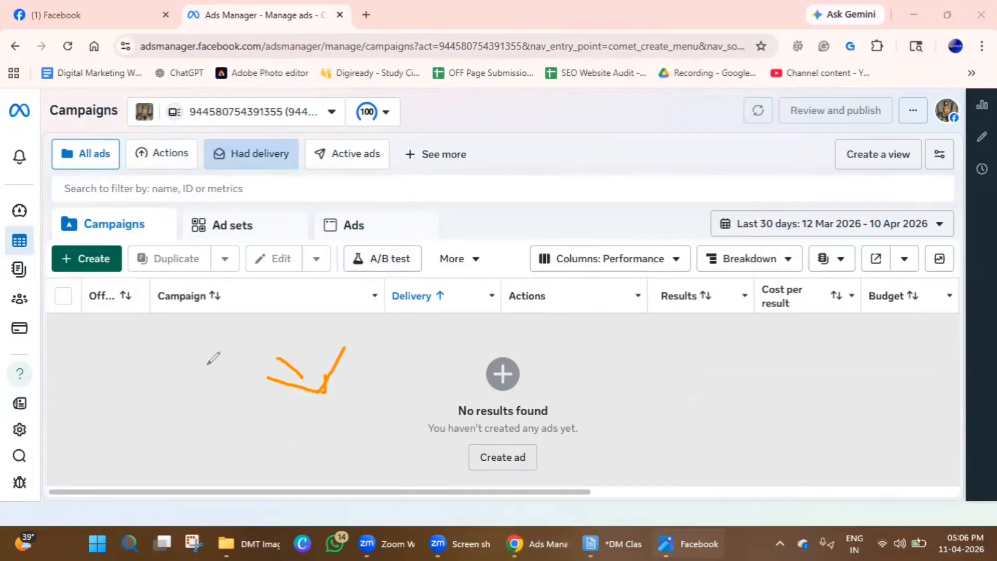
mouse_move(210, 365)
mouse_down()
mouse_move(286, 356)
mouse_move(302, 376)
mouse_up()
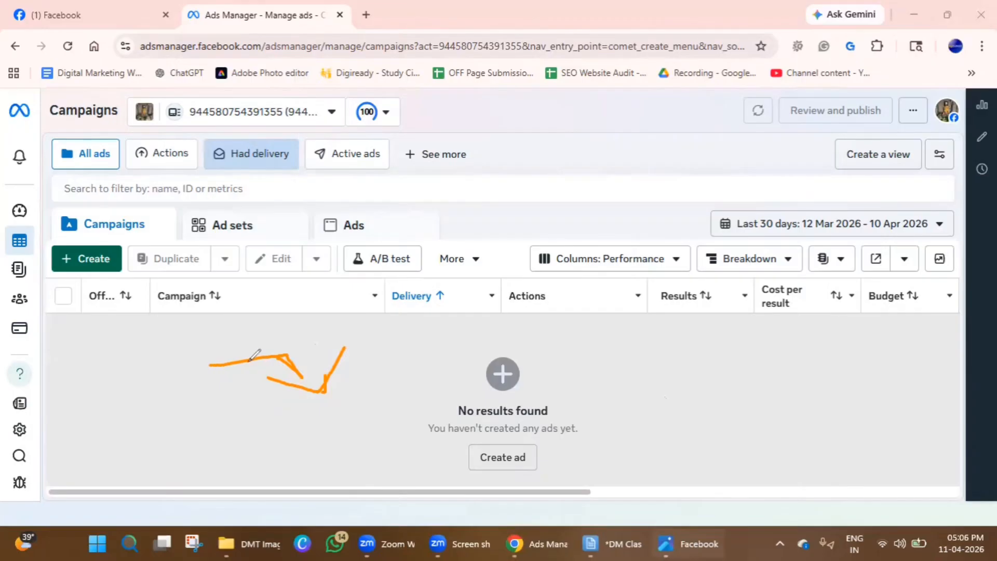
mouse_move(260, 361)
mouse_down()
mouse_move(281, 358)
mouse_move(301, 379)
mouse_up()
click(261, 430)
mouse_move(350, 401)
mouse_down()
mouse_move(252, 426)
mouse_move(383, 422)
mouse_move(240, 411)
mouse_move(383, 419)
mouse_up()
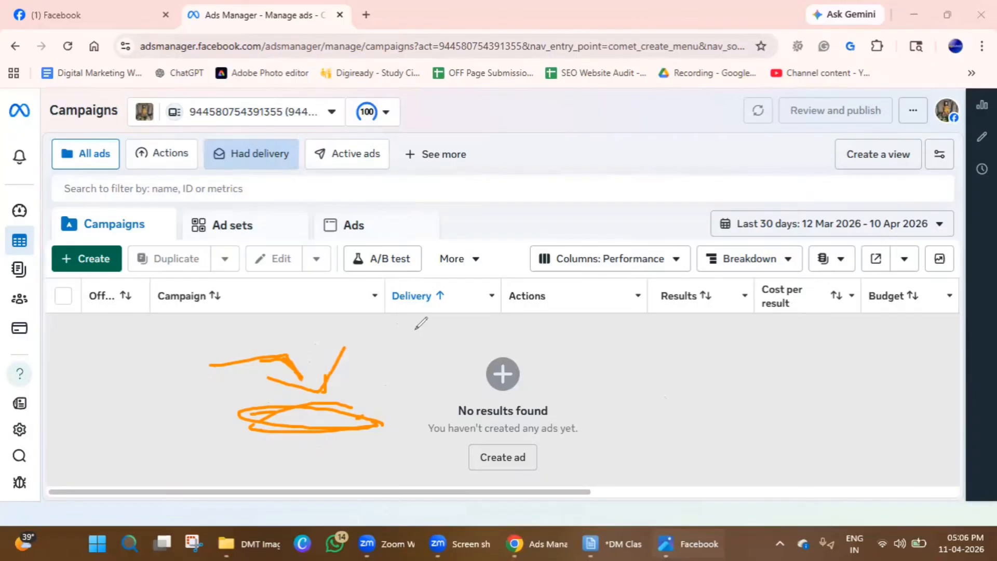
mouse_move(390, 336)
mouse_down()
mouse_move(417, 354)
mouse_move(418, 387)
mouse_up()
mouse_move(452, 353)
mouse_down()
mouse_move(396, 358)
mouse_move(471, 353)
mouse_up()
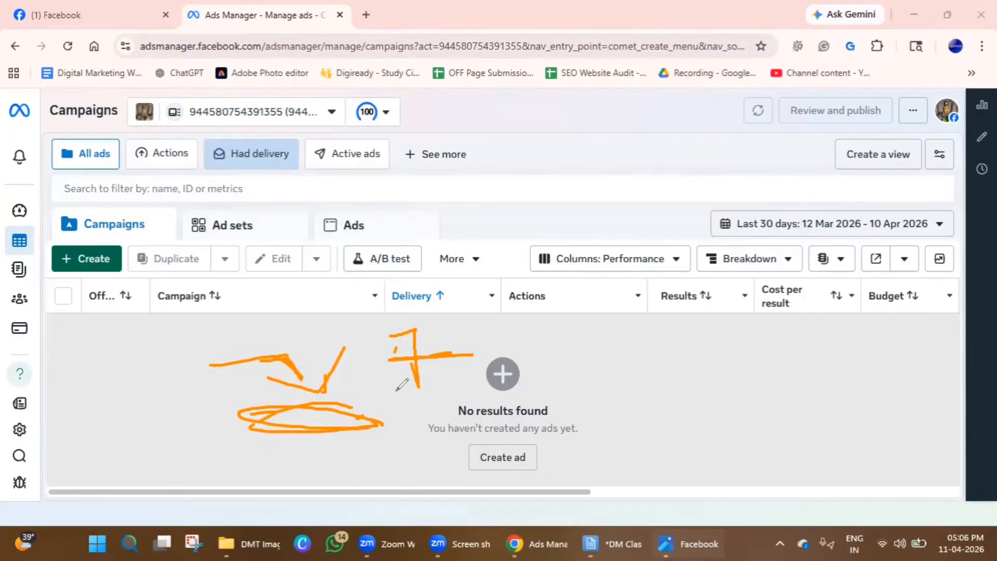
mouse_move(444, 295)
mouse_down()
mouse_move(364, 353)
mouse_move(395, 407)
mouse_move(475, 310)
mouse_move(437, 306)
mouse_up()
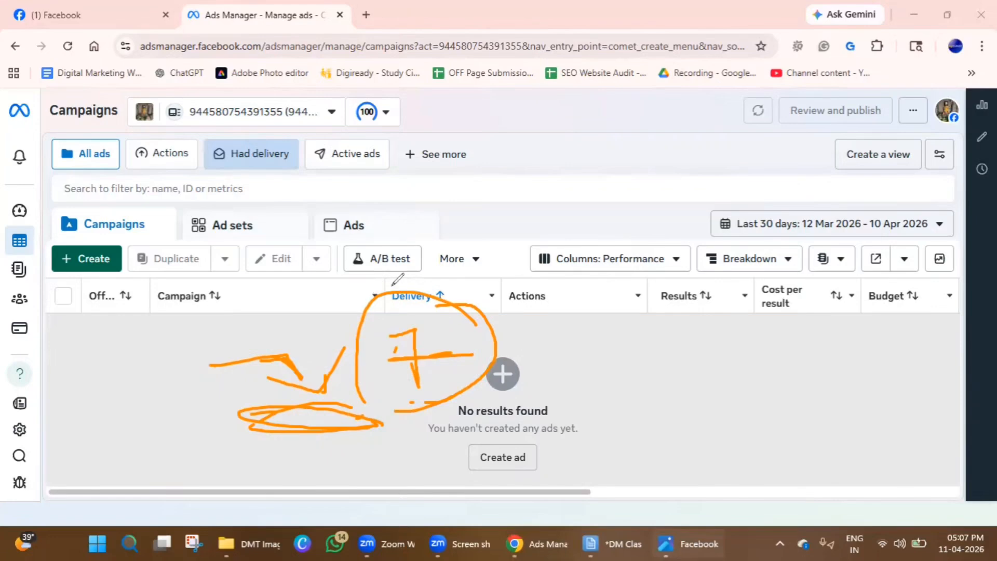
click(354, 372)
drag(358, 390, 368, 403)
drag(393, 415, 405, 417)
click(431, 418)
mouse_move(363, 389)
mouse_down()
mouse_move(376, 402)
mouse_move(467, 378)
mouse_move(486, 347)
mouse_up()
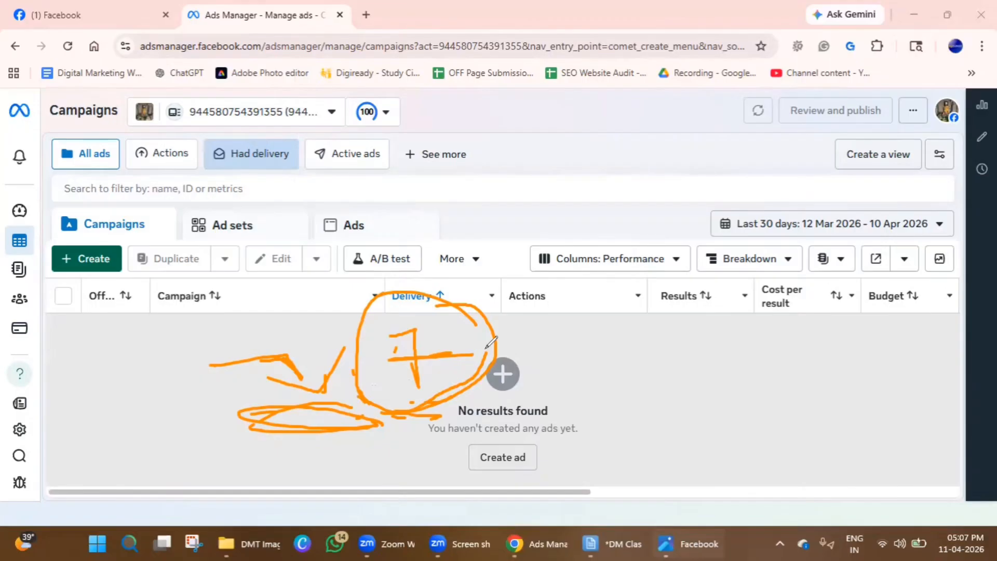
click(280, 462)
click(65, 369)
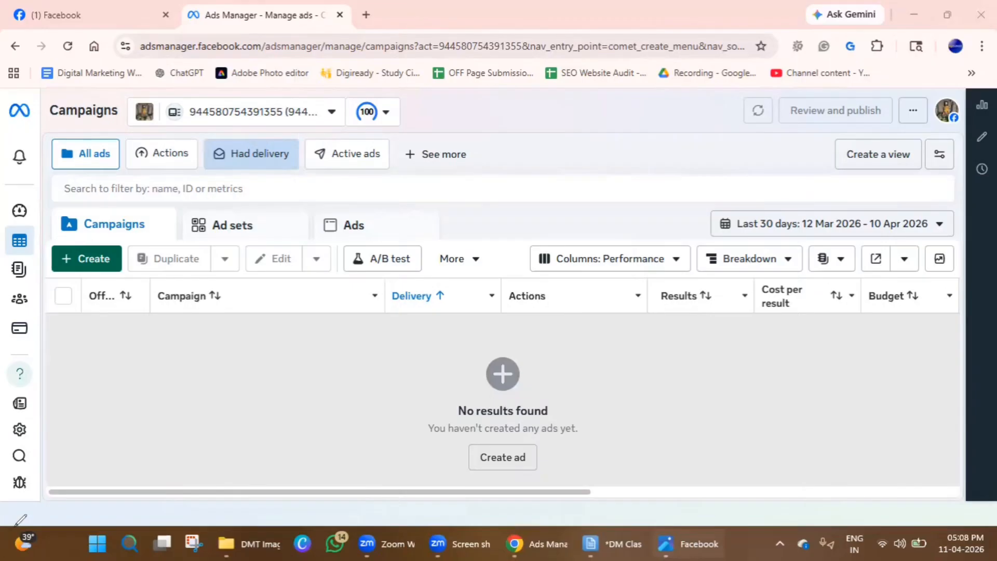
- Start a new campaign, review the buying types and choose Auction
click(102, 261)
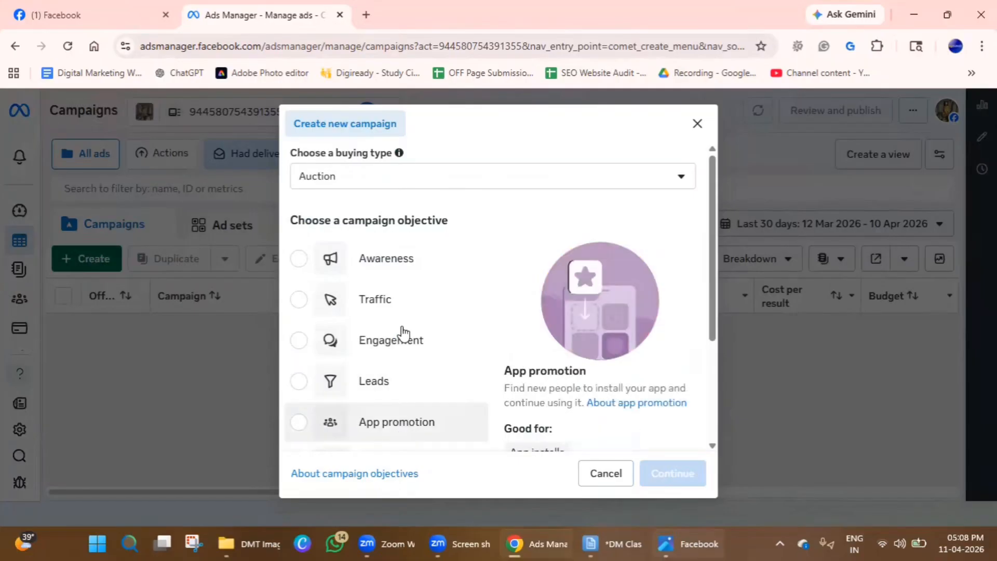
mouse_move(406, 269)
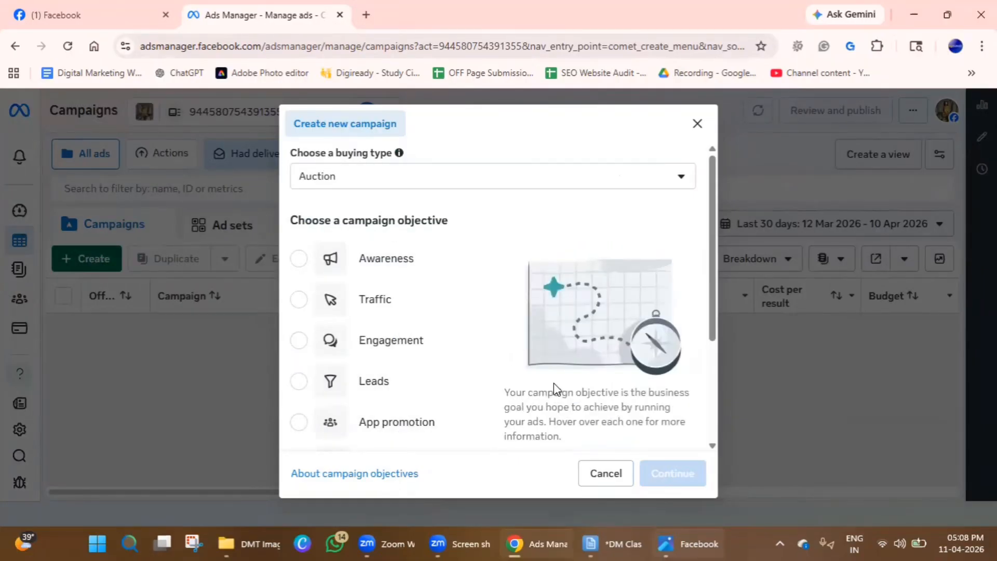
click(443, 178)
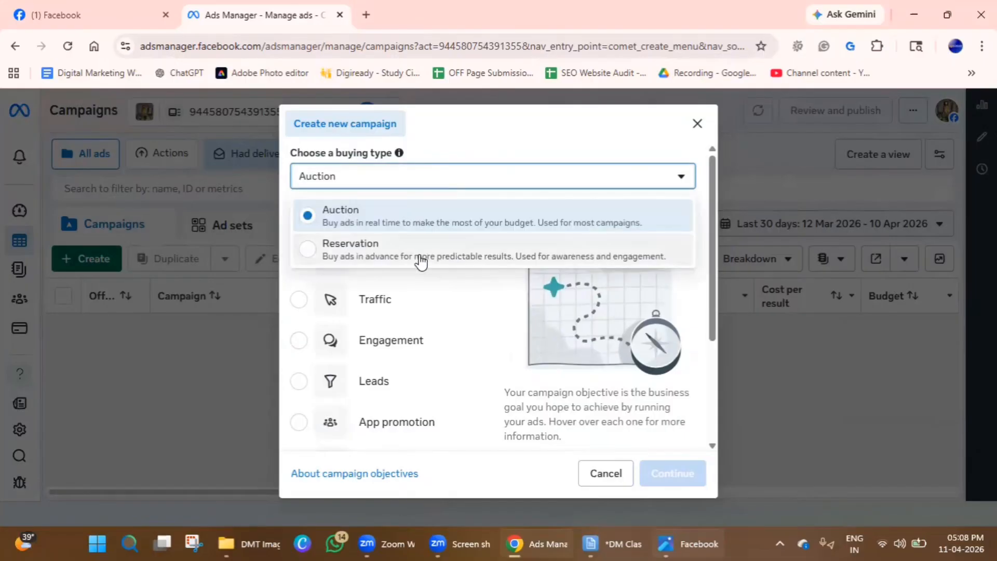
click(432, 182)
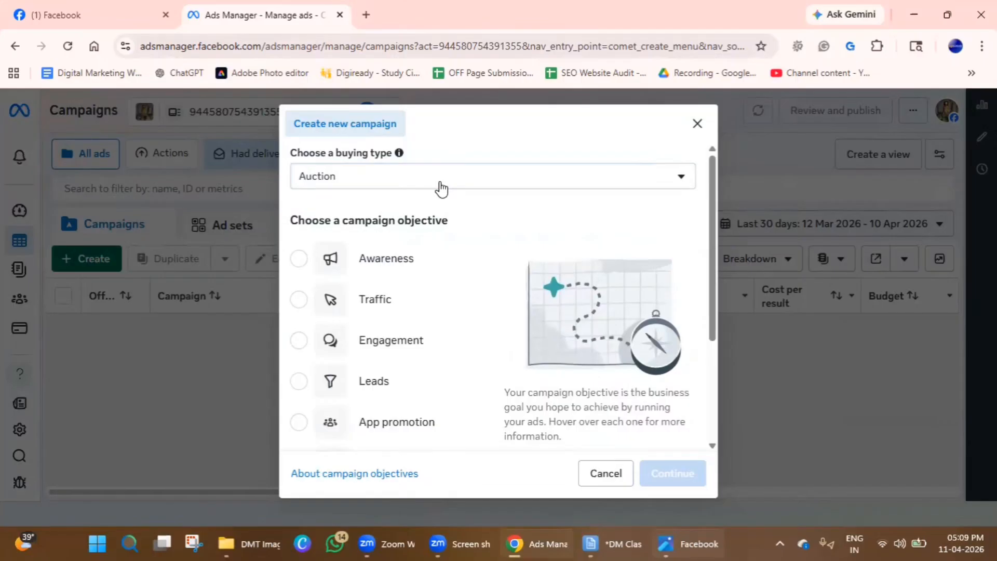
click(442, 189)
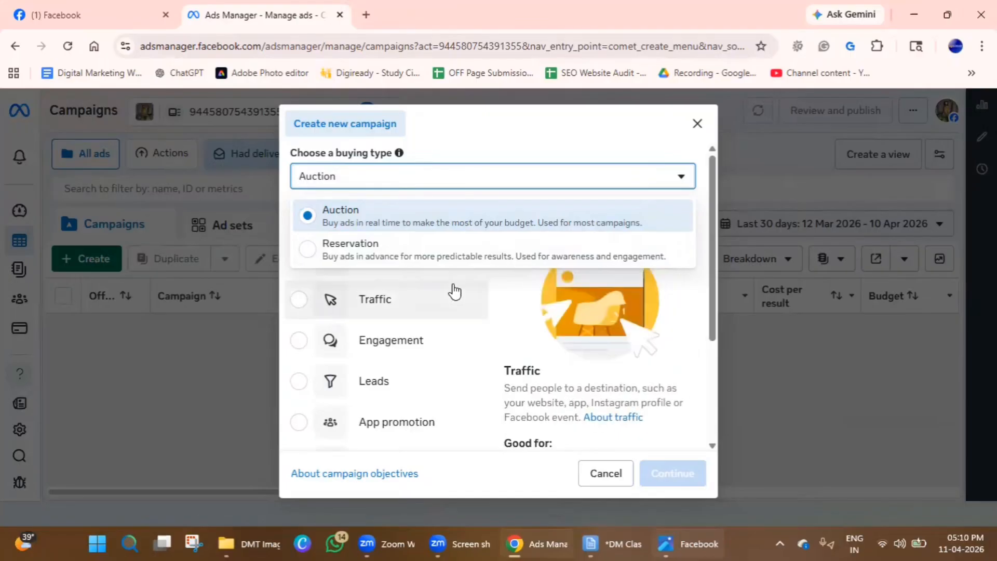
click(381, 228)
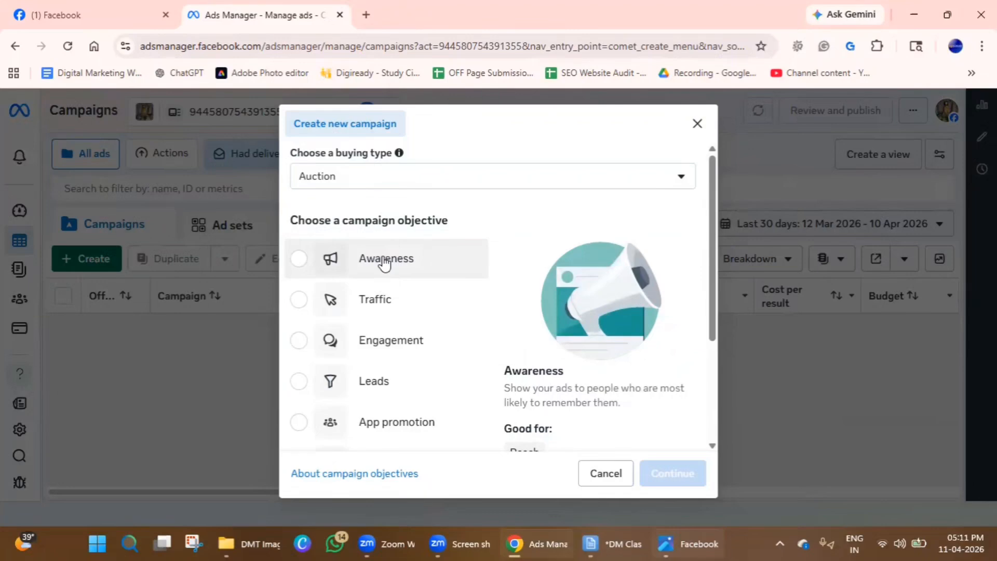
- Review the campaign objectives, choose Awareness and continue to the campaign settings
scroll(405, 332, down, 3)
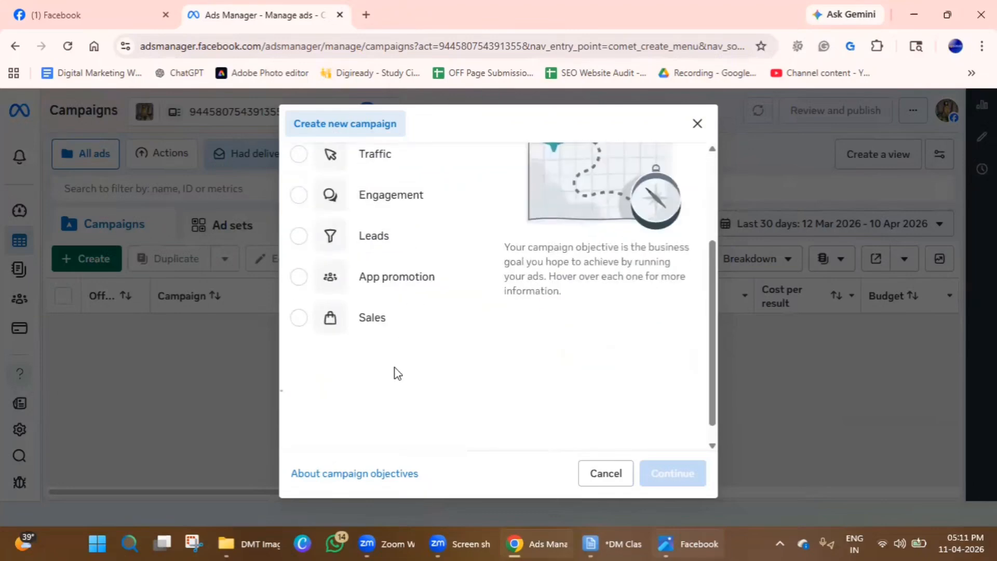
scroll(397, 311, up, 3)
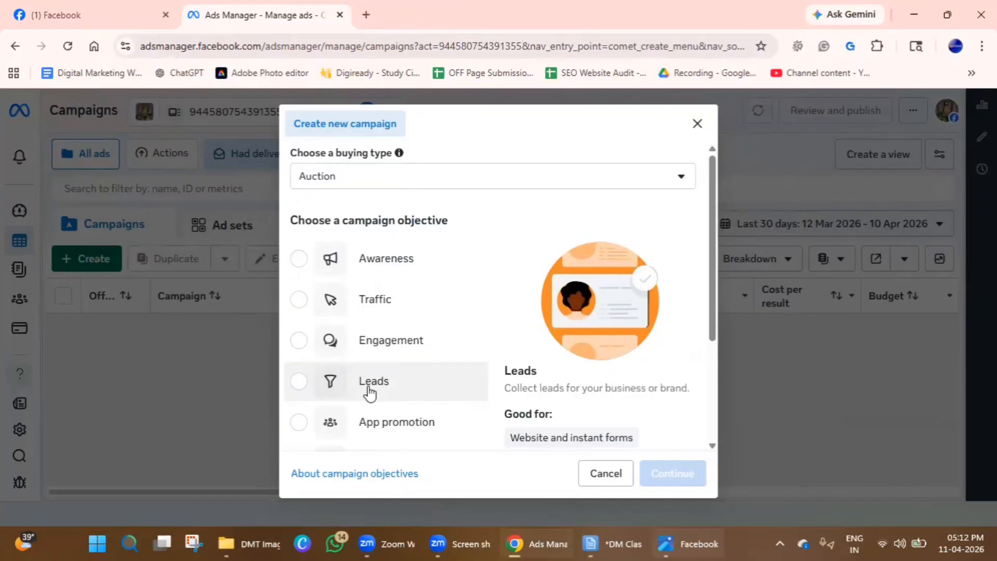
scroll(397, 301, down, 3)
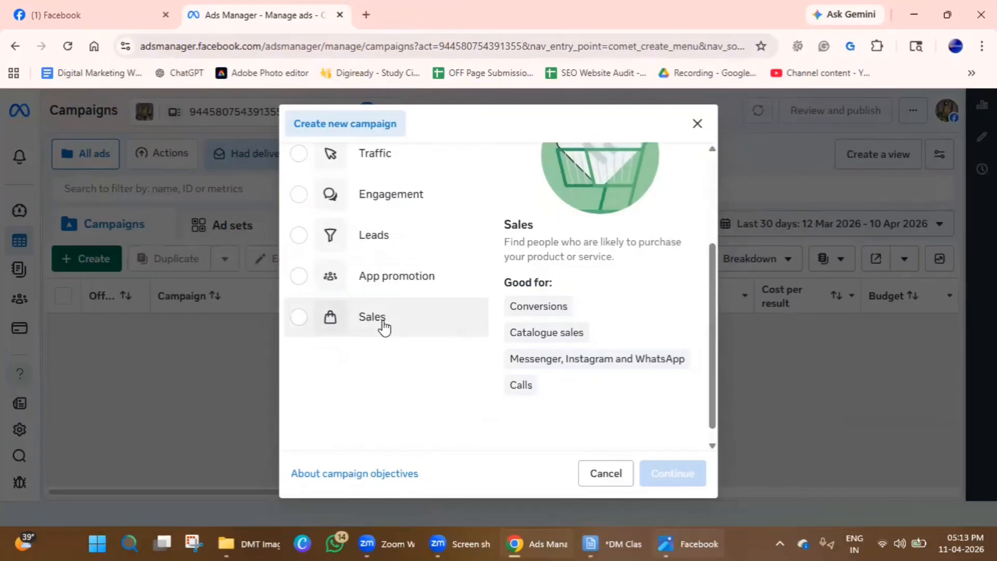
scroll(378, 418, up, 3)
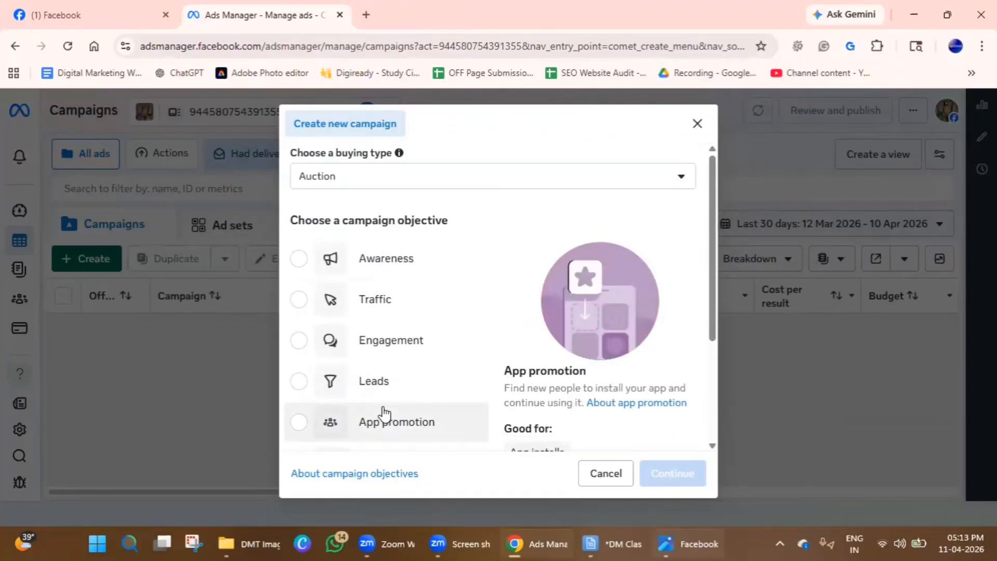
click(290, 268)
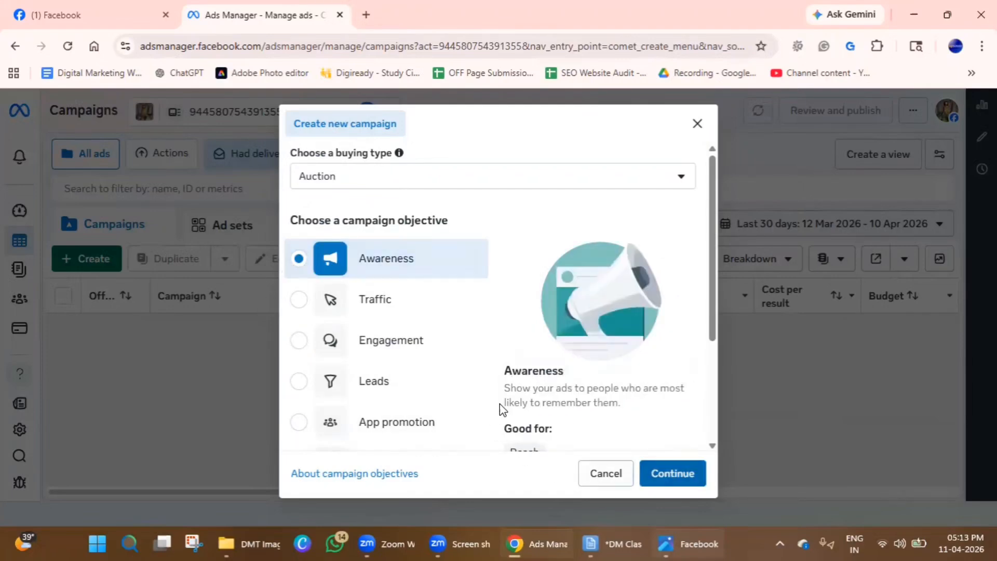
scroll(500, 404, down, 3)
click(673, 473)
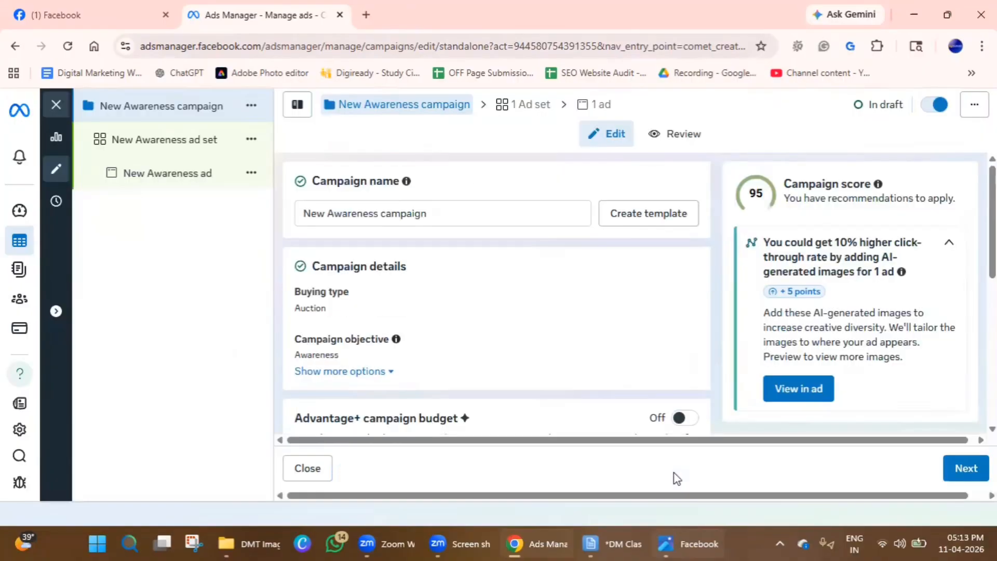
- Rename the campaign as Digiready
click(436, 217)
triple_click(437, 217)
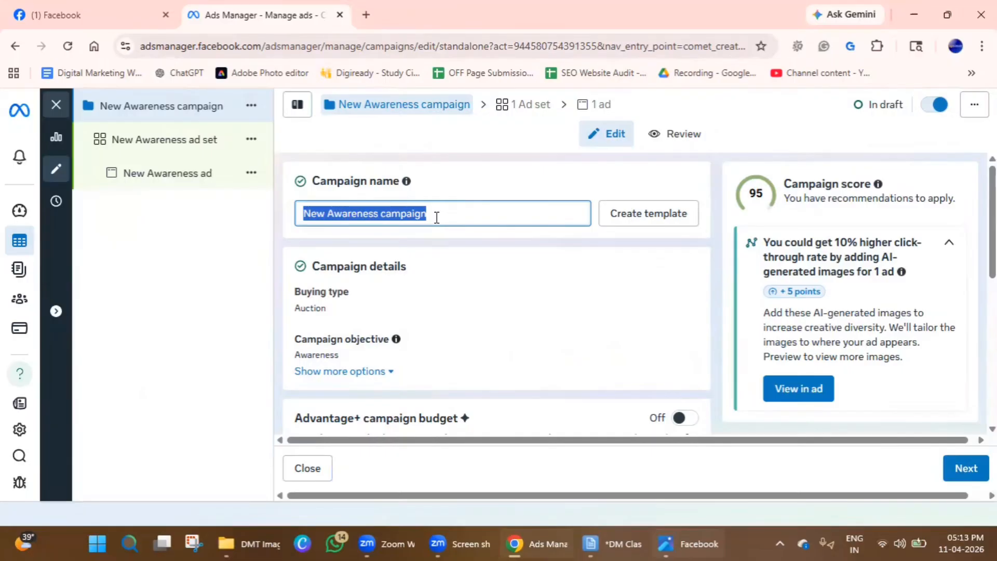
text(Digi)
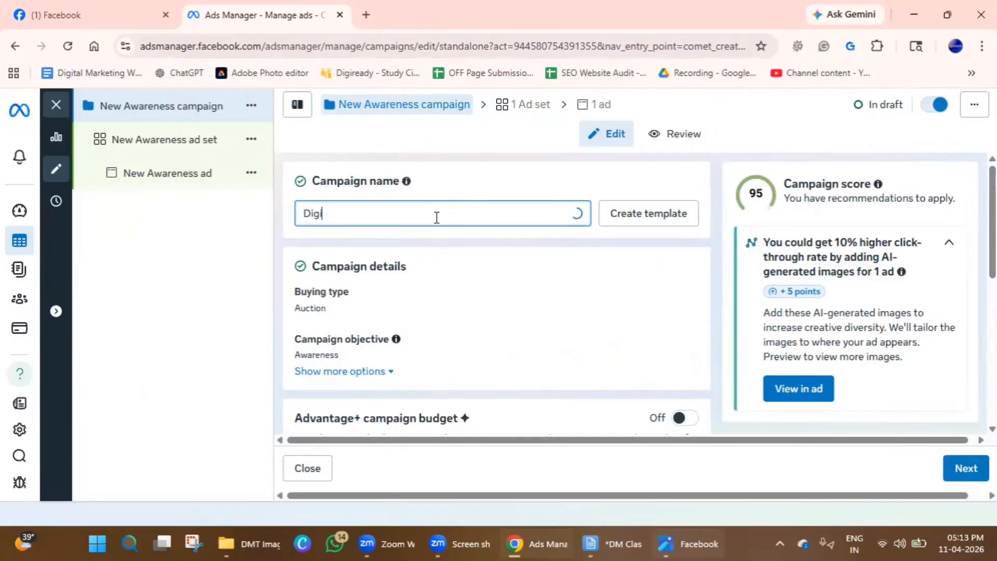
text(ready)
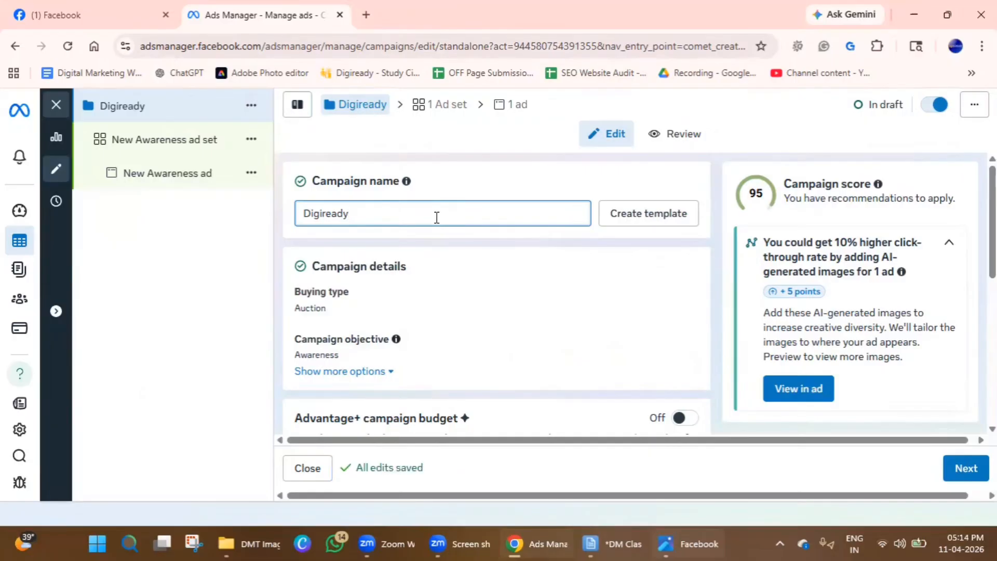
- Extend the campaign name to Digiready - Awareness and open the campaign objective for editing
text(- Awareness)
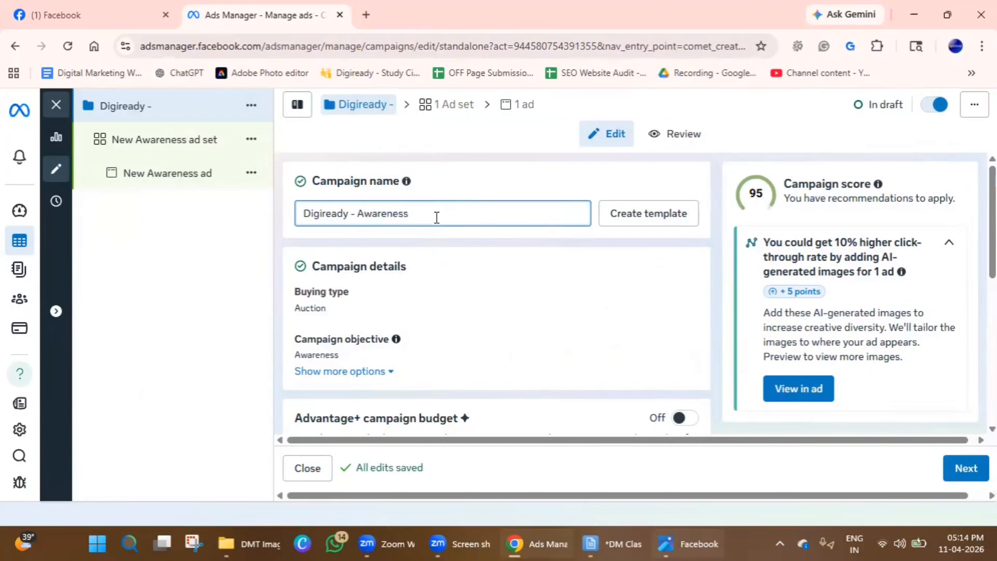
scroll(362, 280, down, 1)
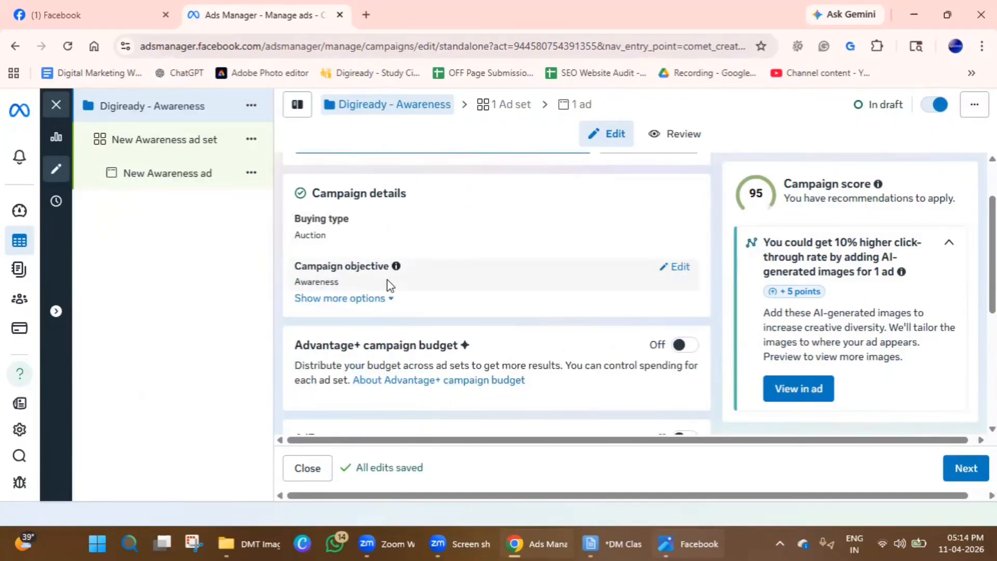
click(667, 269)
scroll(420, 370, down, 5)
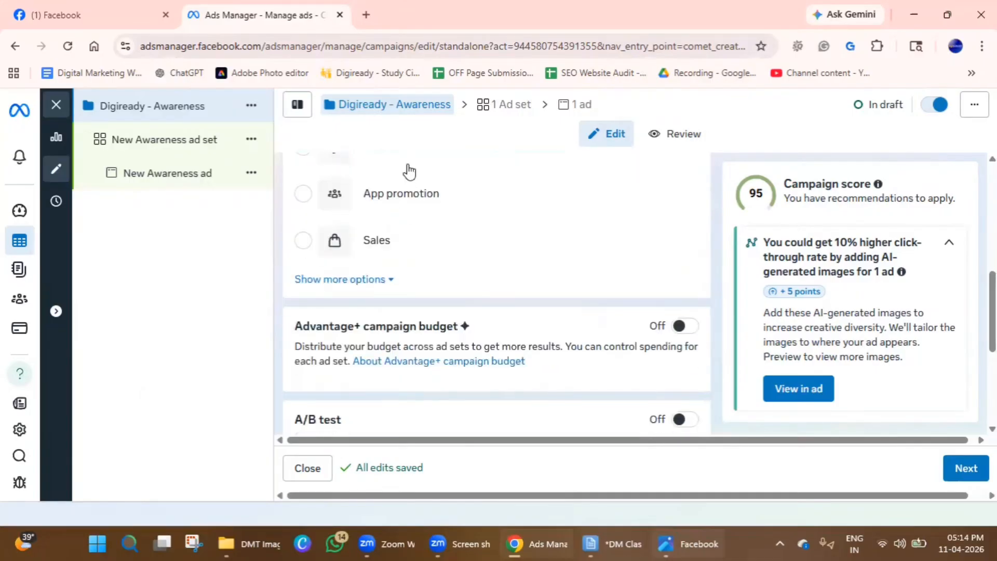
- Show the additional campaign options, try a campaign spending limit of ₹1000 and remove the limit
click(371, 280)
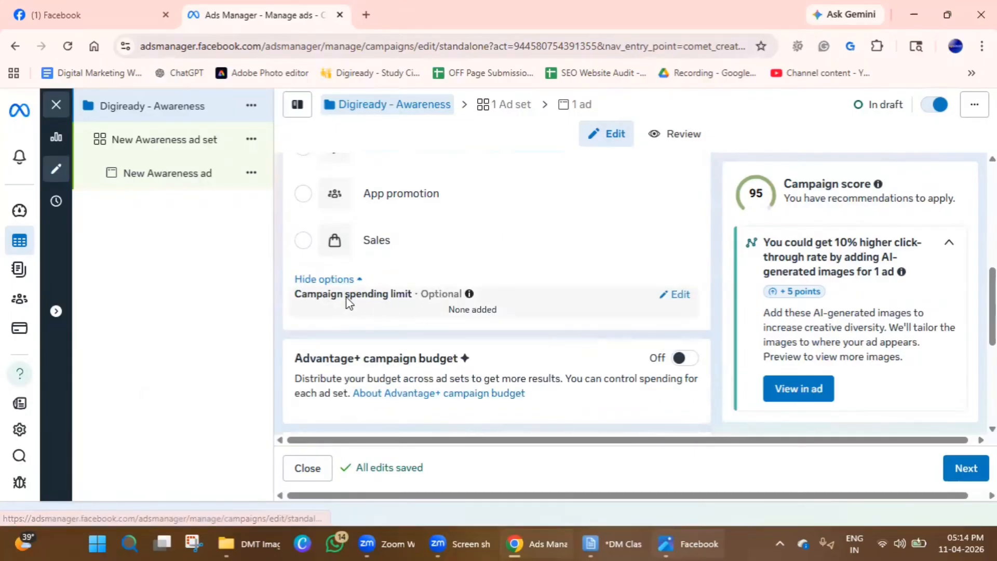
click(678, 297)
click(303, 316)
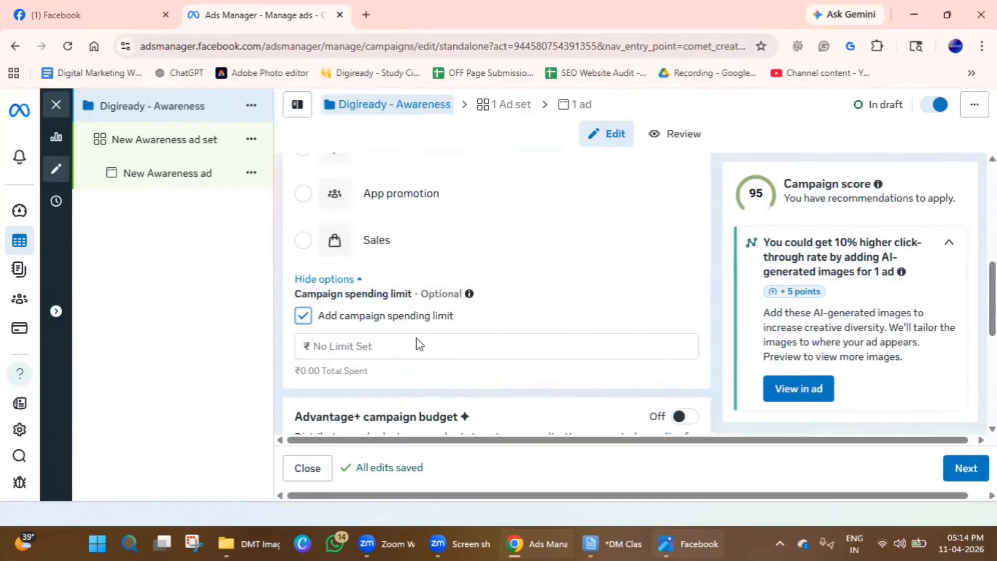
click(388, 343)
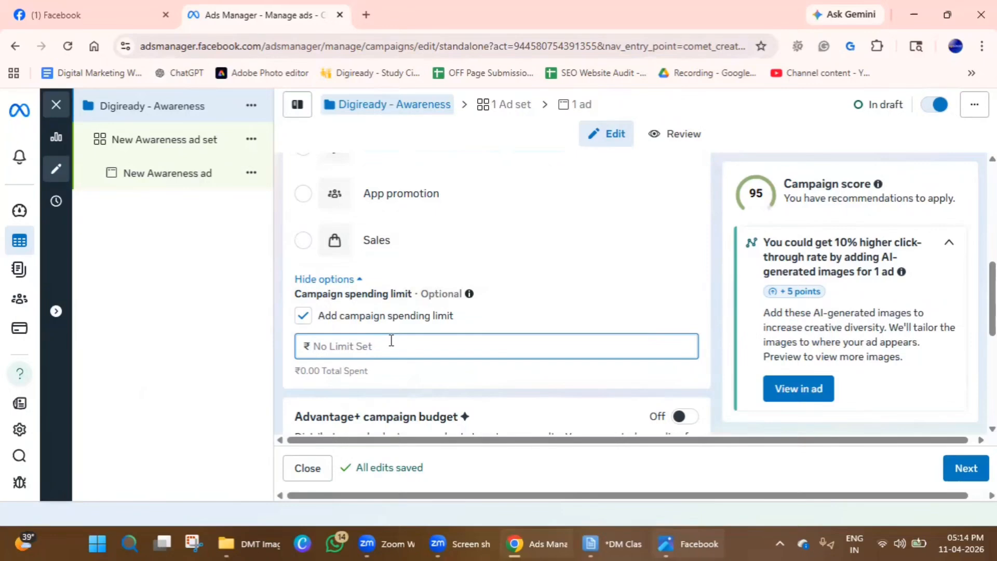
text(1)
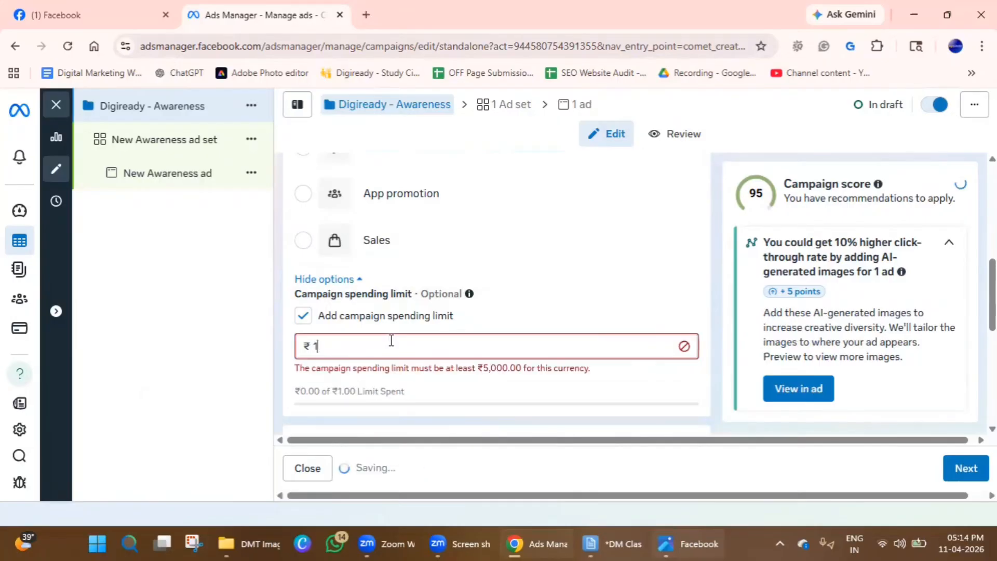
text(000)
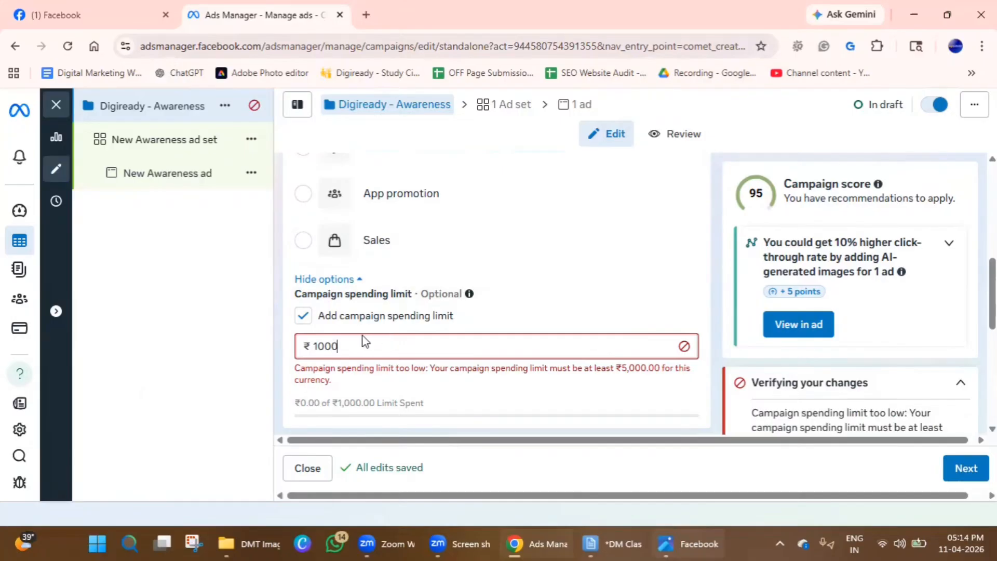
click(299, 318)
click(299, 318)
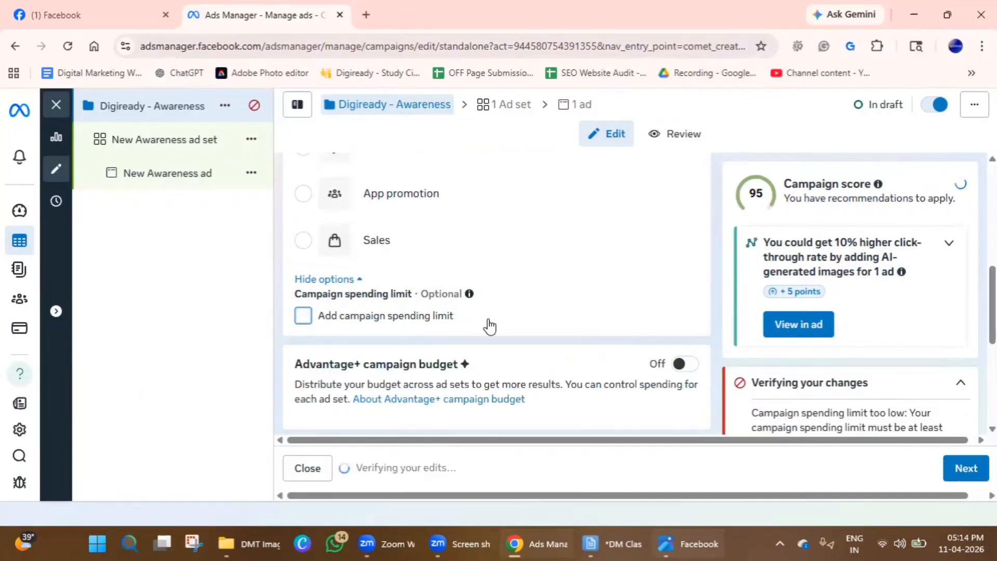
- Turn on the Advantage+ campaign budget and review the available budget types
scroll(485, 325, down, 3)
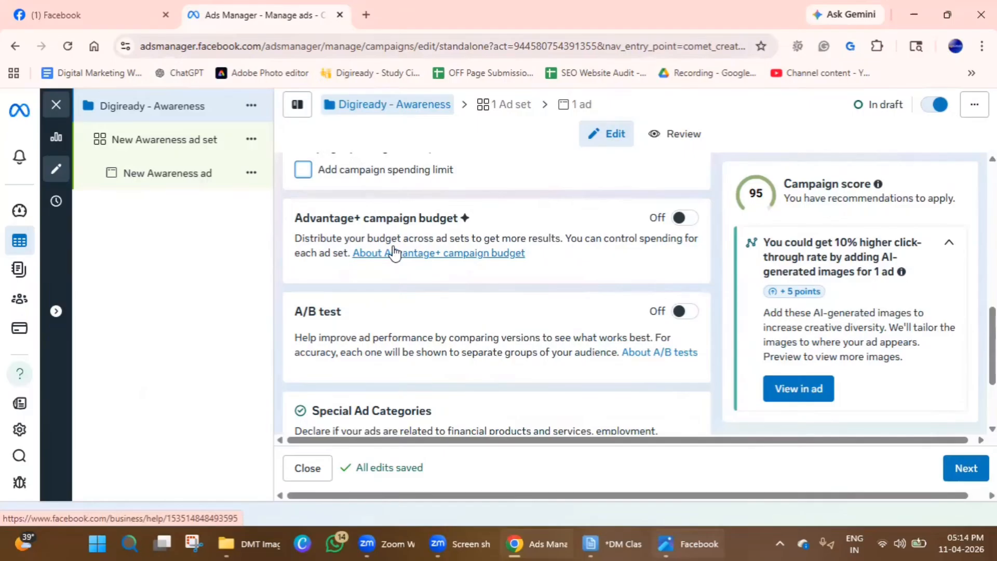
click(679, 221)
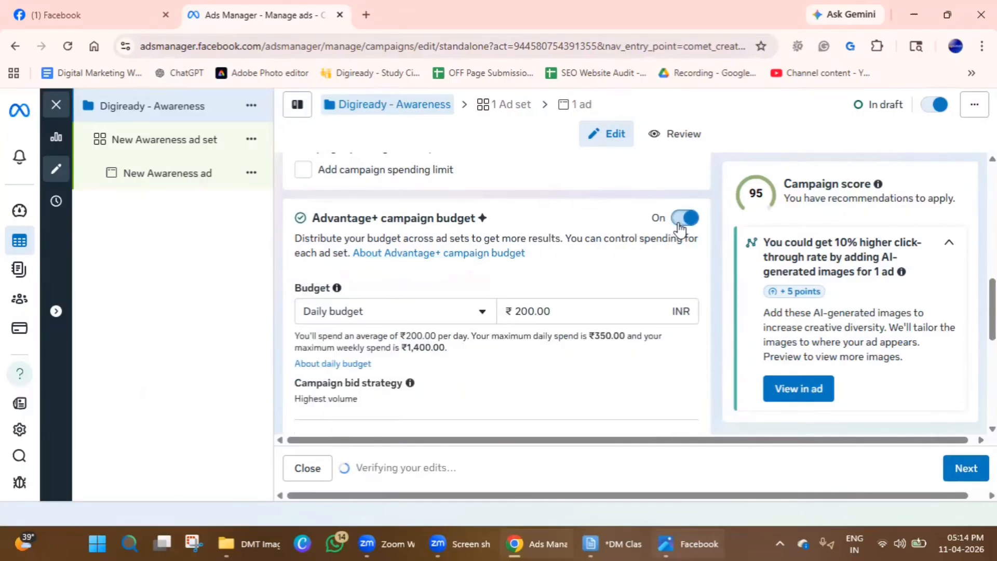
drag(590, 238, 671, 255)
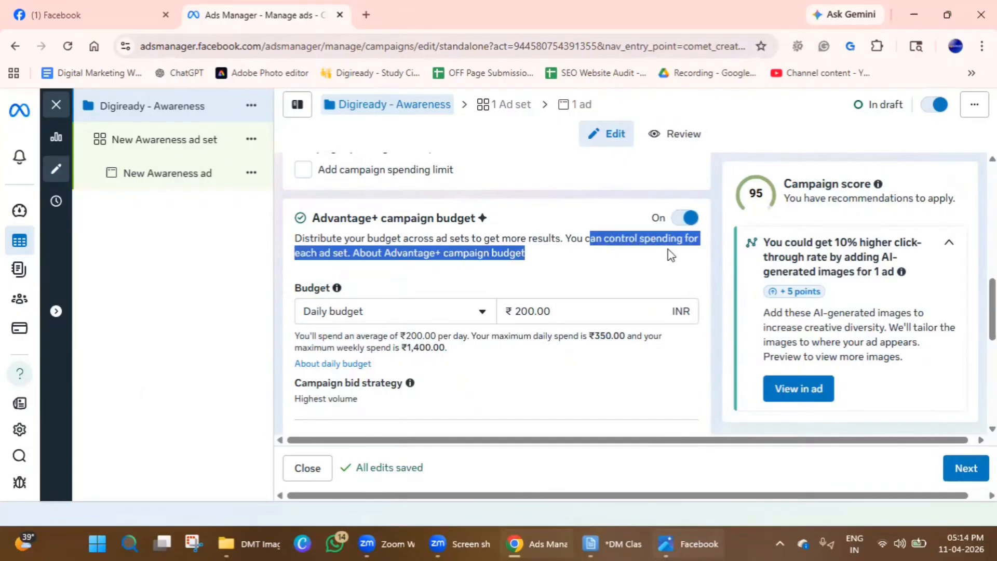
click(350, 319)
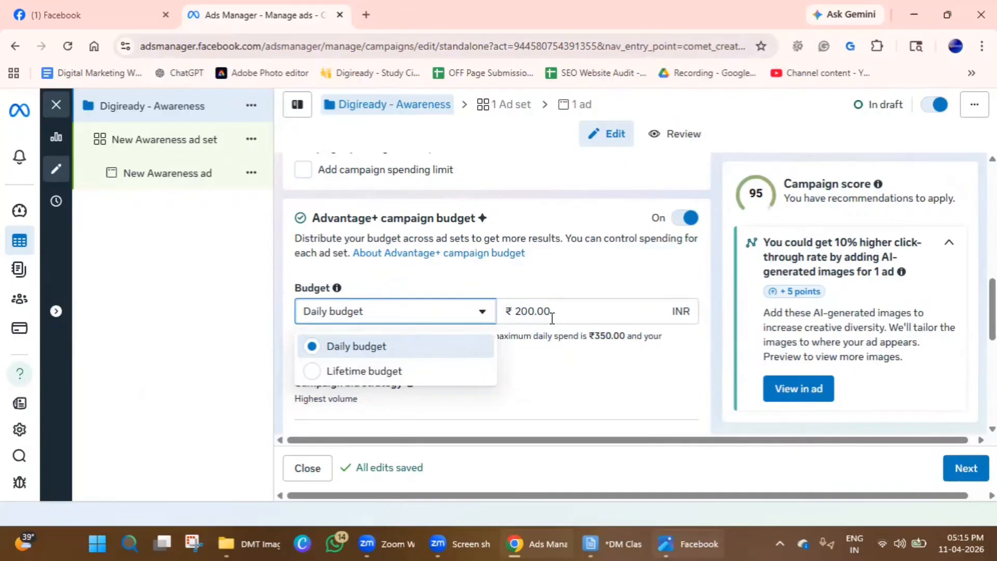
click(519, 287)
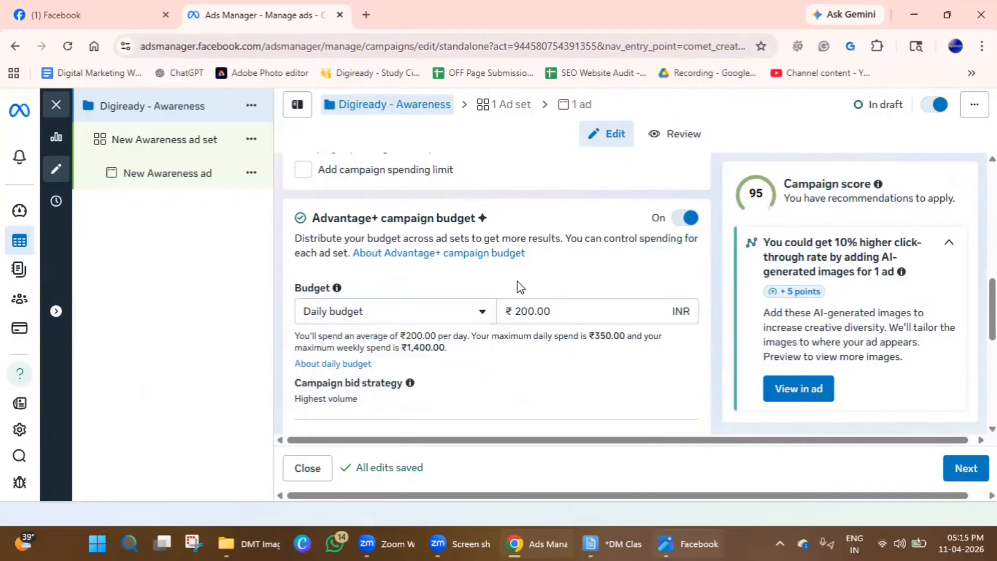
- Try the Lifetime budget type for the campaign and switch back to Daily budget
click(440, 316)
click(405, 372)
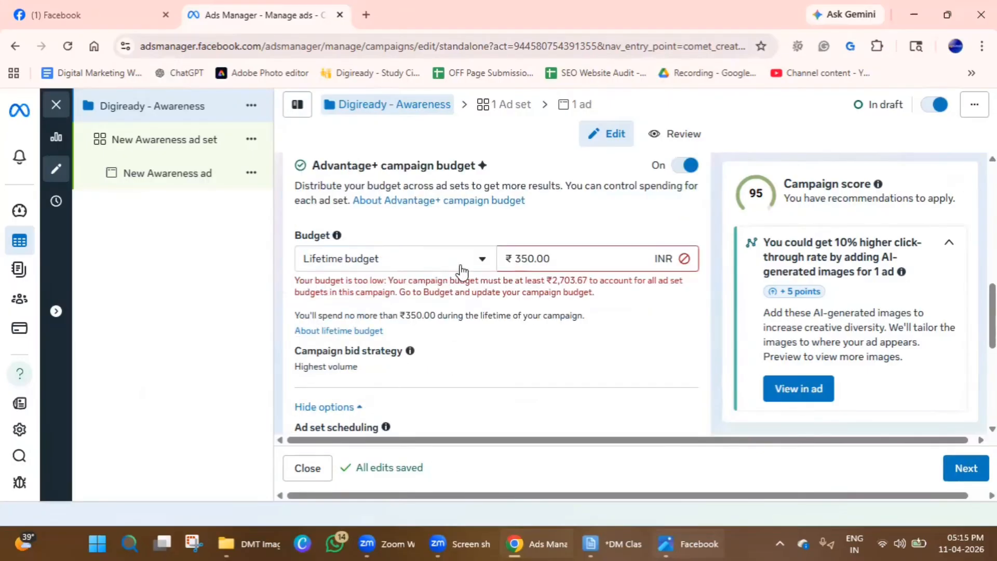
click(473, 271)
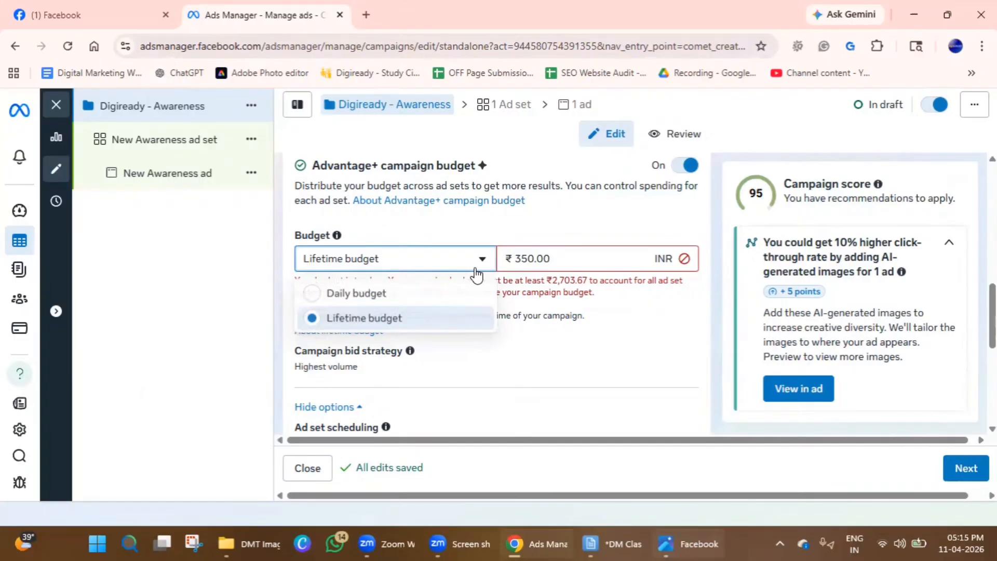
click(405, 297)
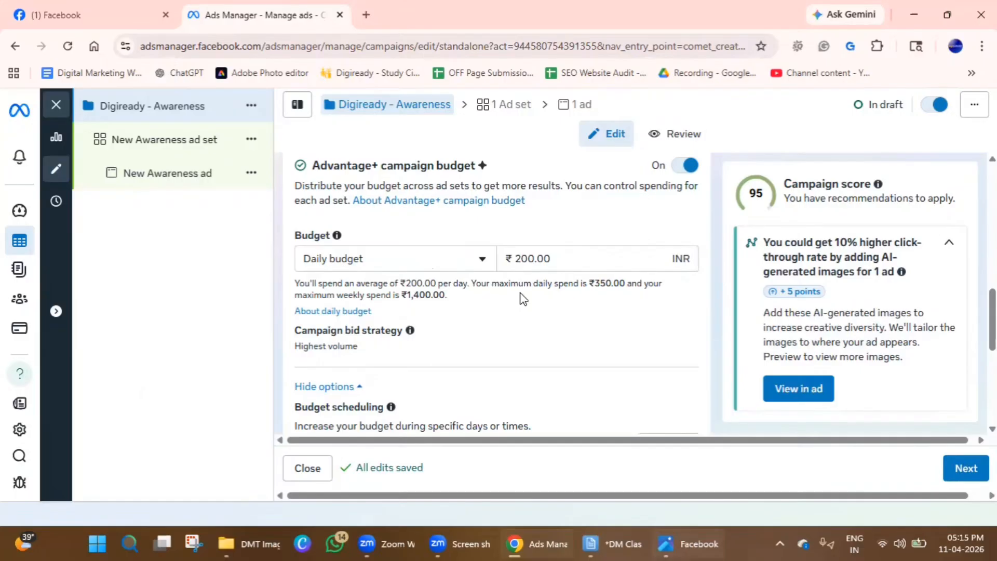
- Change the campaign budget type to Lifetime budget and set the amount to ₹1000
click(444, 269)
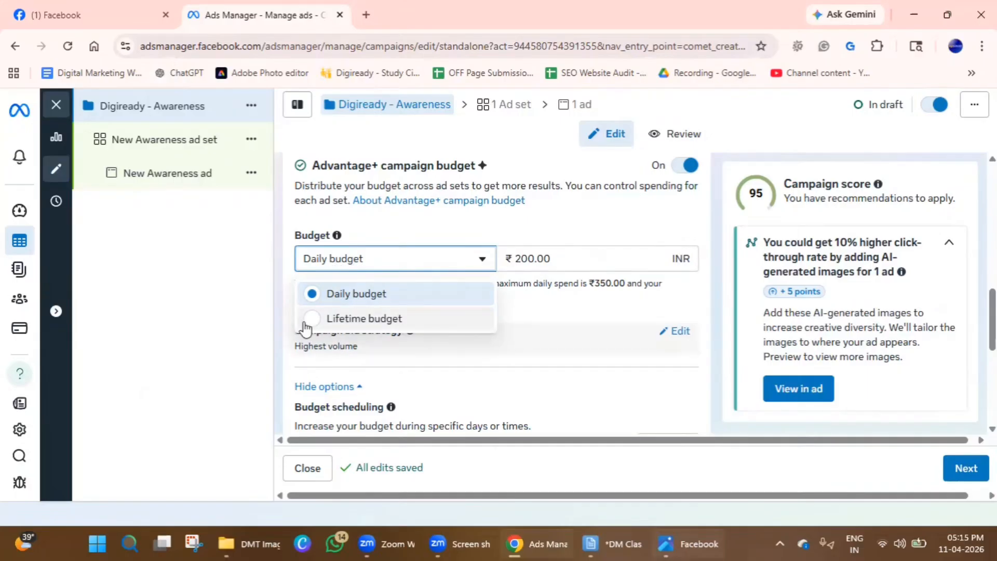
click(329, 318)
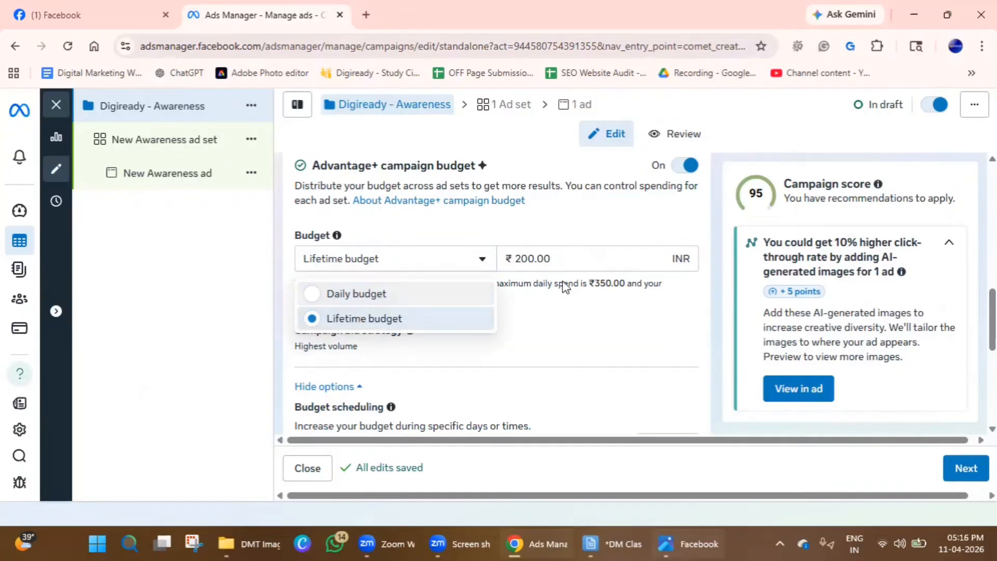
click(527, 260)
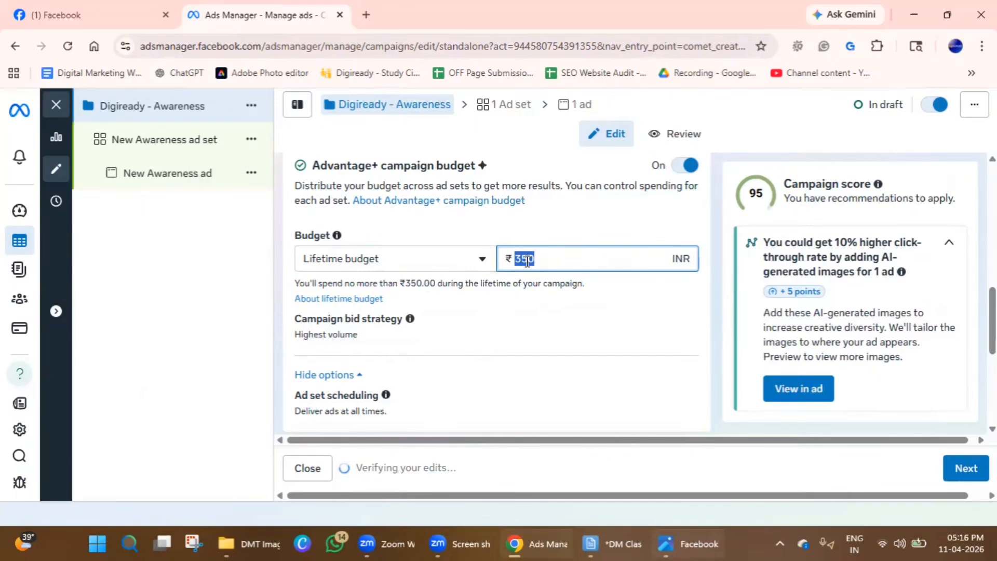
text(1000)
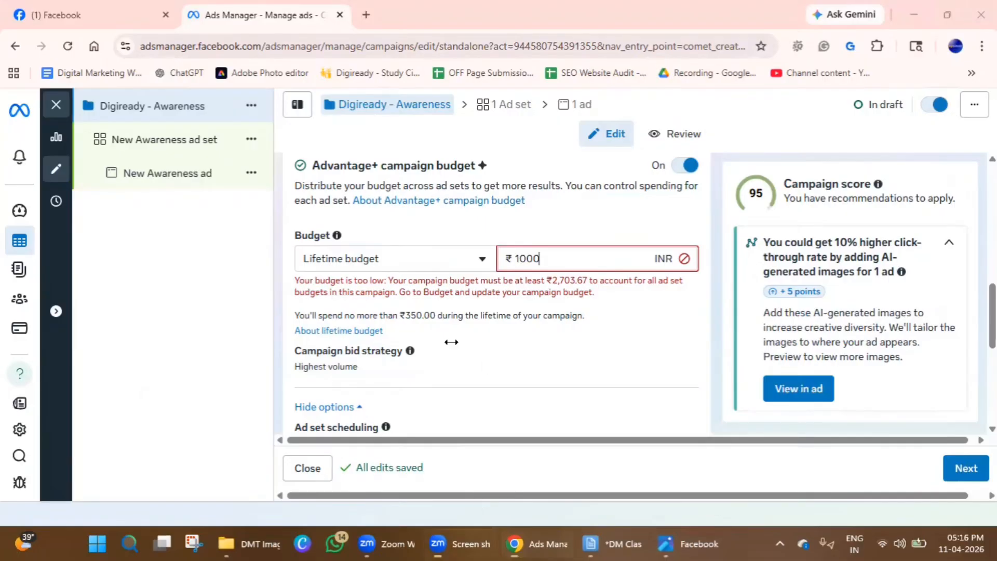
- Annotate the screen below the lifetime budget with the text "7 days" and the line "1st - 500"
click(490, 338)
text(7)
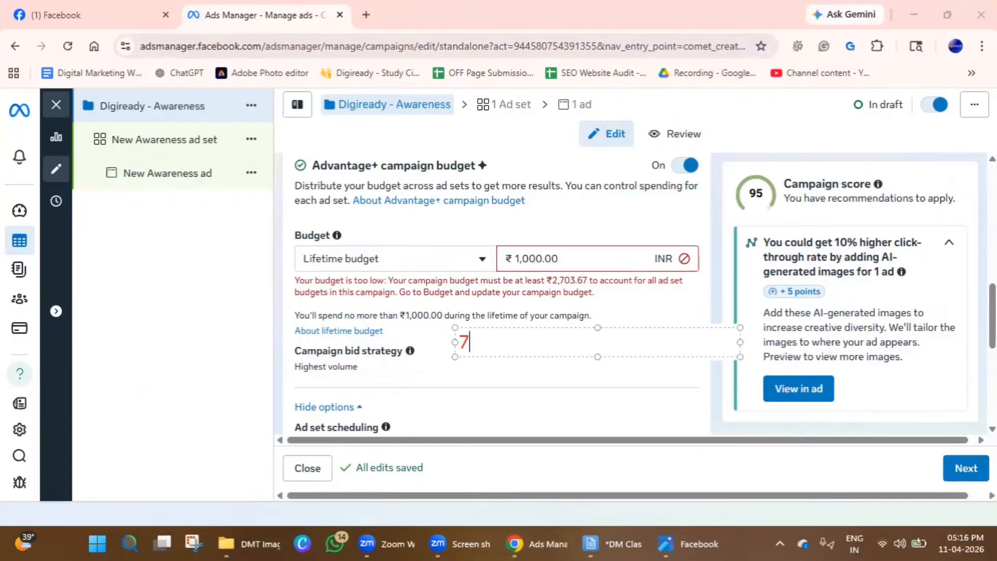
text( days)
key(Return)
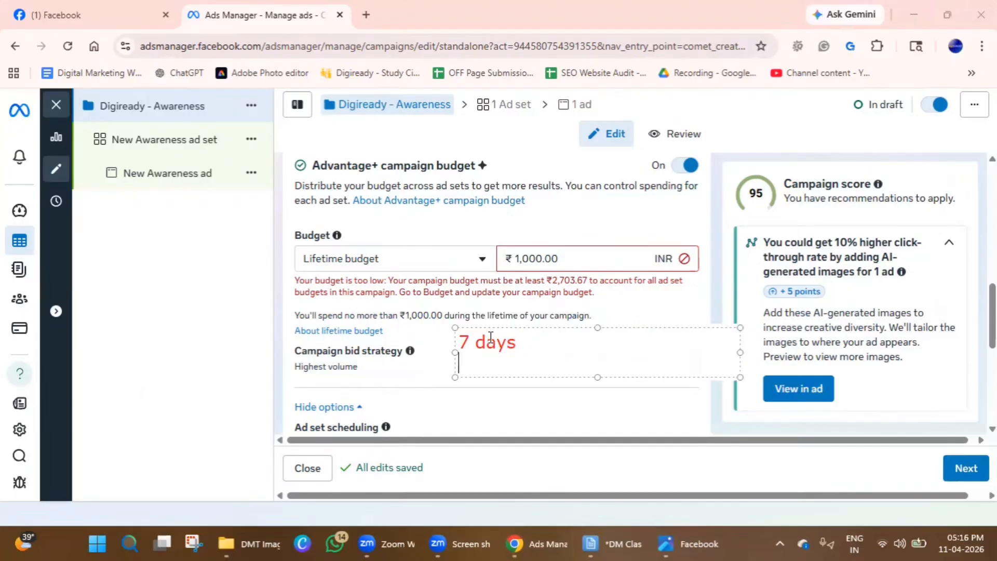
text(1s)
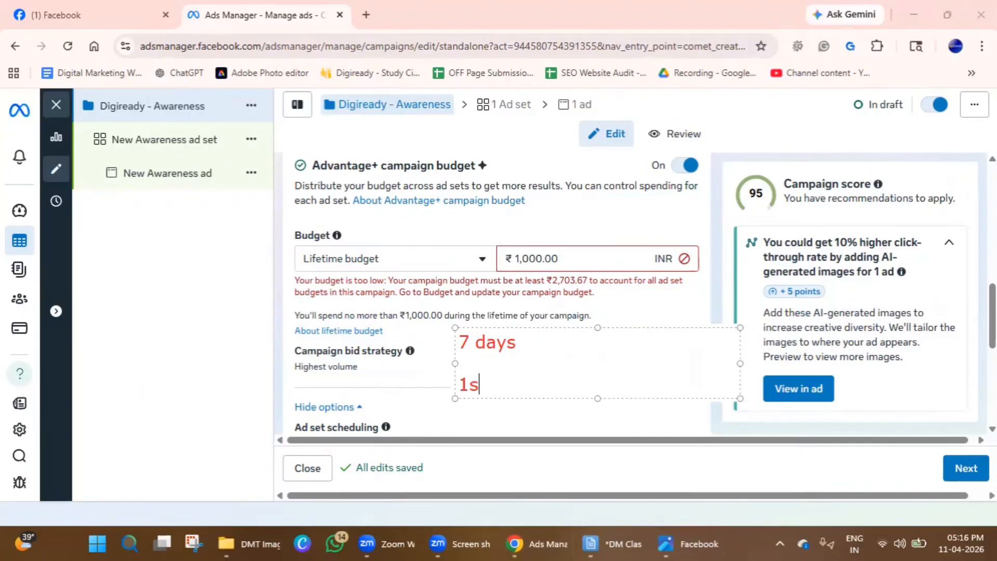
text(t - 500)
key(Return)
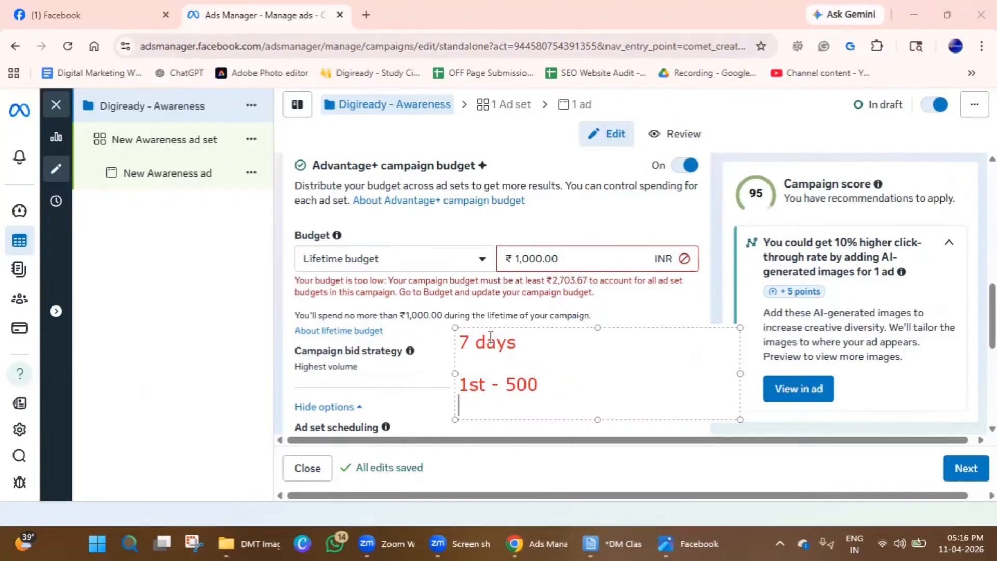
- Add the lines "2nd - 200" and "3rd - 100" to the annotation and highlight the 500 amount
text(2nd - 2)
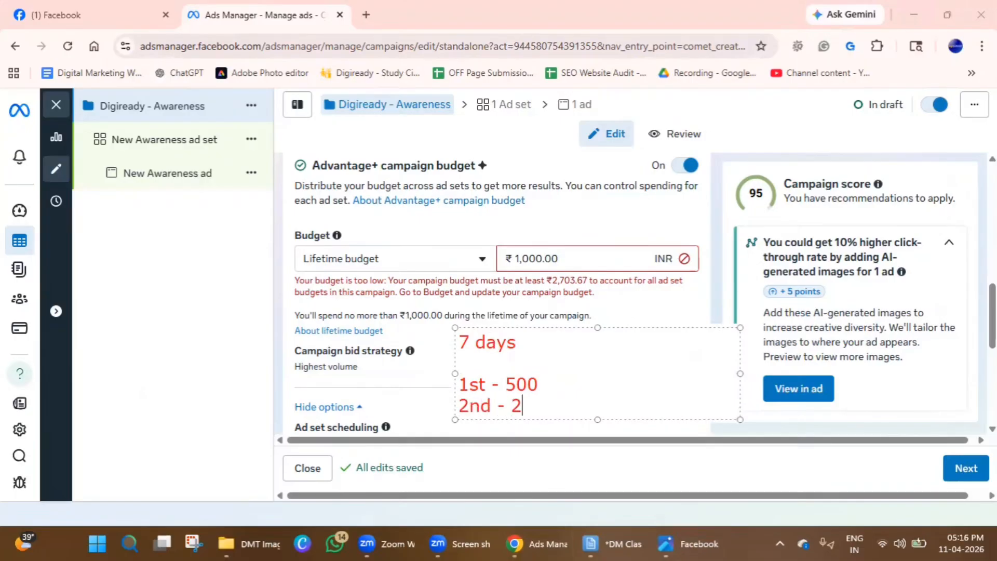
text(00)
key(Return)
text(3)
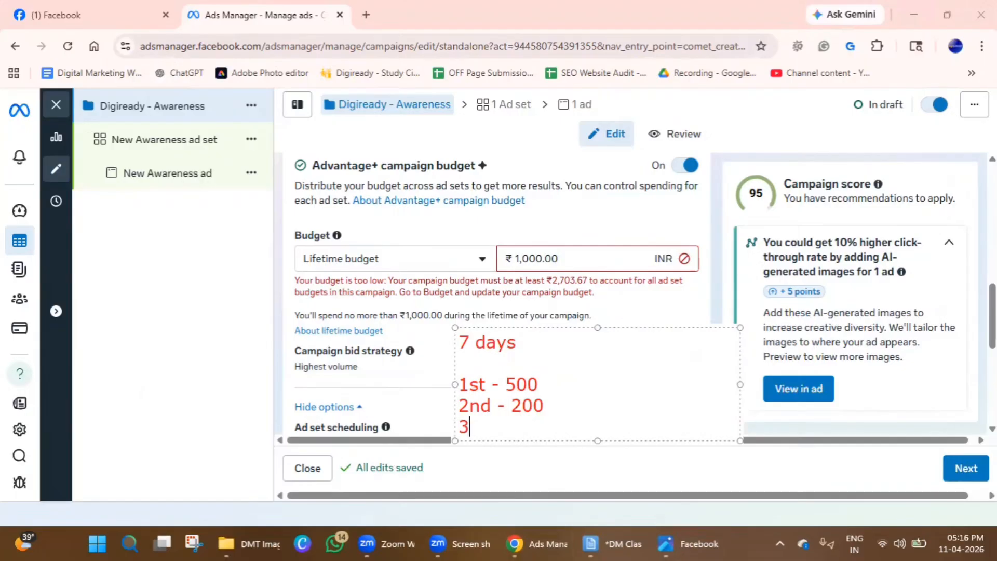
text(rd 100)
key(Left)
key(Left)
key(Left)
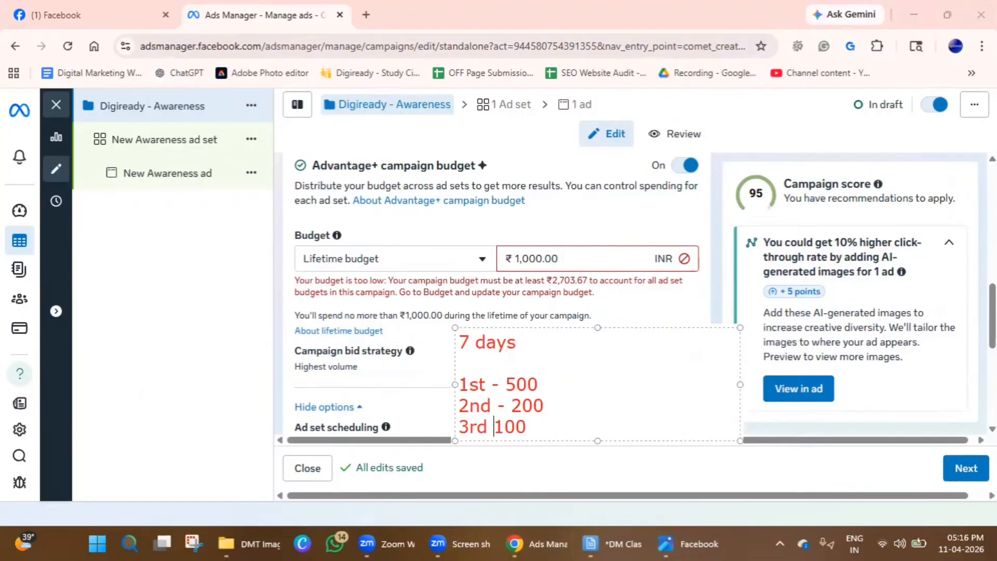
text(-)
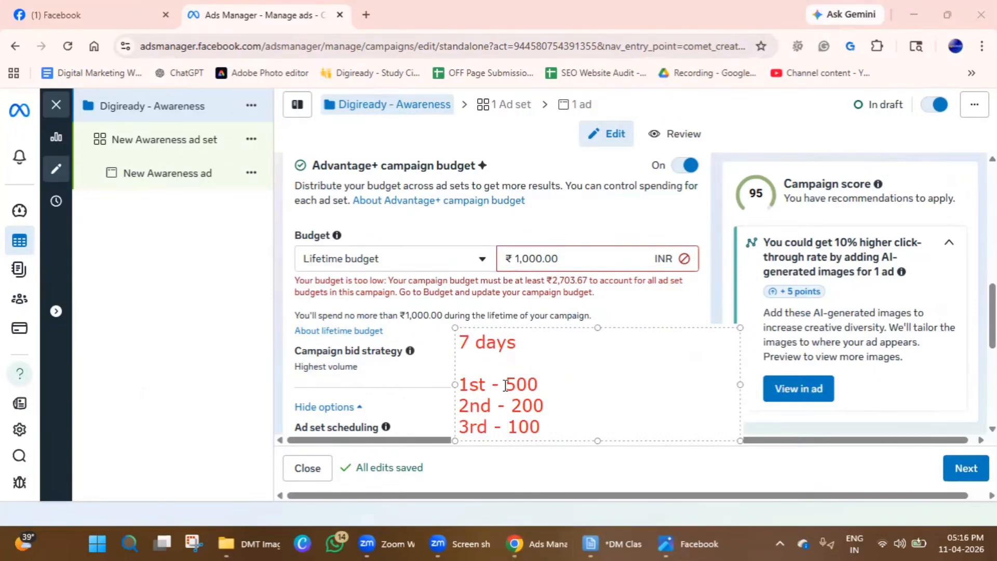
drag(505, 386, 568, 390)
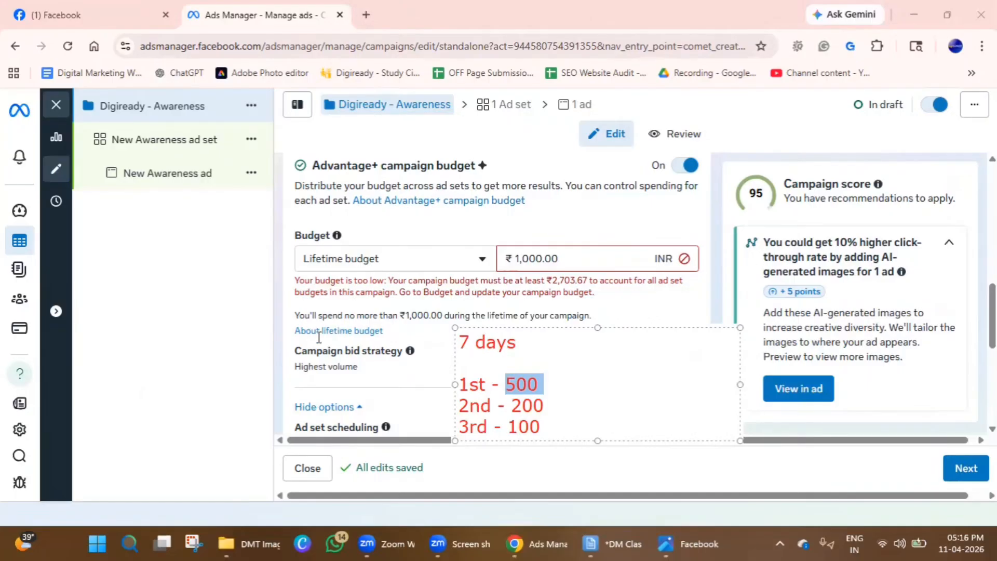
- Switch the campaign budget type back to Daily budget and open the campaign bid strategy for editing
click(449, 271)
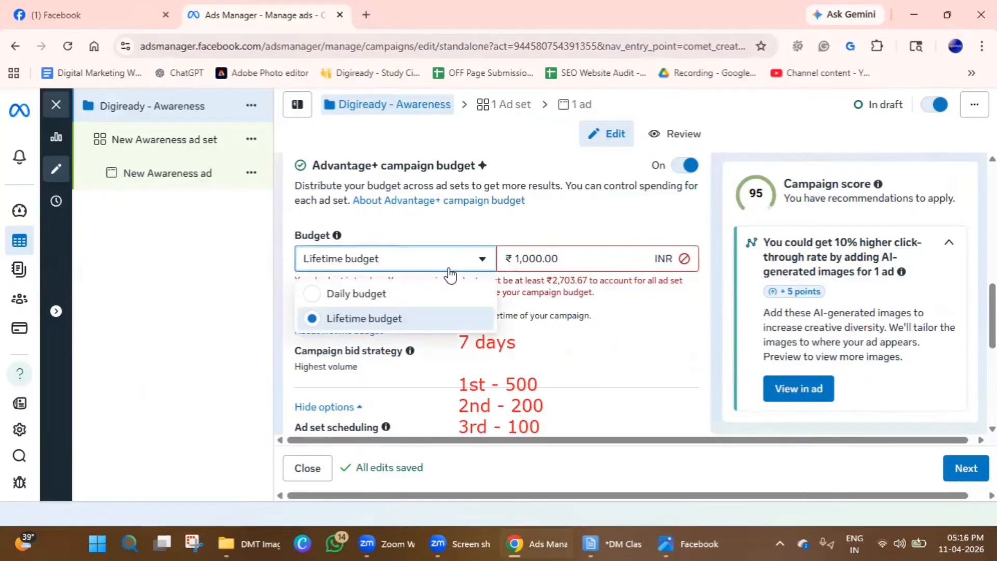
click(429, 288)
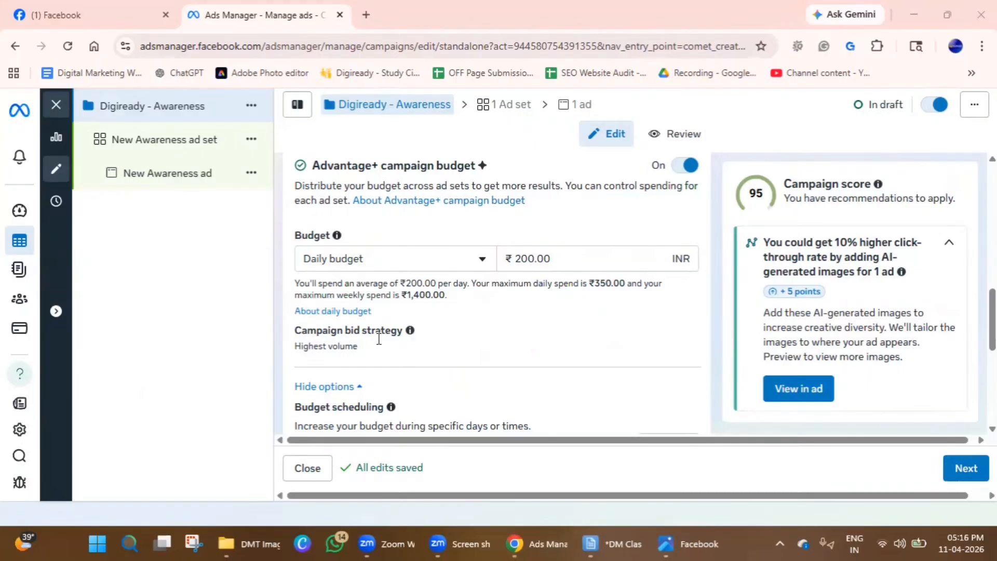
click(339, 346)
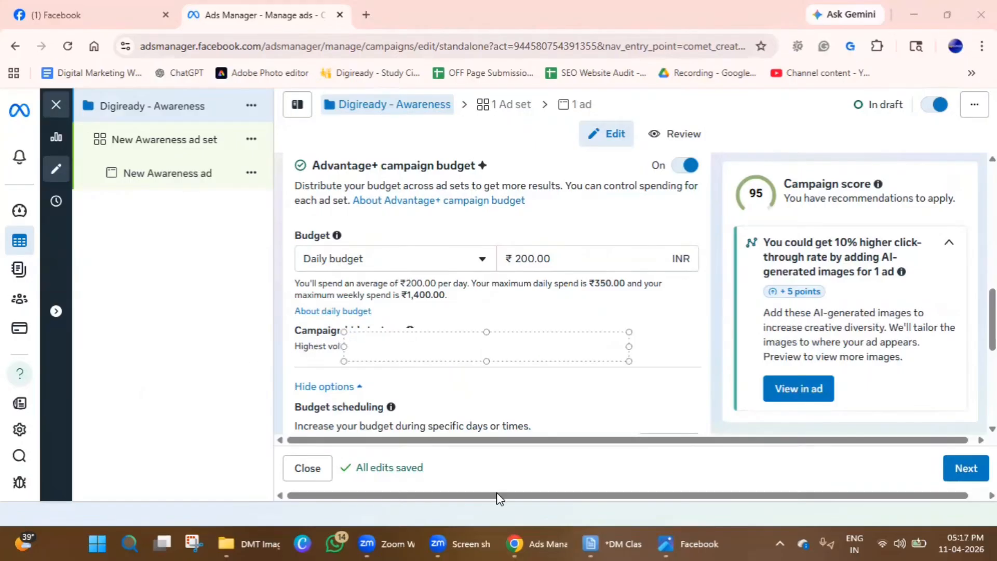
click(507, 539)
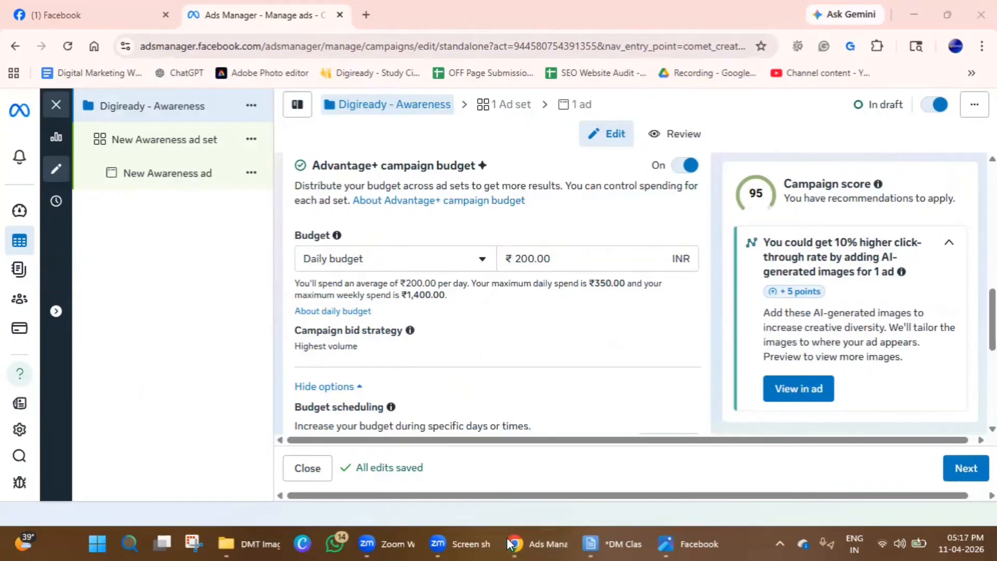
click(683, 335)
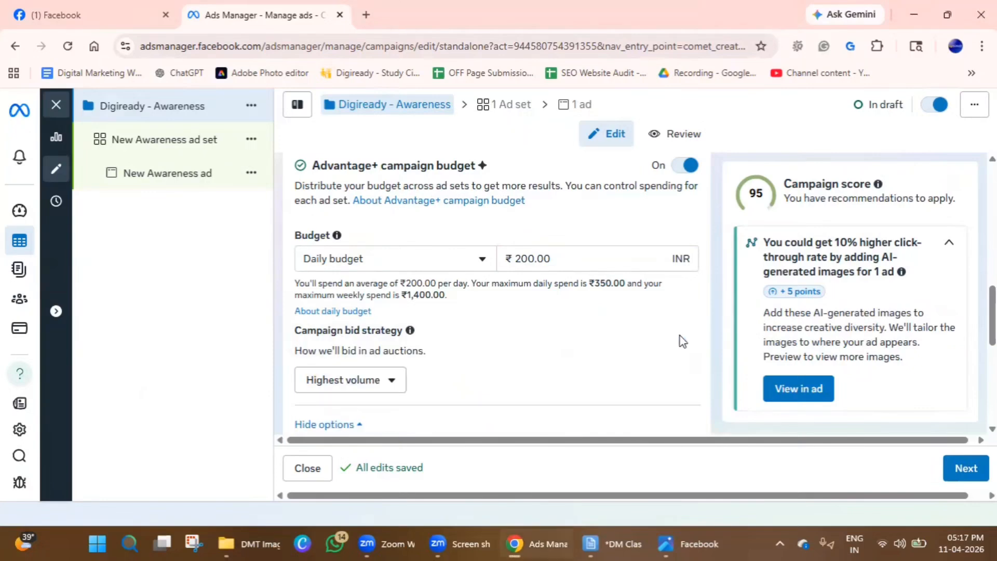
- Review the available campaign bid strategies, including the Bid cap option, without changing the selection
click(390, 385)
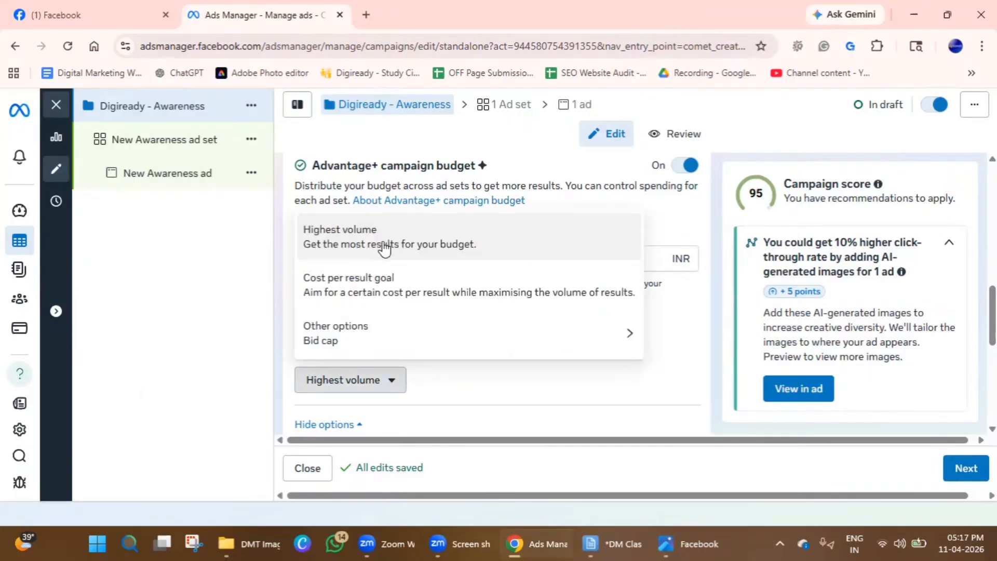
mouse_move(358, 345)
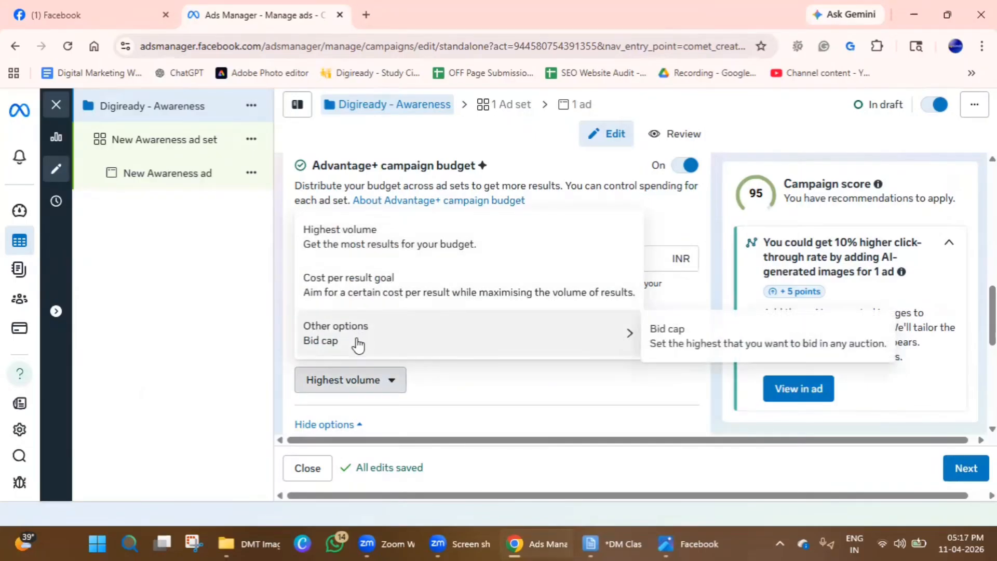
click(500, 396)
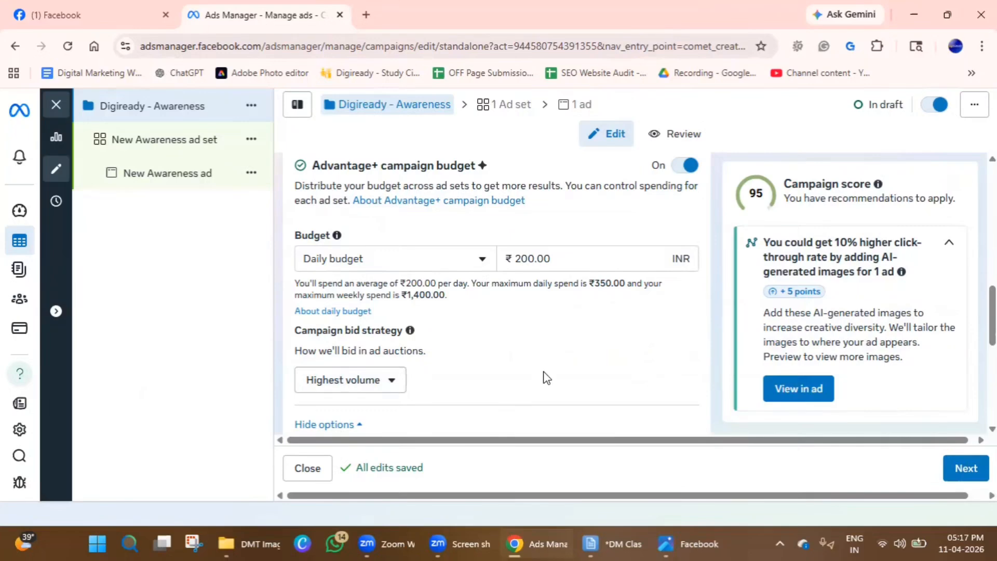
- Highlight the budget scheduling description and enable Schedule budget increases for the campaign
scroll(545, 377, down, 3)
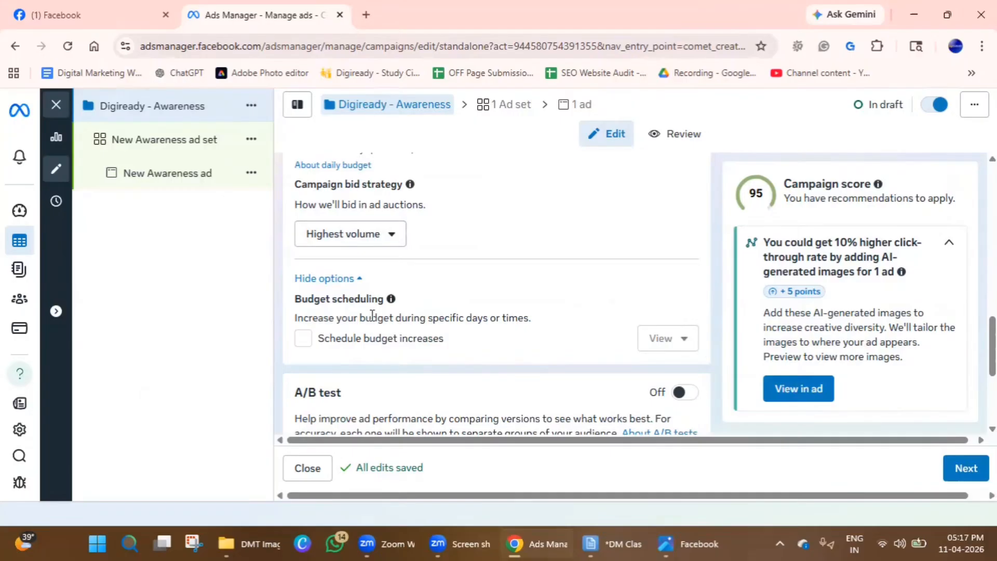
drag(328, 317, 556, 319)
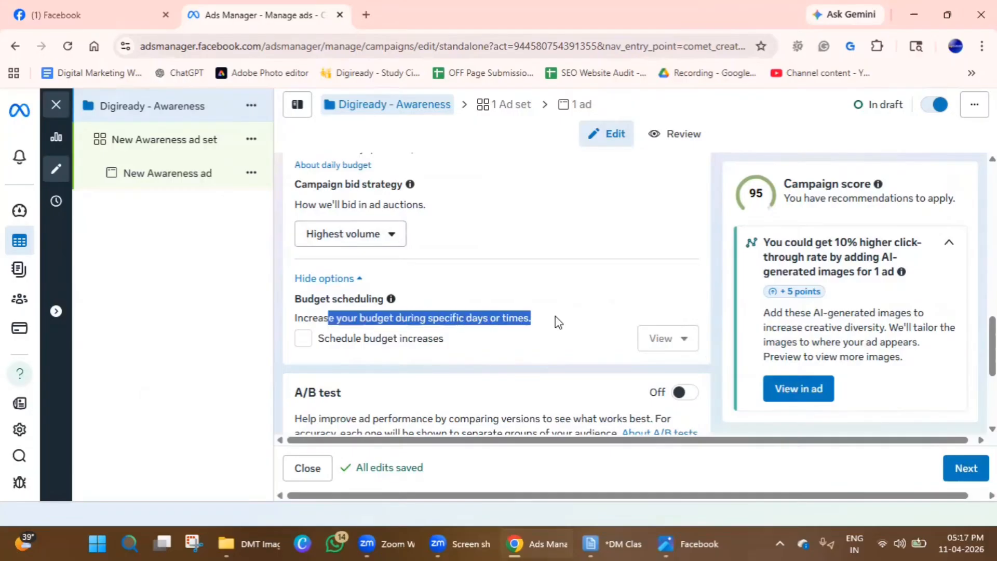
click(521, 350)
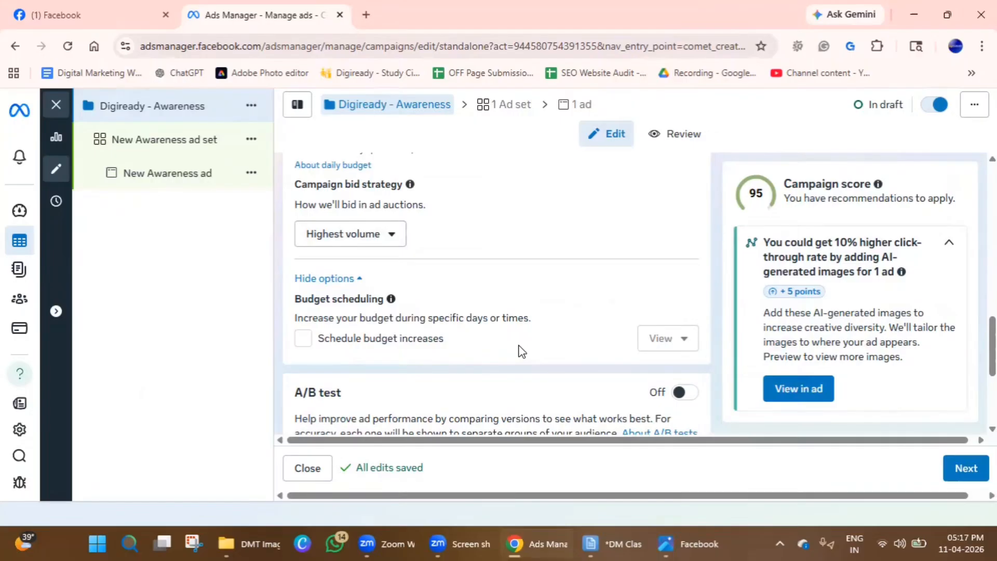
scroll(513, 356, up, 5)
scroll(363, 369, down, 3)
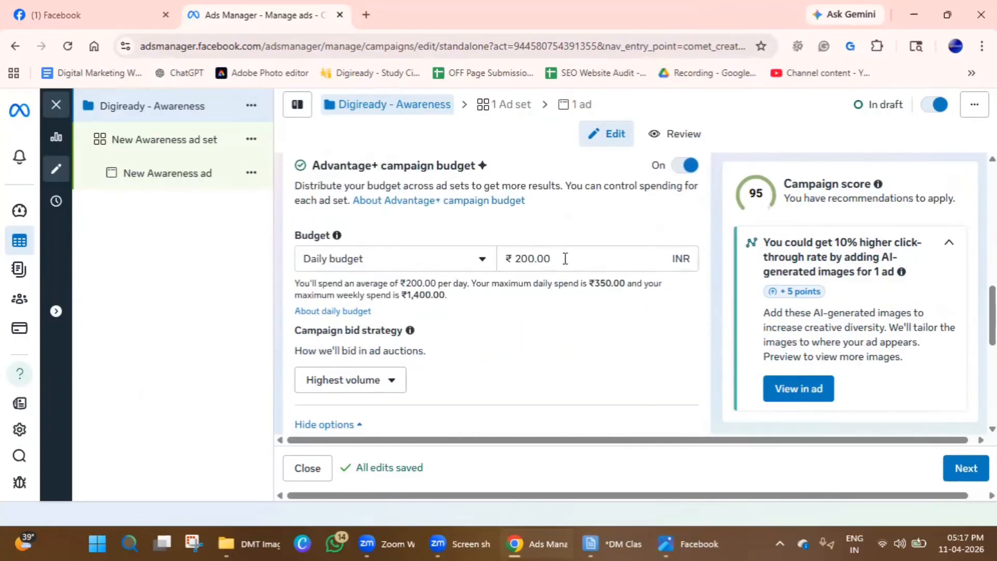
scroll(572, 274, down, 3)
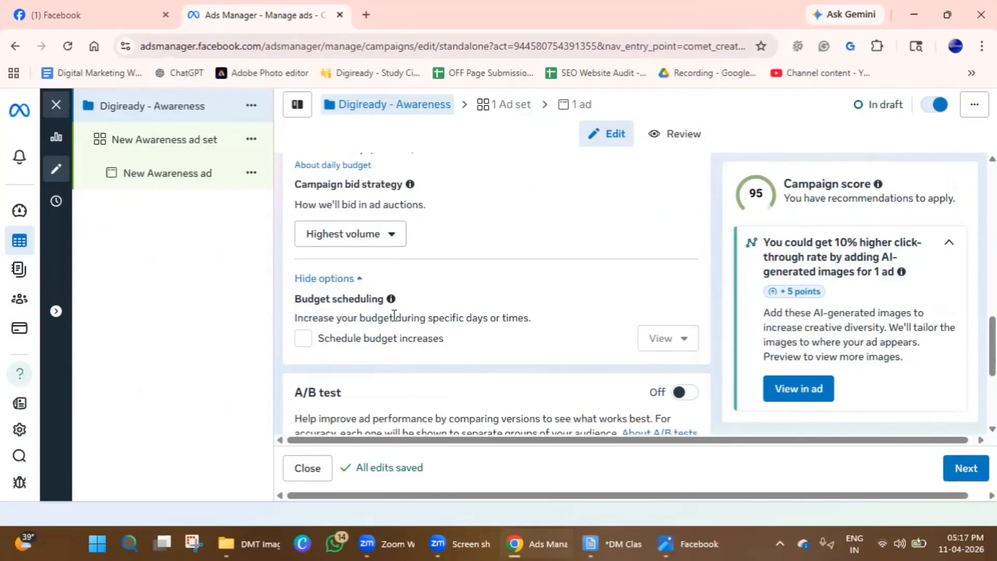
click(300, 336)
scroll(406, 346, down, 2)
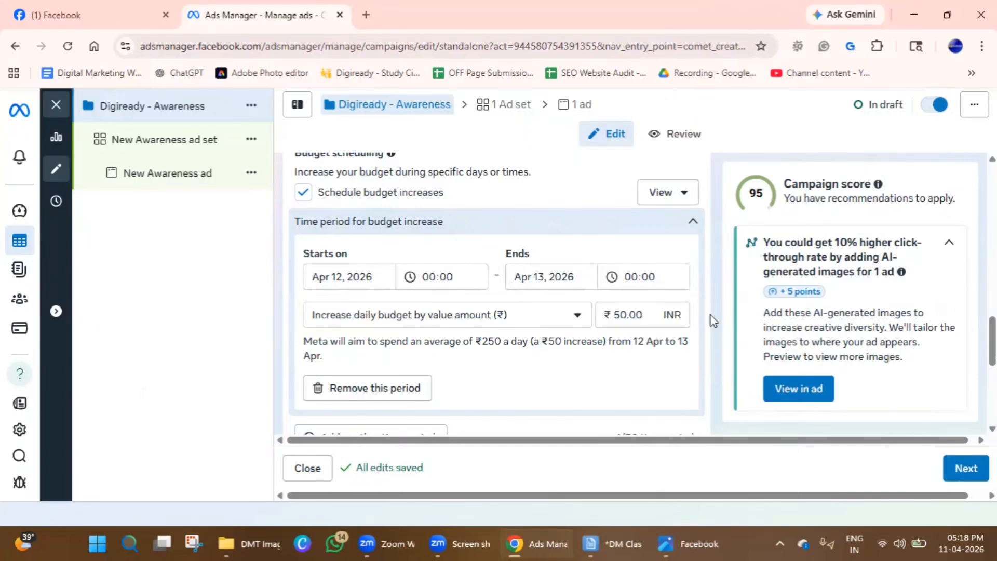
- Compare the scheduled budget increase amount with the campaign's daily budget
triple_click(667, 311)
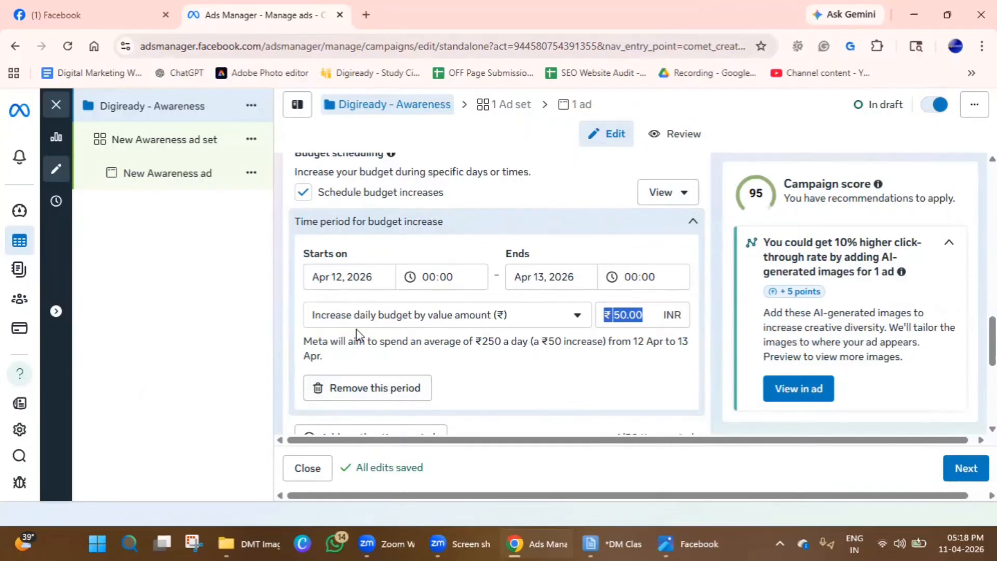
scroll(462, 342, up, 3)
scroll(462, 343, up, 3)
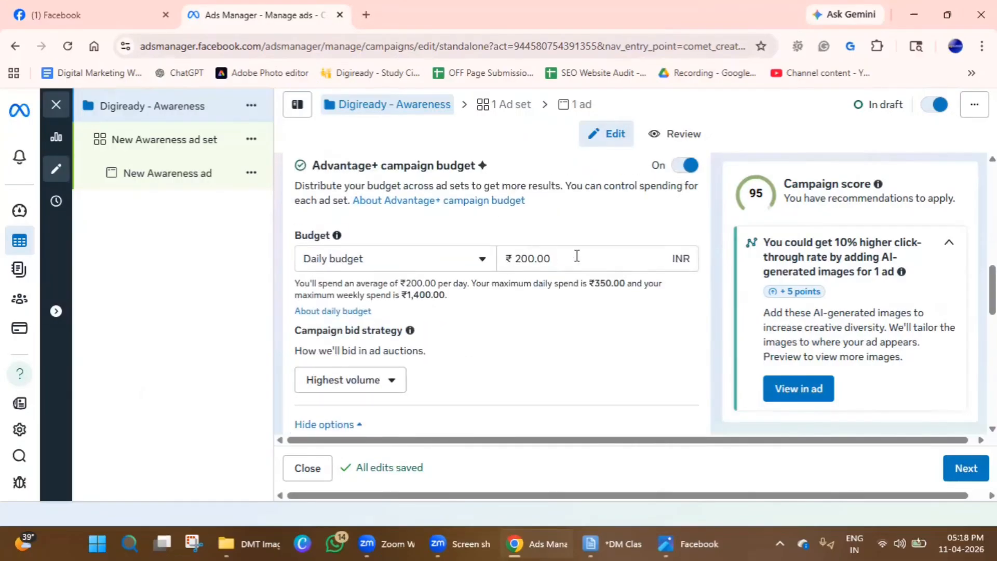
scroll(538, 304, down, 5)
scroll(537, 301, down, 1)
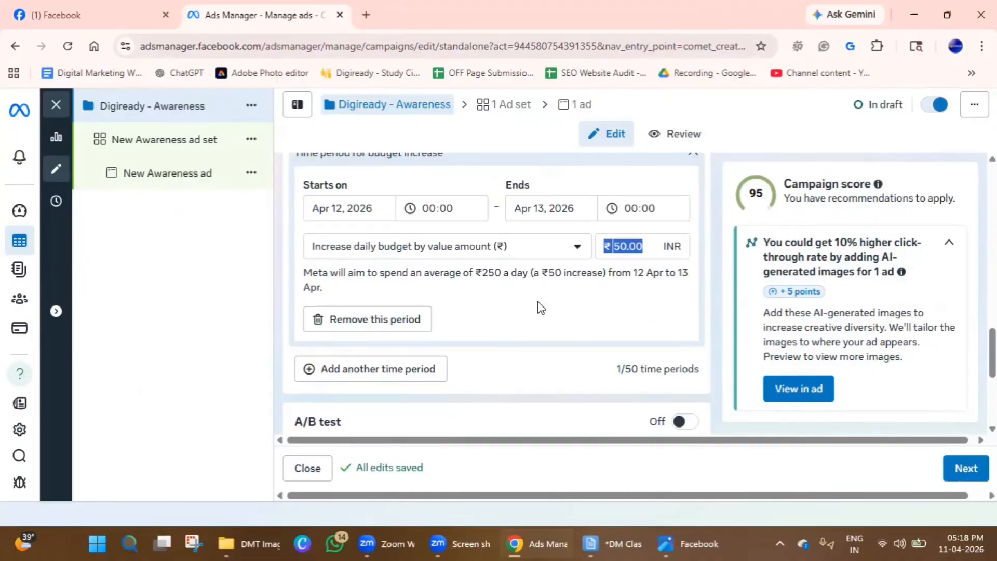
scroll(537, 304, up, 1)
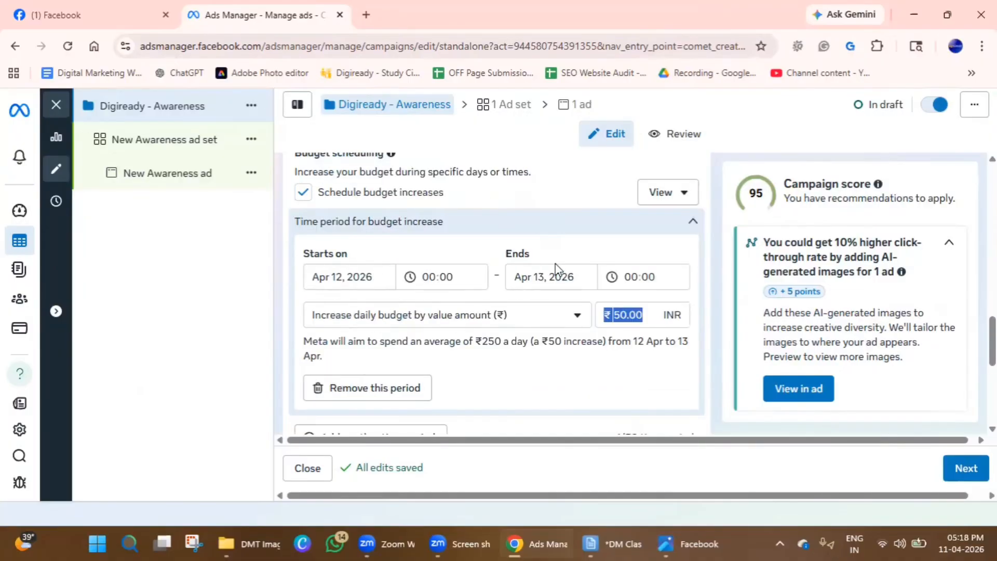
- Set the budget increase period to start on Apr 15, 2026 and check the available increase types
click(350, 279)
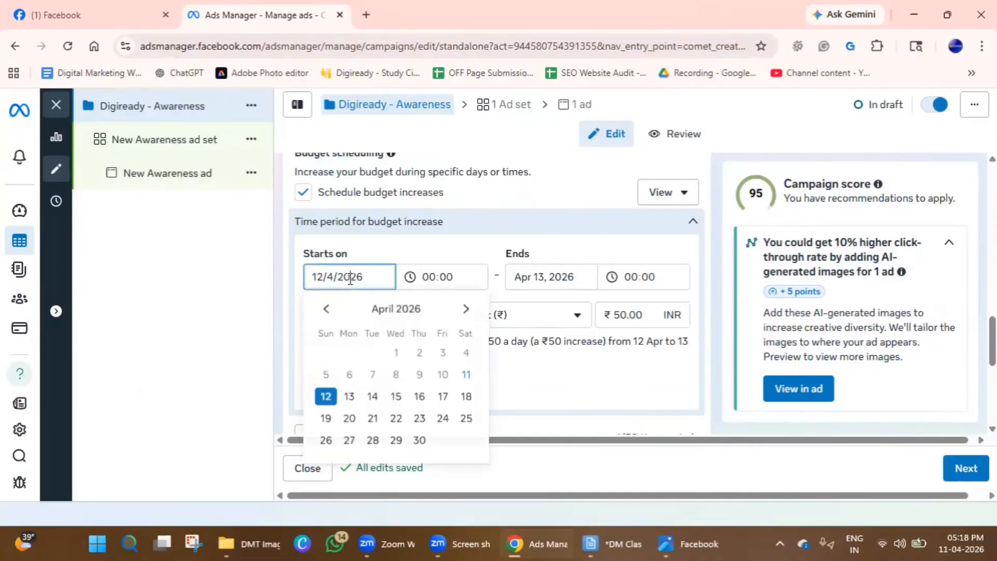
click(396, 397)
click(526, 273)
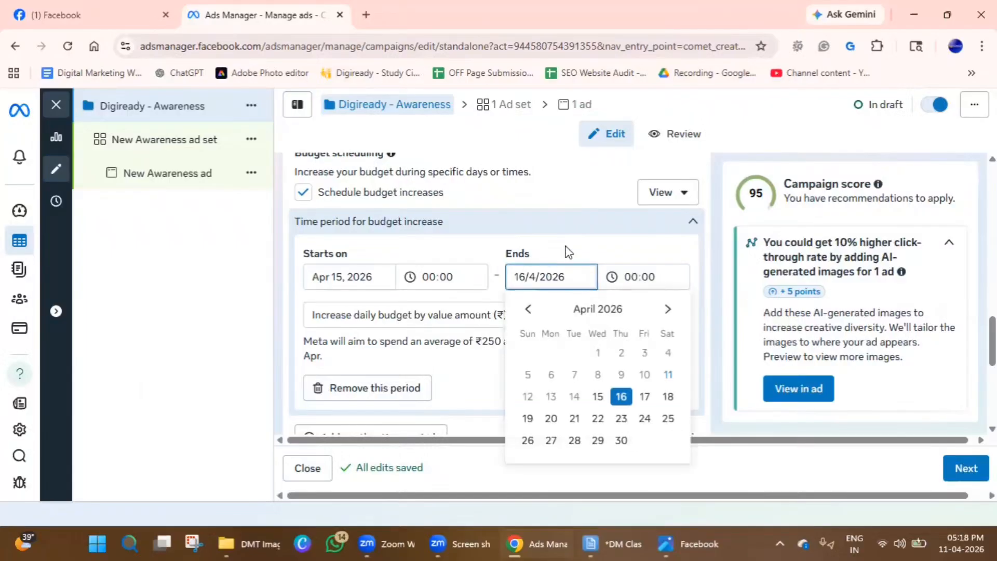
click(461, 254)
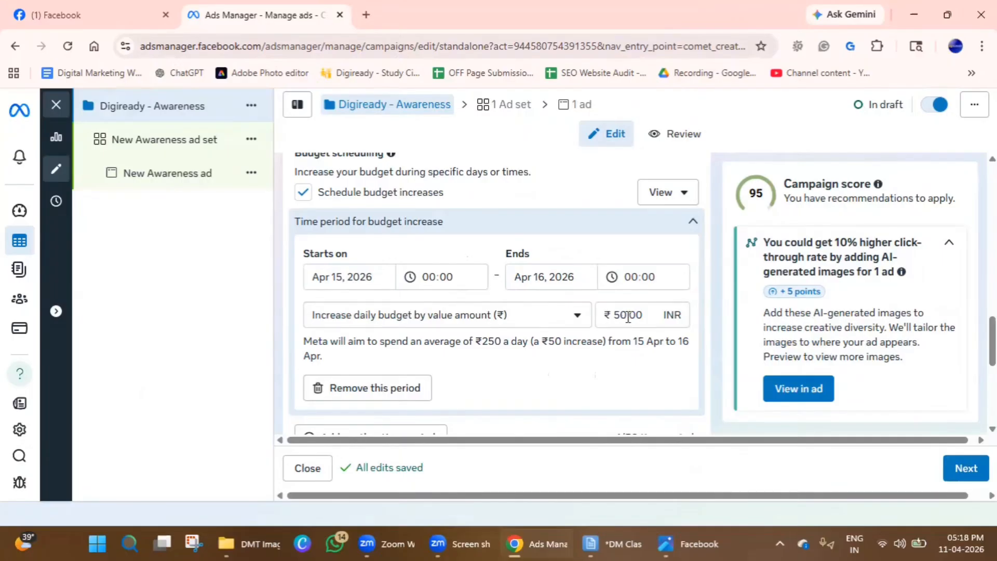
click(577, 327)
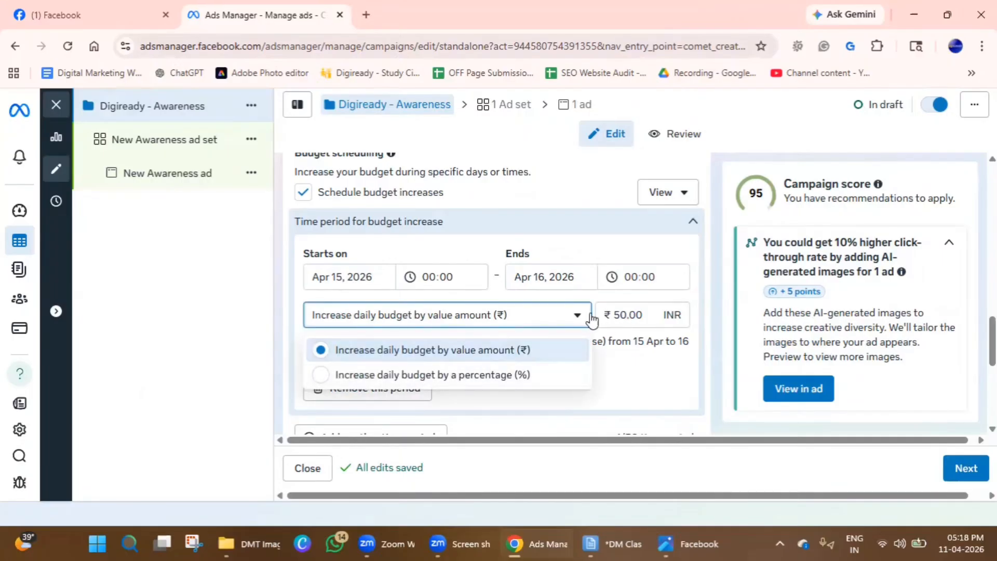
click(611, 392)
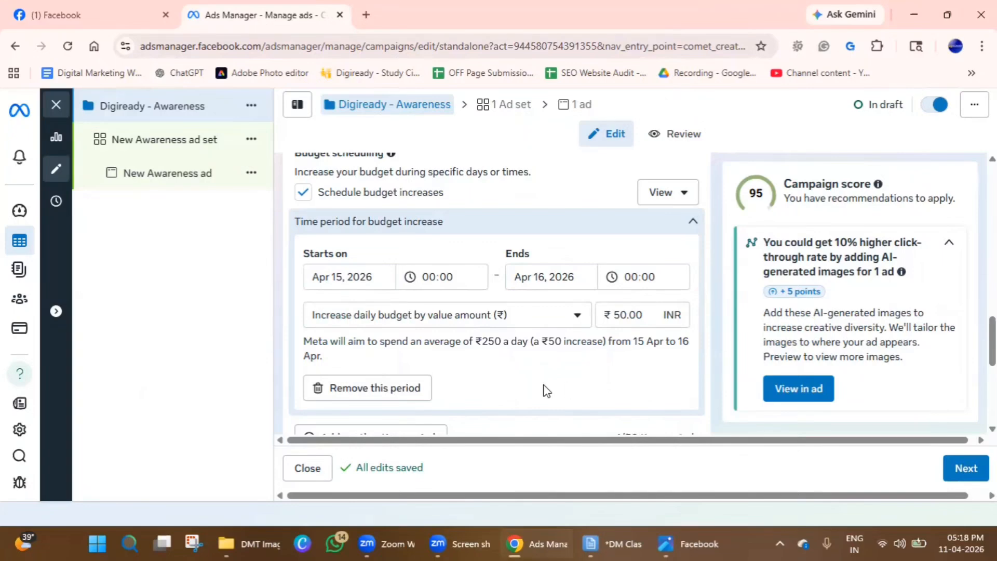
- Turn off Schedule budget increases for the campaign and check the budget scheduling section
click(367, 388)
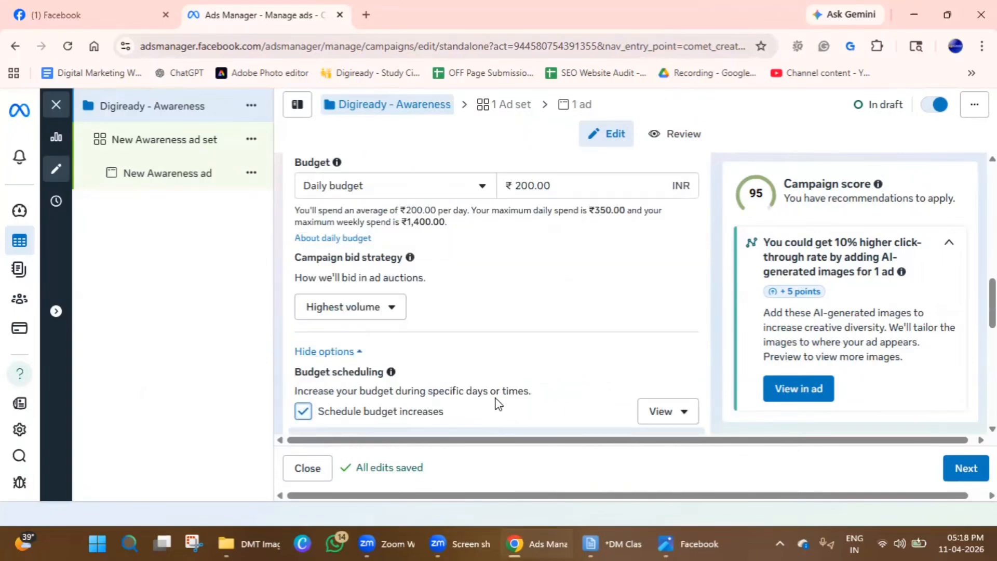
scroll(511, 384, down, 4)
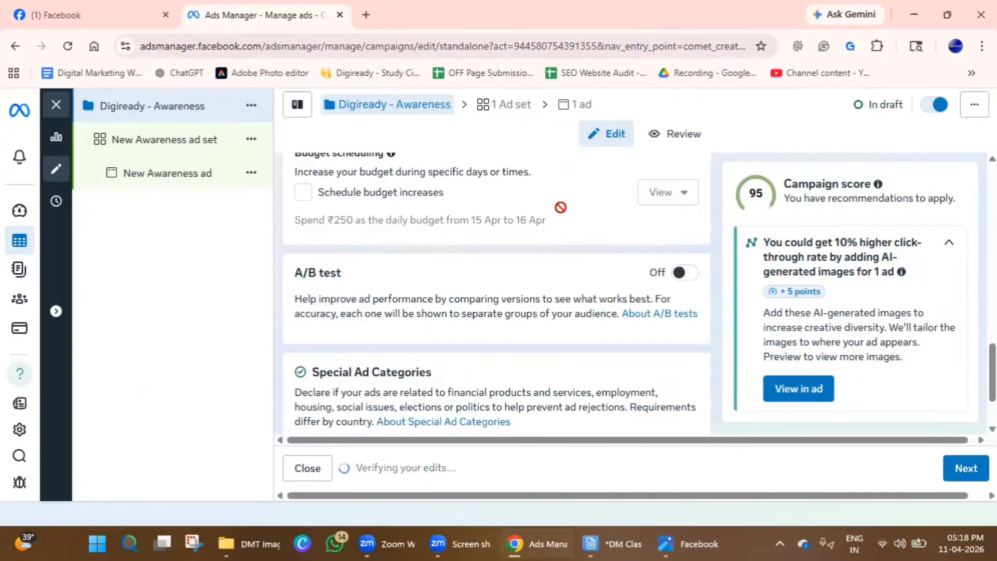
scroll(474, 311, up, 3)
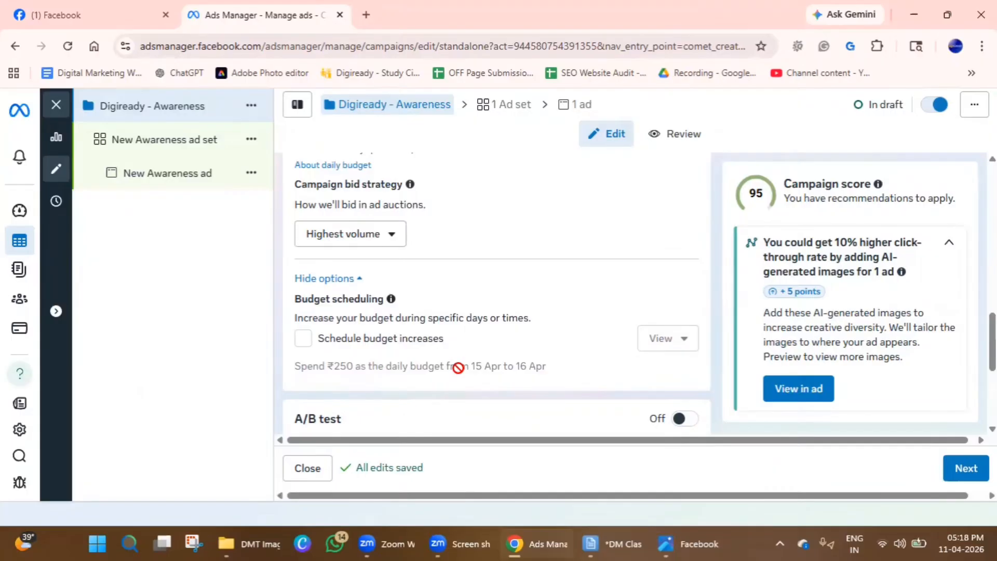
scroll(457, 363, down, 2)
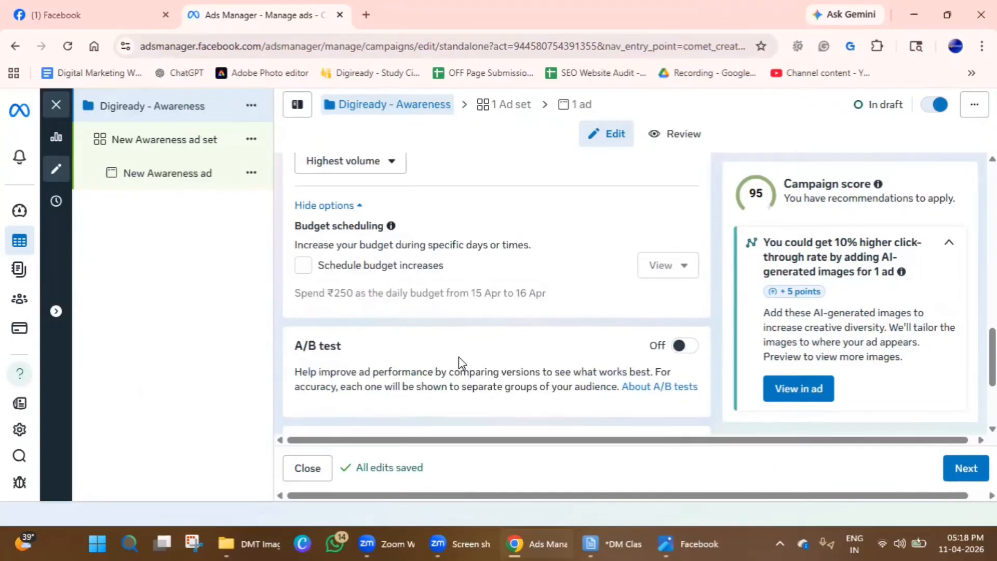
scroll(390, 244, up, 5)
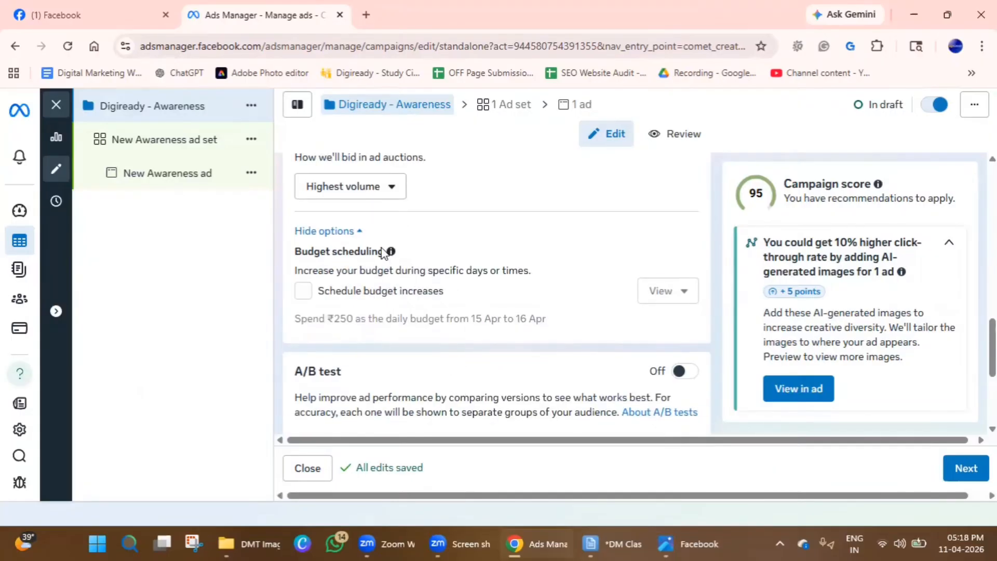
- Annotate the A/B test section with the text "split testing" and move it slightly up beside the heading
scroll(415, 291, down, 5)
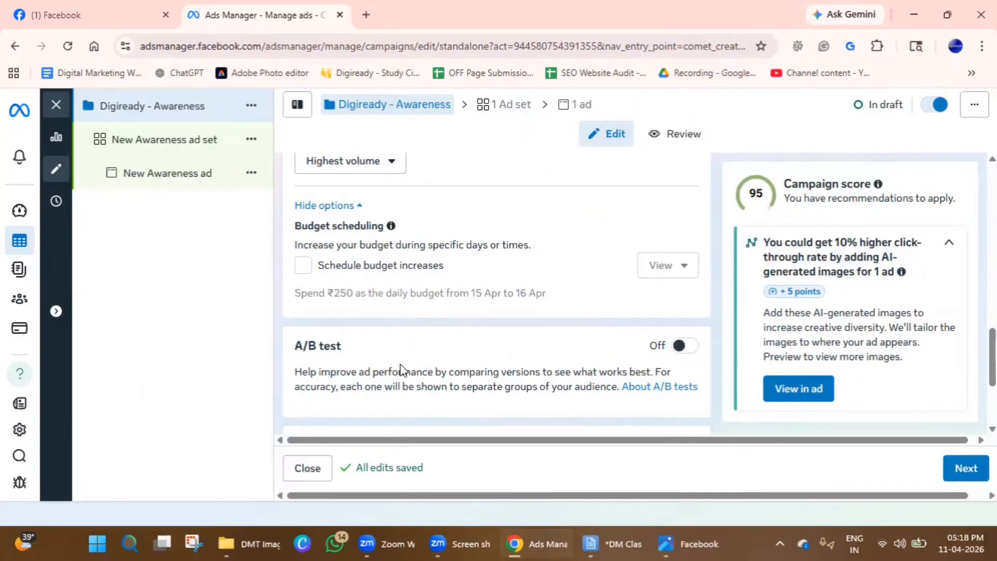
scroll(400, 372, up, 2)
scroll(401, 369, down, 4)
scroll(400, 372, down, 2)
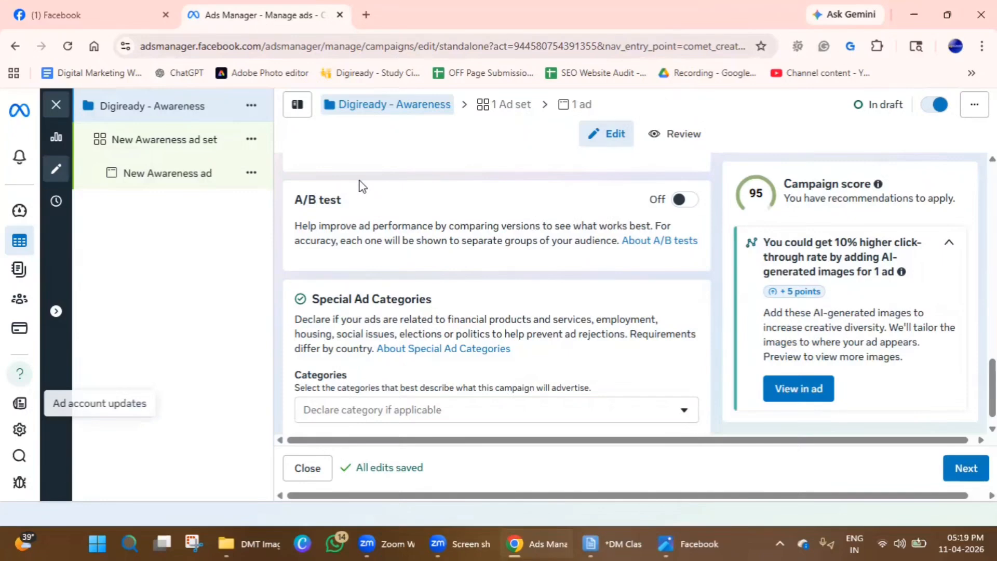
click(360, 193)
text(Split te)
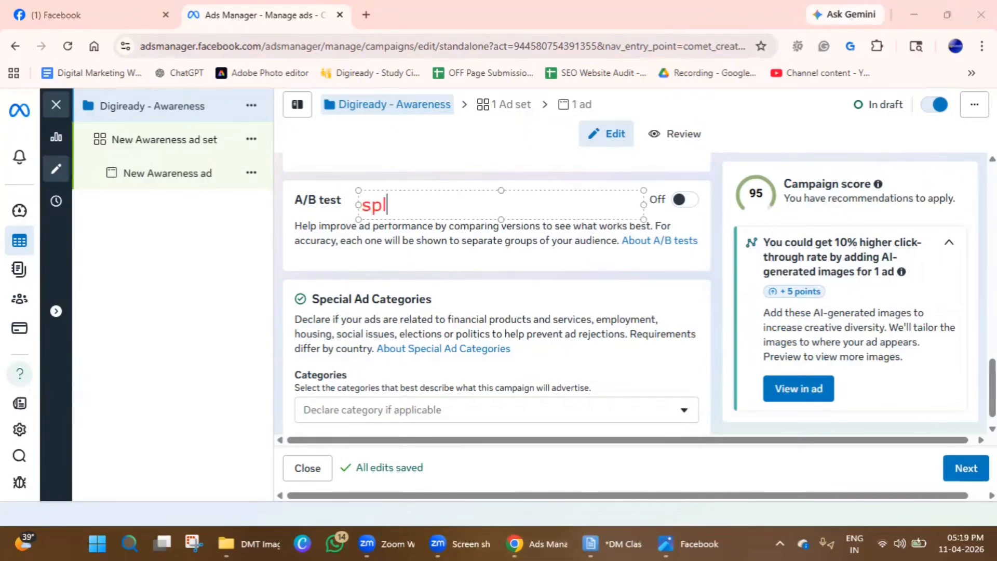
text(sting)
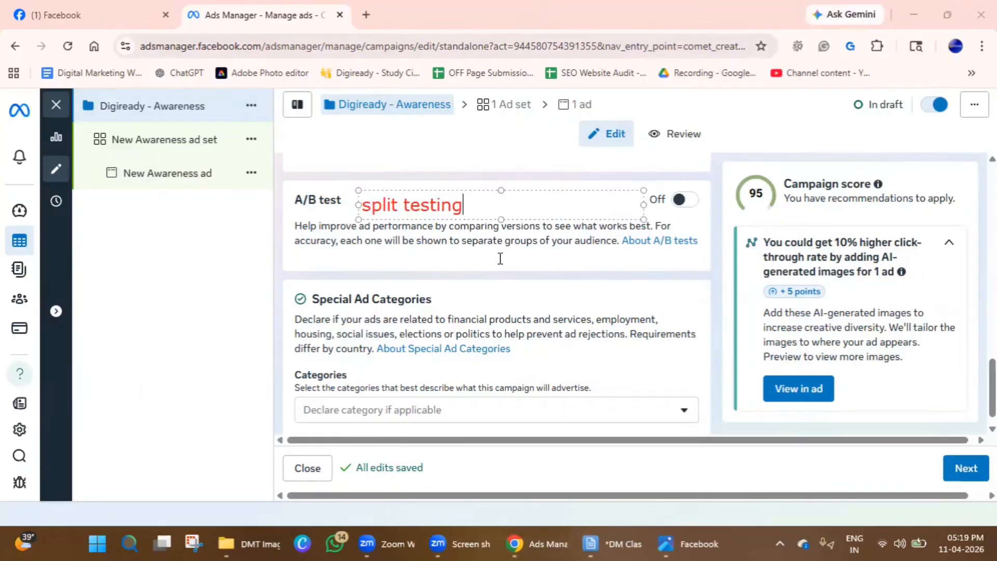
drag(460, 193, 460, 180)
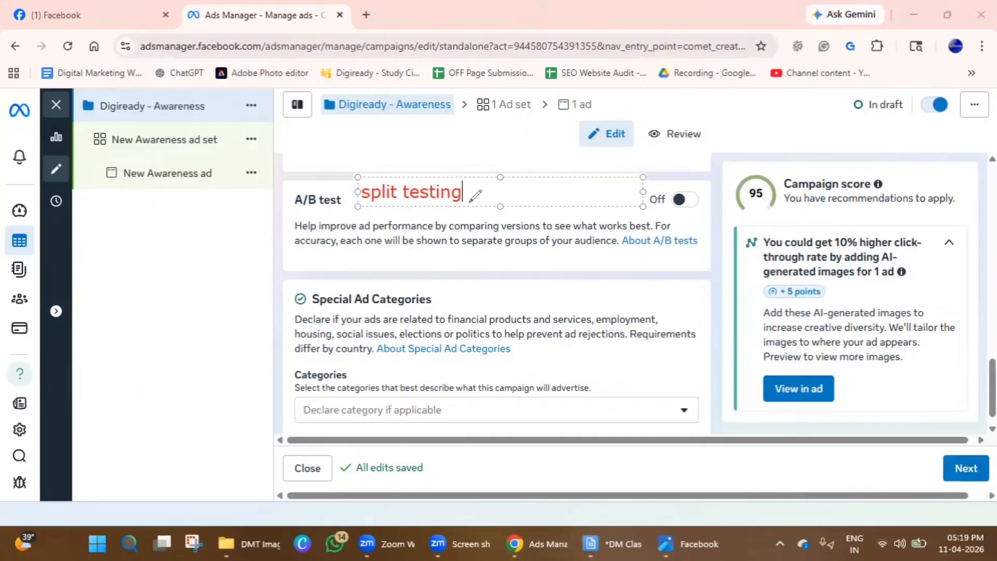
- Draw a "2" and small marks beside the "split testing" annotation, and clear all annotations from the screen
click(479, 201)
drag(468, 198, 502, 215)
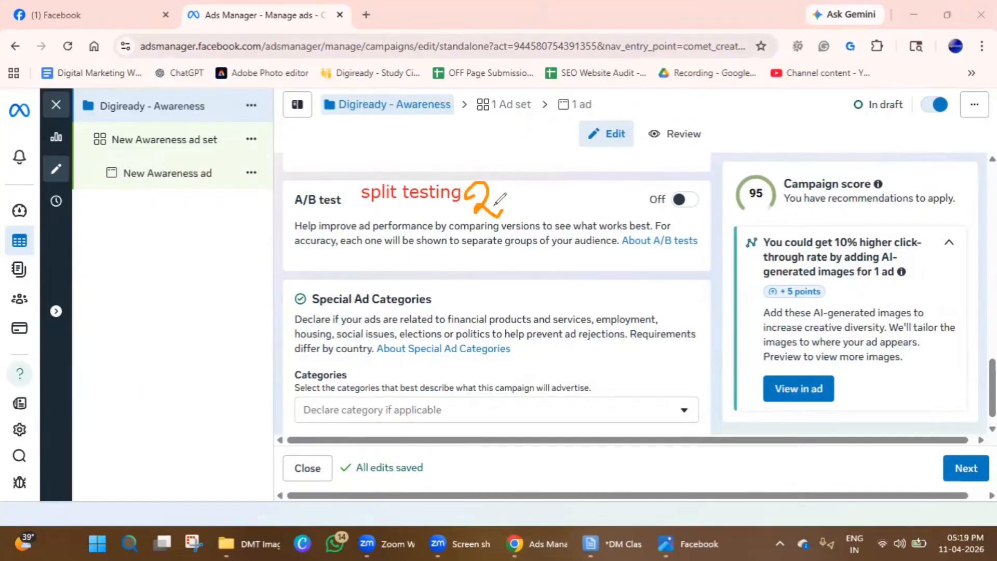
click(339, 213)
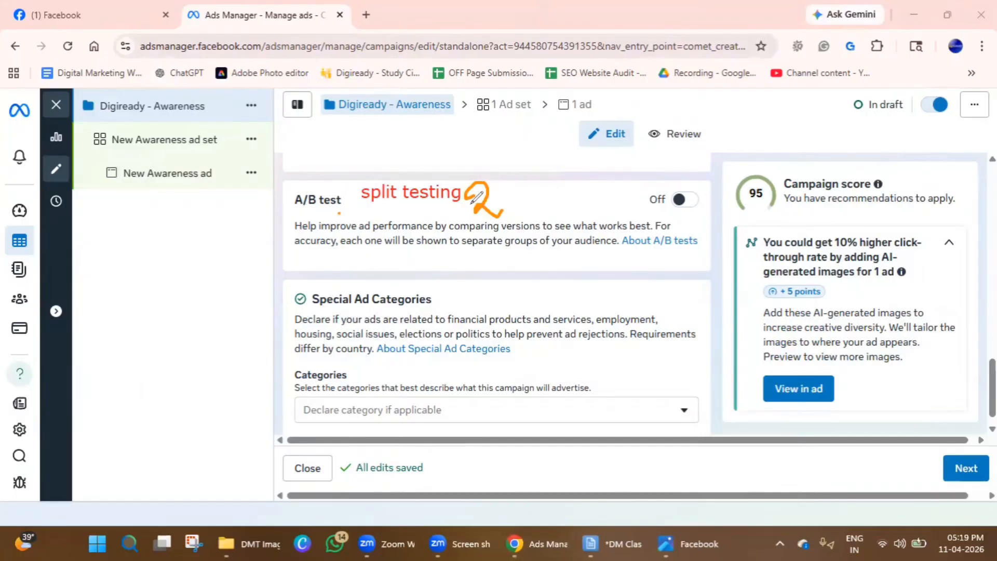
click(497, 183)
click(527, 161)
drag(496, 183, 539, 159)
click(106, 360)
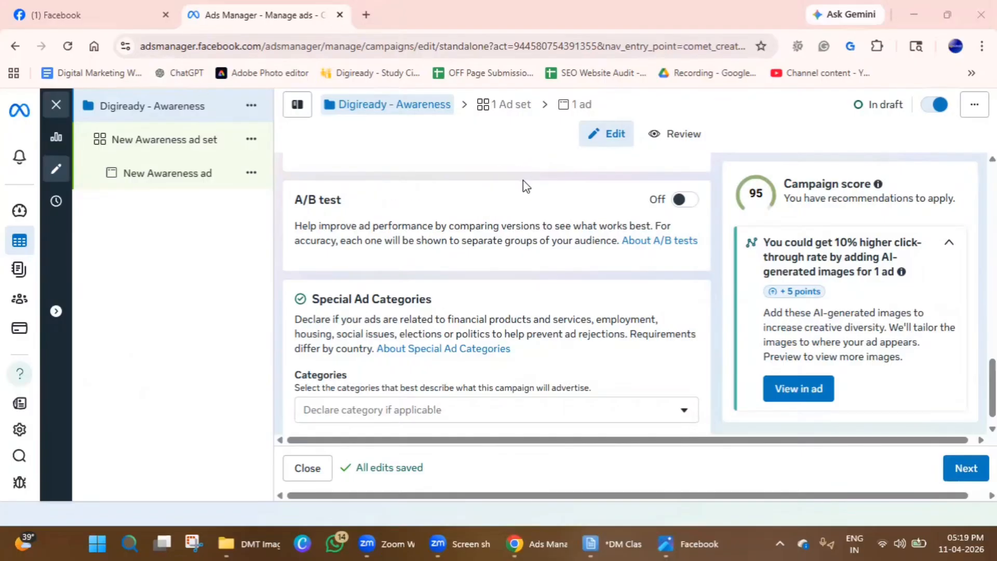
- Turn on the campaign's A/B test to review its test variable, duration and comparison settings, and turn it back off
click(685, 208)
click(685, 208)
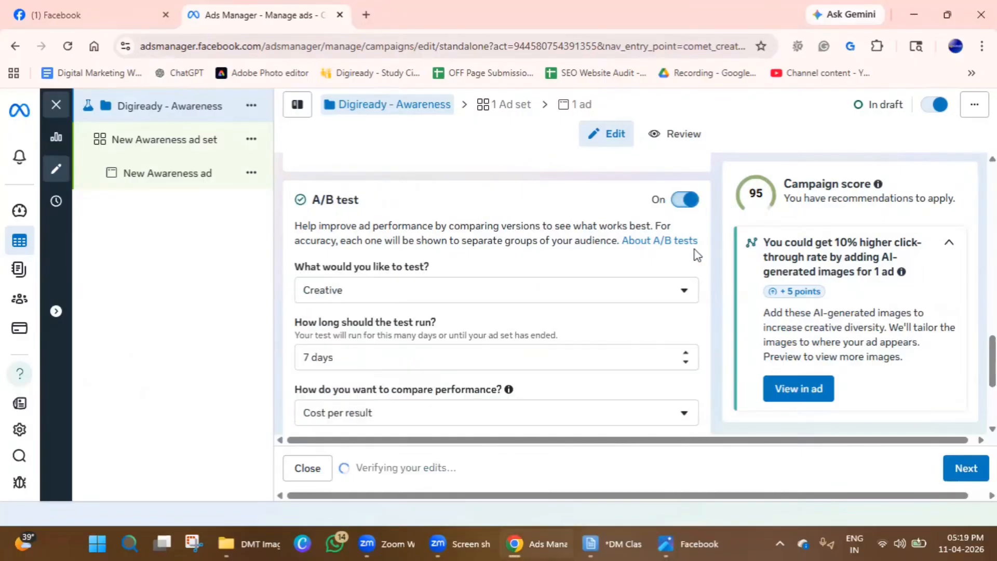
scroll(343, 270, down, 1)
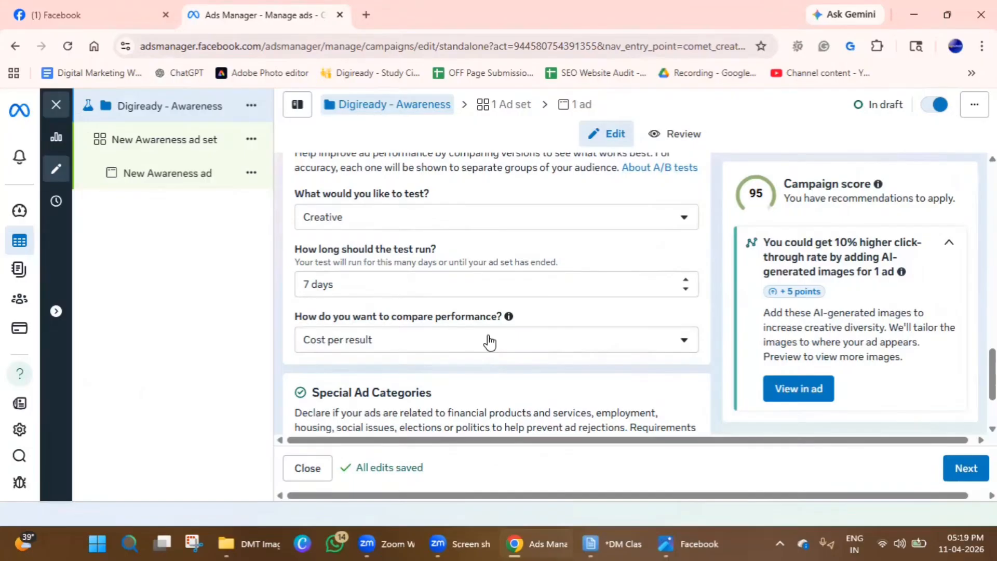
scroll(463, 330, up, 3)
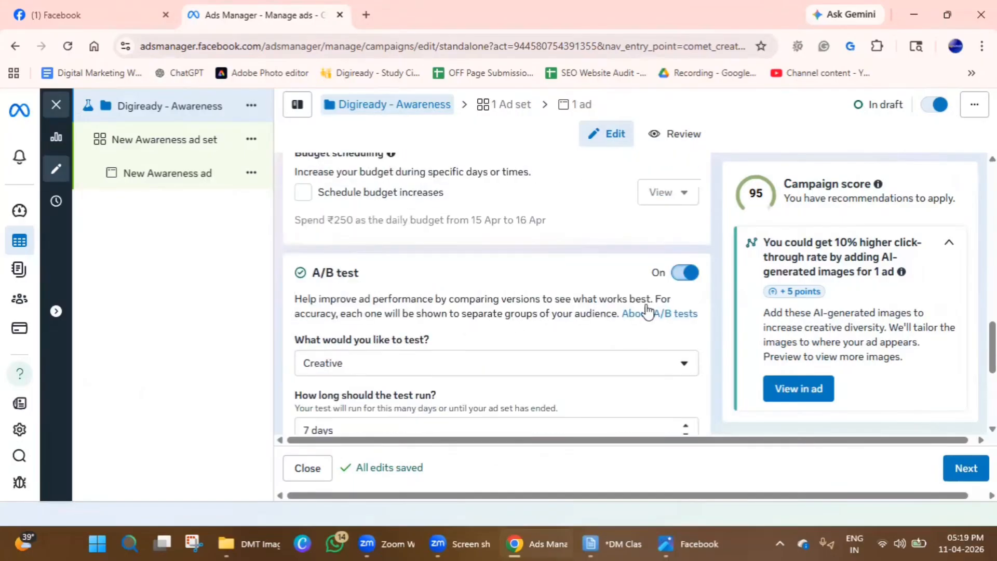
click(686, 275)
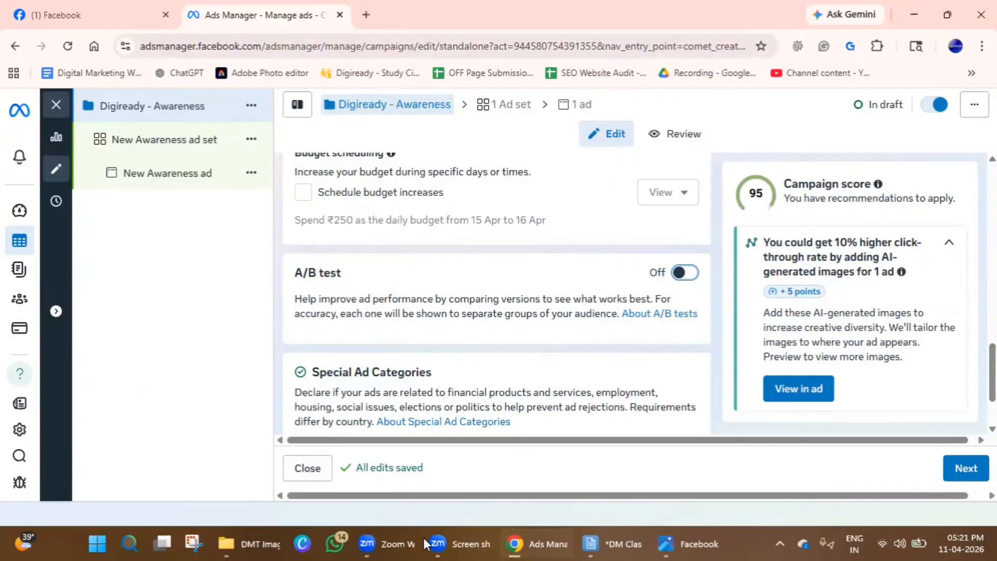
- Review the Special Ad Categories options for the campaign and close the list without declaring any category
scroll(431, 358, down, 2)
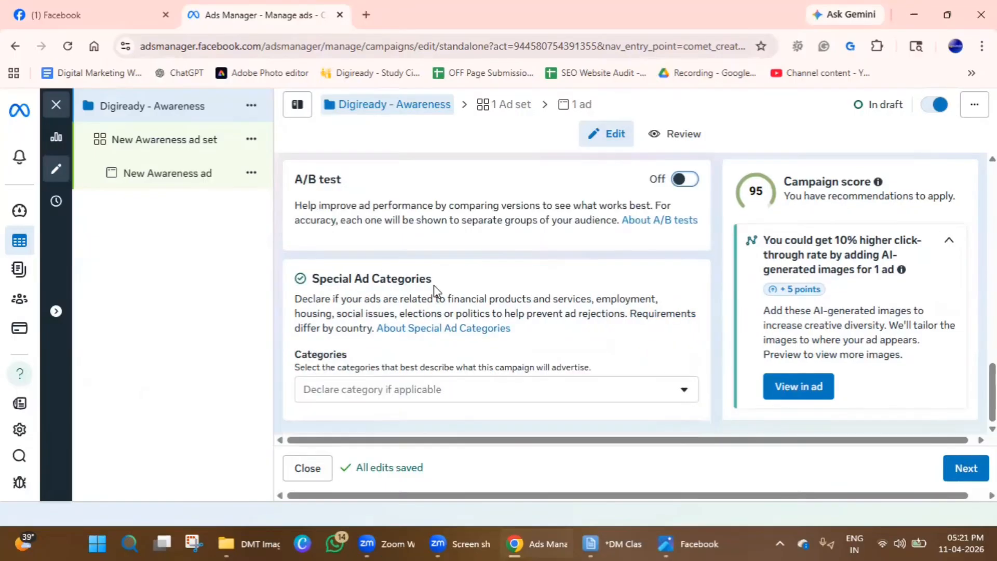
click(415, 390)
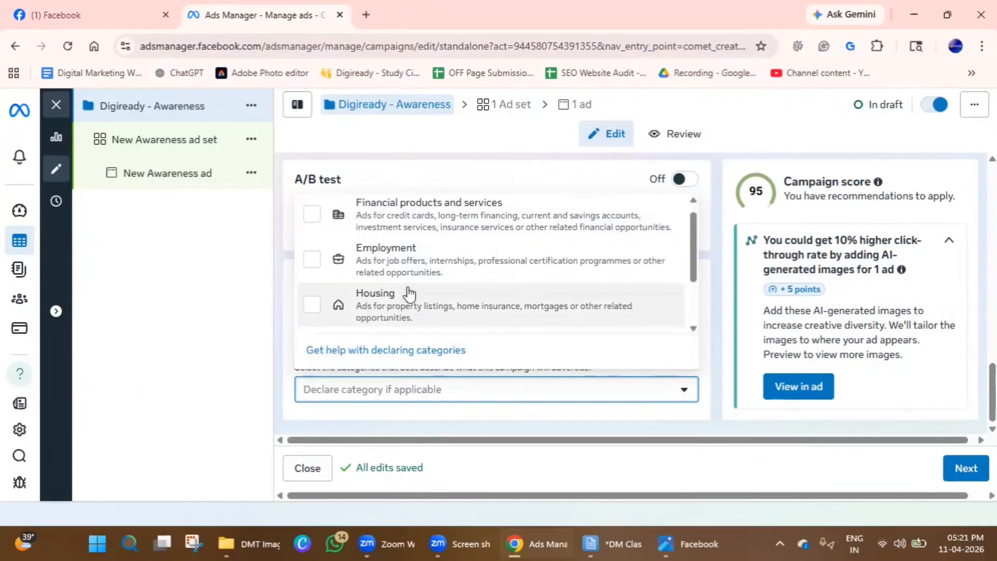
scroll(416, 291, down, 2)
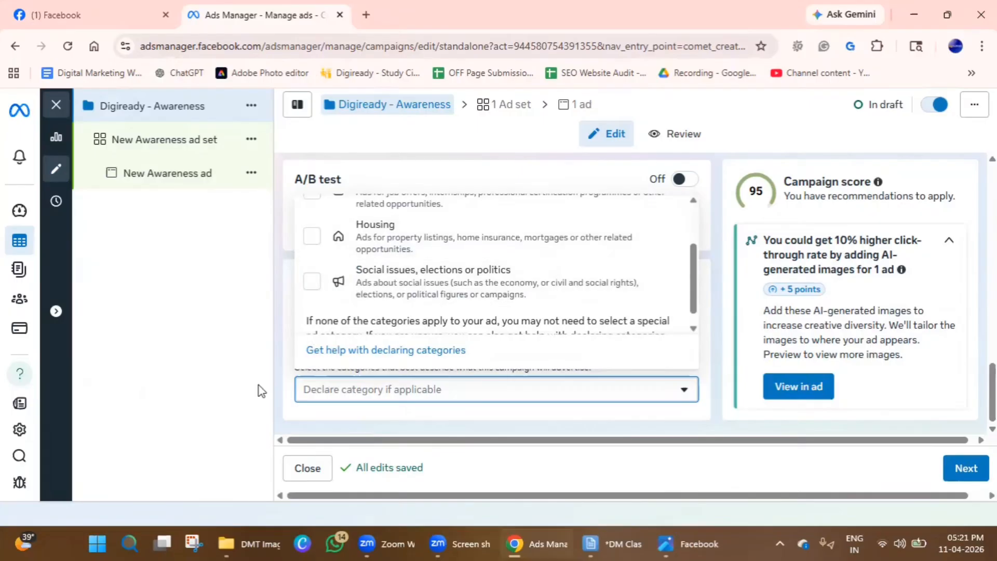
click(222, 394)
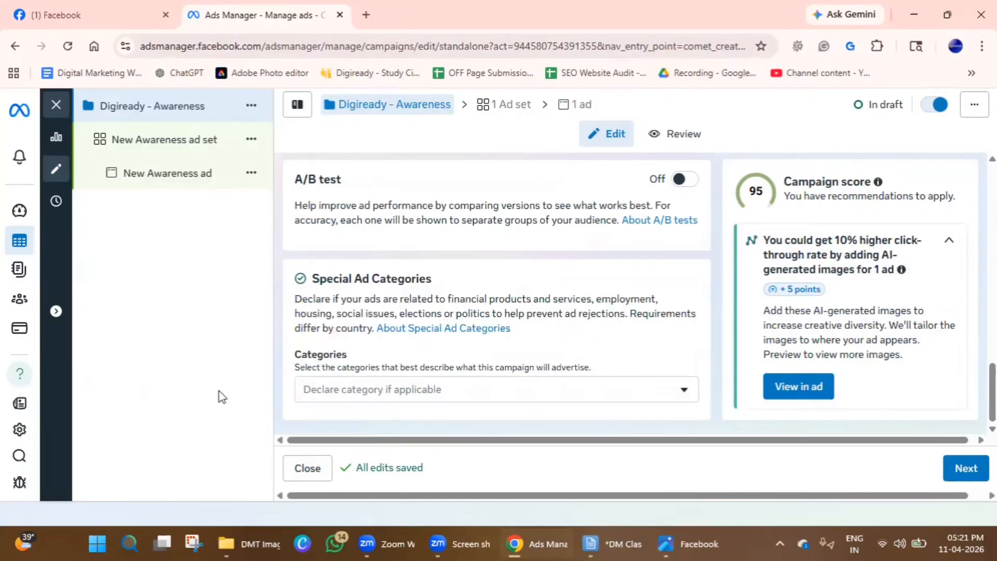
click(368, 395)
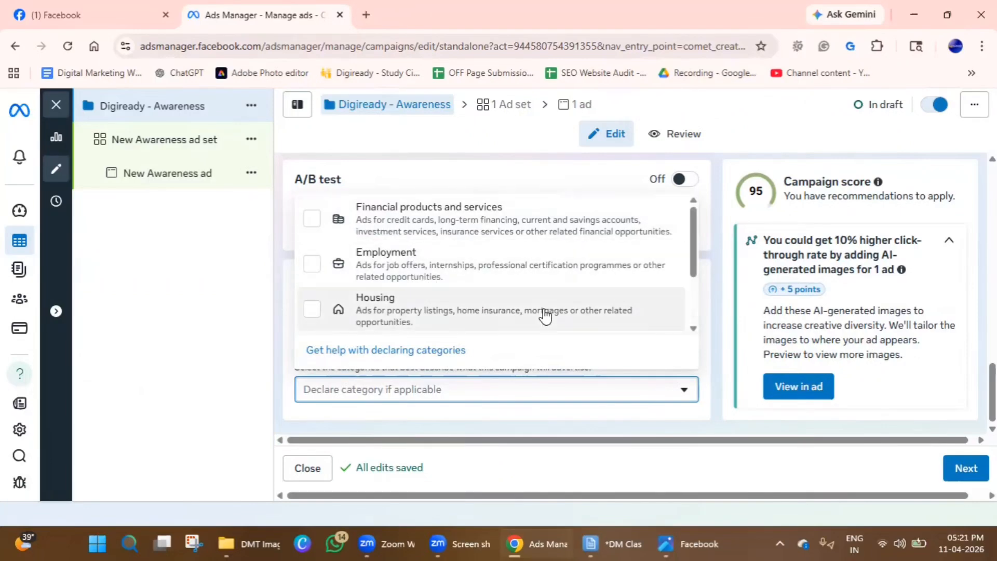
scroll(546, 312, down, 2)
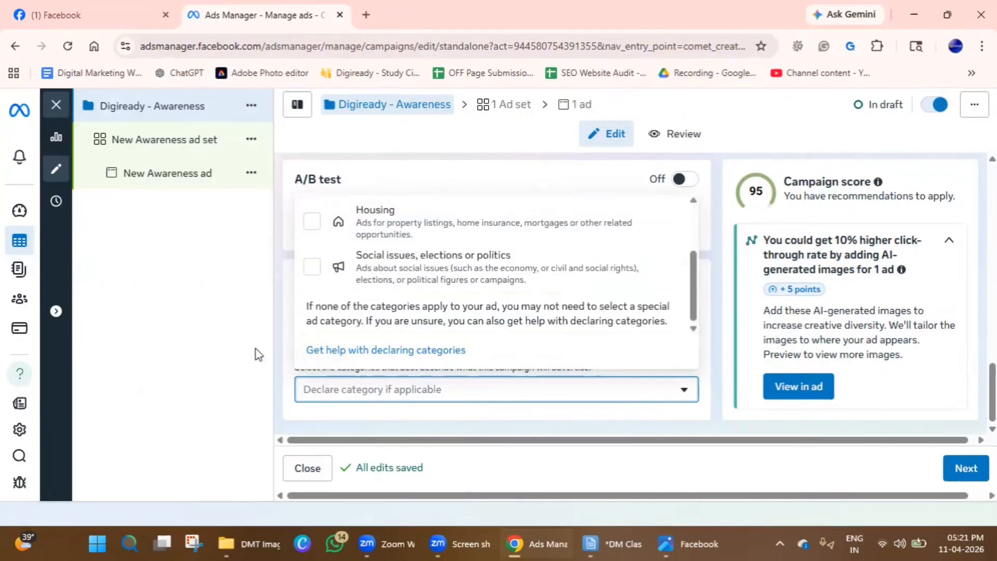
click(227, 376)
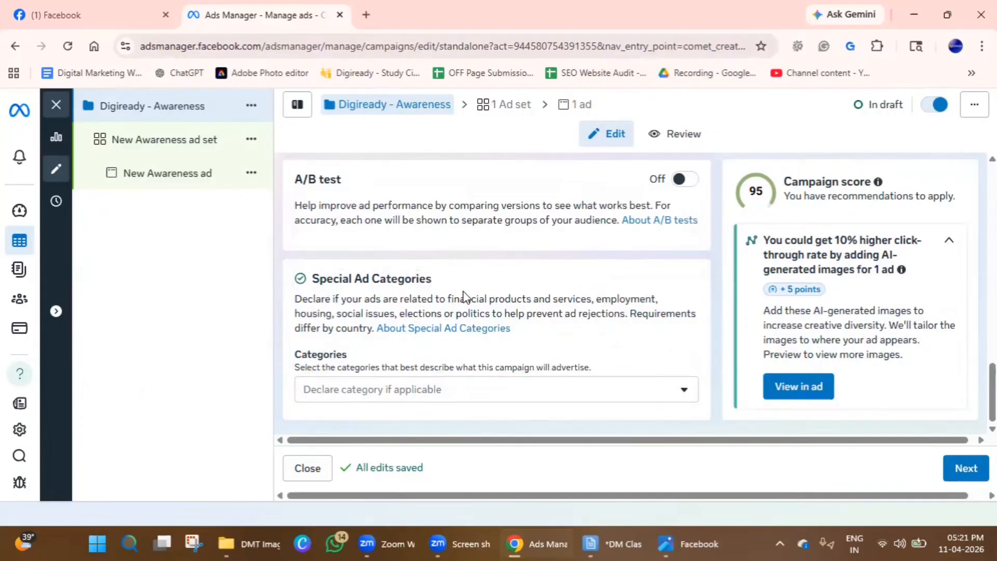
- Continue to the ad set level and rename the ad set to "Awareness ad set"
click(966, 470)
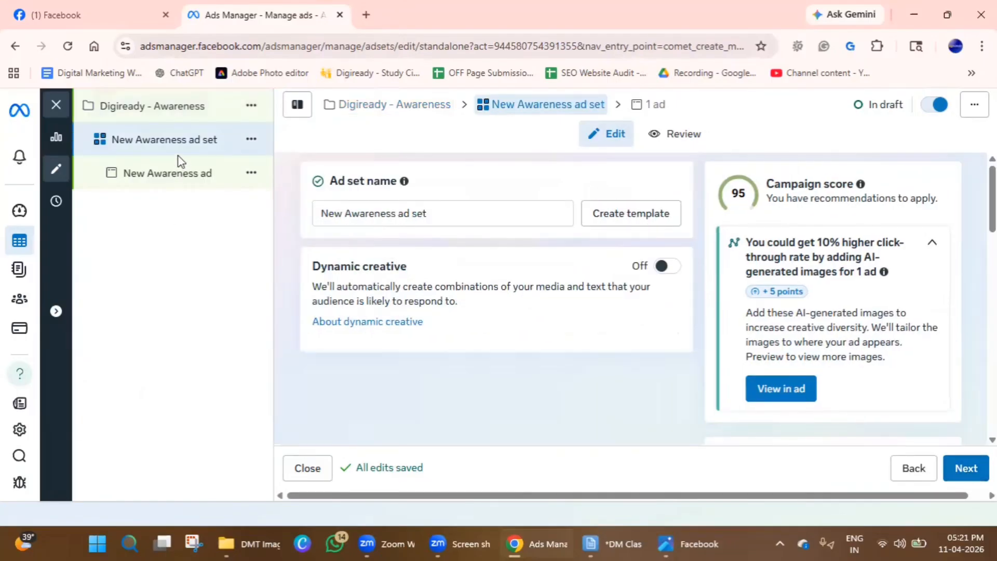
click(368, 214)
double_click(370, 214)
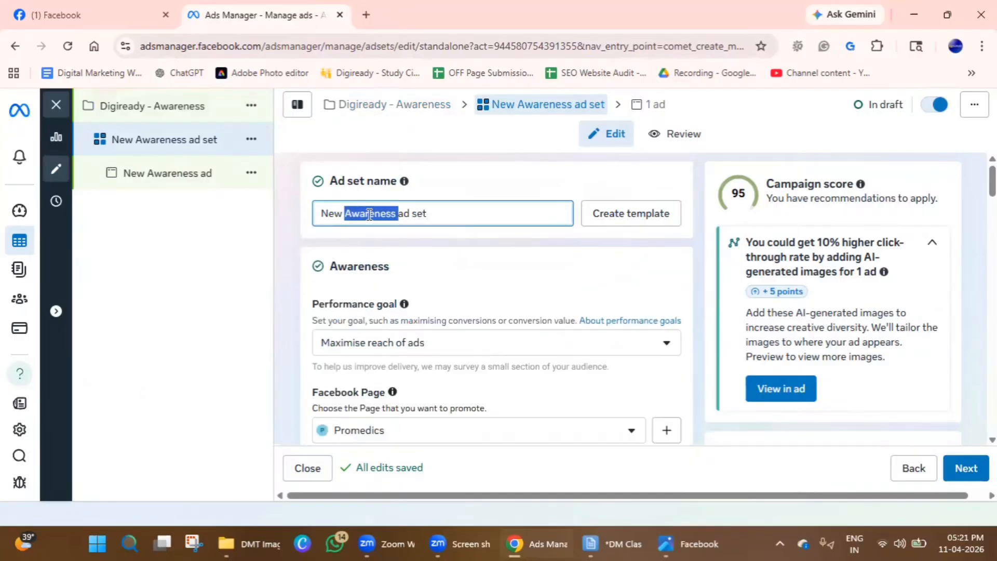
click(369, 213)
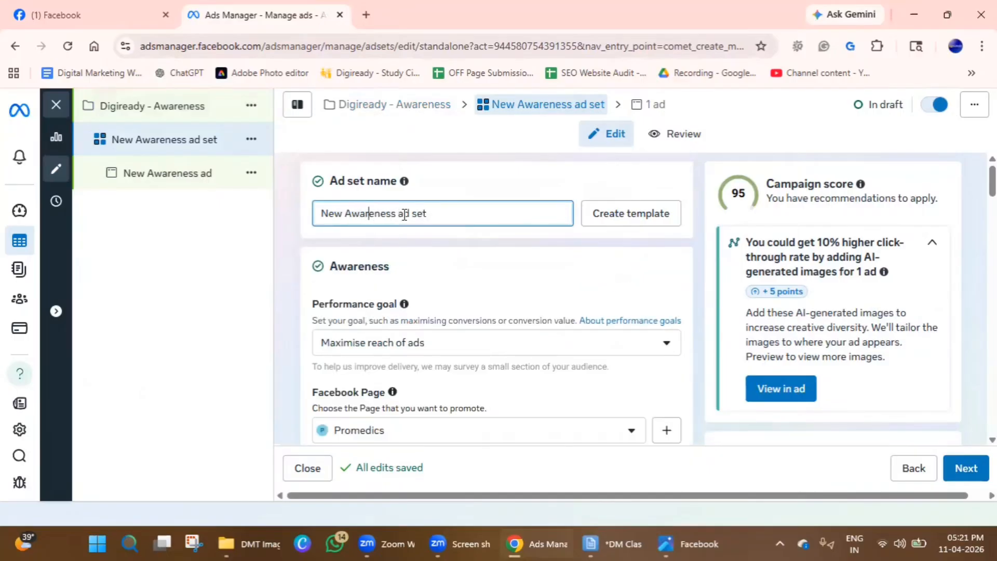
double_click(327, 213)
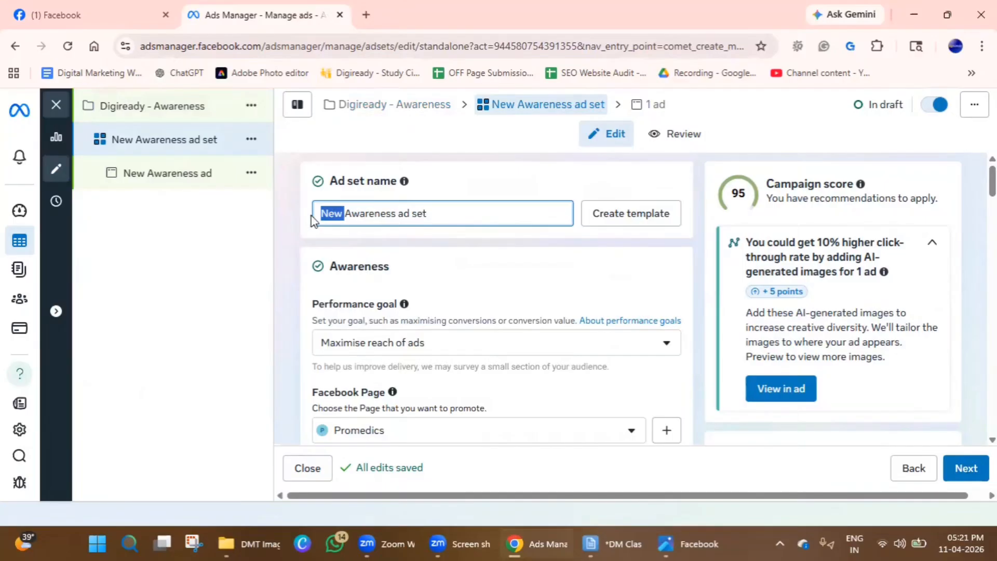
key(Delete)
key(Delete)
drag(381, 213, 436, 213)
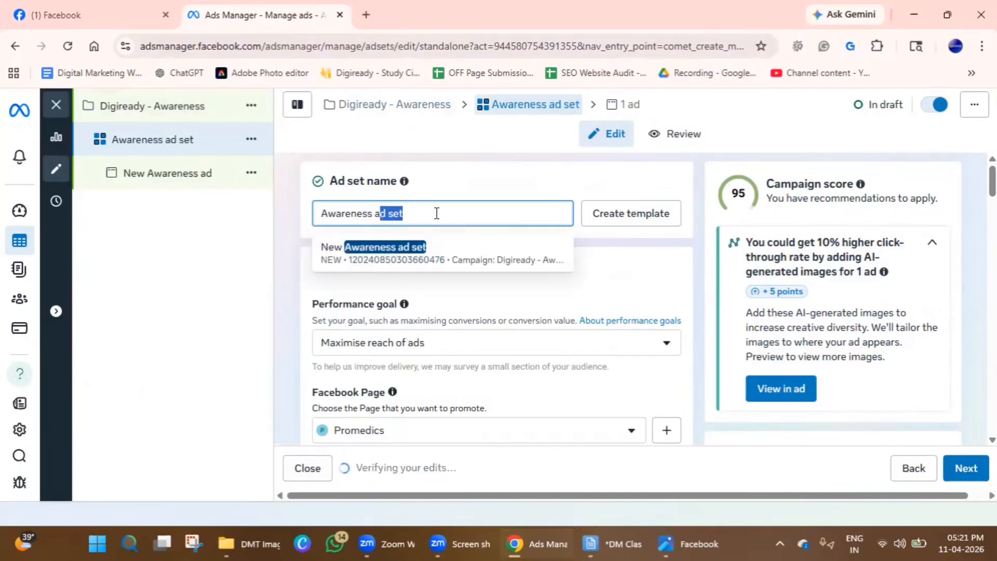
click(442, 287)
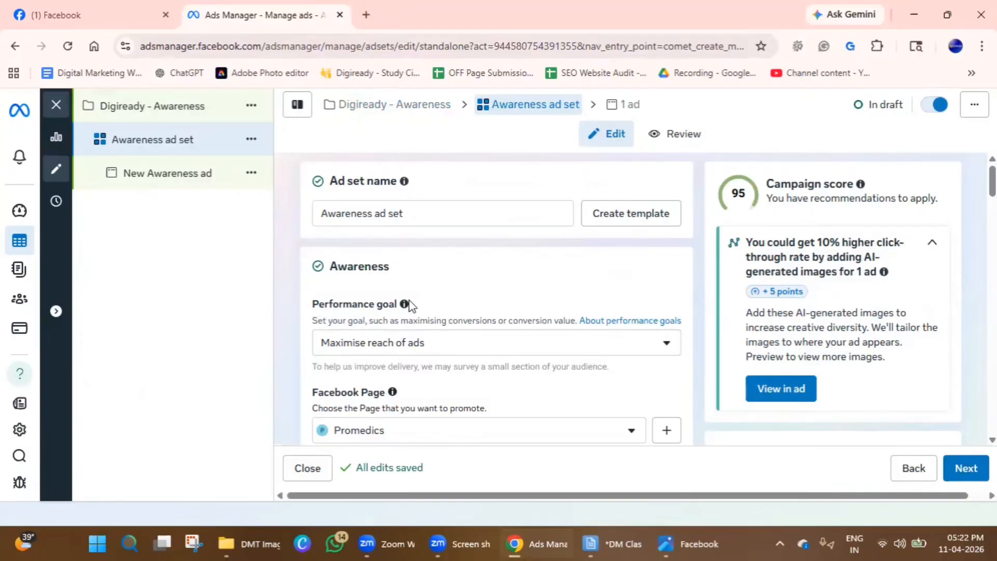
- Review the ad set's awareness and video view performance goals, keeping Maximise reach of ads selected
click(398, 342)
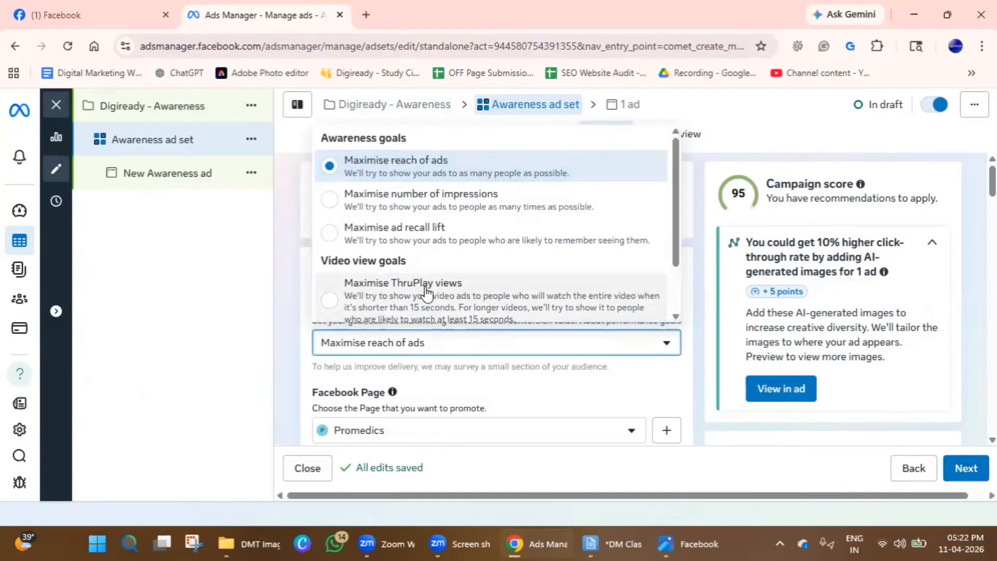
scroll(426, 293, down, 1)
scroll(427, 293, up, 1)
click(202, 371)
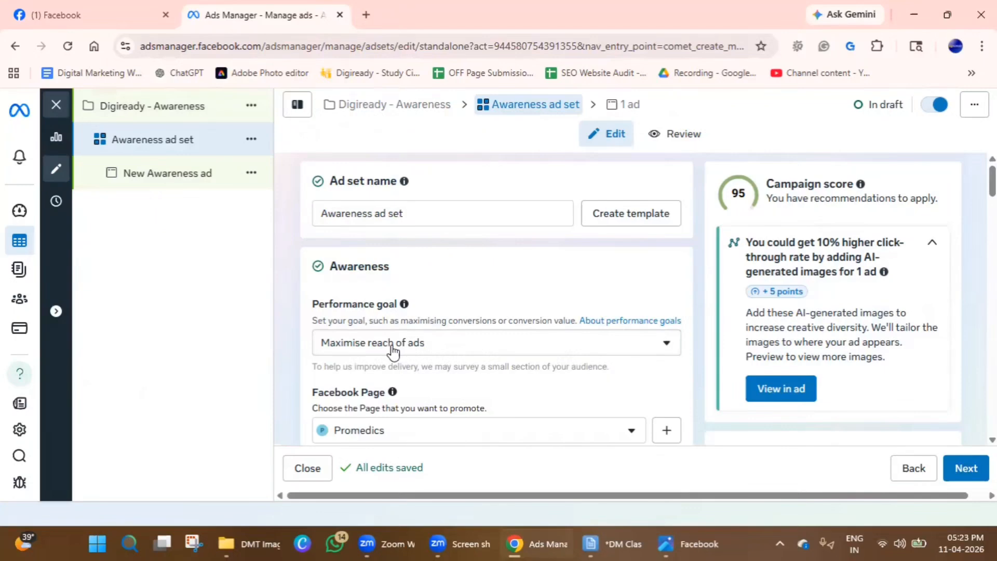
click(418, 349)
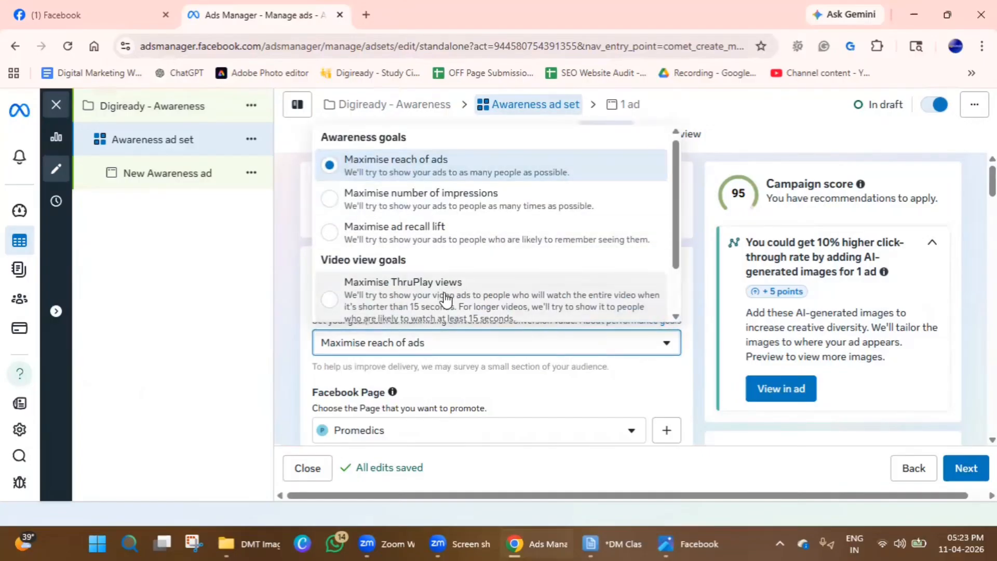
scroll(442, 299, down, 1)
scroll(445, 301, up, 1)
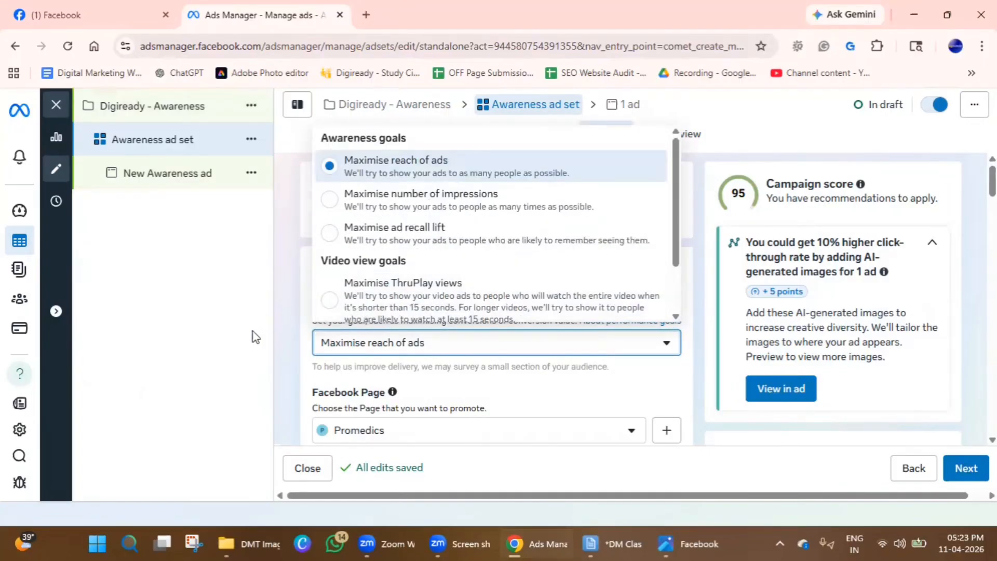
drag(253, 332, 254, 338)
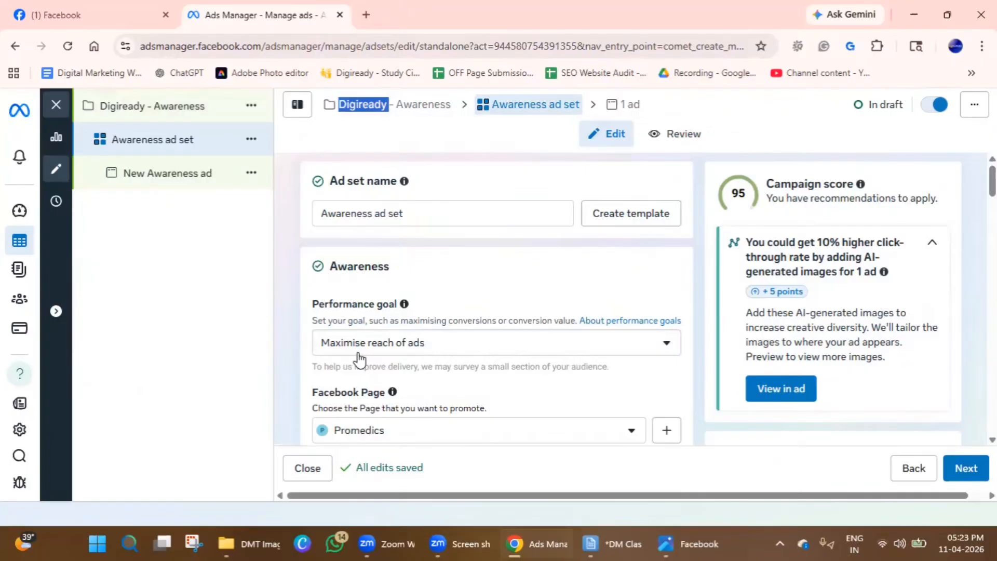
- Select Promedics as the Facebook Page to promote in the ad set
scroll(351, 354, down, 3)
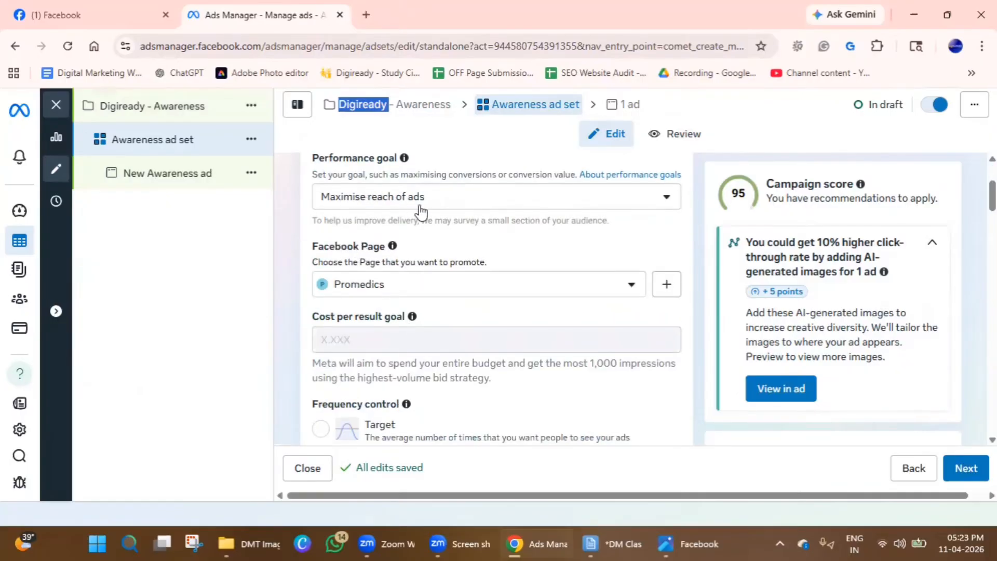
click(362, 294)
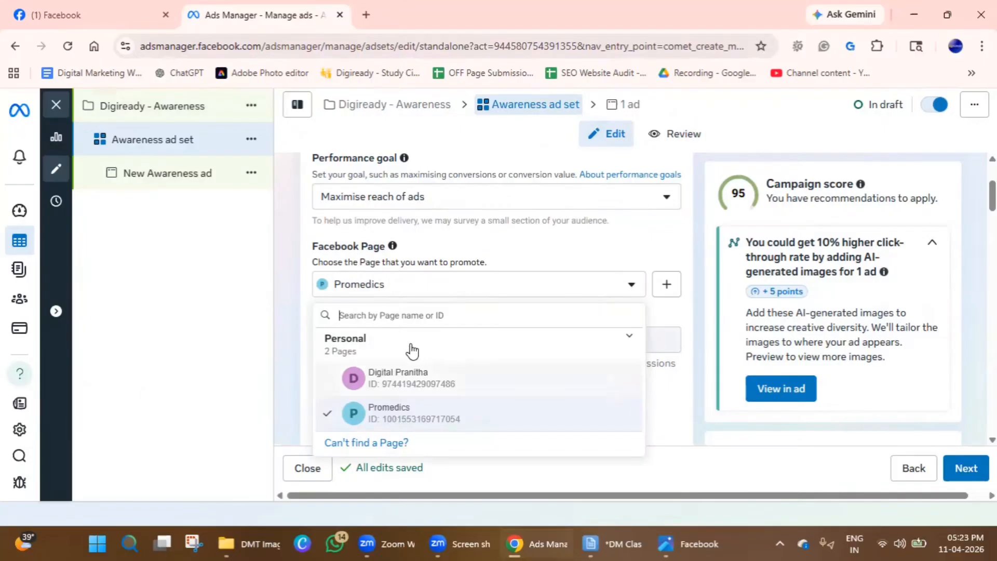
click(395, 414)
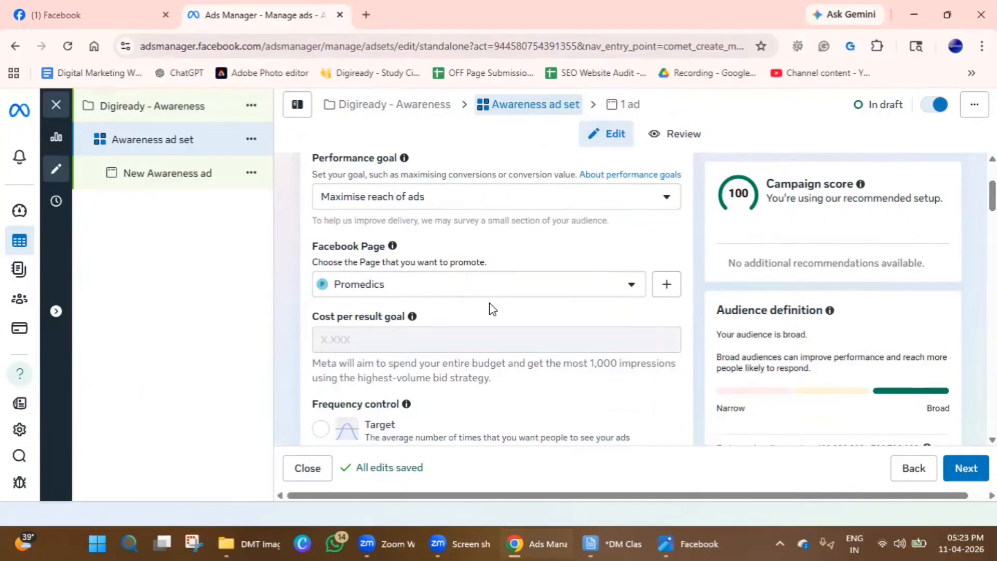
- Set the ad set's frequency control to Target and accept the switch from campaign budget to ad set budget
scroll(490, 306, down, 1)
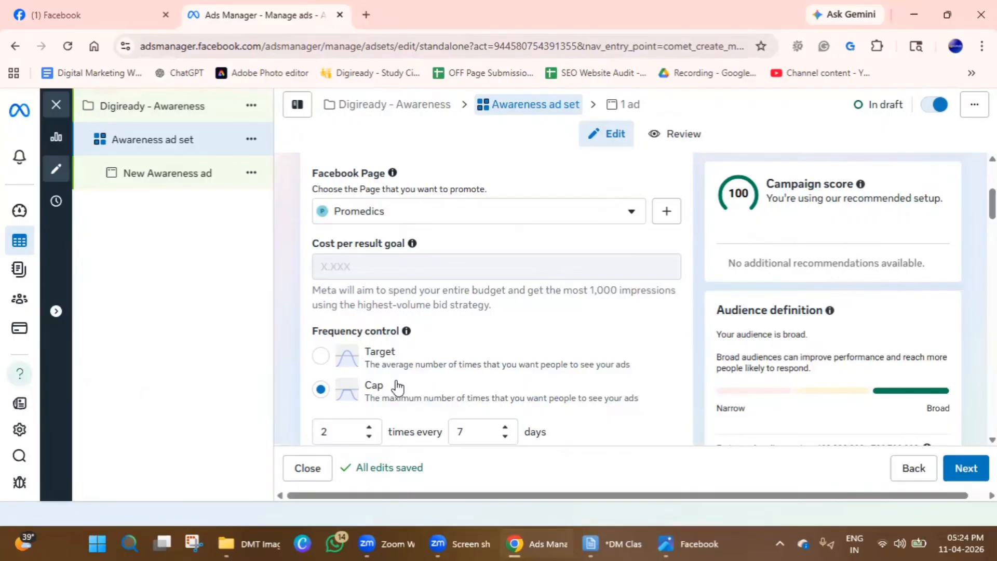
click(320, 357)
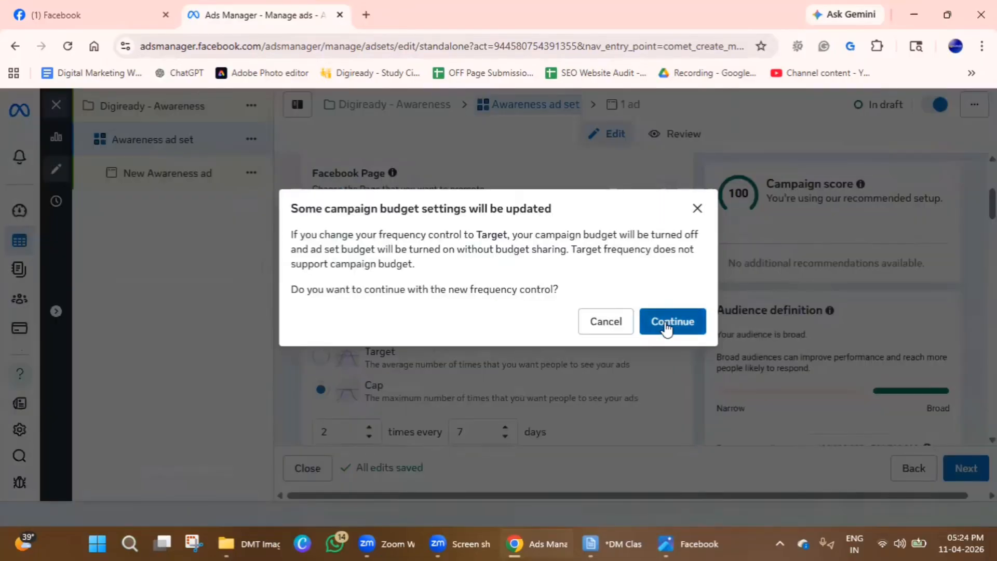
click(667, 325)
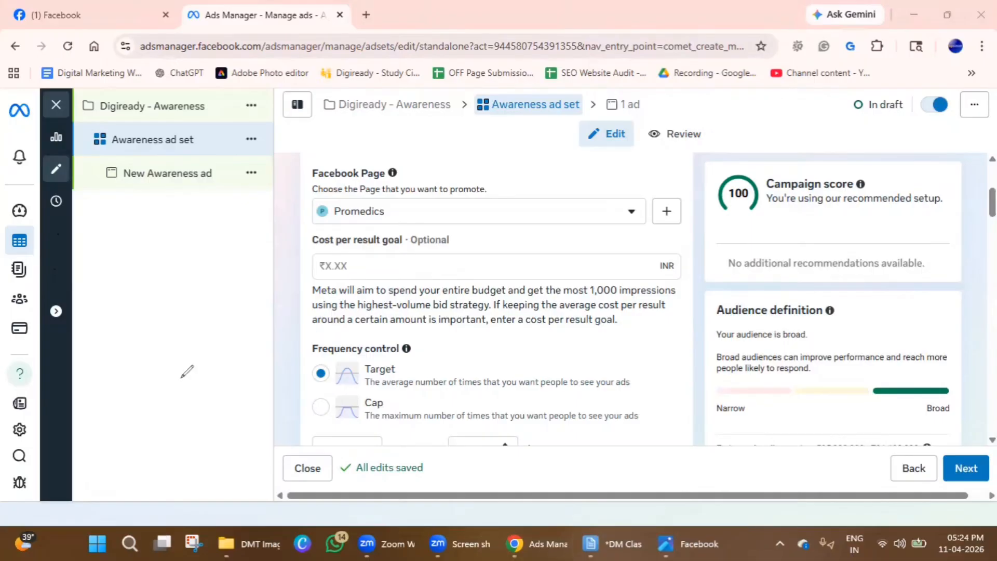
- Set the frequency control back to Cap, circle its number of times with the annotation pen, and clear the drawing
click(321, 406)
scroll(362, 247, down, 4)
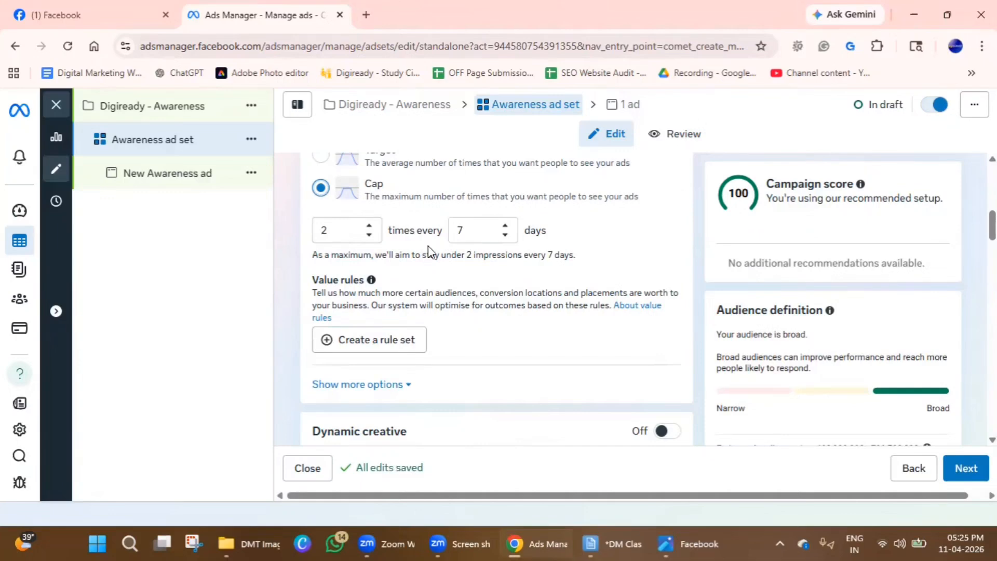
click(76, 198)
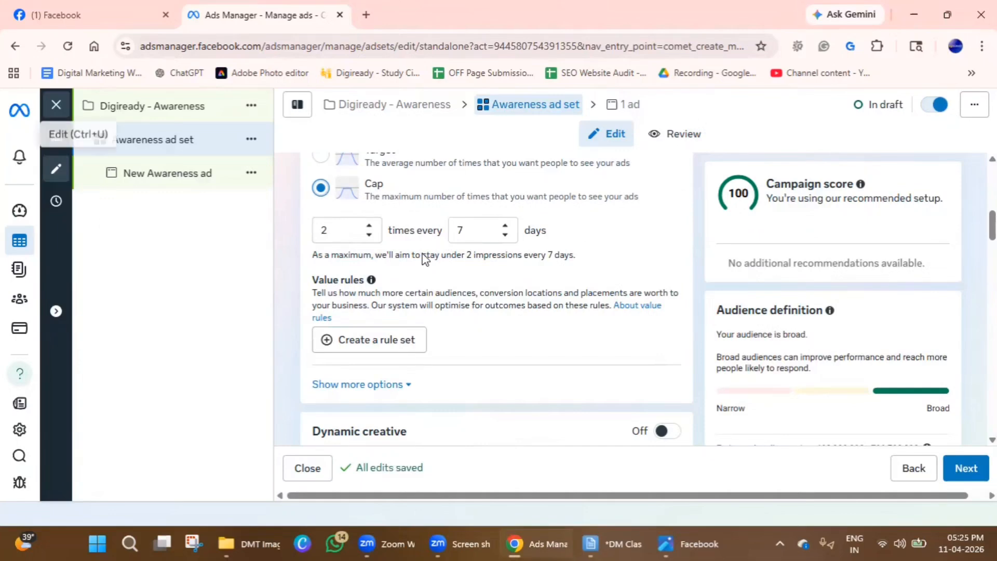
mouse_move(343, 220)
mouse_down()
mouse_move(305, 249)
mouse_move(340, 217)
mouse_move(328, 217)
mouse_up()
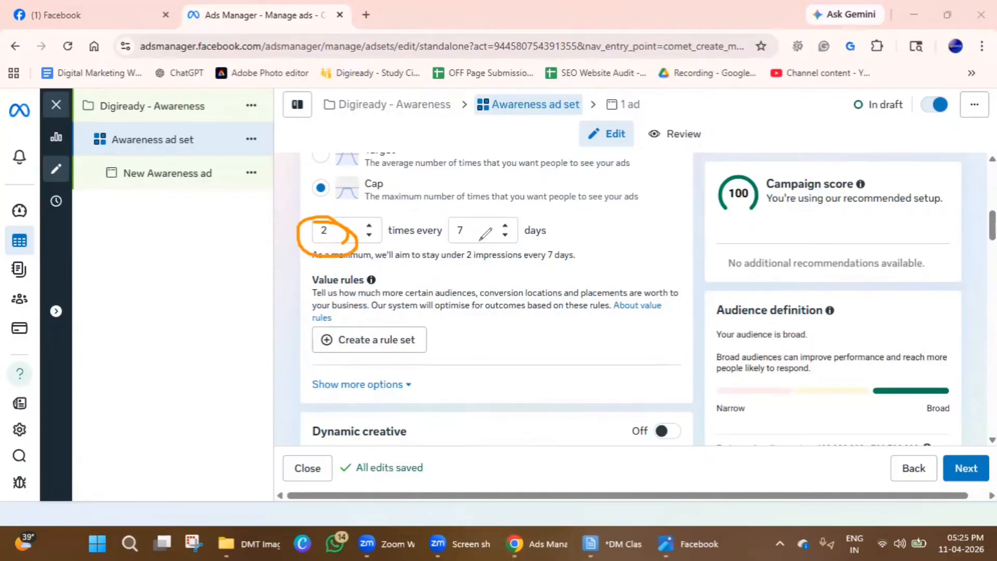
click(5, 392)
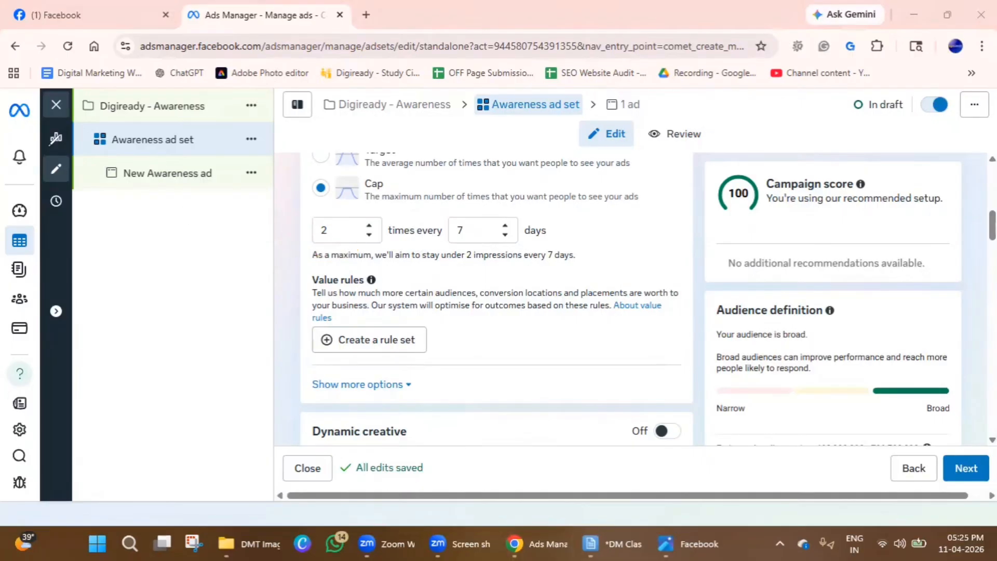
- Set the frequency cap to 3 times every 8 days and highlight the maximum impressions text below it
click(368, 226)
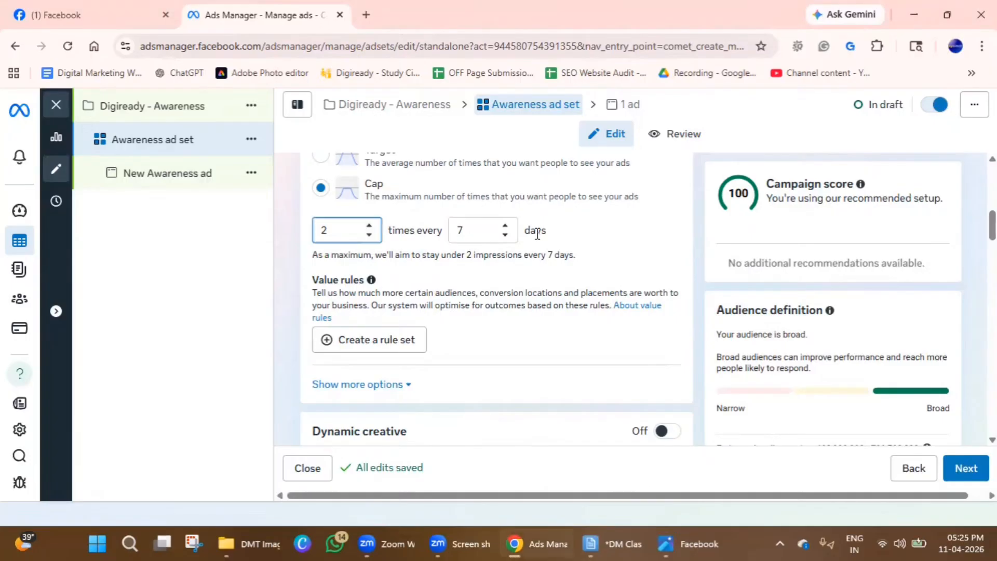
click(505, 225)
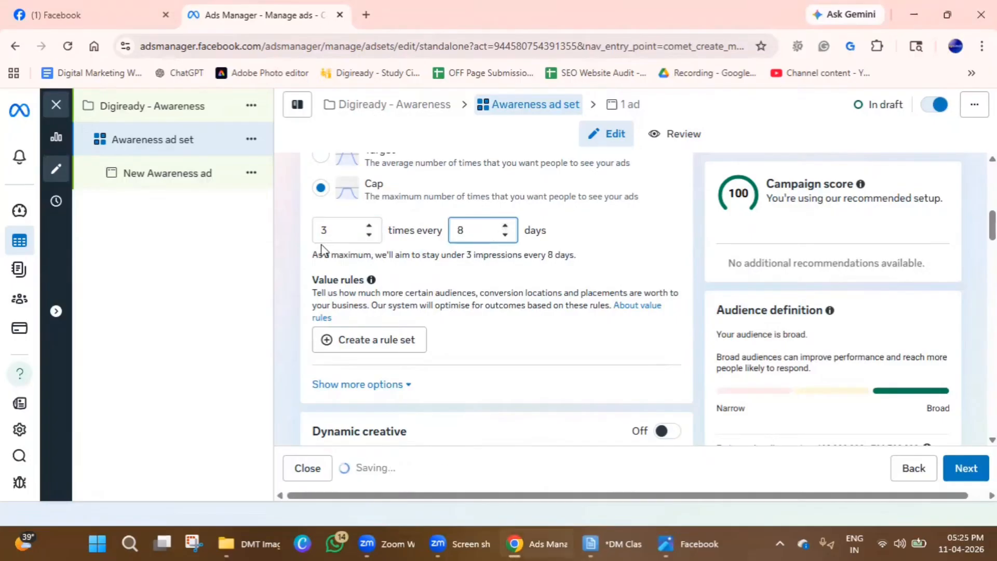
scroll(441, 349, up, 1)
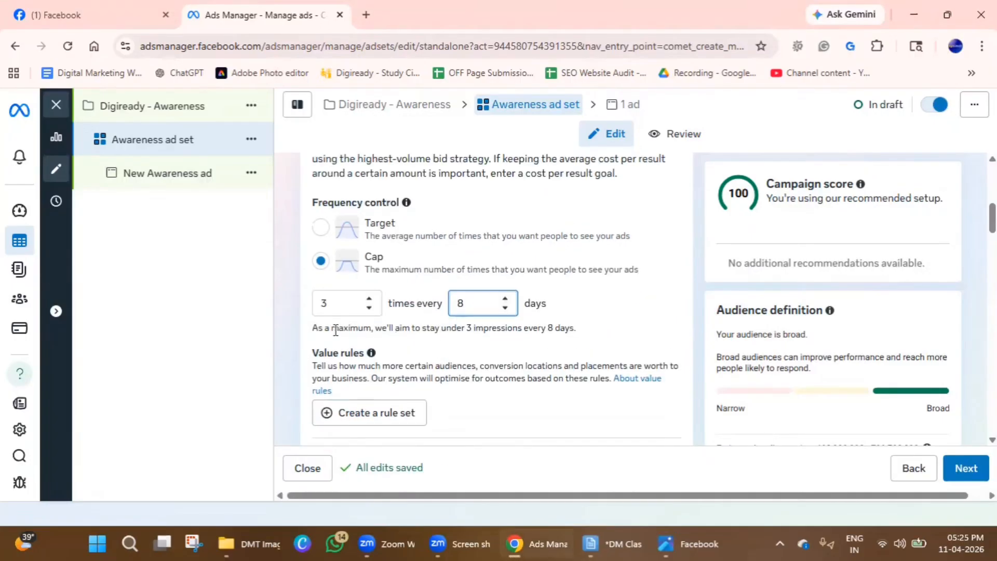
drag(444, 328, 612, 335)
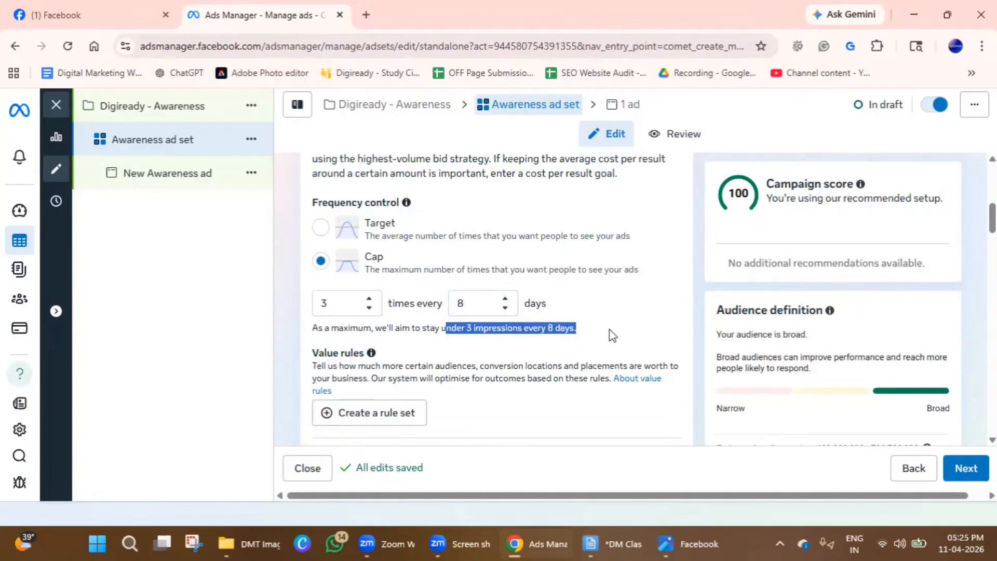
- Switch the frequency control between Target and Cap to compare them, leaving Target selected
click(320, 228)
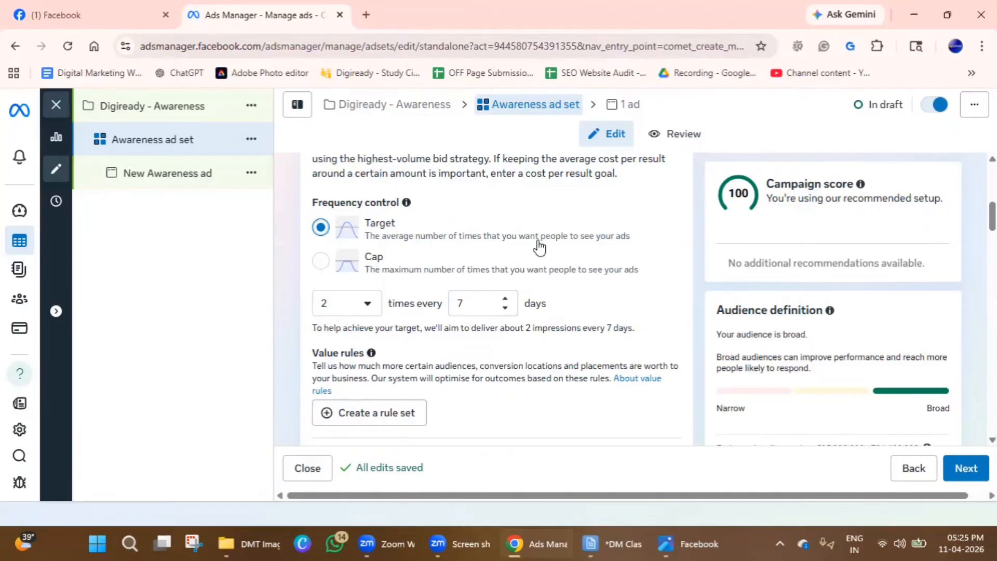
click(401, 271)
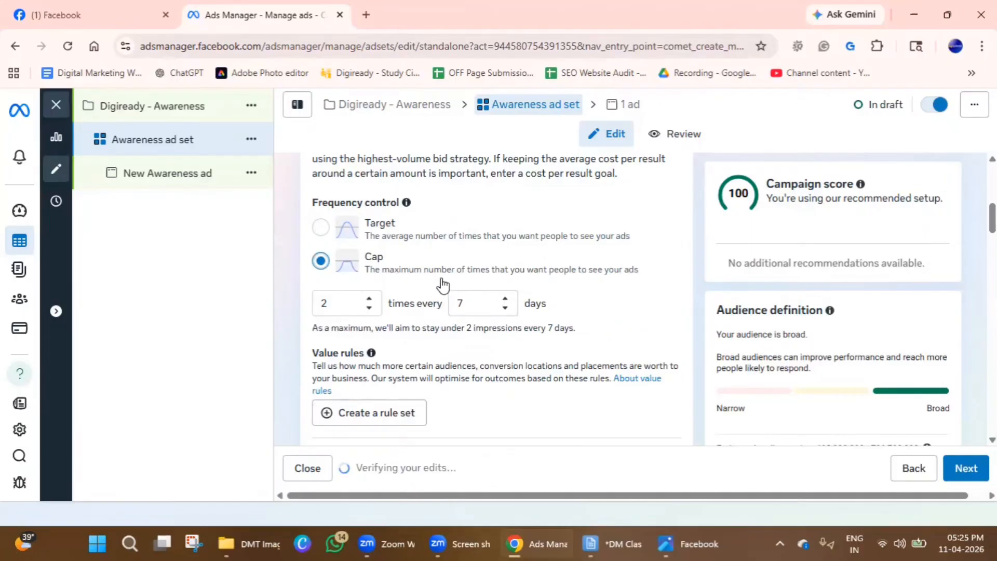
click(321, 228)
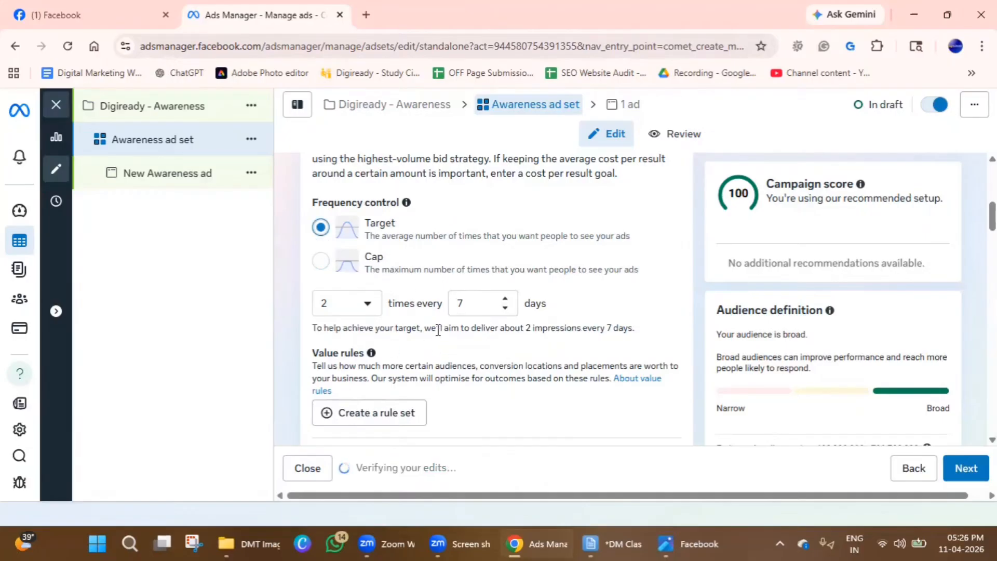
- Highlight the target impressions text below the frequency values and set the ad set's frequency control to Cap
drag(463, 329, 634, 332)
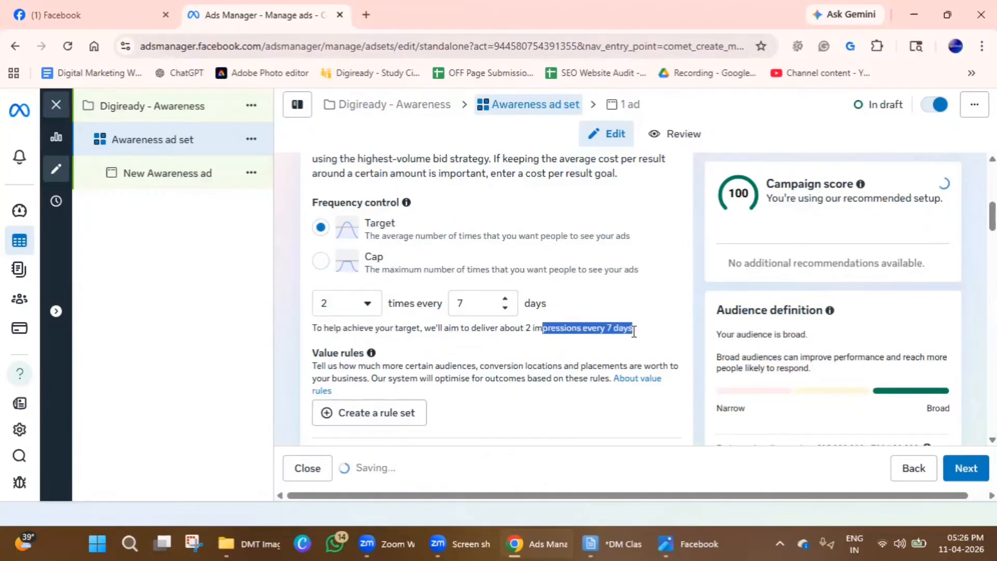
click(318, 266)
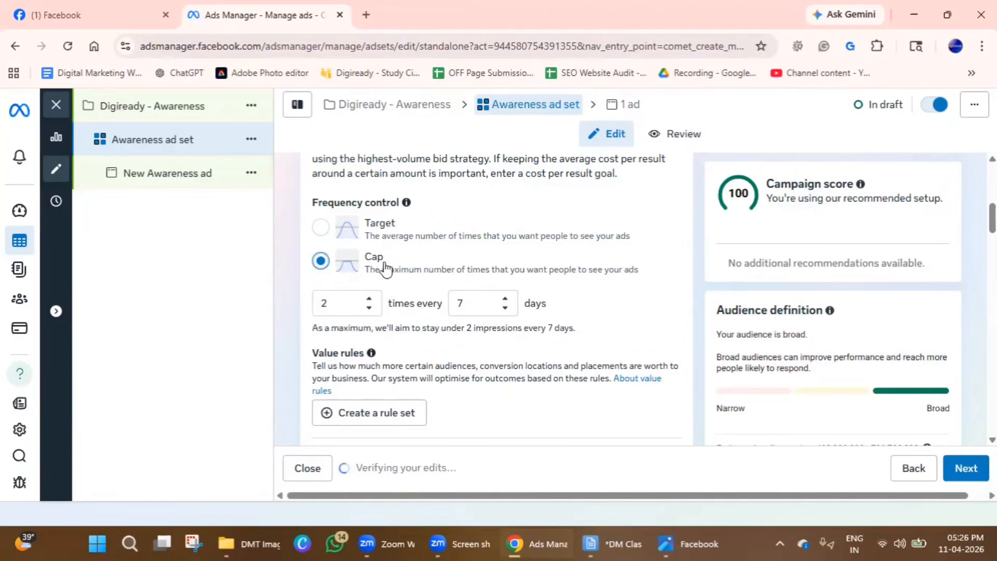
- Show the additional options below the value rules and read the delivery type explanation, highlighting the sentence about pacing spend
scroll(422, 376, down, 3)
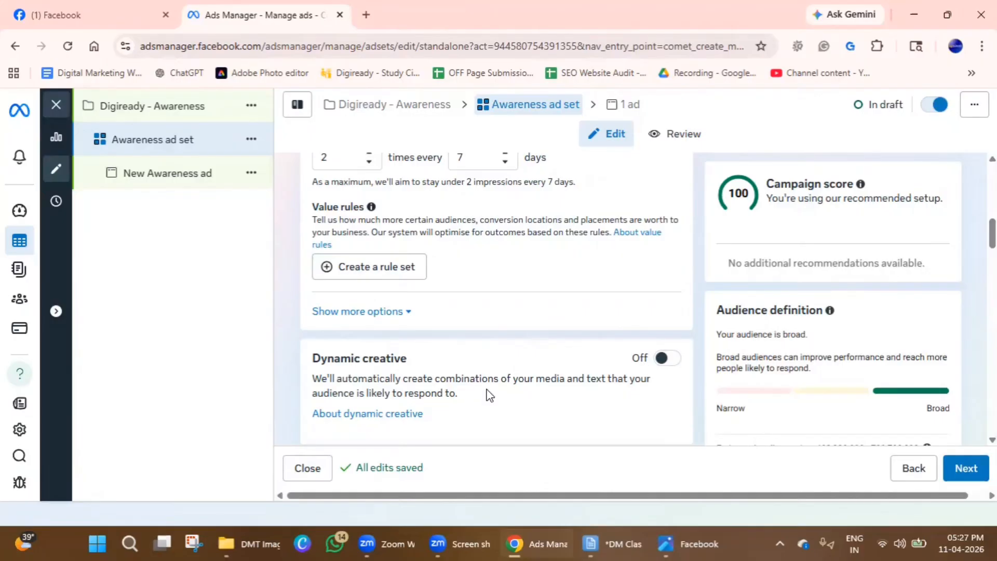
click(398, 314)
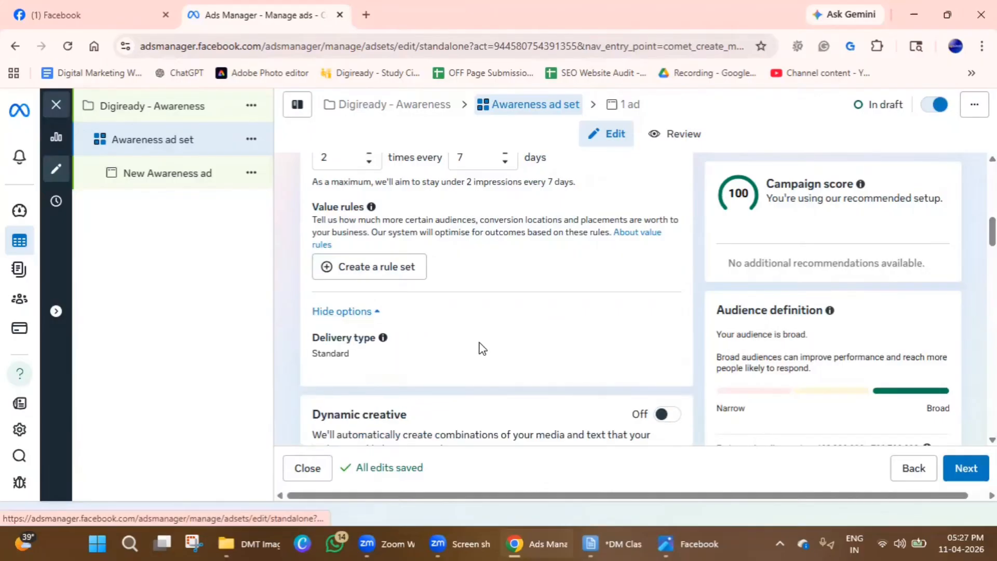
scroll(481, 348, down, 3)
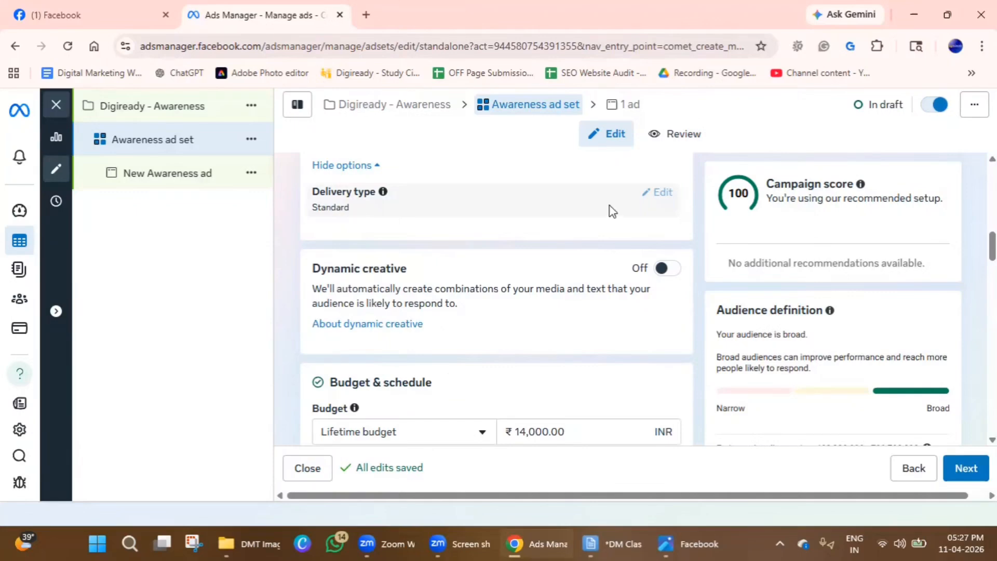
scroll(592, 321, up, 2)
scroll(592, 322, up, 2)
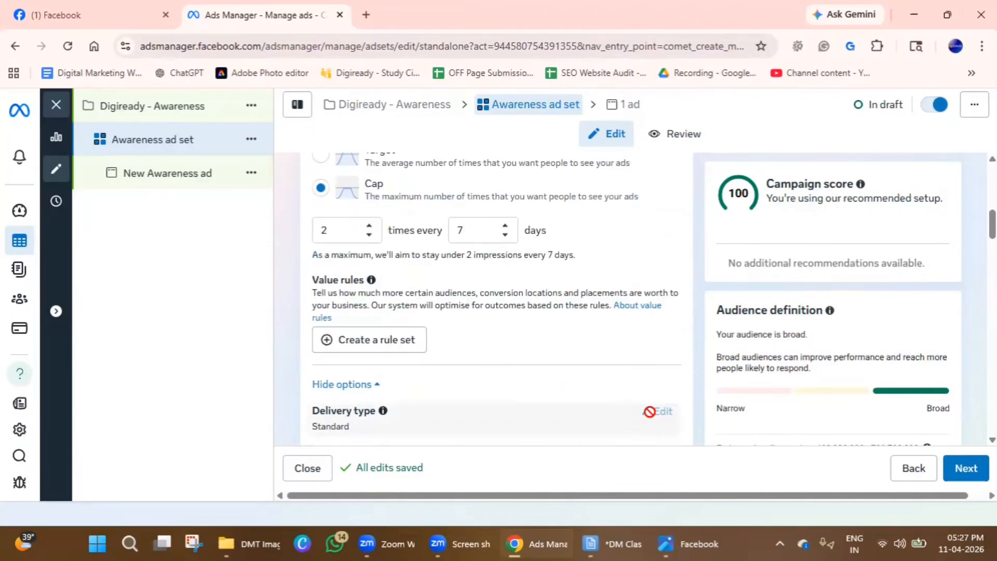
scroll(409, 397, down, 1)
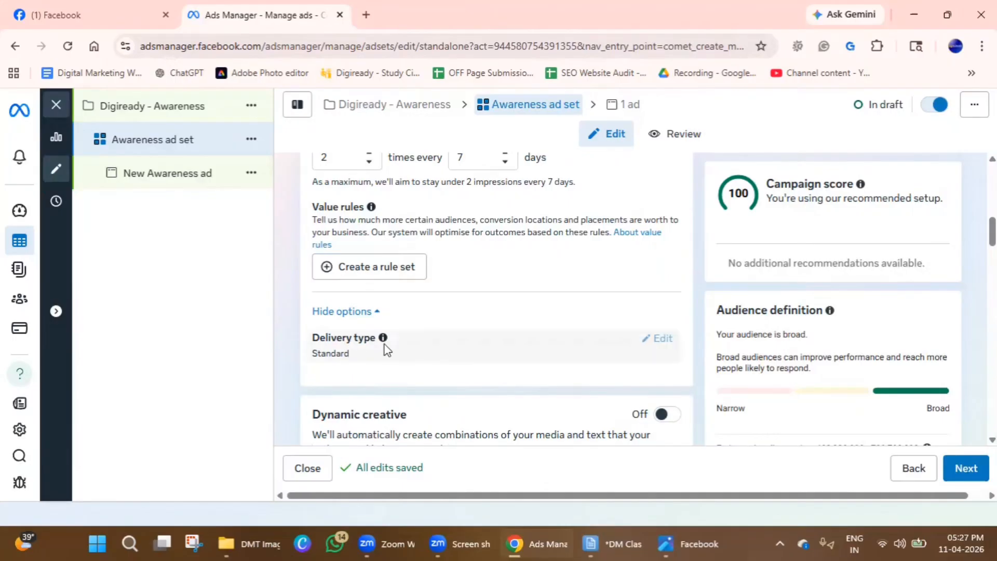
mouse_move(385, 340)
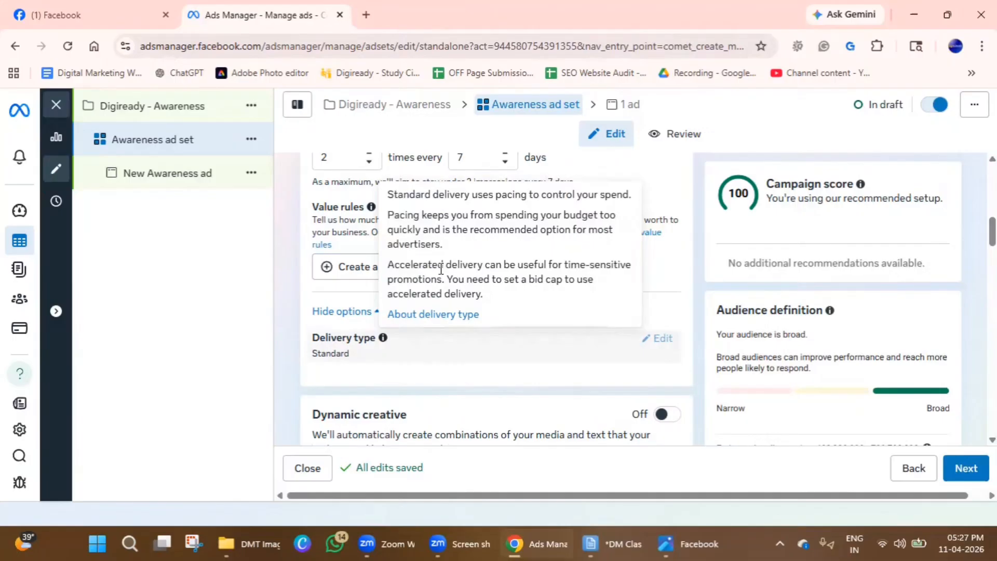
drag(481, 200, 622, 200)
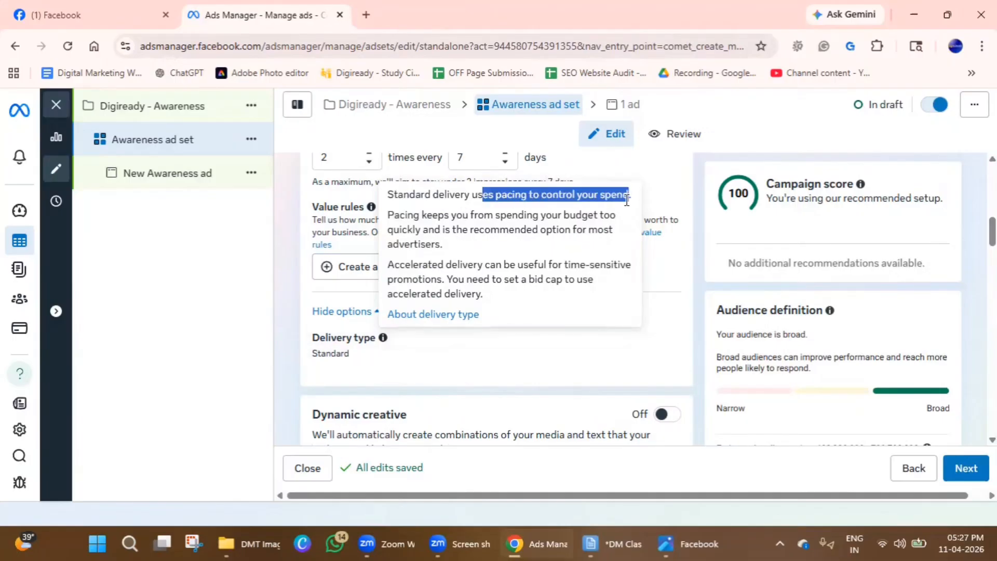
- Write 2-3 with a crossed mark beside it in the area around the value rules using the annotation pen
click(1, 213)
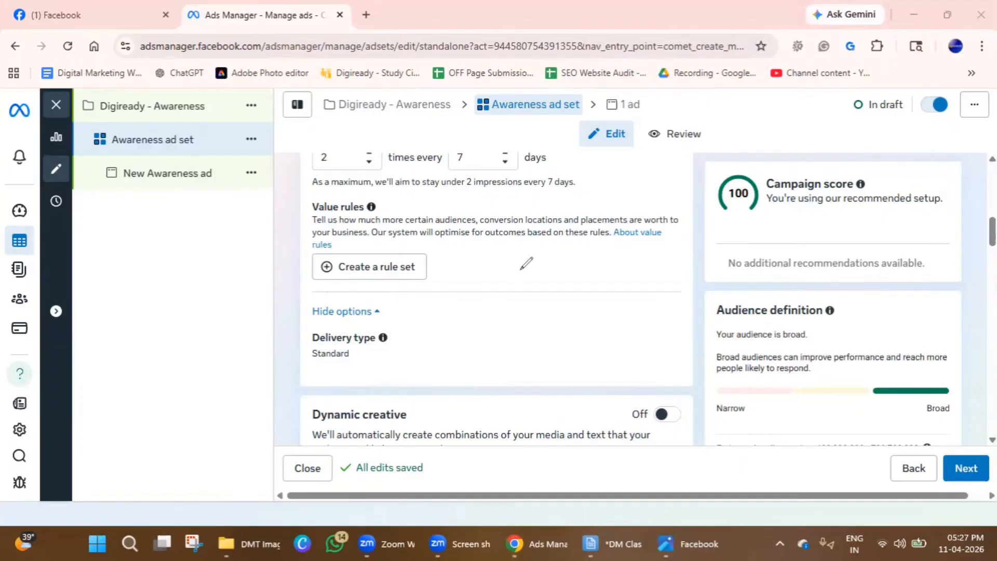
mouse_move(505, 254)
mouse_down()
mouse_move(534, 297)
mouse_move(581, 236)
mouse_up()
mouse_move(580, 240)
mouse_down()
mouse_move(591, 263)
mouse_move(586, 289)
mouse_move(567, 297)
mouse_up()
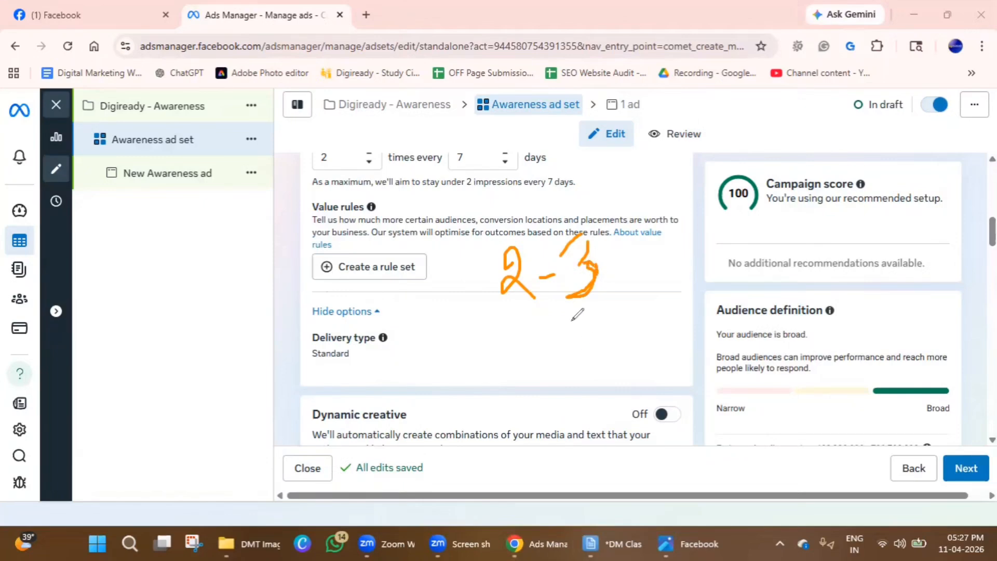
drag(656, 246, 644, 328)
drag(635, 260, 671, 294)
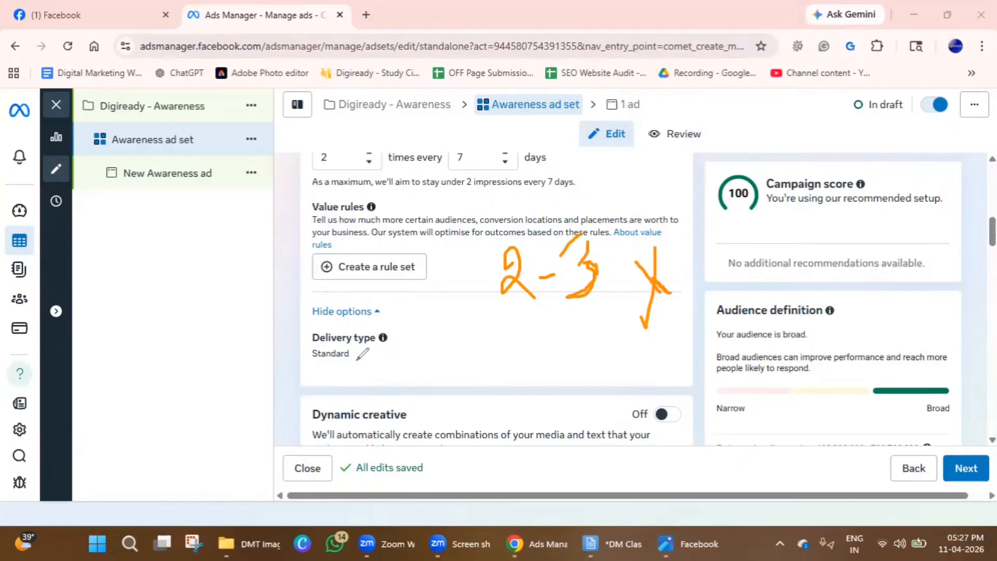
- Draw a tick beside the Standard delivery type and a vertical line next to the 2-3 note, and clear the drawing
drag(356, 352, 375, 365)
click(421, 297)
mouse_move(424, 287)
mouse_down()
mouse_move(419, 311)
mouse_move(369, 371)
mouse_up()
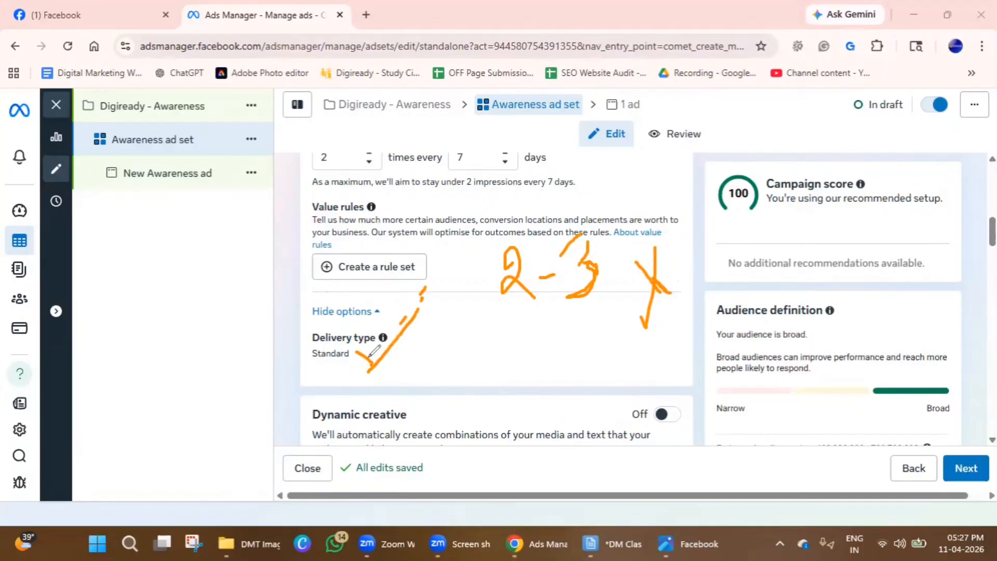
click(467, 381)
drag(464, 329, 463, 392)
click(464, 273)
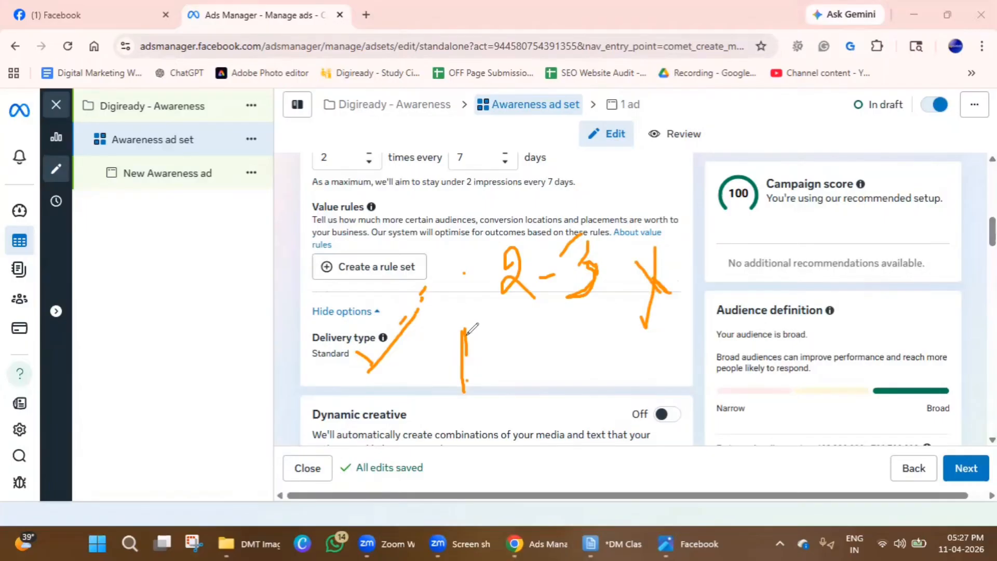
mouse_move(467, 332)
mouse_down()
mouse_move(466, 244)
mouse_move(467, 372)
mouse_up()
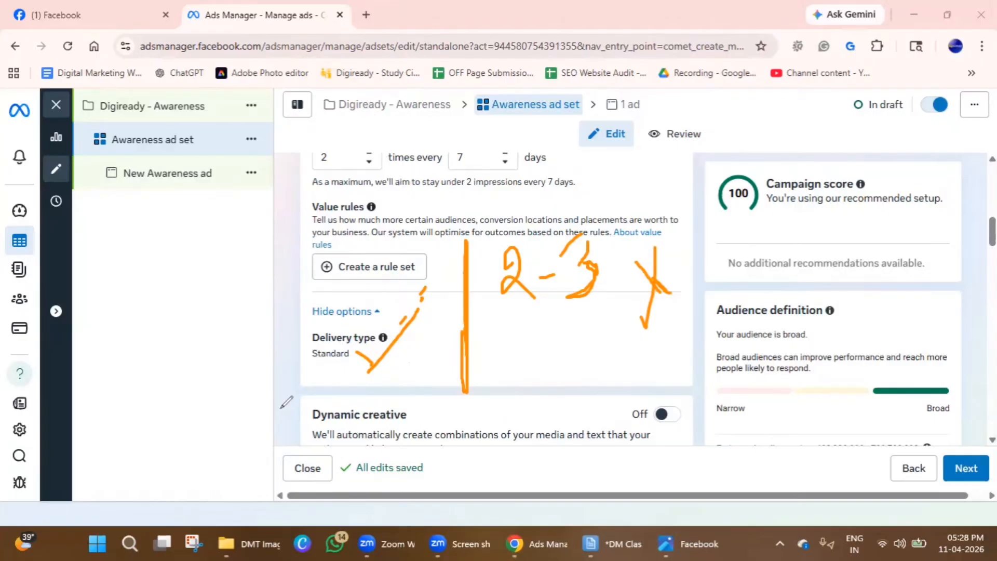
click(5, 283)
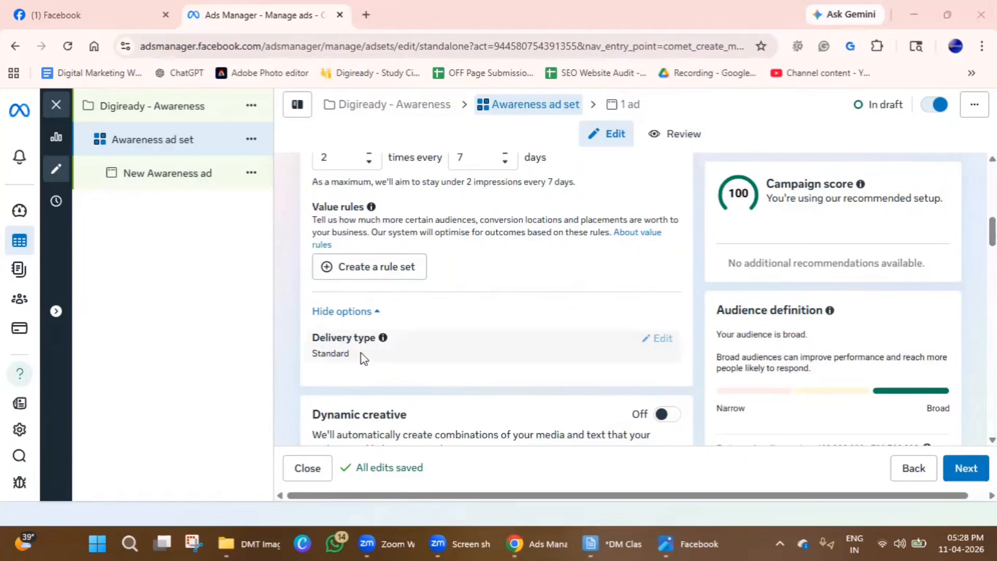
- Look at the ad set's dynamic creative, budget type choices and schedule dates, leaving Lifetime budget selected
scroll(528, 392, down, 3)
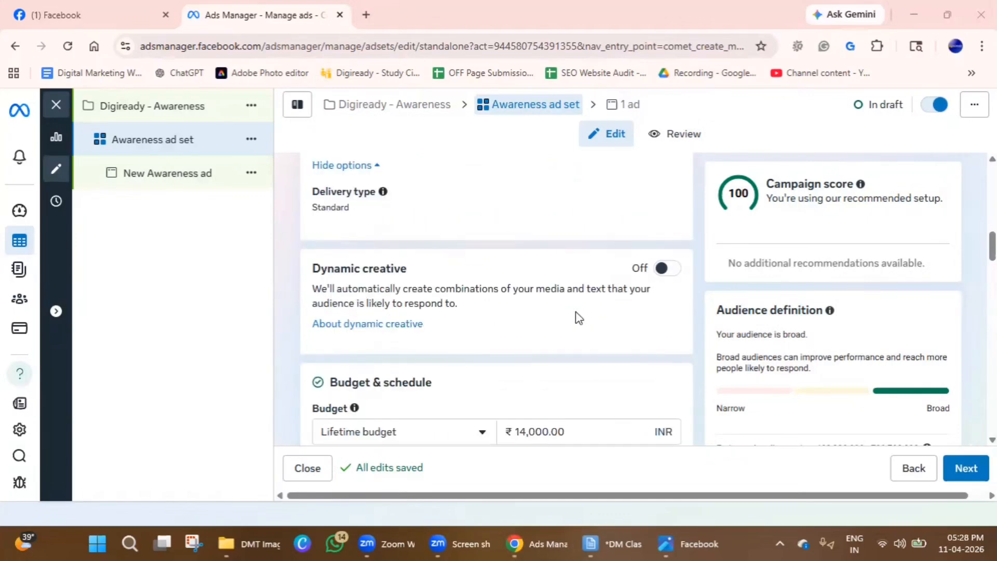
scroll(513, 362, down, 2)
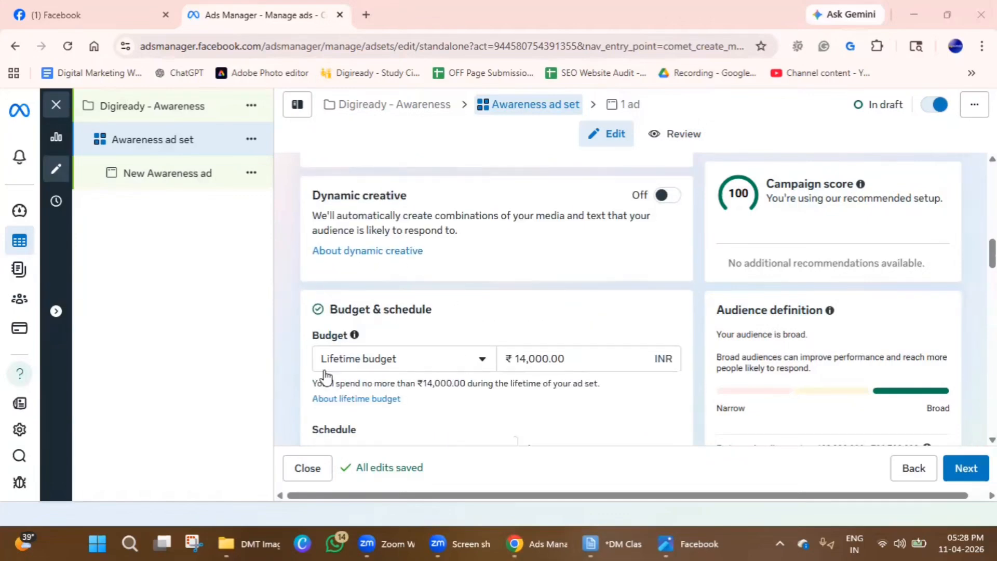
click(421, 365)
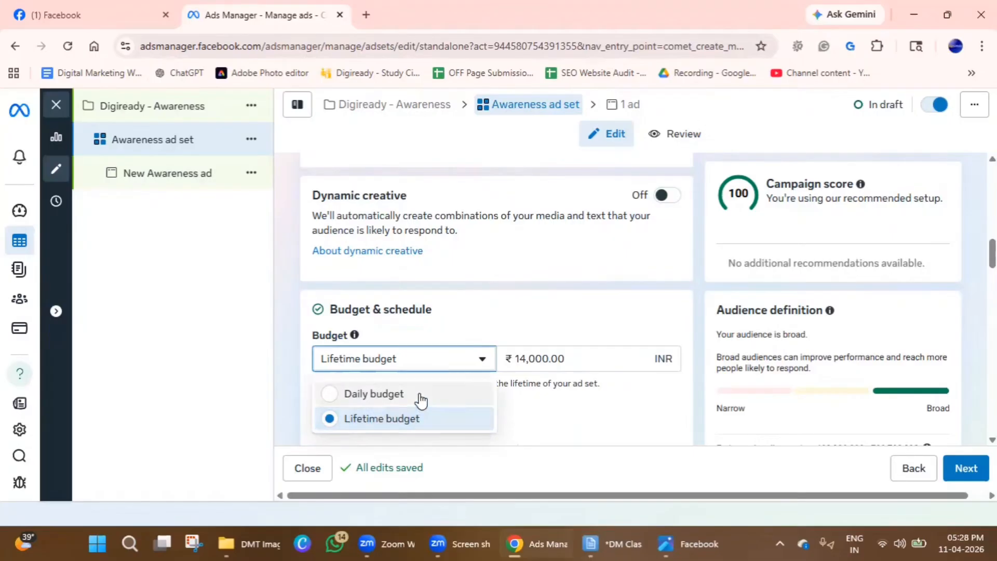
click(544, 417)
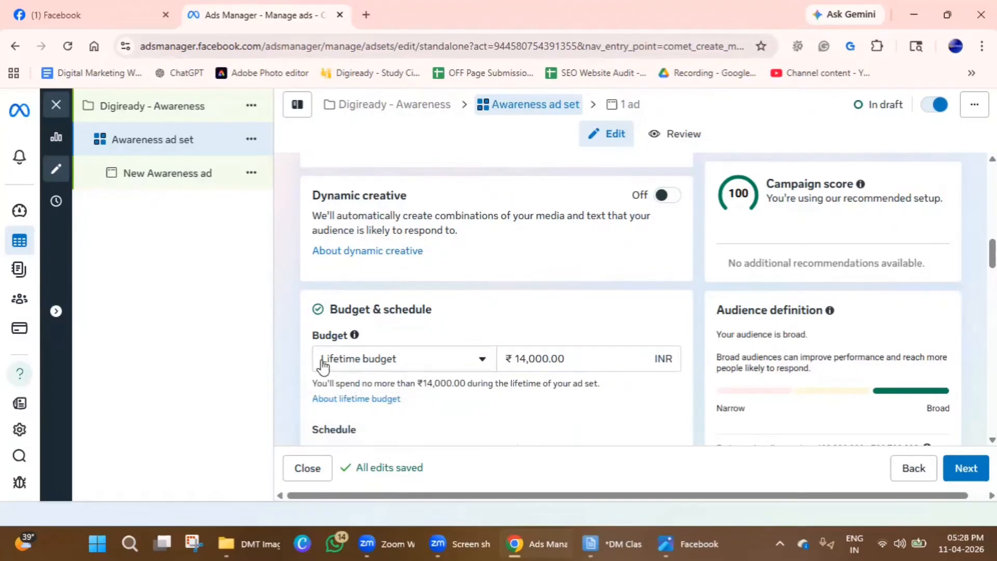
scroll(427, 379, down, 3)
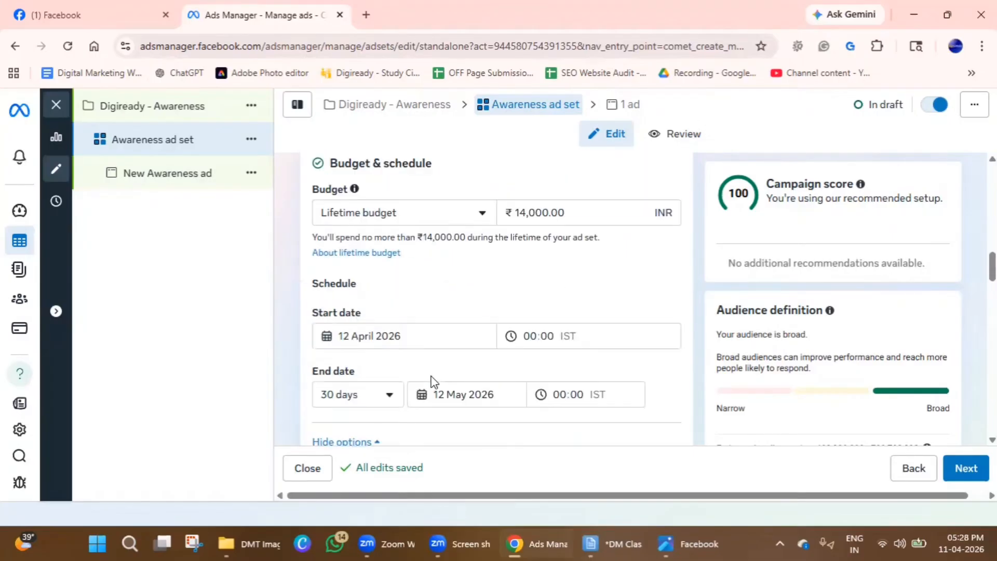
scroll(428, 366, up, 2)
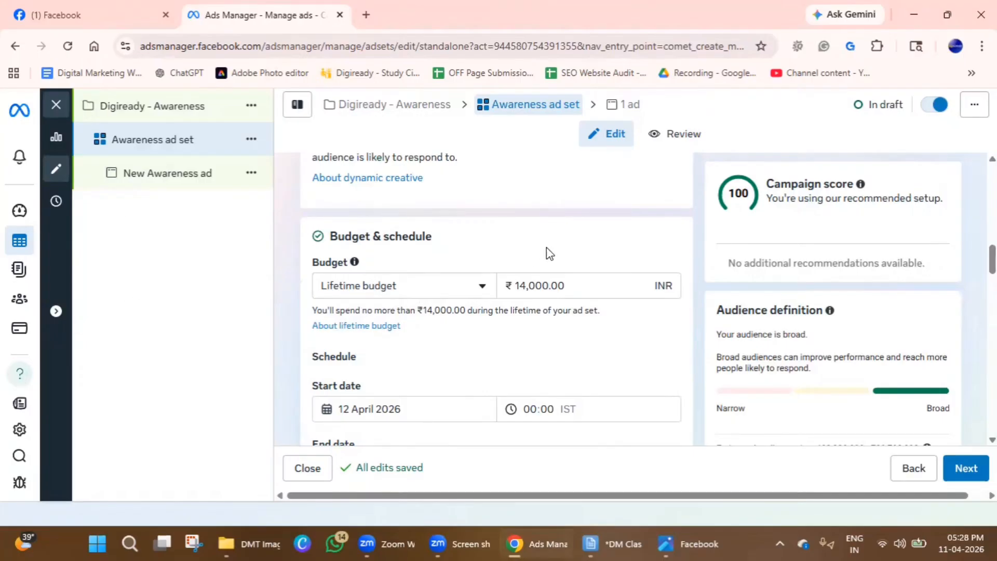
scroll(521, 285, down, 2)
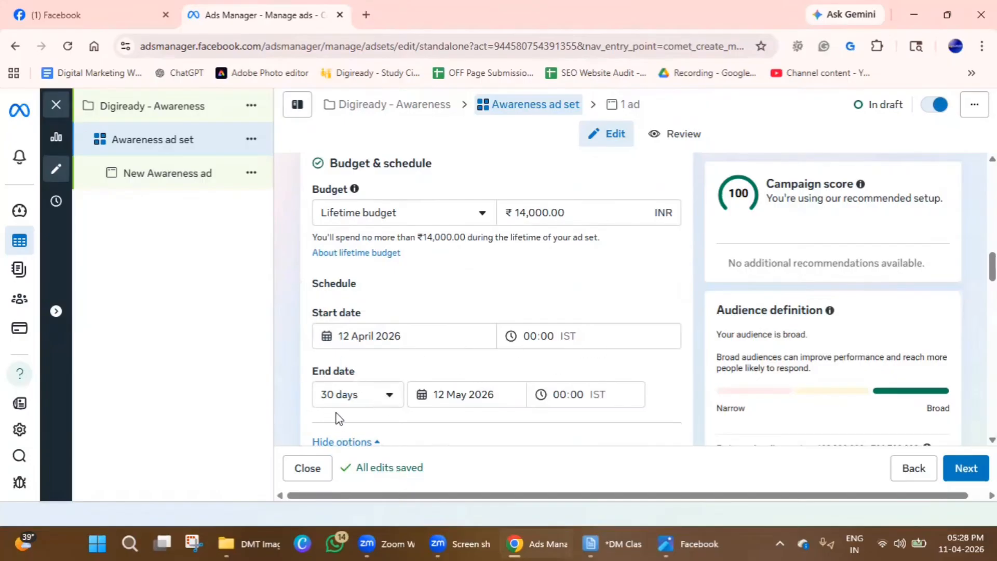
- Set a custom end date of 31 May 2026 for the ad set and change its budget type to Daily budget
click(363, 403)
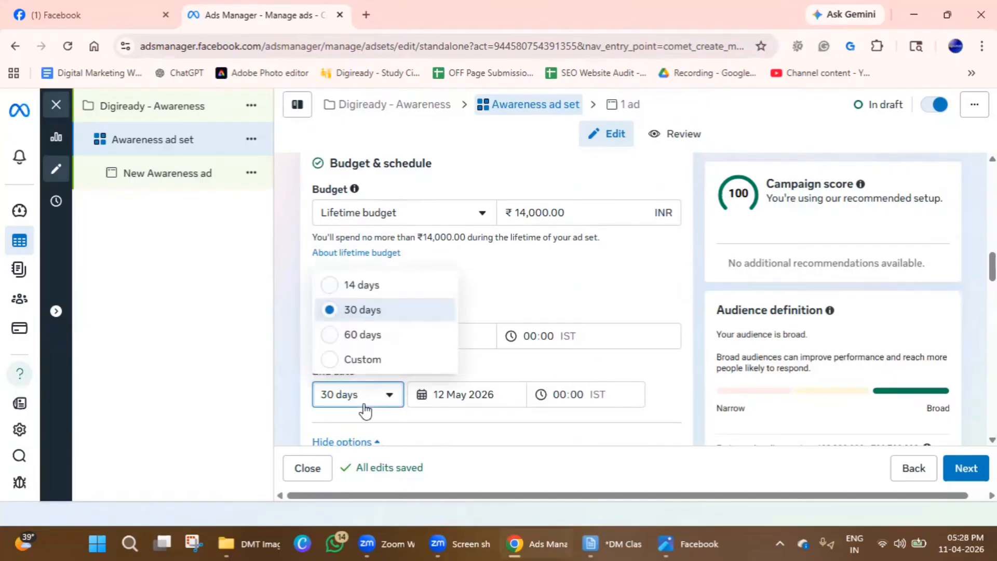
click(372, 360)
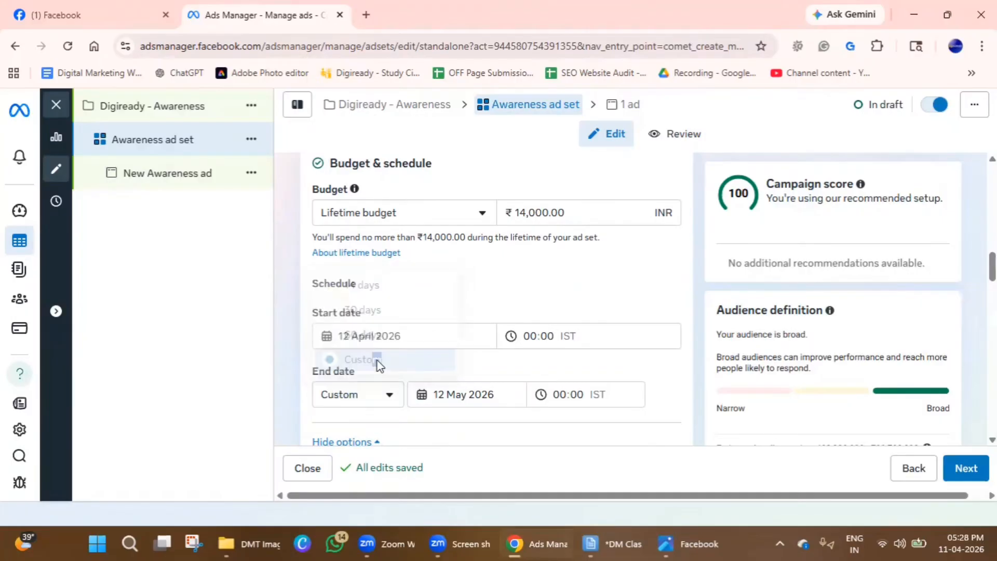
click(476, 400)
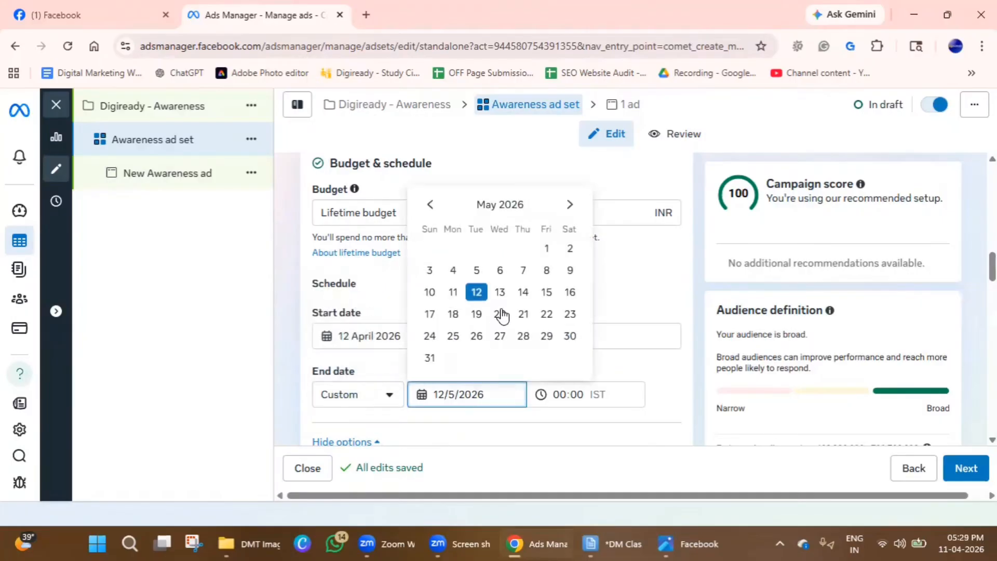
click(429, 357)
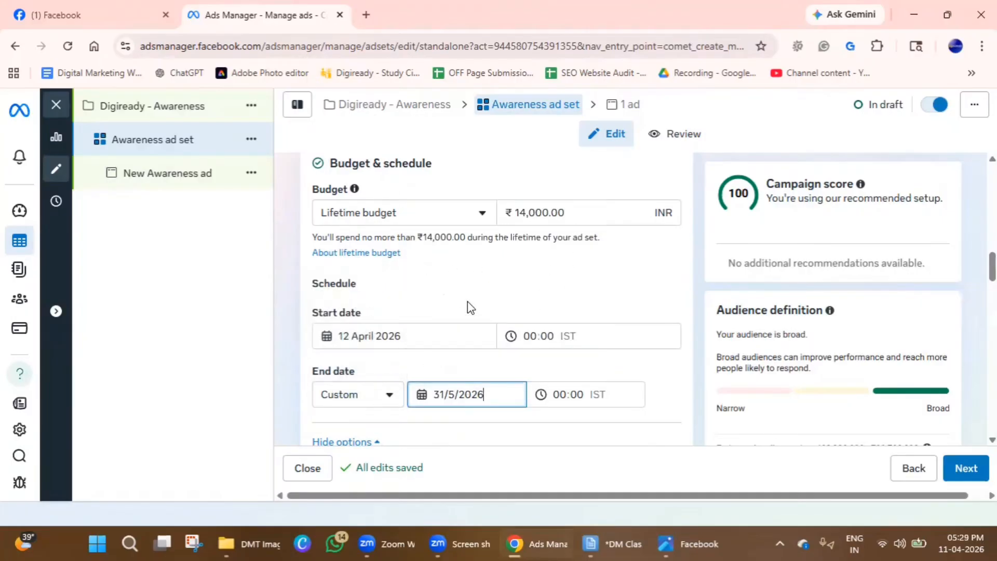
click(477, 294)
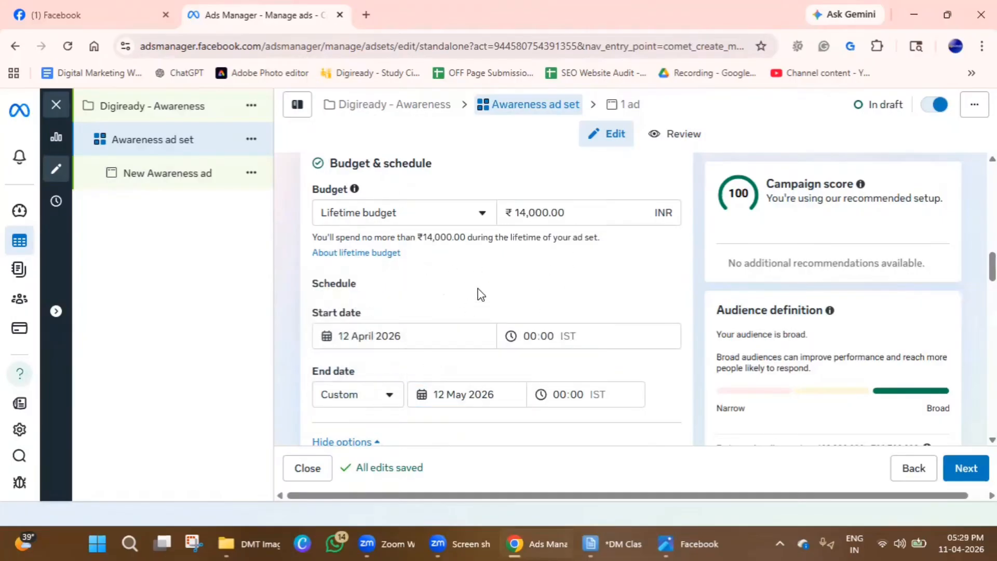
click(468, 219)
click(438, 261)
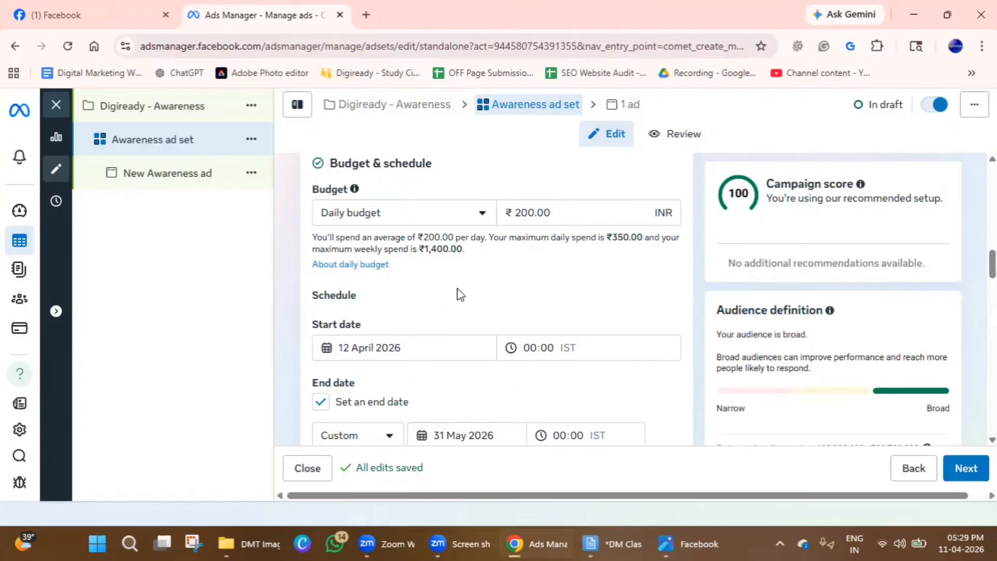
- Review the ad set's daily budget, schedule, budget scheduling and audience controls sections
scroll(456, 294, up, 1)
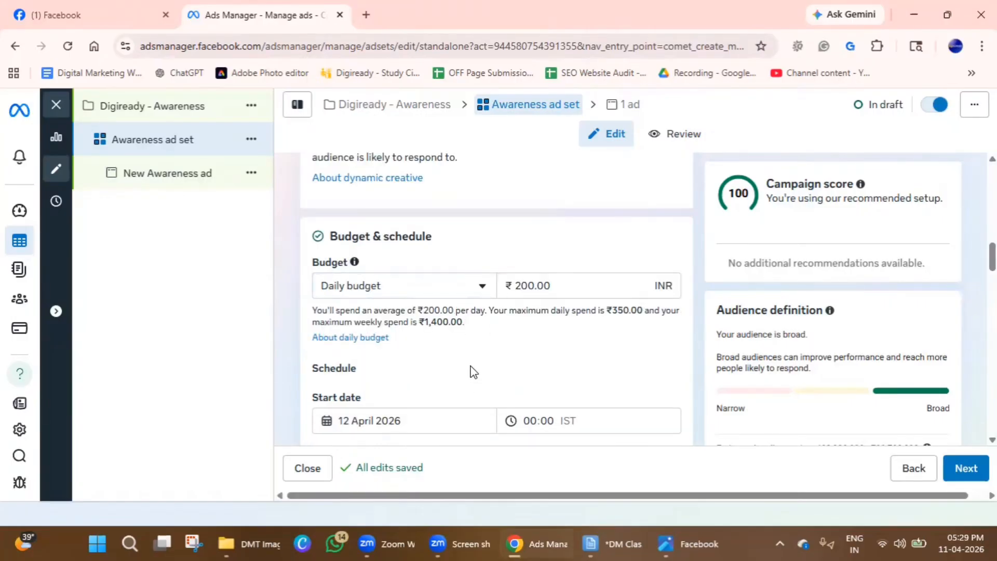
scroll(472, 371, up, 8)
scroll(473, 371, down, 12)
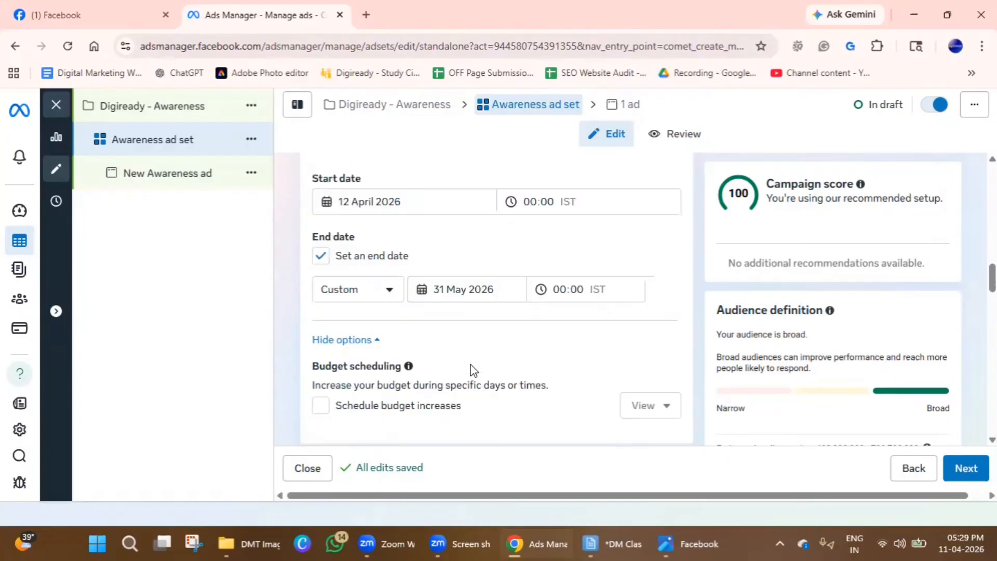
scroll(470, 370, down, 3)
scroll(470, 369, up, 2)
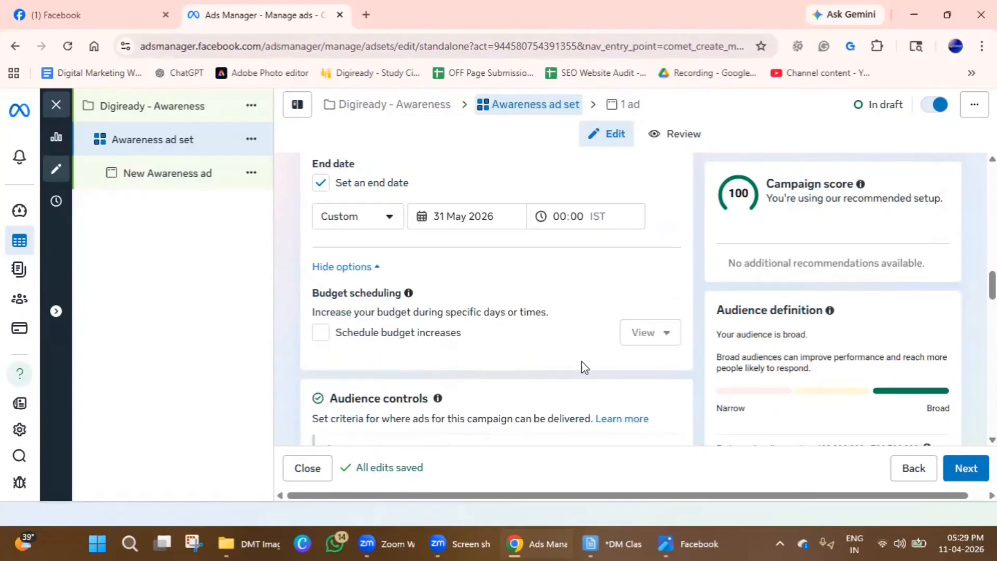
scroll(585, 366, down, 3)
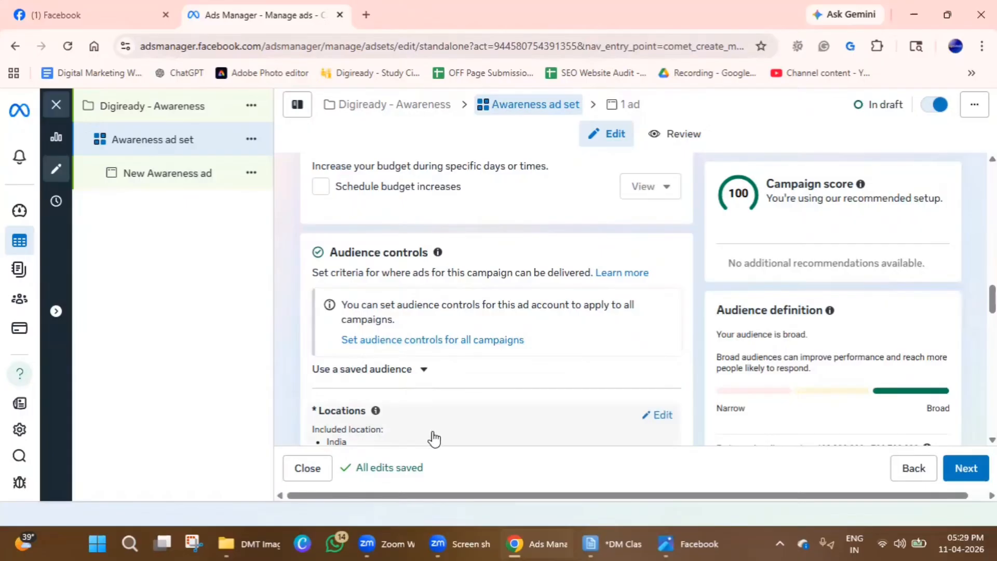
scroll(434, 436, up, 4)
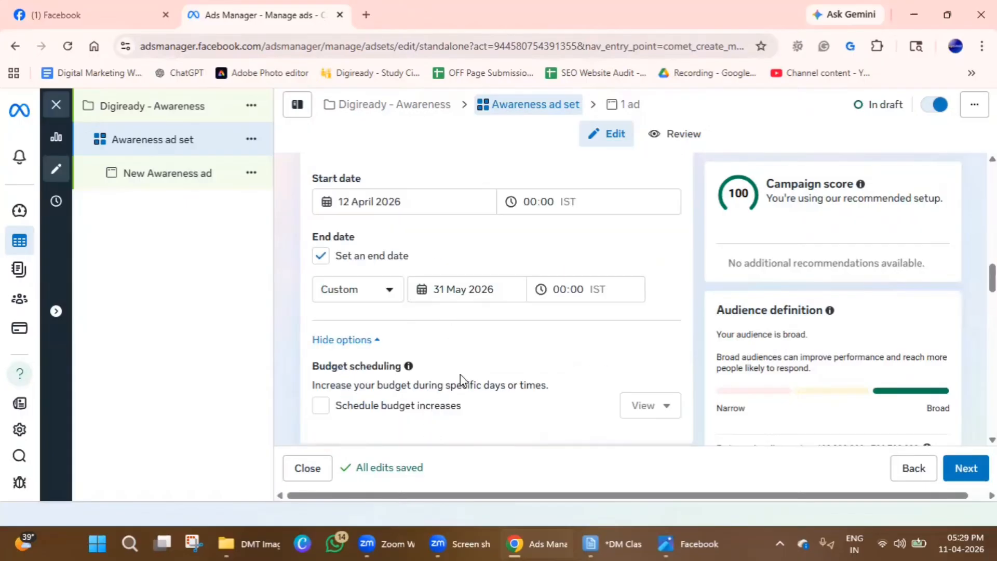
scroll(460, 374, up, 1)
scroll(460, 374, down, 4)
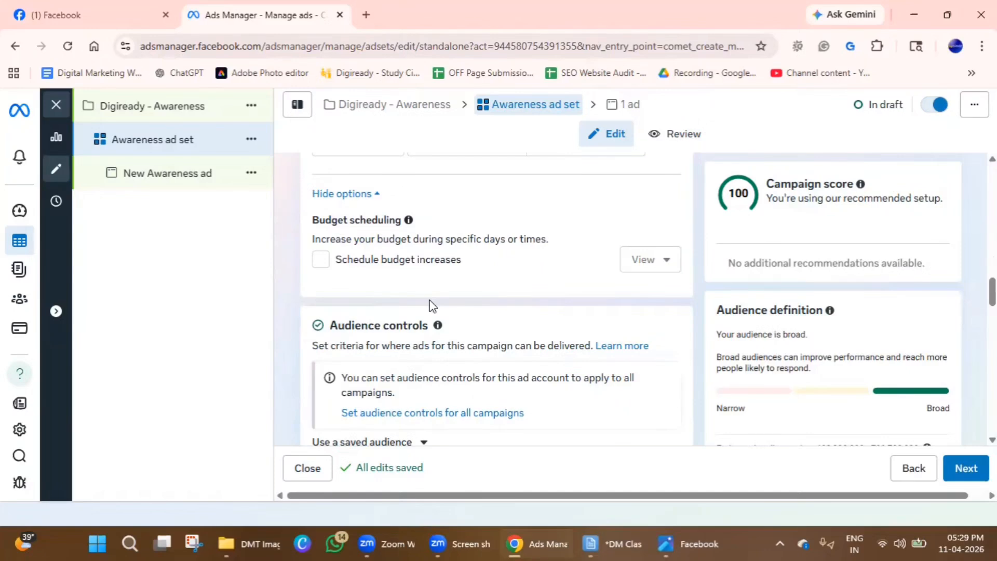
- Write the labels A1, A2 and A3 by hand, one below another, in the blank area under New Awareness ad
mouse_move(3, 230)
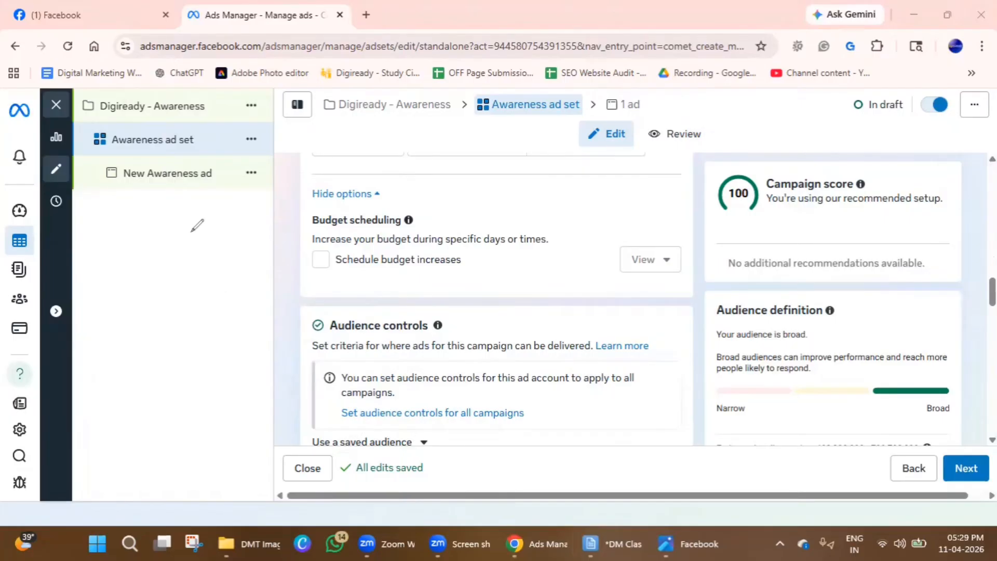
click(181, 266)
mouse_move(186, 207)
mouse_down()
mouse_move(182, 249)
mouse_move(199, 259)
mouse_up()
mouse_move(178, 250)
mouse_down()
mouse_move(198, 244)
mouse_move(229, 266)
mouse_up()
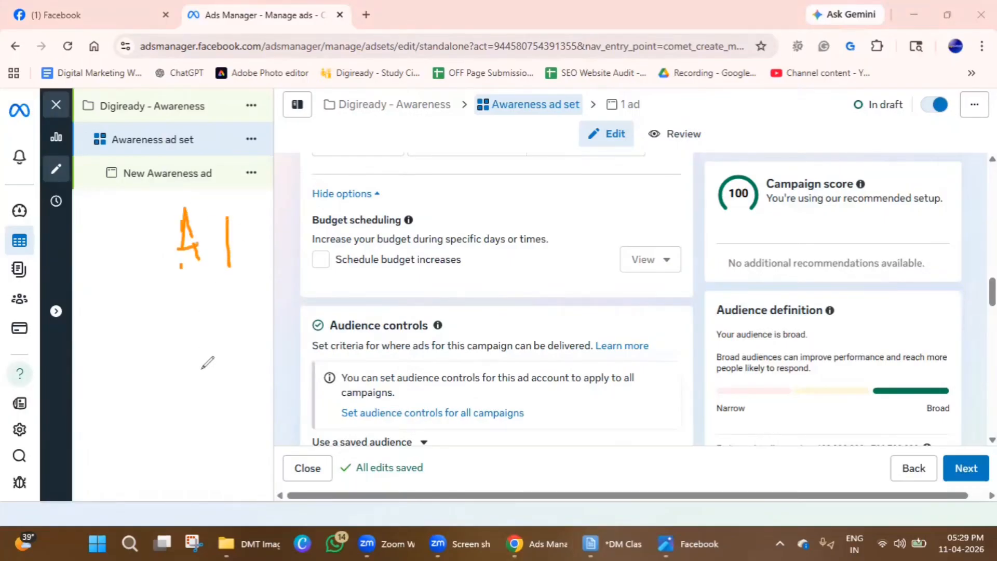
mouse_move(202, 370)
mouse_down()
mouse_move(239, 322)
mouse_move(257, 332)
mouse_up()
click(228, 325)
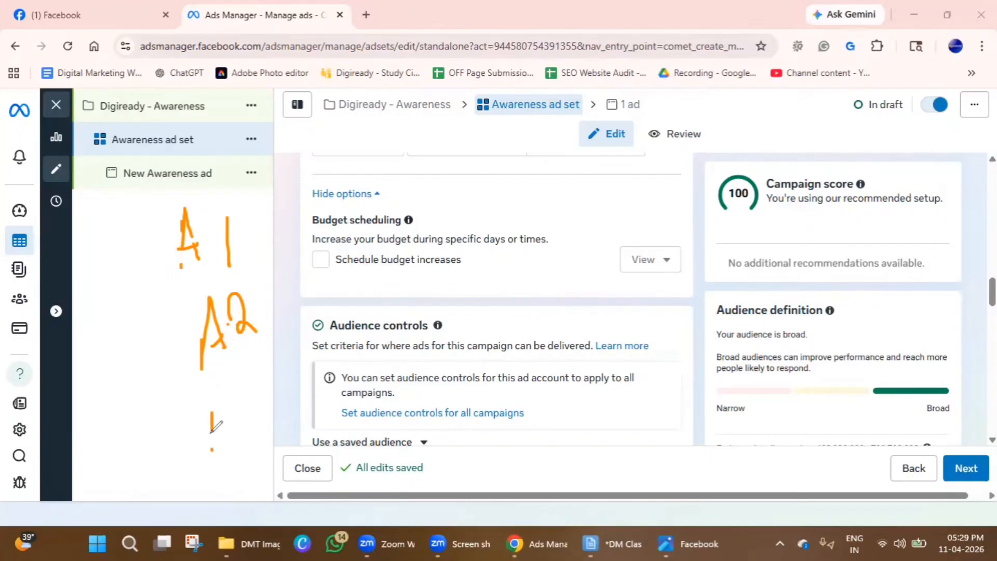
mouse_move(211, 450)
mouse_down()
mouse_move(227, 426)
mouse_move(238, 434)
mouse_move(254, 401)
mouse_move(266, 421)
mouse_up()
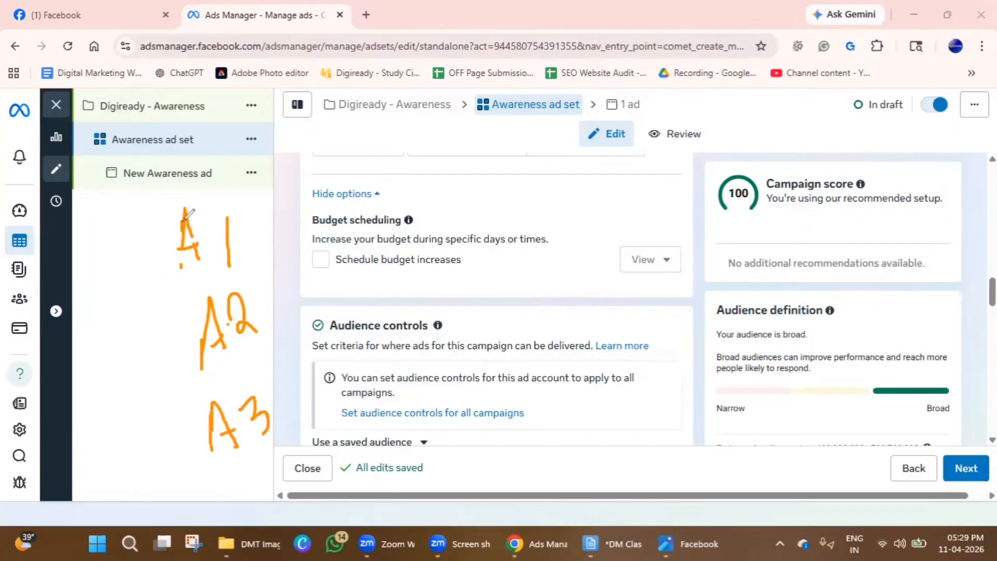
drag(187, 213, 182, 273)
drag(186, 214, 207, 279)
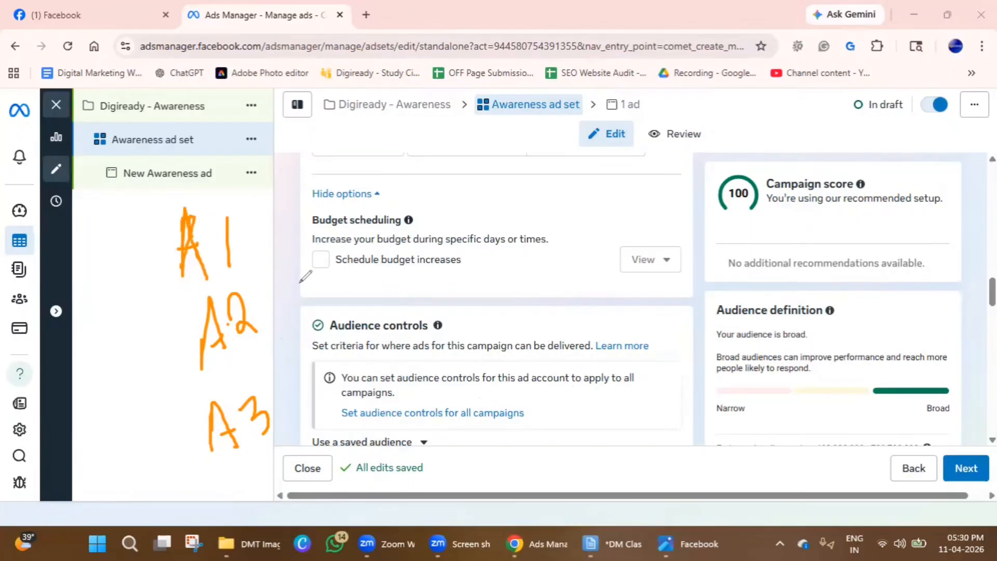
- Draw a slanted line beside each of A1, A2 and A3, and a bracket branching to the three labels
drag(262, 239, 295, 205)
drag(258, 295, 293, 257)
drag(314, 347, 270, 398)
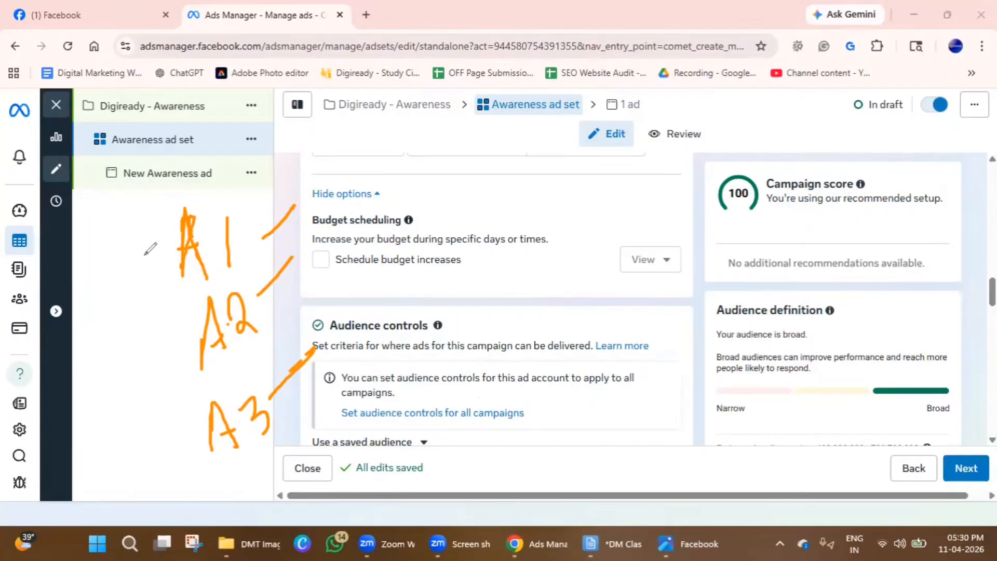
drag(103, 258, 188, 249)
mouse_move(104, 259)
mouse_down()
mouse_move(118, 338)
mouse_move(139, 349)
mouse_move(209, 347)
mouse_up()
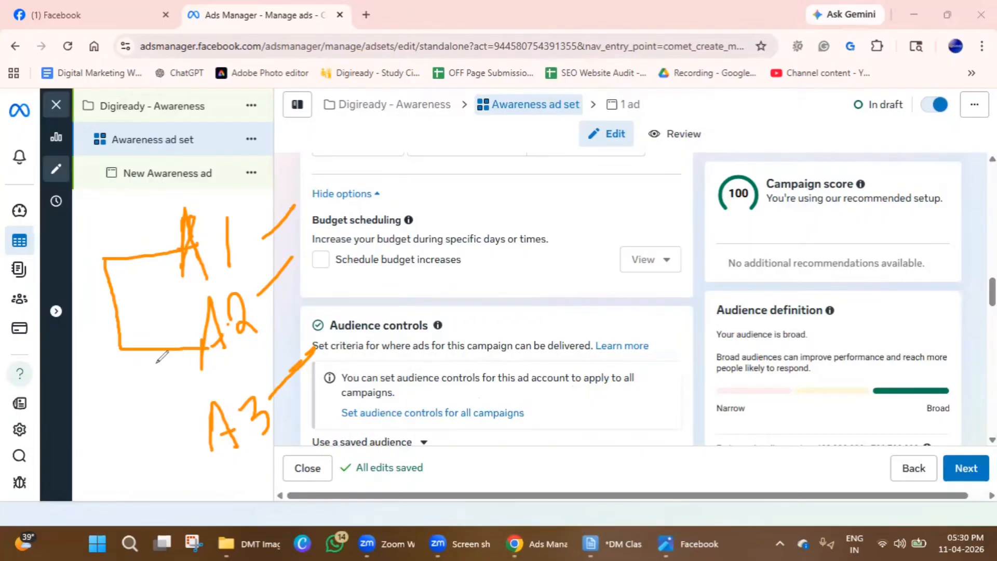
drag(123, 351, 127, 399)
mouse_move(140, 462)
mouse_down()
mouse_move(223, 436)
mouse_move(214, 440)
mouse_up()
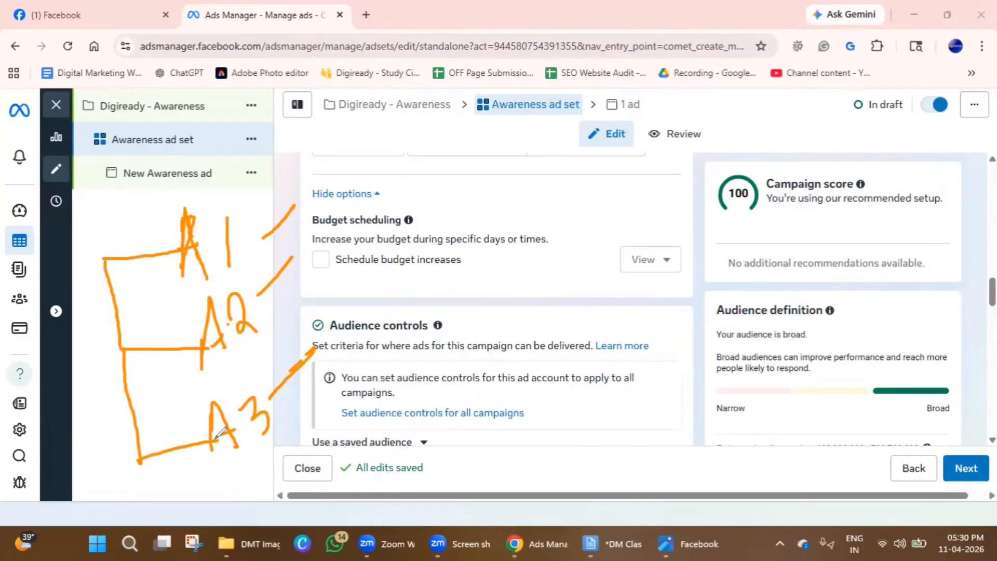
- Write handwritten amounts on the bracket's branches and draw large ticks beside A1 and A2
drag(124, 221, 162, 240)
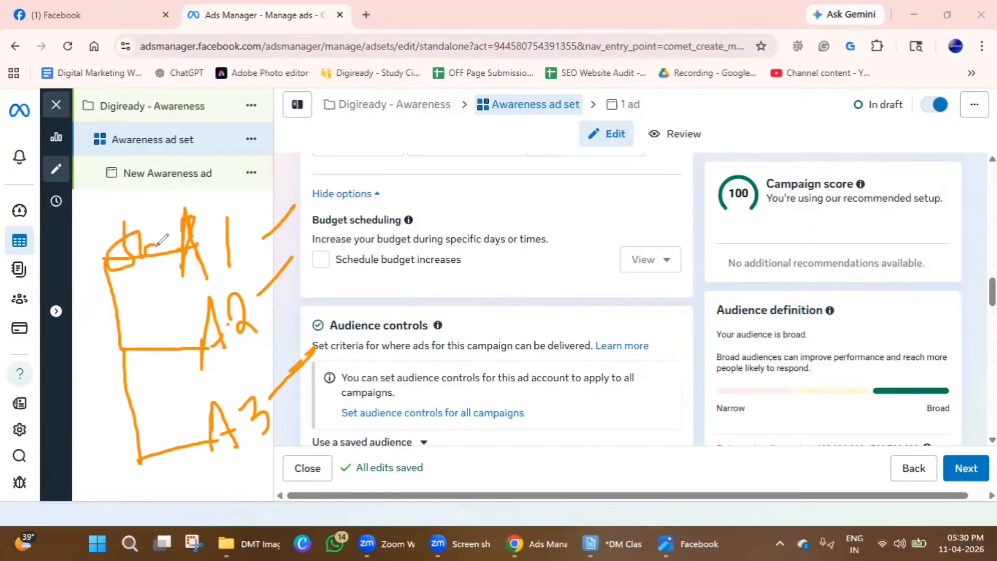
drag(136, 327, 147, 344)
drag(152, 429, 157, 473)
mouse_move(154, 453)
mouse_down()
mouse_move(196, 429)
mouse_move(182, 431)
mouse_up()
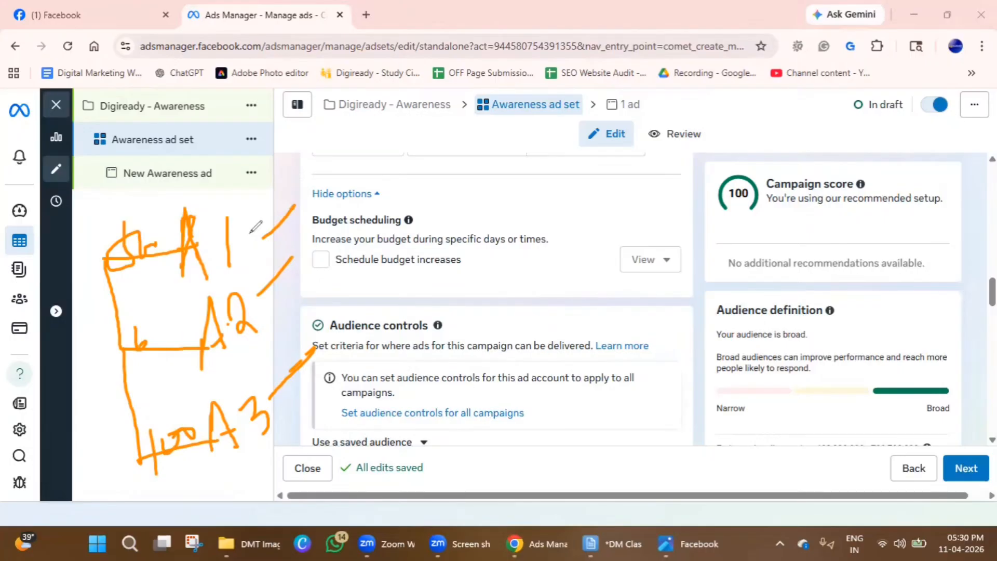
mouse_move(251, 233)
mouse_down()
mouse_move(265, 238)
mouse_move(302, 196)
mouse_up()
mouse_move(244, 277)
mouse_down()
mouse_move(268, 311)
mouse_move(317, 224)
mouse_up()
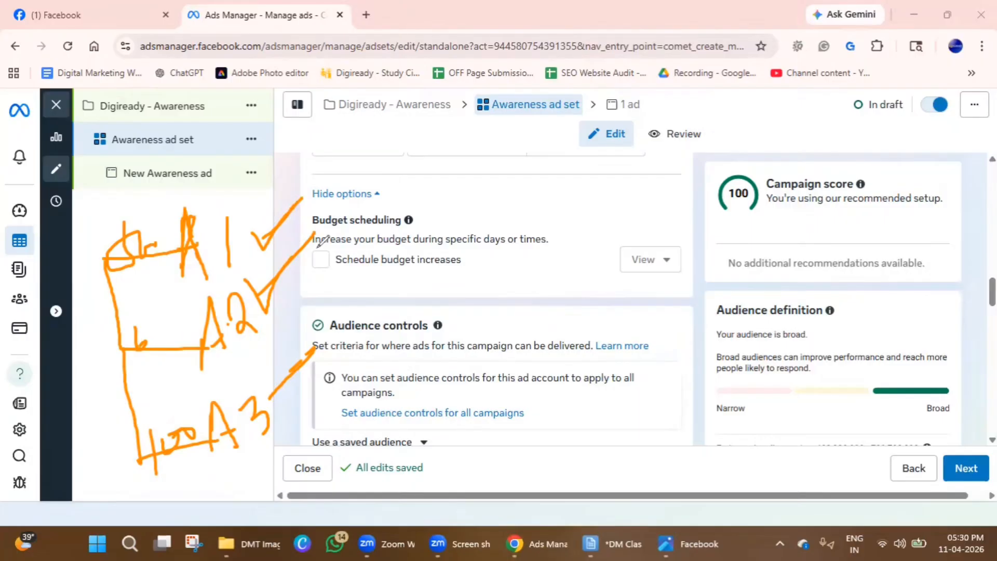
- Write 1000 above the A1 branch, retrace the A2 branch, and clear the whole drawing
mouse_move(77, 199)
mouse_down()
mouse_move(86, 243)
mouse_move(147, 194)
mouse_up()
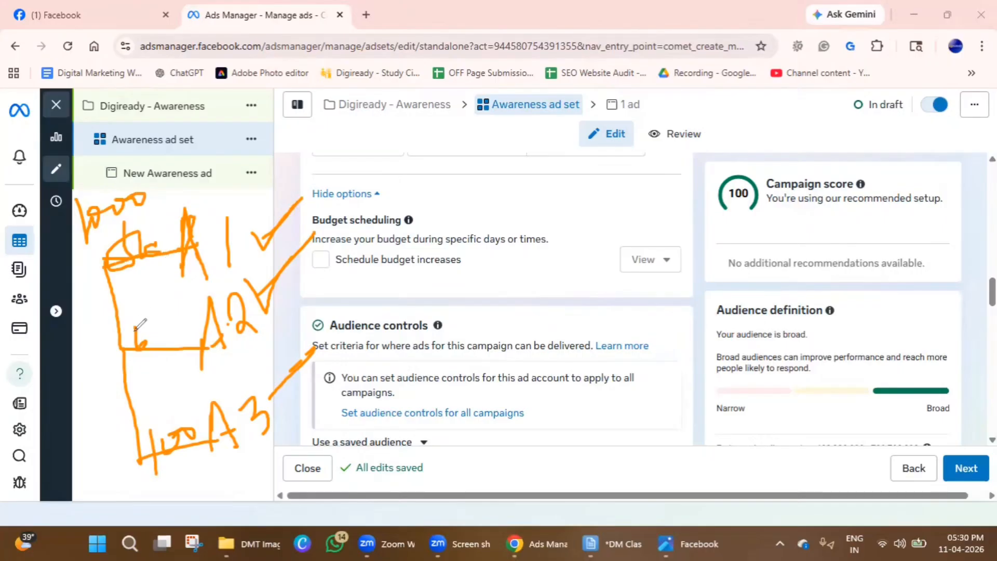
drag(134, 328, 229, 337)
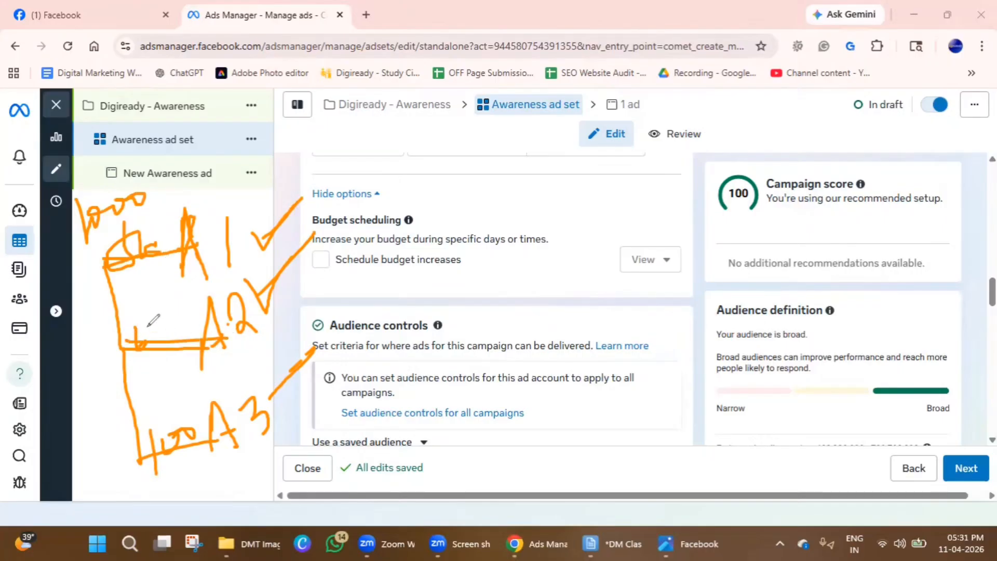
click(441, 337)
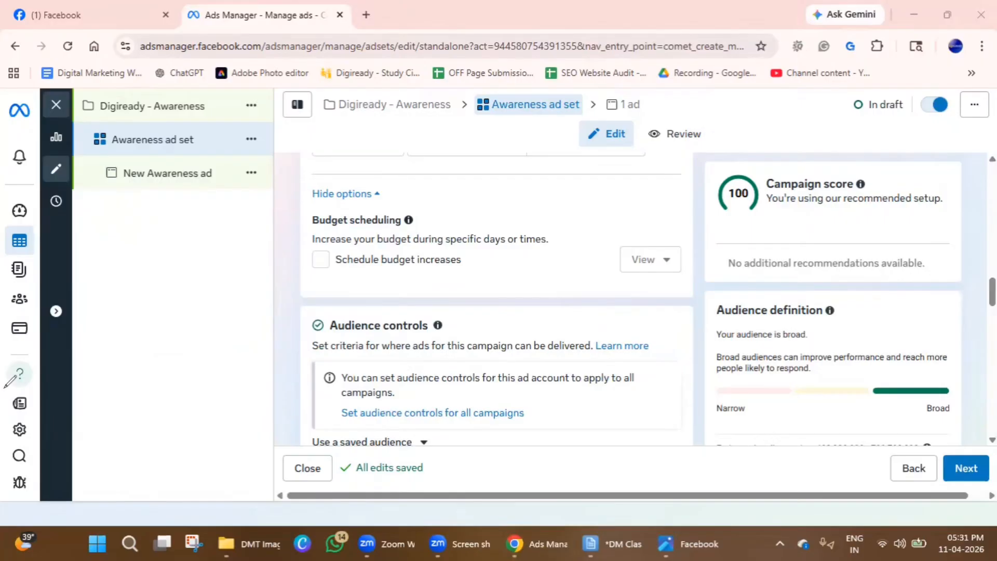
- Review the ad set's daily budget, the Schedule budget increases option and the audience controls
scroll(418, 438, down, 3)
scroll(413, 353, up, 1)
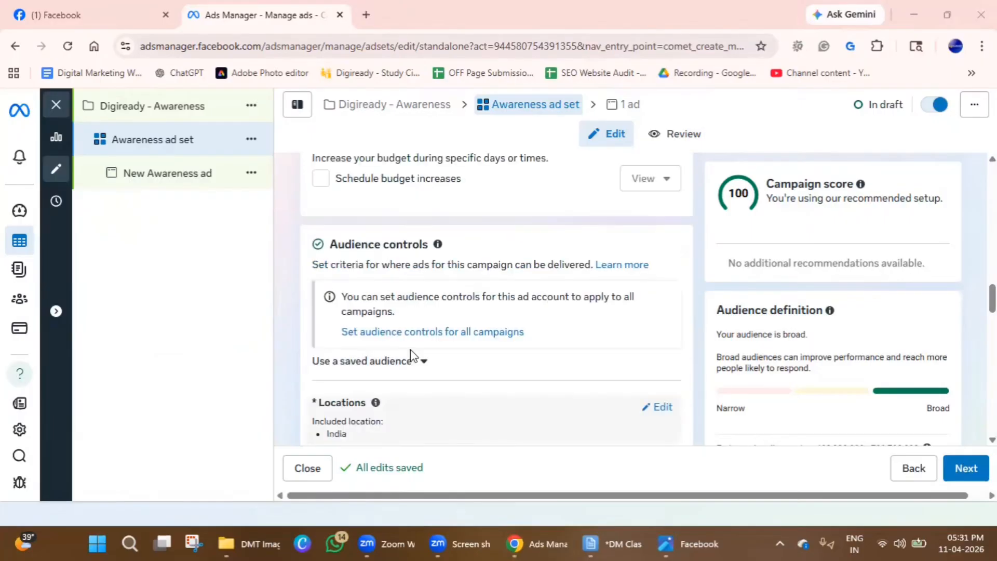
scroll(411, 356, up, 1)
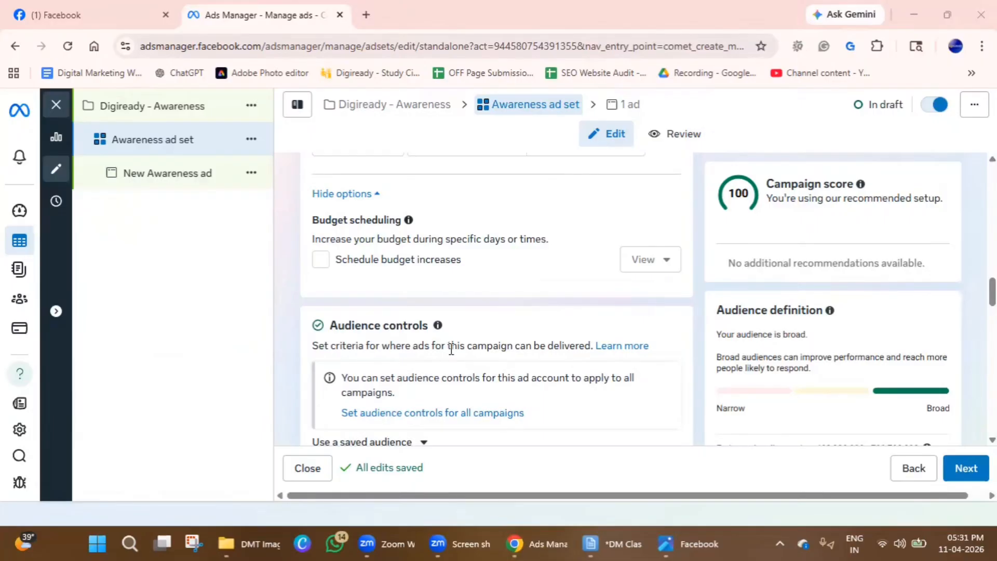
scroll(404, 349, up, 3)
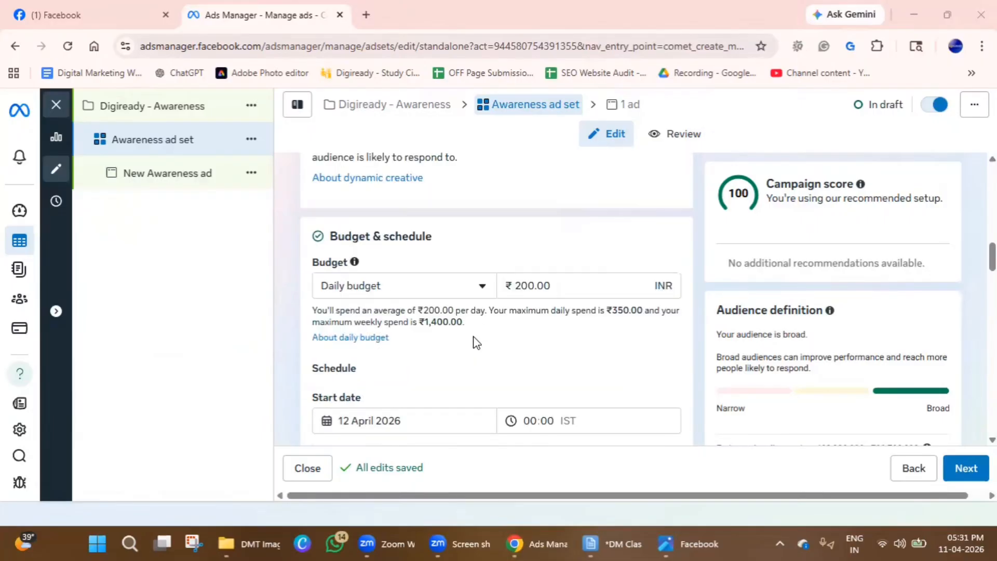
scroll(351, 366, down, 7)
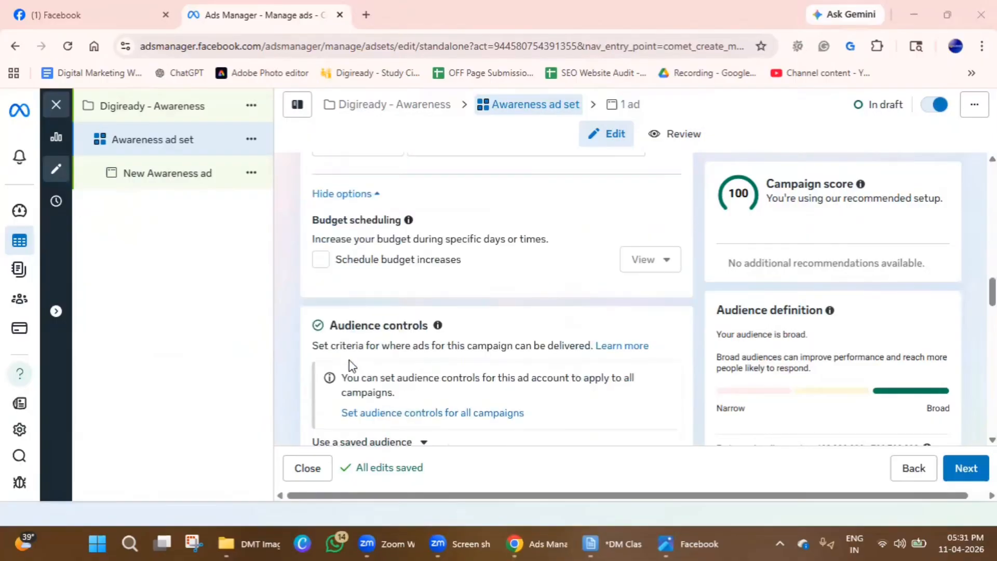
scroll(378, 306, up, 4)
scroll(479, 345, down, 4)
drag(378, 259, 530, 234)
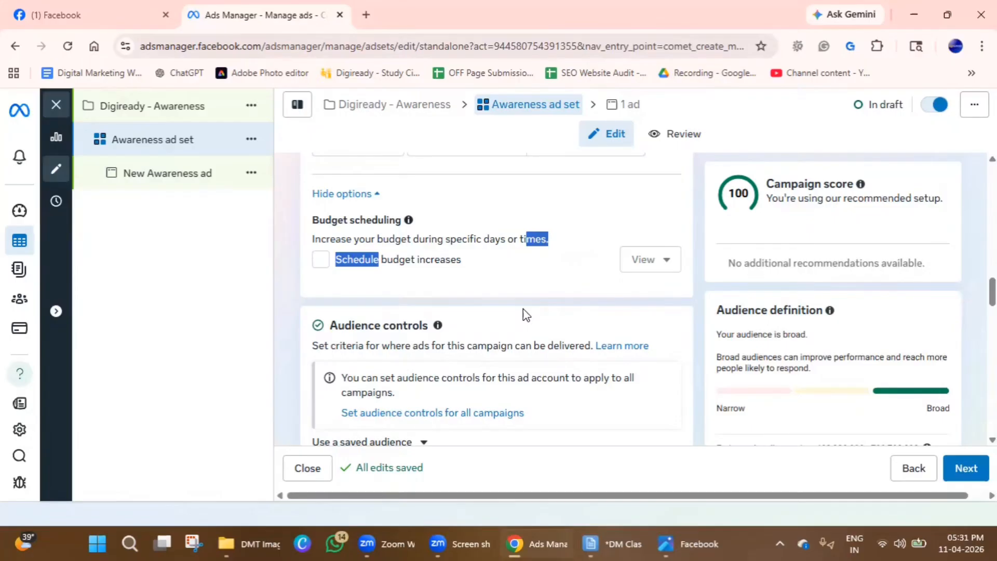
- Edit the ad set's locations and replace India with Hyderabad, Telangana
scroll(527, 316, down, 3)
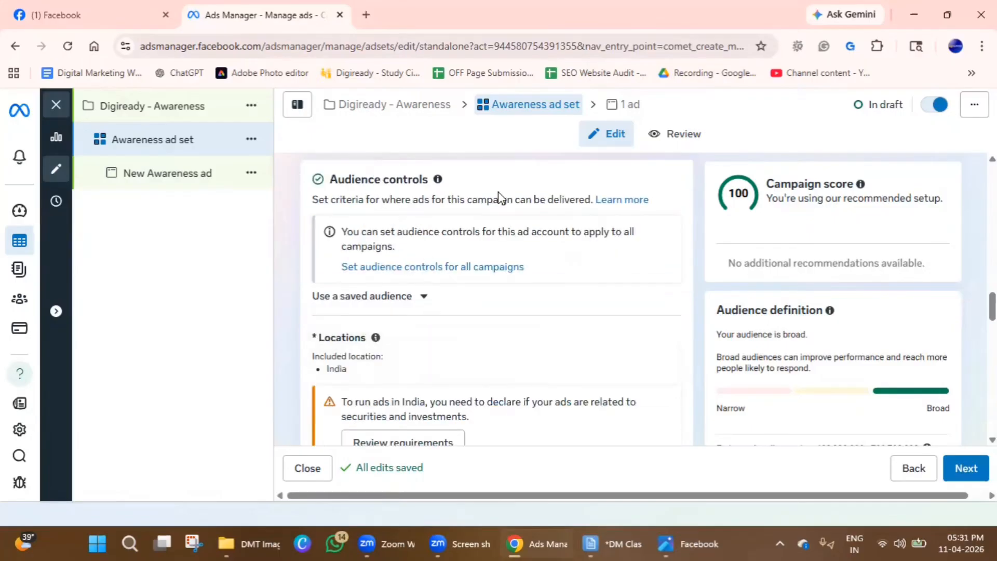
scroll(498, 334, down, 3)
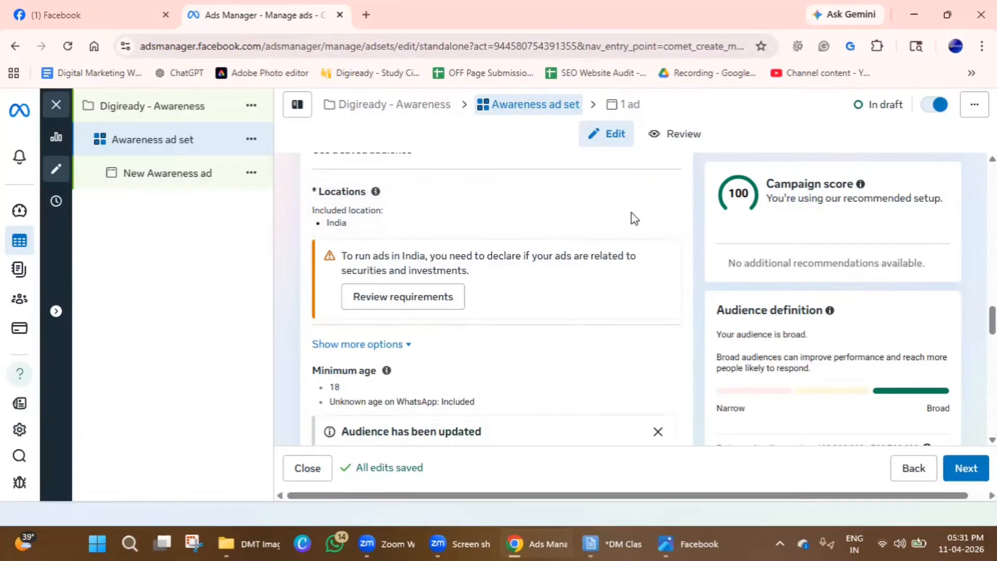
click(658, 200)
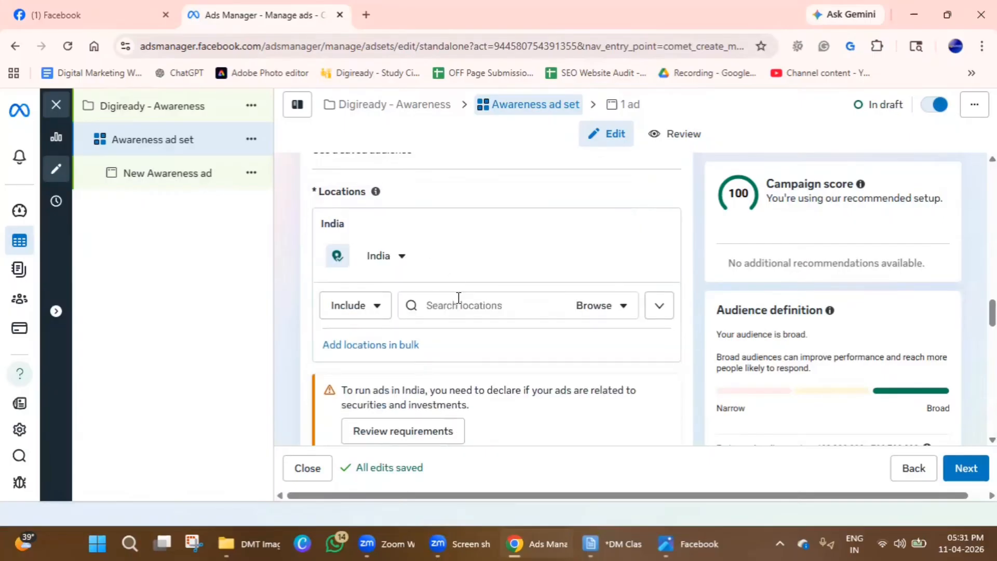
click(462, 305)
text(hyderabad)
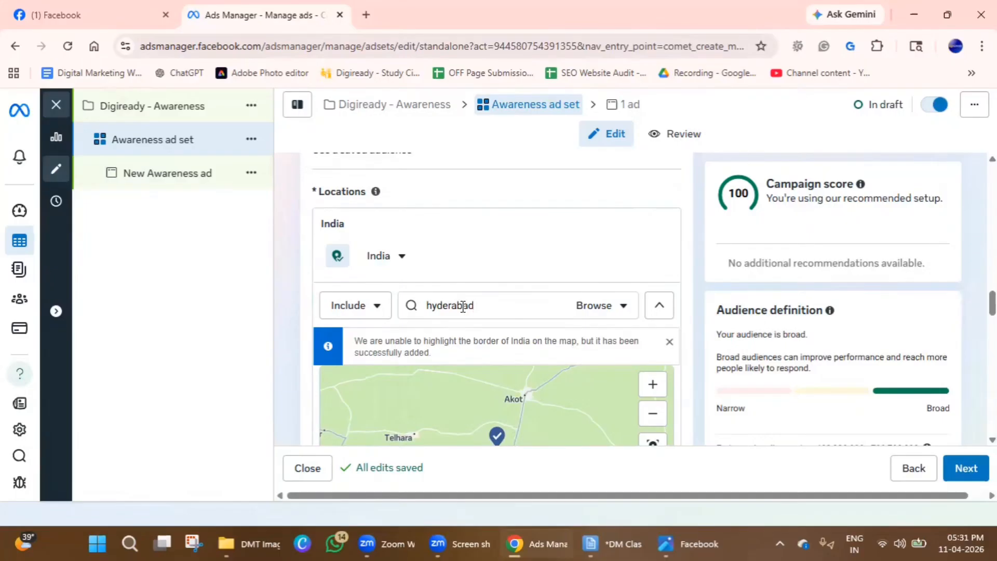
click(464, 337)
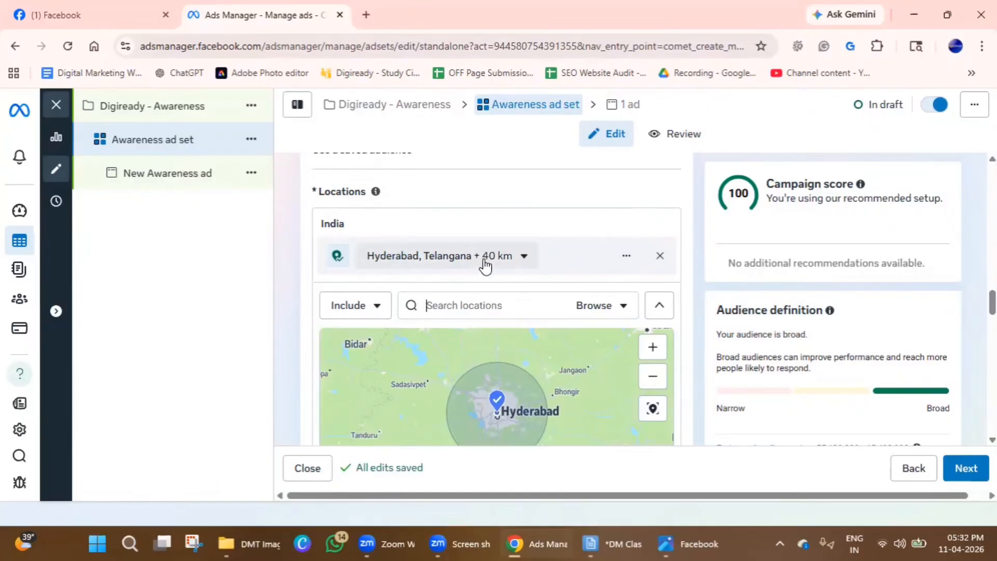
- Set the Cities within radius distance for Hyderabad, Telangana to 20 km
click(525, 256)
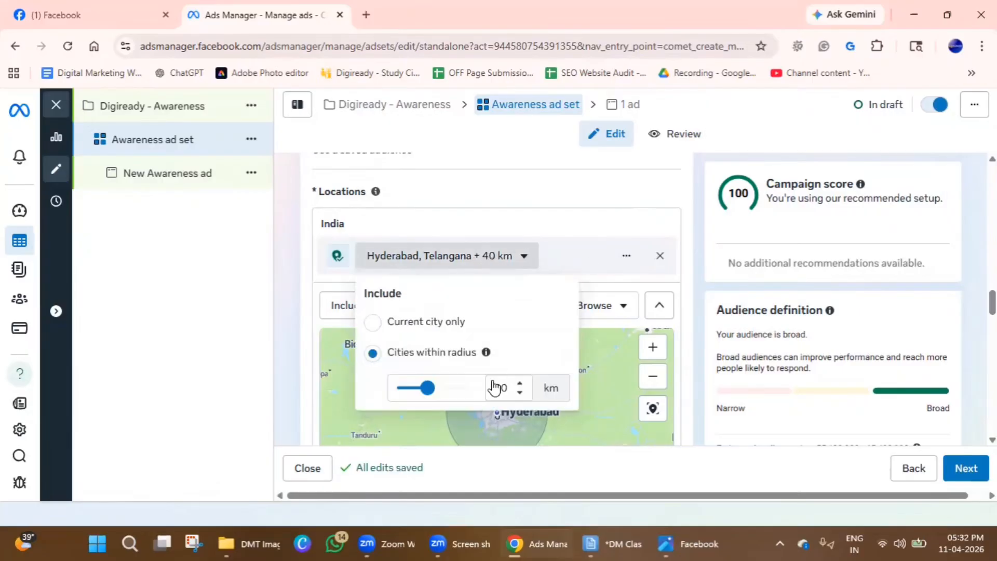
double_click(509, 386)
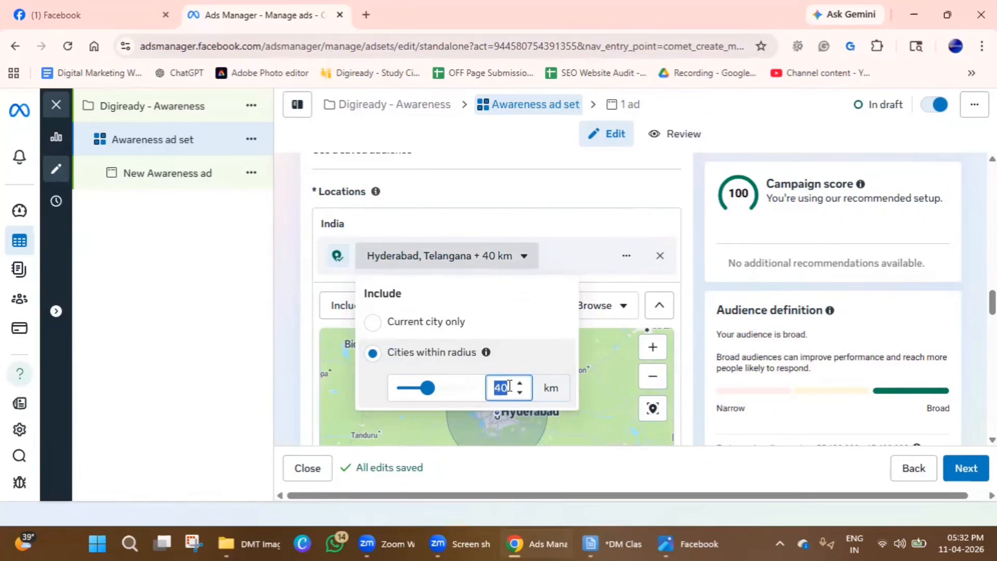
click(509, 386)
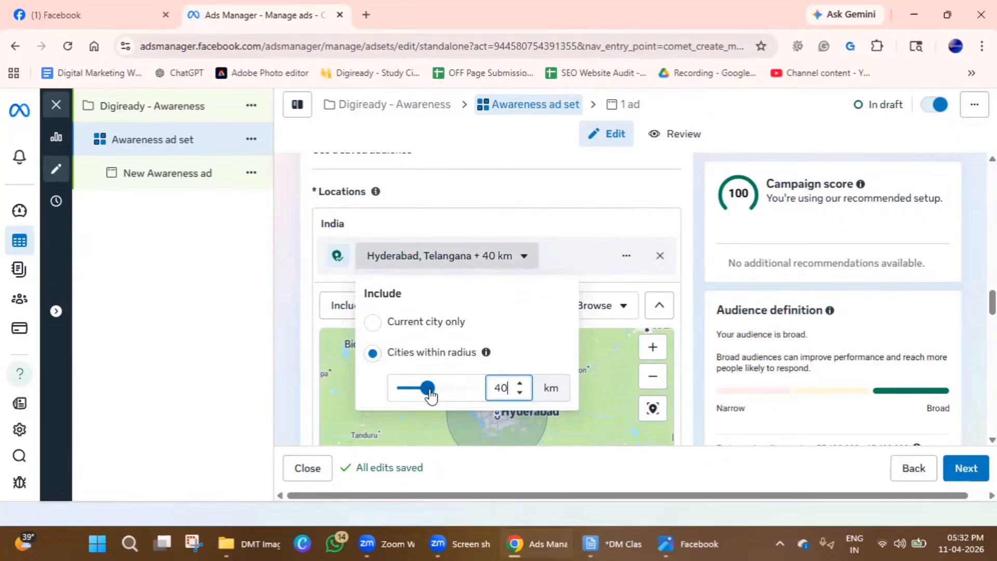
drag(429, 390, 402, 397)
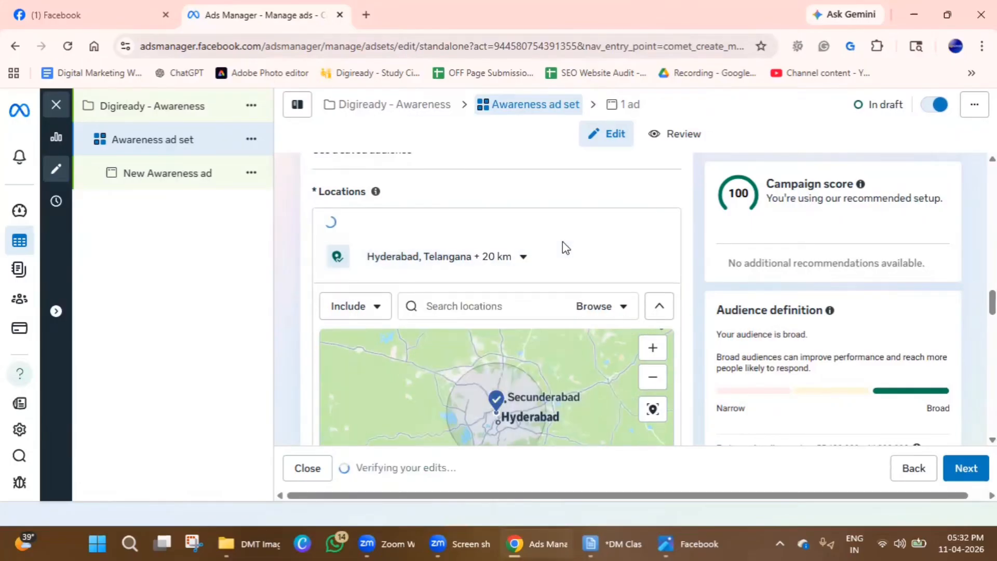
- Turn off Reach more people likely to respond to your ads for the Hyderabad location
scroll(555, 244, down, 1)
scroll(454, 399, down, 1)
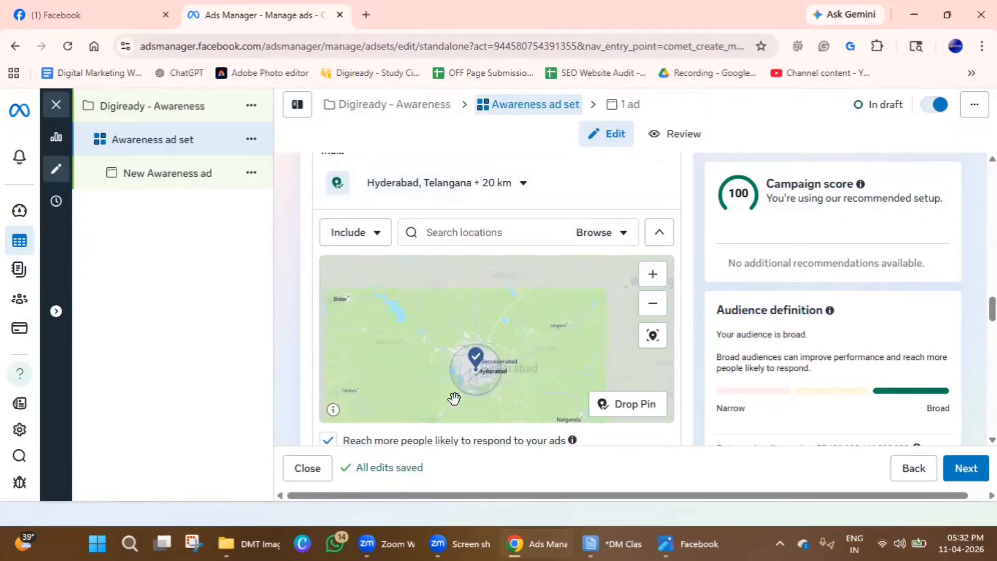
scroll(703, 423, down, 2)
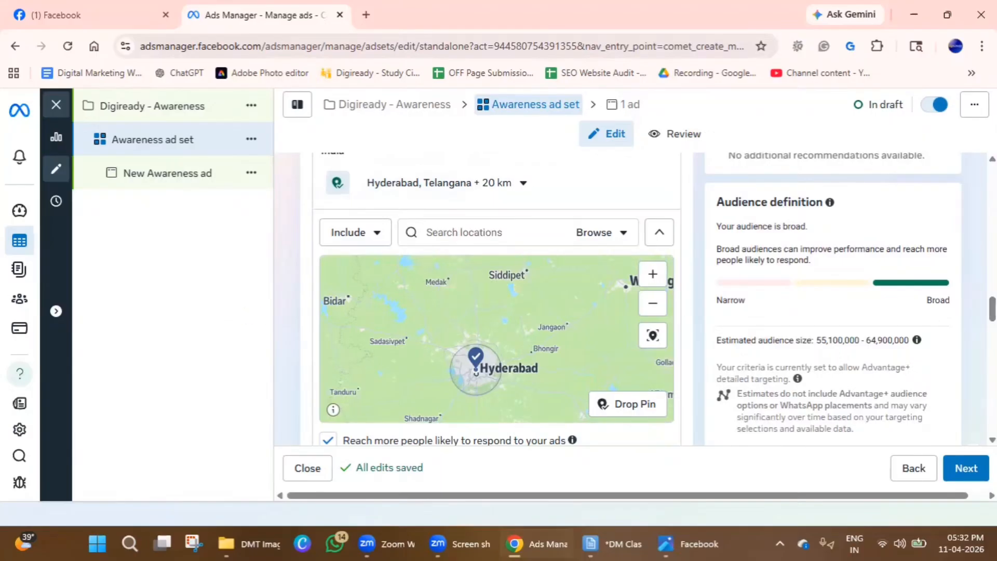
scroll(459, 300, down, 3)
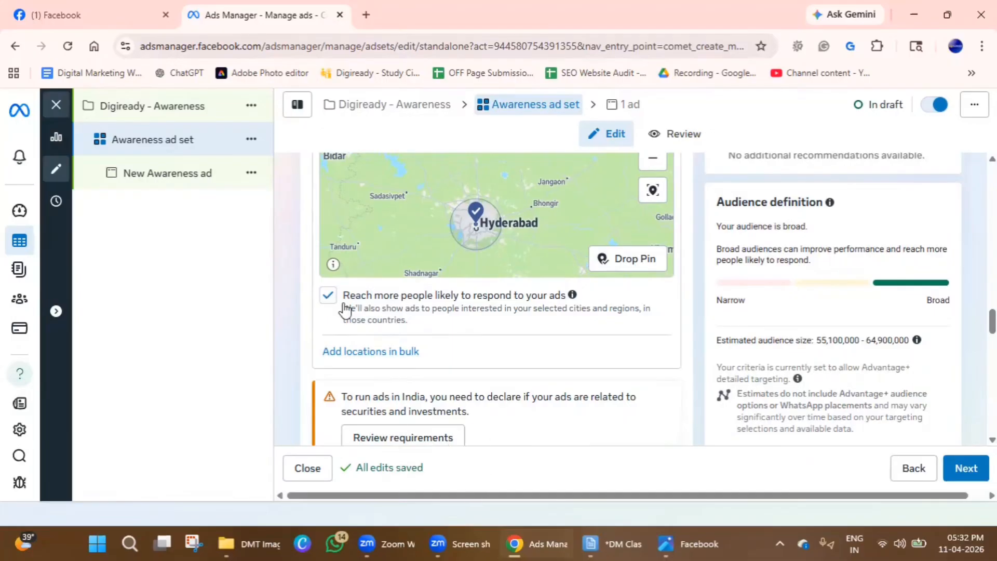
click(327, 295)
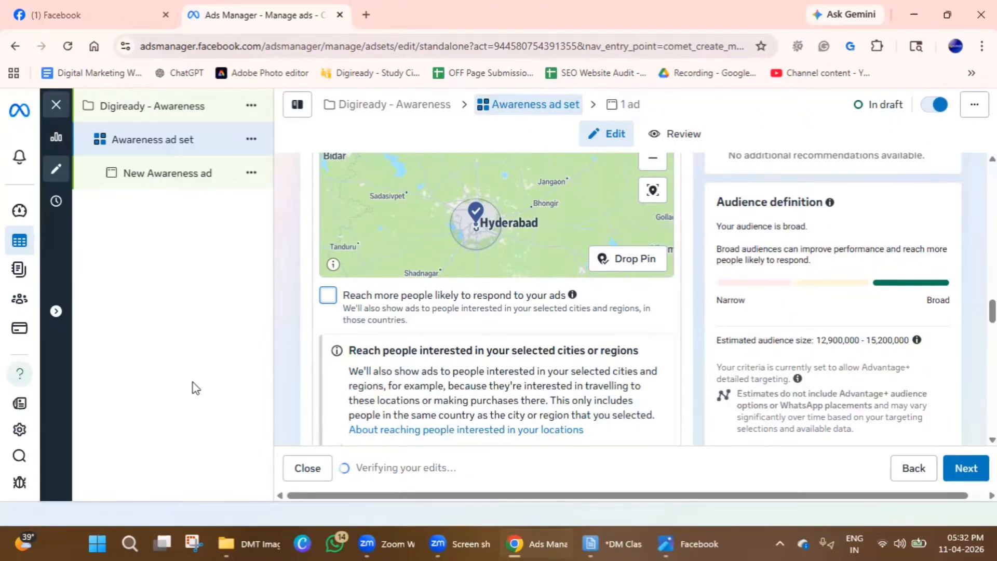
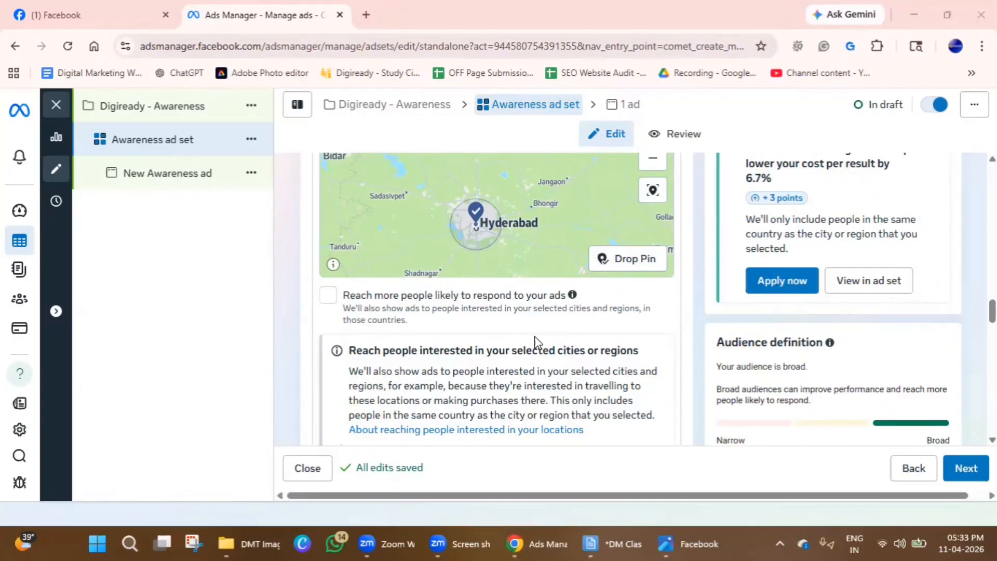
- Open the ad set's Minimum age setting for editing and look through the ages offered
scroll(535, 343, down, 1)
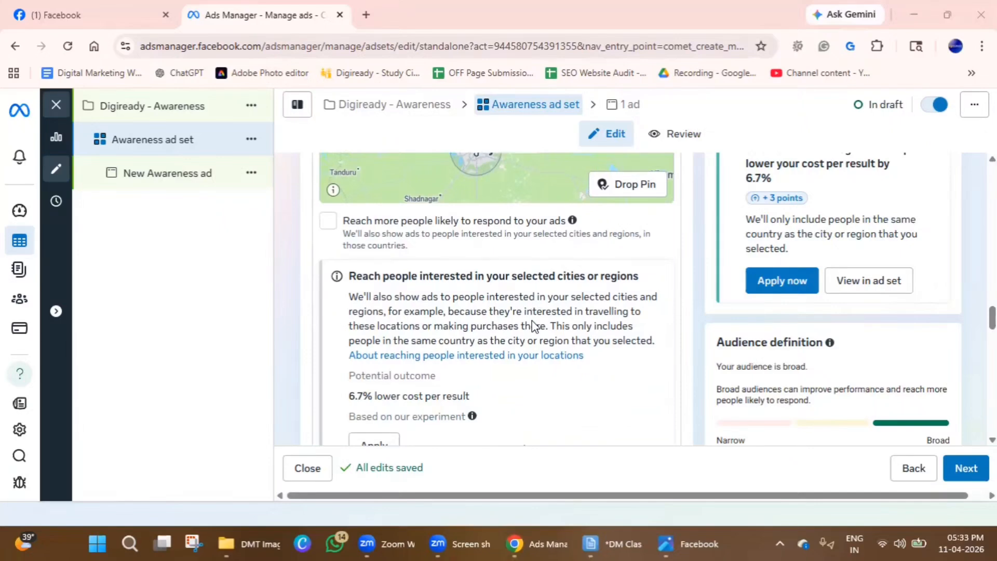
scroll(468, 337, down, 1)
scroll(472, 343, down, 3)
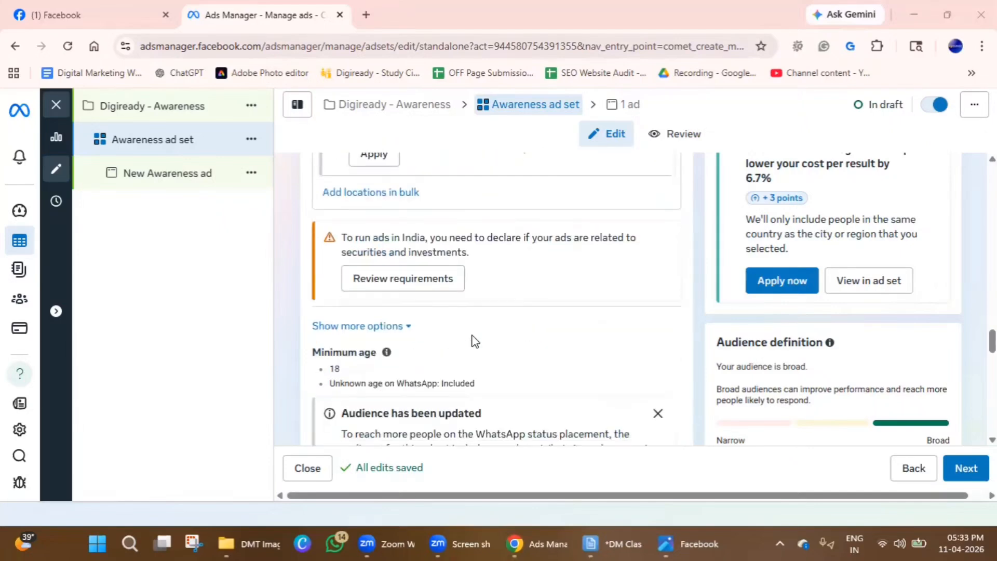
scroll(472, 342, down, 1)
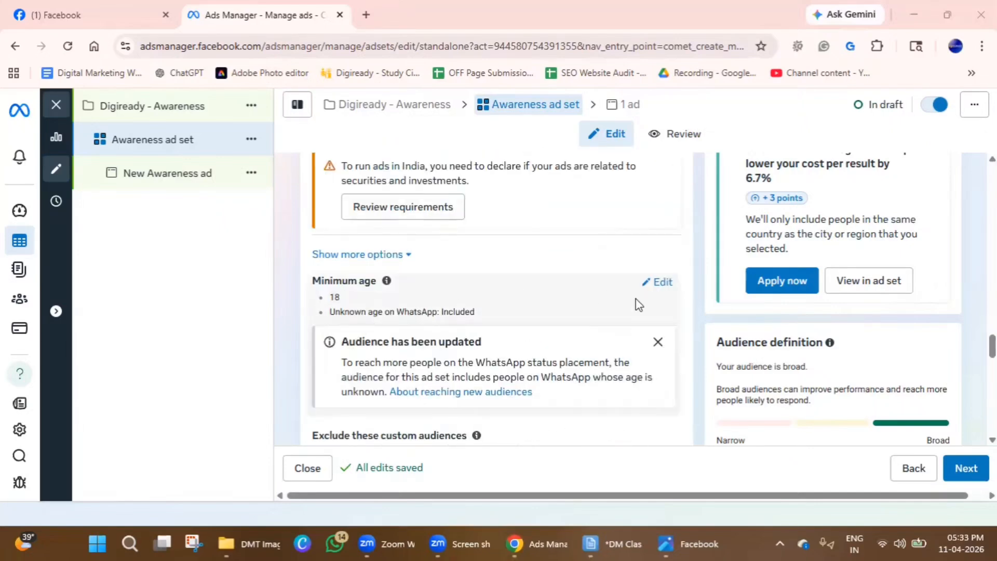
click(658, 281)
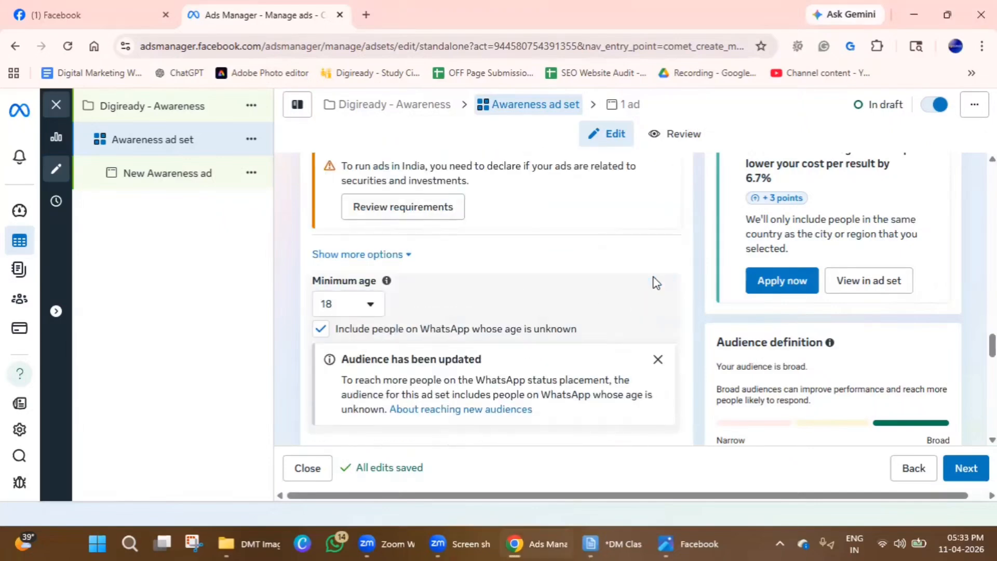
click(370, 304)
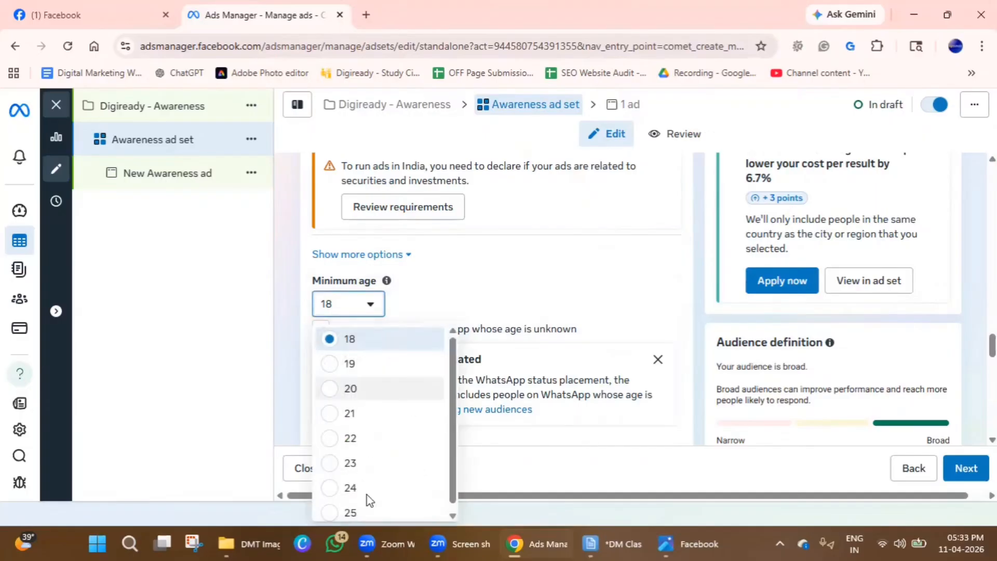
click(474, 293)
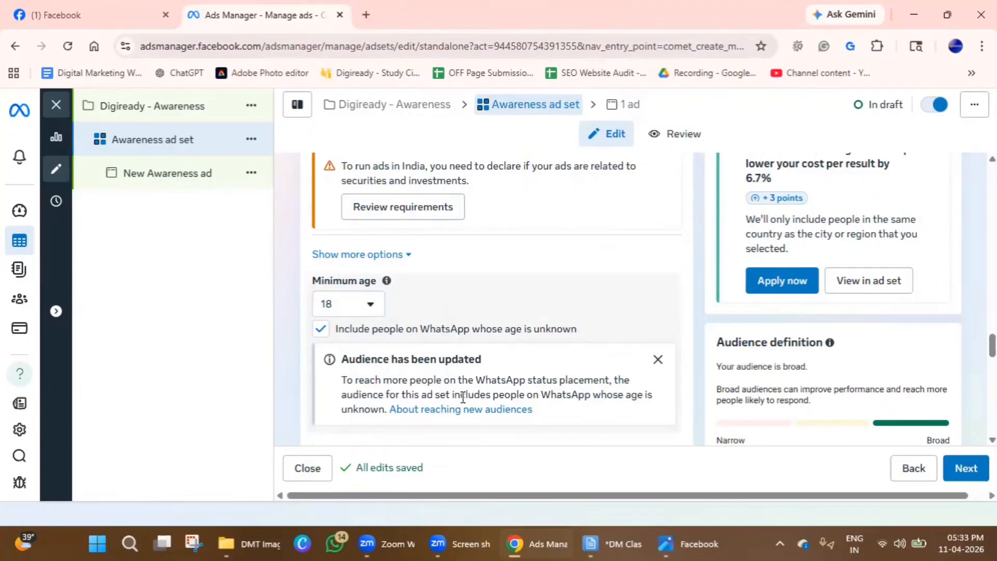
- Turn off Include people on WhatsApp whose age is unknown, and turn it back on
scroll(467, 397, down, 1)
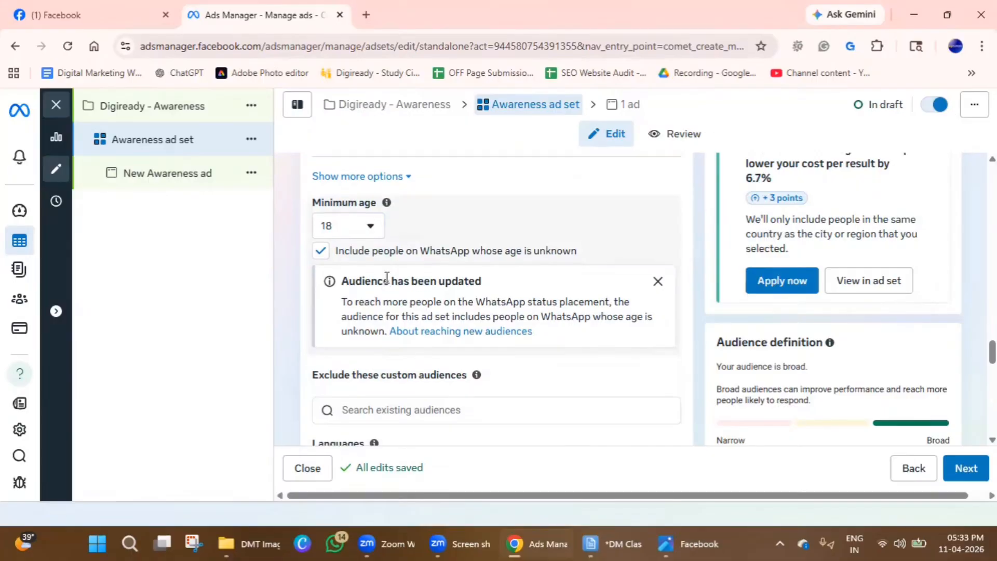
scroll(284, 323, down, 3)
scroll(312, 291, up, 3)
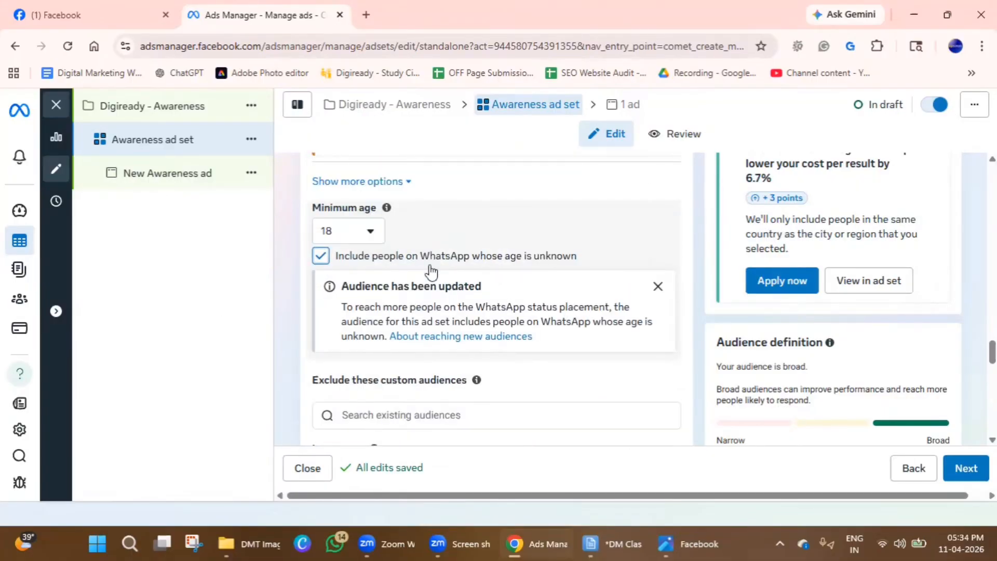
click(321, 256)
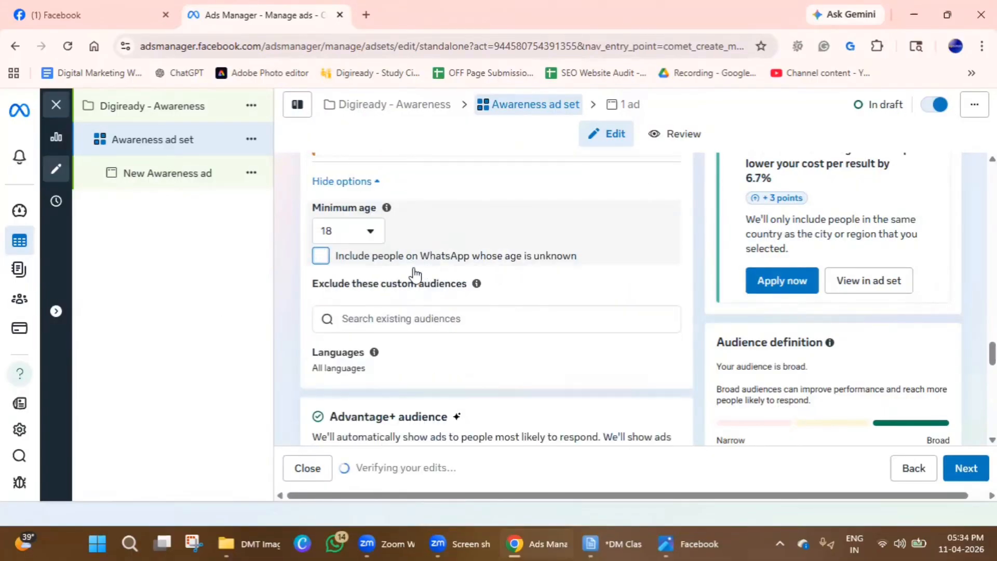
click(321, 258)
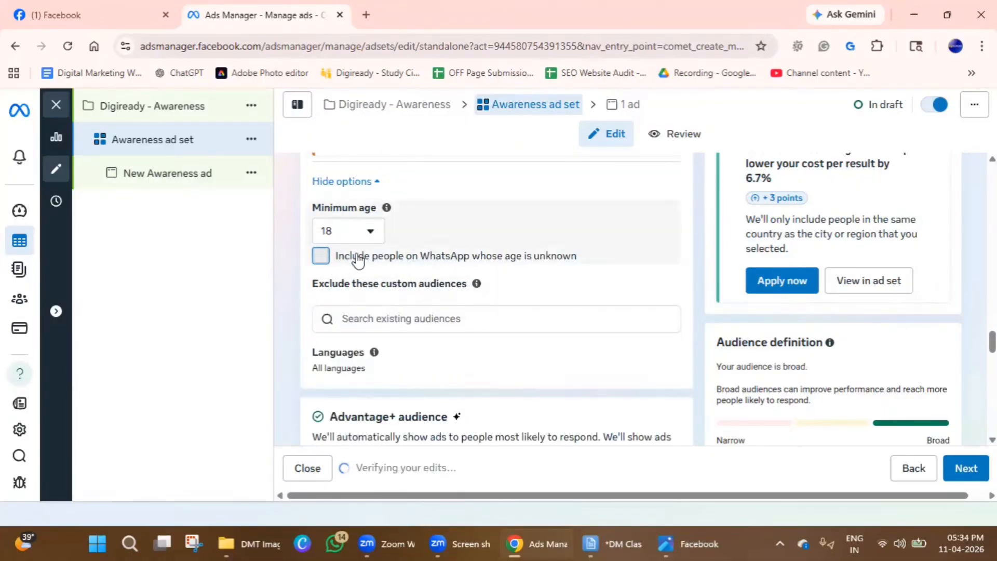
- Set the ad set's minimum age to 22 and check the selection in the age choices
click(370, 234)
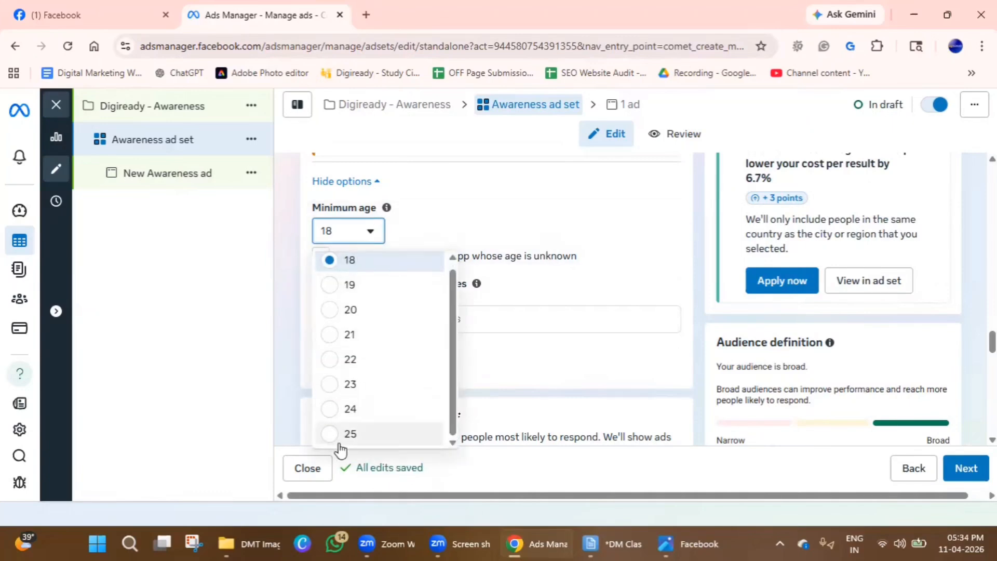
click(241, 370)
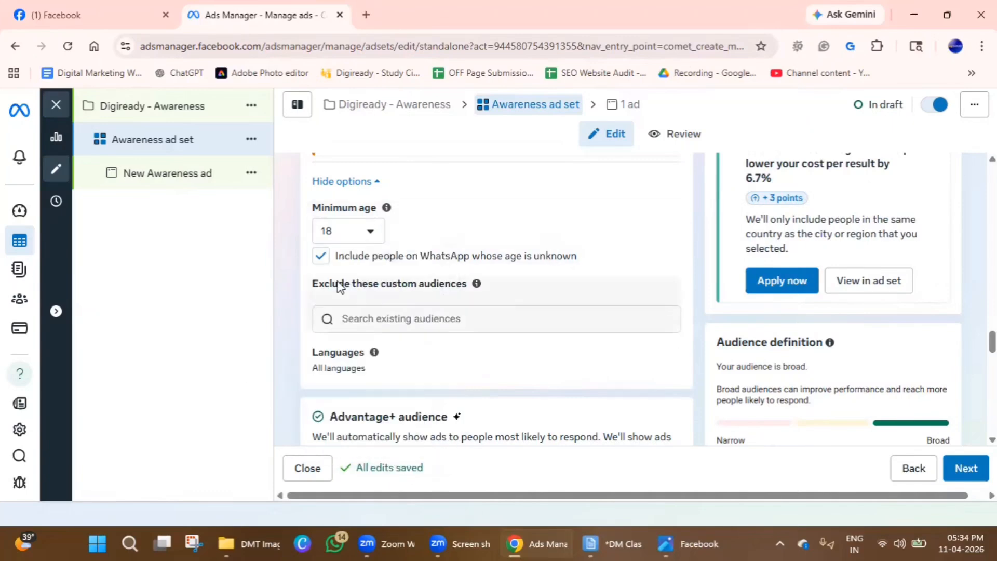
click(365, 230)
scroll(337, 368, down, 1)
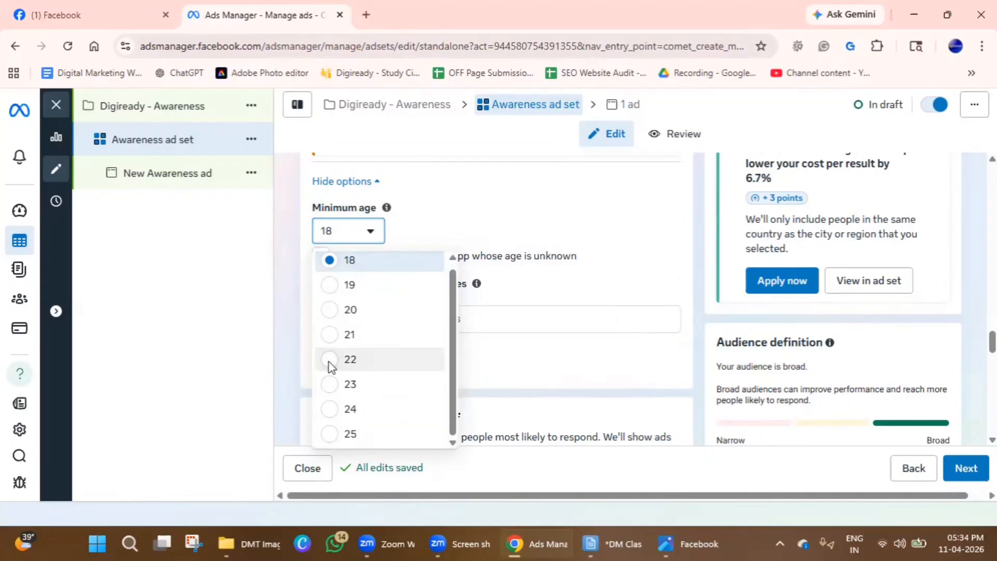
click(330, 363)
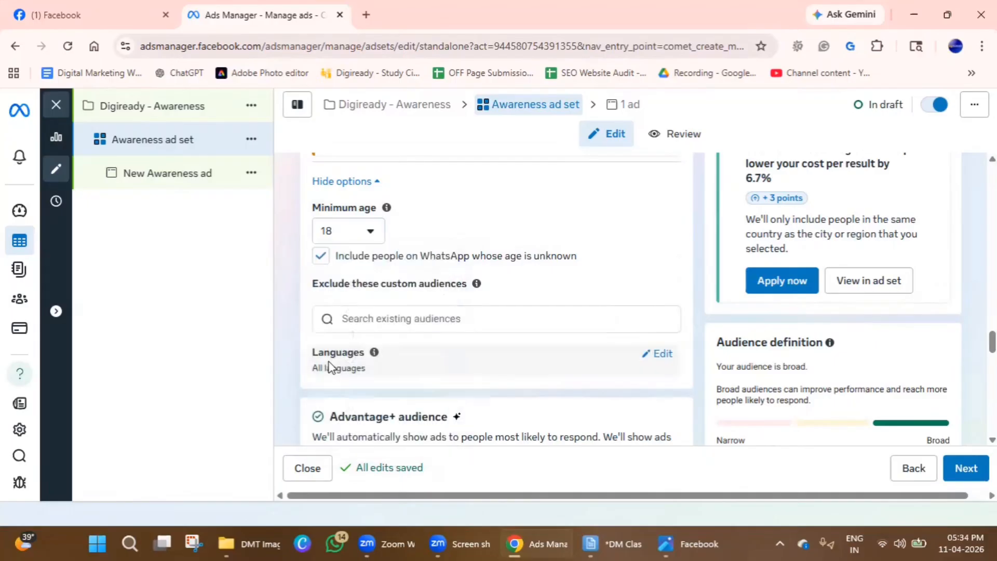
click(379, 236)
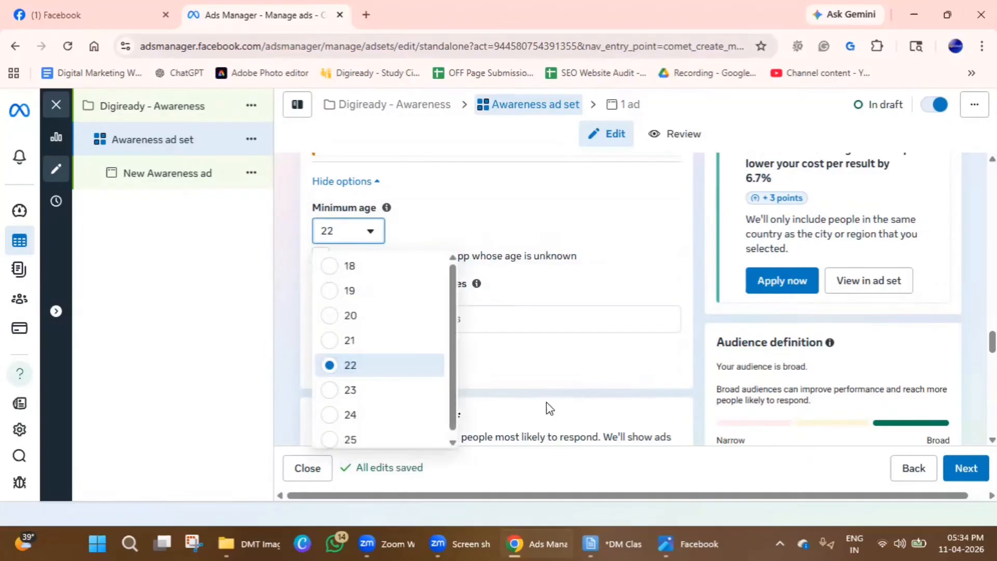
click(491, 198)
- Edit the audience languages and add English (All) and Telugu
scroll(410, 340, down, 3)
scroll(380, 343, up, 3)
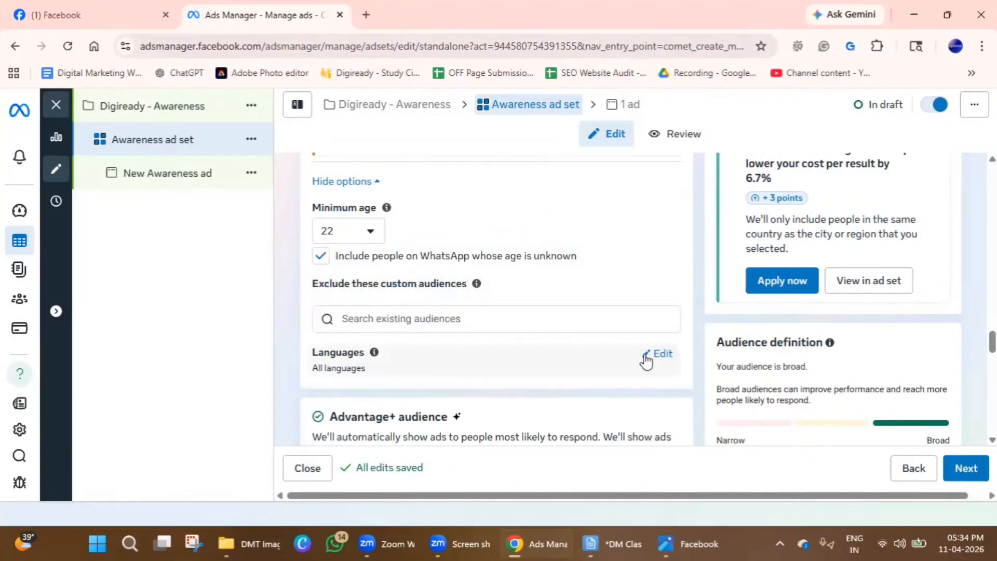
click(653, 357)
scroll(357, 369, down, 3)
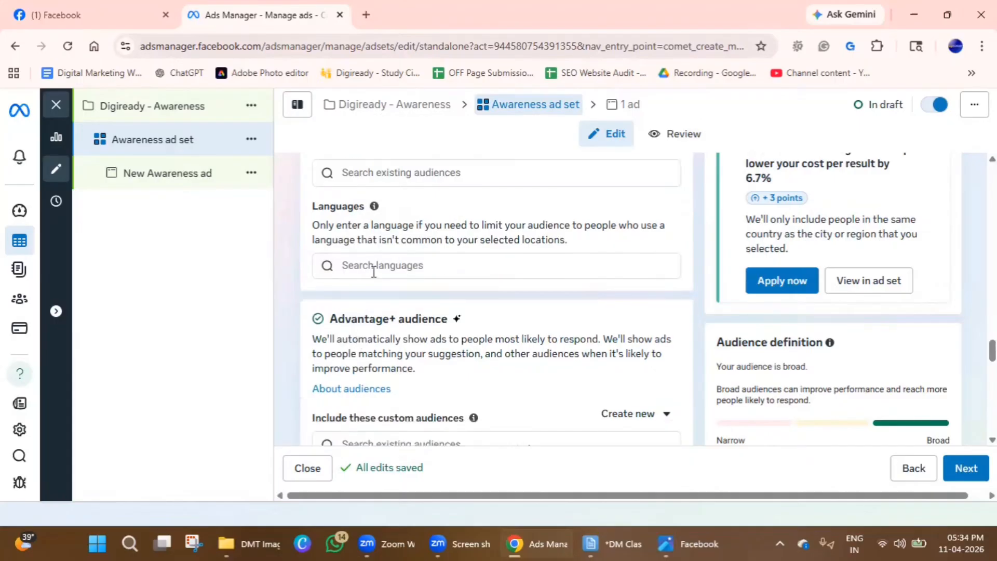
click(381, 265)
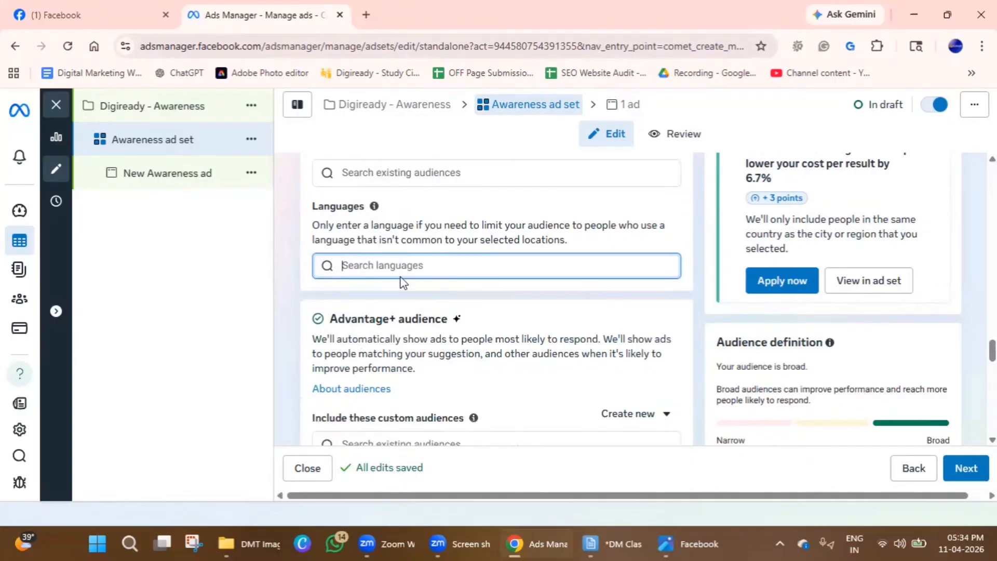
text(english)
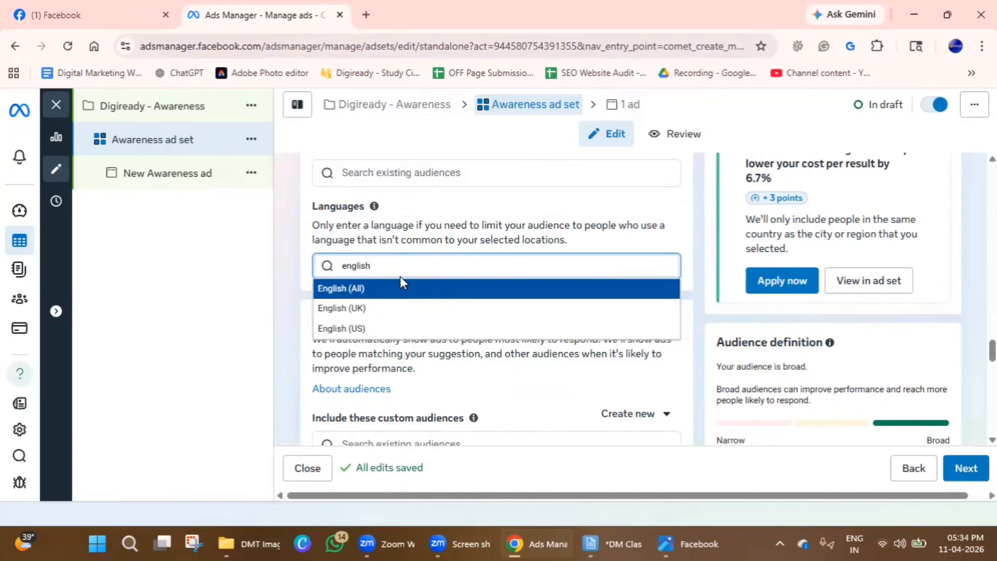
click(397, 287)
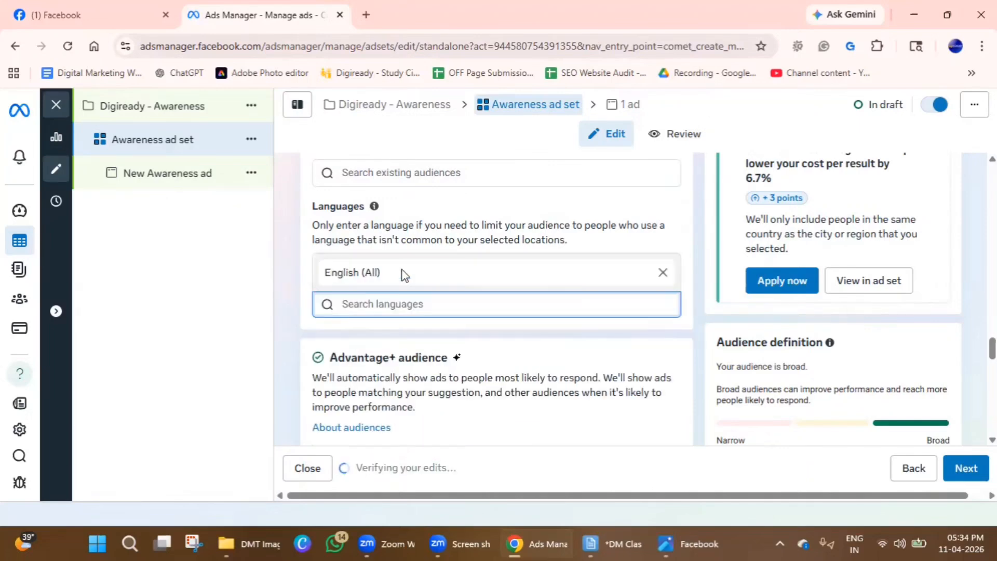
text(telugu)
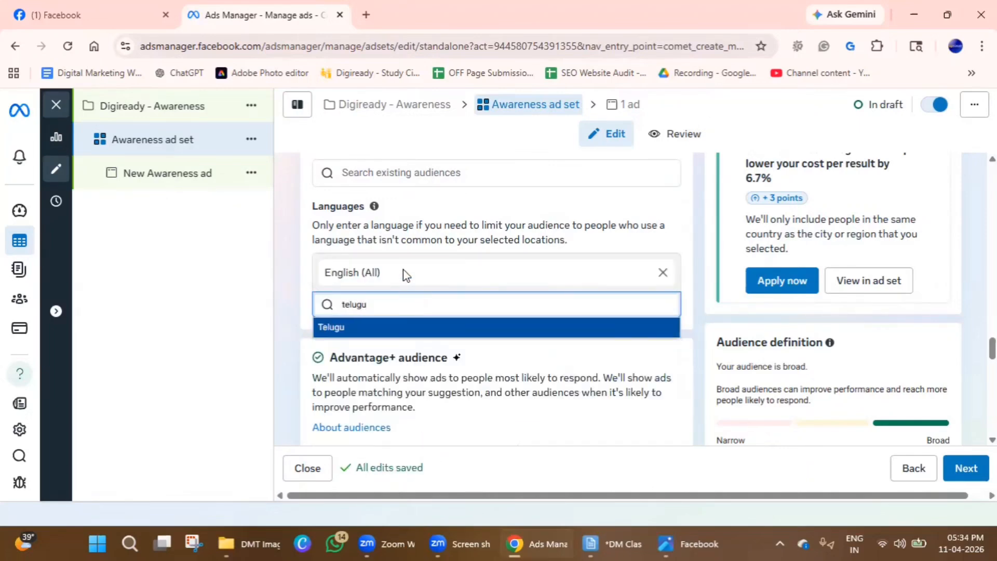
click(365, 333)
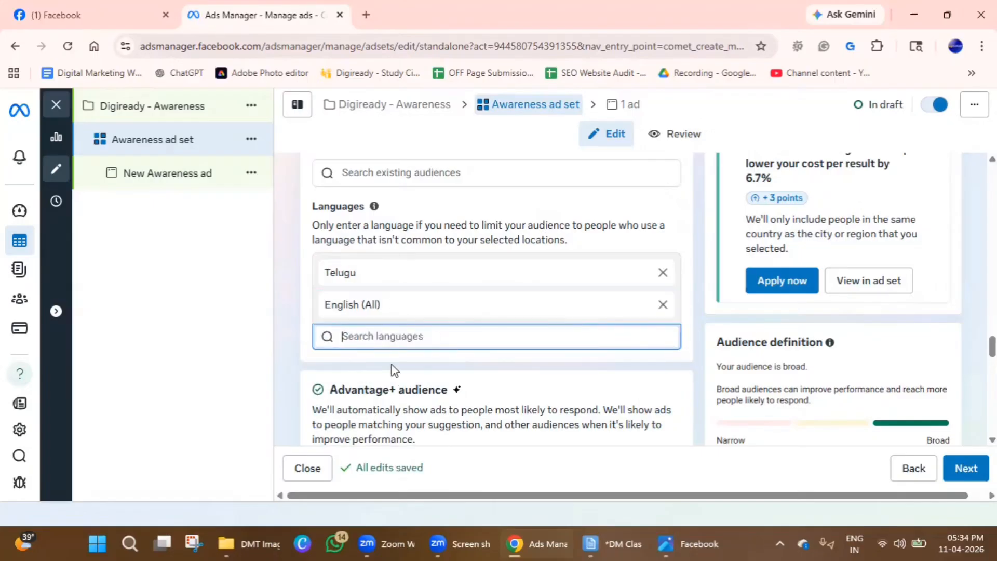
- Compare the age range under Advantage+ audience with the ad set's Minimum age setting and its choices
scroll(429, 334, down, 4)
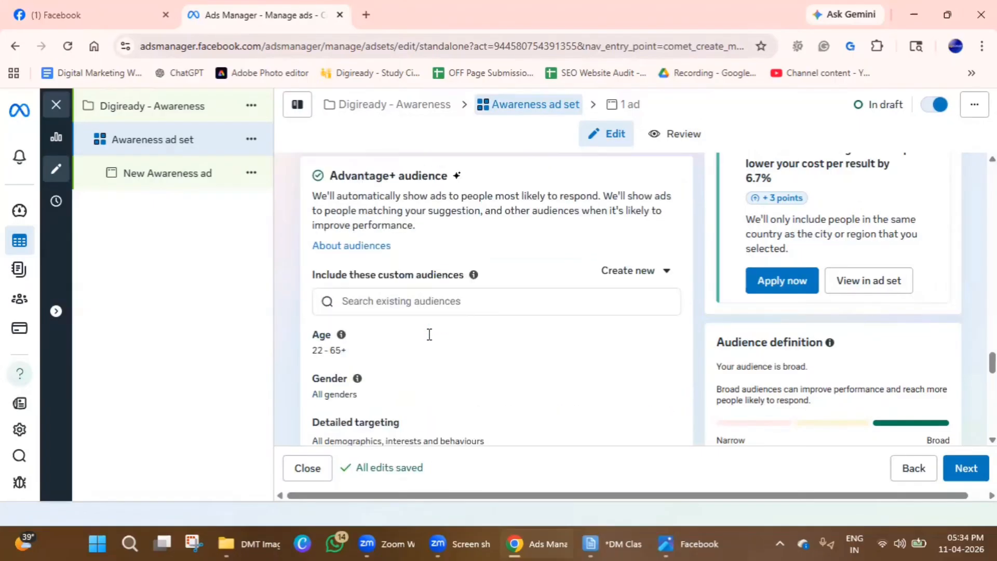
scroll(429, 335, down, 2)
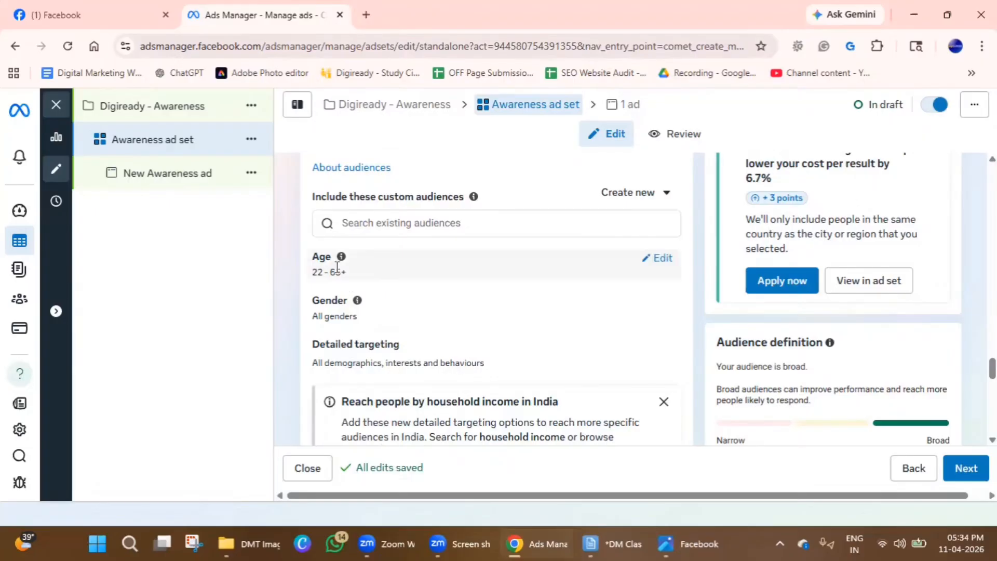
click(434, 294)
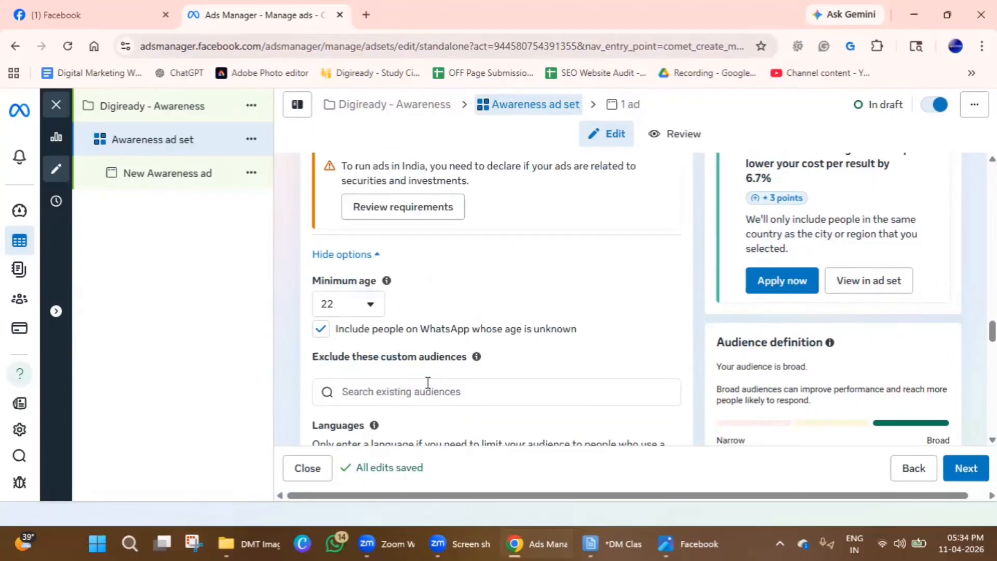
scroll(427, 387, up, 5)
scroll(427, 390, down, 3)
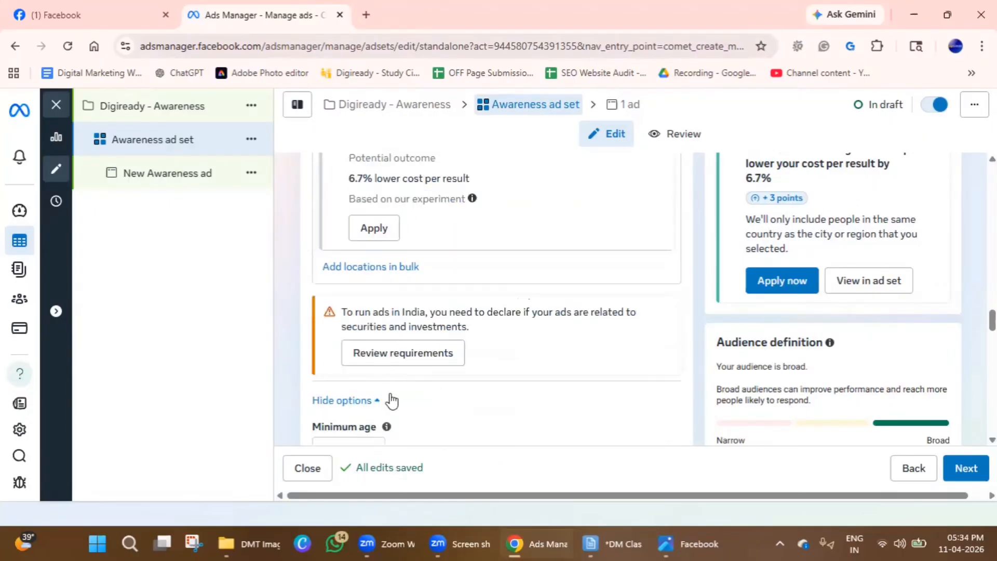
scroll(392, 401, down, 3)
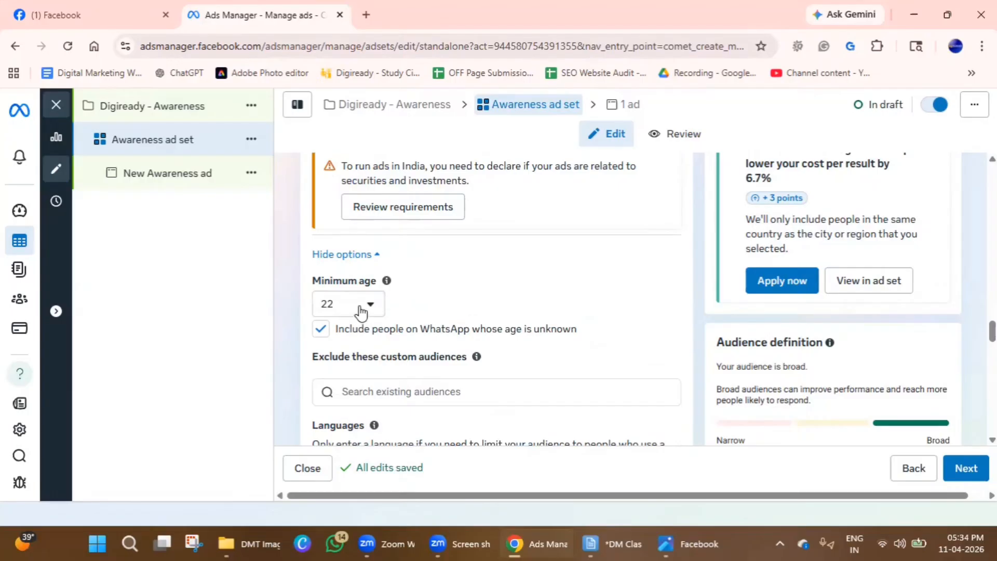
click(360, 308)
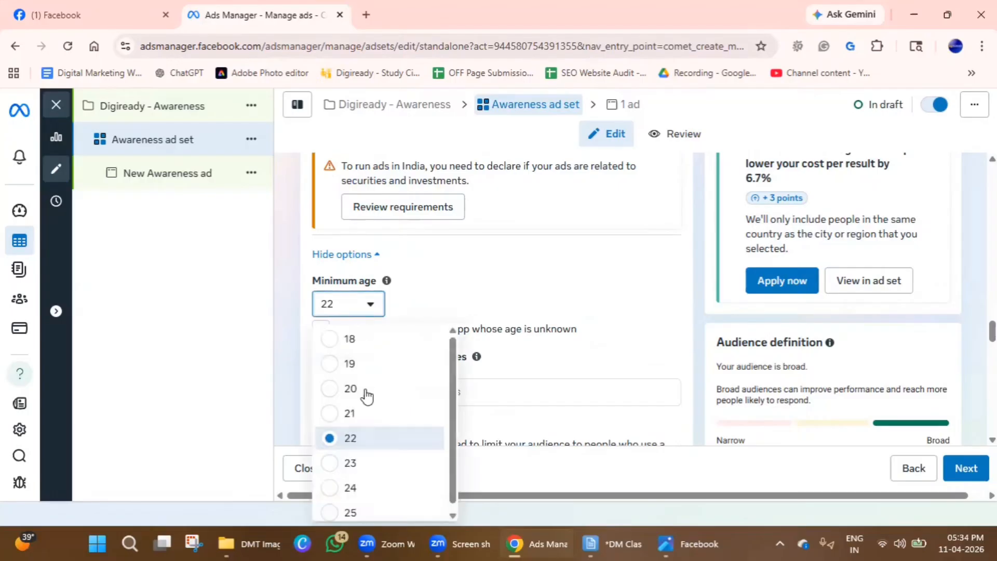
click(458, 301)
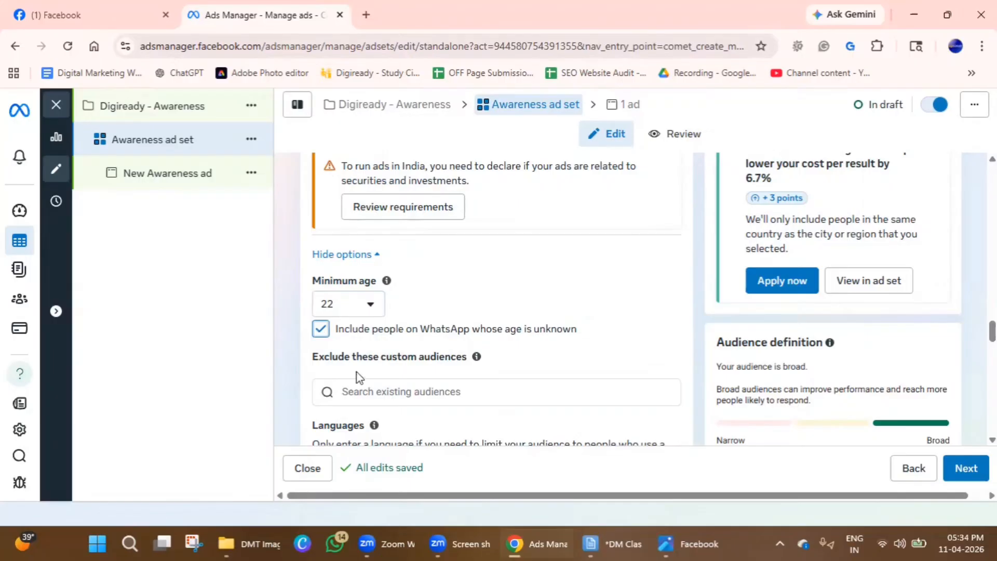
- Toggle the option to include WhatsApp users of unknown age off and on again
click(321, 330)
click(519, 328)
- Set the upper age limit of the Advantage+ audience to 33
scroll(518, 327, down, 10)
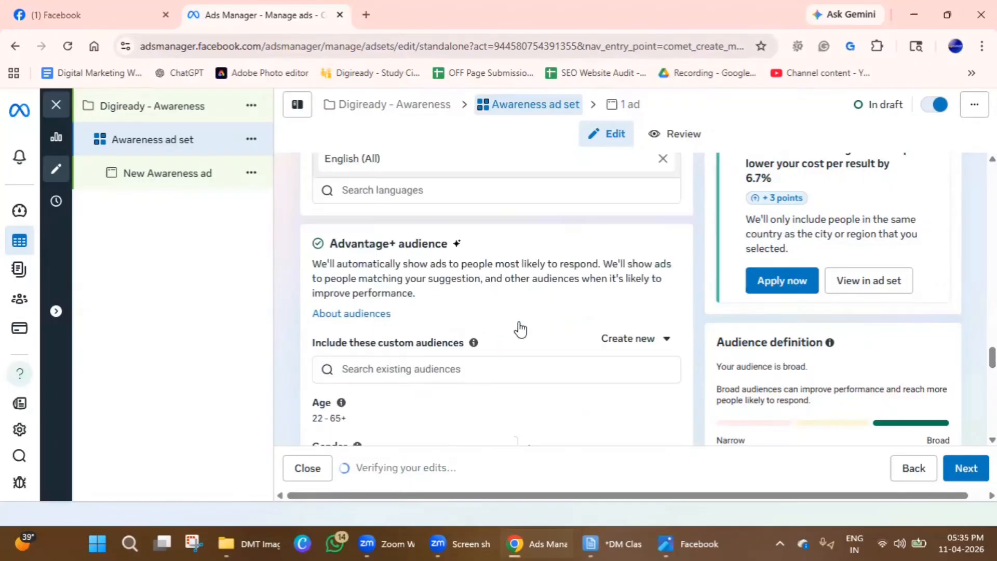
scroll(503, 325, up, 3)
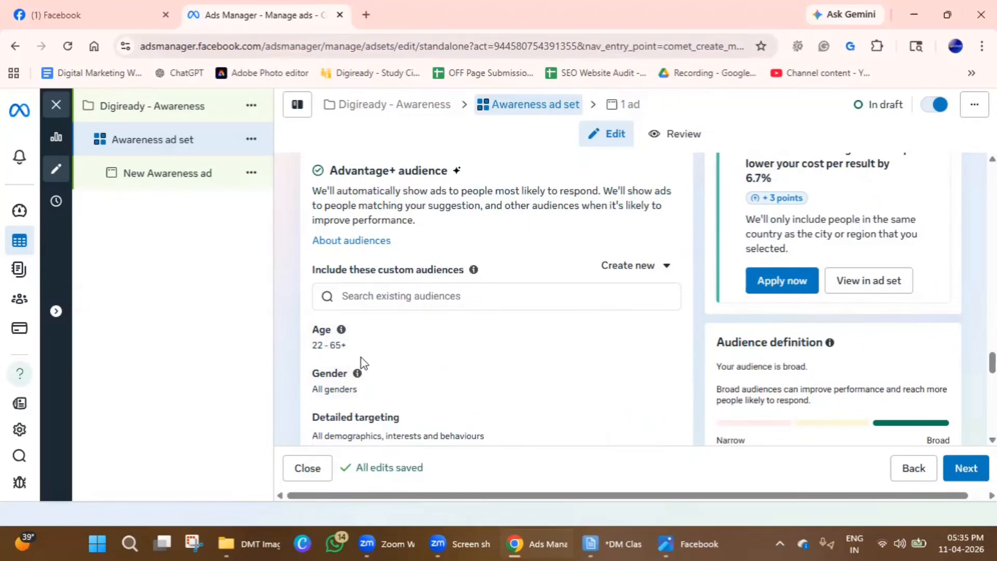
click(655, 333)
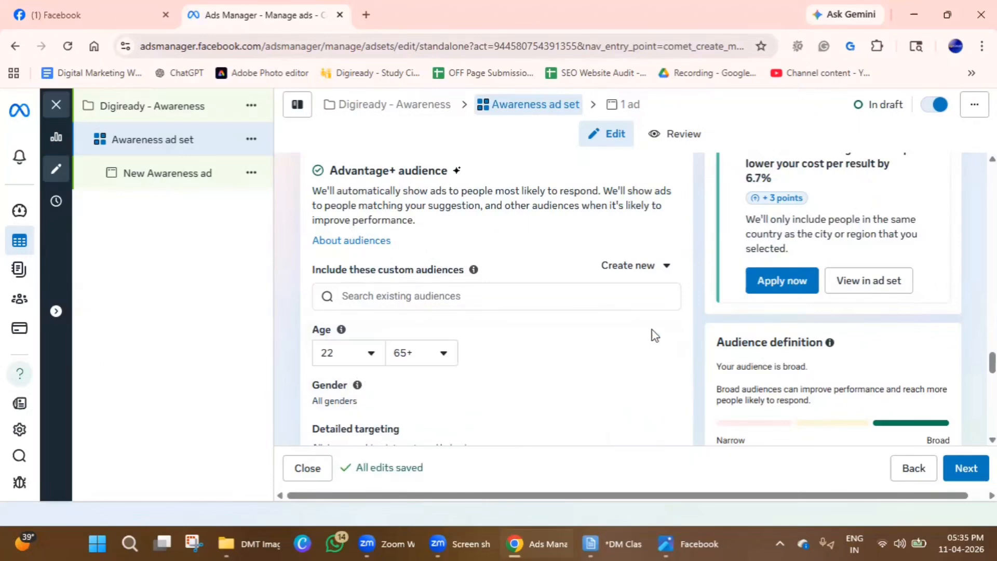
click(411, 358)
scroll(423, 229, up, 10)
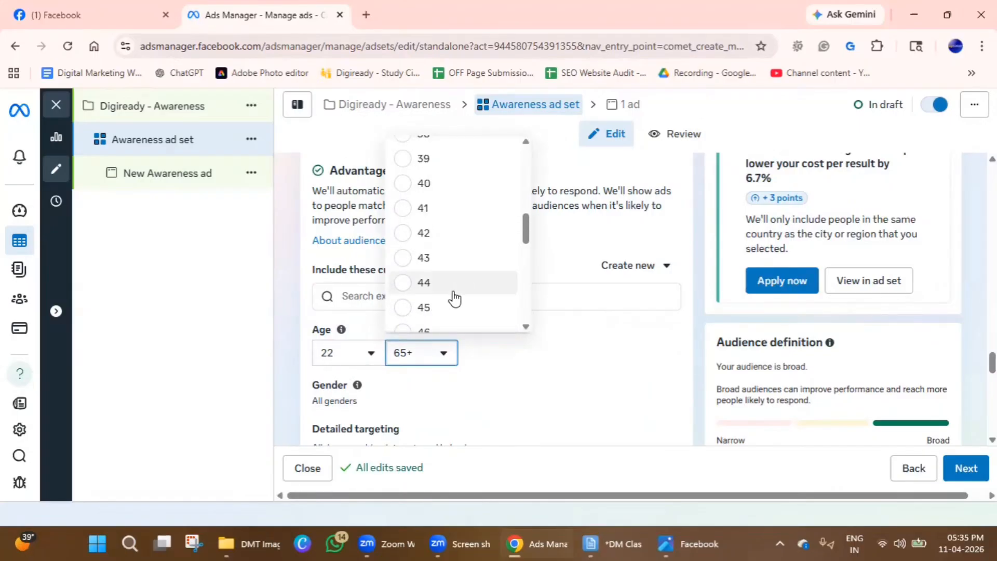
scroll(452, 293, up, 8)
scroll(454, 297, up, 1)
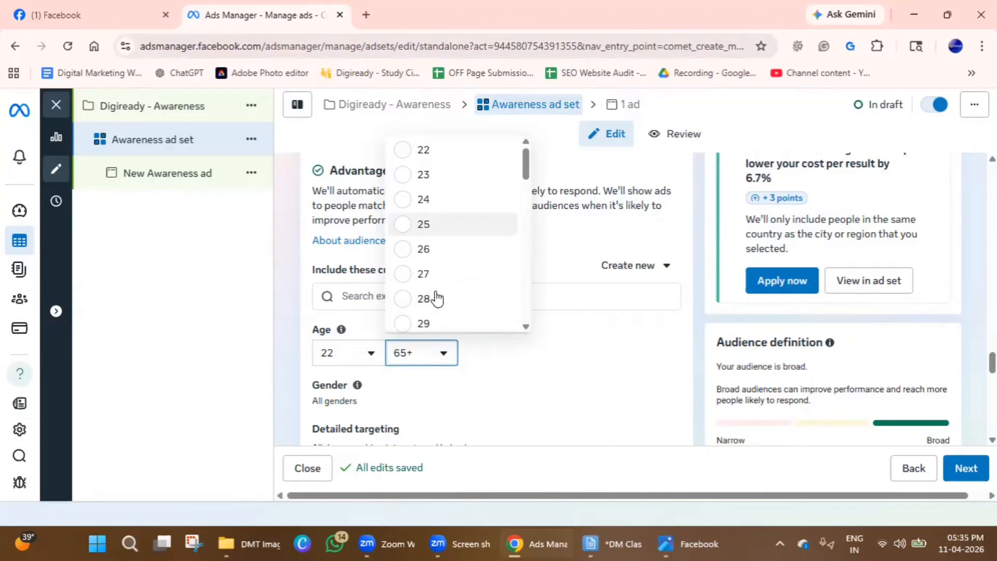
scroll(436, 293, down, 4)
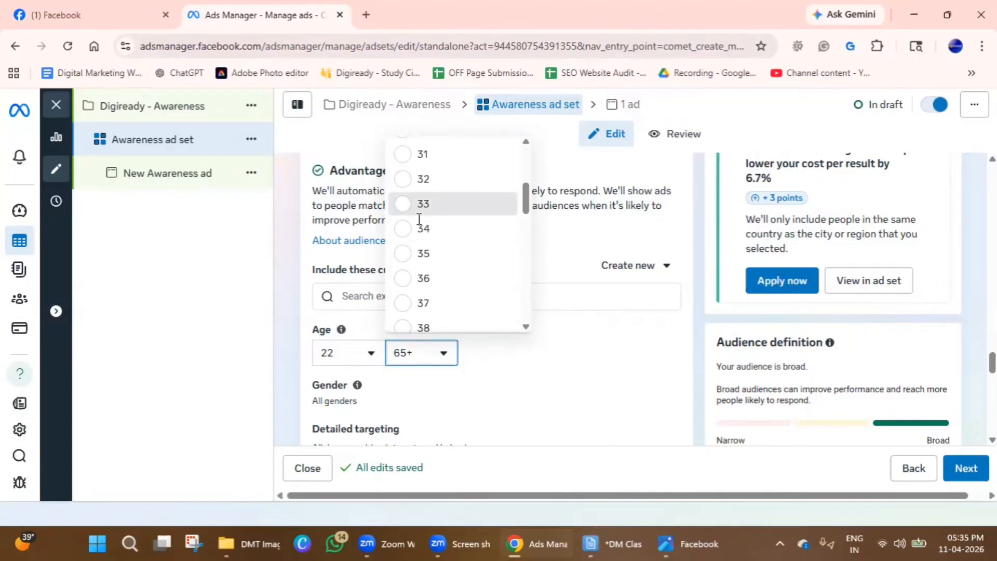
click(321, 371)
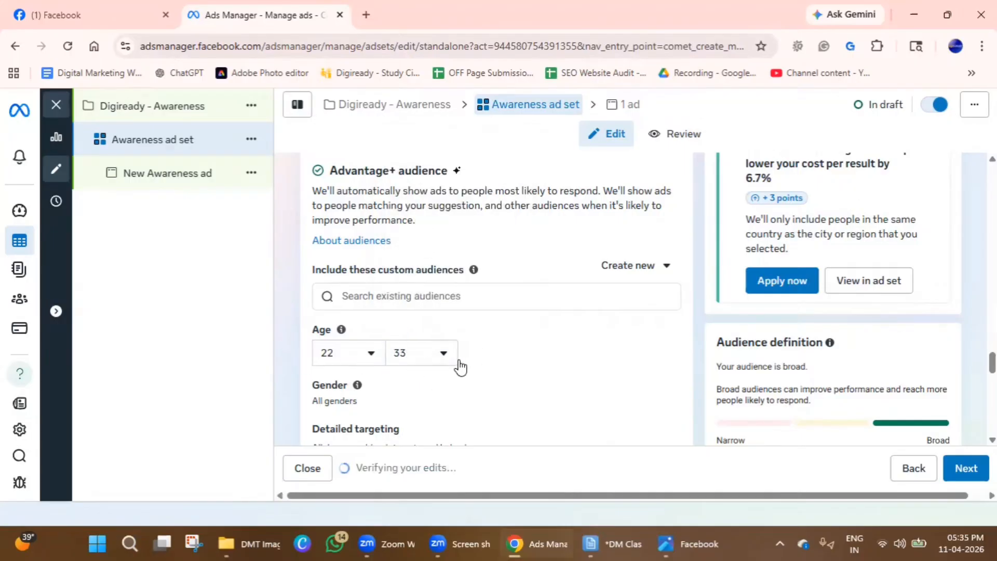
- Open the Advantage+ audience's gender and detailed targeting for editing, and dismiss the notice about household income in India
scroll(460, 364, down, 3)
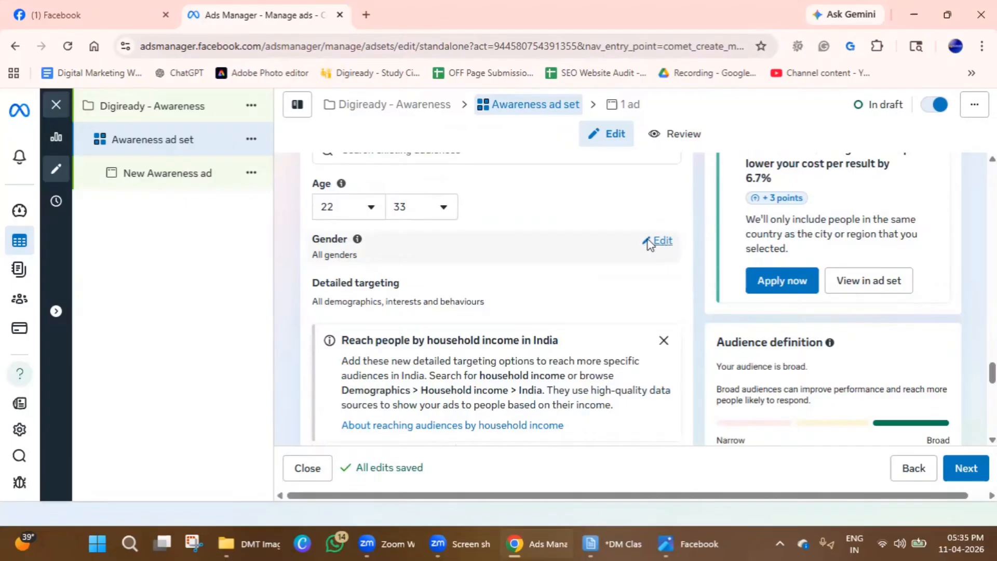
click(653, 242)
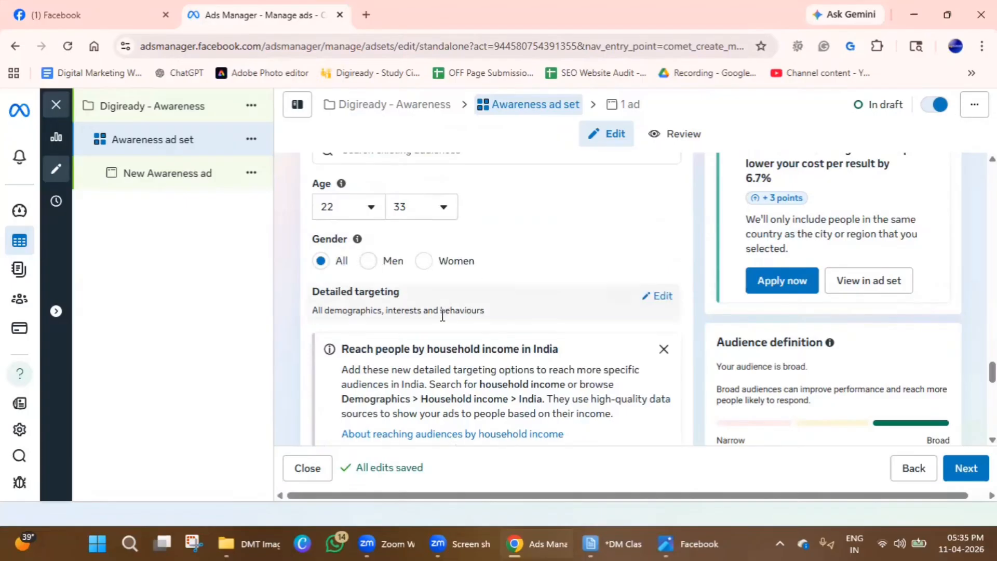
click(669, 298)
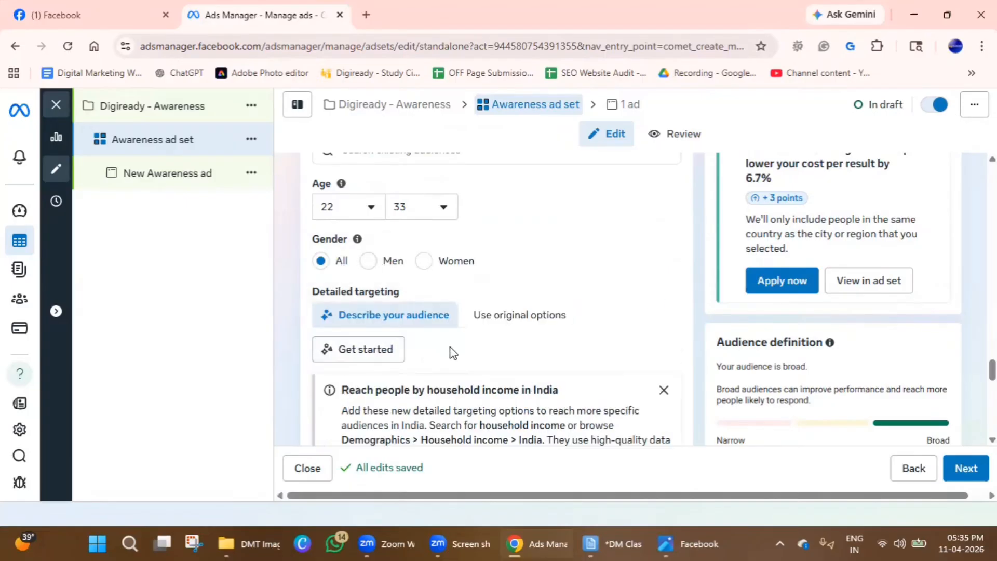
scroll(450, 351, down, 4)
scroll(451, 352, up, 3)
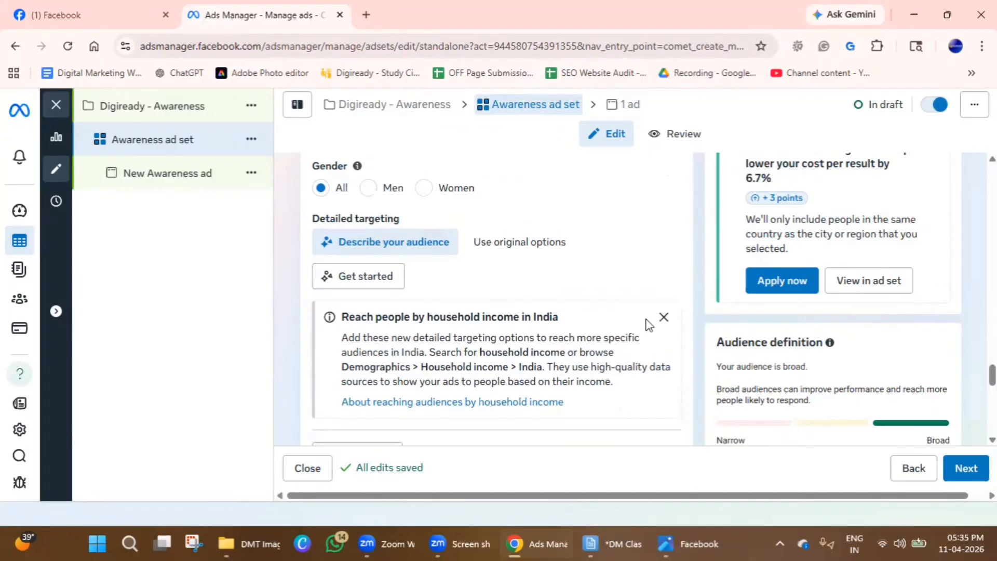
click(662, 318)
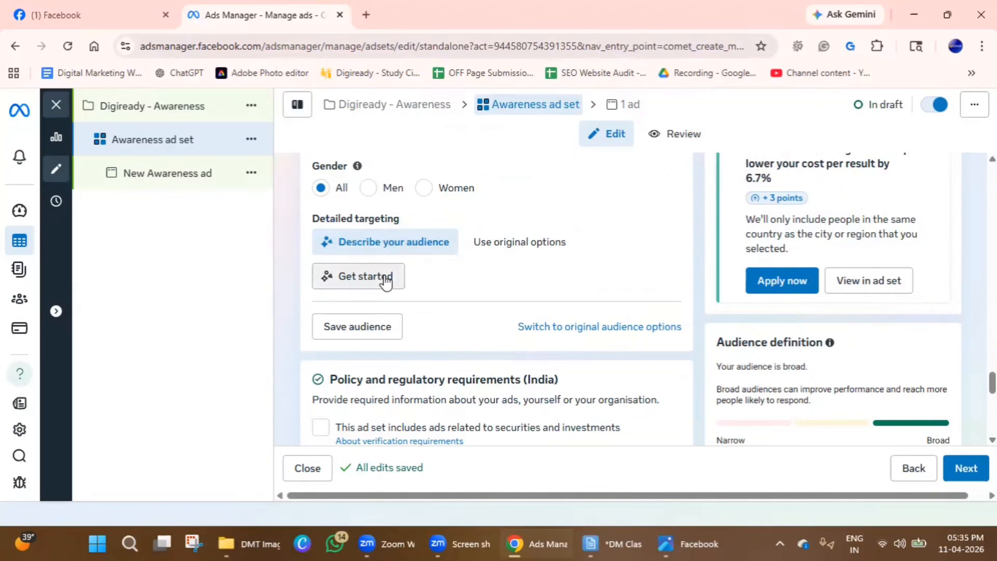
- Switch detailed targeting to the original options and browse the demographics down to the Education categories
click(491, 247)
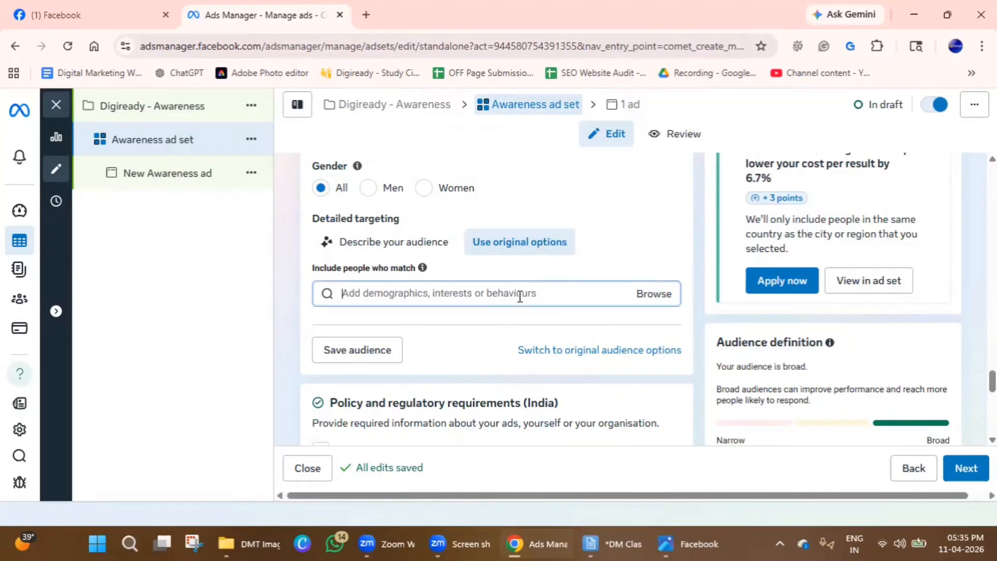
click(658, 296)
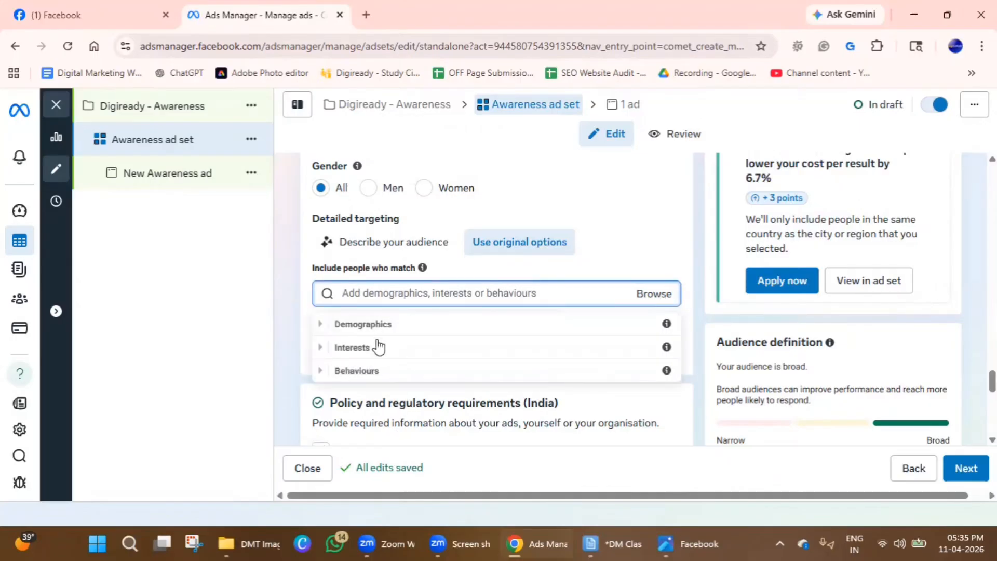
click(320, 325)
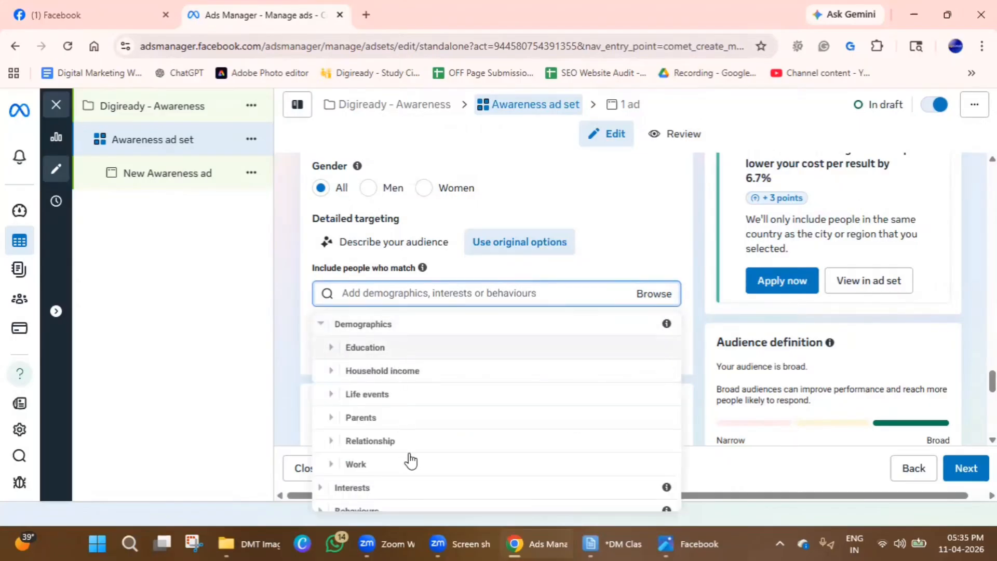
click(329, 349)
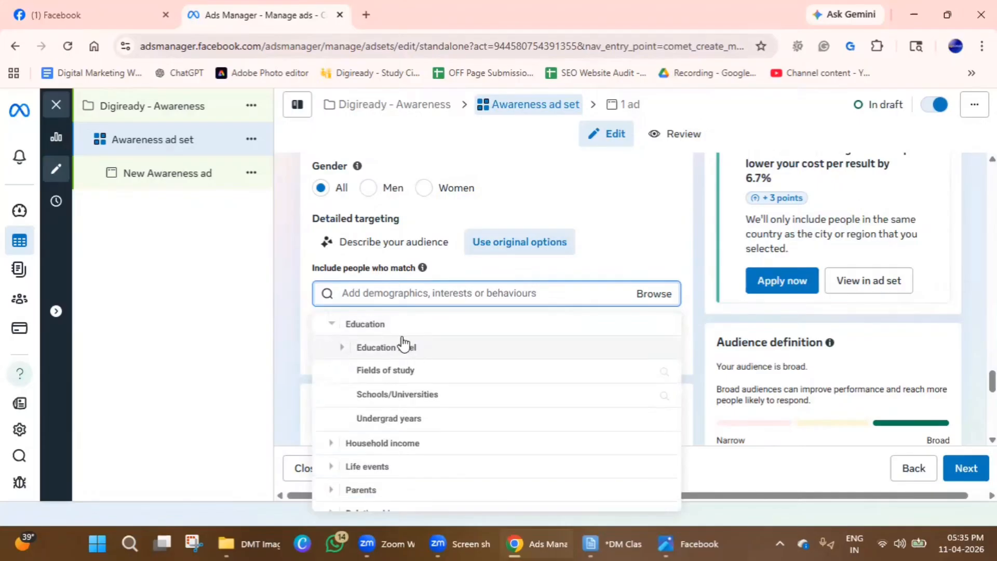
- Try to include the At university education level in the detailed targeting
click(342, 350)
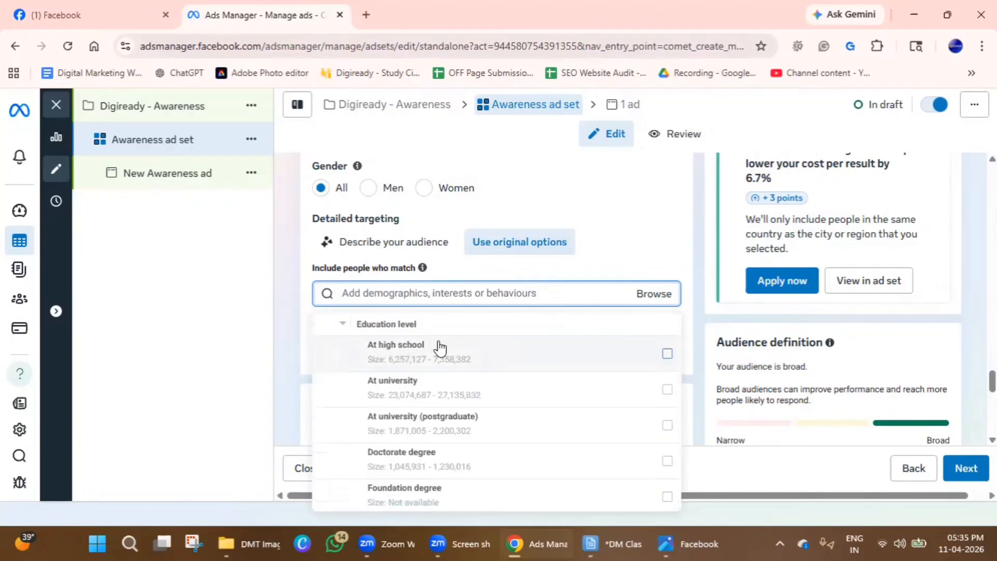
mouse_move(436, 409)
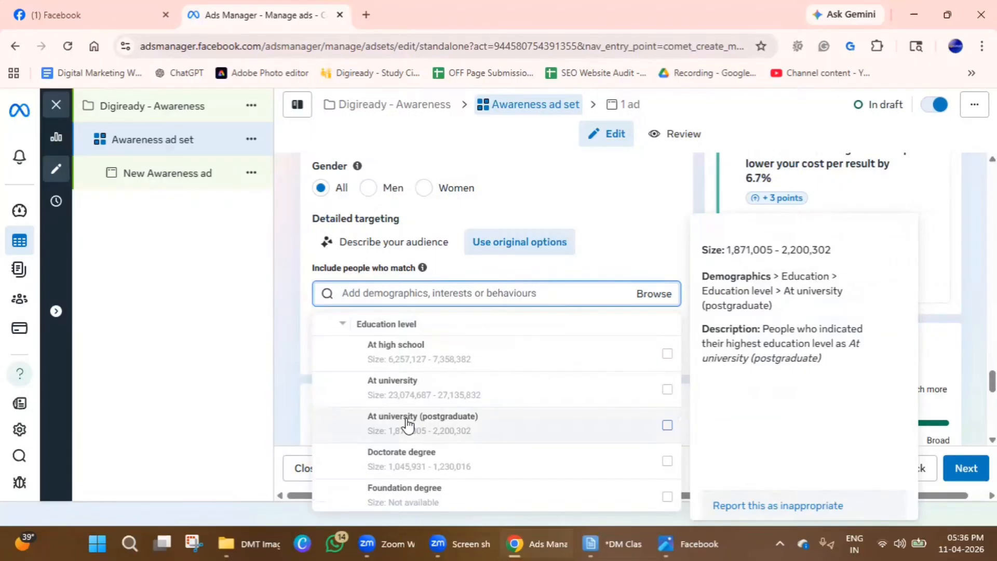
scroll(570, 460, up, 2)
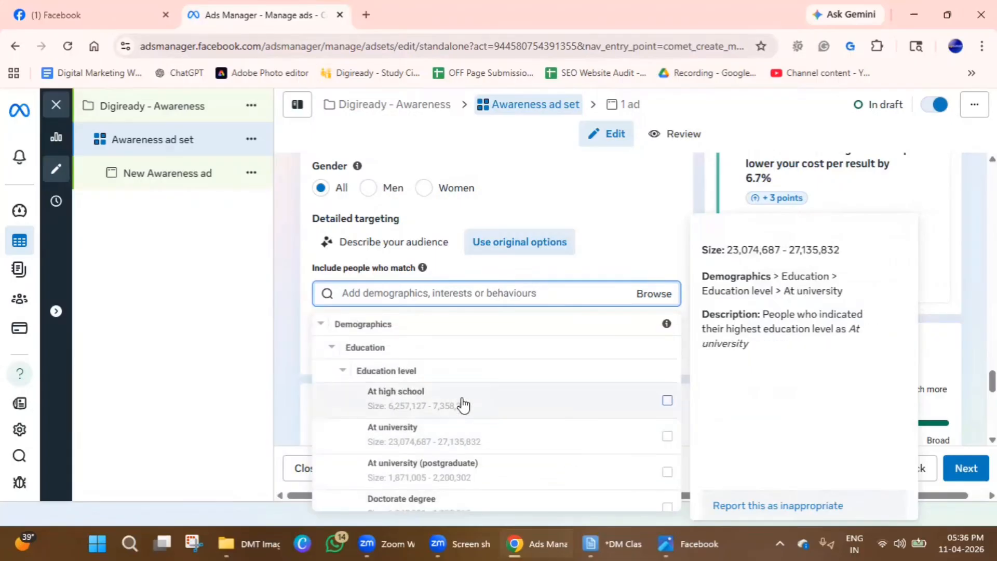
scroll(465, 438, down, 2)
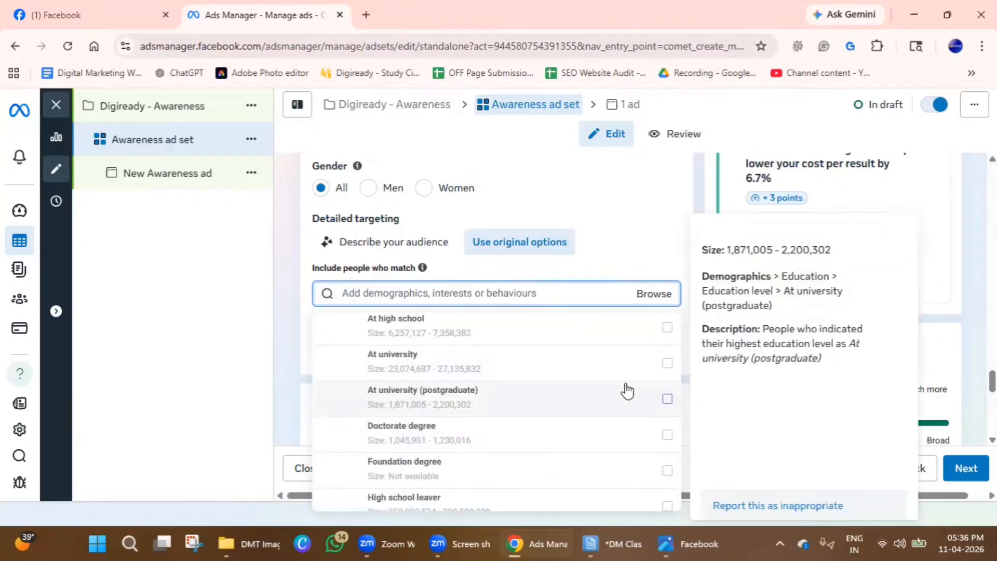
click(667, 363)
scroll(459, 427, down, 5)
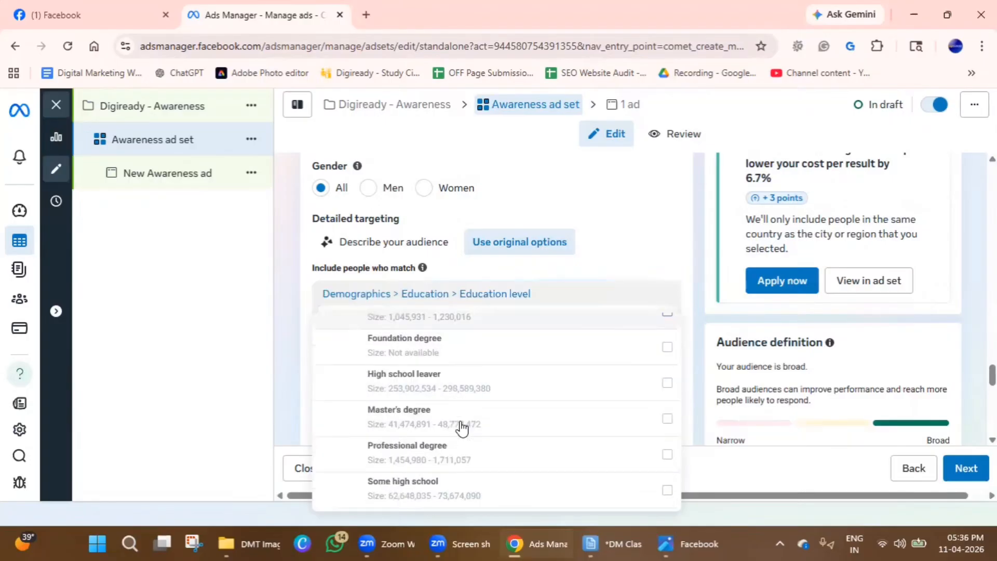
- Search the fields of study for marketing and add Marketing and Online-Marketing to the detailed targeting
scroll(457, 429, down, 3)
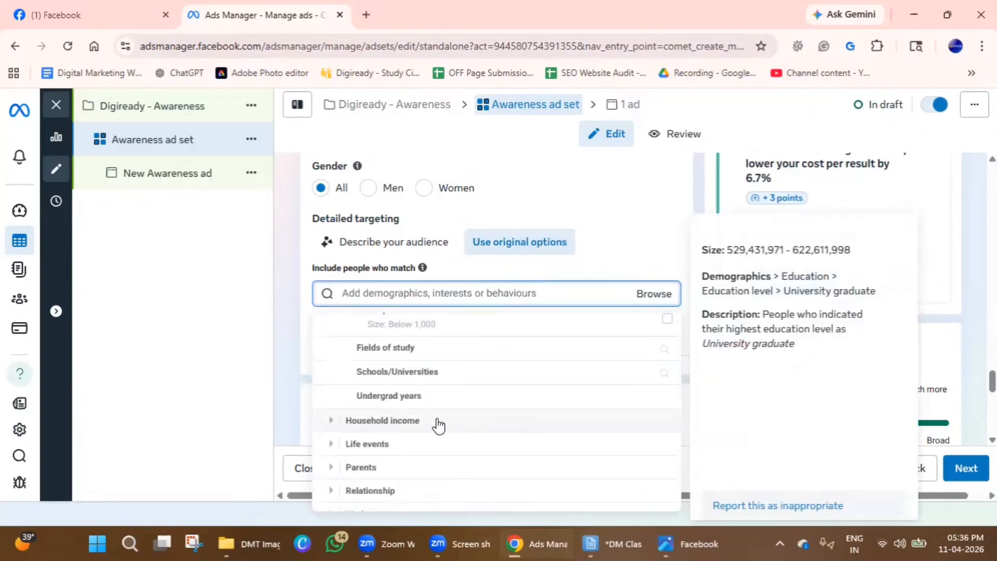
click(378, 349)
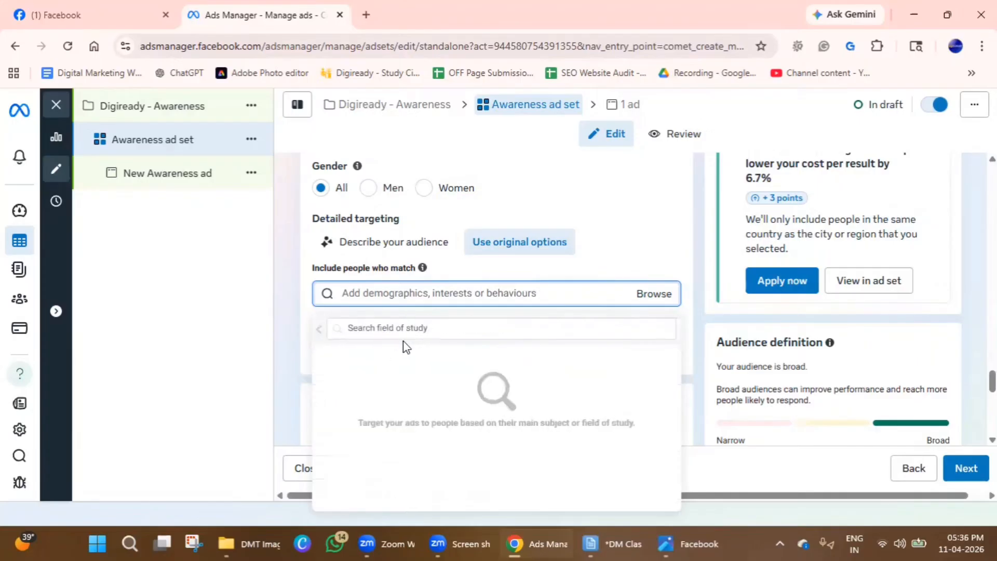
click(404, 327)
text(mar)
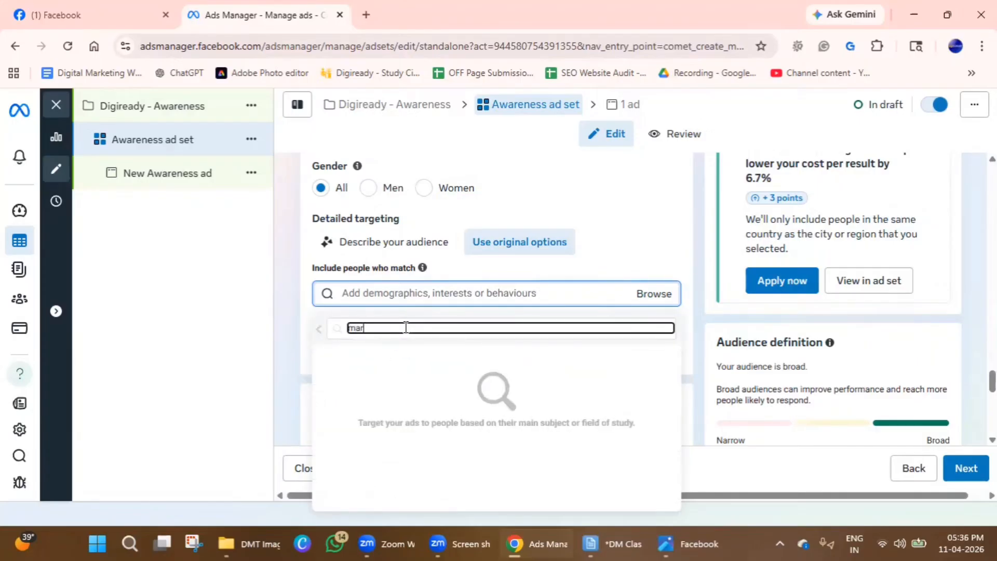
text(keting)
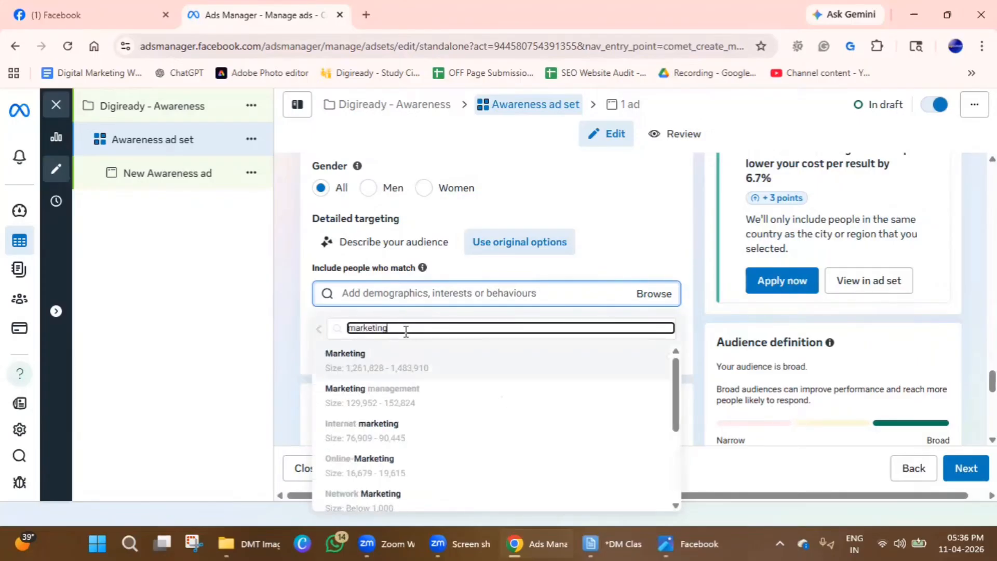
double_click(405, 370)
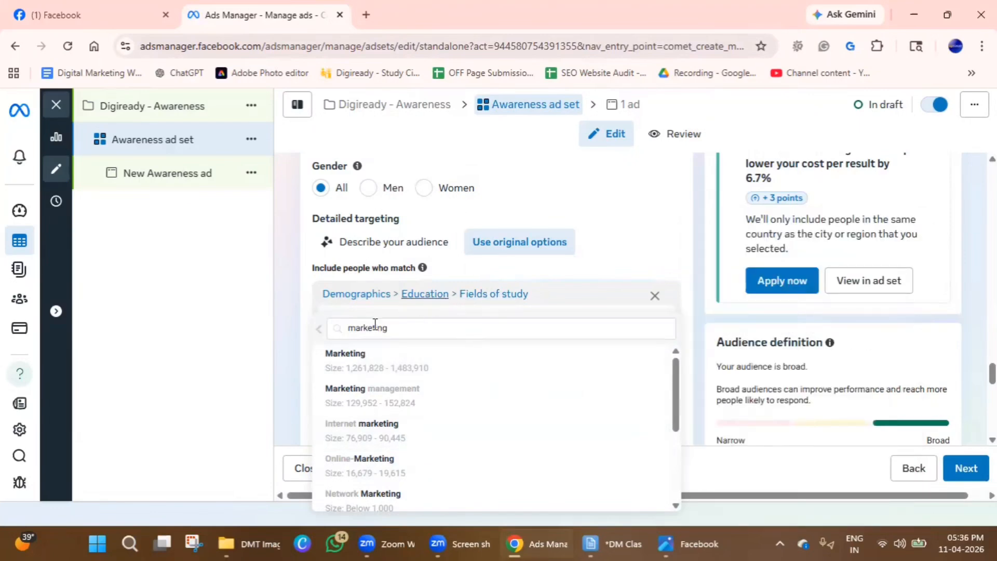
- Search the fields of study for digital marketing and add Digital Marketing Strategist
double_click(399, 328)
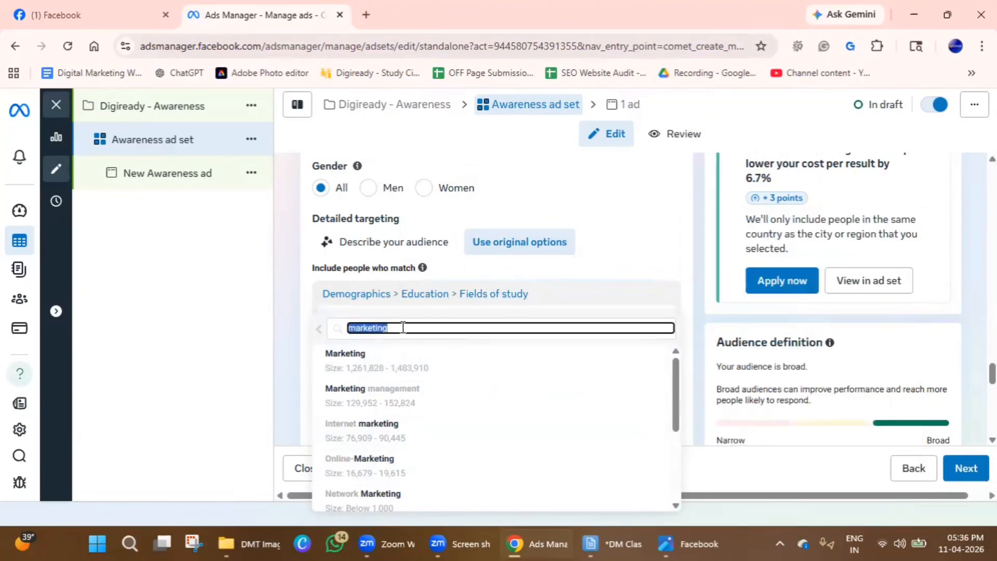
text(digital mar)
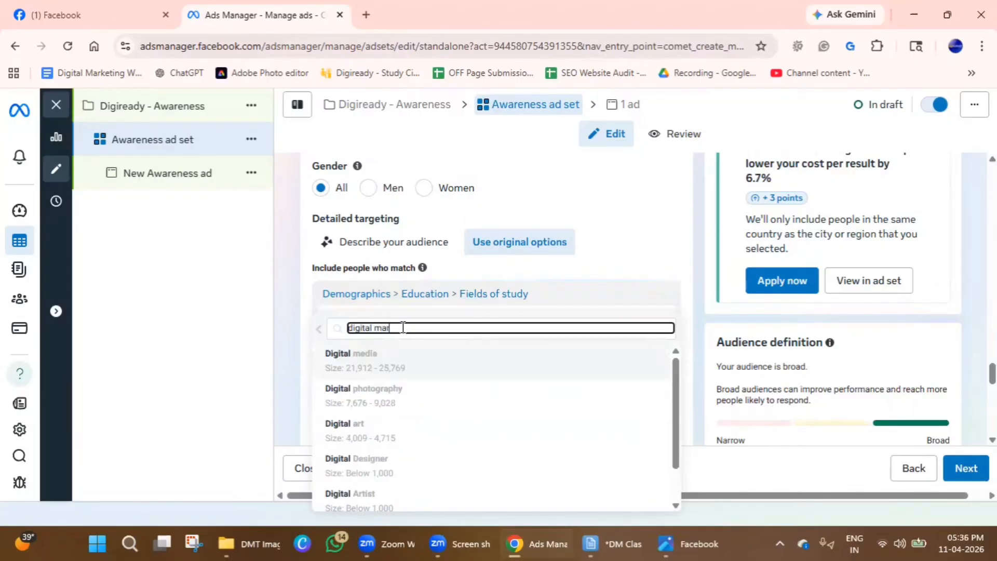
text(keting)
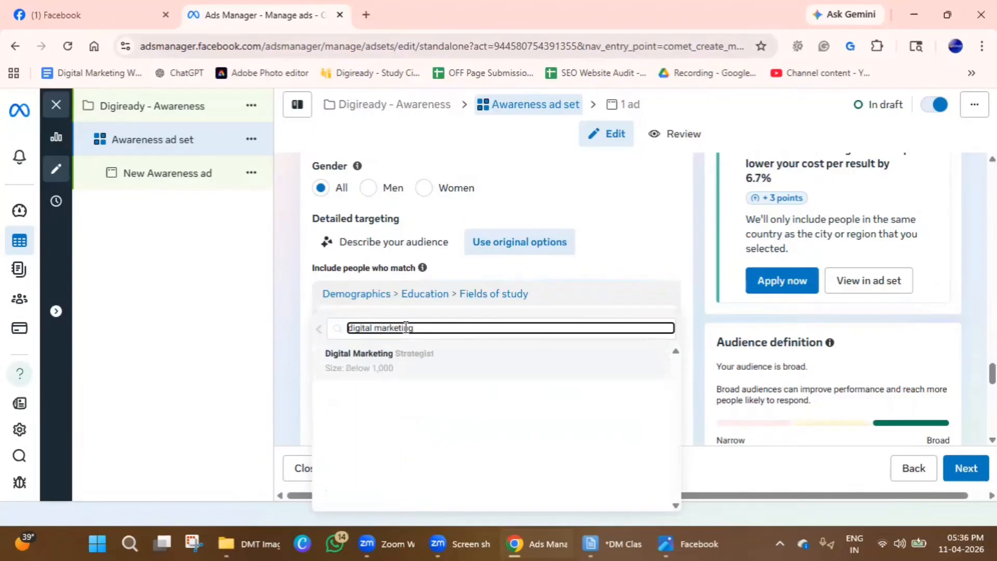
mouse_move(404, 370)
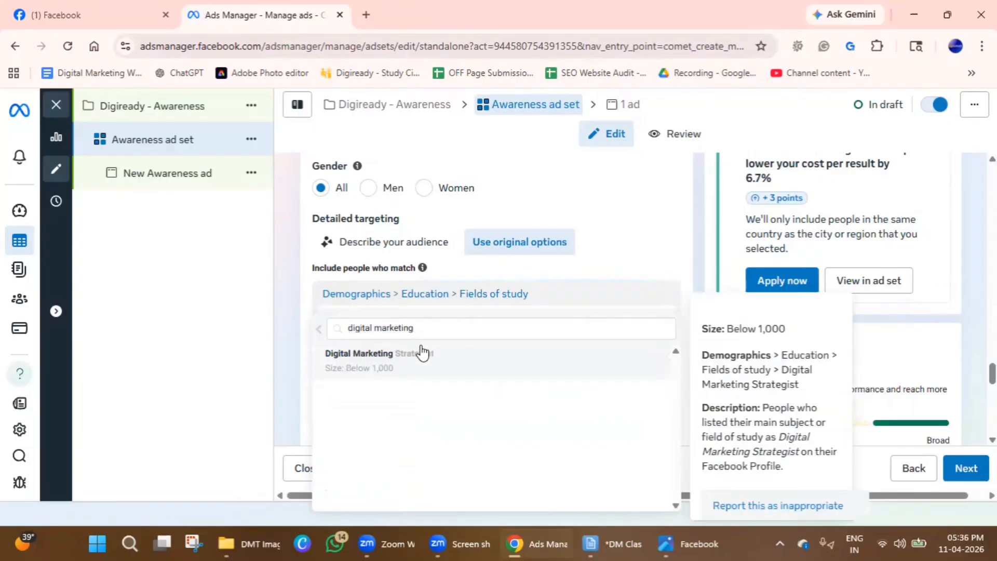
- Search the fields of study for mba and add MBA Marketing to the detailed targeting
triple_click(435, 332)
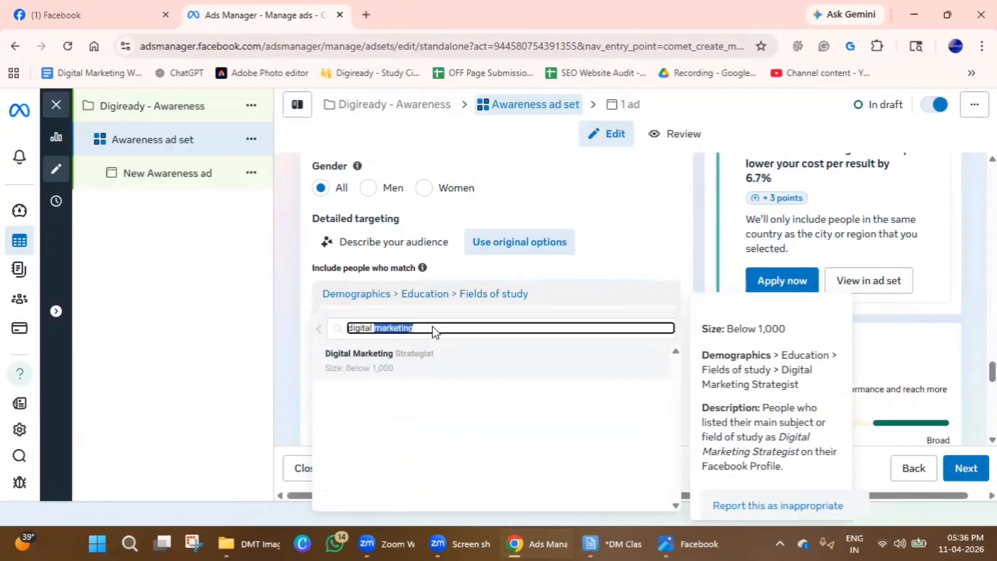
text(mba)
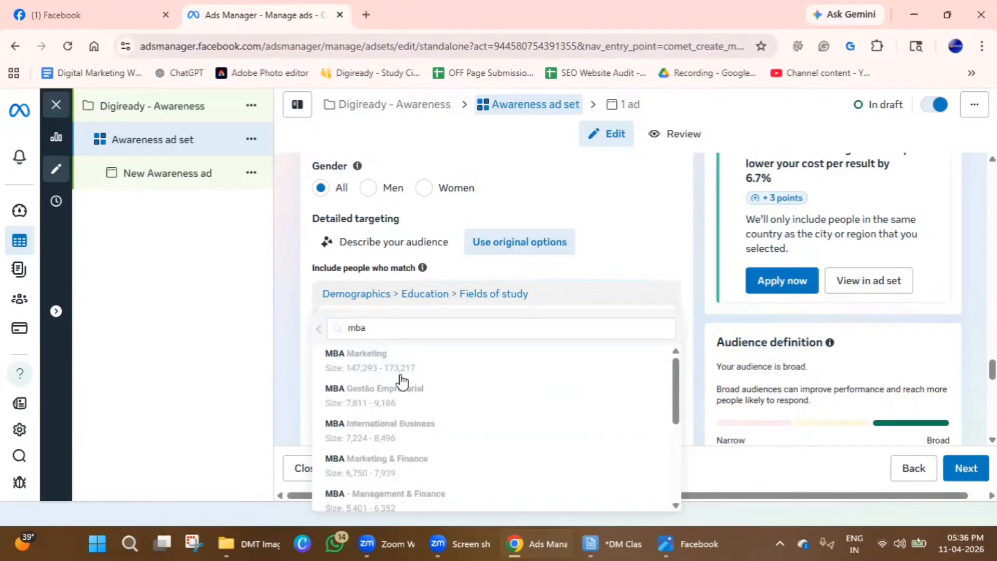
click(220, 371)
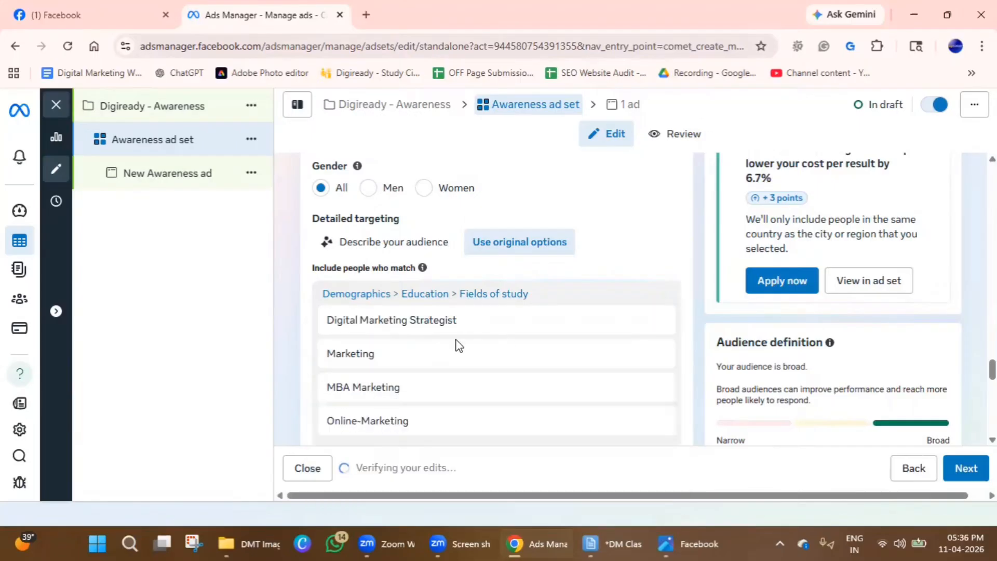
- Browse the demographics for detailed targeting and examine the household income brackets for India
scroll(376, 384, down, 3)
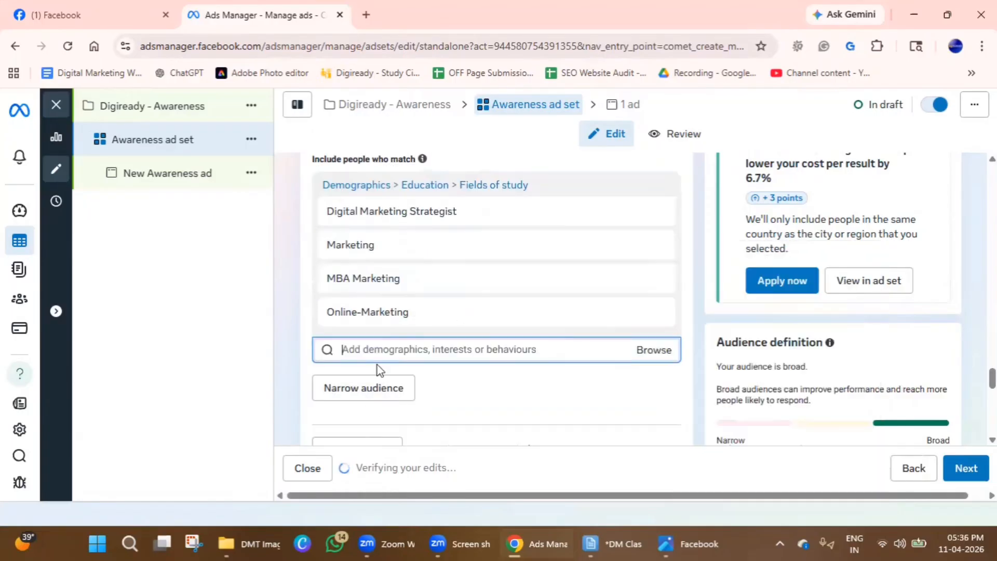
click(498, 307)
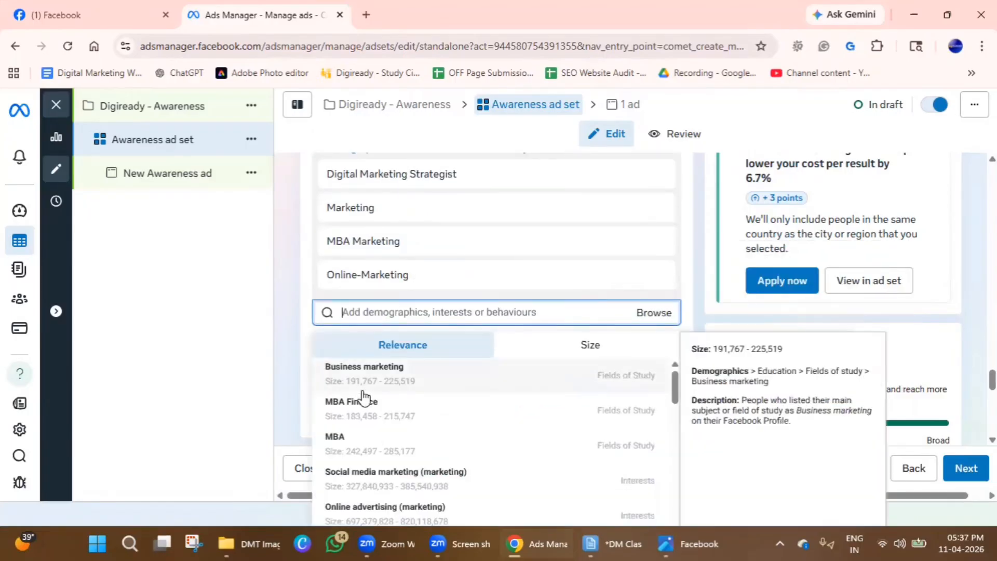
click(653, 313)
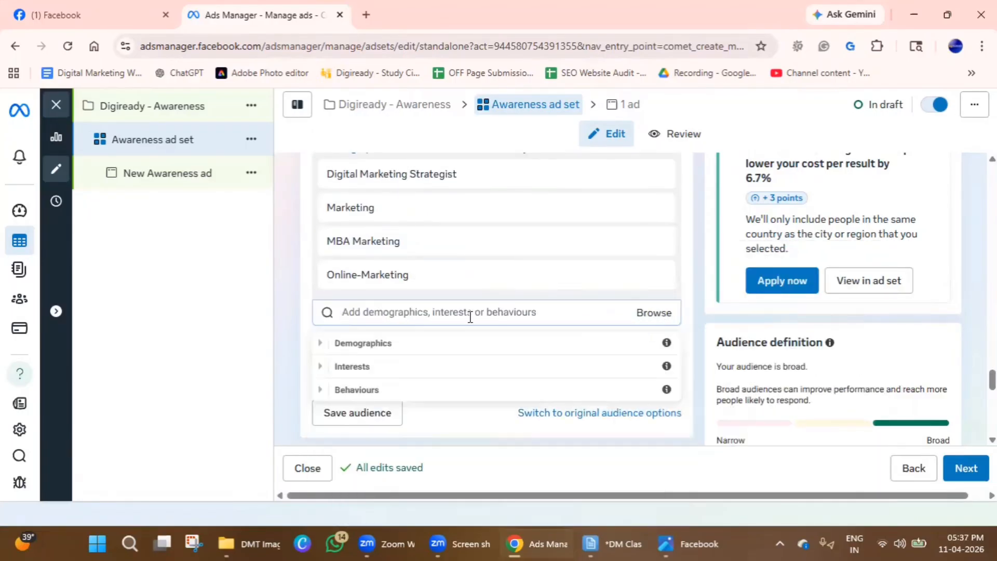
click(320, 345)
scroll(380, 410, down, 1)
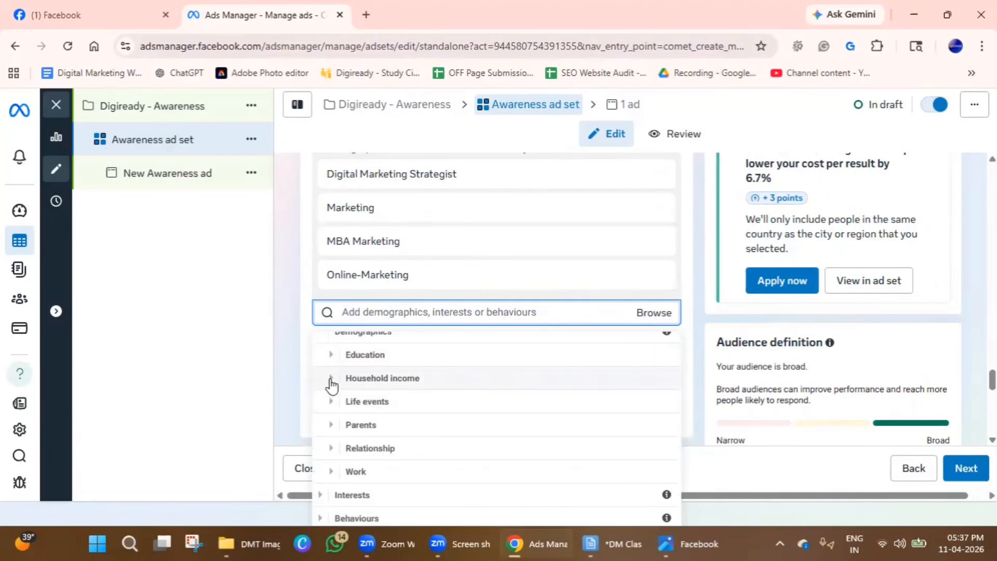
click(332, 385)
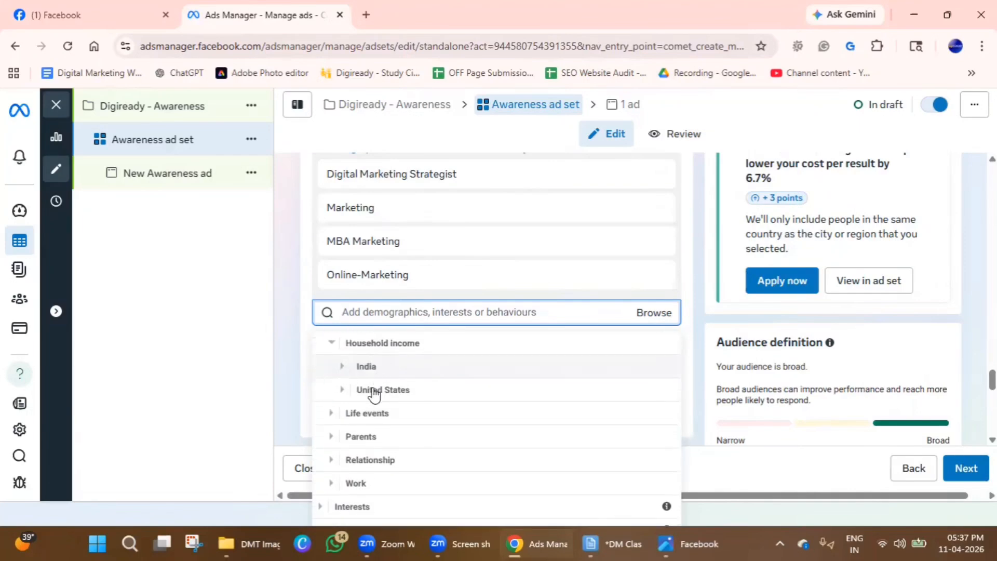
click(346, 368)
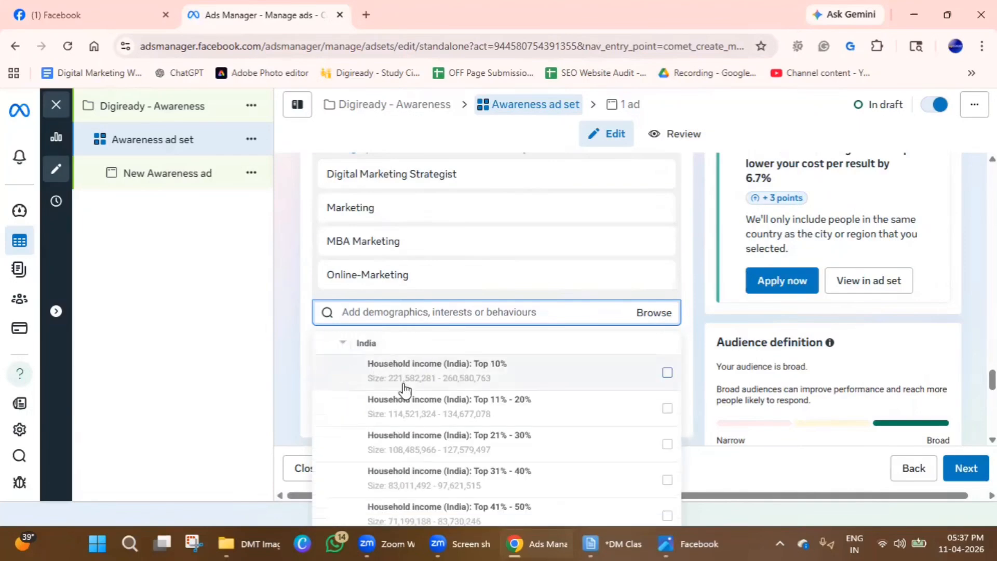
click(340, 344)
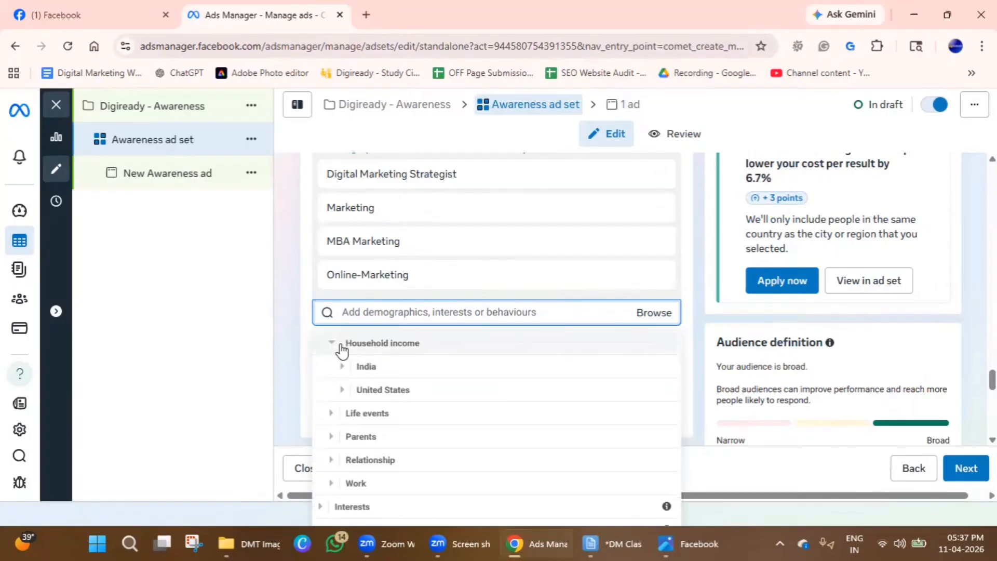
- Examine the Life events demographics, including the date of birth, new job, engagement and newlywed options
click(333, 414)
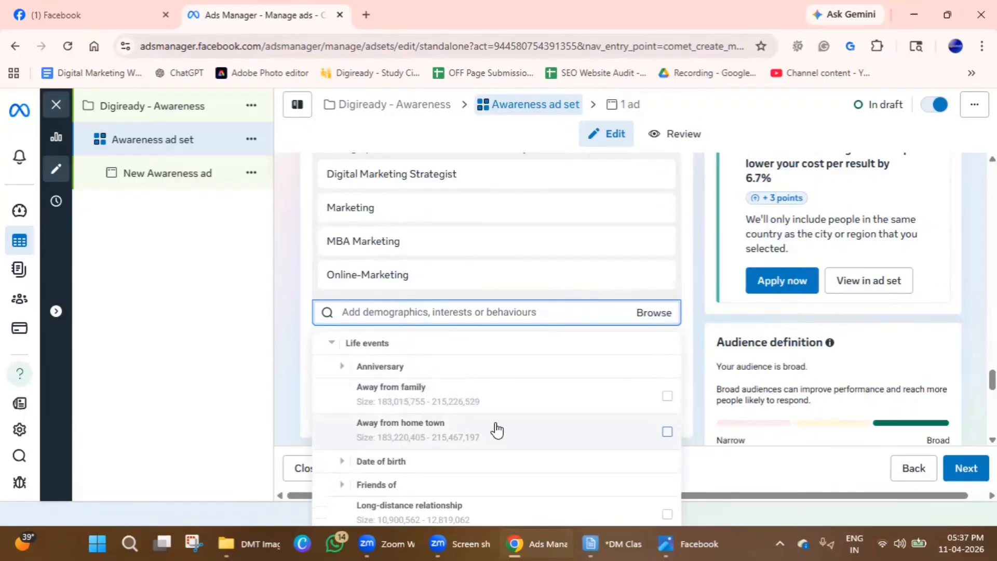
mouse_move(496, 430)
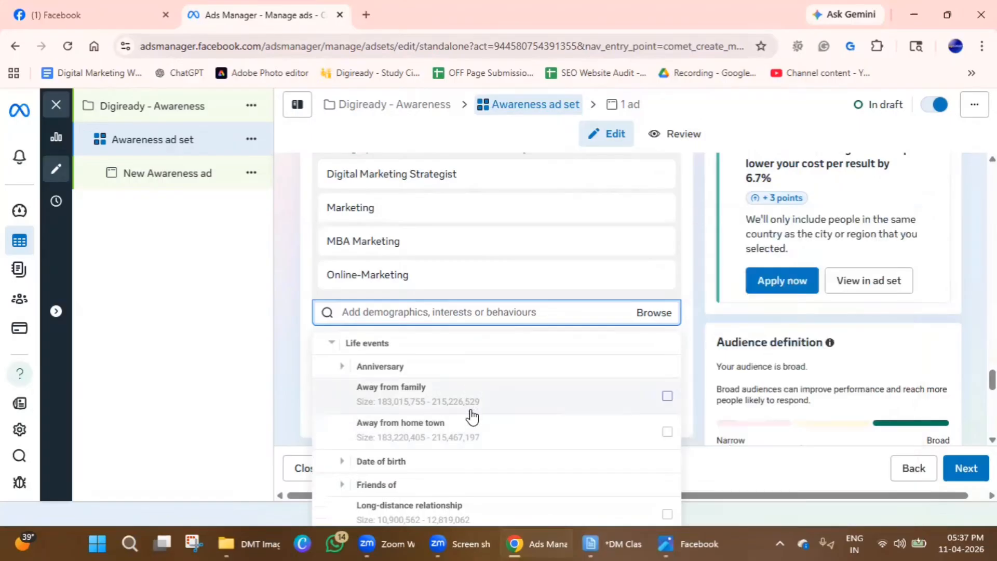
scroll(470, 415, down, 1)
click(342, 390)
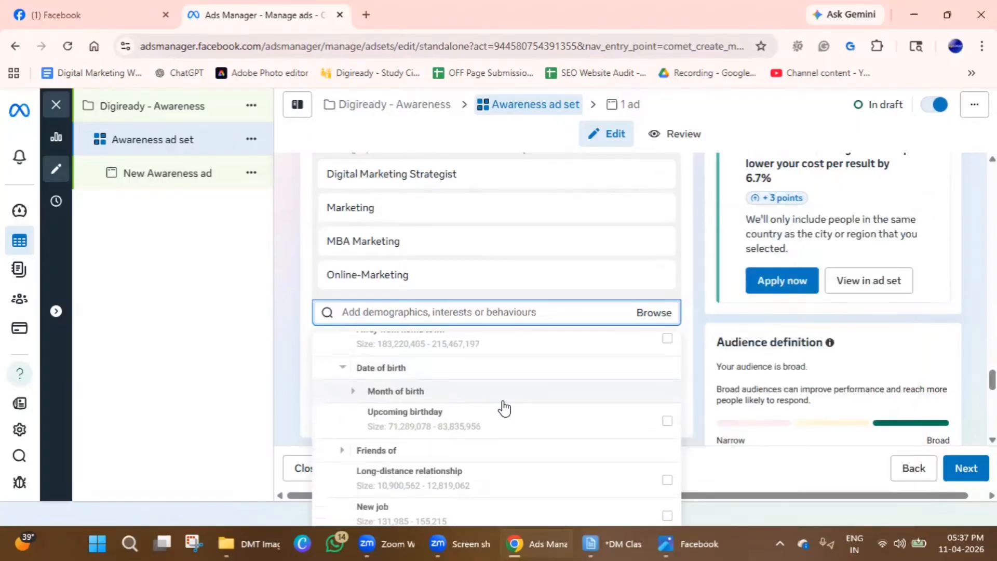
mouse_move(528, 438)
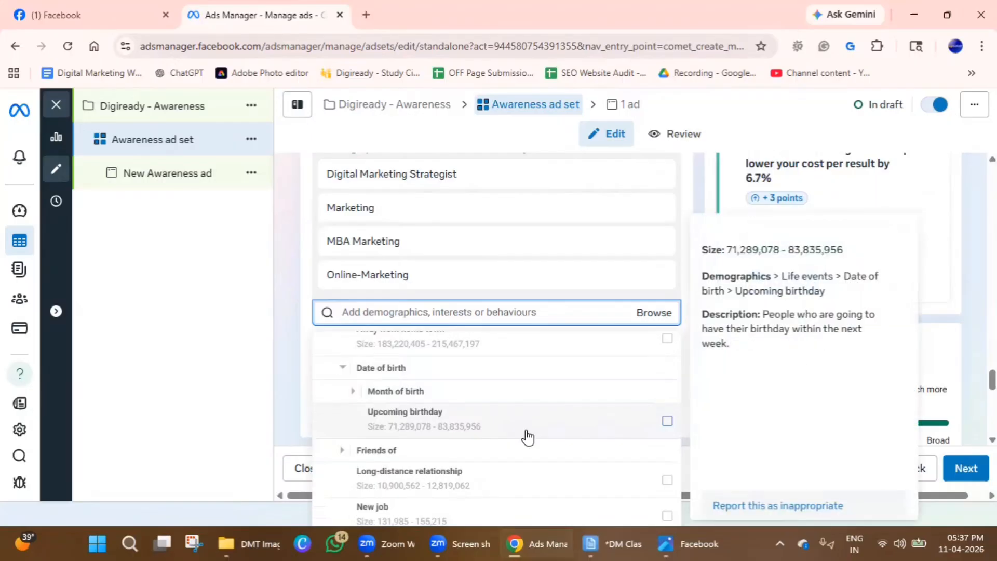
scroll(462, 457, down, 1)
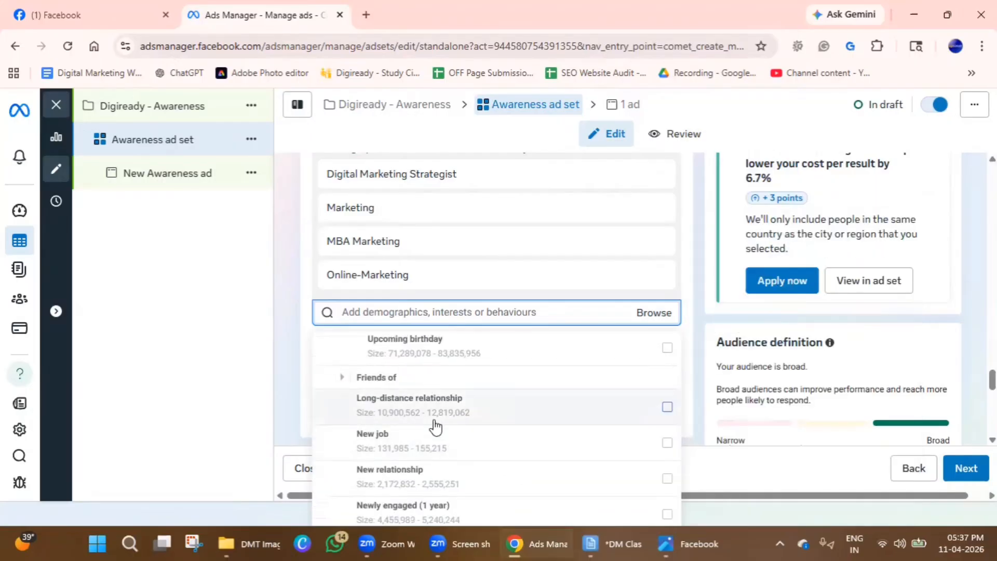
scroll(452, 431, down, 2)
scroll(384, 438, up, 2)
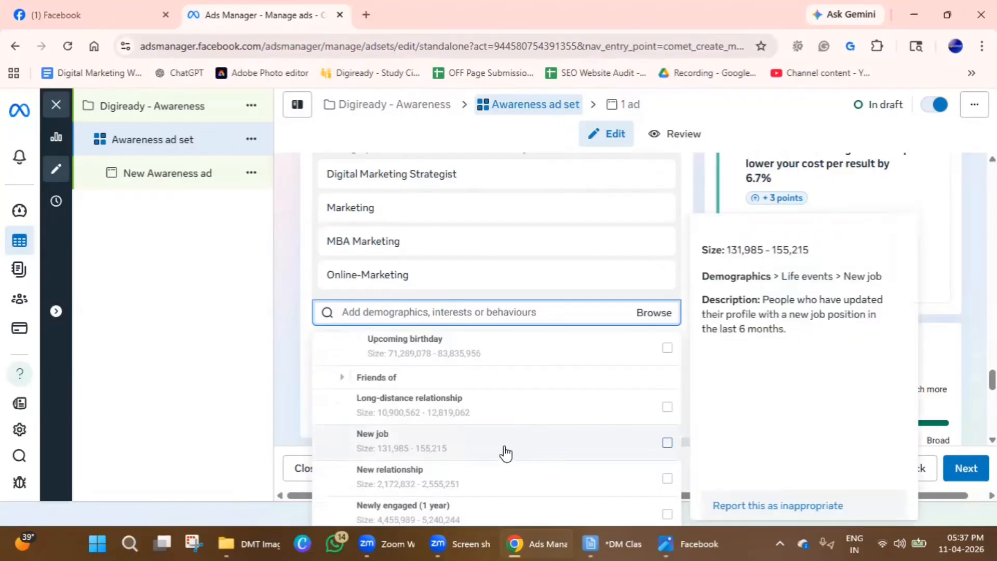
scroll(519, 456, down, 1)
mouse_move(515, 414)
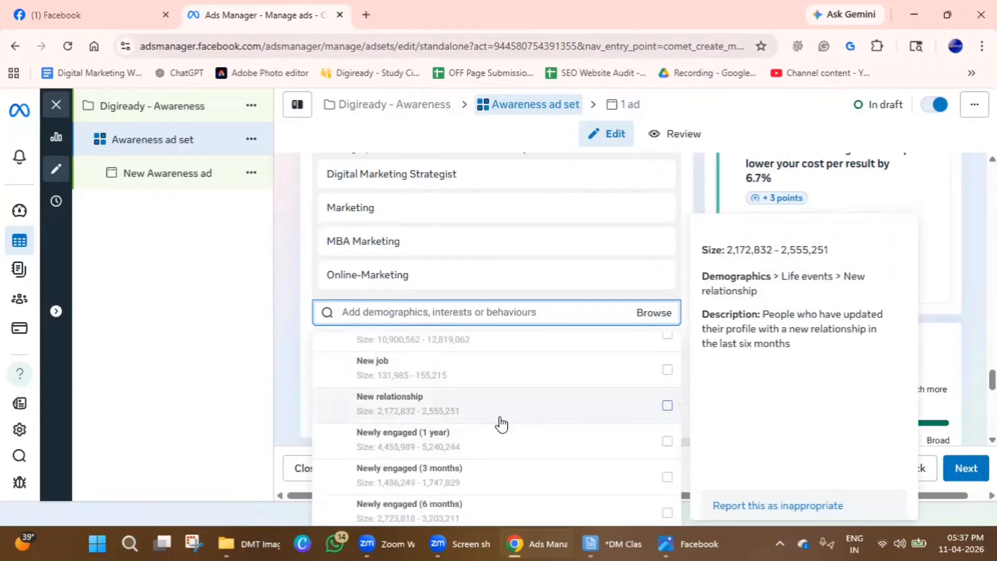
scroll(485, 437, down, 2)
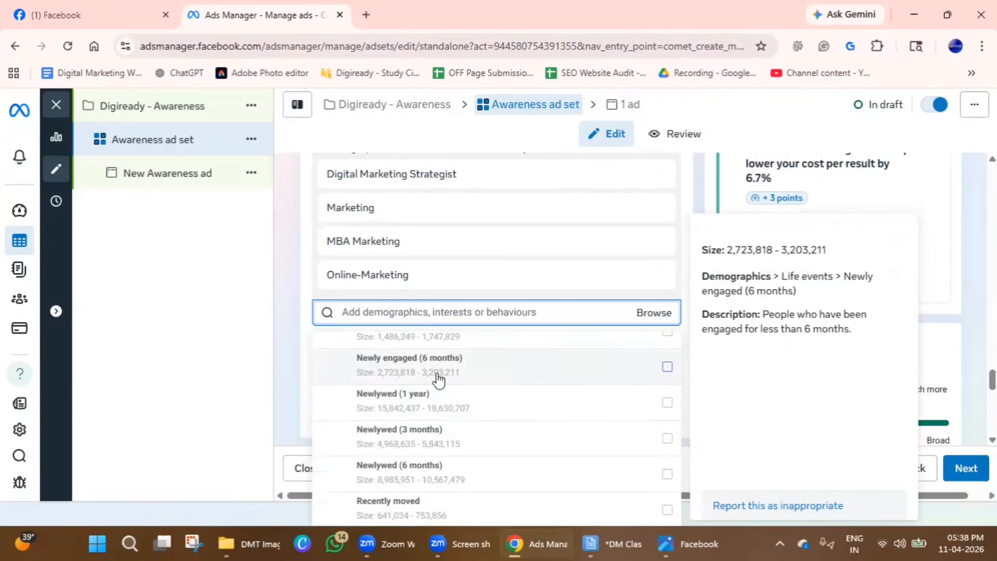
scroll(528, 465, down, 2)
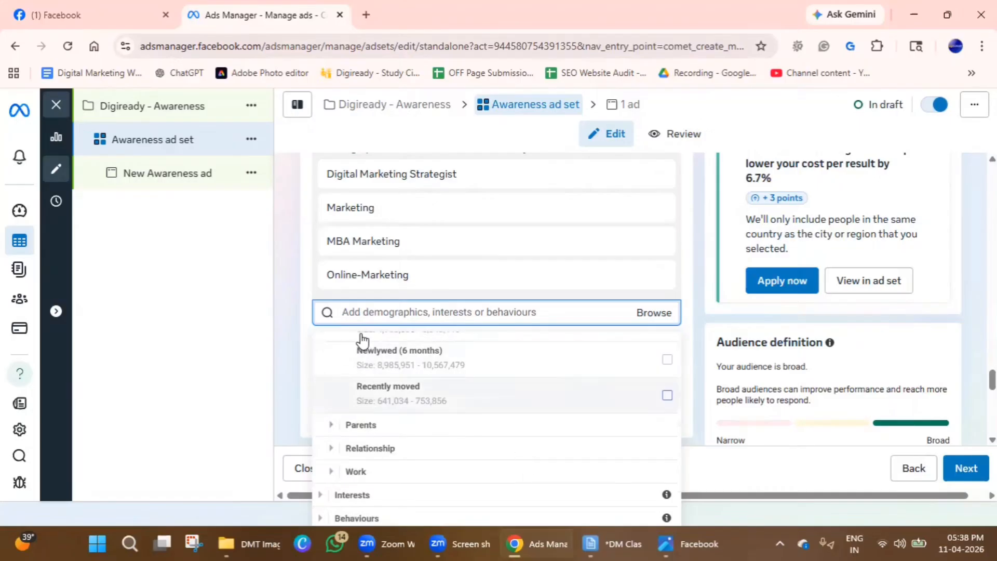
scroll(408, 459, up, 1)
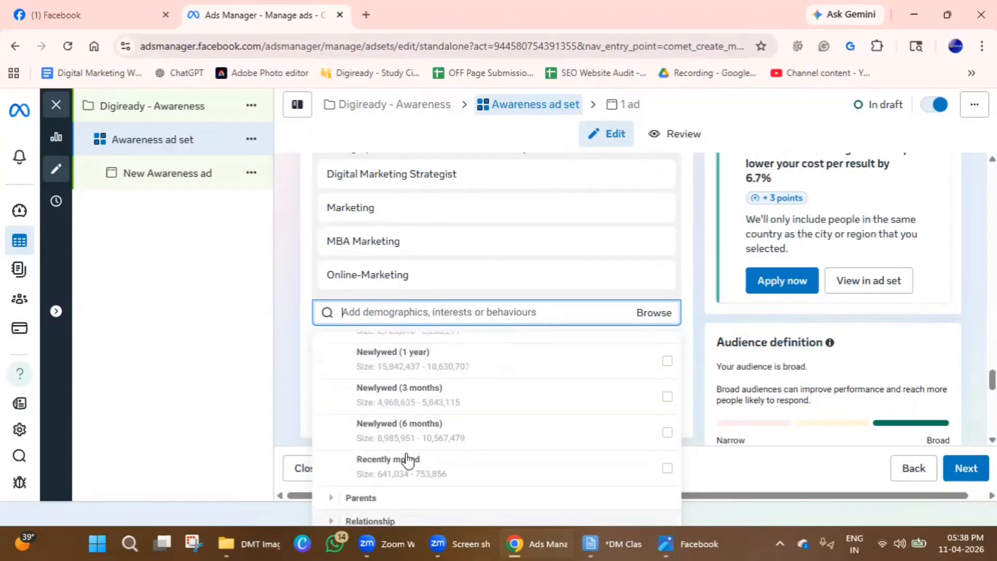
scroll(410, 457, up, 2)
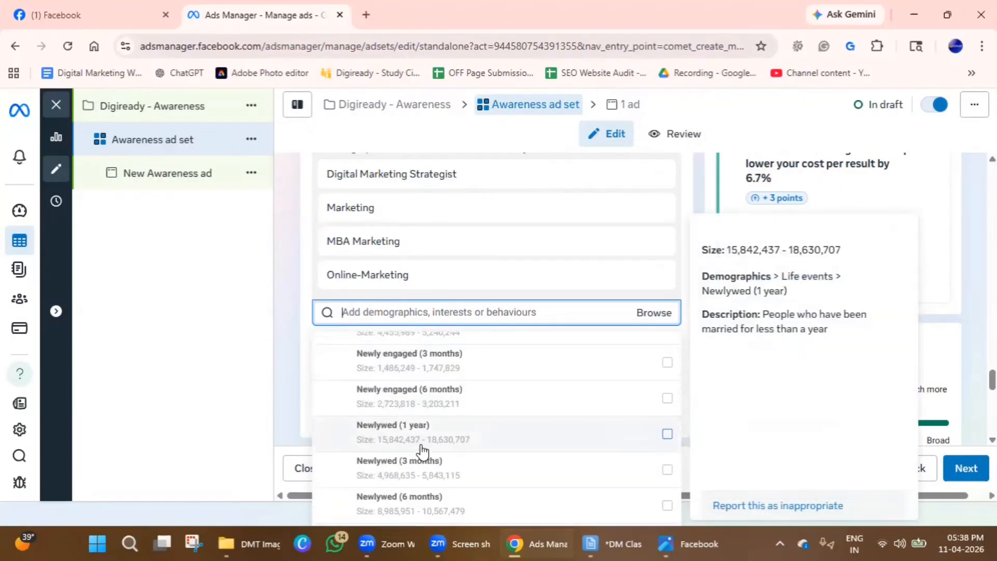
scroll(421, 447, down, 3)
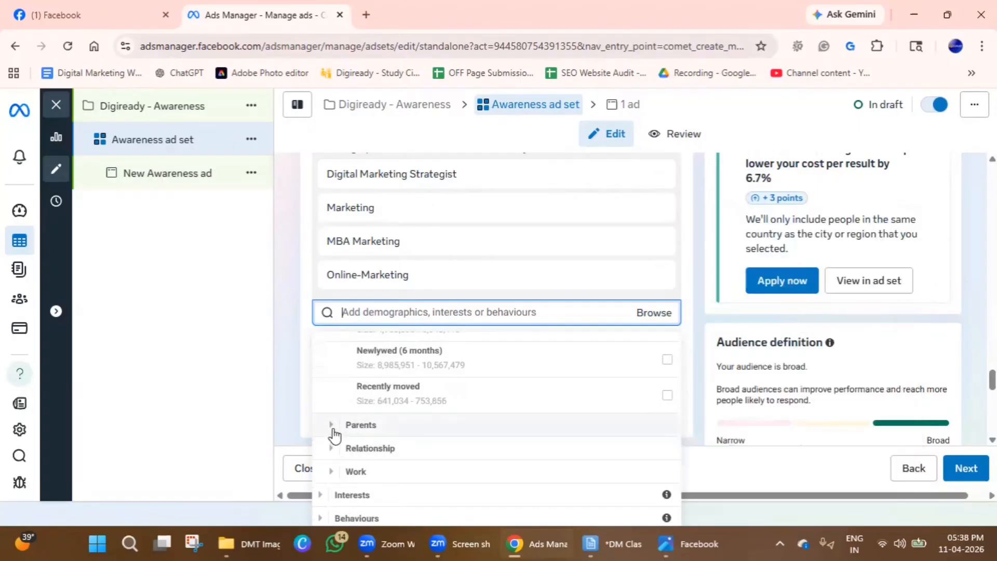
- Examine the All parents and Relationship status options in the demographics
click(334, 429)
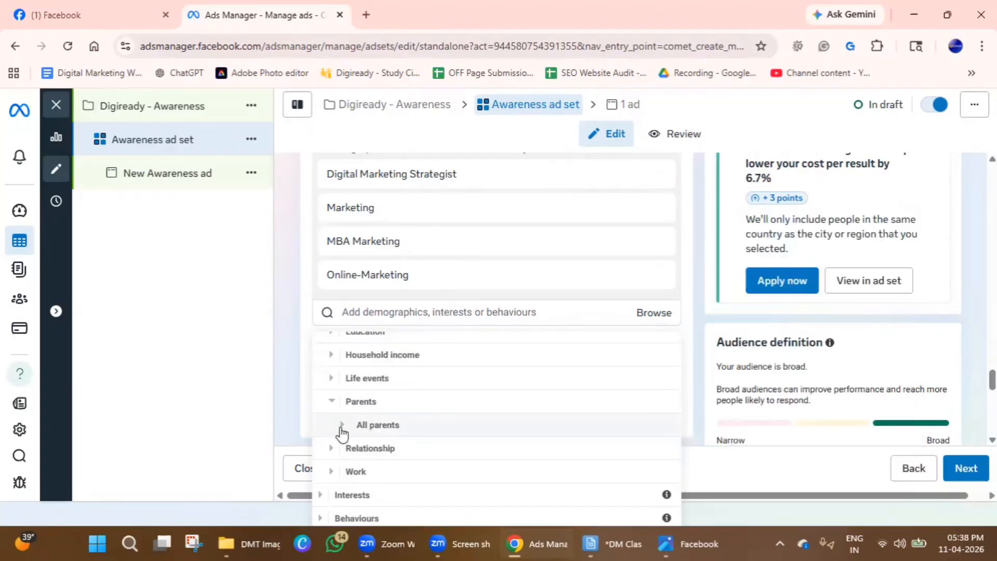
click(341, 427)
mouse_move(455, 491)
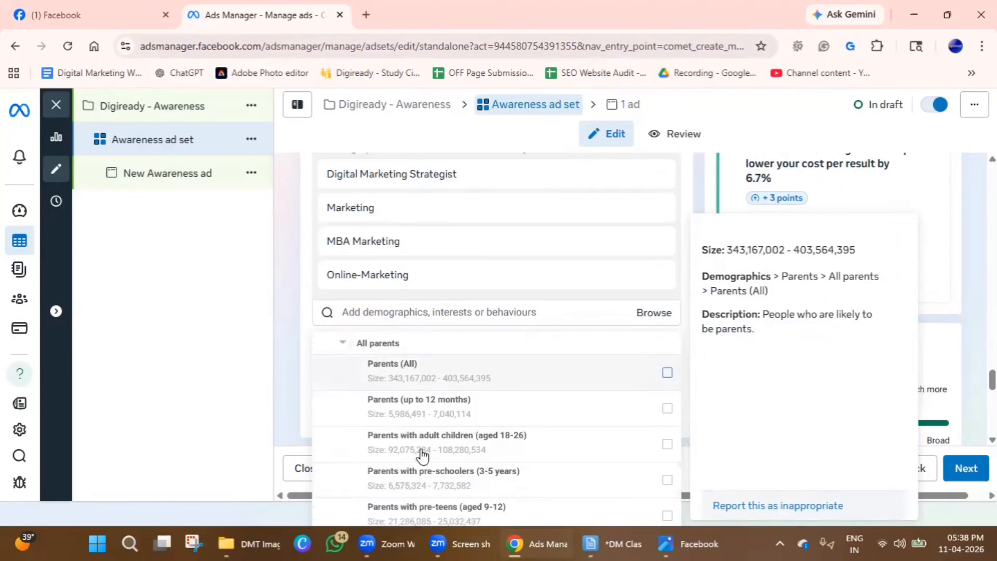
scroll(423, 441, down, 3)
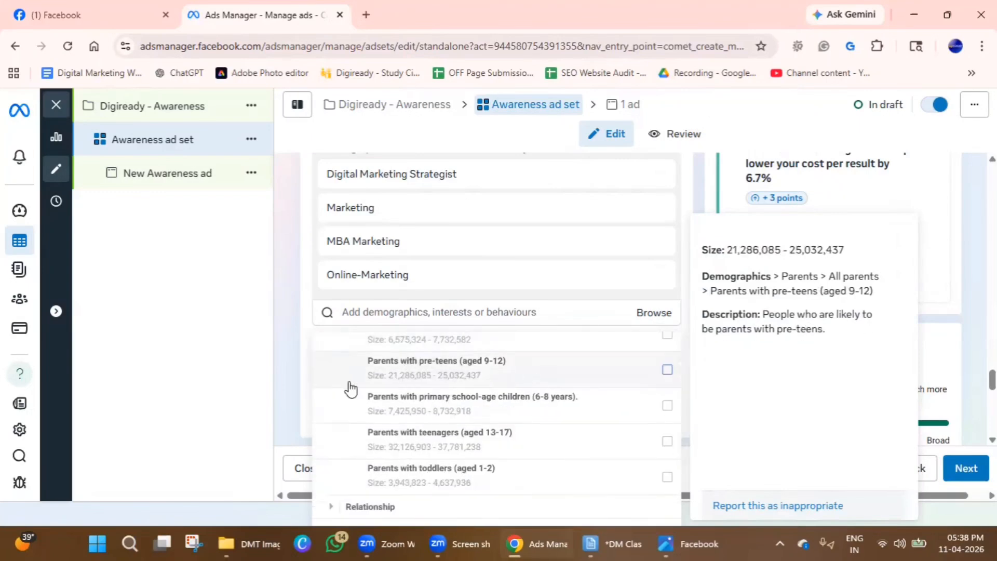
scroll(462, 467, up, 2)
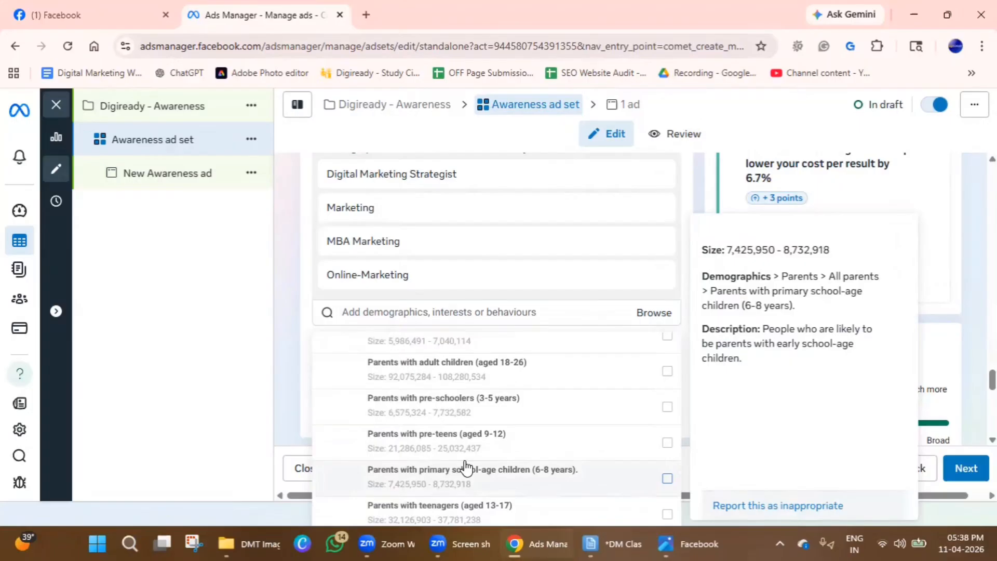
scroll(464, 468, down, 3)
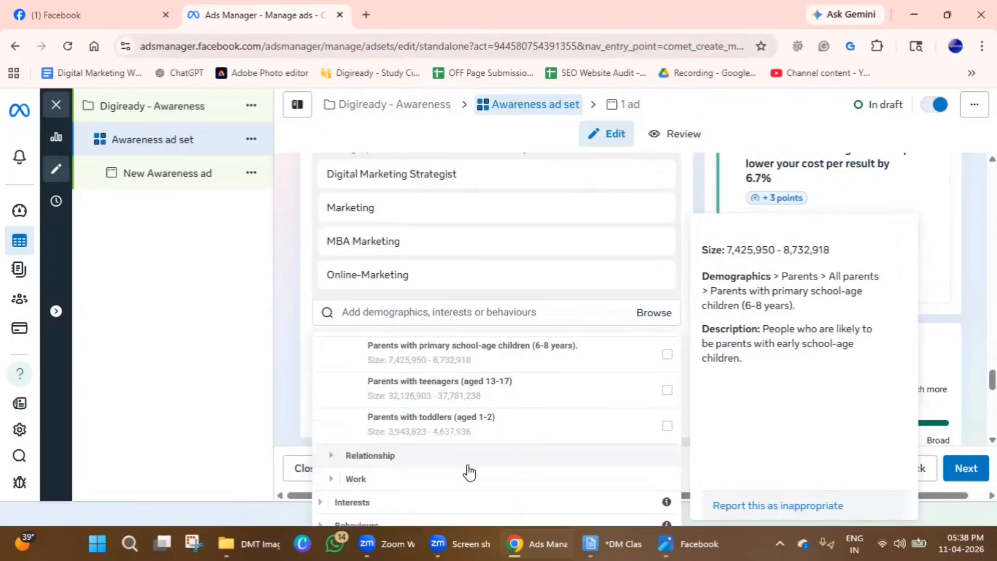
click(327, 450)
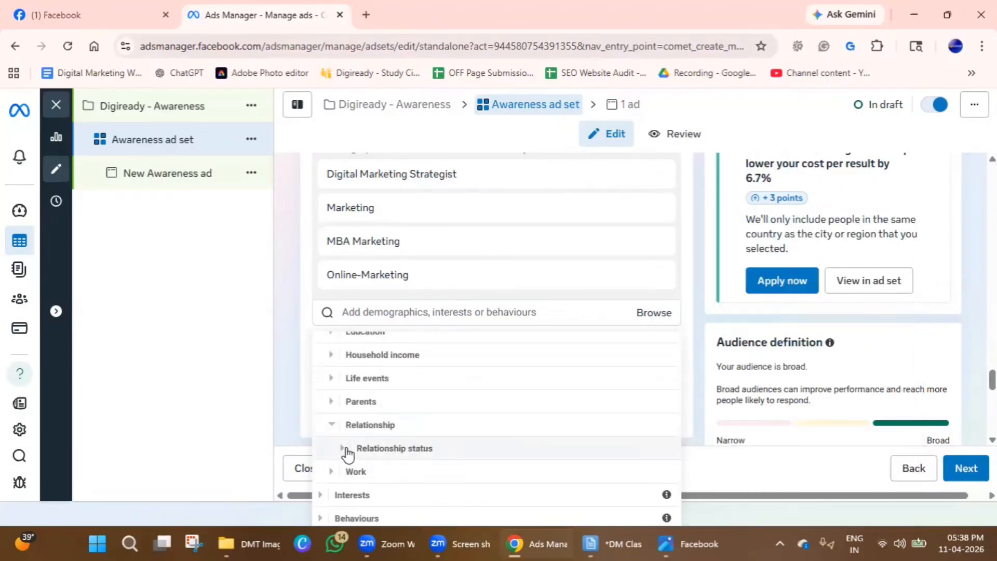
click(344, 449)
mouse_move(400, 387)
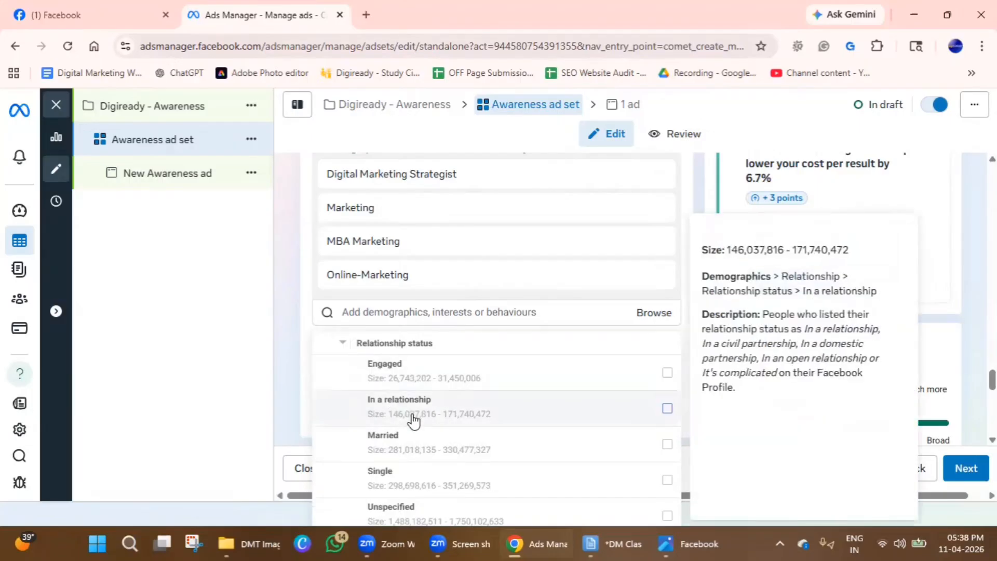
scroll(414, 421, down, 2)
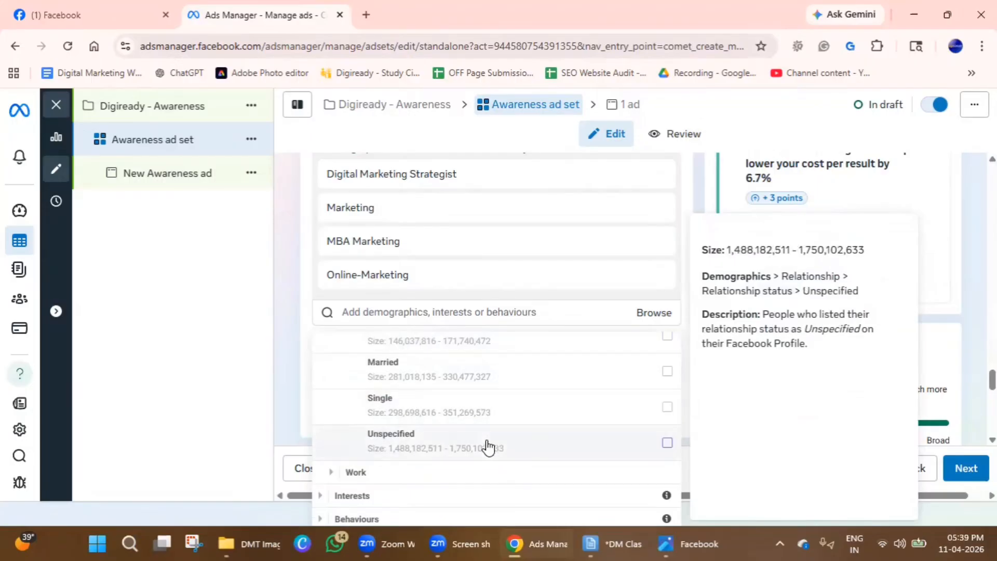
- Browse the work industries and add Business and finance to the detailed targeting
click(331, 472)
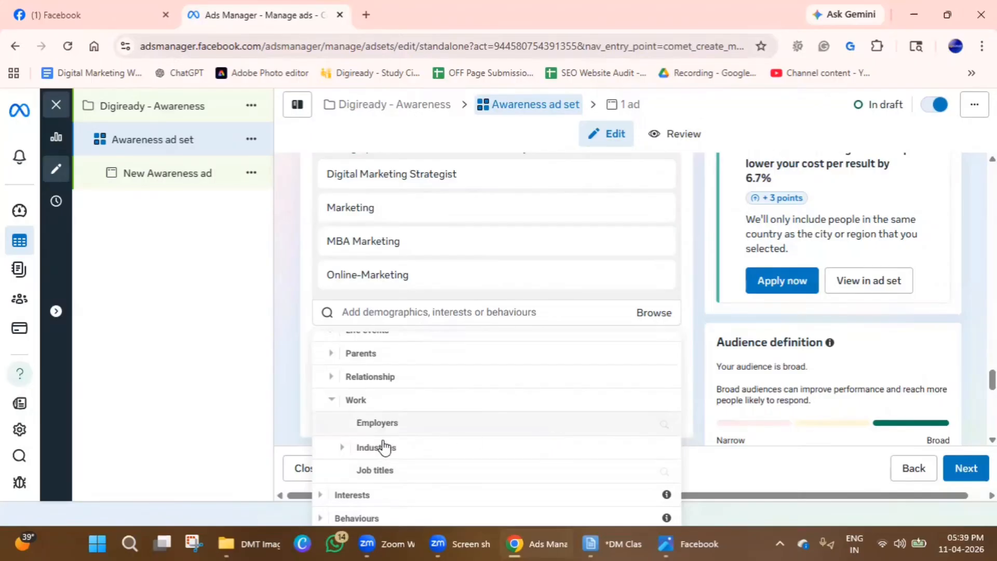
click(343, 447)
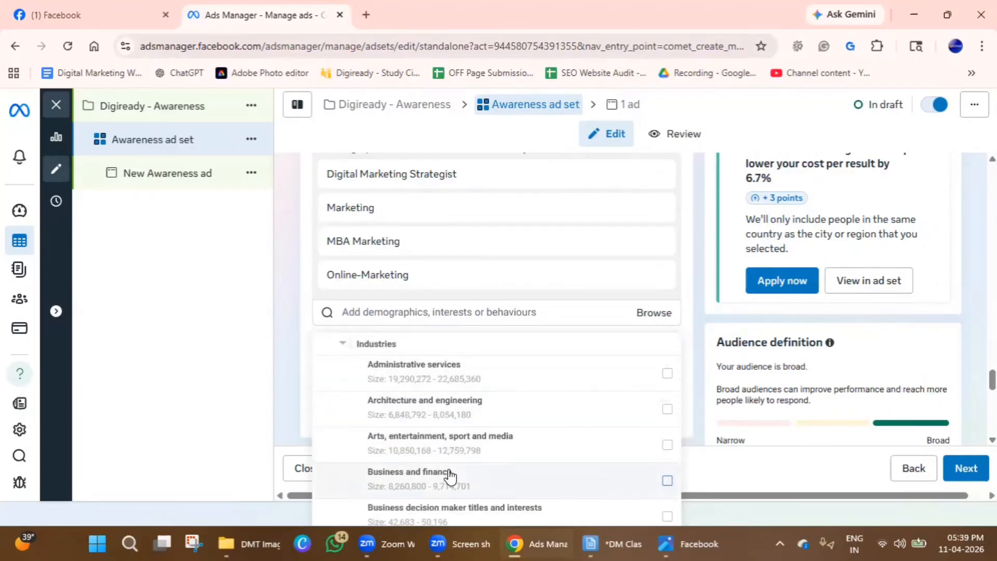
scroll(444, 473, down, 3)
scroll(435, 445, up, 4)
scroll(423, 454, down, 2)
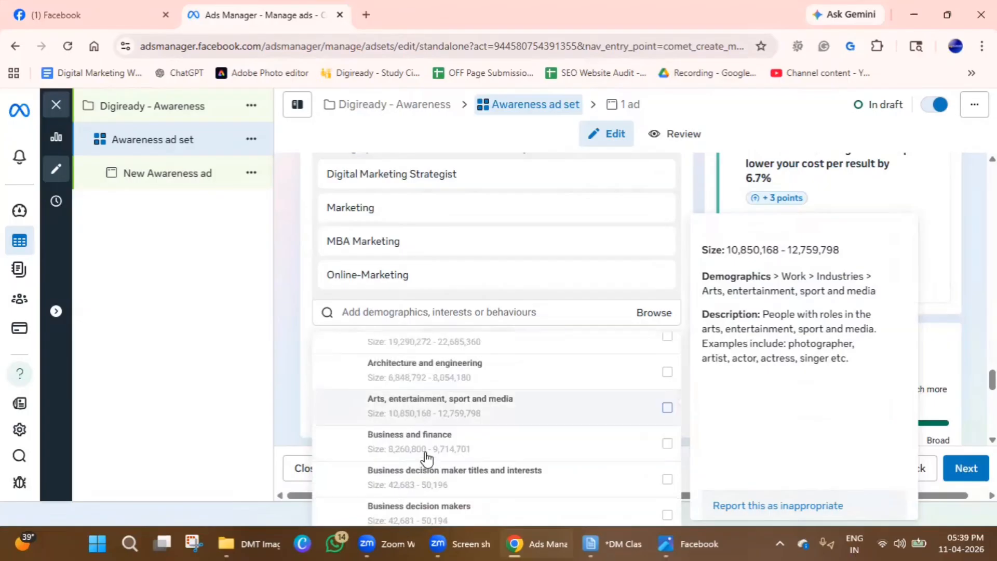
click(662, 409)
scroll(453, 465, down, 3)
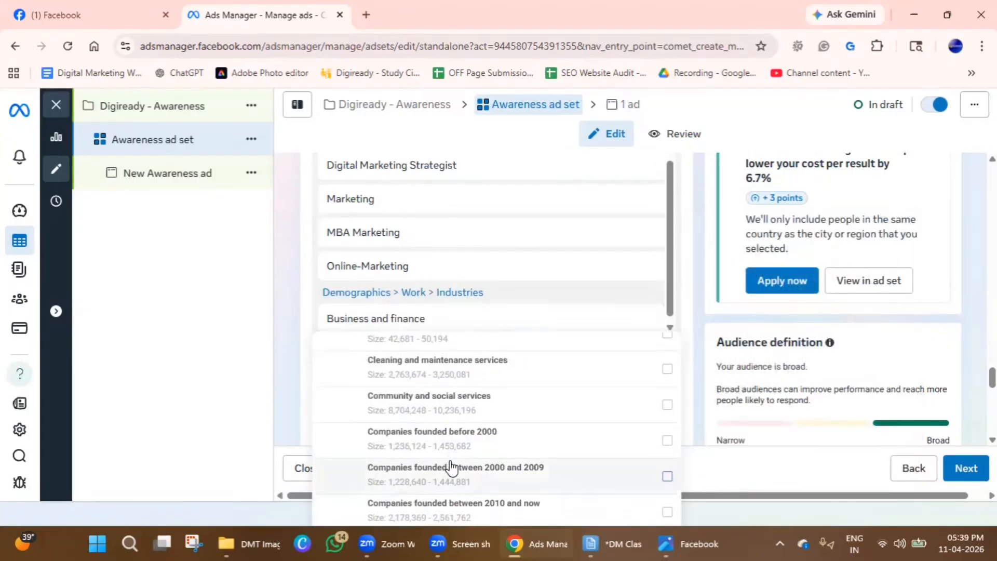
scroll(405, 426, up, 2)
scroll(459, 426, down, 12)
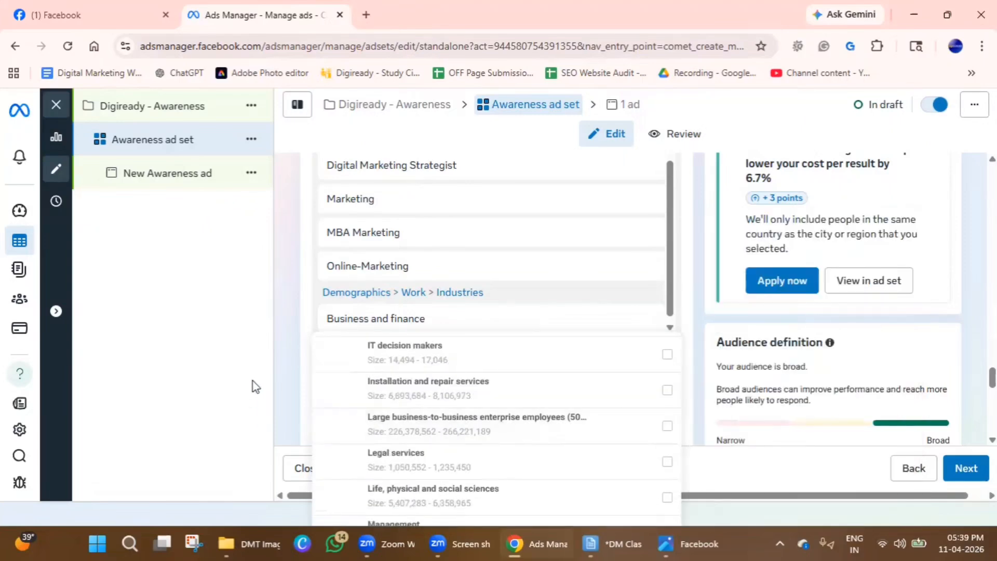
click(285, 384)
- Search the job titles under the work demographics for "digital marketing intern"
click(659, 352)
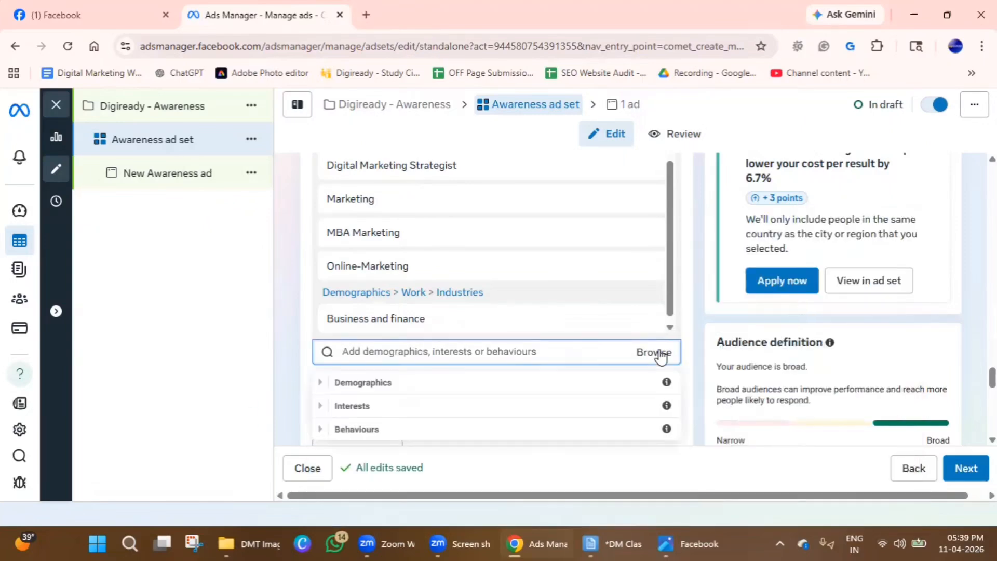
click(324, 384)
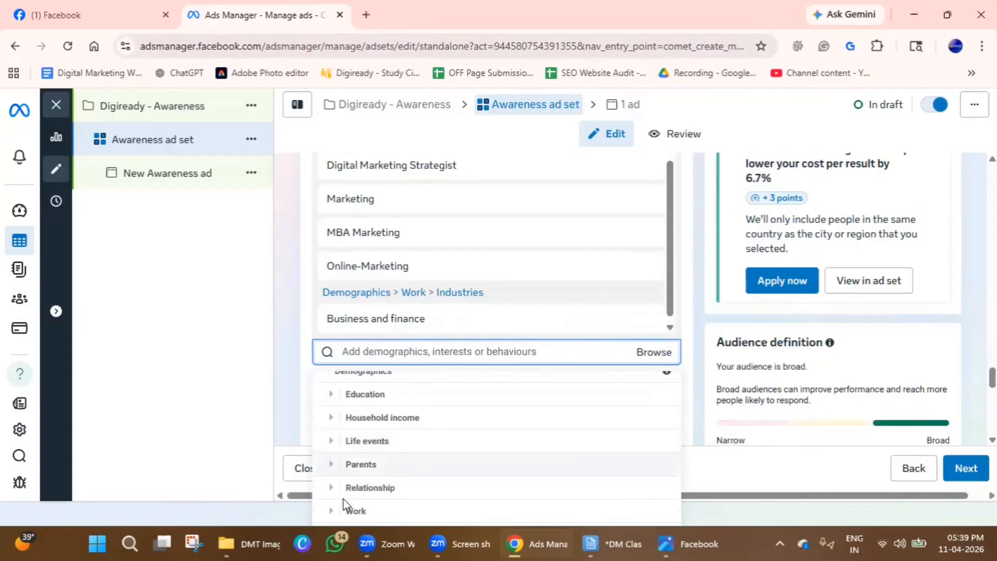
click(342, 519)
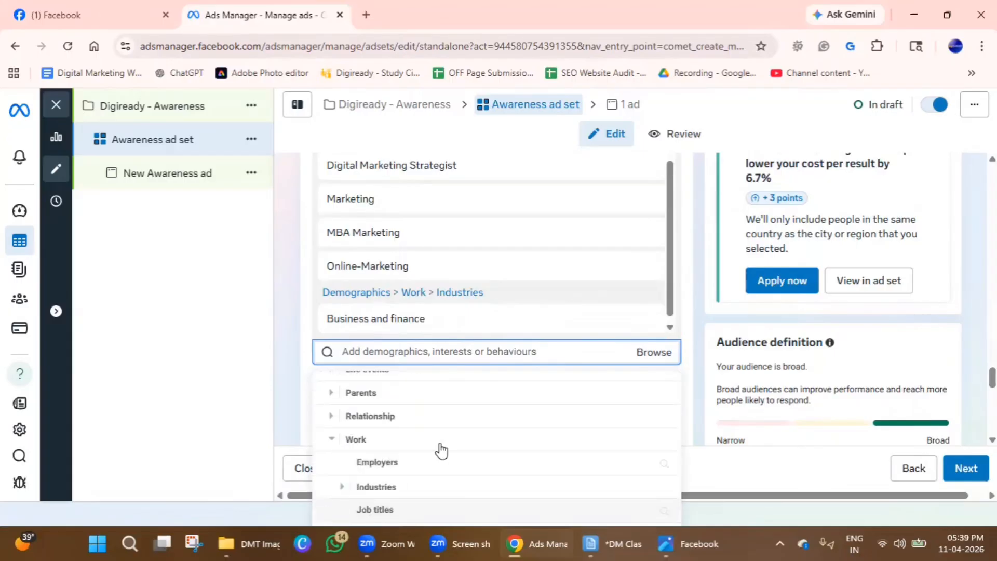
click(379, 509)
click(405, 385)
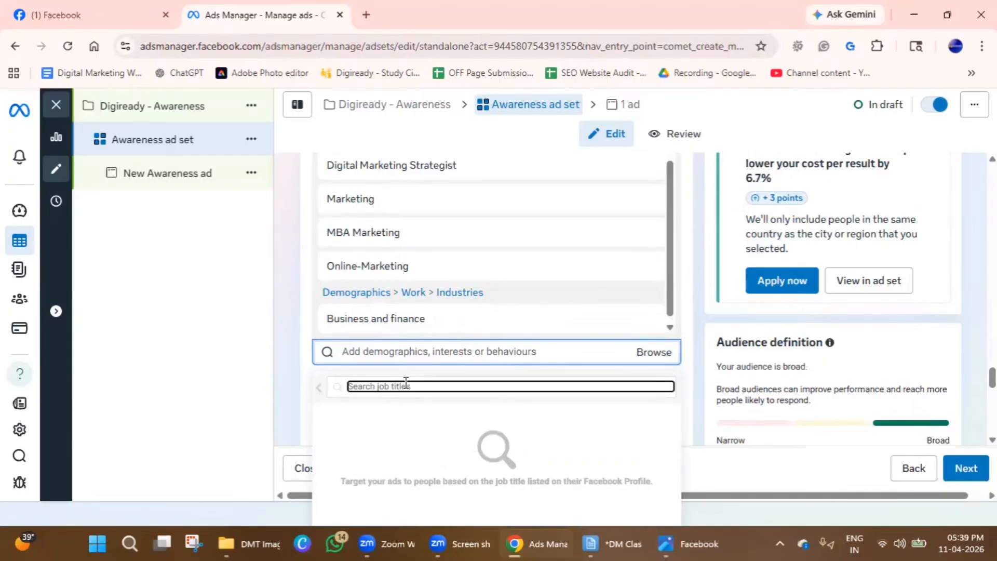
text(E)
text(igita)
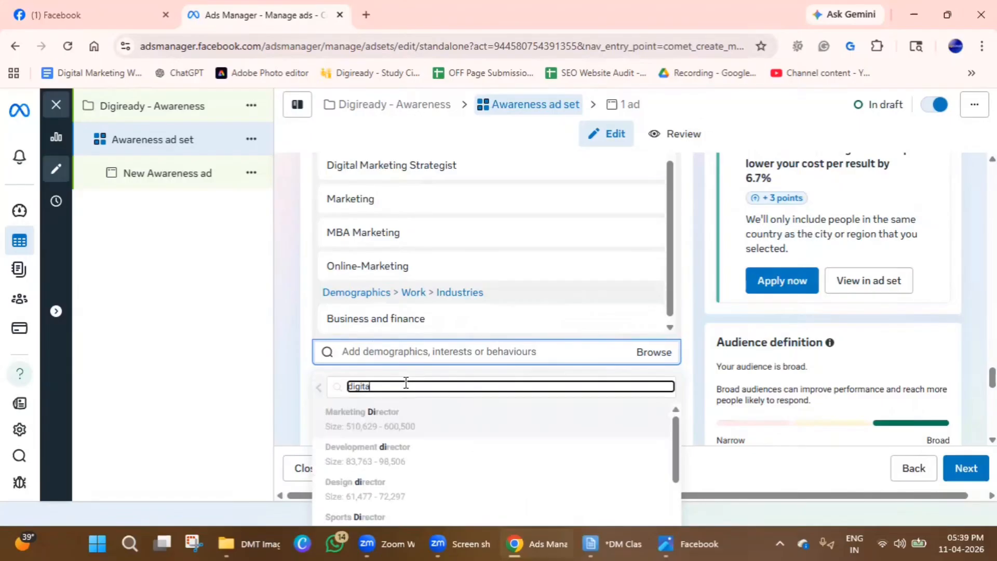
text(l market)
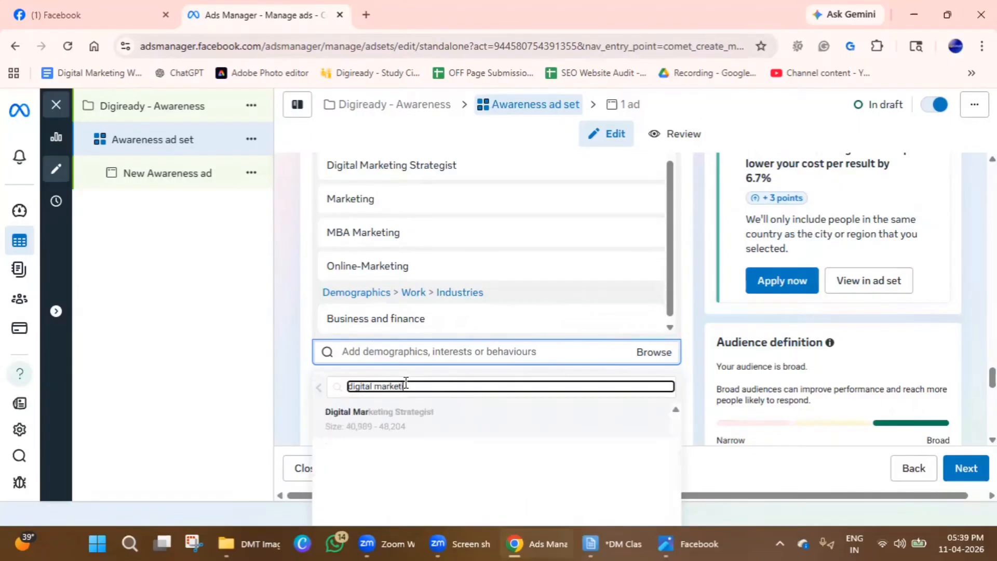
text(ing intern)
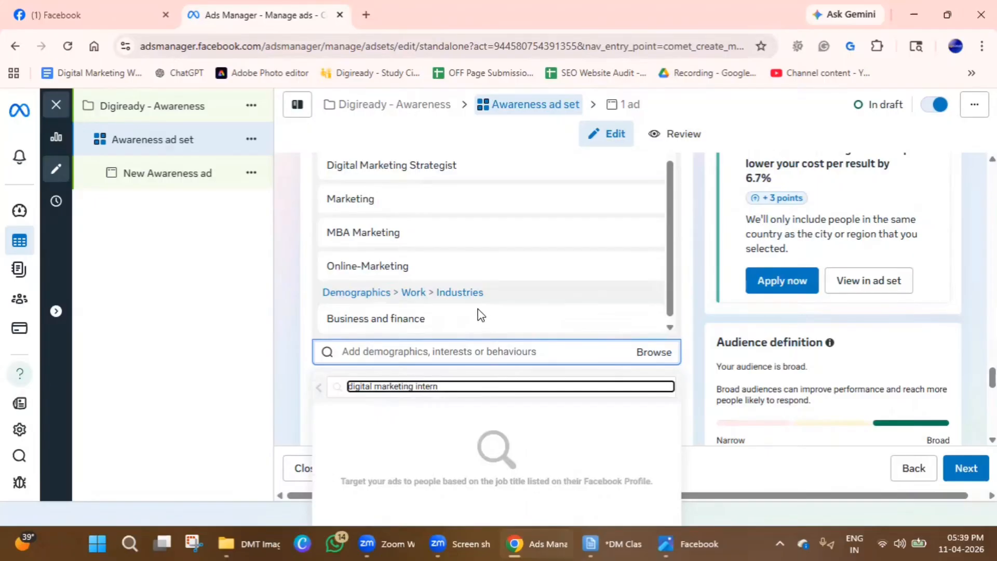
- Search the detailed targeting for "digital marketing intern" and add the Digital marketing (marketing) interest
scroll(463, 312, down, 3)
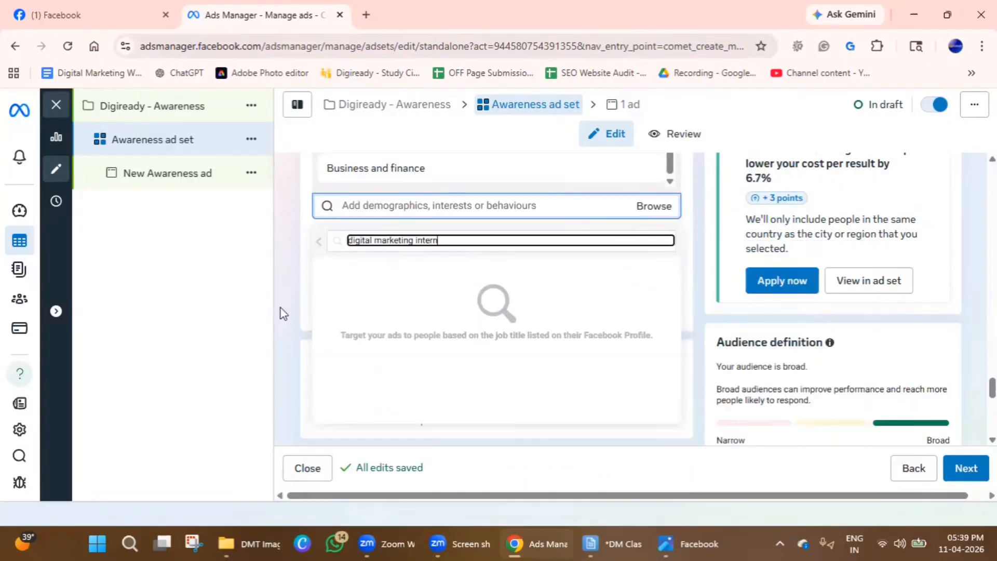
click(408, 206)
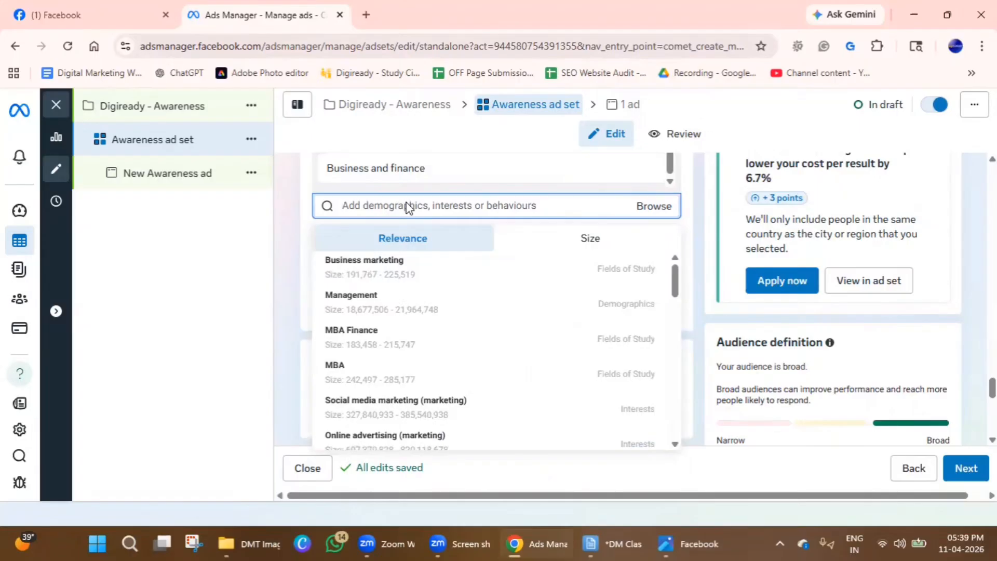
text(dig)
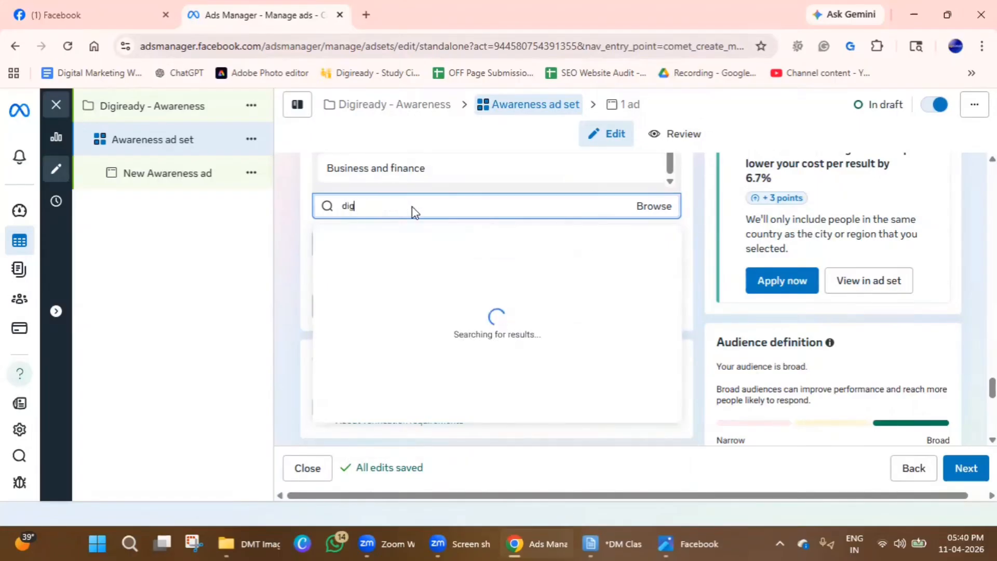
text(ital marketing intern)
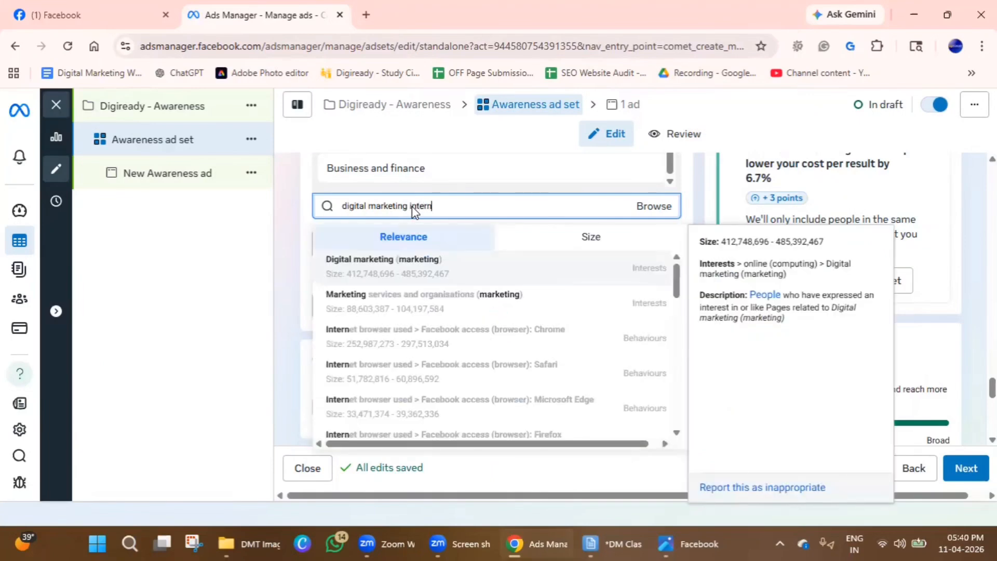
click(449, 280)
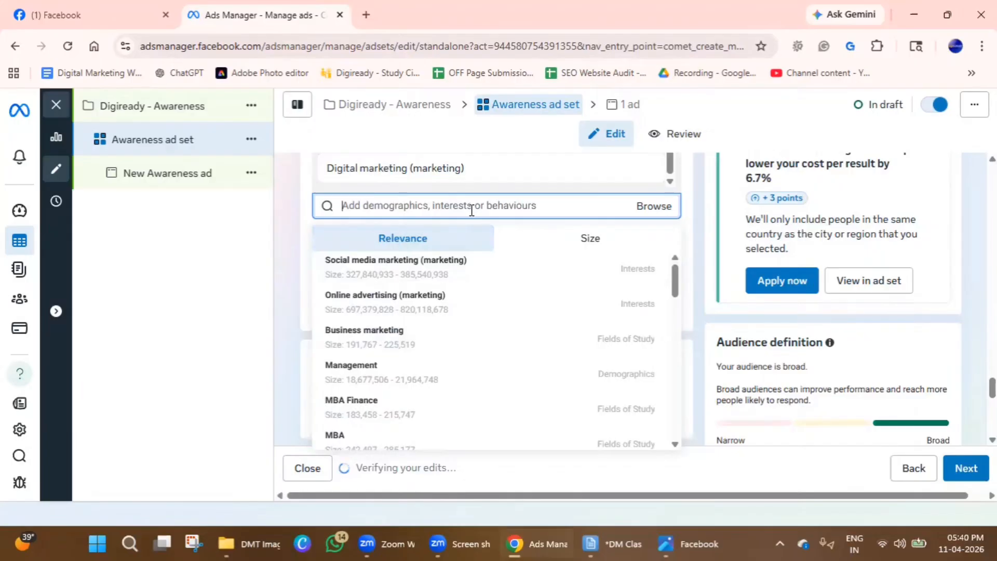
- Search the detailed targeting for "job search" and add the Job hunting (careers) and Job interview (careers) interests
text(job s)
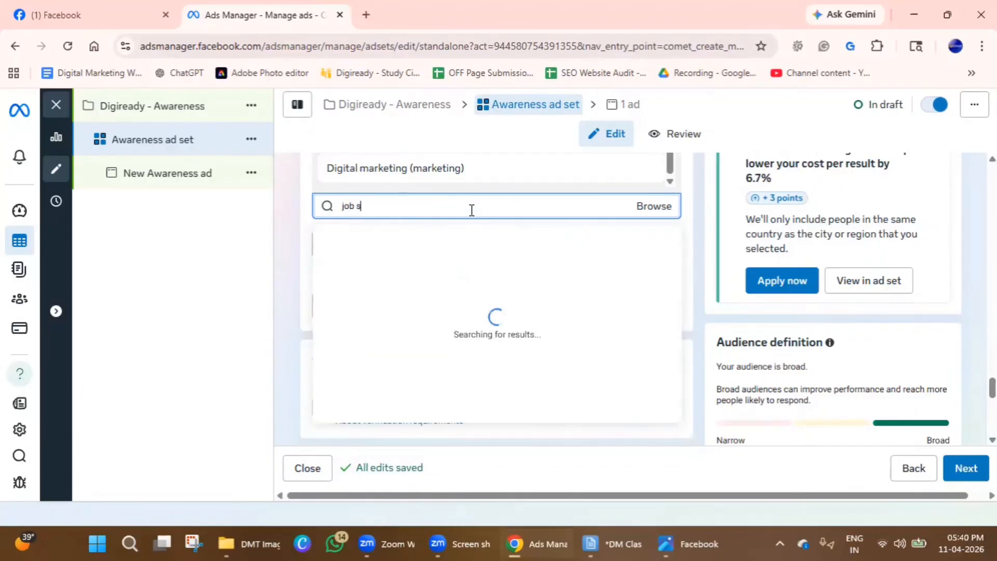
text(earch)
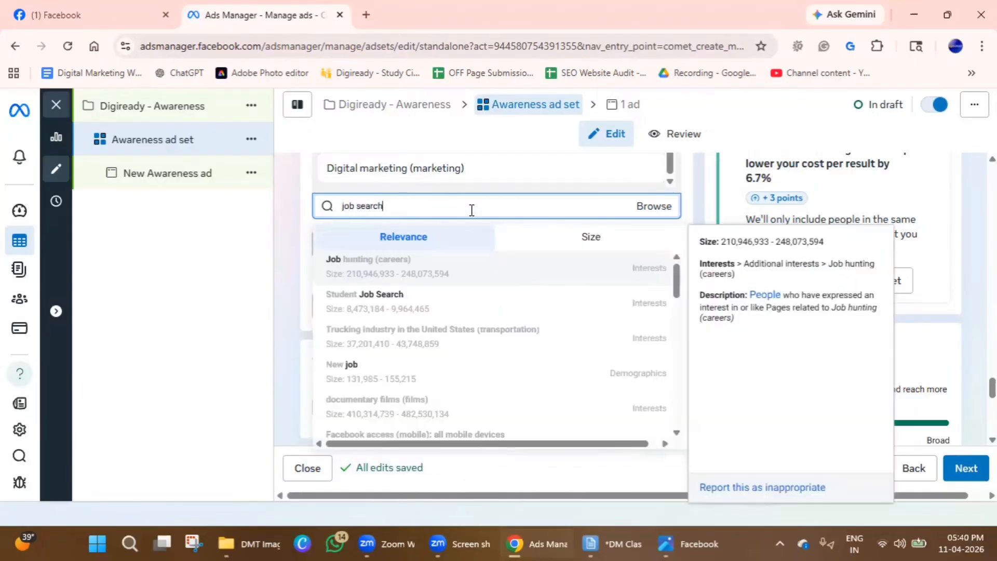
click(432, 268)
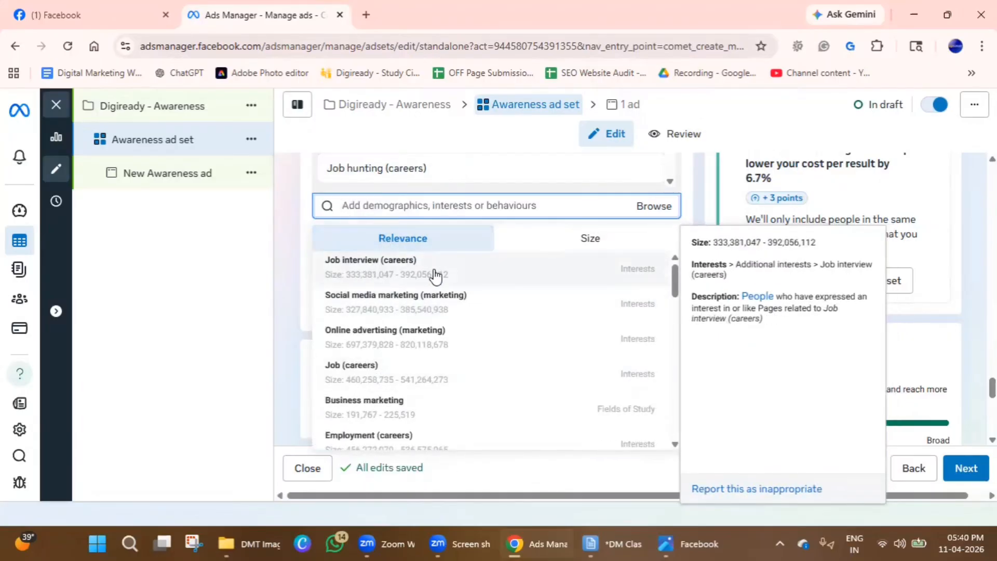
click(327, 273)
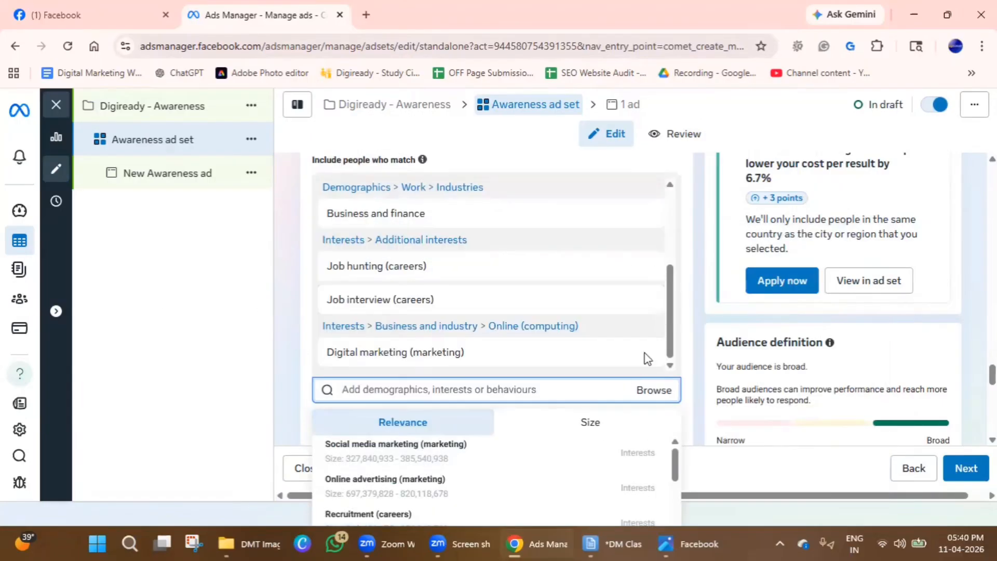
- Browse the Business and industry interests and add Advertising (marketing) to the detailed targeting
scroll(630, 352, down, 4)
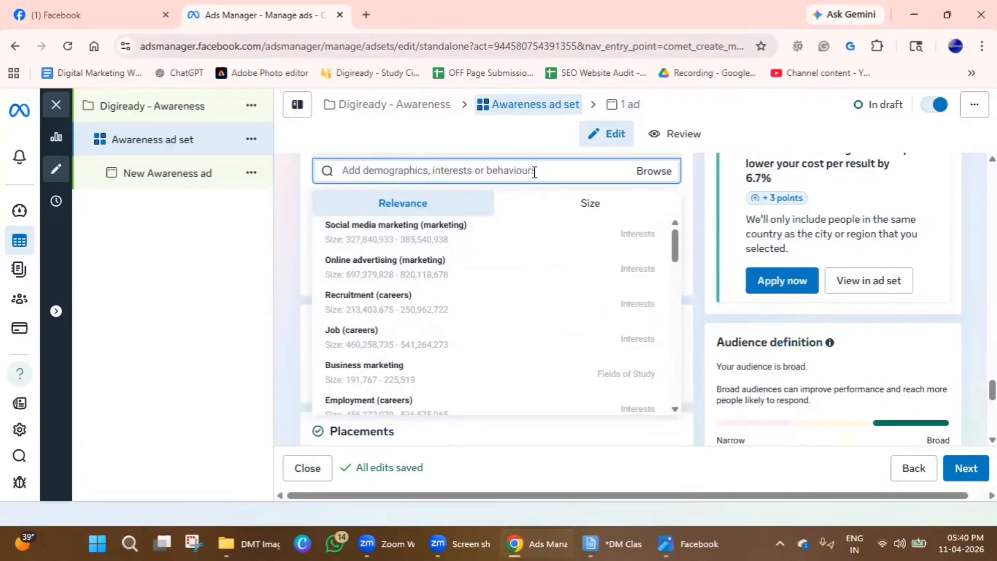
click(667, 176)
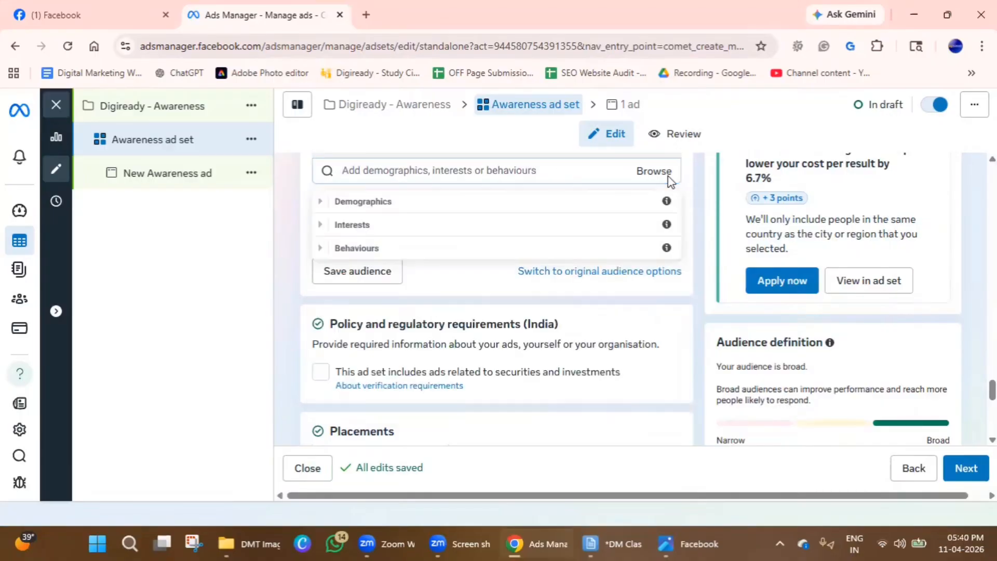
click(328, 226)
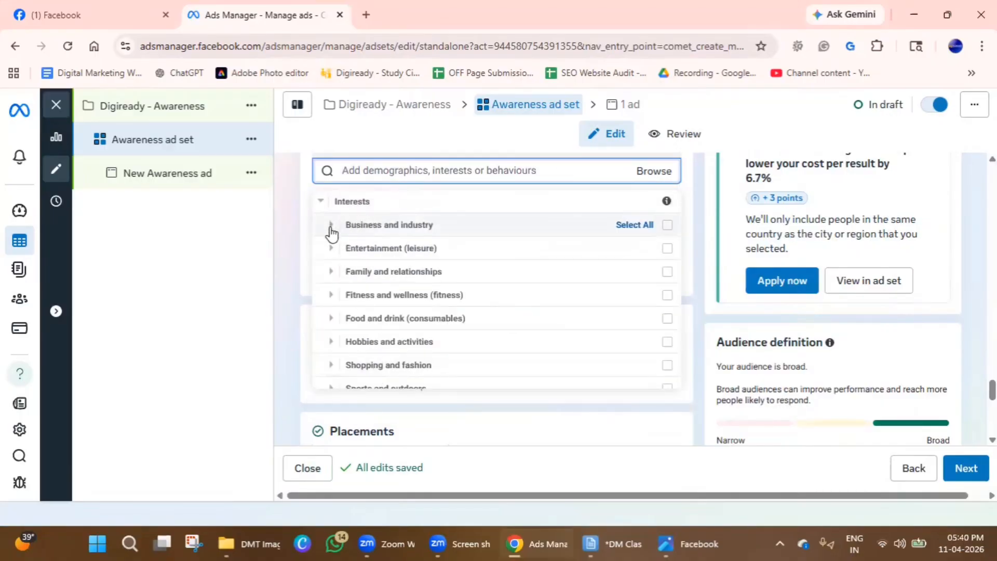
click(330, 229)
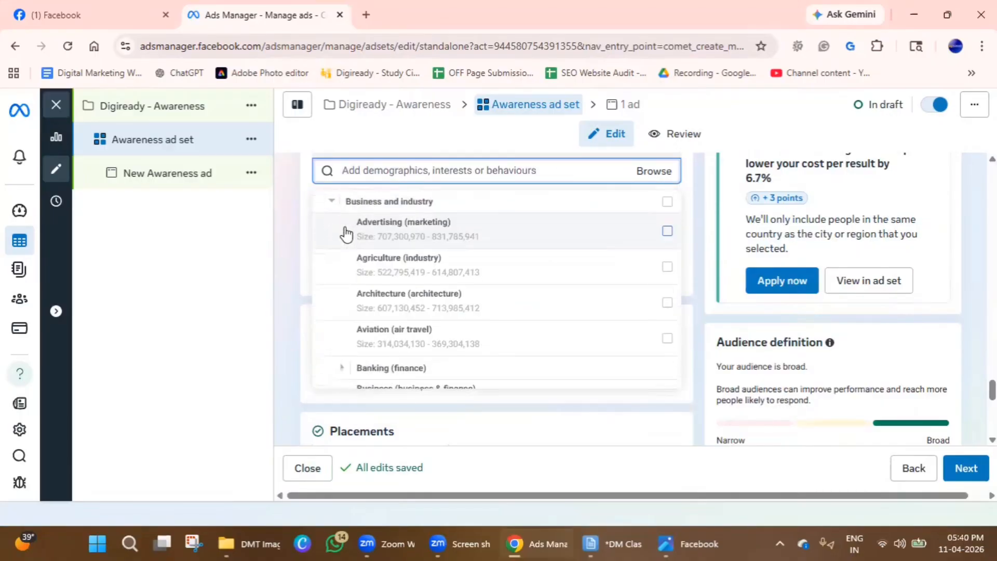
click(667, 231)
- Add Online advertising, Social media, Social media marketing and Web design from the Online (computing) interests to the detailed targeting
scroll(385, 447, down, 5)
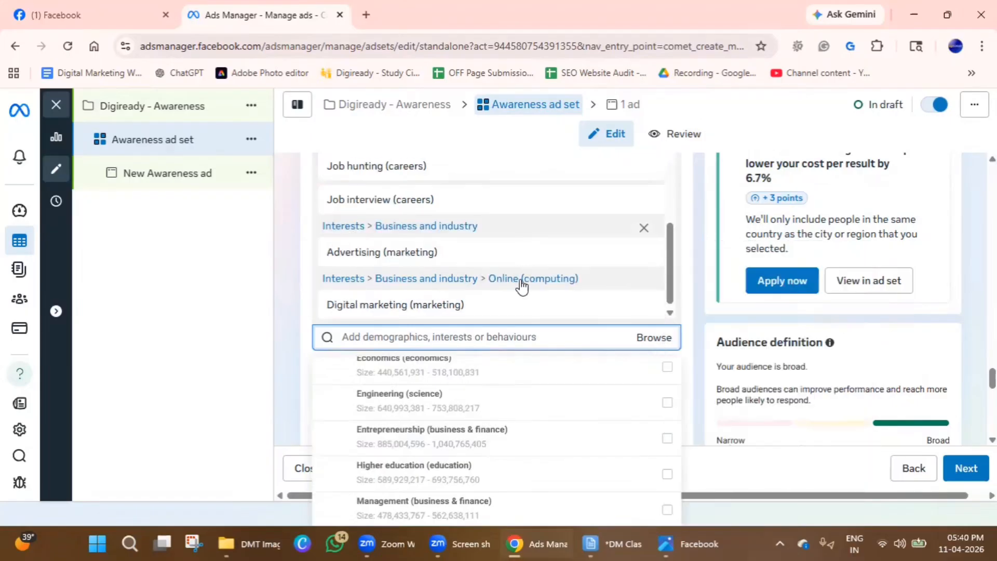
scroll(486, 467, down, 3)
scroll(486, 467, down, 1)
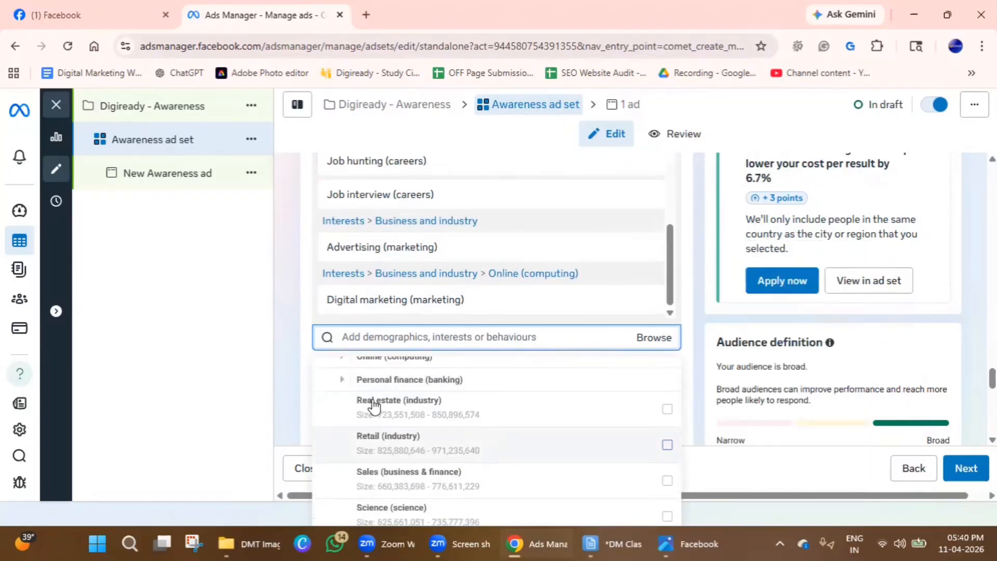
click(342, 364)
scroll(570, 436, down, 3)
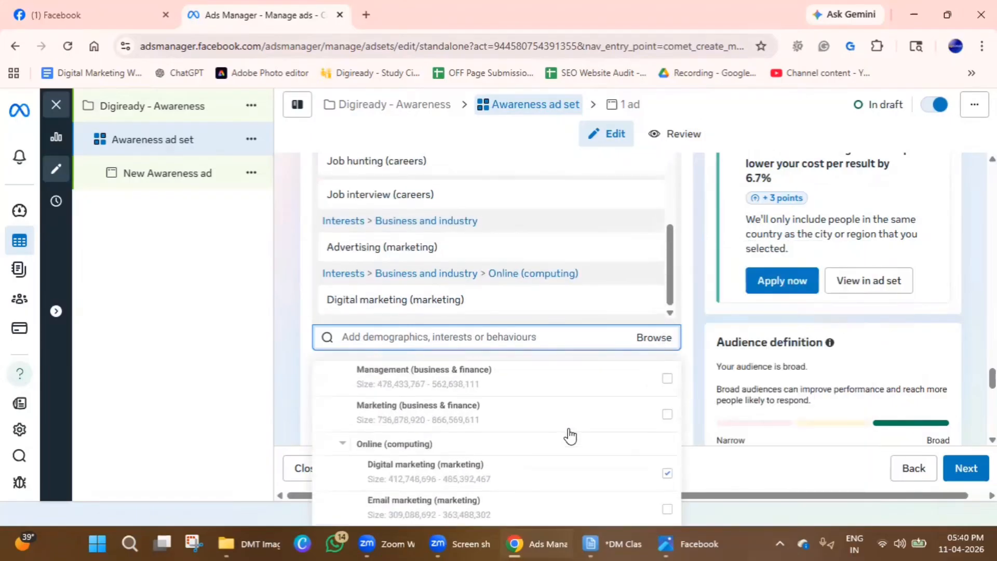
scroll(570, 436, up, 1)
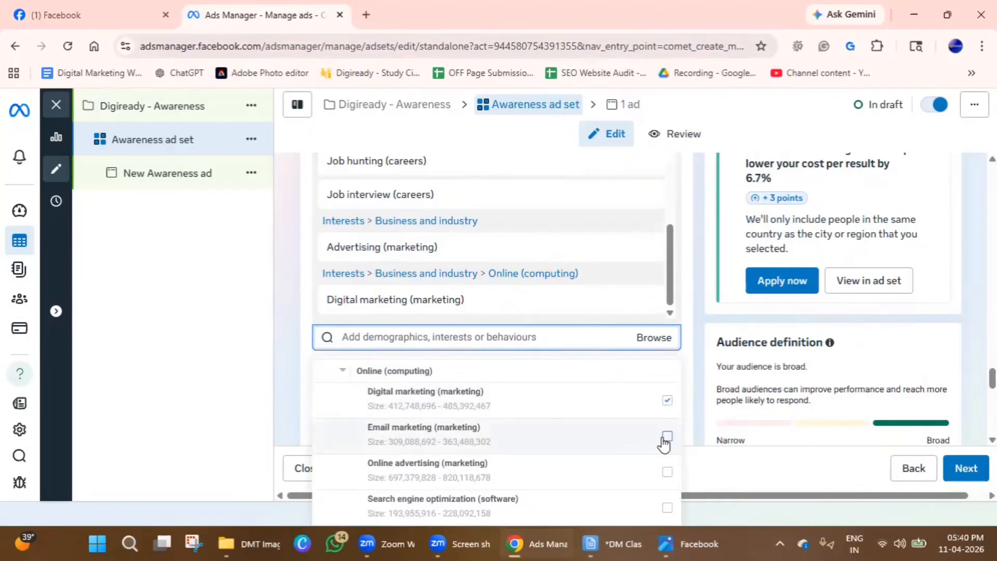
click(534, 463)
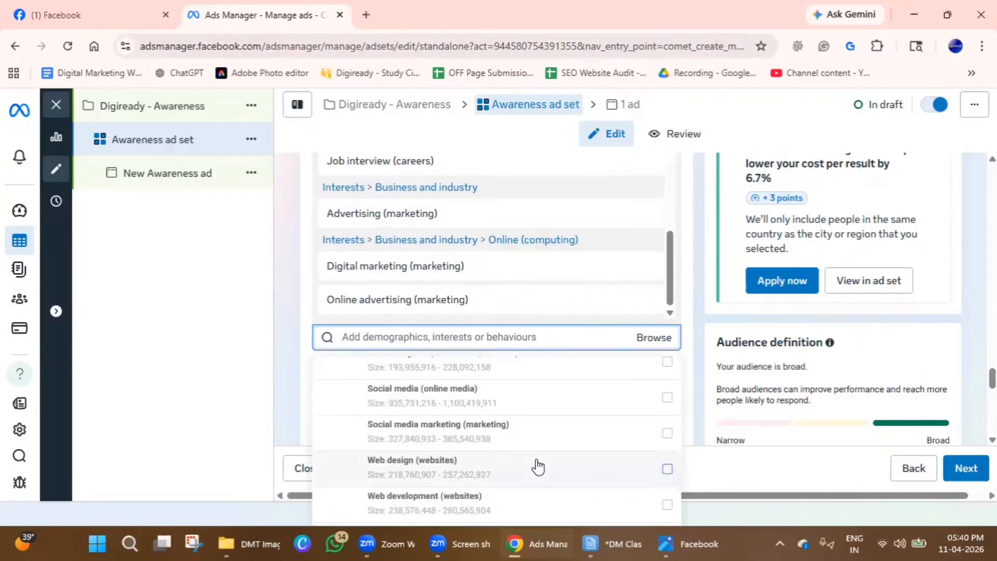
click(667, 400)
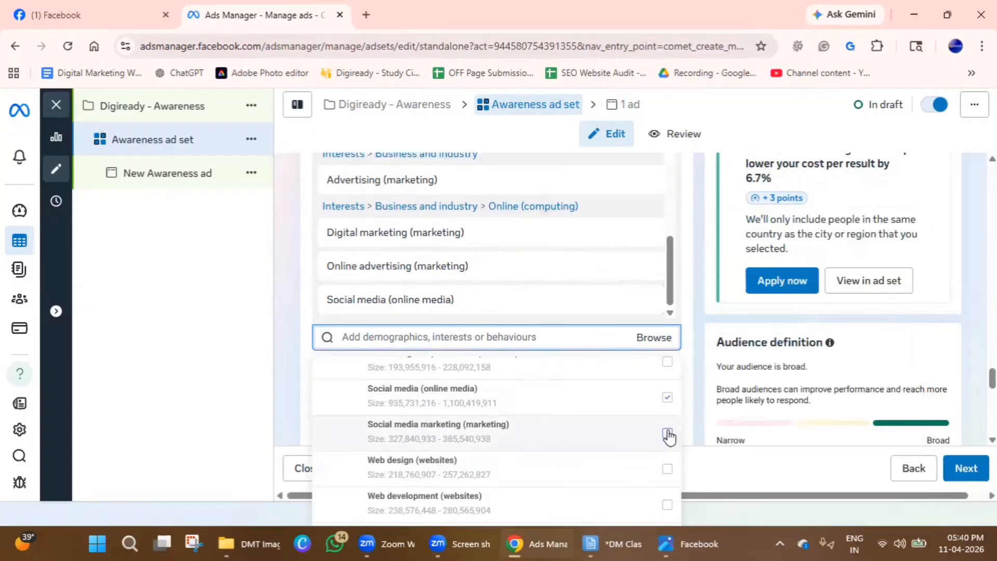
scroll(457, 431, down, 1)
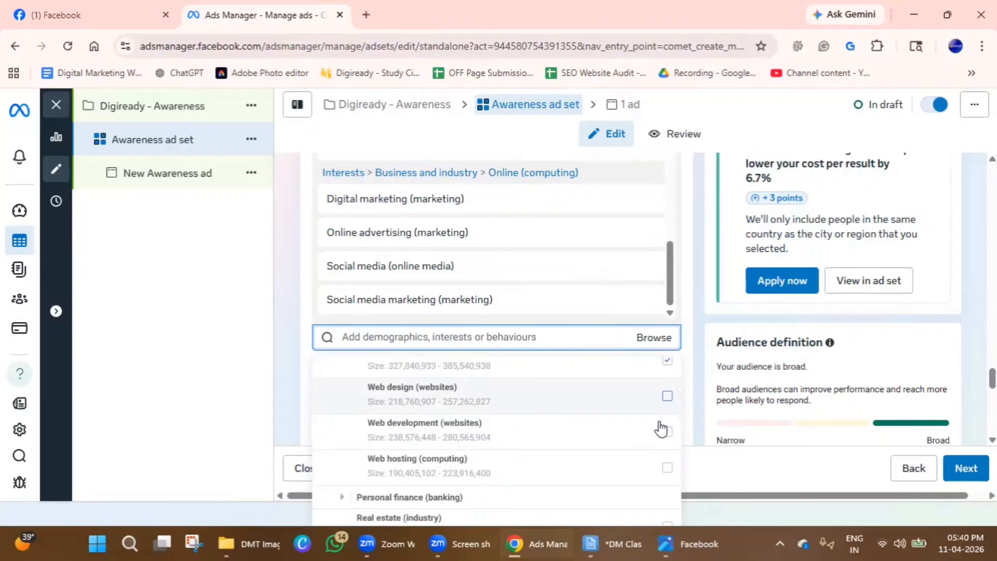
mouse_move(478, 450)
- Examine the Entertainment (leisure) interests, including the options under Live events and TV (movies & television)
scroll(390, 457, down, 5)
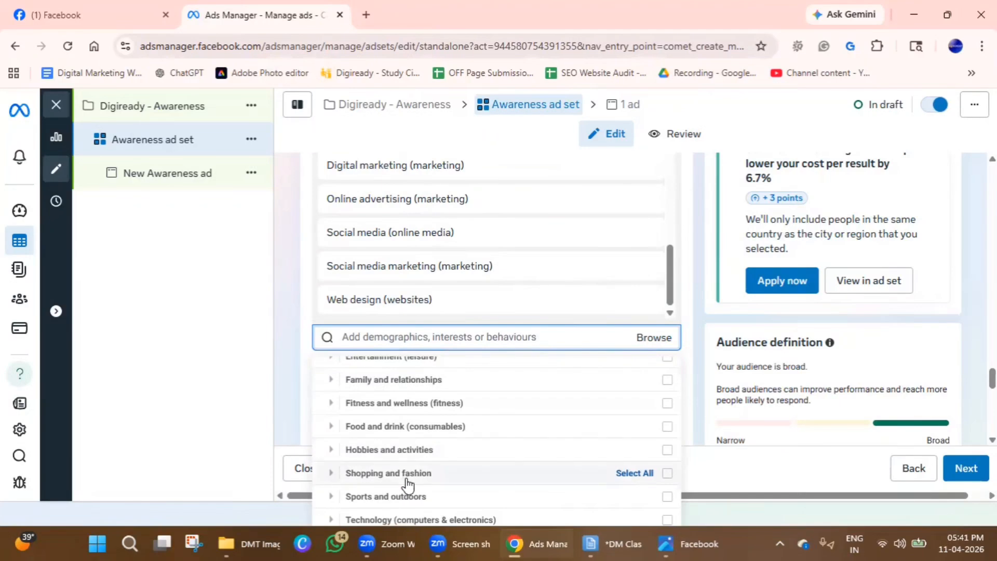
click(331, 359)
scroll(394, 435, up, 3)
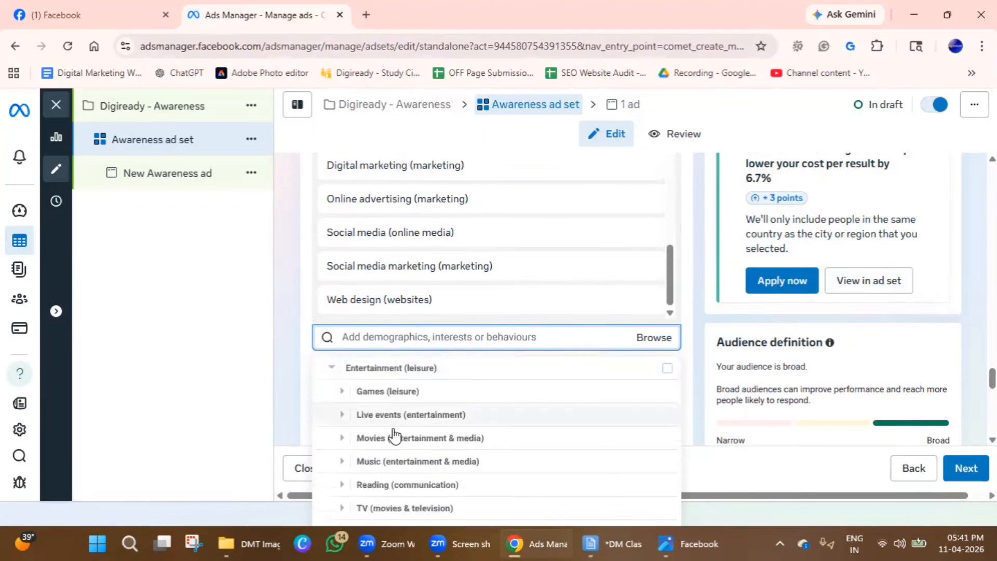
scroll(394, 435, down, 2)
scroll(394, 435, up, 2)
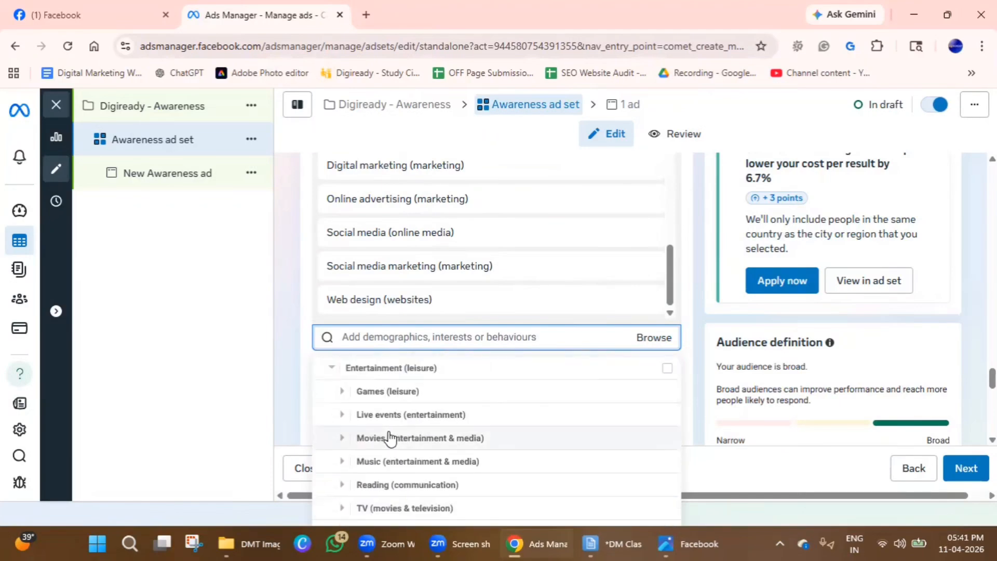
scroll(383, 406, down, 3)
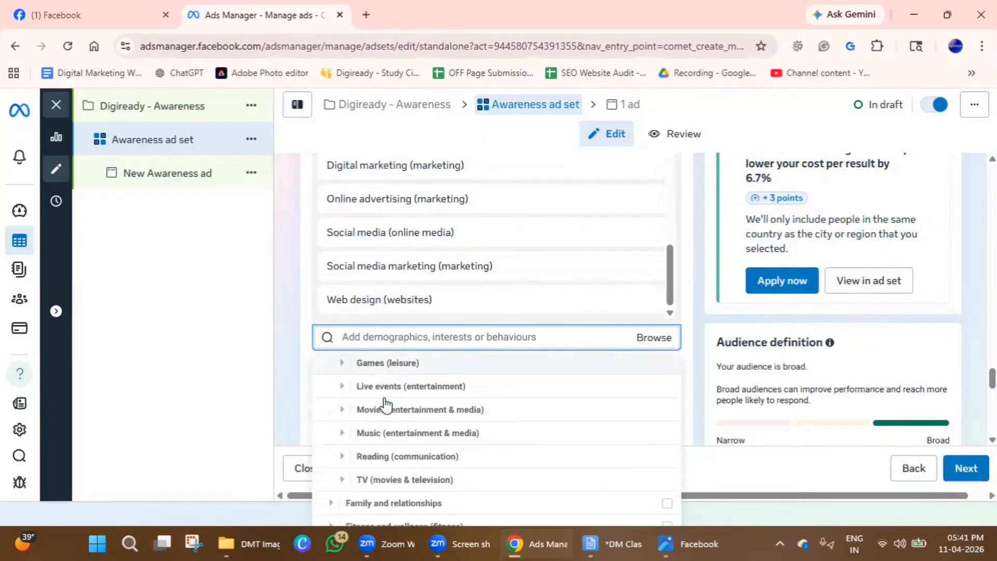
scroll(374, 413, up, 3)
click(341, 416)
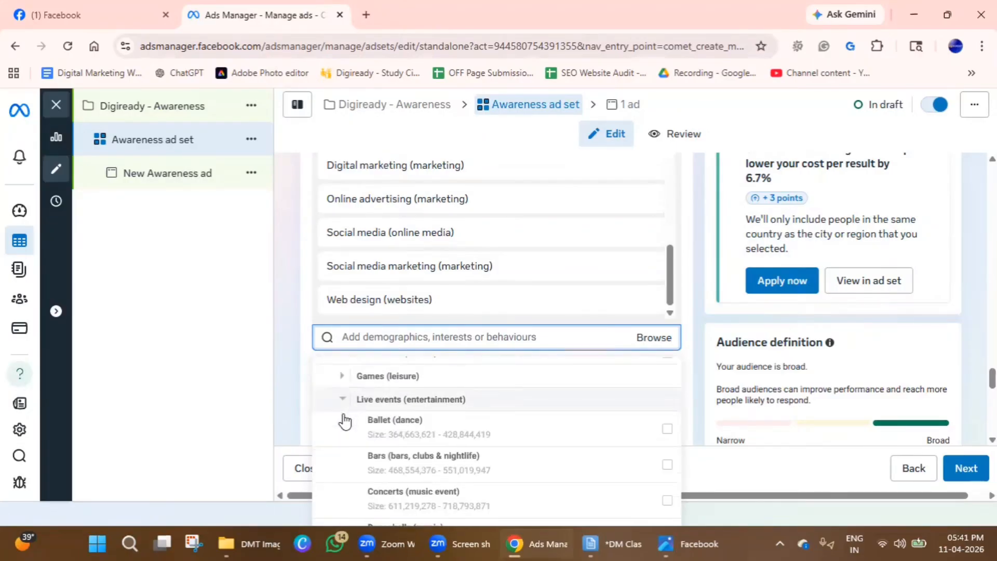
scroll(389, 446, down, 3)
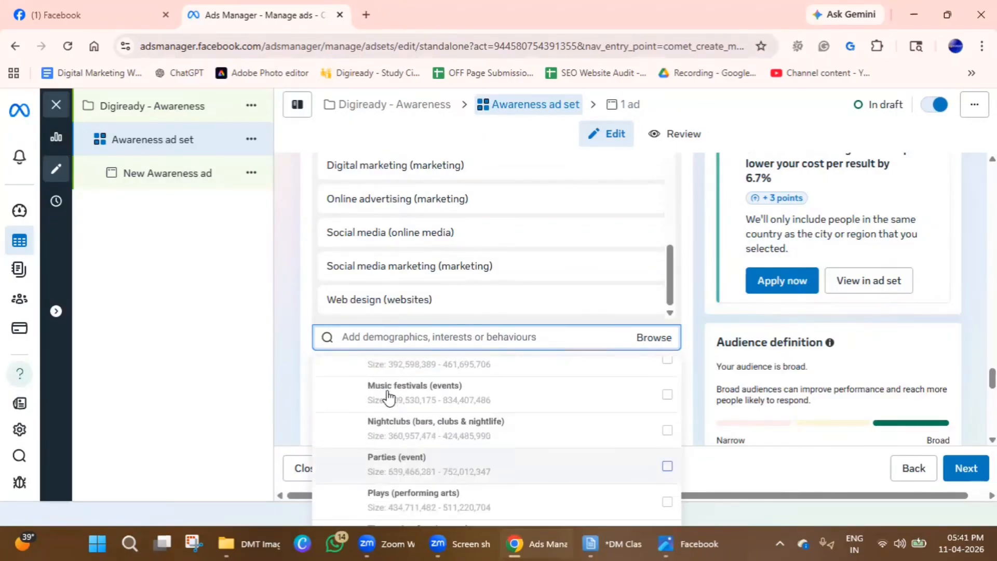
scroll(403, 447, down, 3)
scroll(403, 438, down, 5)
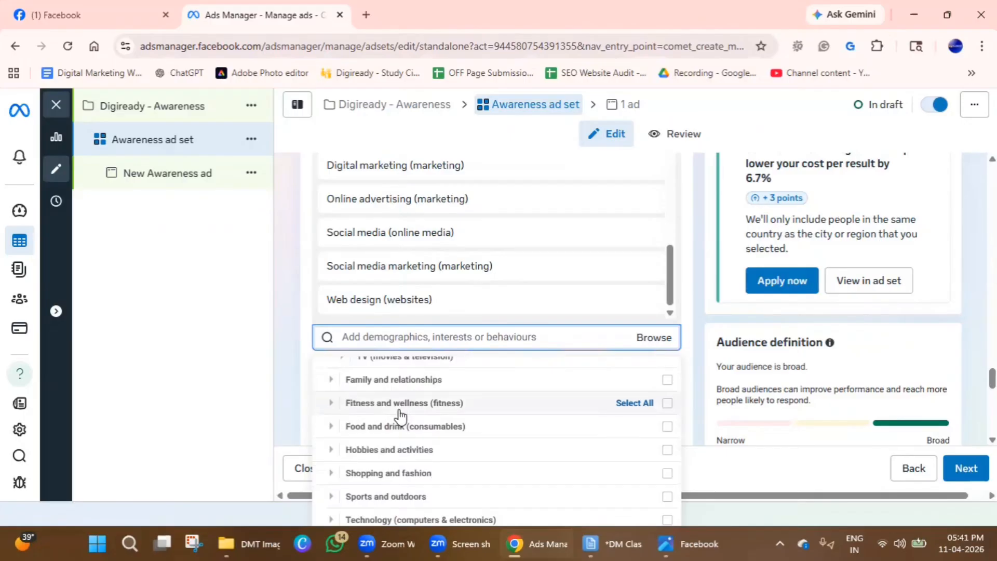
scroll(379, 425, up, 3)
click(341, 434)
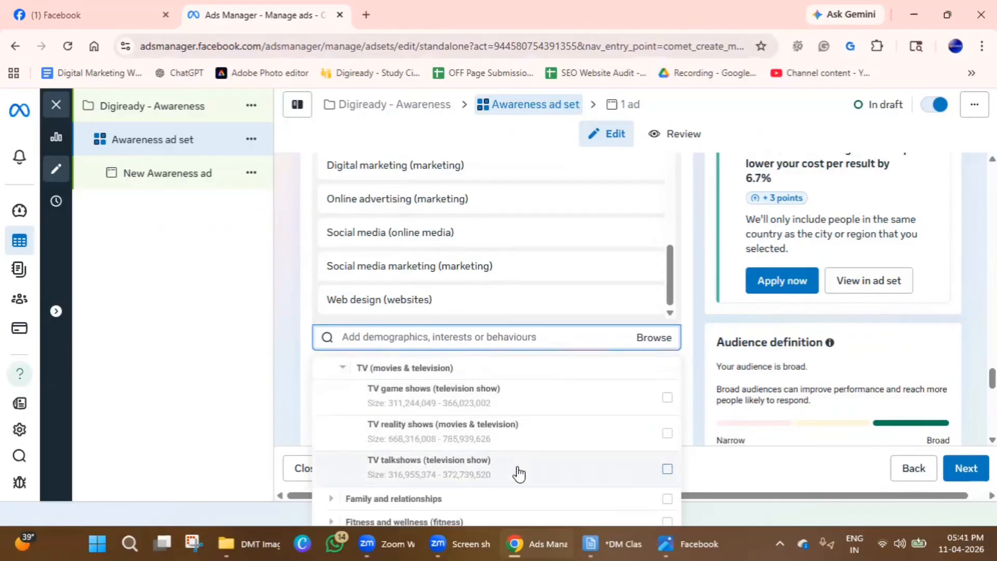
- Examine the interest options listed under Family and relationships and under Hobbies and activities in the detailed targeting
mouse_move(517, 475)
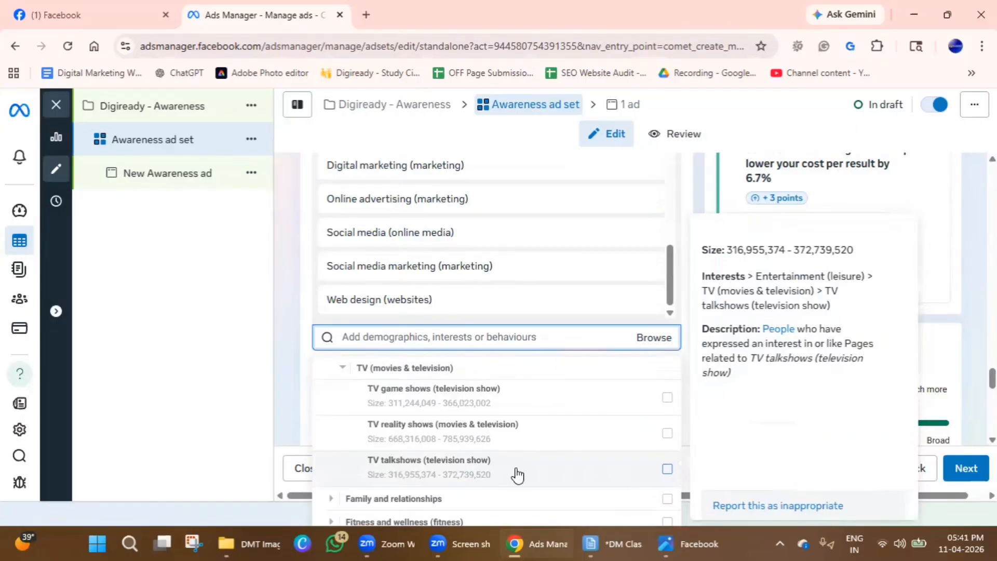
scroll(364, 387, down, 2)
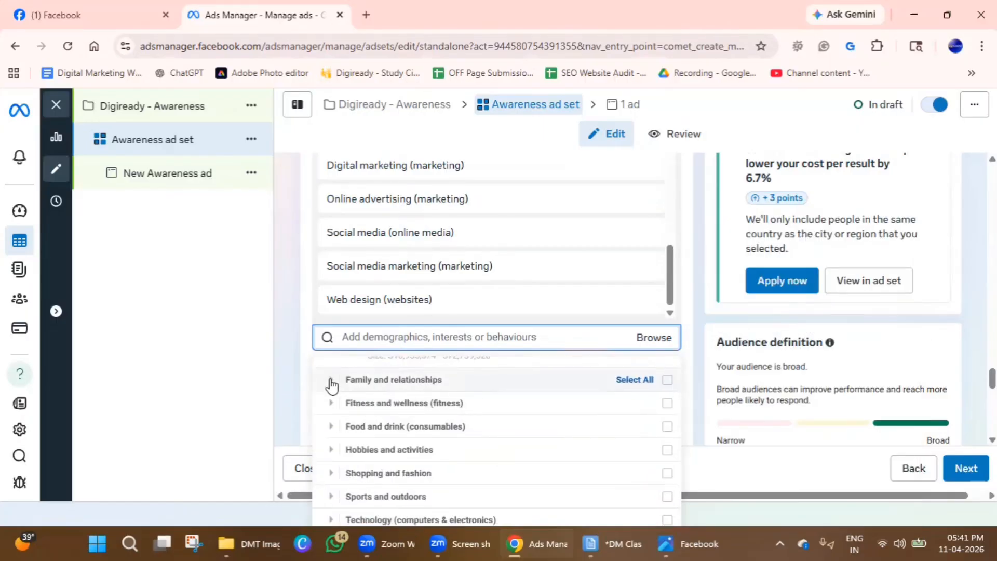
click(330, 381)
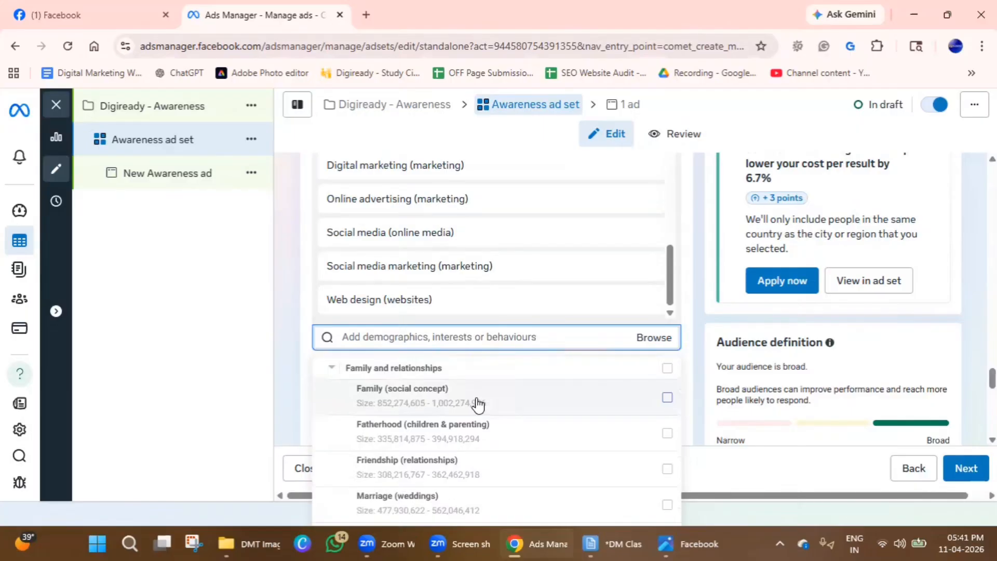
scroll(407, 415, down, 5)
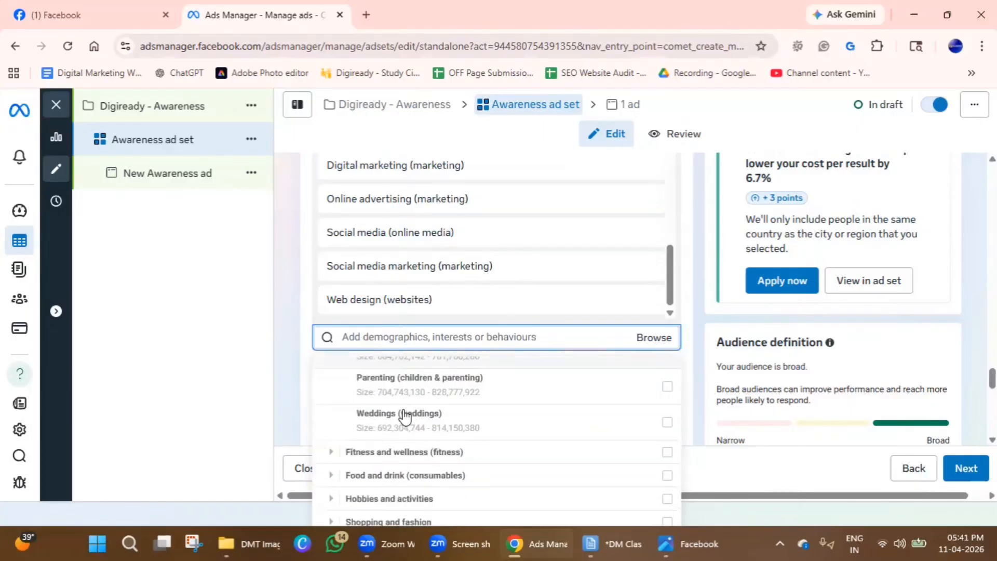
scroll(405, 415, down, 1)
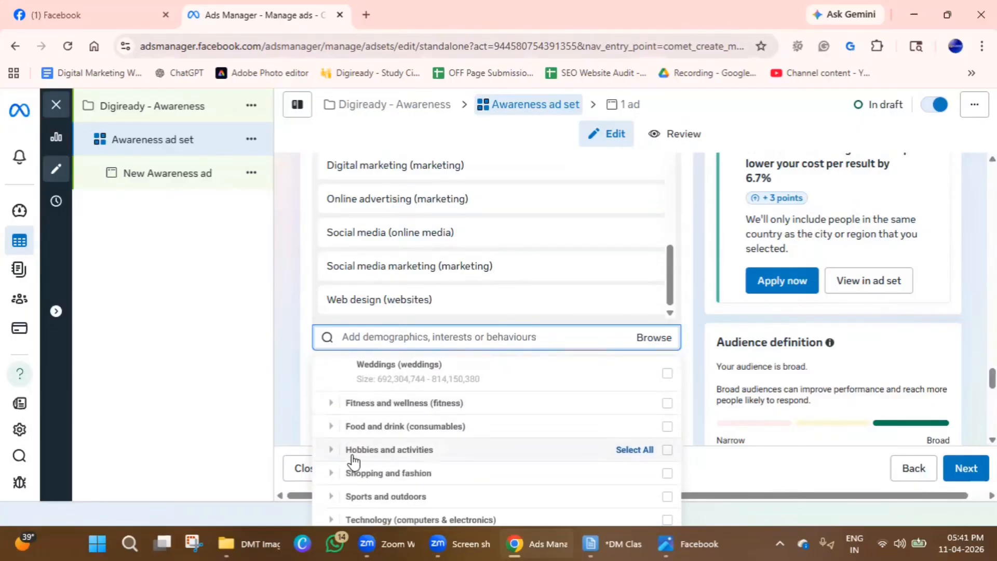
click(331, 450)
scroll(395, 411, down, 2)
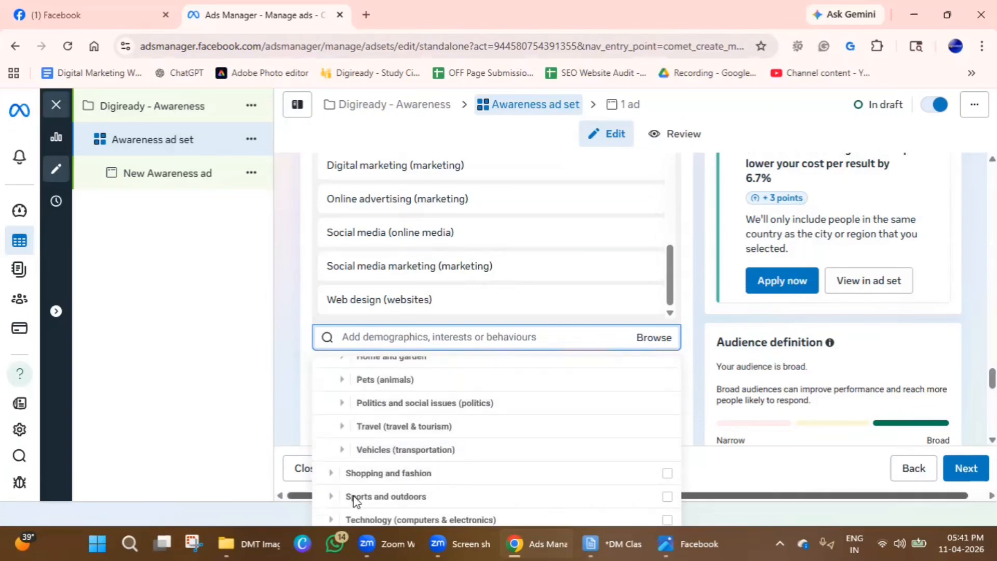
- Look into the Technology (computers & electronics) interests and bring the detailed targeting's Interests categories back into view
click(358, 519)
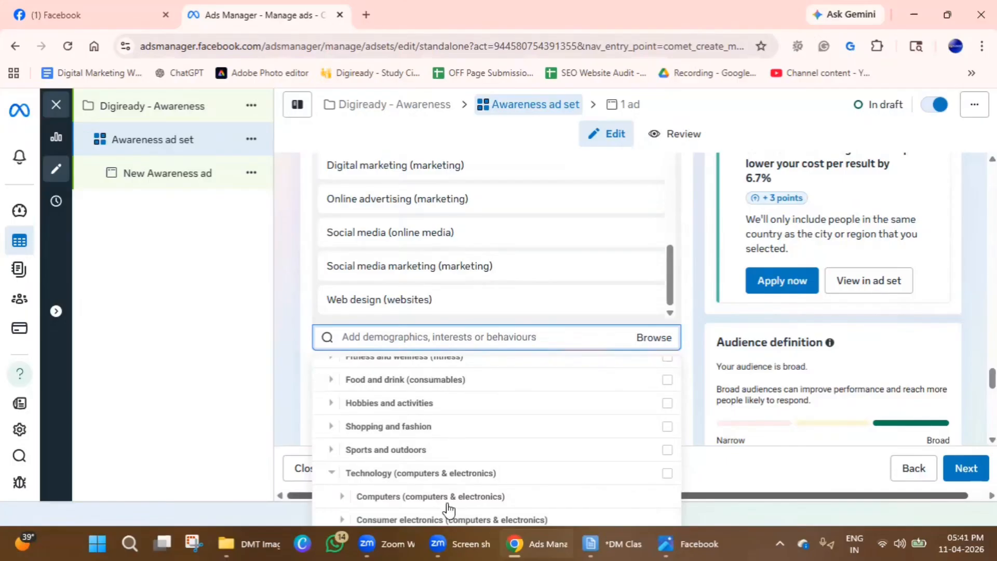
click(347, 501)
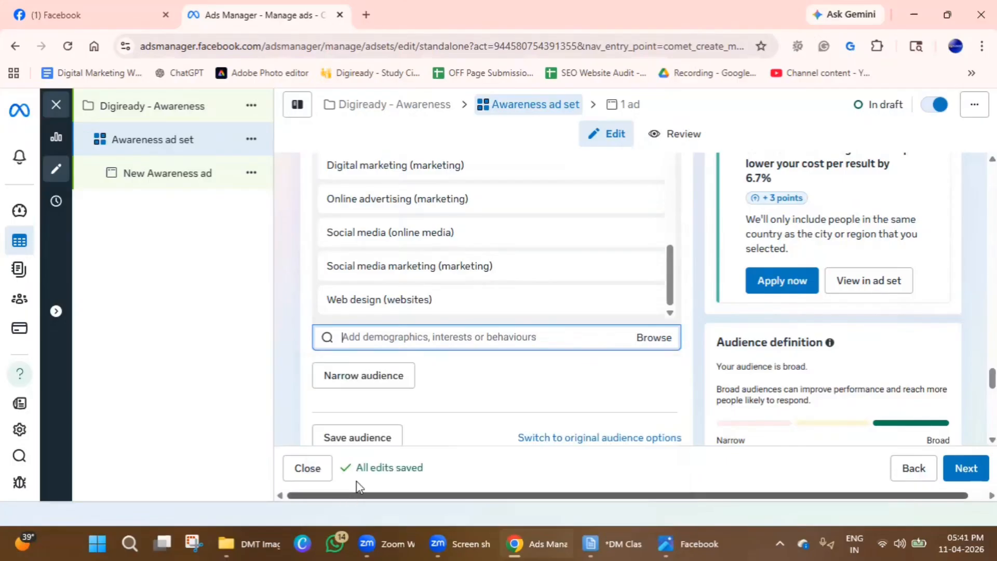
click(653, 337)
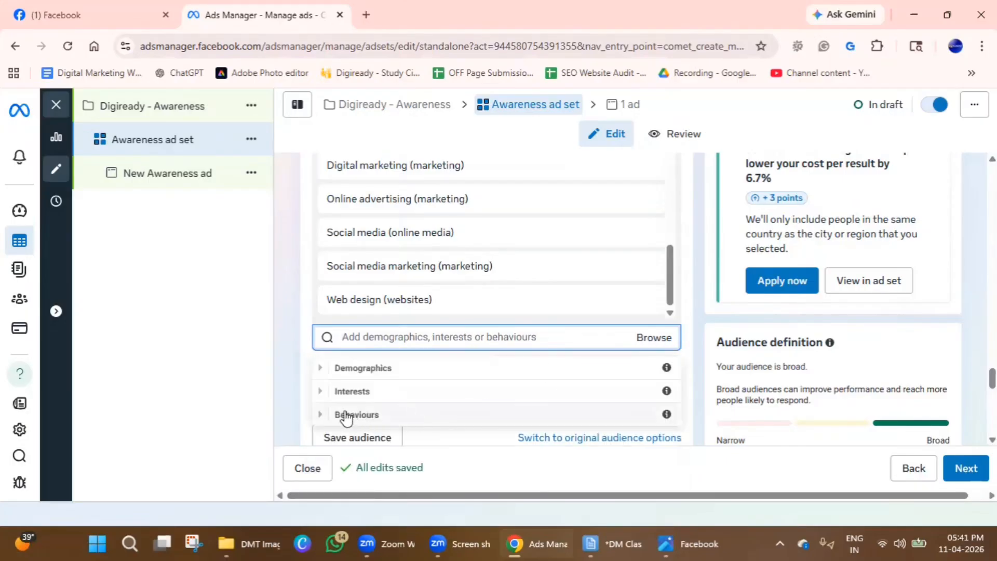
click(325, 393)
scroll(477, 416, down, 1)
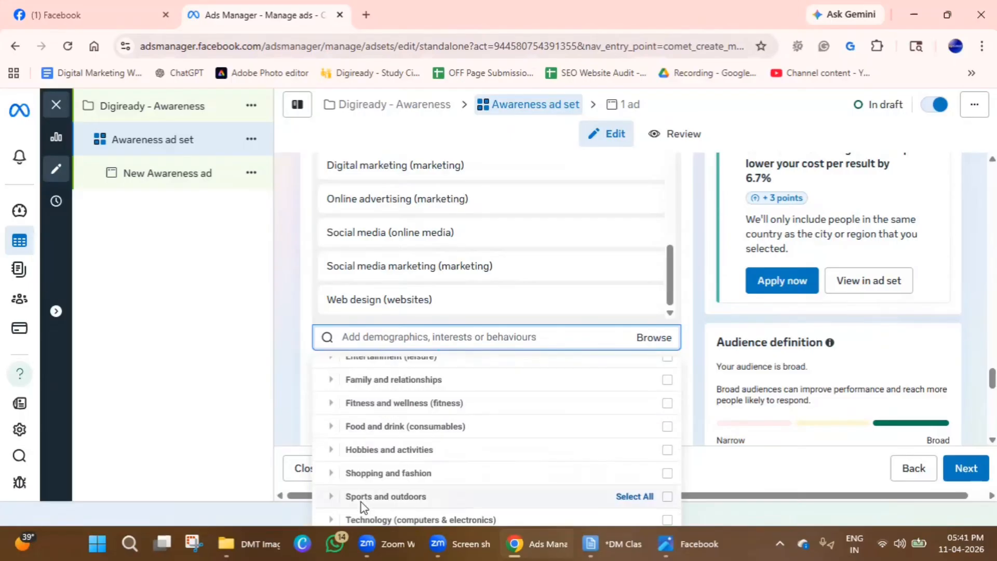
scroll(886, 303, down, 3)
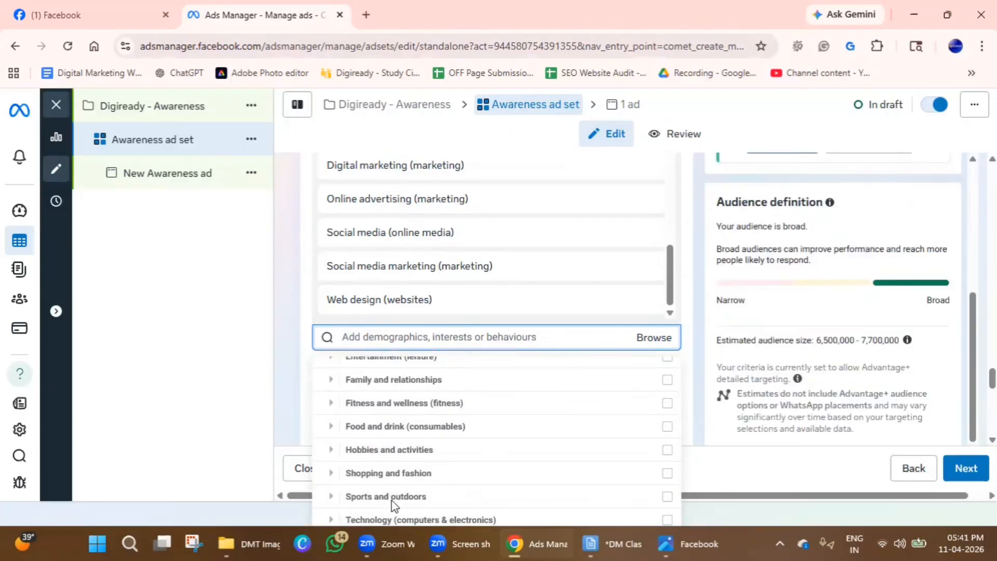
click(330, 520)
scroll(331, 520, down, 1)
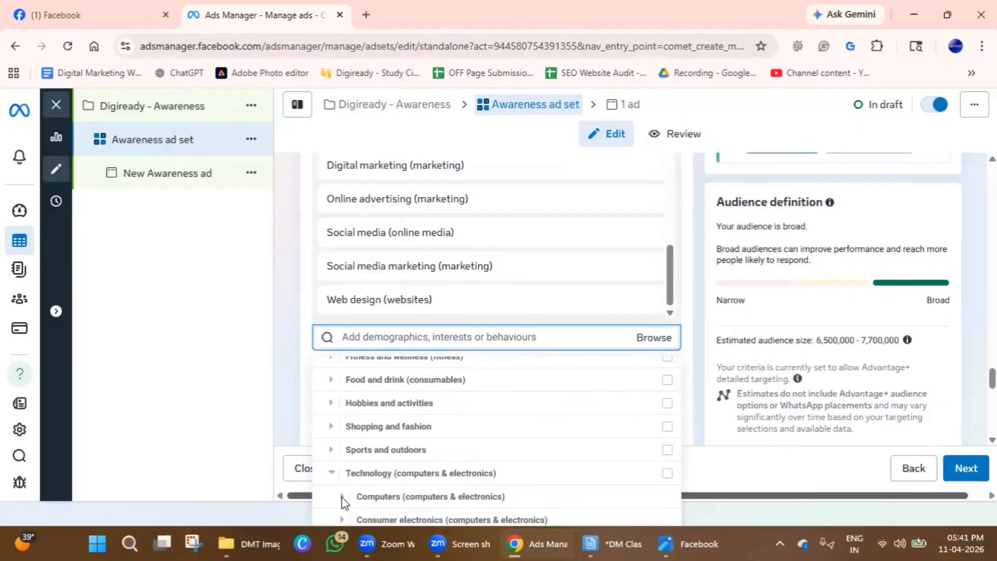
click(441, 337)
scroll(441, 337, down, 4)
scroll(441, 337, up, 2)
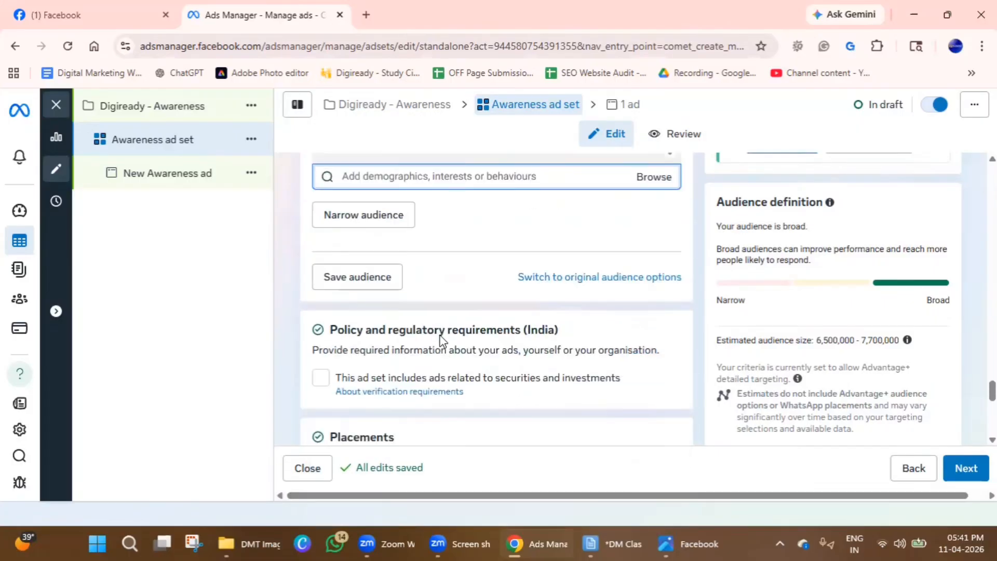
- Browse the detailed targeting interests under Technology (computers & electronics) and examine the options within Computers
click(645, 191)
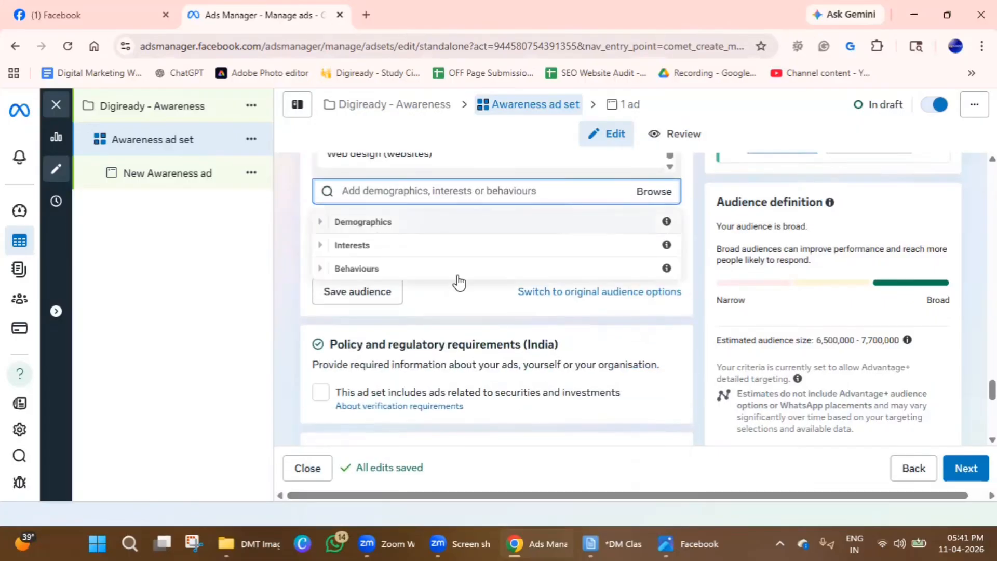
click(320, 248)
scroll(350, 379, down, 2)
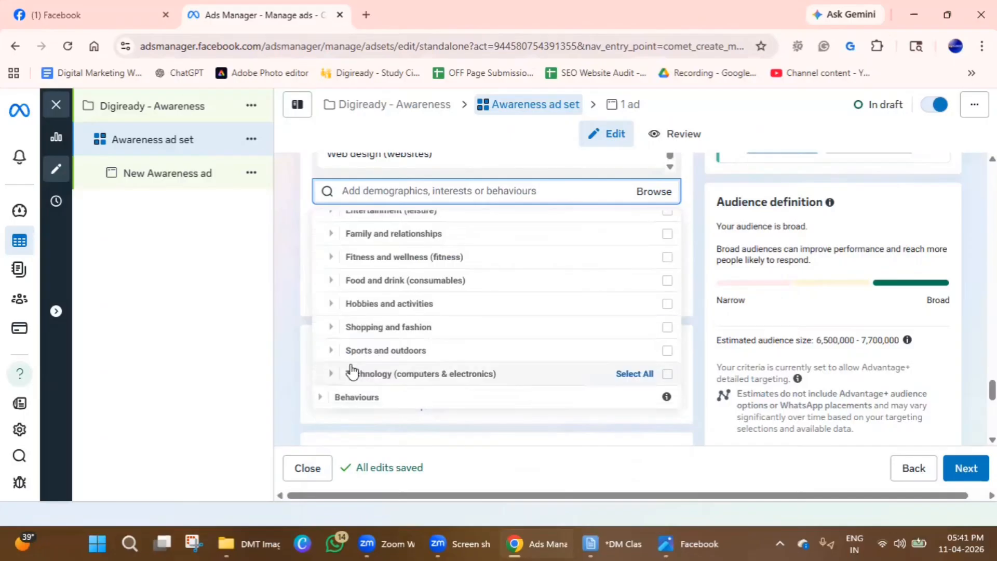
click(350, 372)
scroll(356, 349, down, 1)
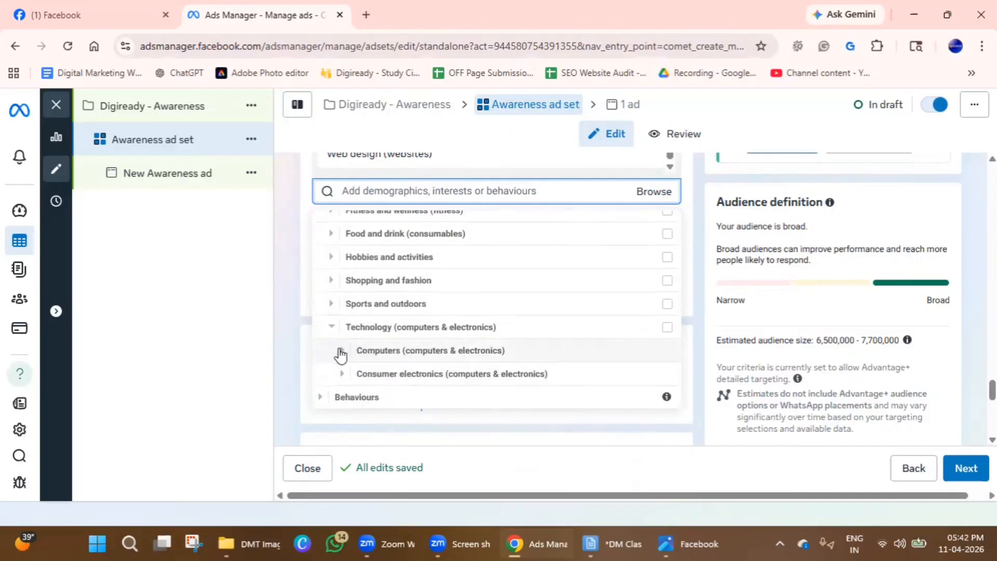
click(341, 351)
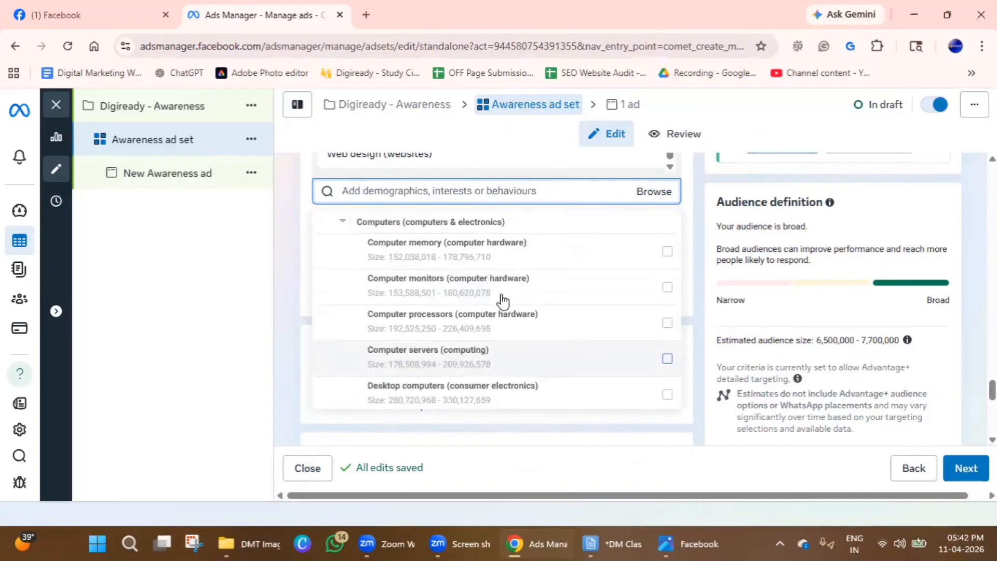
scroll(475, 370, down, 2)
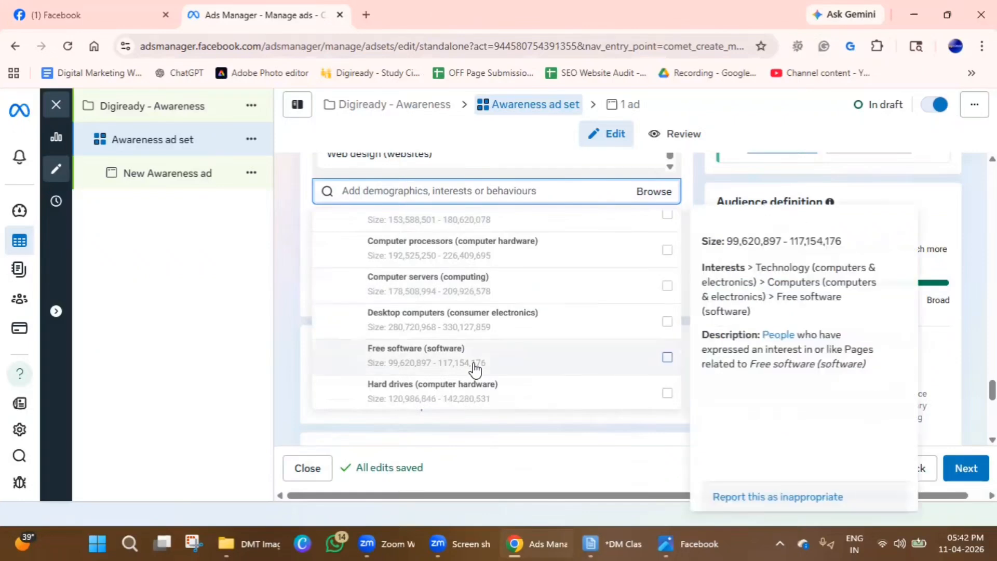
scroll(475, 369, down, 3)
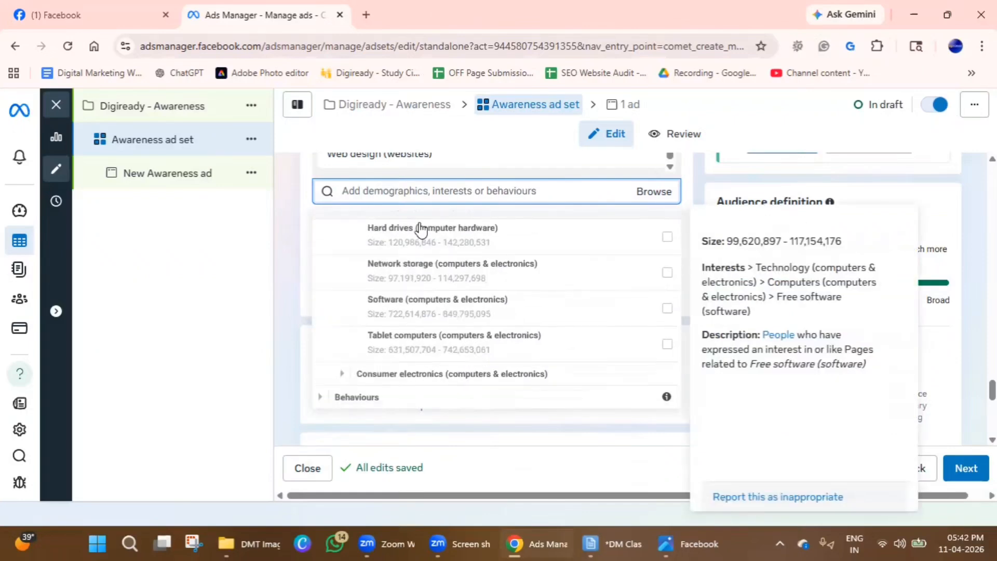
- Expand the Anniversary category under Behaviours and read the description of the Anniversary (within 61-90 days) option
click(320, 398)
click(332, 248)
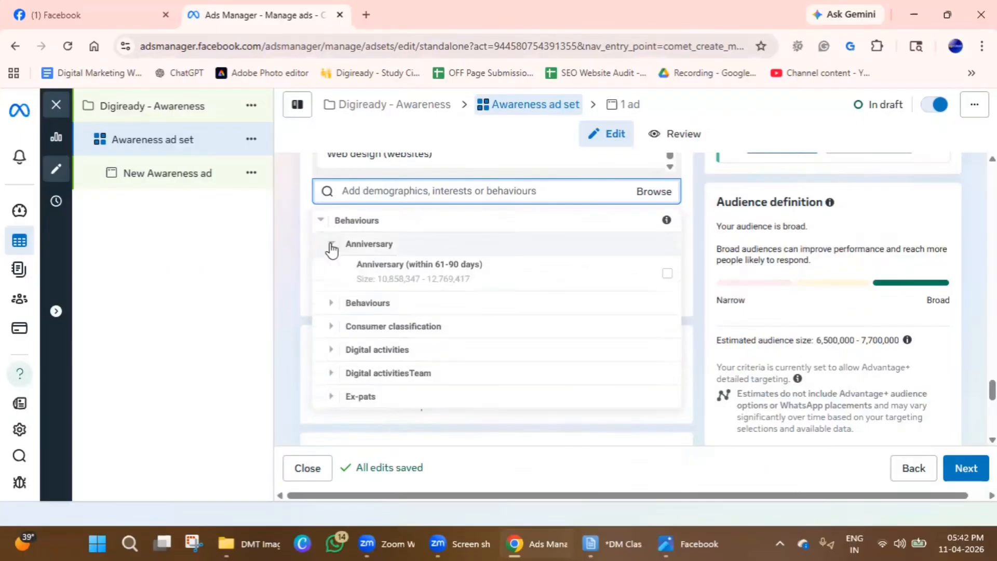
mouse_move(475, 258)
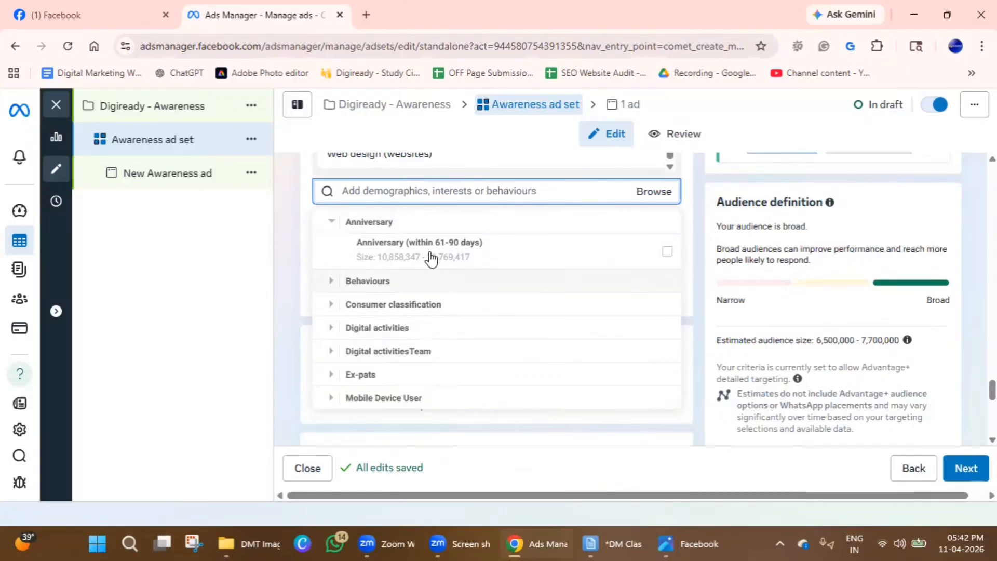
mouse_move(431, 258)
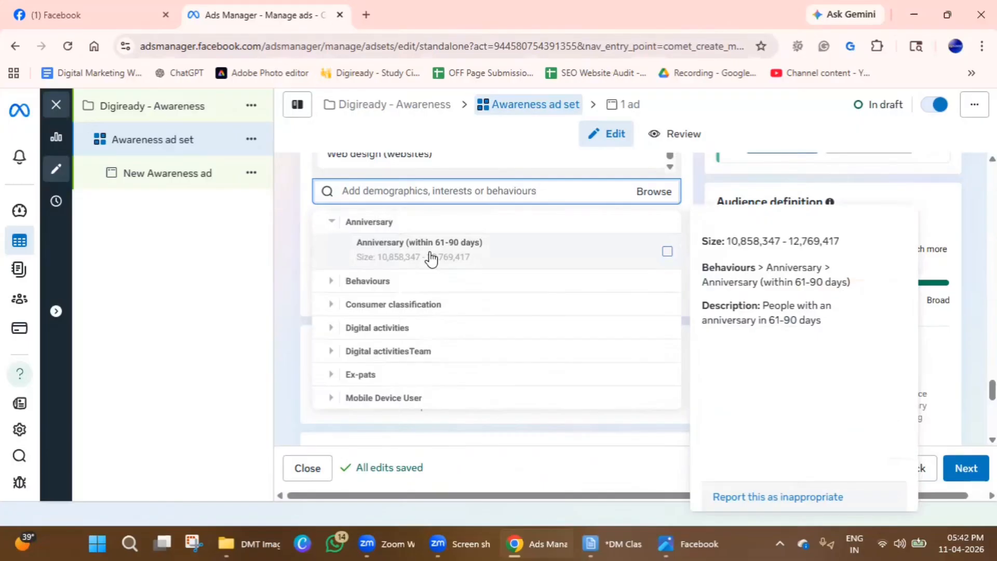
- Examine both Facebook access (mobile) groups under the nested Behaviours category's All Mobile Devices by Operating System
click(344, 283)
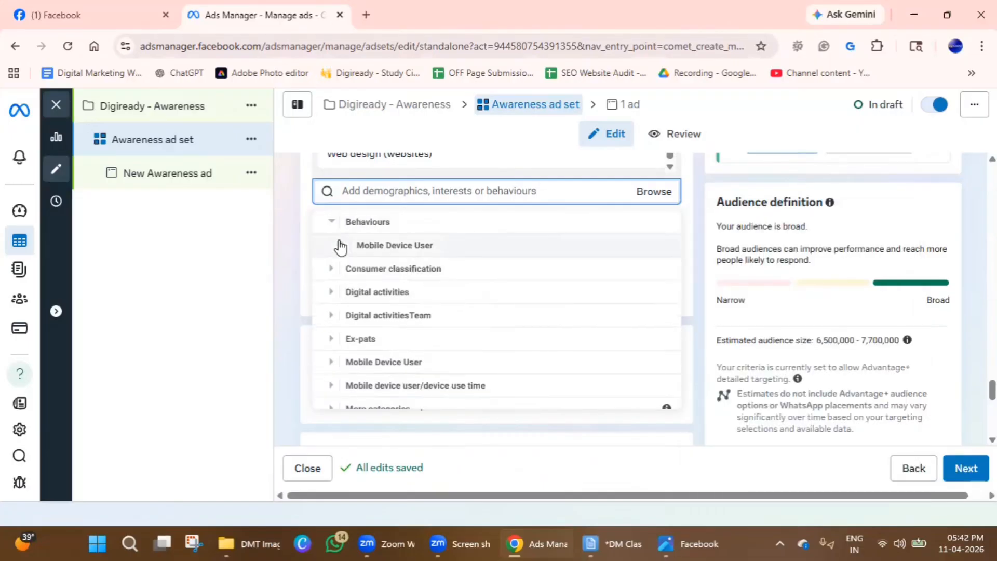
click(340, 246)
click(404, 245)
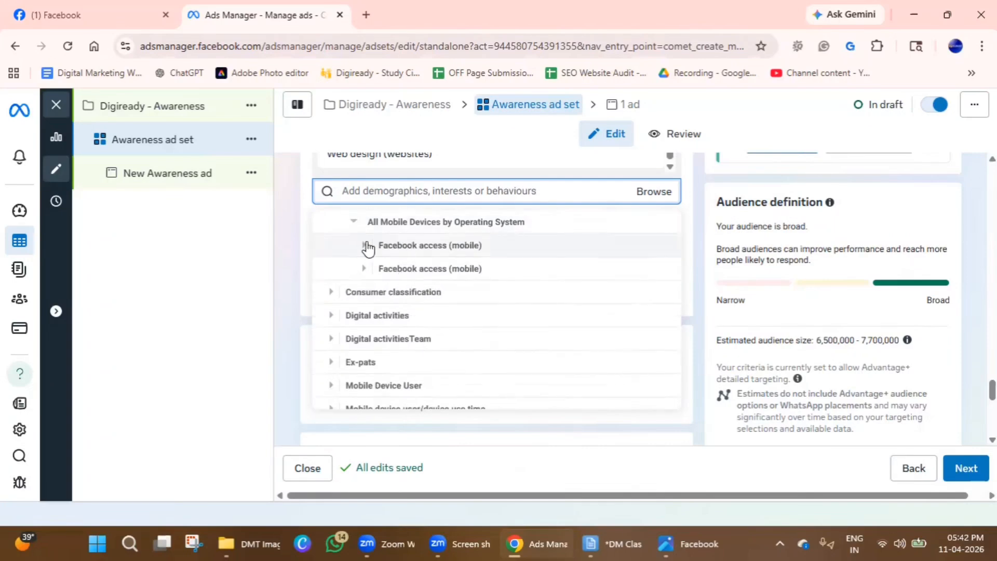
click(366, 245)
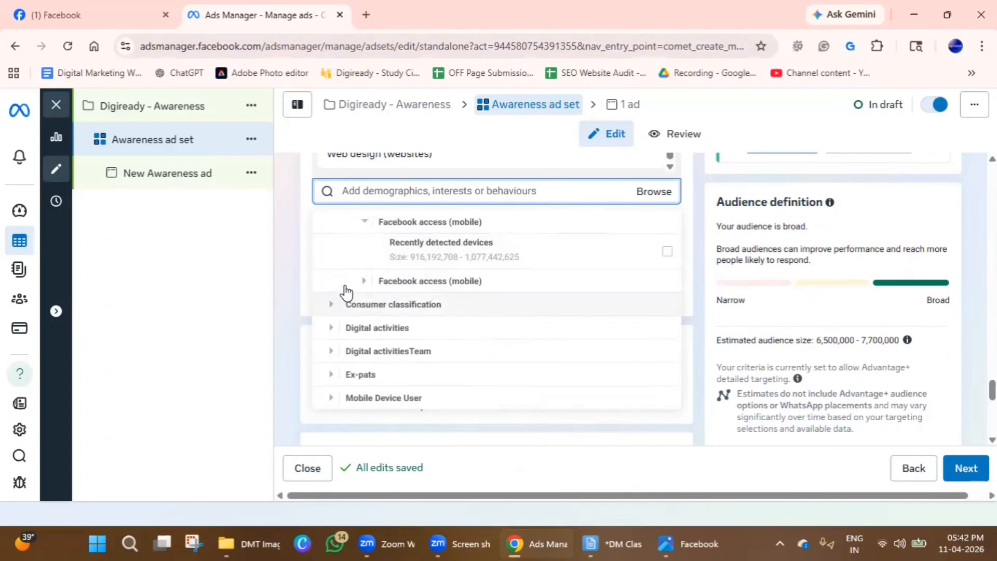
click(363, 281)
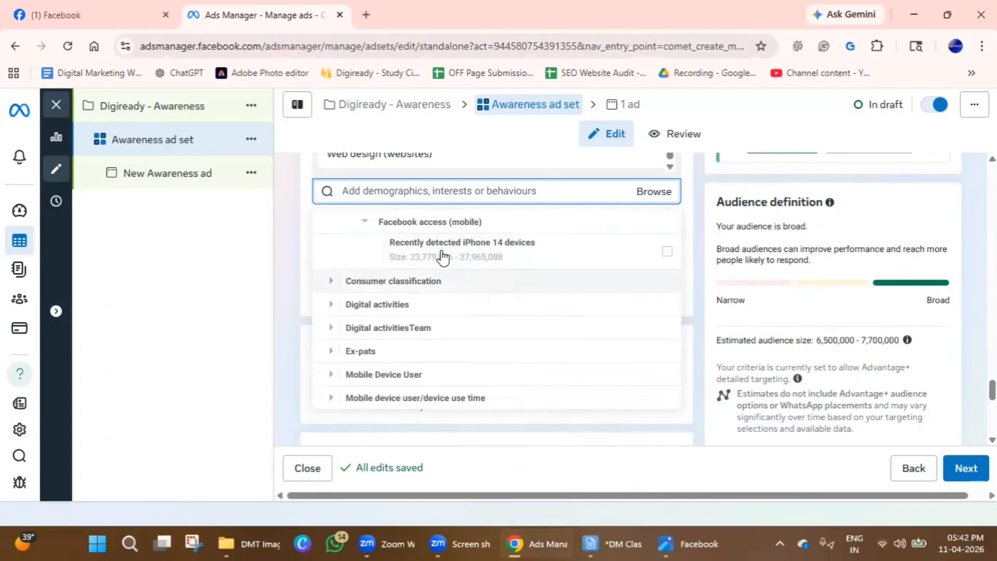
- Expand the Digital activities behaviours and review its targeting options through to the categories that follow
click(328, 305)
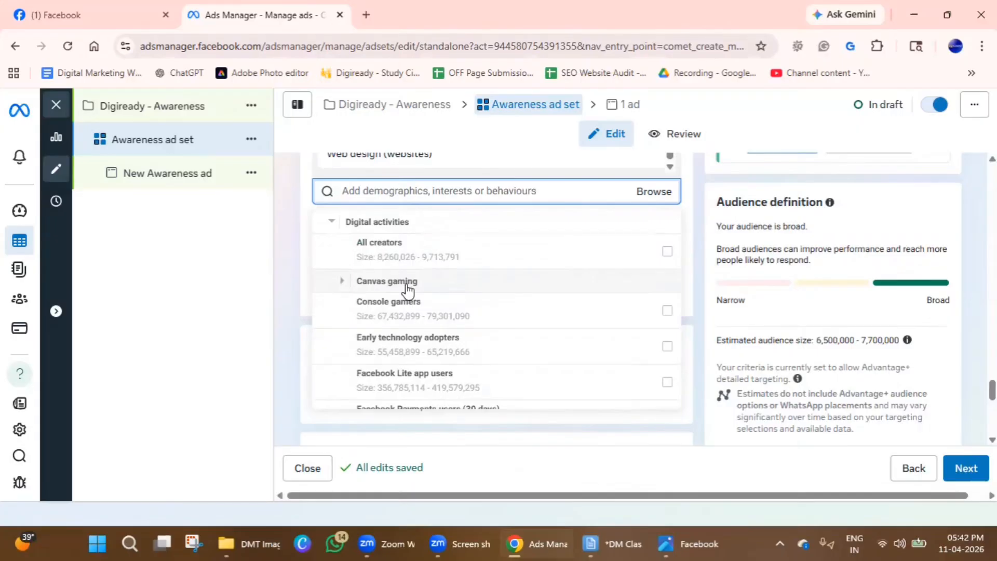
scroll(438, 323, down, 4)
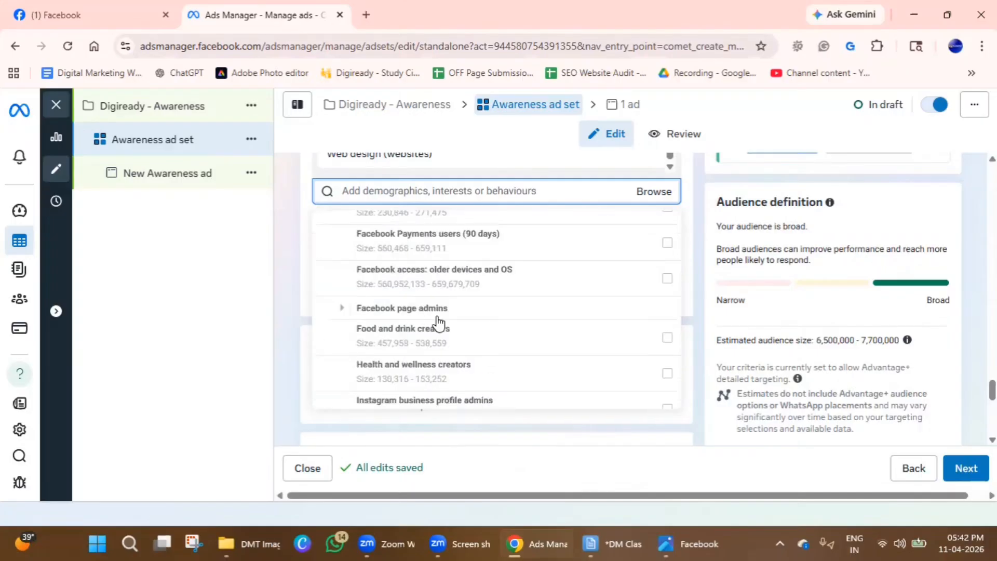
scroll(436, 358, up, 4)
scroll(437, 383, down, 4)
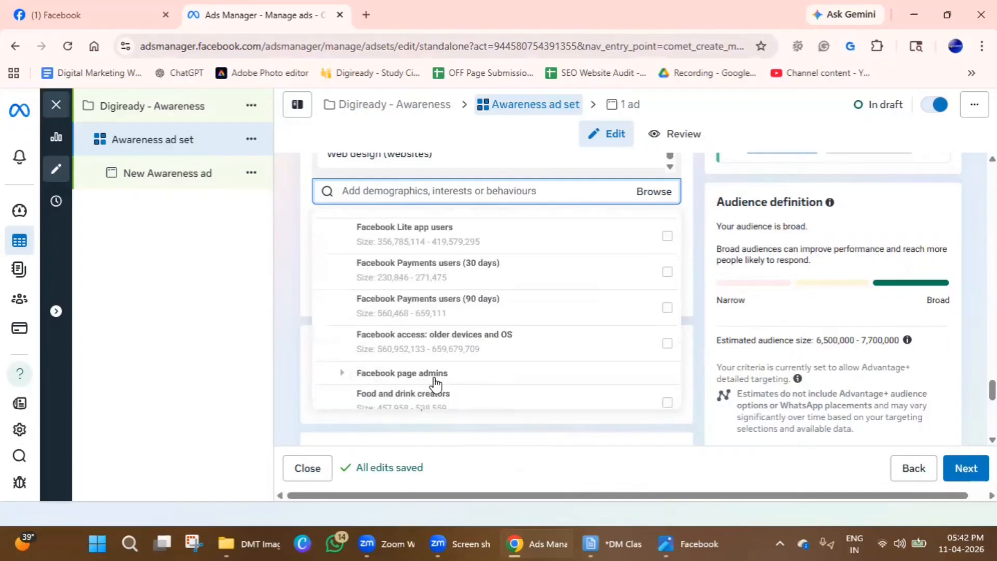
scroll(494, 318, down, 5)
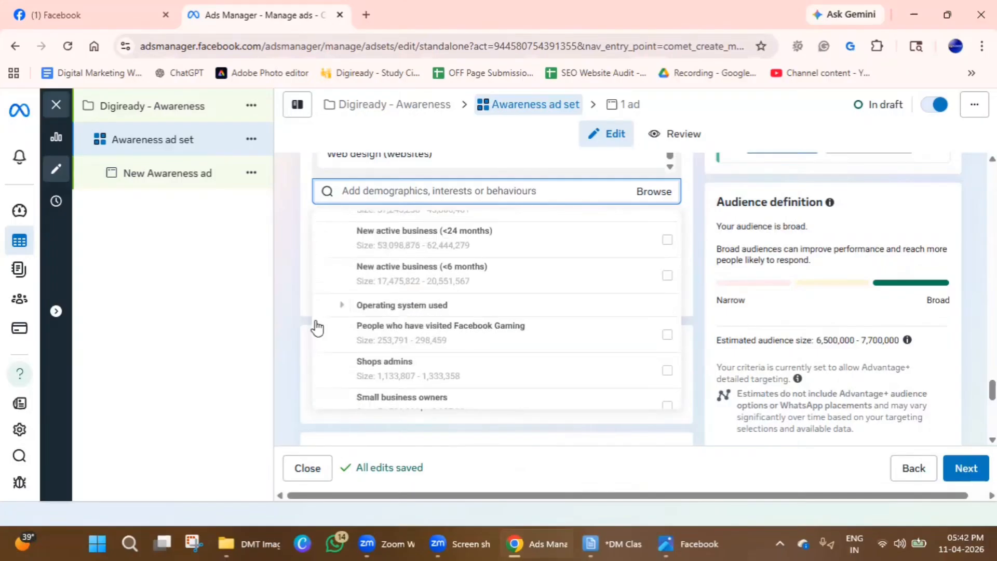
scroll(457, 342, down, 2)
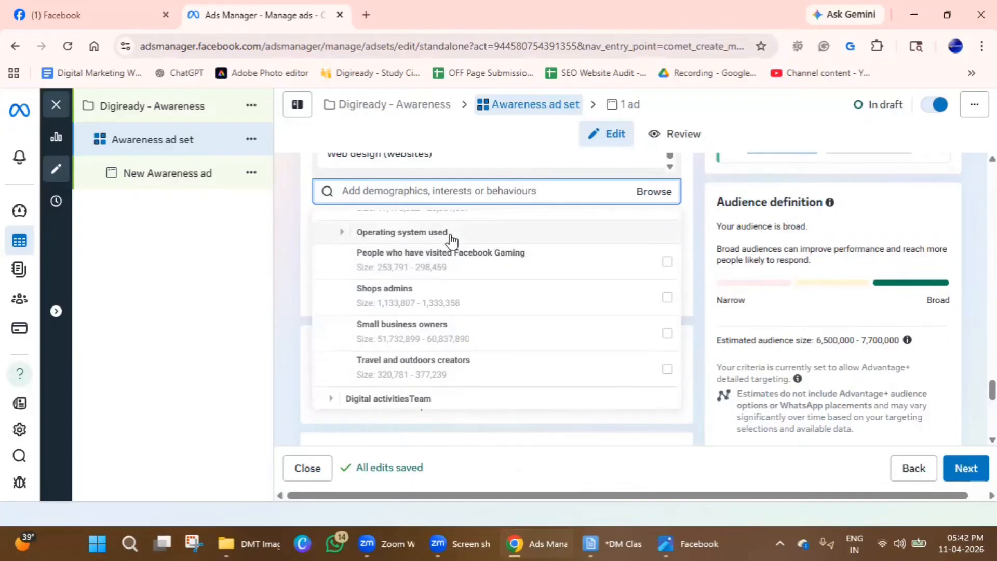
scroll(436, 363, down, 3)
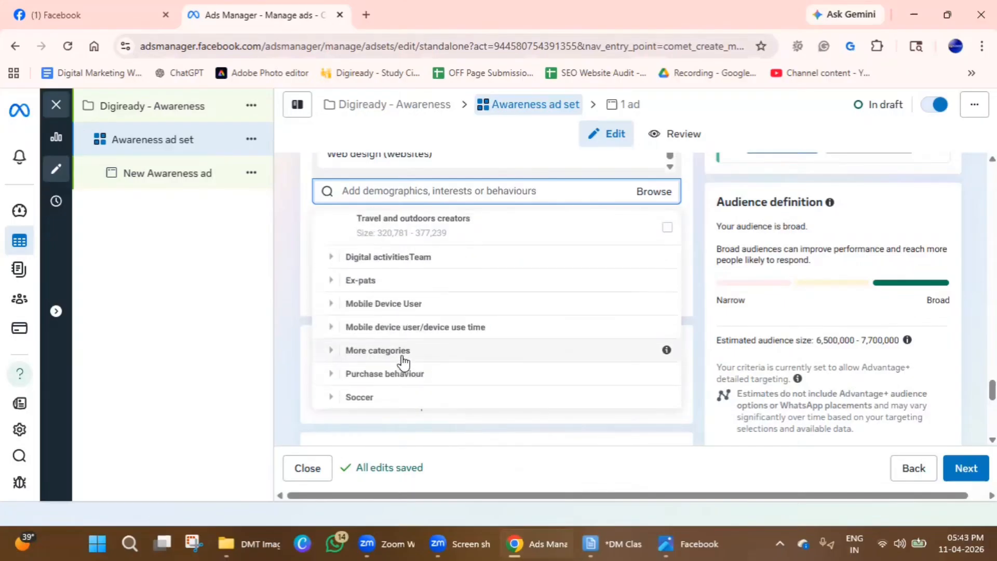
scroll(404, 361, up, 2)
scroll(400, 360, down, 2)
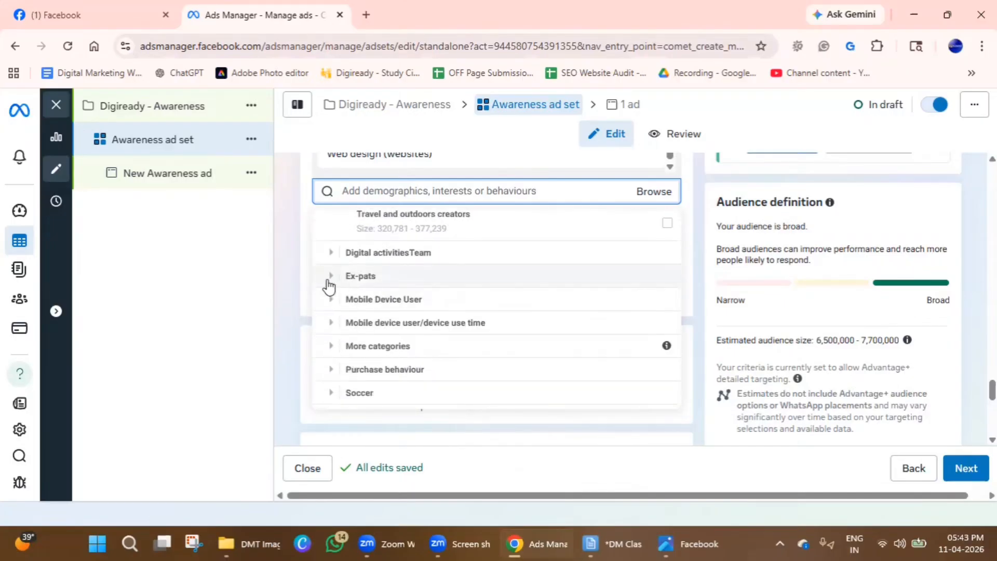
- Expand the Ex-pats behaviours and review the whole list of family, friends and formerly-lived-in country options
click(331, 284)
scroll(332, 283, down, 1)
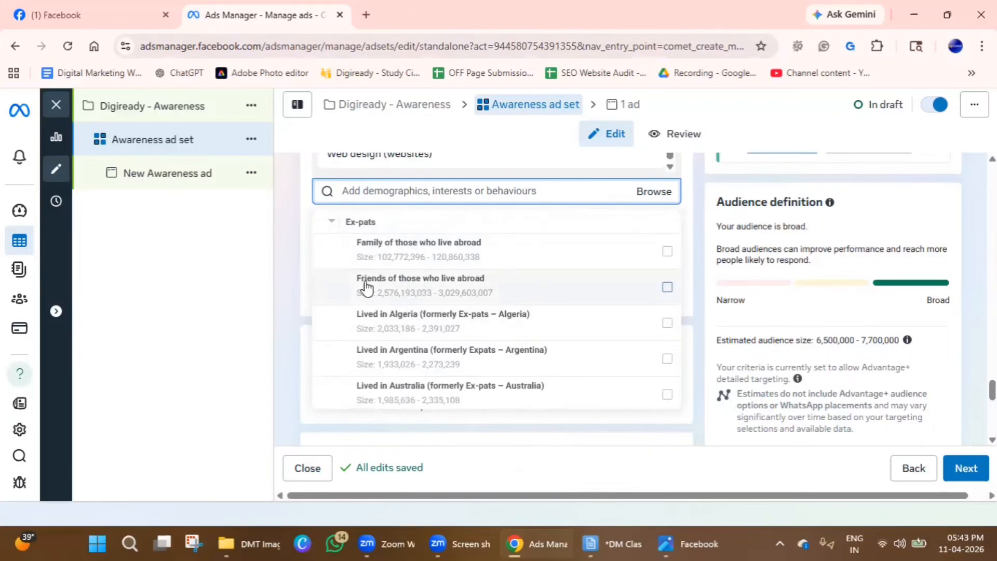
scroll(472, 329, down, 15)
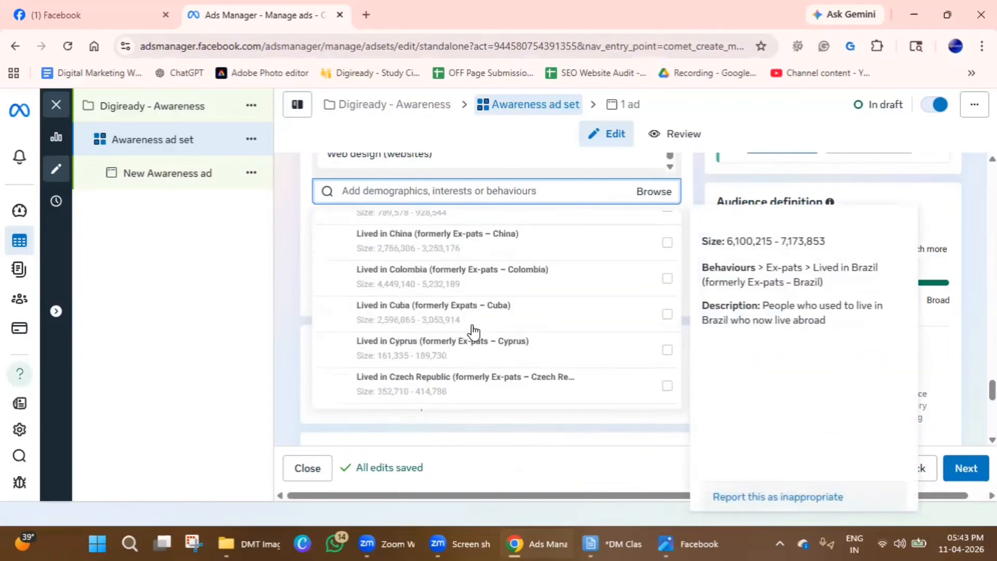
scroll(473, 329, down, 15)
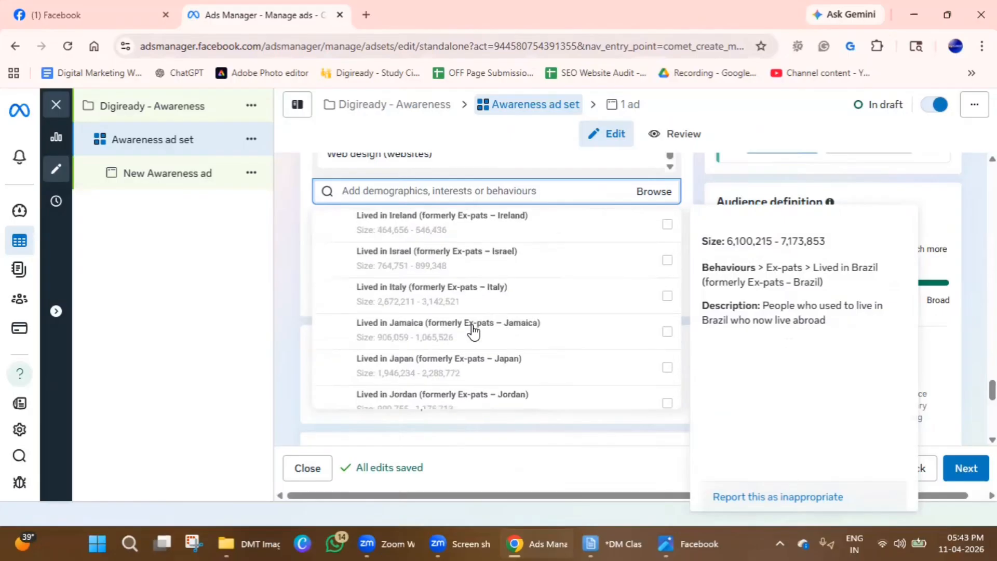
scroll(473, 330, down, 15)
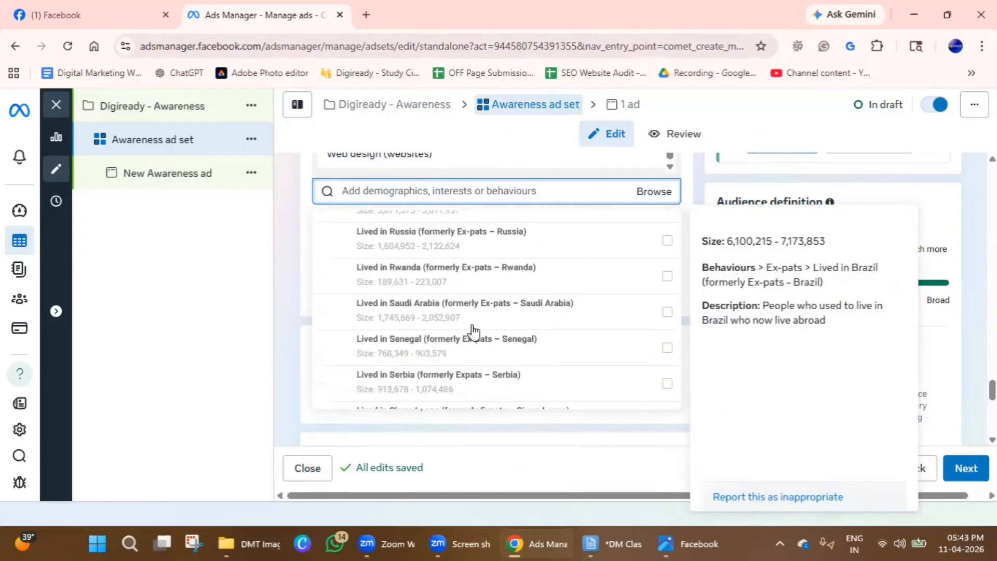
scroll(472, 331, down, 10)
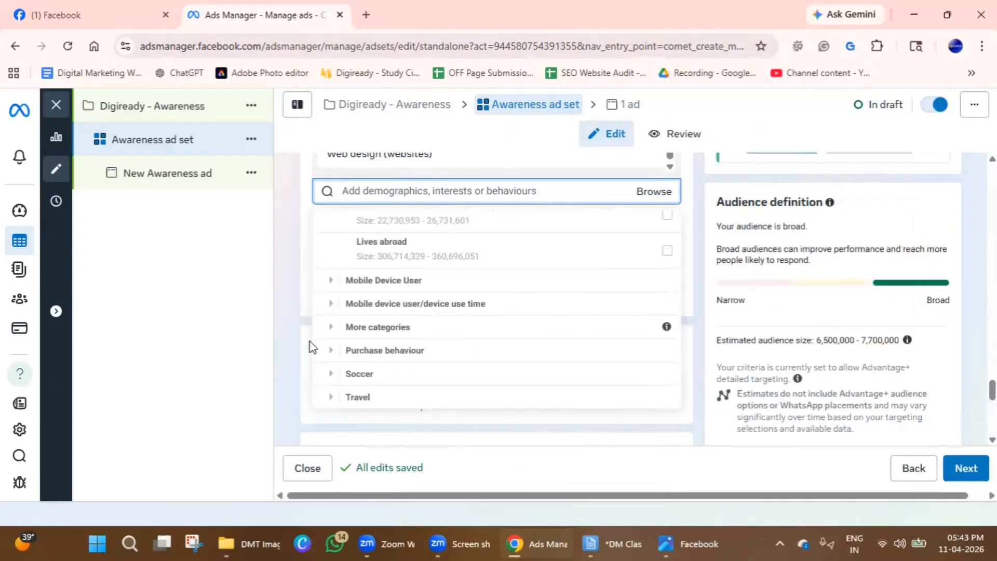
- Expand the Mobile Device User behaviours, check All Mobile Devices by Brand, and read the feature phones option's description
click(335, 282)
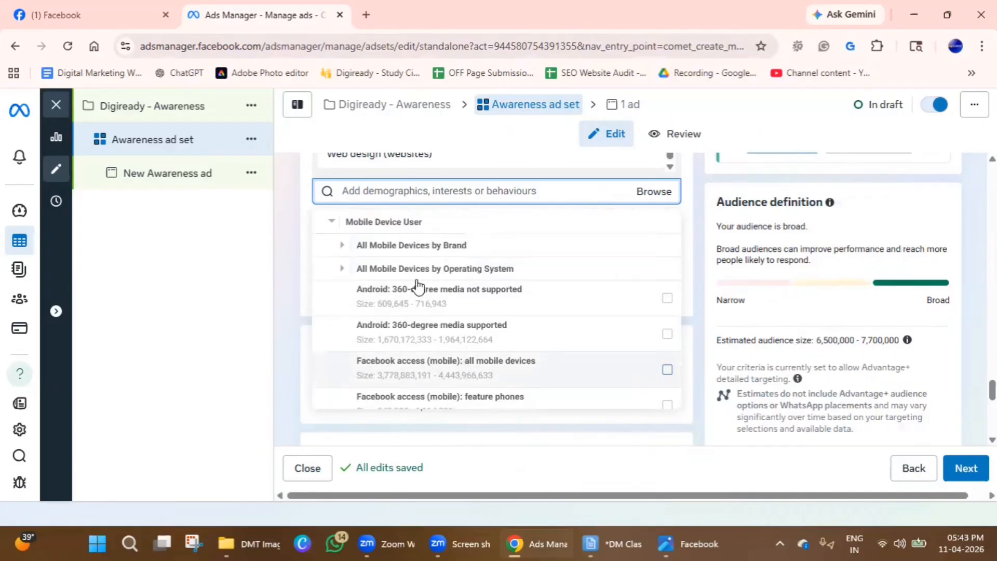
click(348, 245)
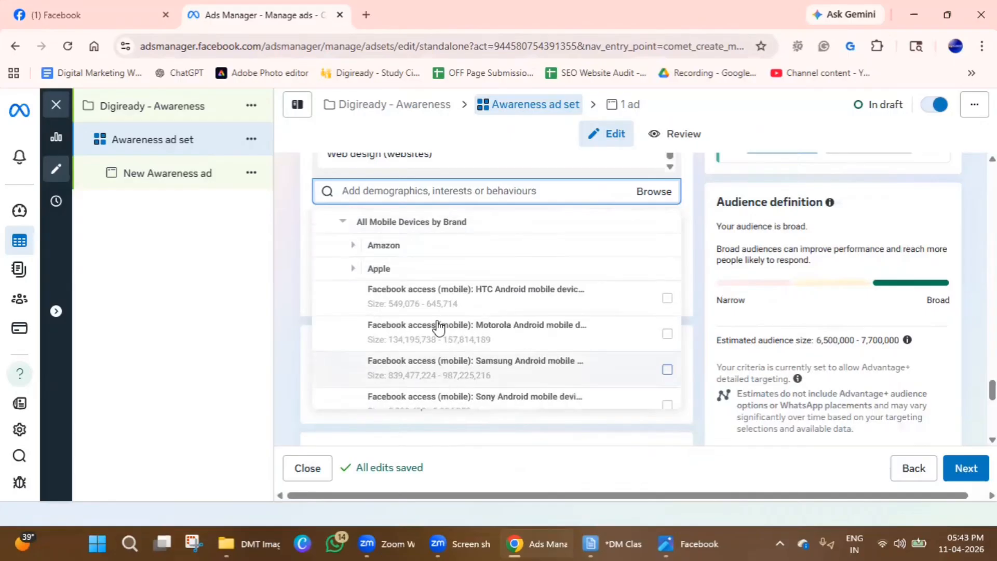
click(342, 222)
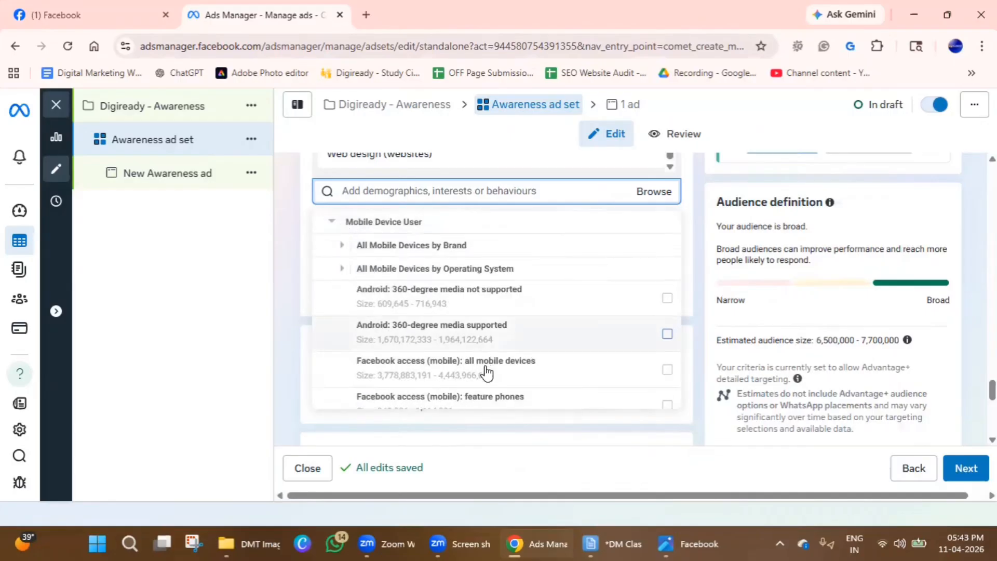
mouse_move(546, 409)
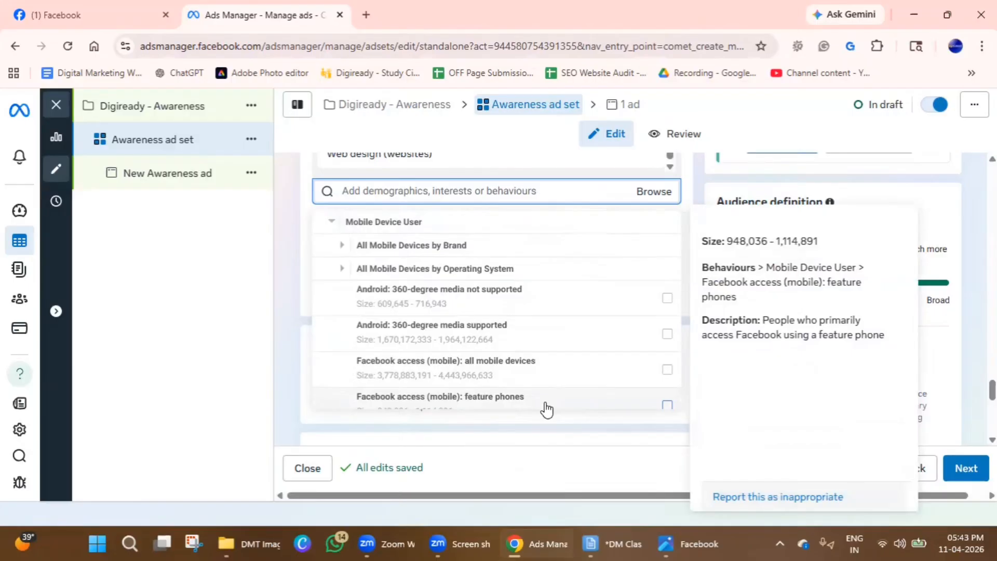
- Expand the Purchase behaviour category and read the description of the Engaged shoppers option
scroll(519, 374, down, 8)
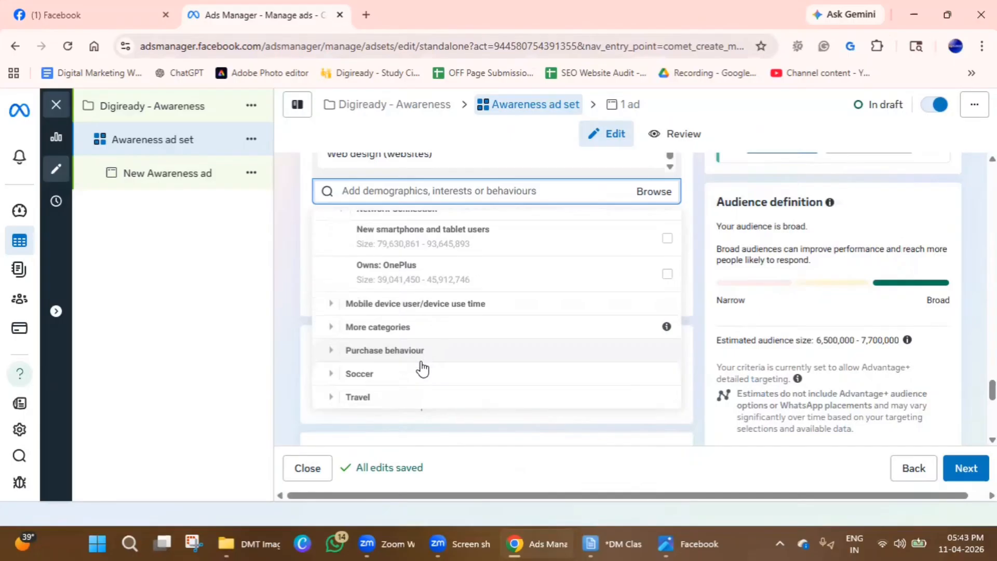
click(331, 351)
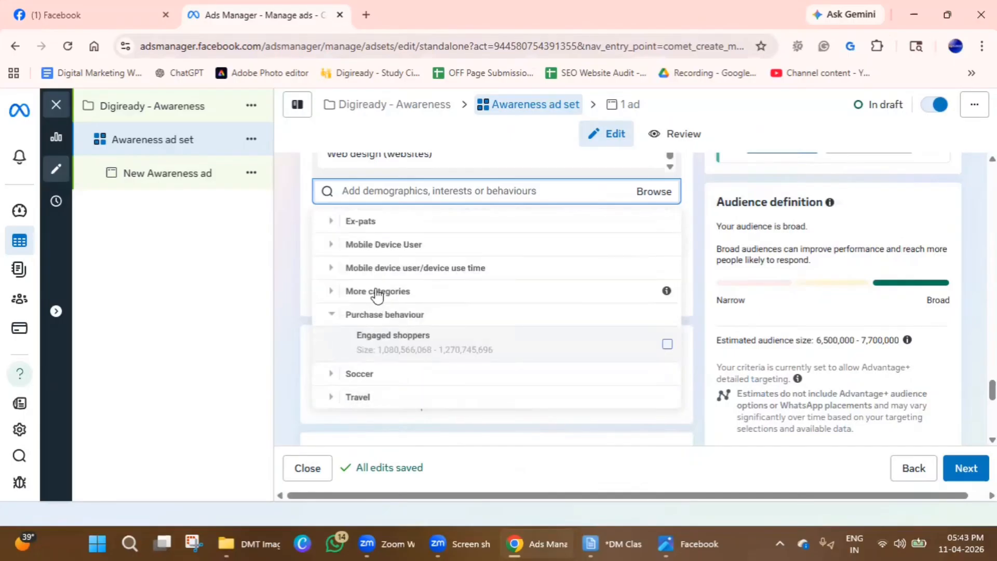
mouse_move(381, 365)
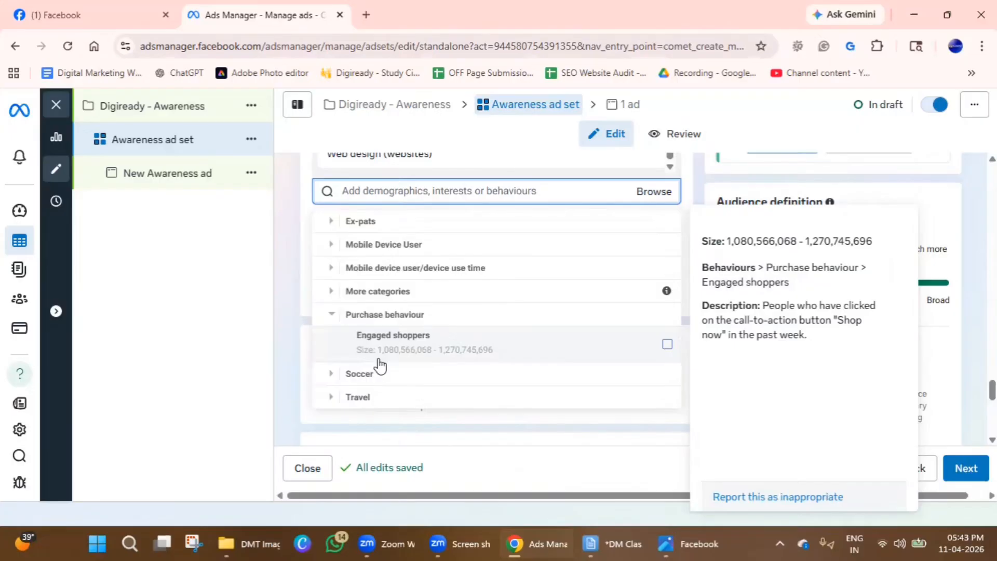
- Expand the Travel behaviours, review the traveller and commuter options, and close the targeting list
click(334, 395)
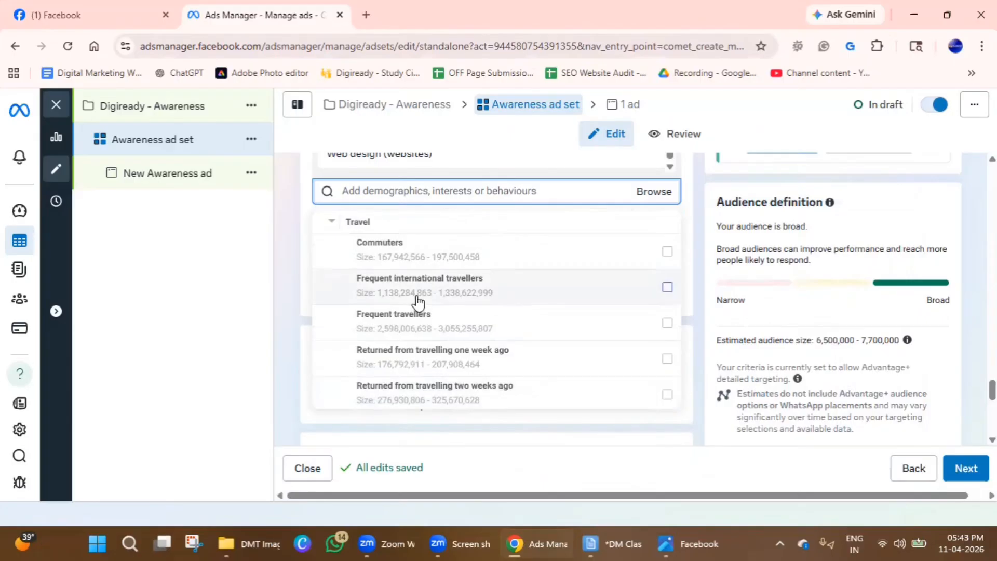
mouse_move(419, 302)
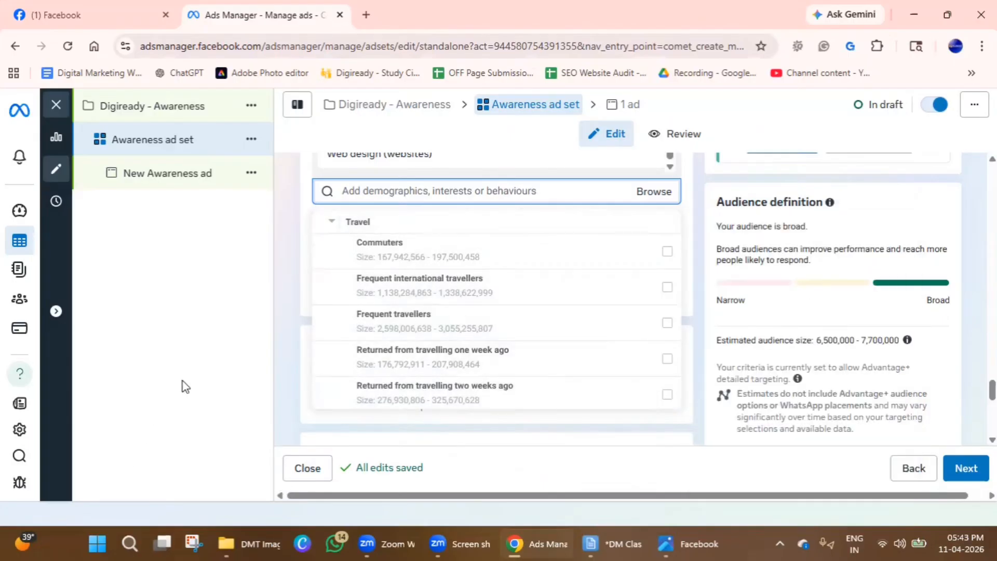
key(Escape)
- Search the detailed targeting for "job chance" and add the New job demographic to the included audience
scroll(327, 389, up, 4)
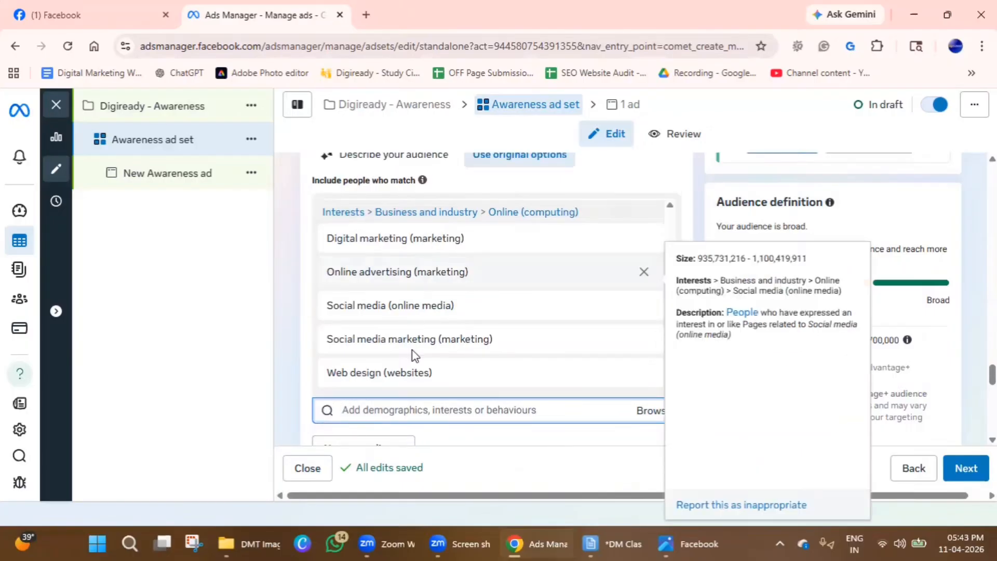
click(410, 410)
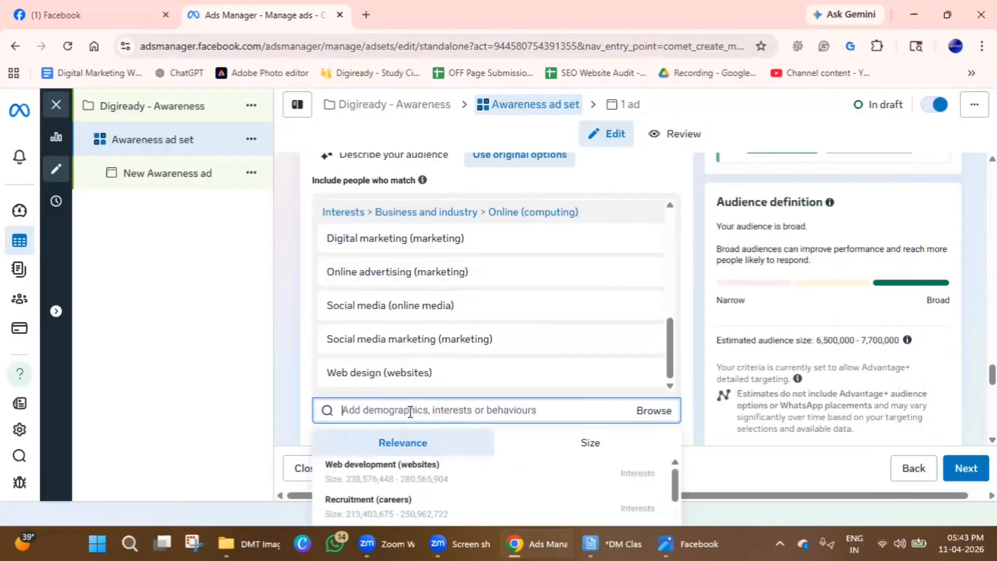
text(job chan)
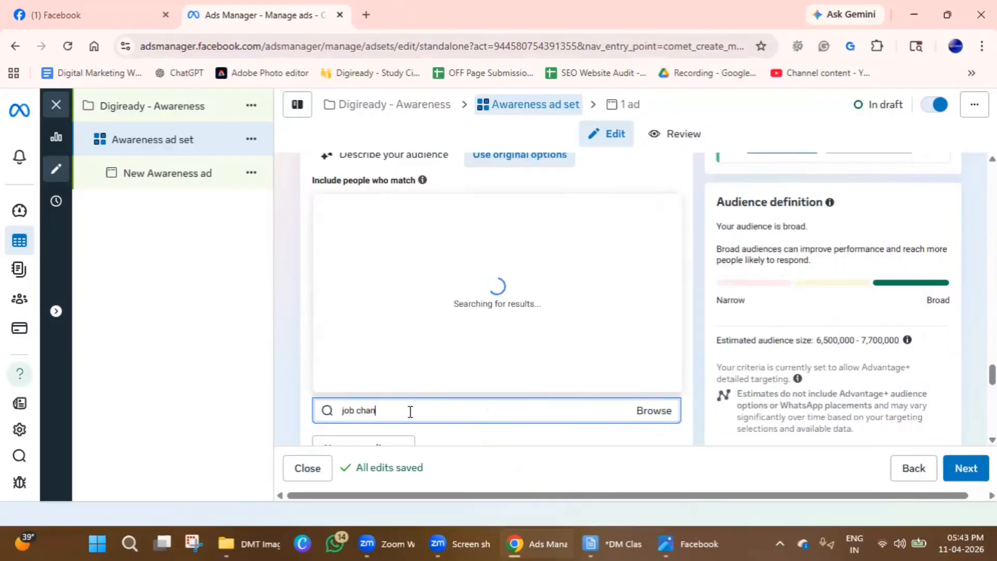
text(ce)
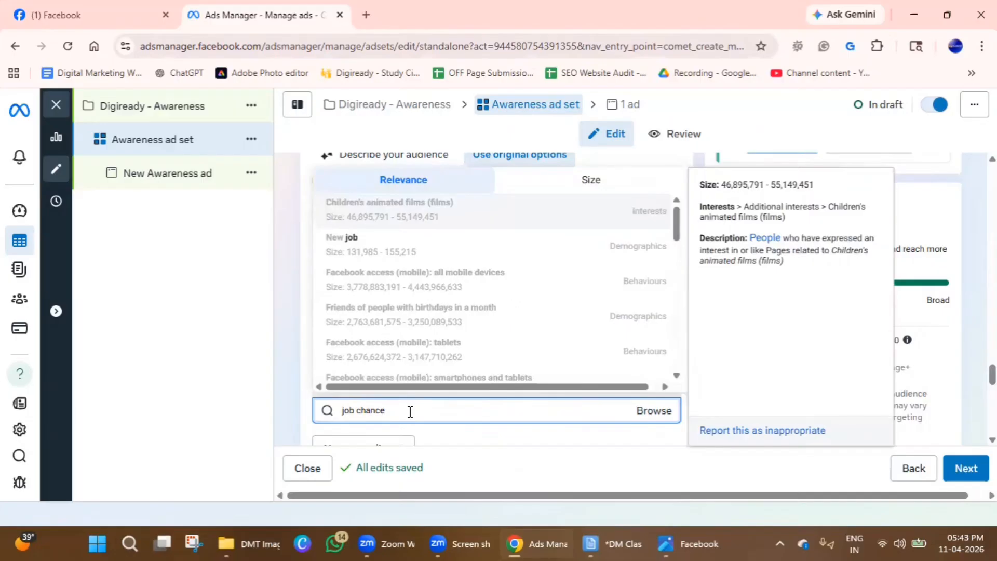
click(407, 242)
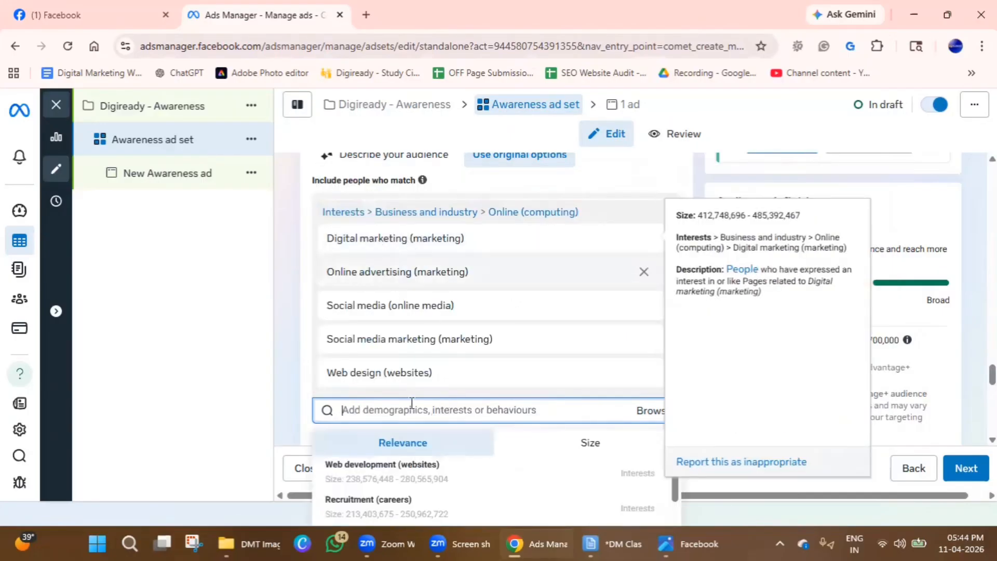
- Search the detailed targeting for "career change", look through the suggestions and close the list without adding anything
scroll(387, 402, down, 1)
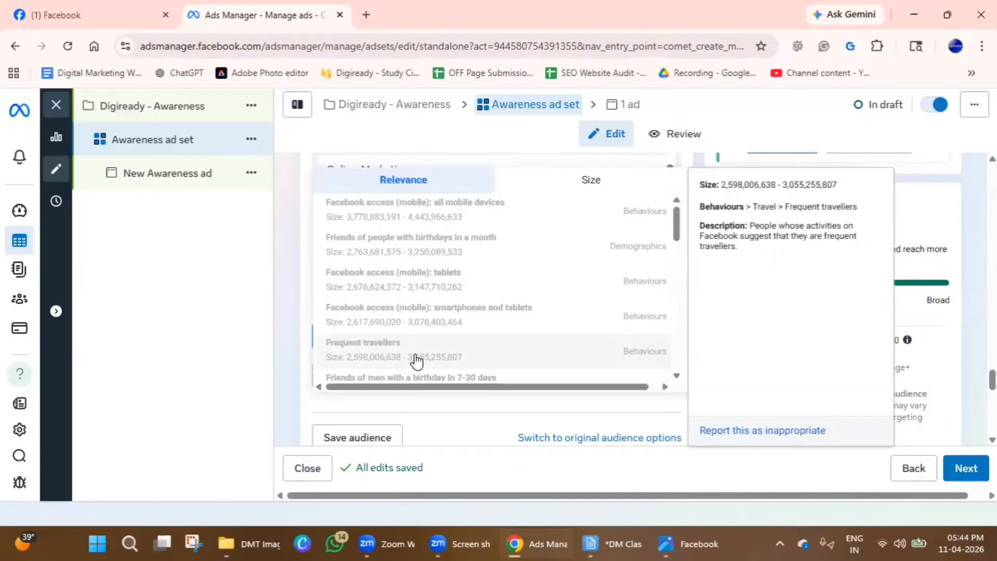
click(241, 380)
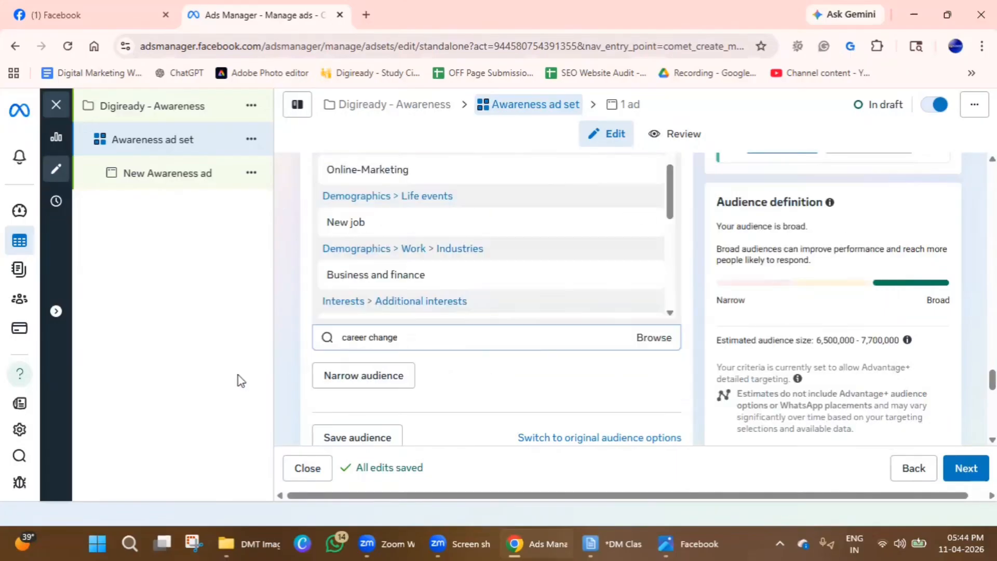
click(375, 341)
text(c)
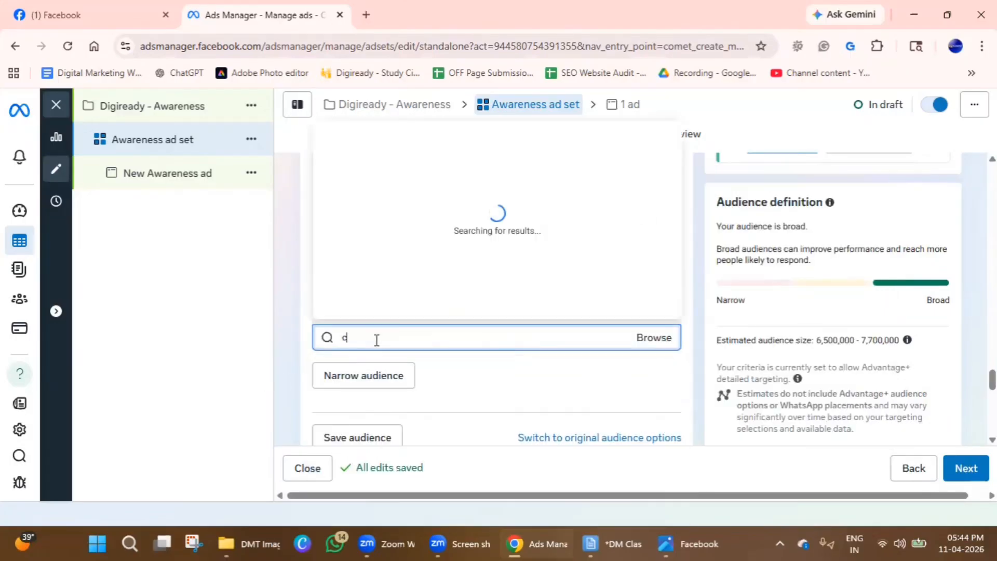
text(areer crange)
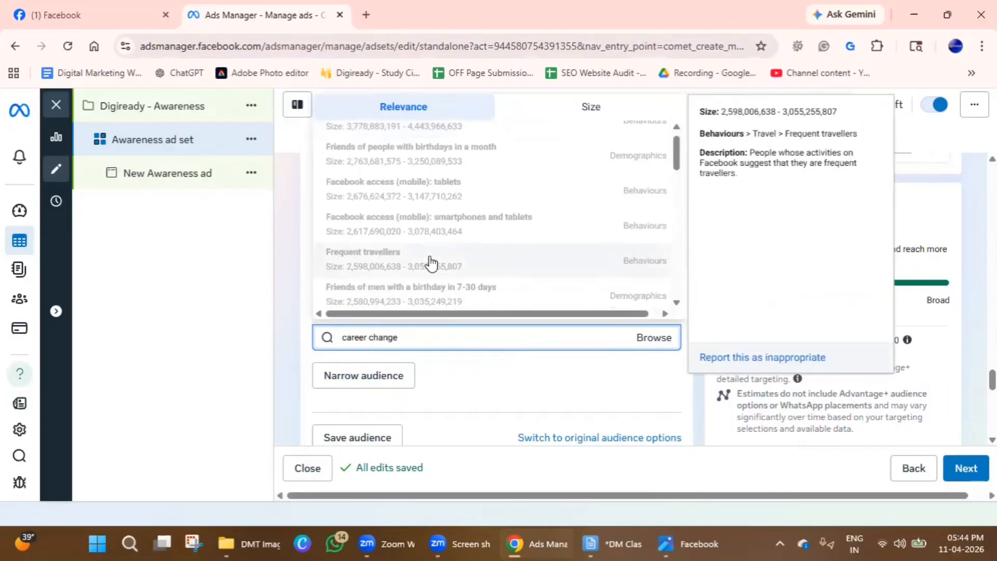
scroll(441, 262, down, 5)
scroll(443, 265, down, 2)
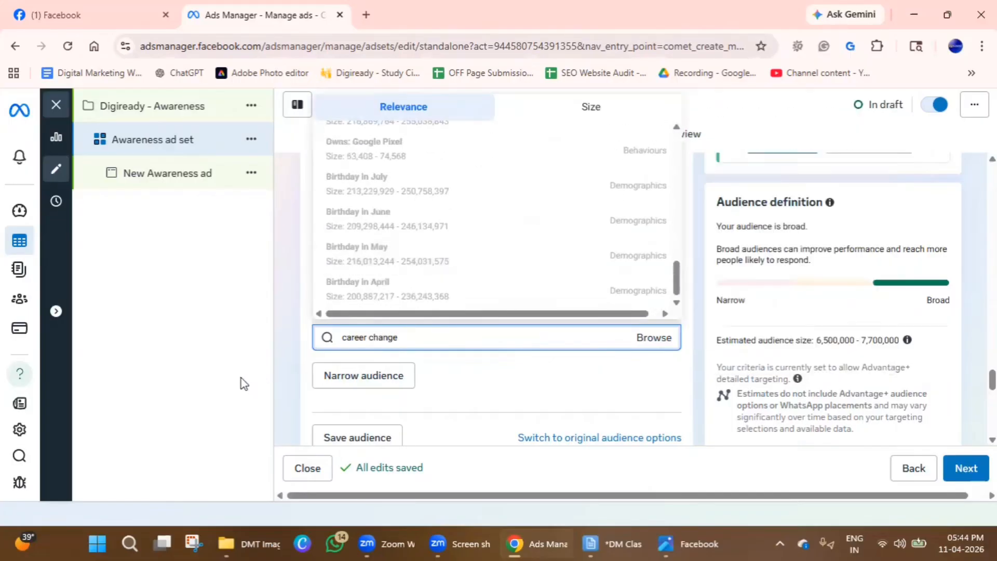
click(240, 380)
- Review the demographics and interests already included in the detailed targeting, through to the audience narrowing option
scroll(422, 268, down, 3)
scroll(508, 384, up, 3)
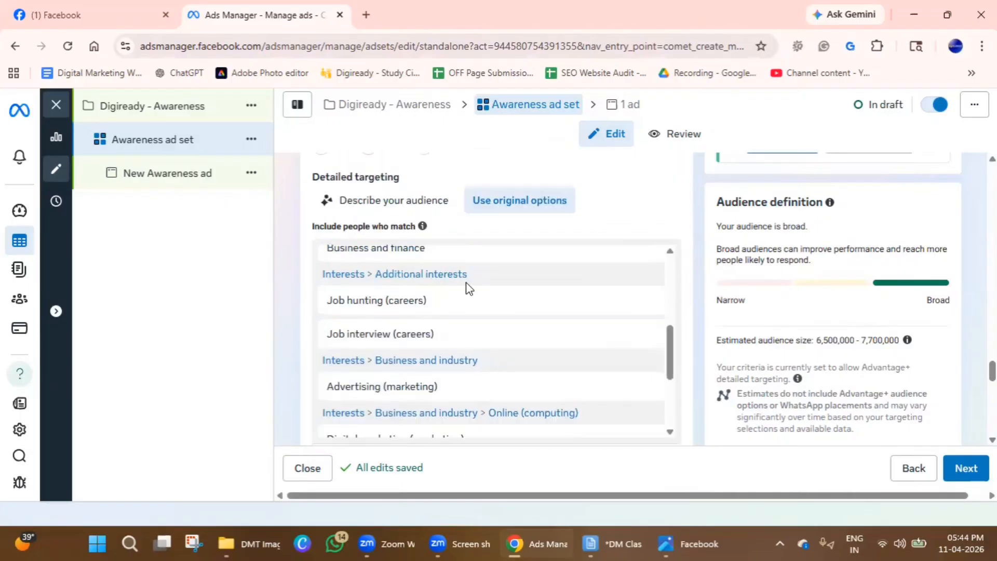
scroll(467, 397, down, 4)
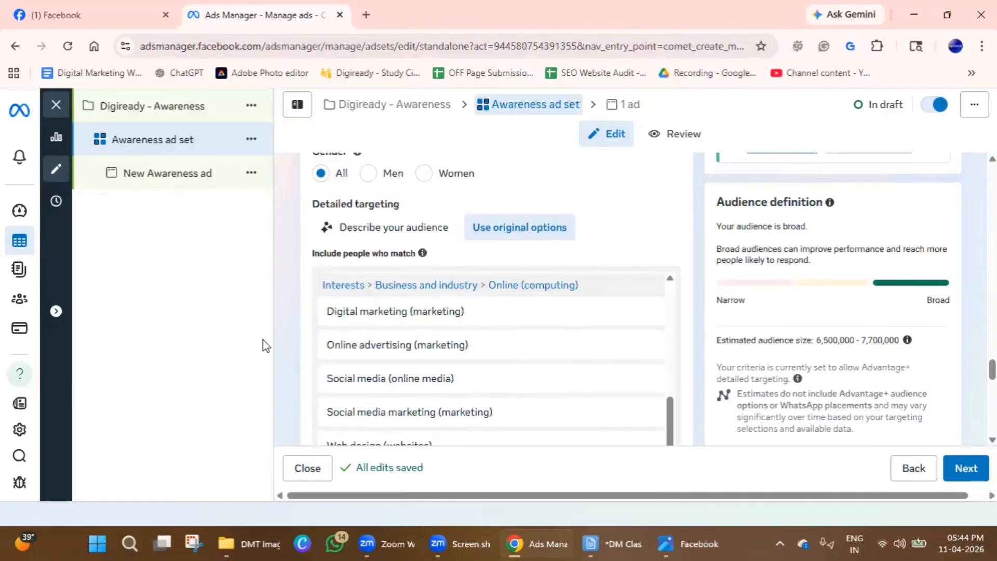
scroll(960, 314, down, 5)
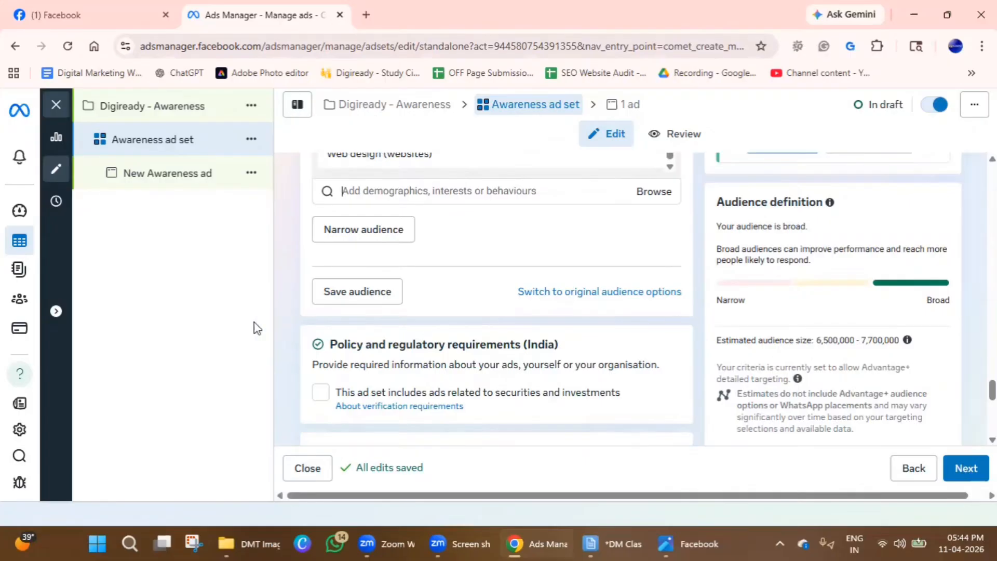
- Try narrowing the audience with an additional must-also-match condition, remove it, and check the estimated audience size
click(364, 234)
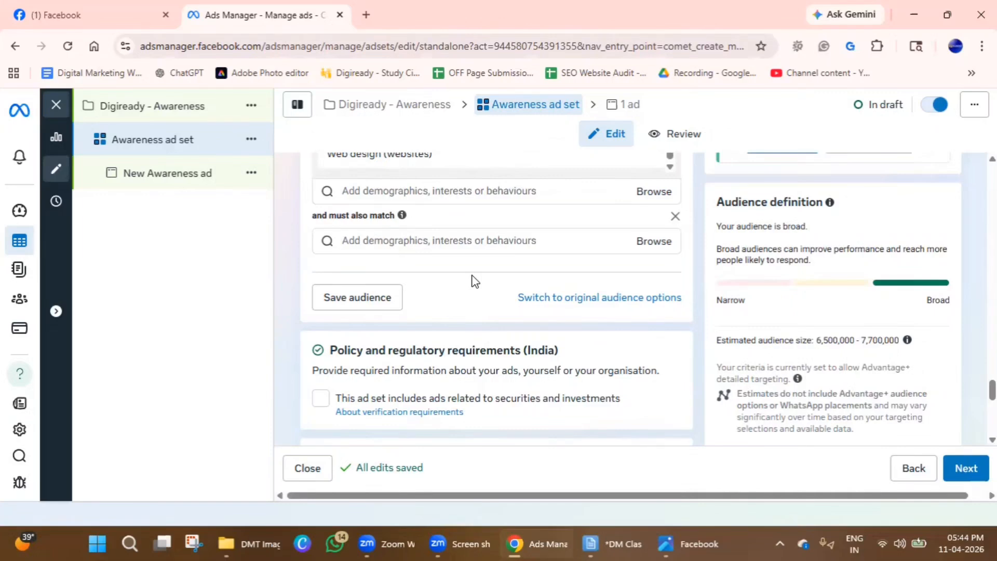
scroll(467, 301, up, 2)
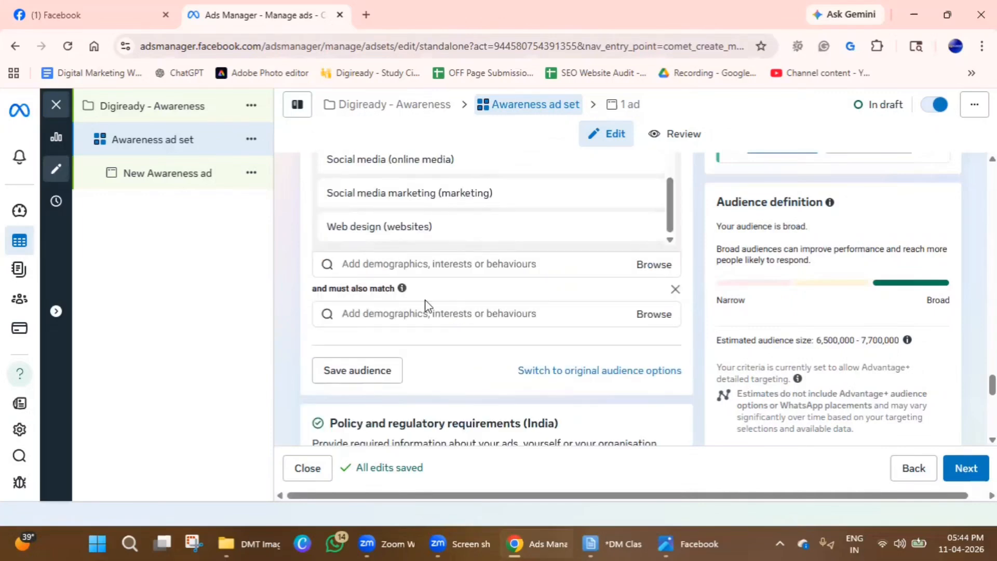
mouse_move(377, 197)
click(677, 289)
mouse_move(465, 231)
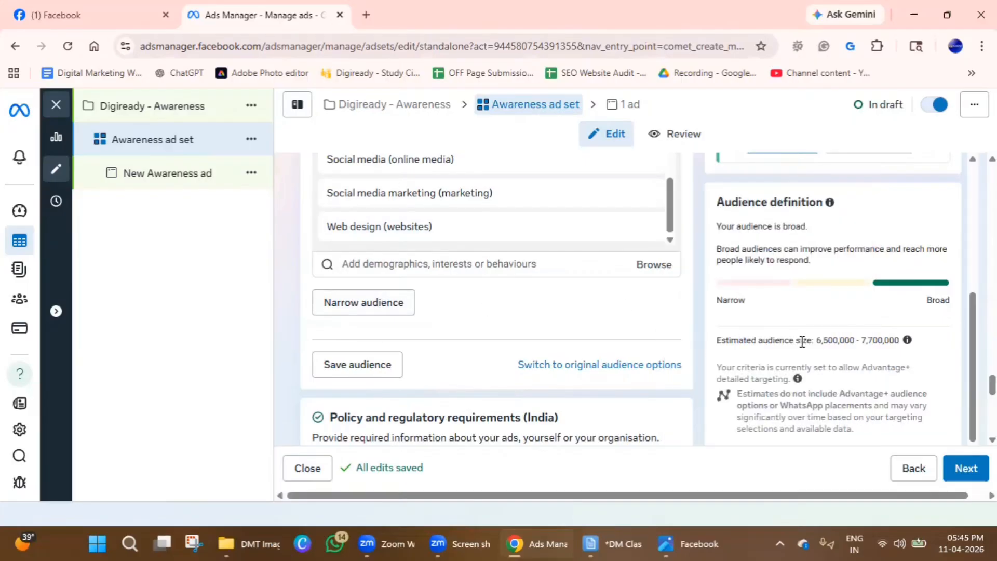
drag(807, 339, 890, 340)
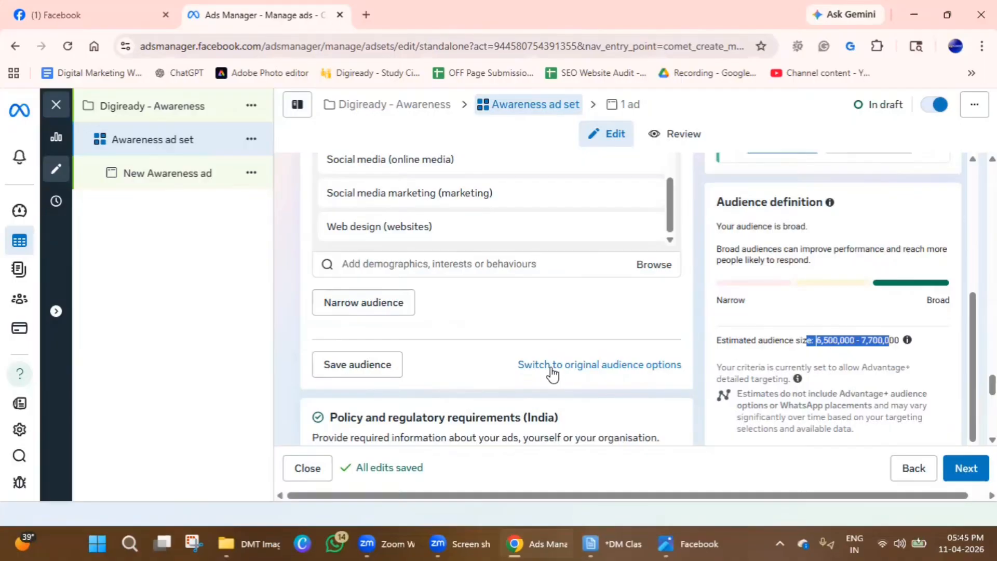
click(453, 331)
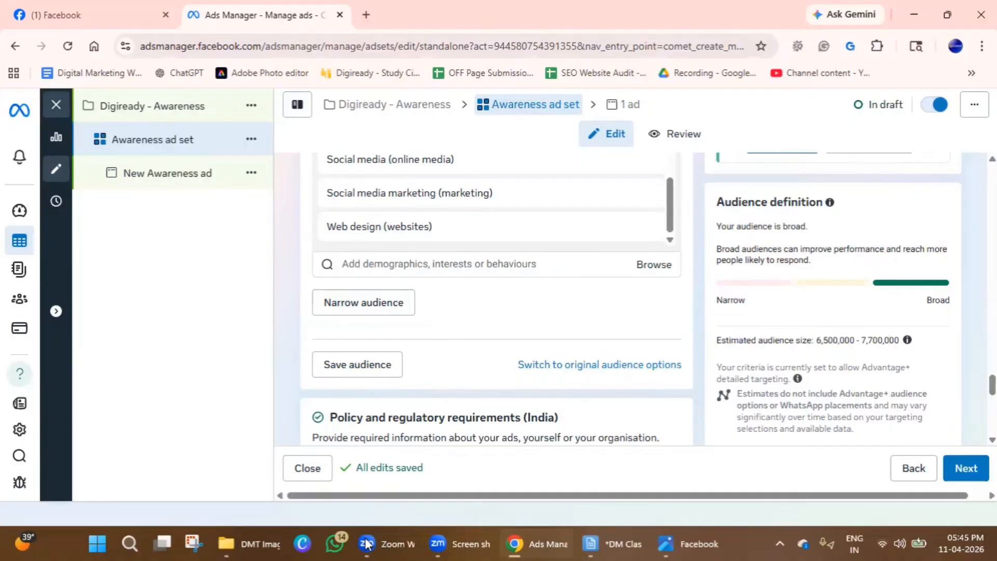
- Save the ad set's current audience settings as a reusable audience named Digi Audience
click(355, 369)
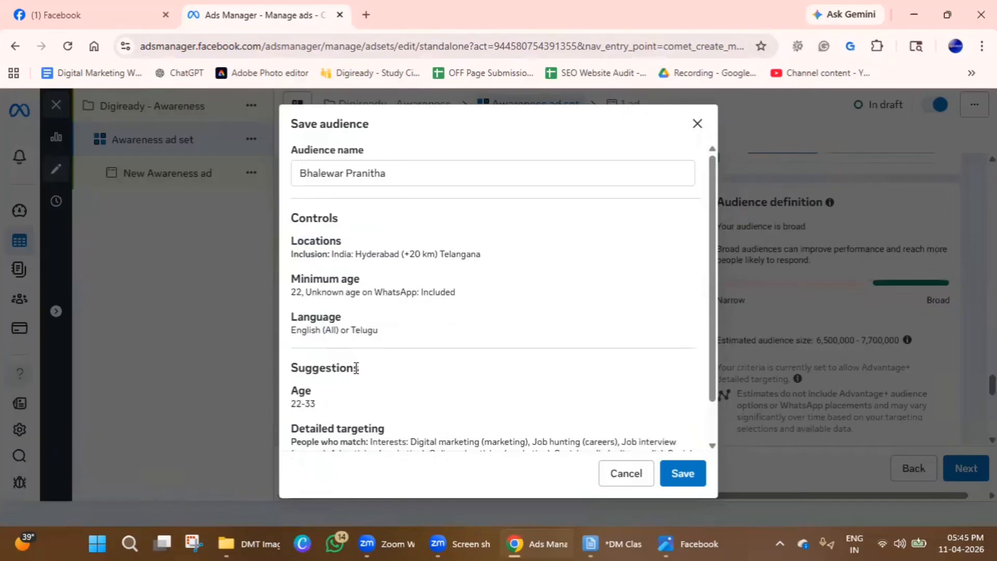
triple_click(411, 169)
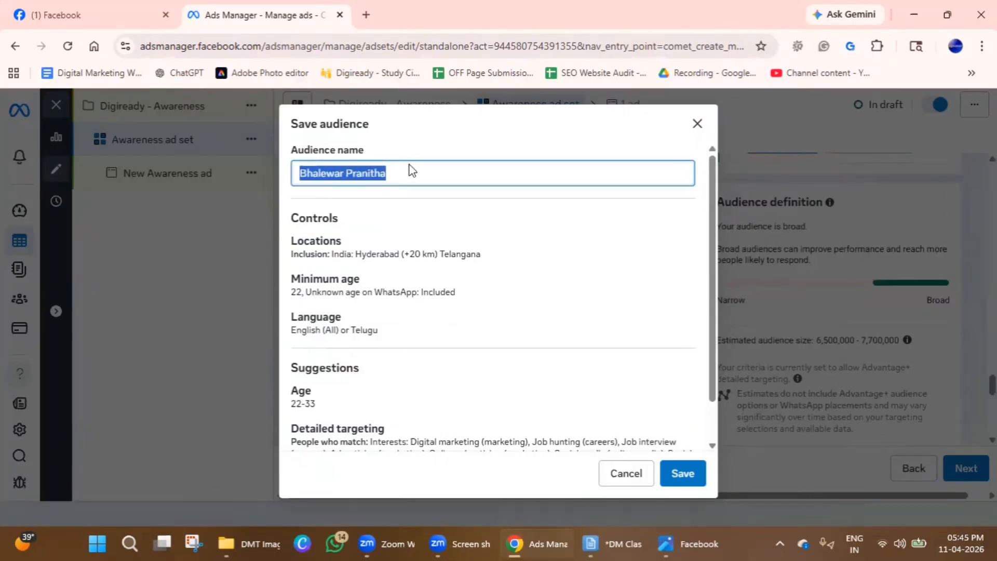
text(Di)
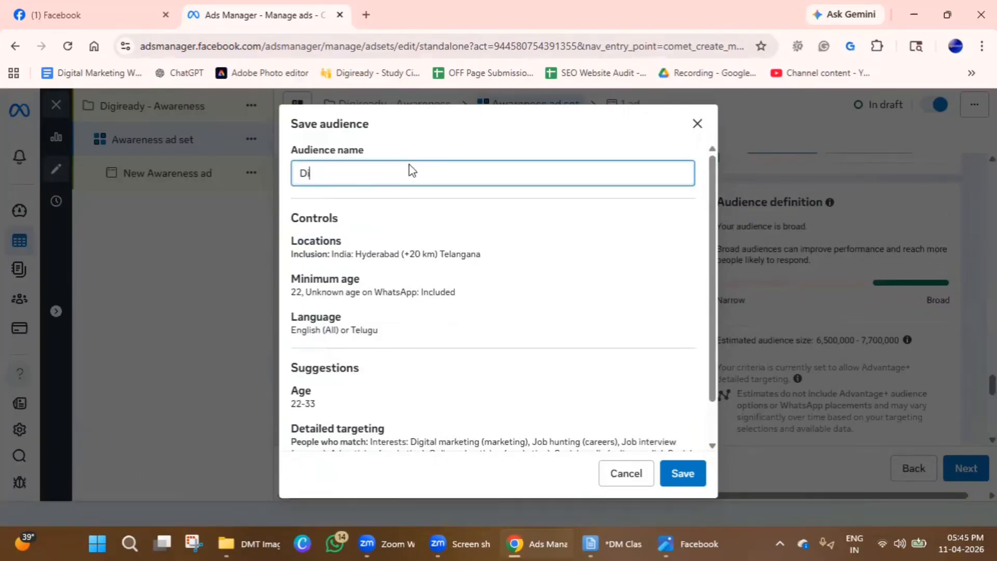
text(gi Audience)
scroll(399, 346, down, 1)
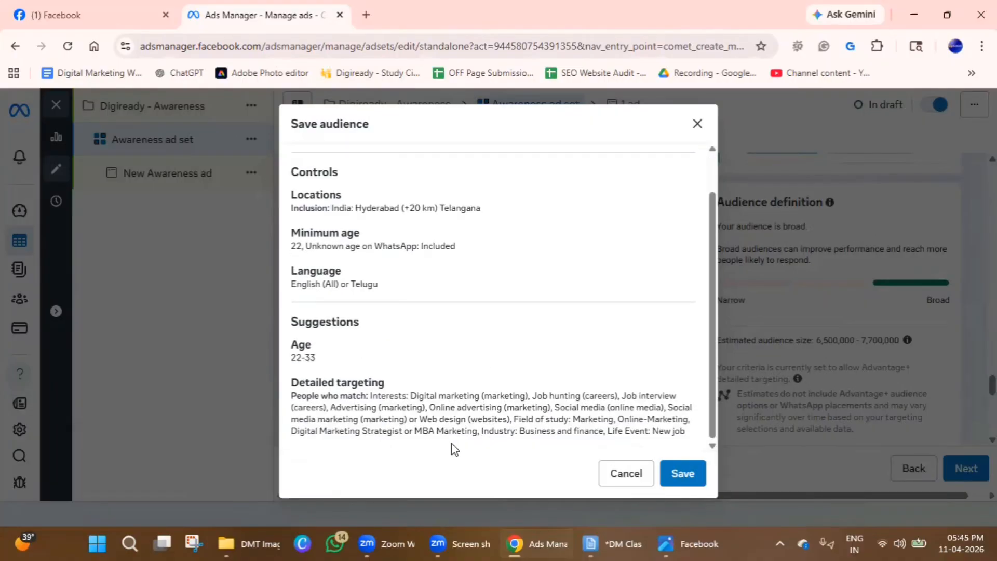
click(681, 473)
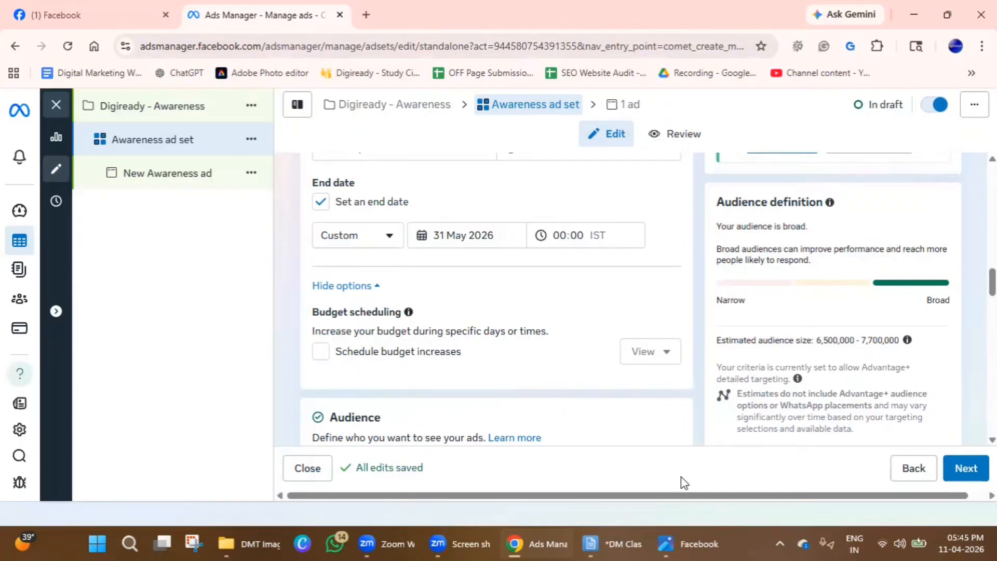
- Review the ad set's budget and schedule, and the saved Digi Audience's controls and targeting summary
scroll(550, 359, down, 4)
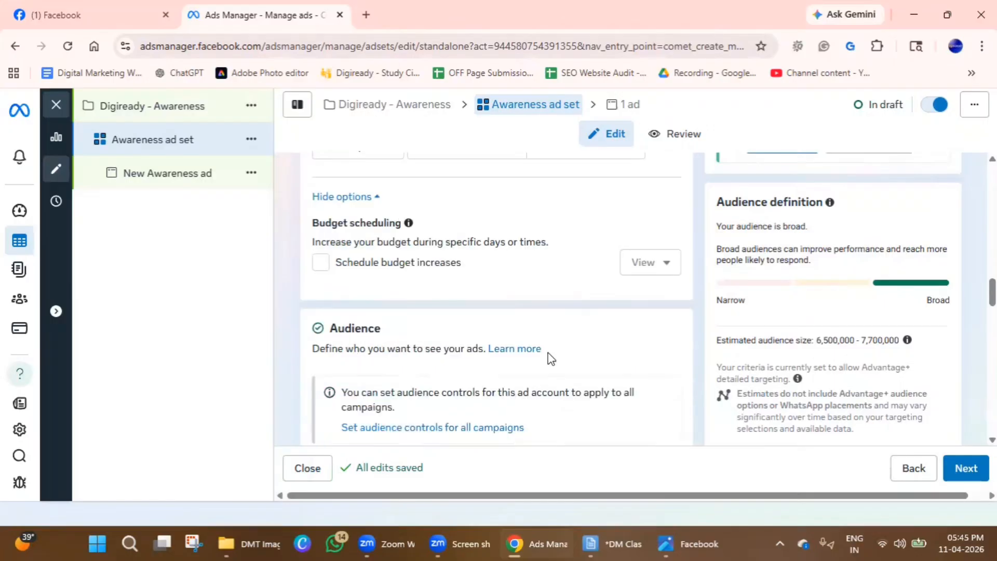
scroll(526, 425, up, 10)
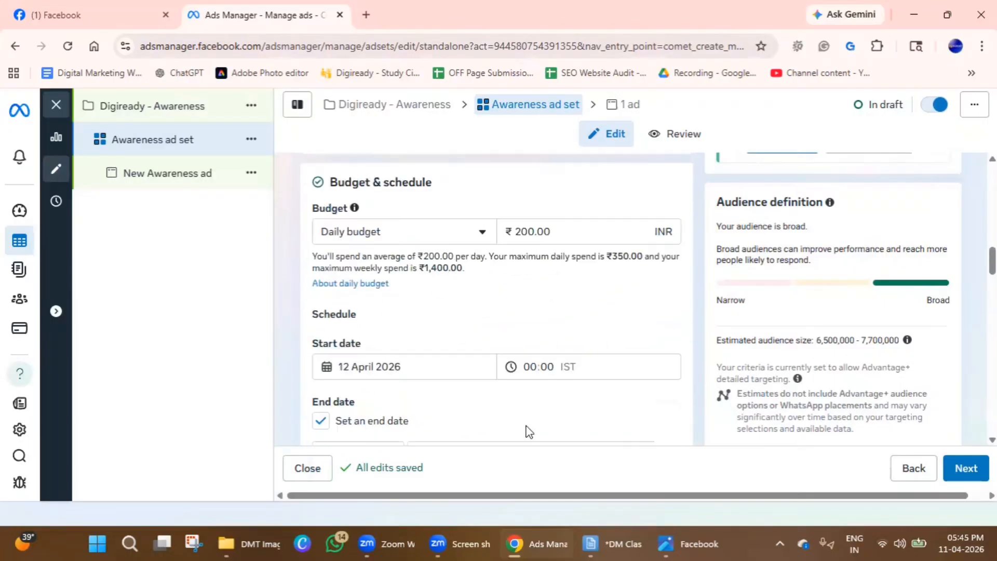
scroll(527, 432, down, 10)
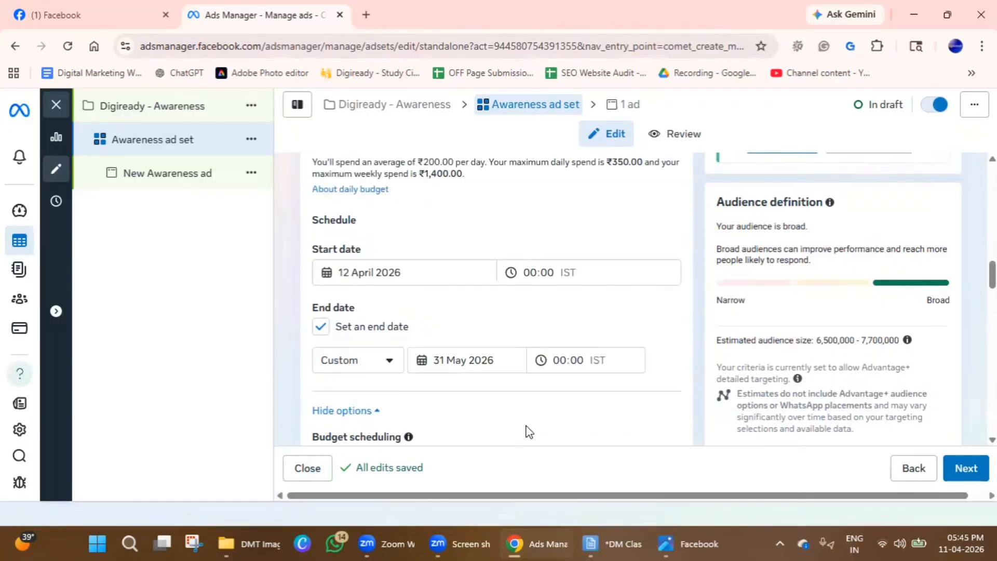
scroll(527, 431, down, 4)
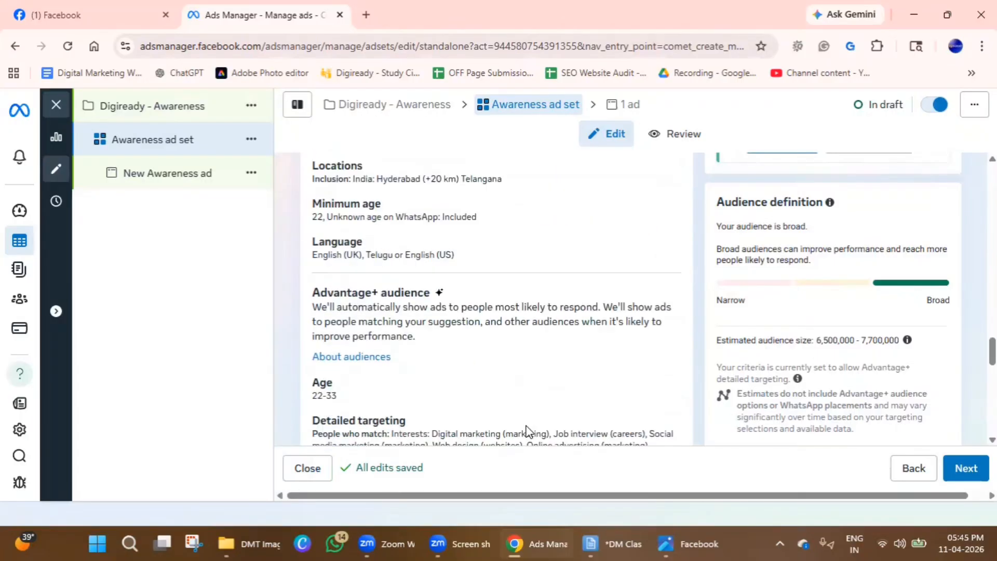
scroll(560, 396, up, 4)
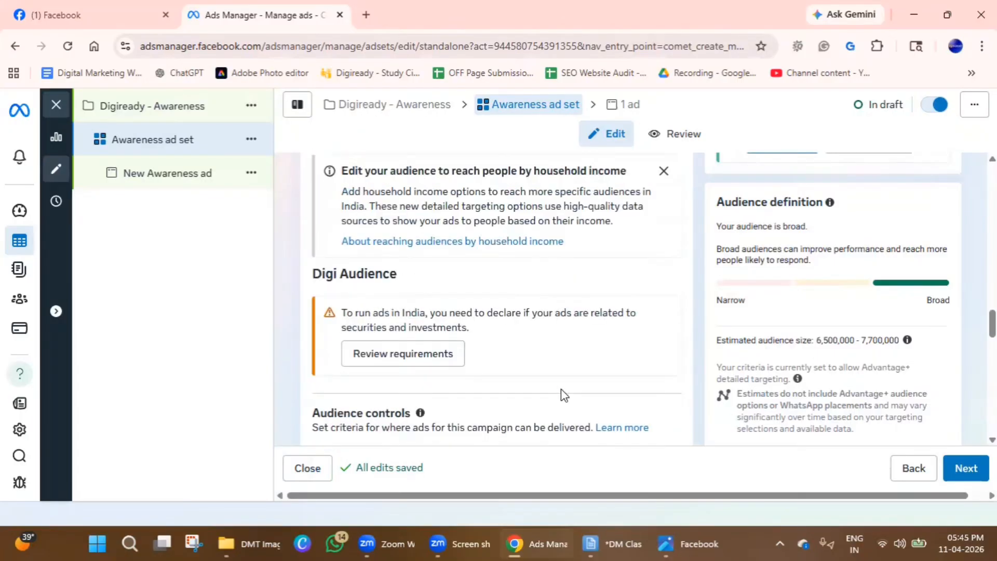
- Read the securities and investments declaration in the Policy and regulatory requirements (India) section
scroll(564, 395, down, 5)
scroll(563, 396, down, 6)
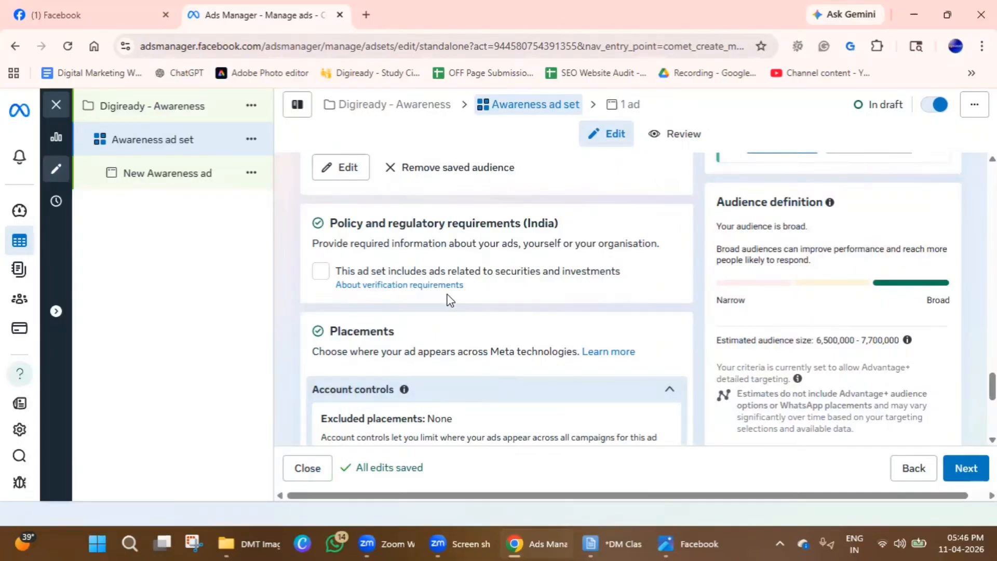
drag(481, 279, 623, 281)
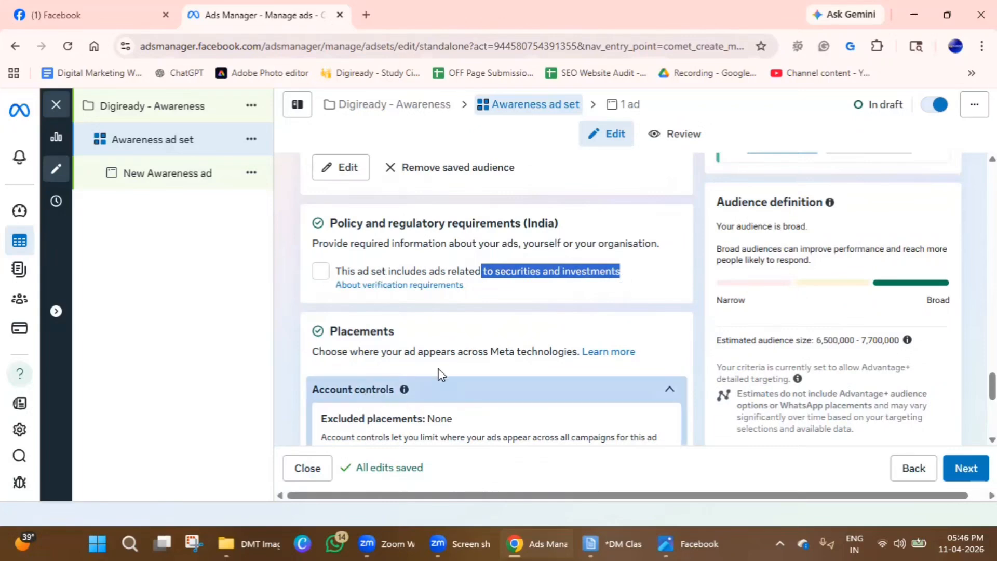
- Inspect which placements the ad account's placement controls can exclude when limited to specific placements, and close them without saving changes
scroll(438, 373, down, 3)
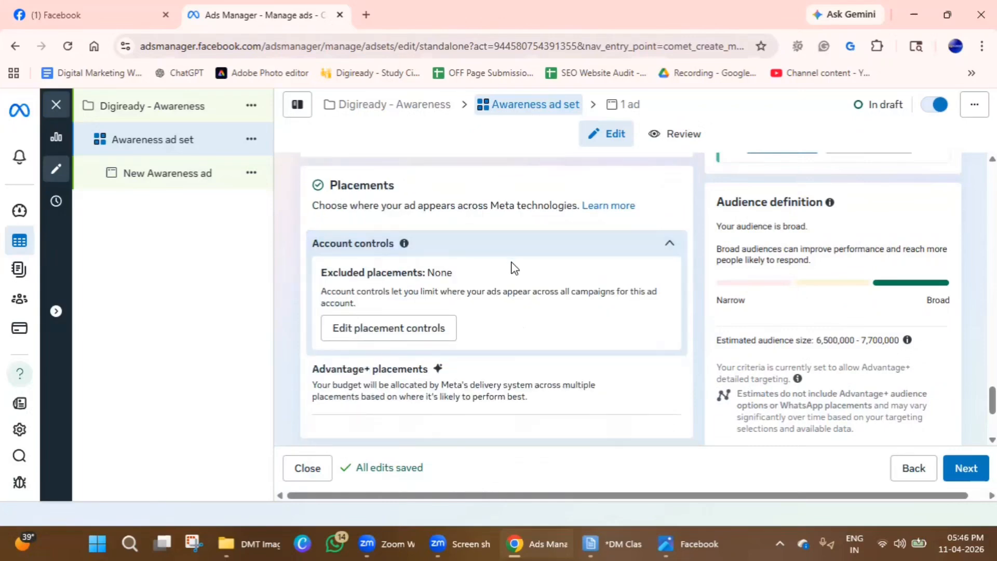
scroll(446, 358, down, 4)
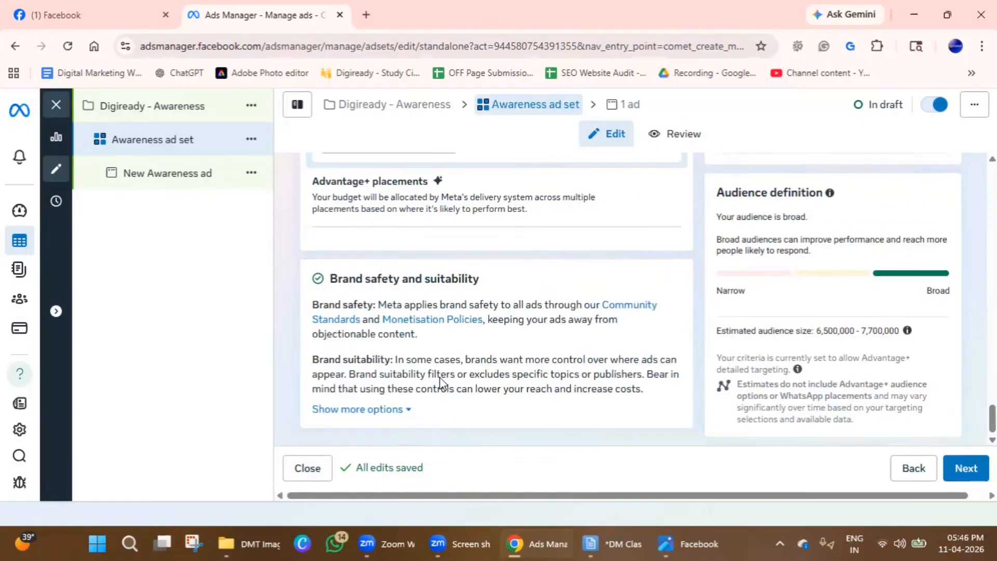
scroll(438, 382, up, 5)
click(379, 431)
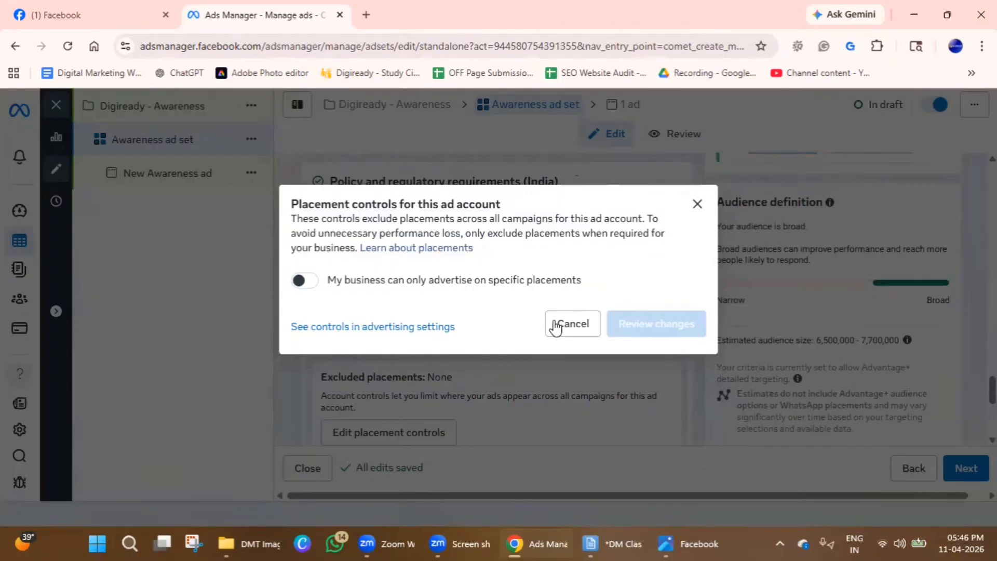
click(299, 281)
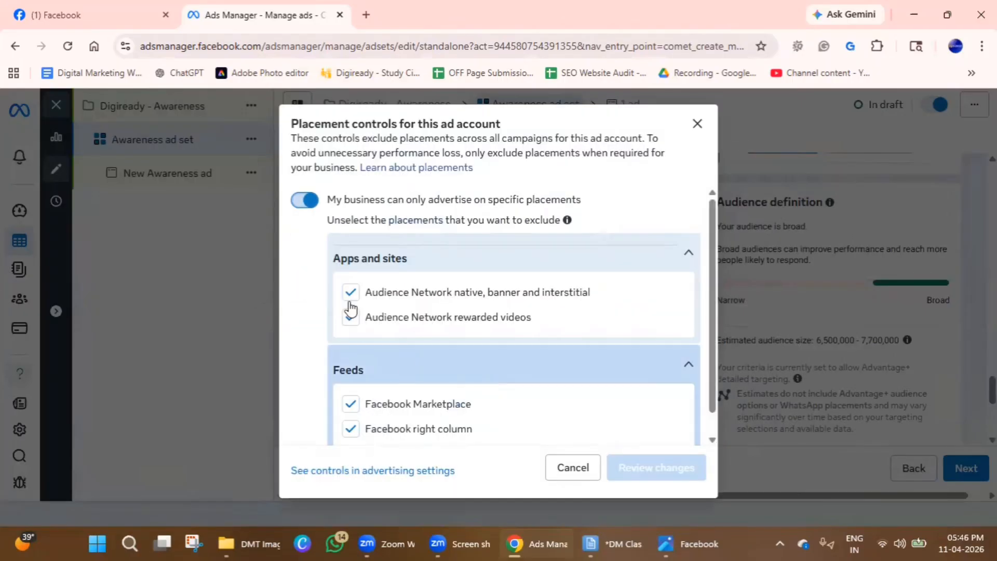
scroll(455, 401, down, 1)
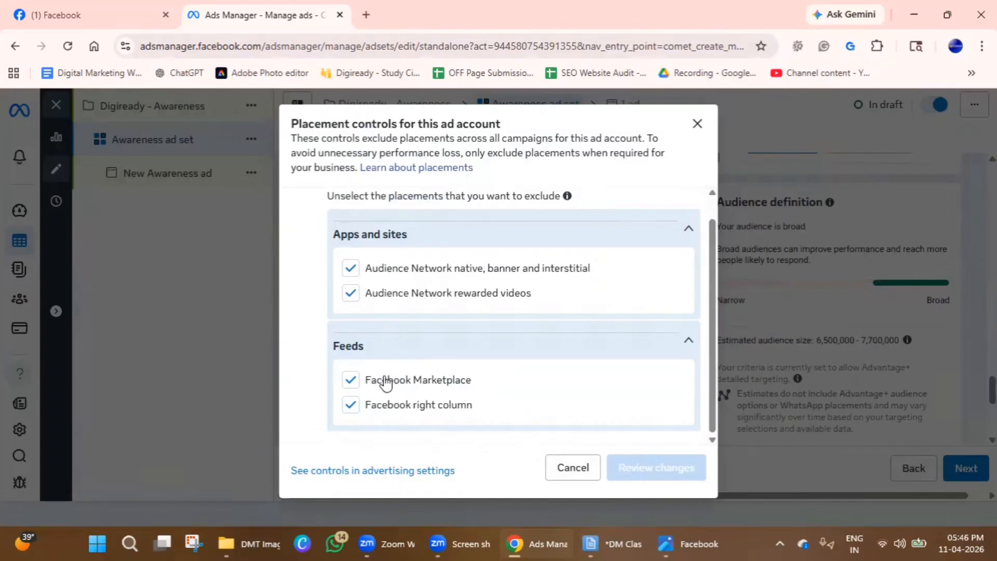
scroll(382, 381, up, 1)
click(696, 124)
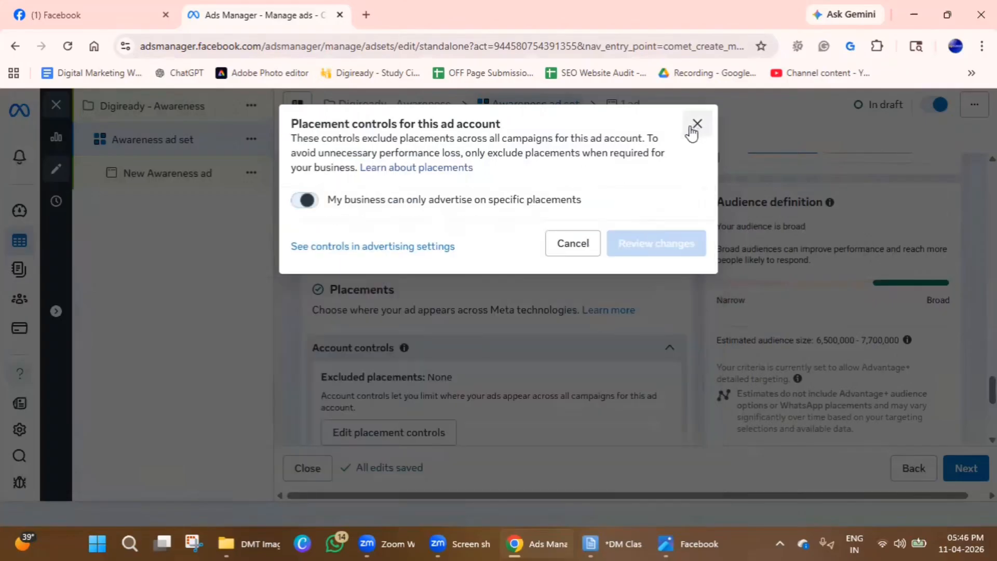
- Expand the Brand safety and suitability options and review the inventory filters, publisher block lists and content type exclusions
scroll(401, 335, down, 5)
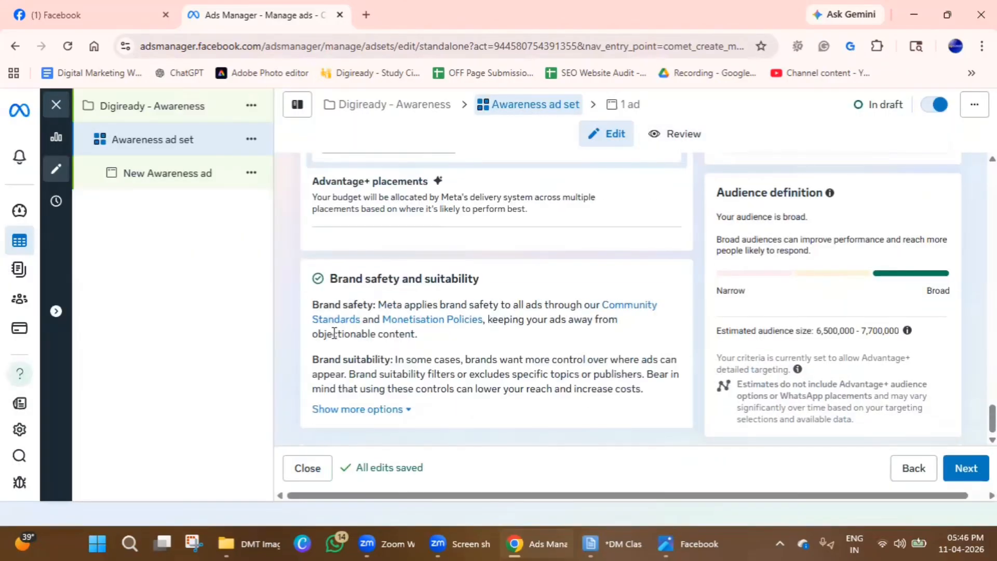
click(390, 410)
scroll(394, 390, down, 5)
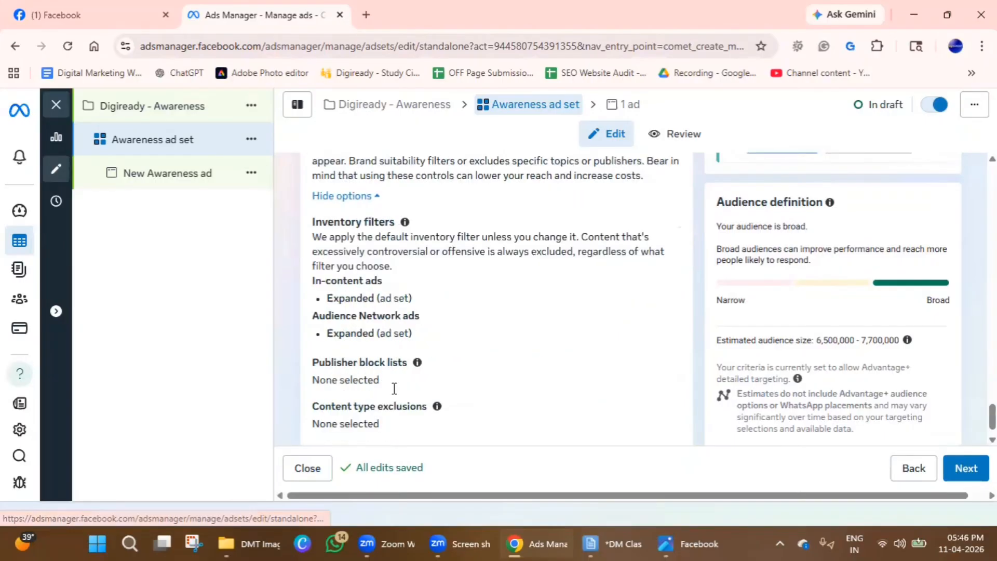
scroll(395, 392, up, 8)
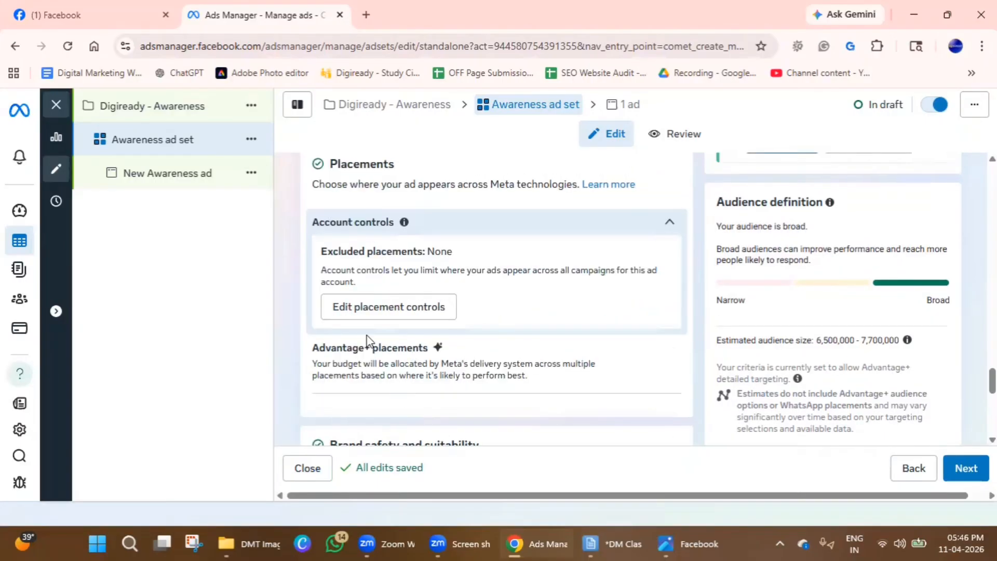
- Read the Advantage+ placements description and switch the ad set to Manual placements
scroll(367, 338, up, 3)
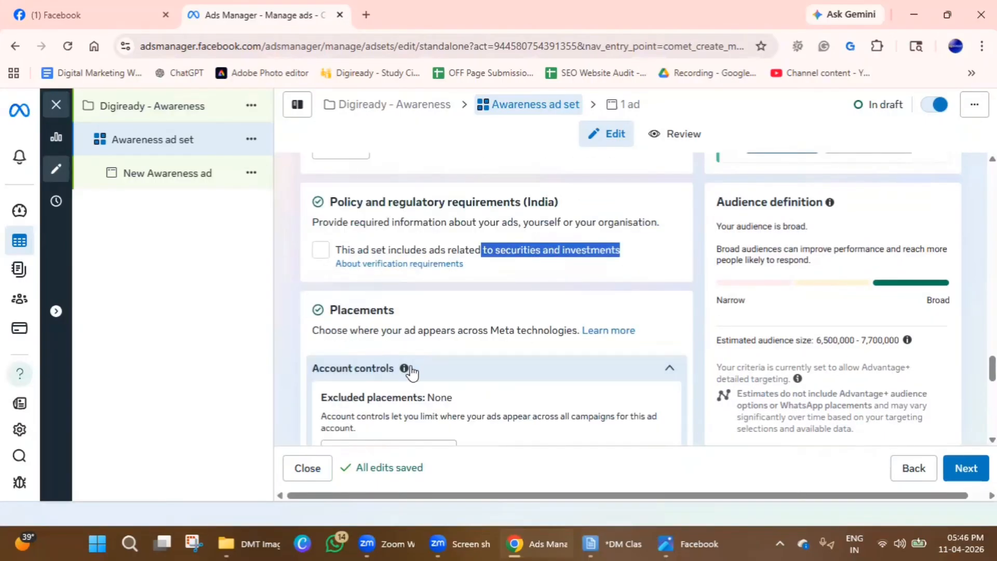
scroll(408, 376, down, 3)
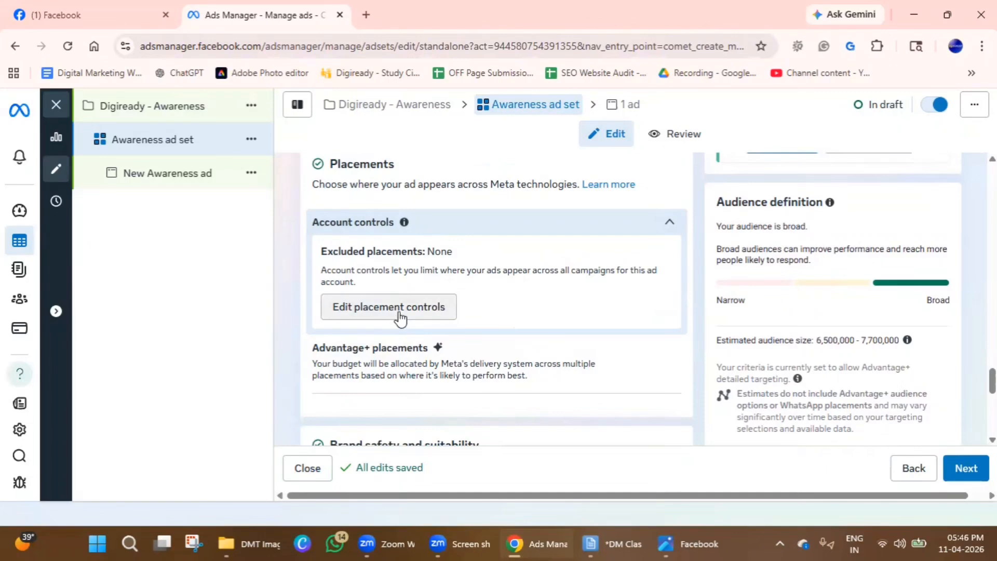
mouse_move(398, 352)
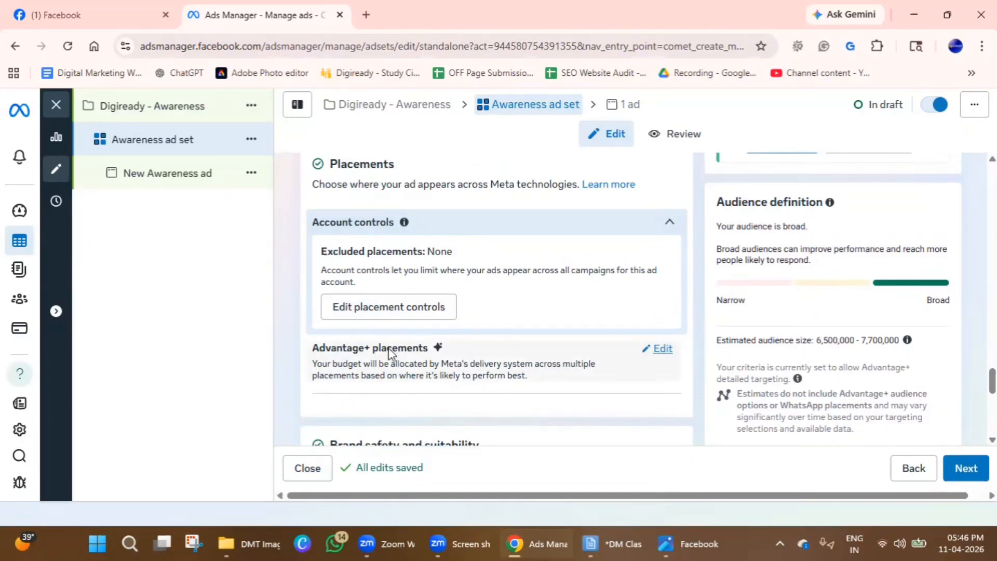
drag(460, 375, 566, 377)
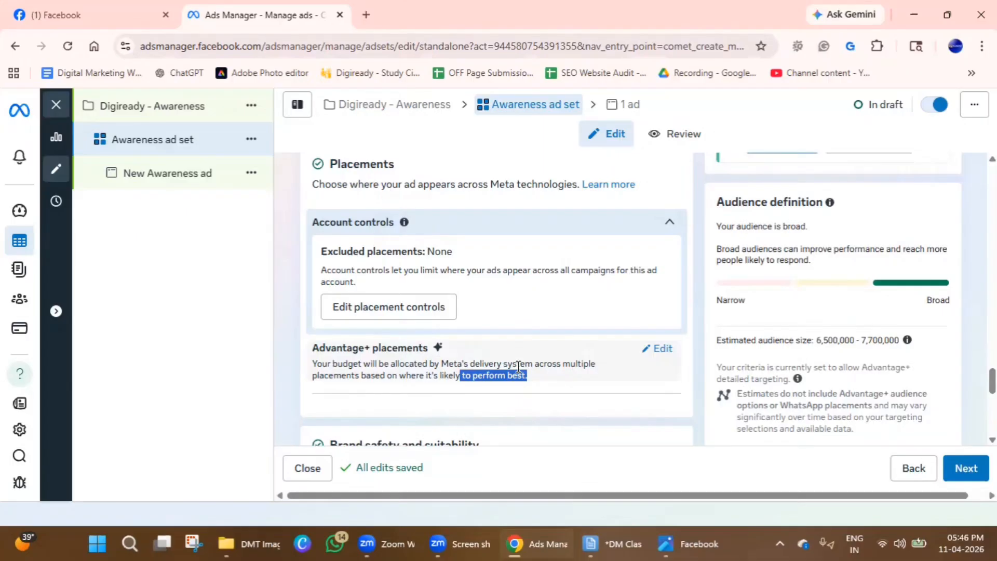
drag(441, 363, 557, 364)
click(646, 353)
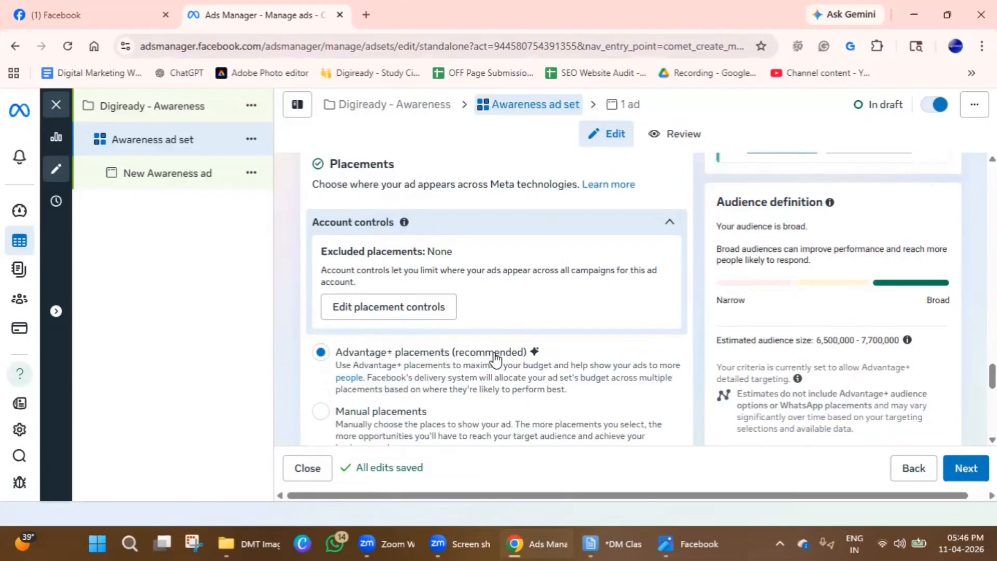
scroll(312, 306, down, 3)
click(320, 267)
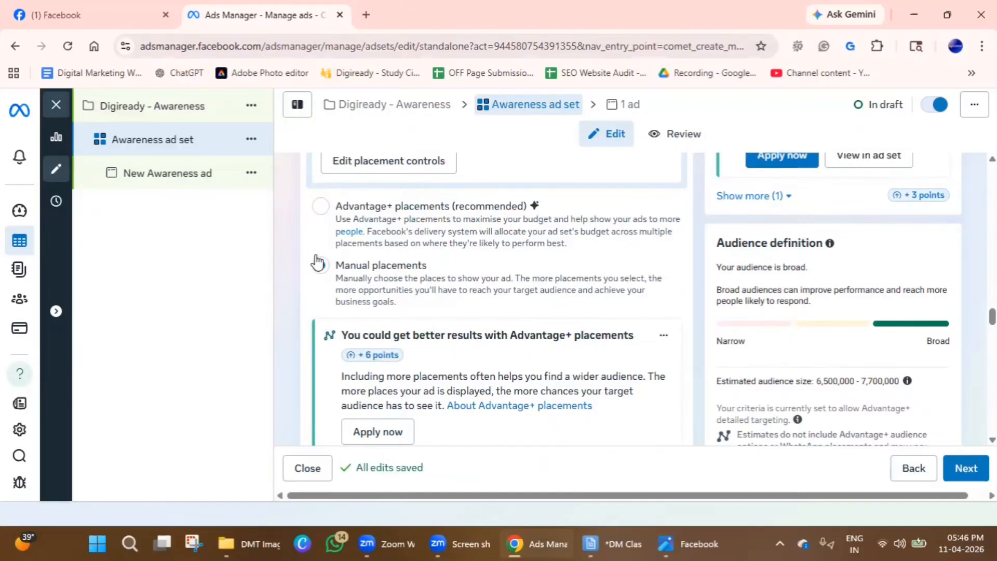
- Exclude the Audience Network and Threads platforms from the manual placements
scroll(332, 297, up, 1)
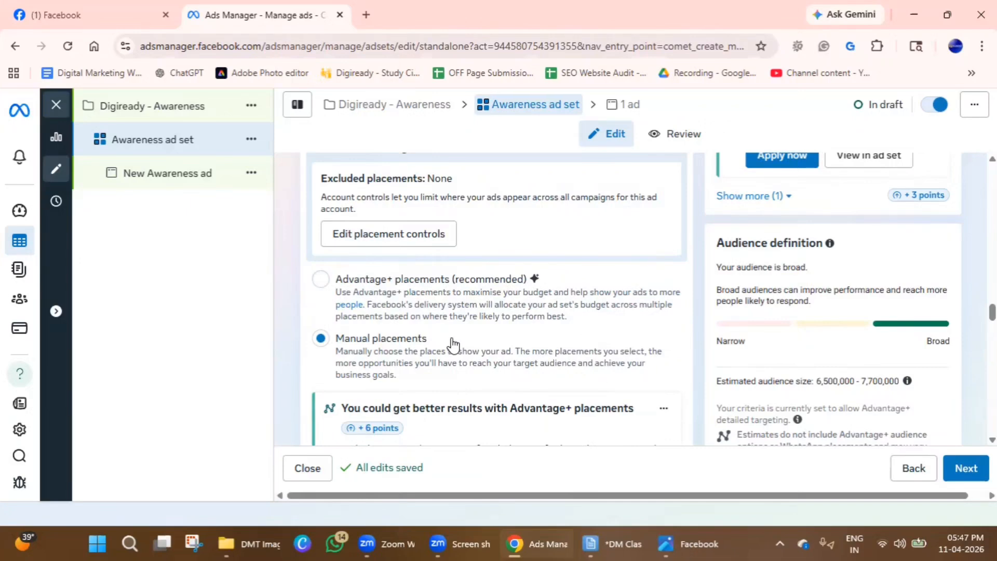
scroll(461, 343, down, 1)
scroll(514, 304, down, 1)
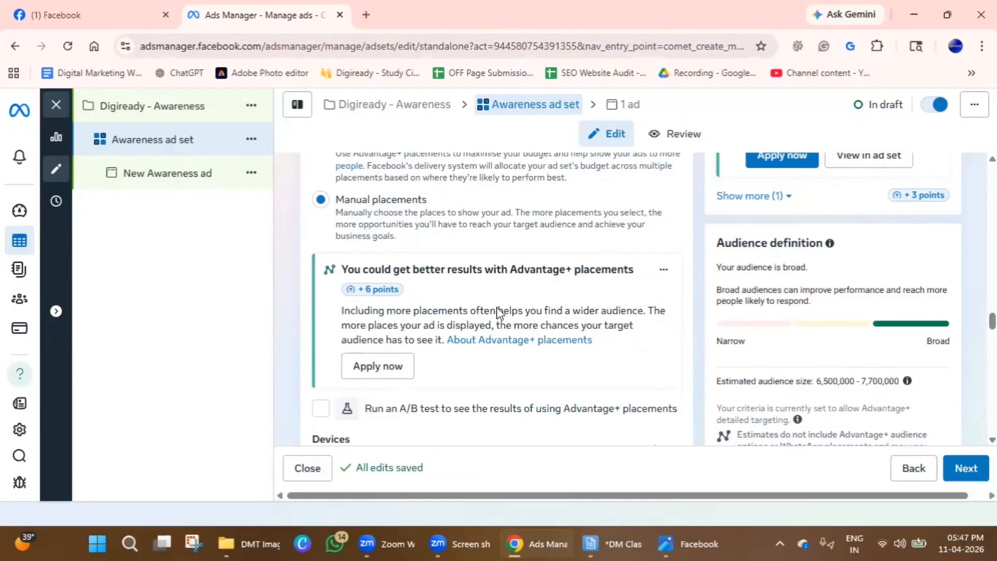
scroll(497, 311, down, 3)
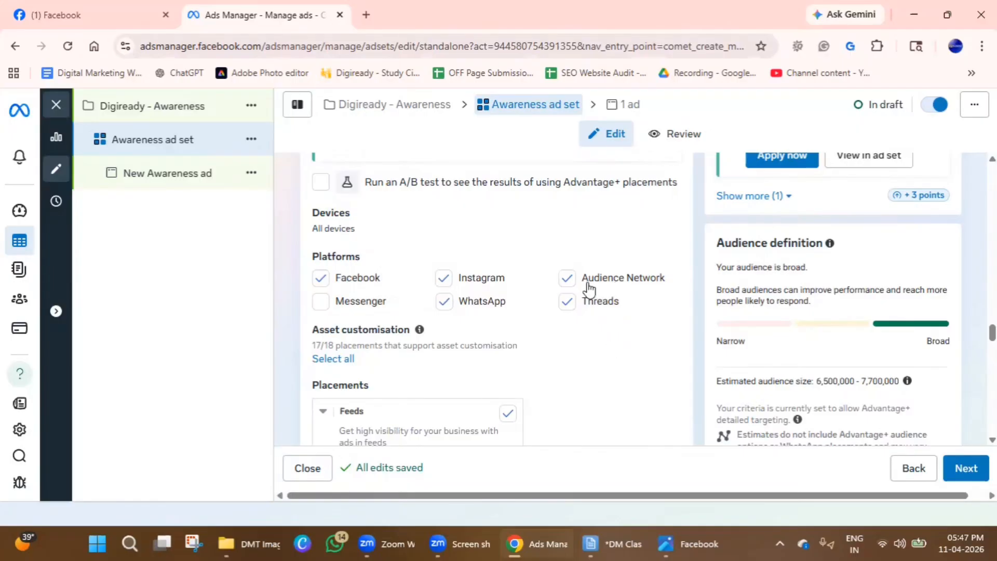
click(566, 283)
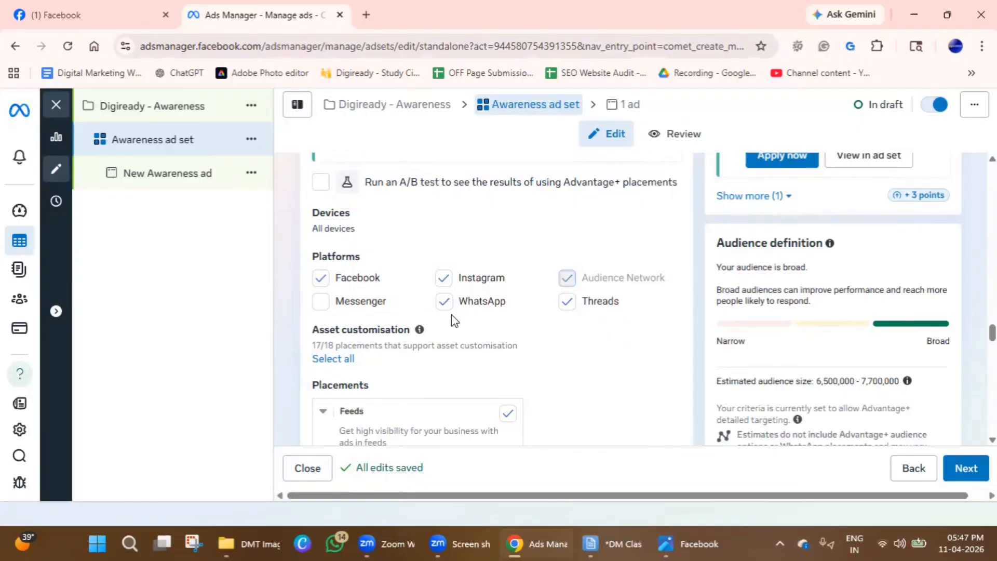
click(567, 307)
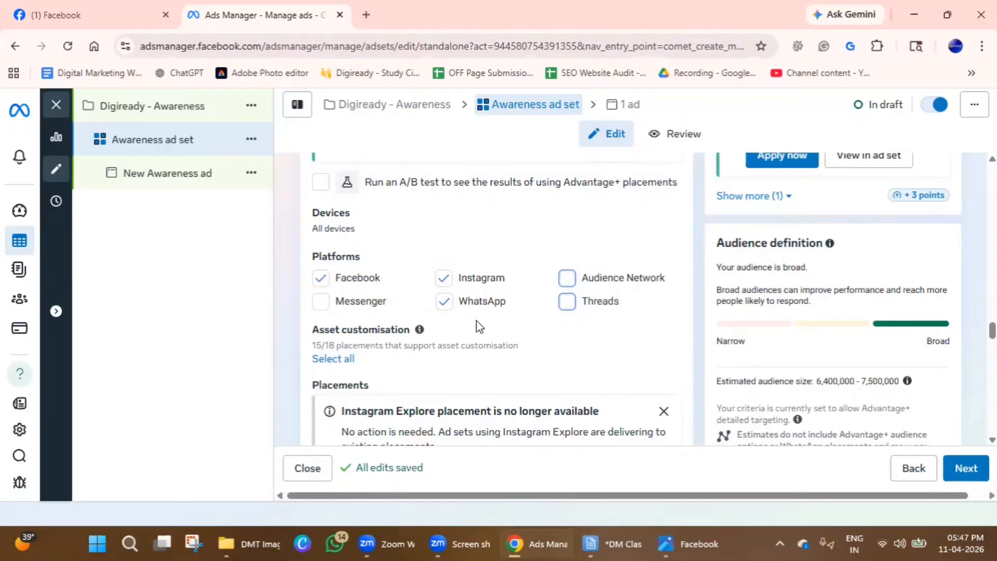
- Review the Feeds placements and include the Audience Network platform again
scroll(483, 328, down, 3)
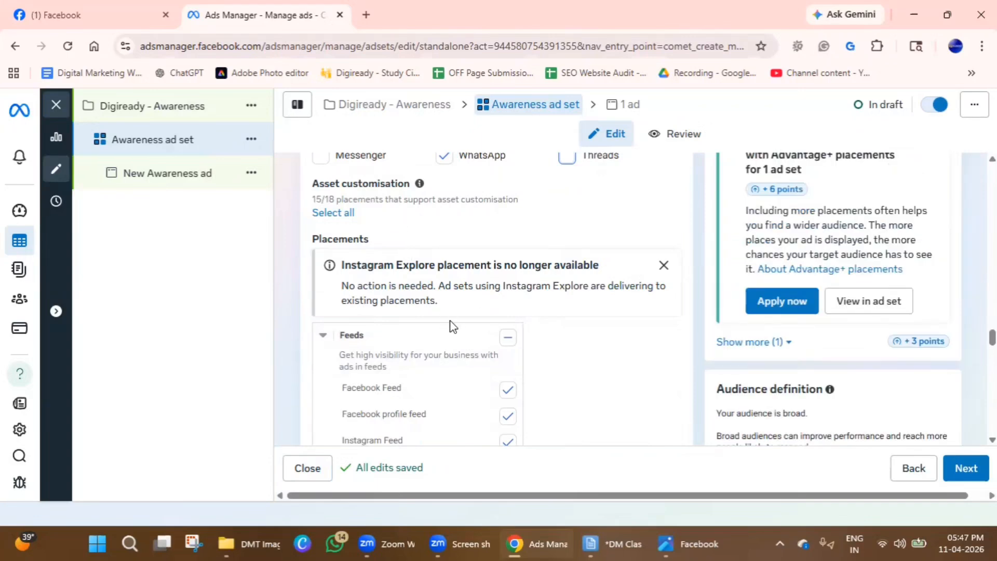
scroll(451, 326, up, 3)
scroll(581, 360, down, 6)
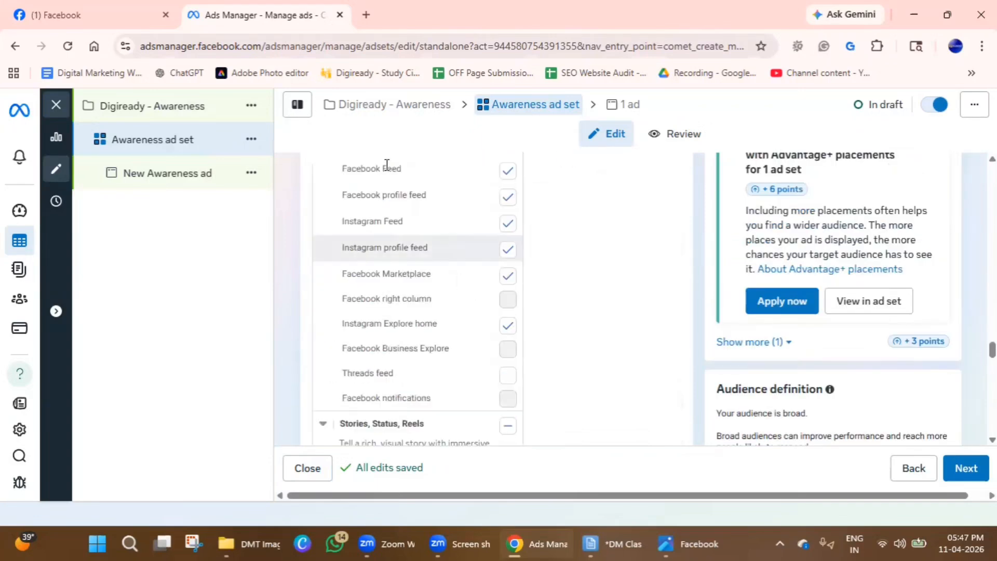
scroll(403, 396, up, 2)
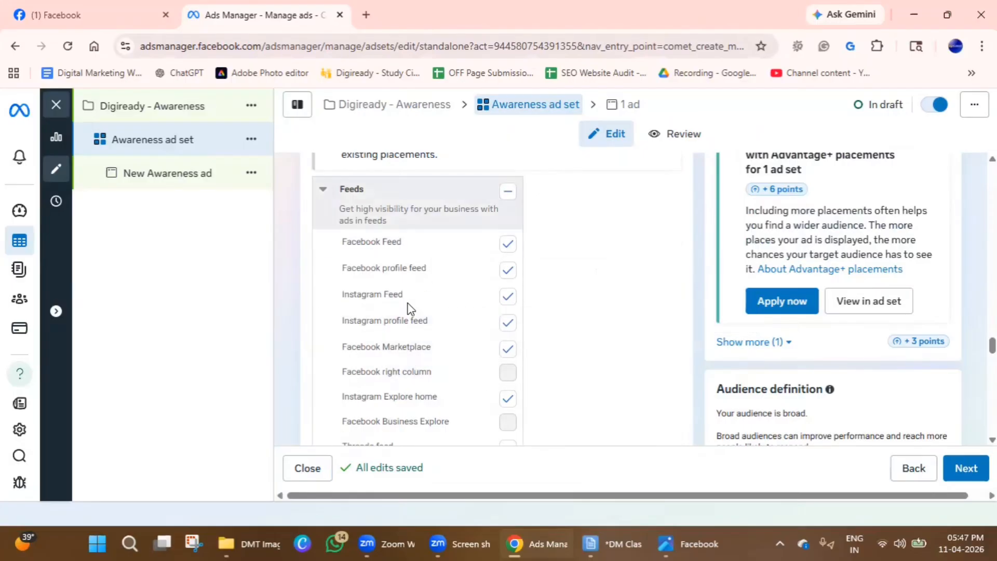
scroll(400, 384, up, 5)
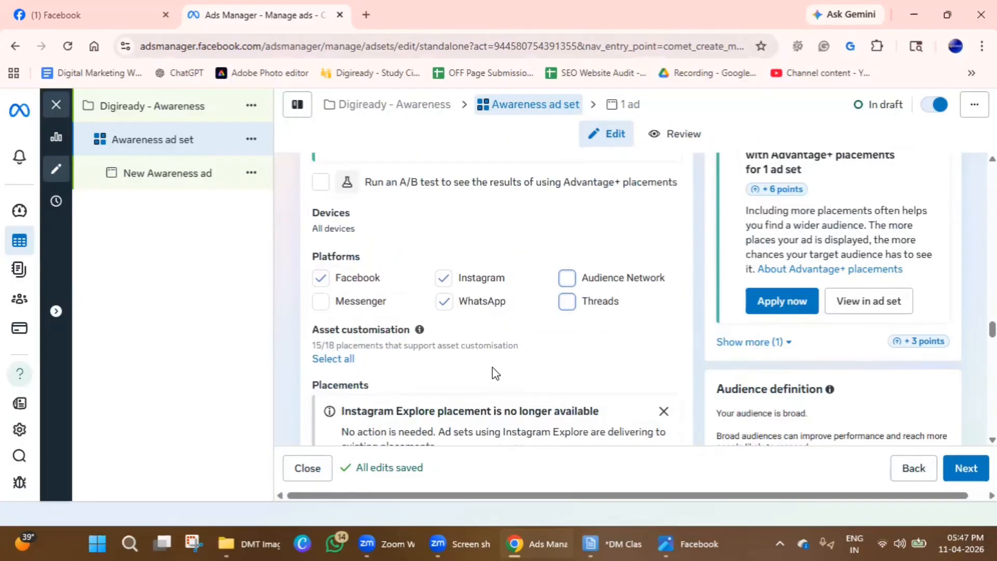
click(566, 279)
- Remove Facebook Marketplace from the ad set's Feeds placements
scroll(370, 315, down, 5)
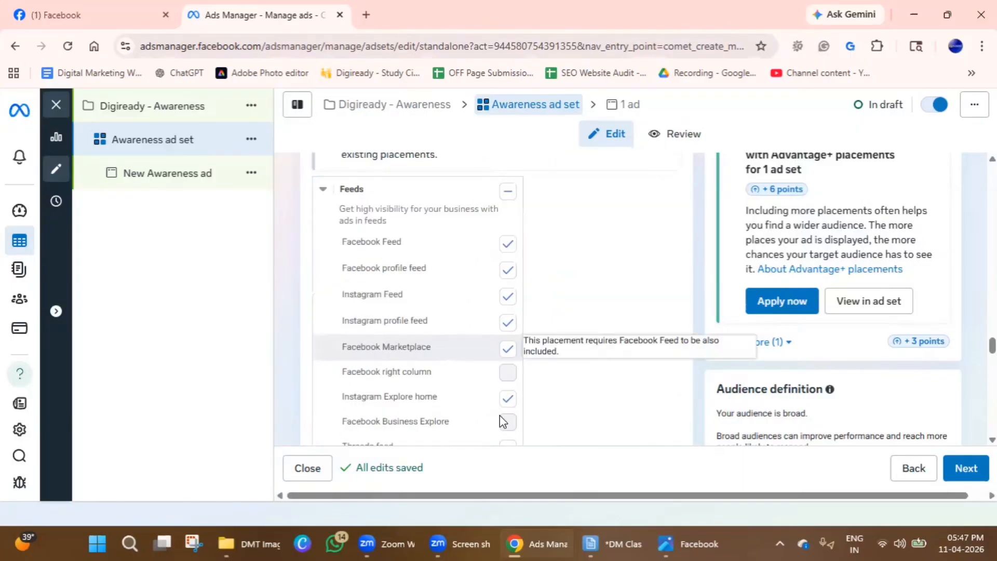
scroll(434, 363, down, 3)
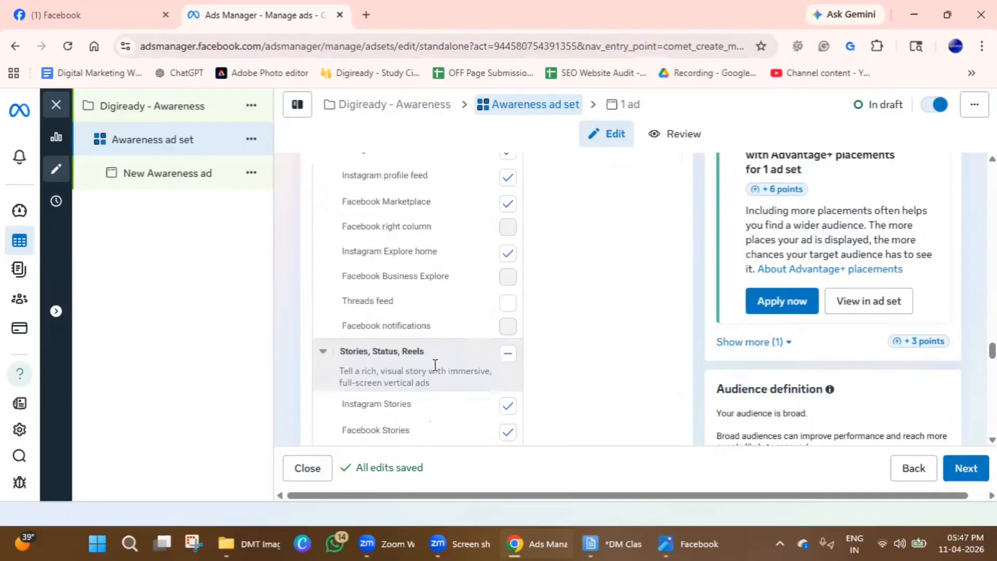
scroll(435, 363, up, 2)
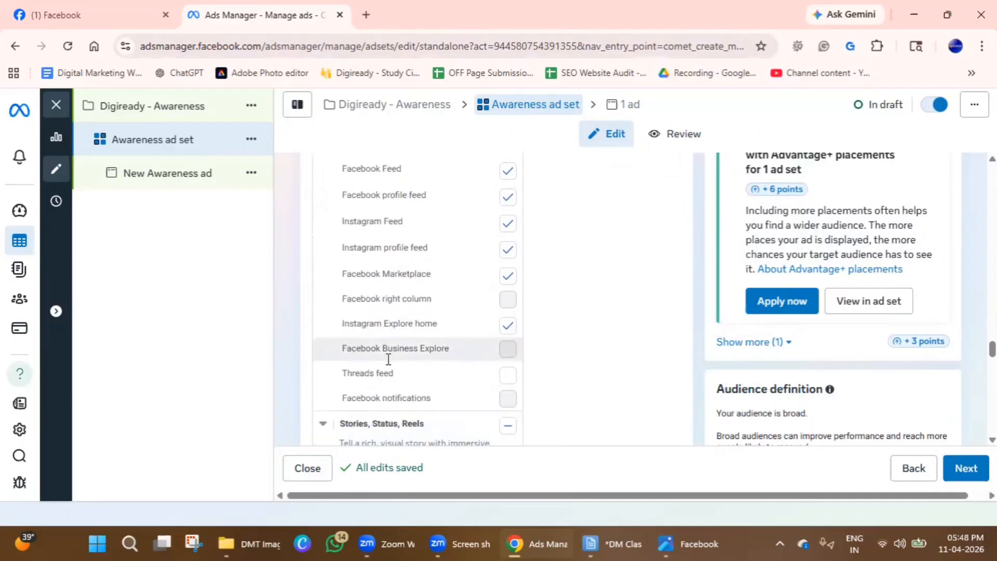
scroll(388, 359, up, 3)
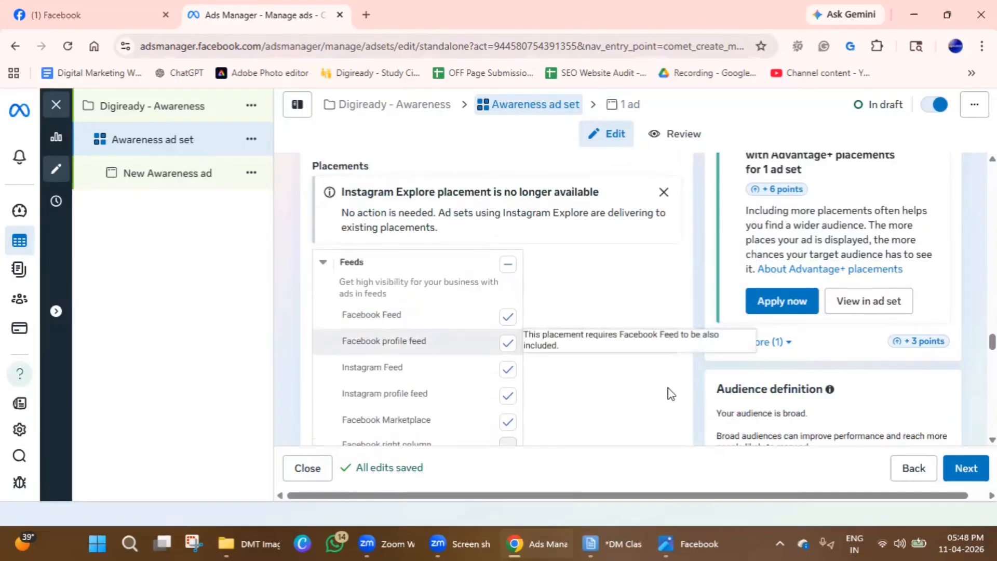
scroll(434, 330, down, 1)
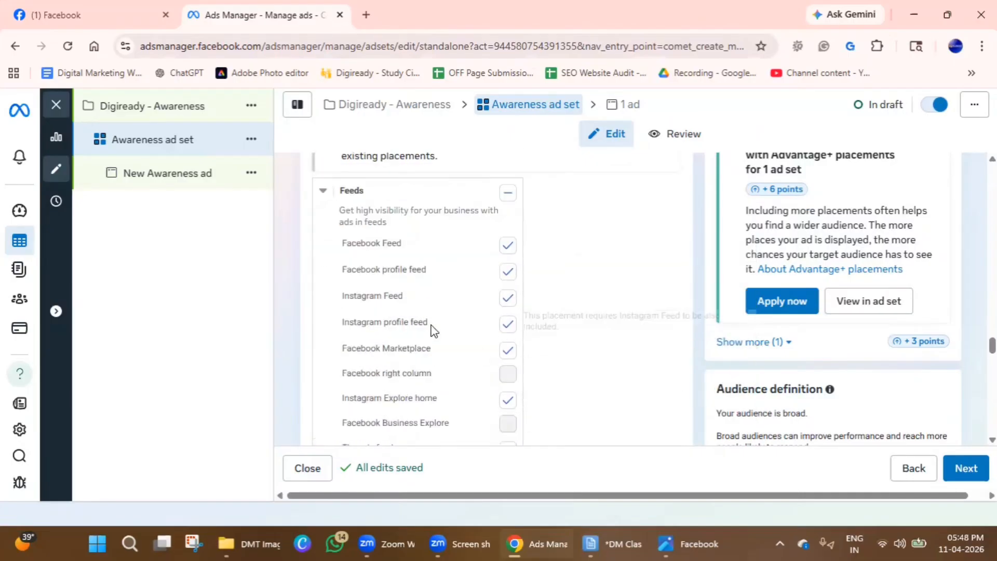
click(506, 353)
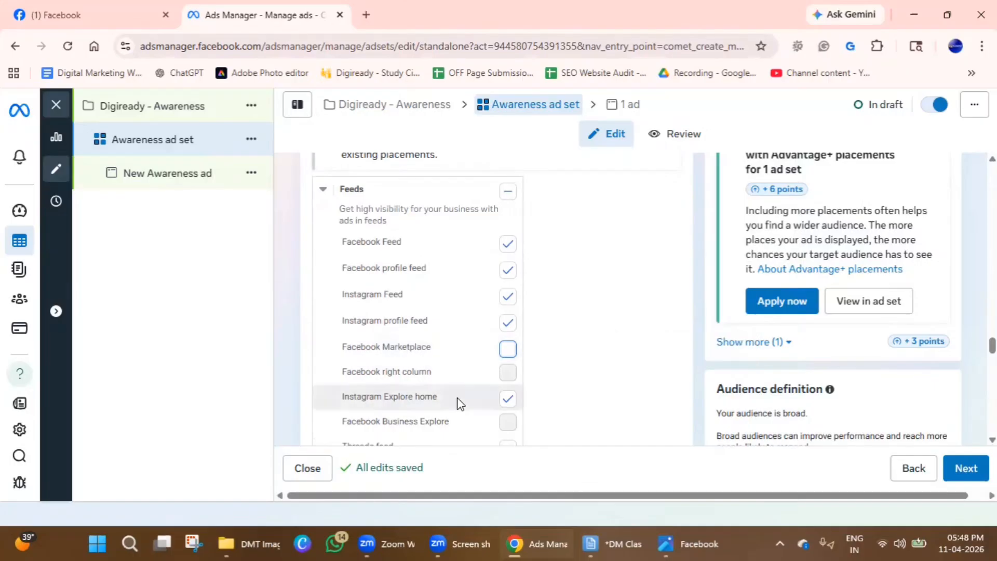
- Review the remaining placements under Stories, Status, Reels, In-stream ads for reels, Search results, and Apps and sites
scroll(458, 403, down, 3)
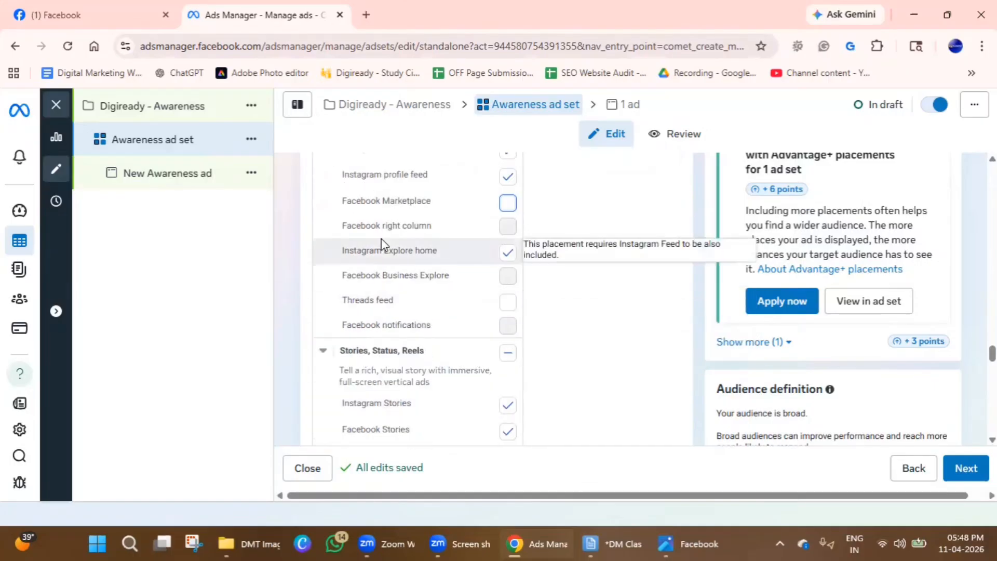
scroll(358, 360, down, 3)
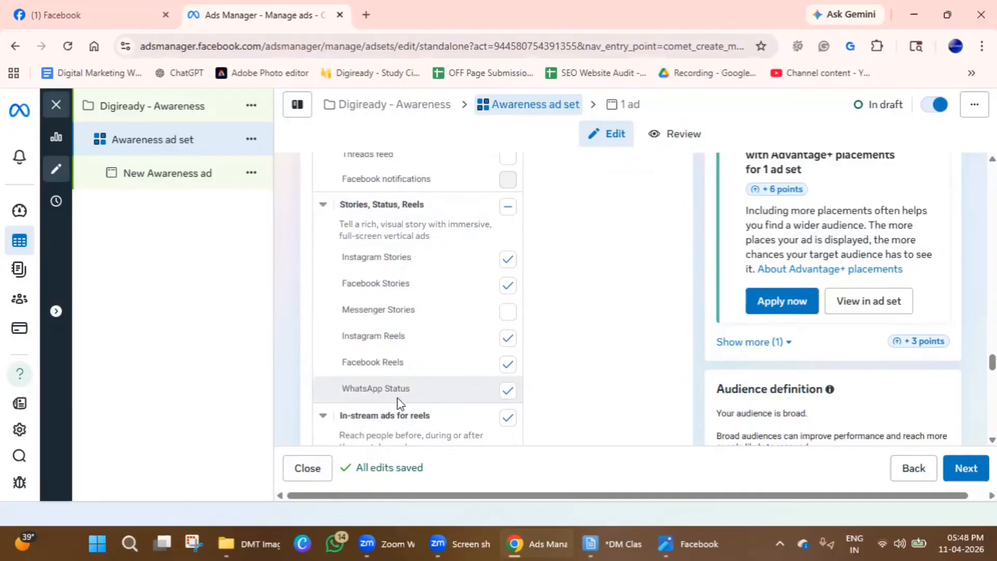
scroll(423, 358, down, 3)
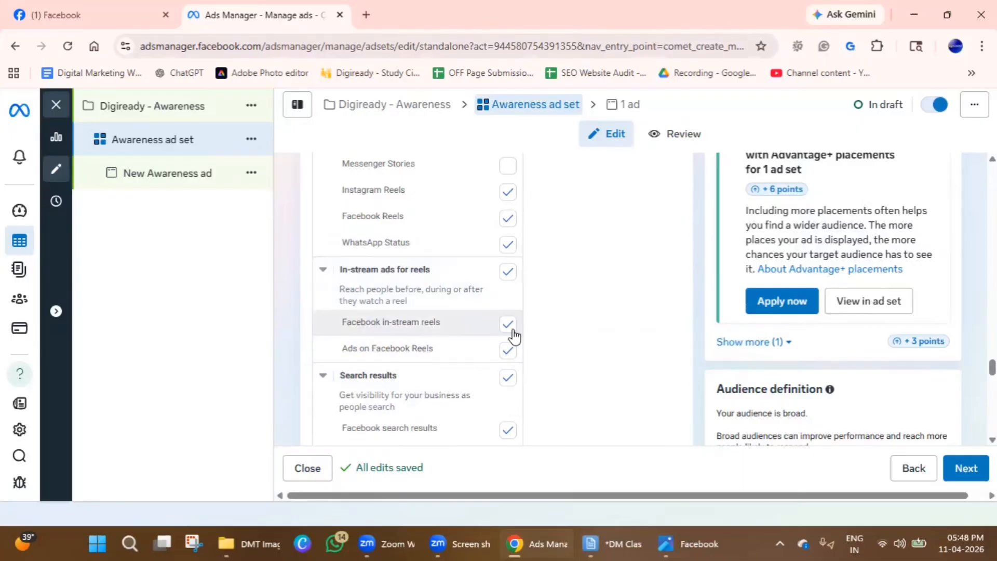
scroll(414, 375, down, 3)
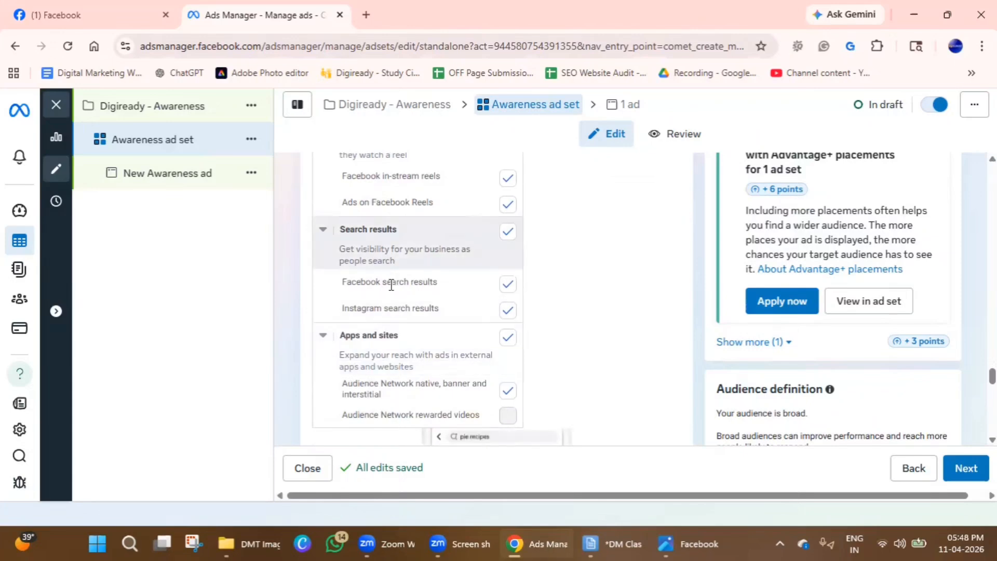
click(59, 2)
click(231, 6)
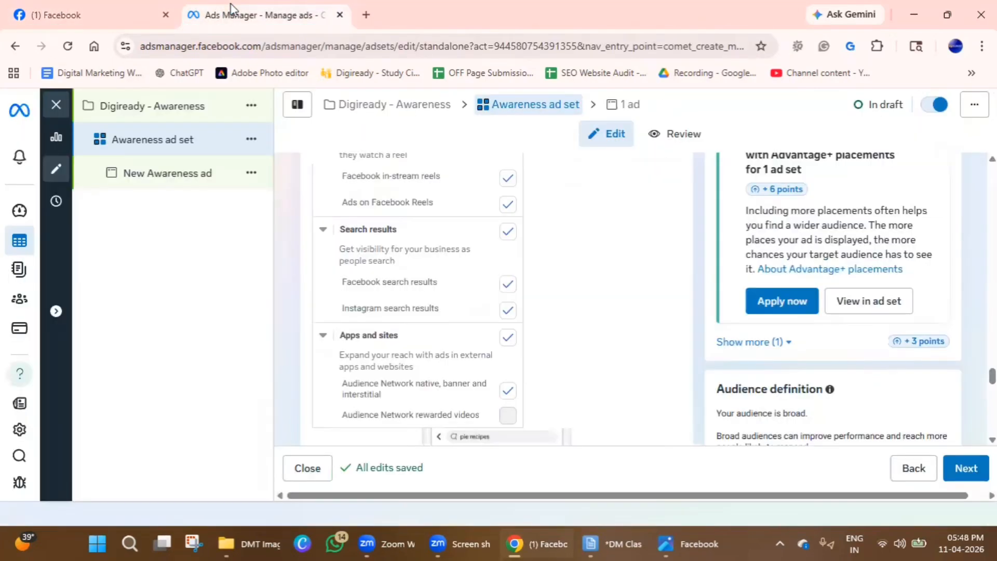
- Exclude the Apps and sites placements from the ad set's manual placements
scroll(476, 356, down, 1)
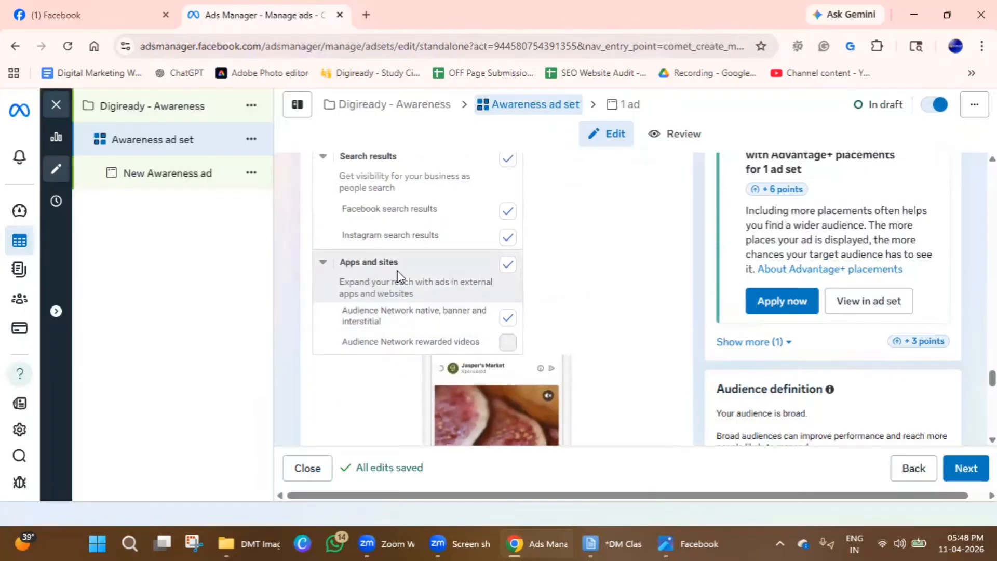
drag(344, 282, 436, 293)
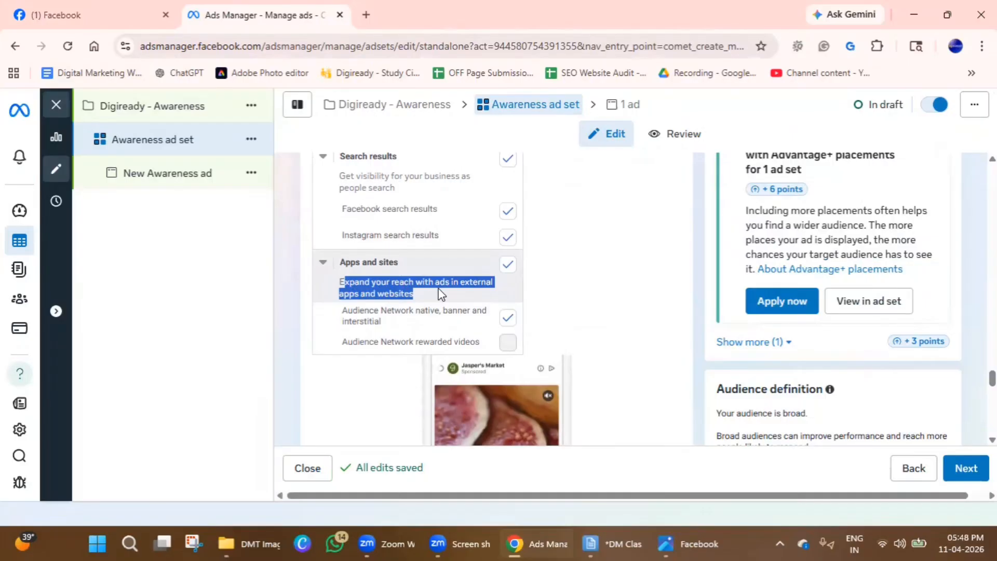
click(508, 264)
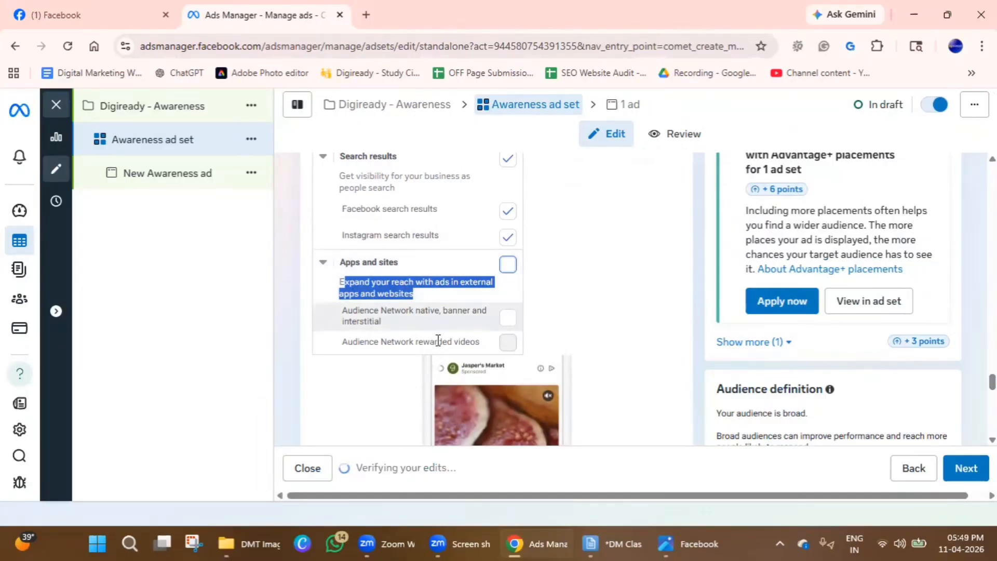
- Review the ad set's brand safety and suitability settings, selected platforms, devices and manual placement options
scroll(410, 234, up, 2)
scroll(621, 338, down, 6)
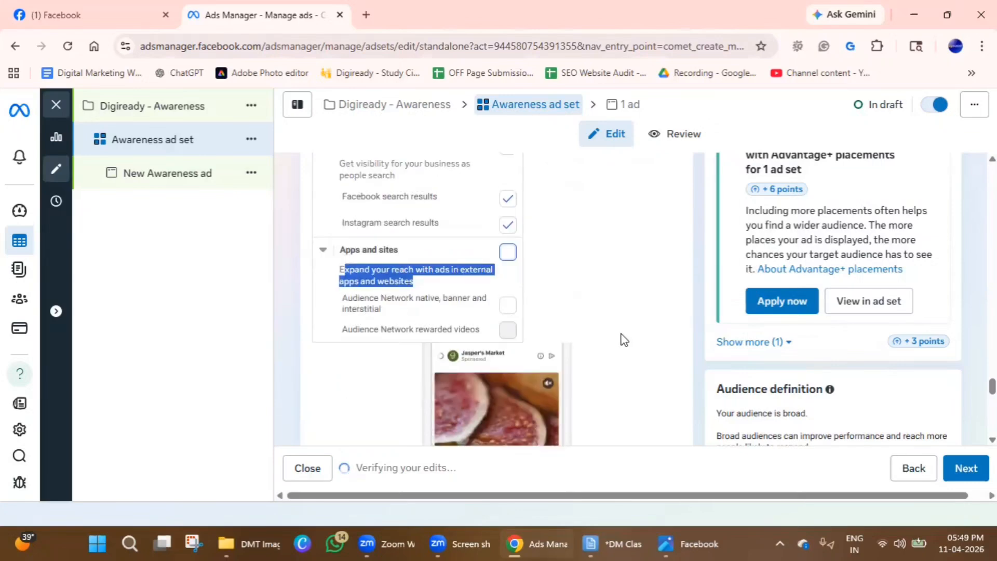
scroll(613, 349, down, 4)
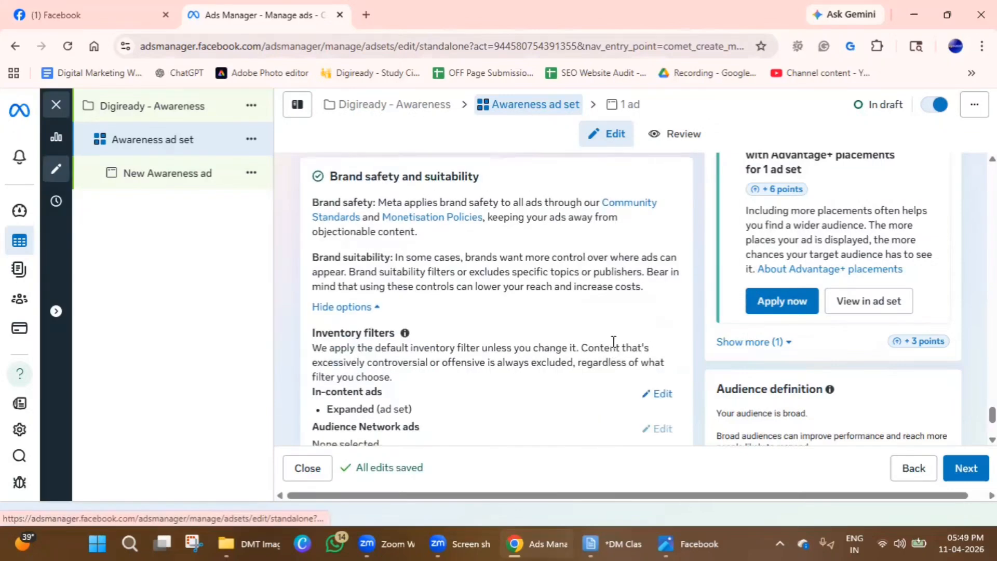
scroll(611, 348, down, 3)
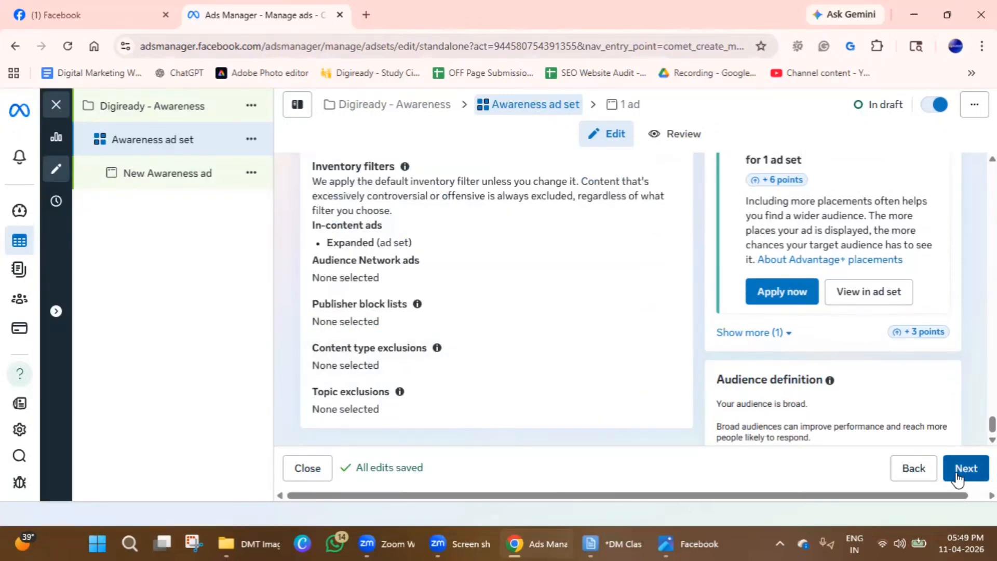
scroll(506, 344, up, 10)
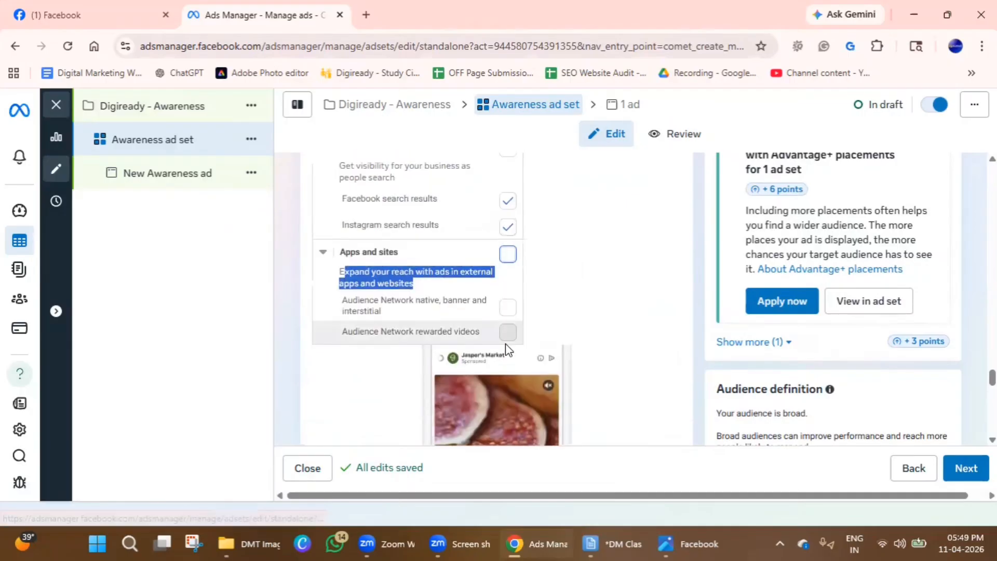
scroll(508, 349, up, 5)
scroll(445, 296, down, 3)
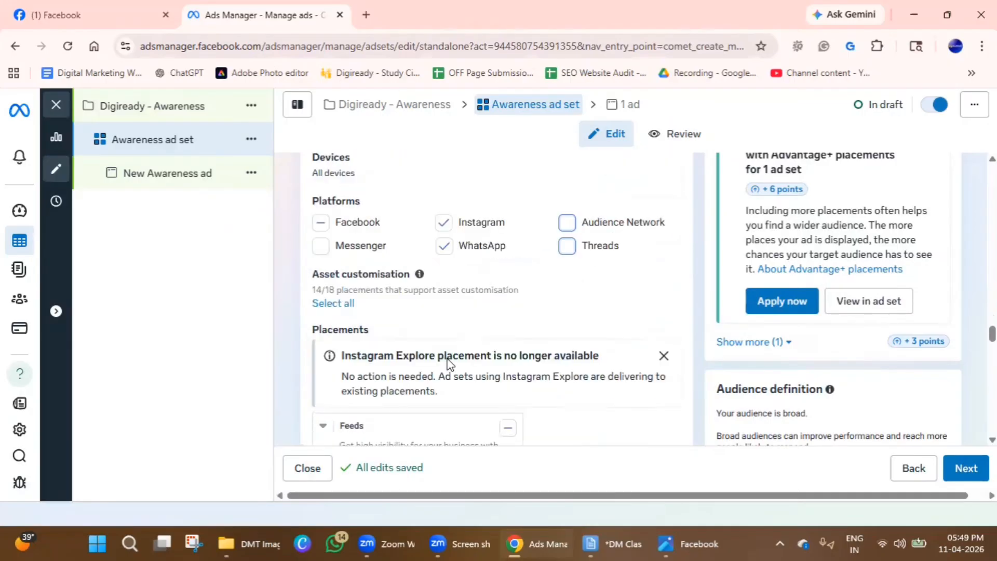
scroll(449, 363, up, 4)
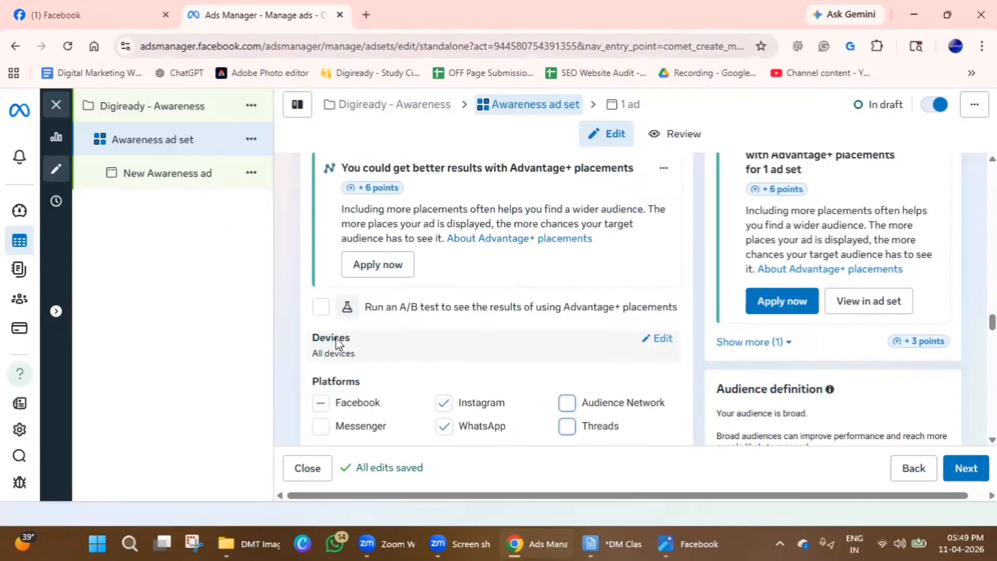
scroll(364, 345, up, 4)
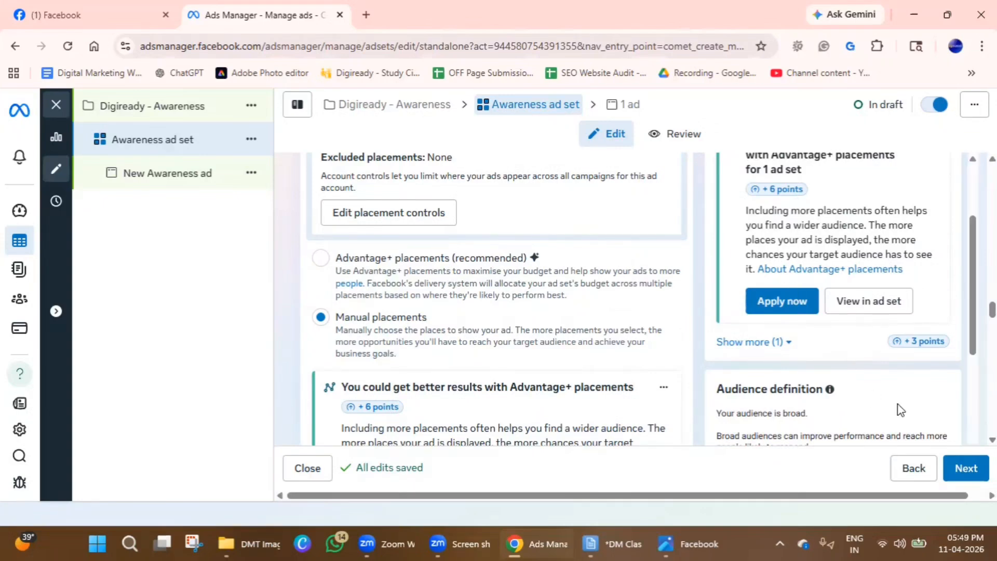
- Continue to the New Awareness ad and review its Partnership ad and Identity settings
click(961, 469)
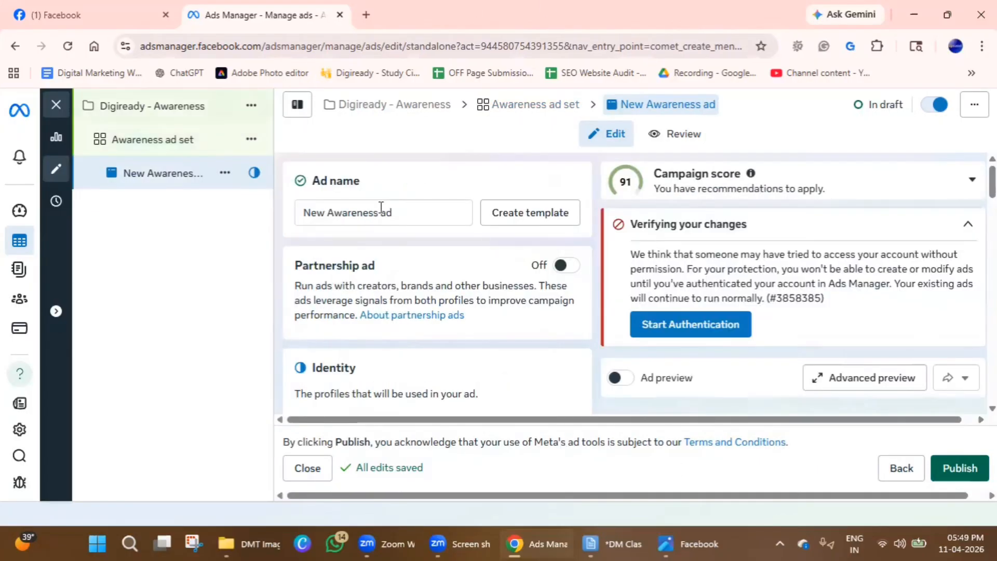
scroll(392, 284, down, 1)
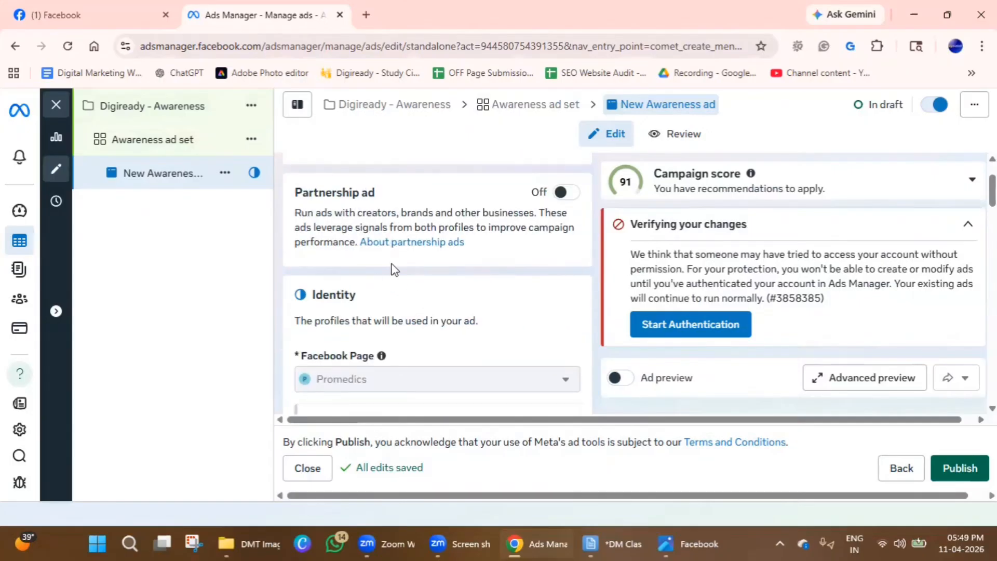
drag(356, 213, 471, 209)
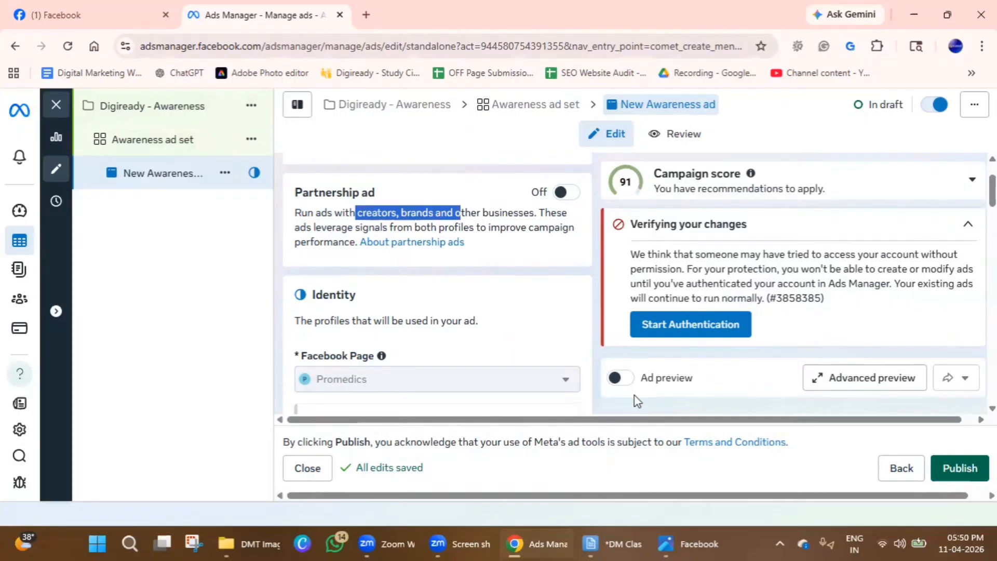
scroll(404, 328, down, 1)
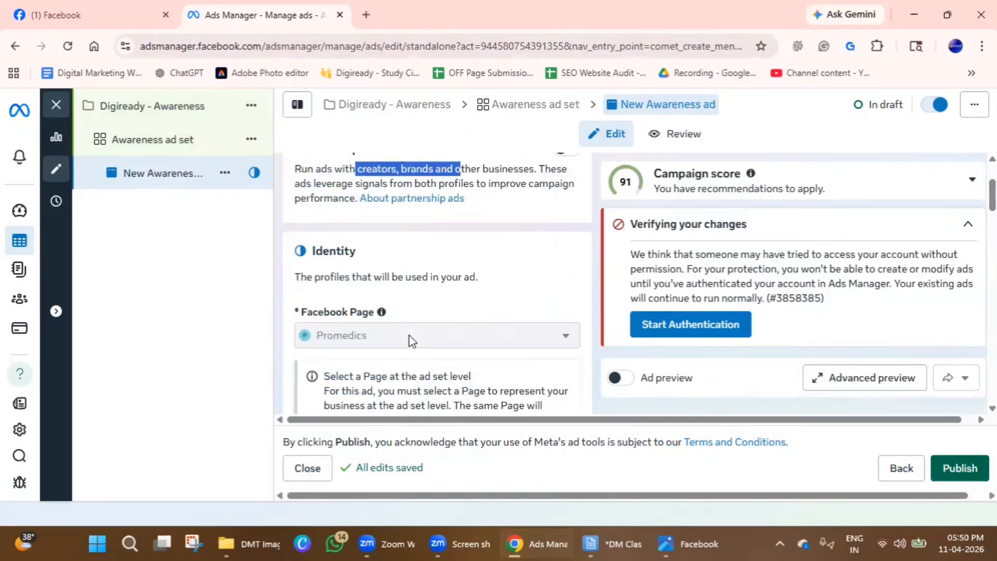
scroll(412, 340, up, 1)
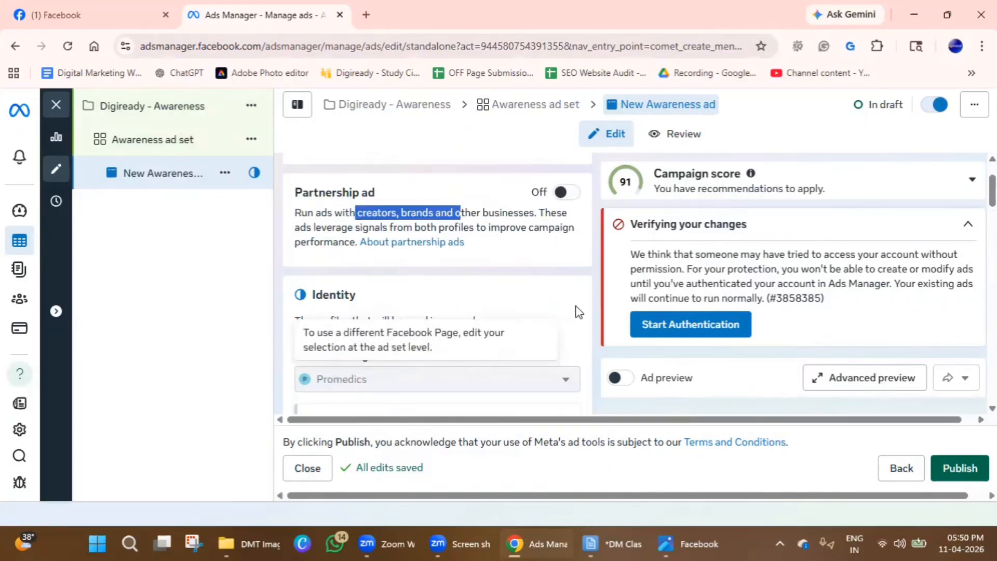
scroll(579, 312, down, 3)
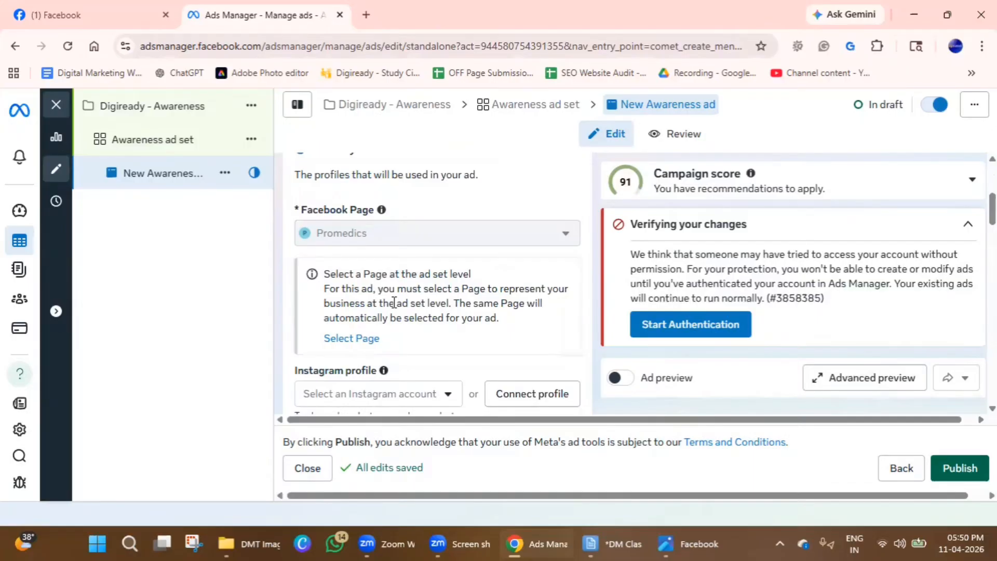
scroll(396, 302, up, 1)
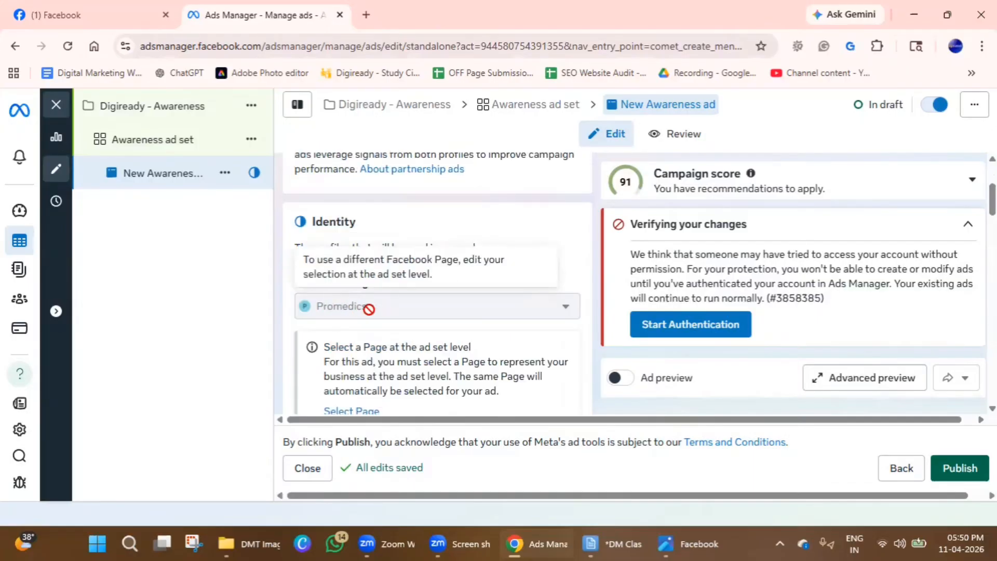
scroll(483, 327, down, 4)
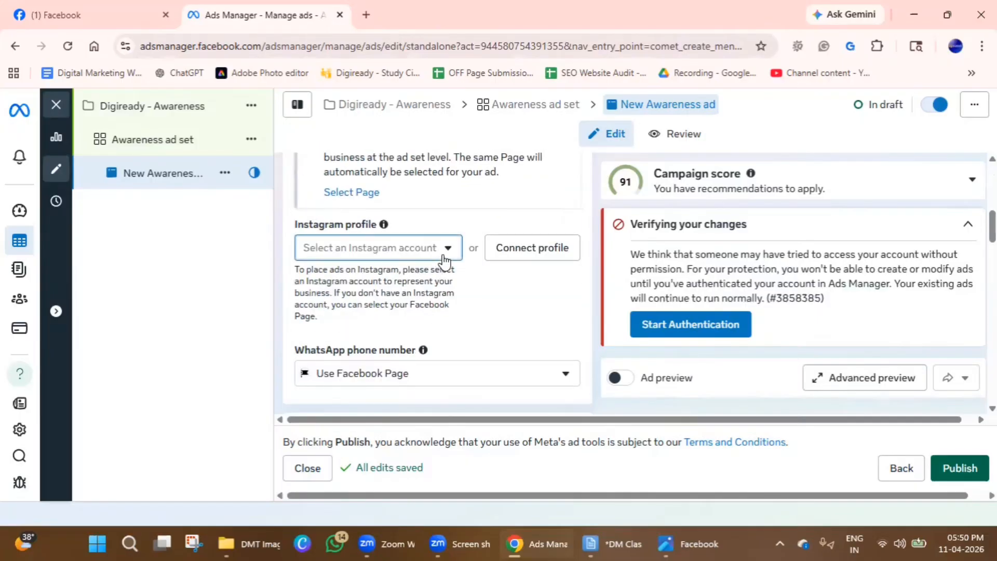
- Try to connect an Instagram profile to the Promedics Page with access to Instagram messages in Inbox allowed
click(444, 249)
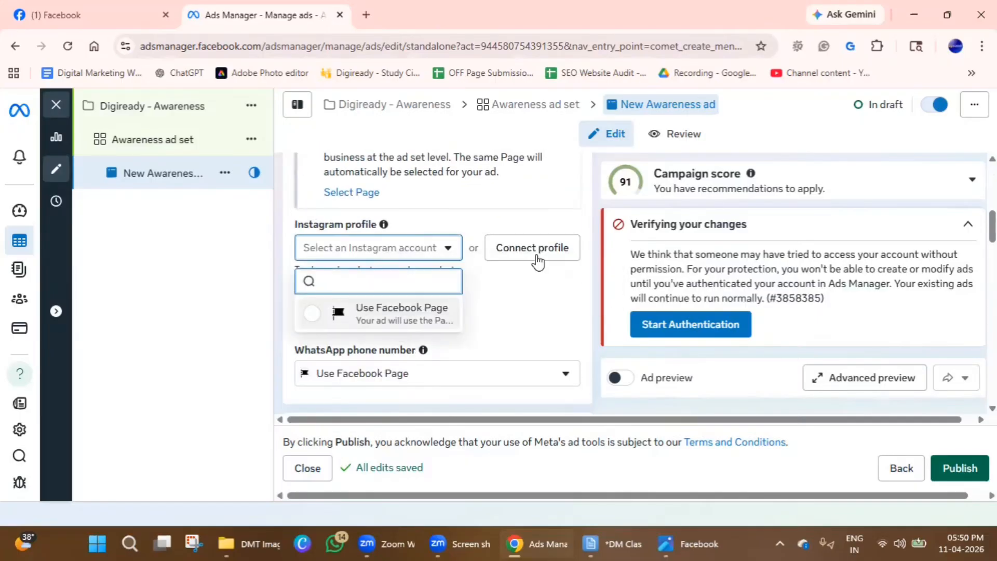
click(488, 329)
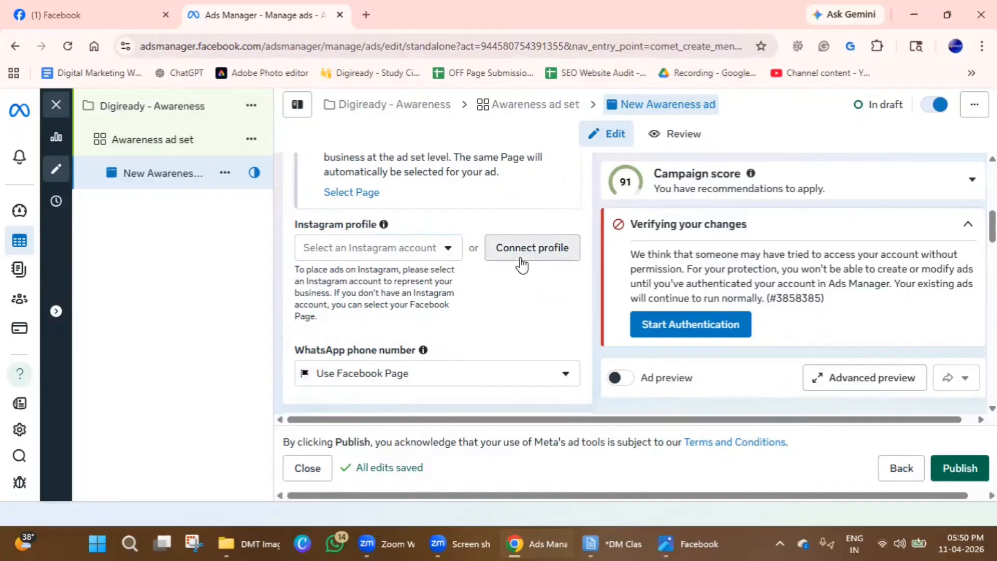
click(520, 265)
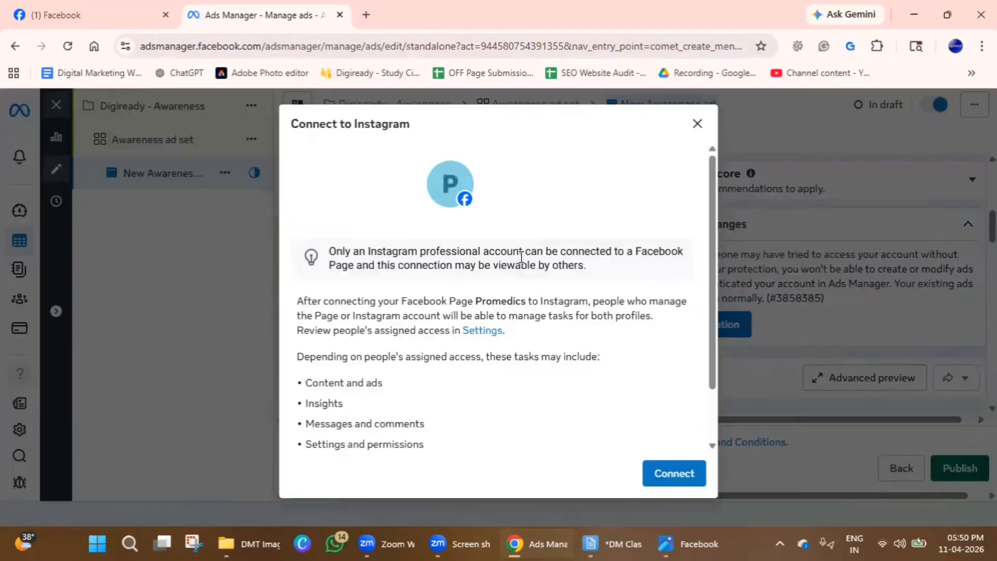
scroll(641, 423, down, 2)
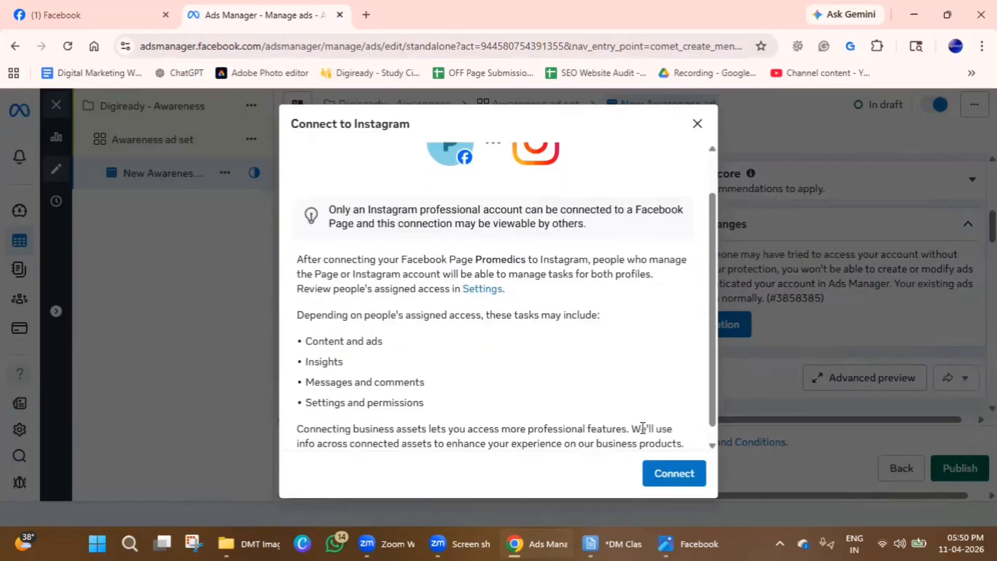
click(671, 472)
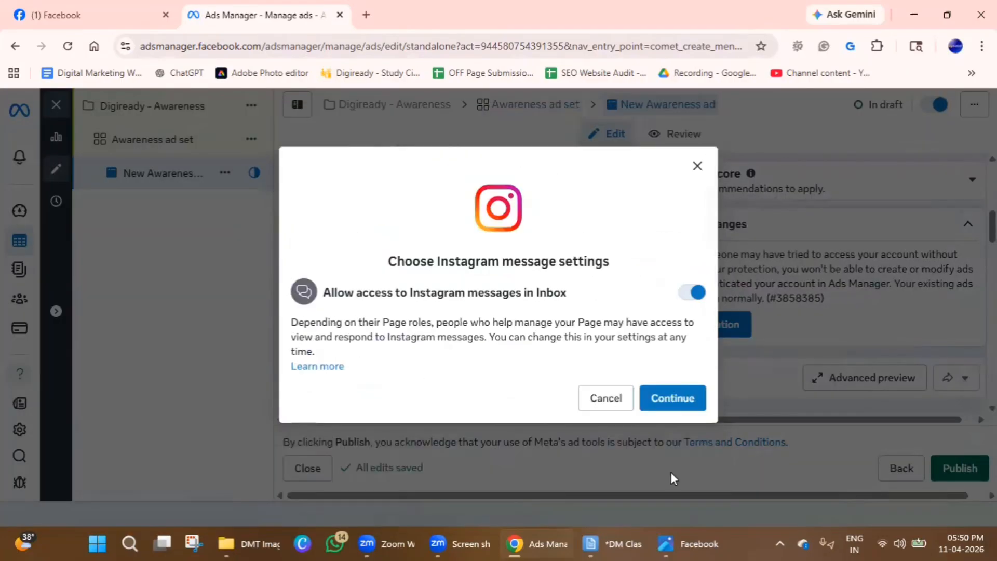
click(668, 401)
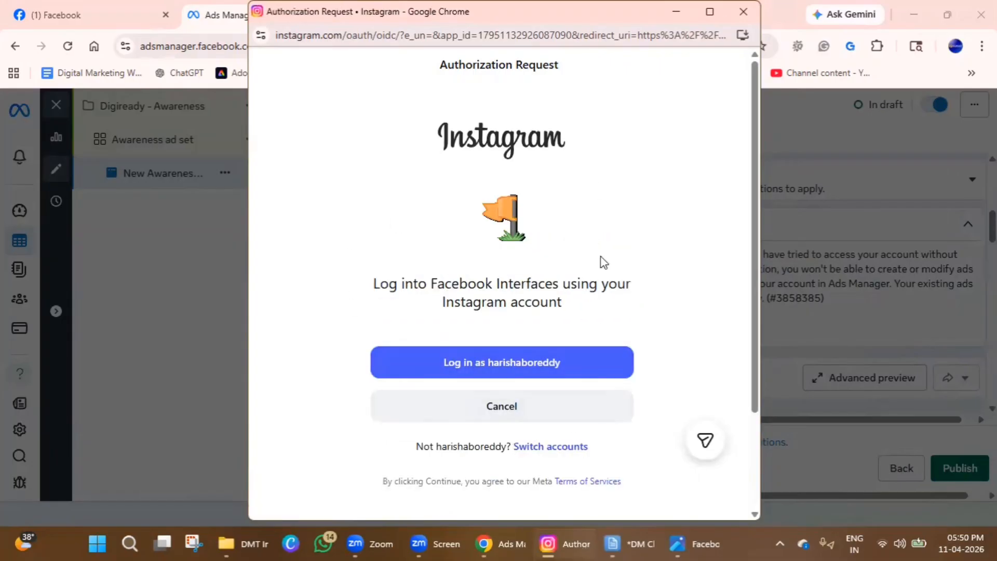
click(744, 11)
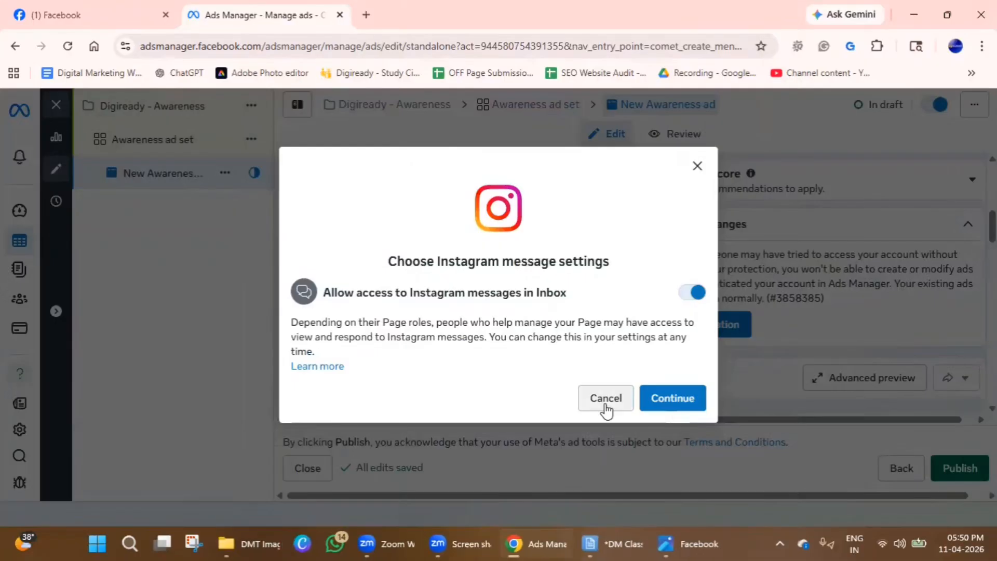
click(603, 405)
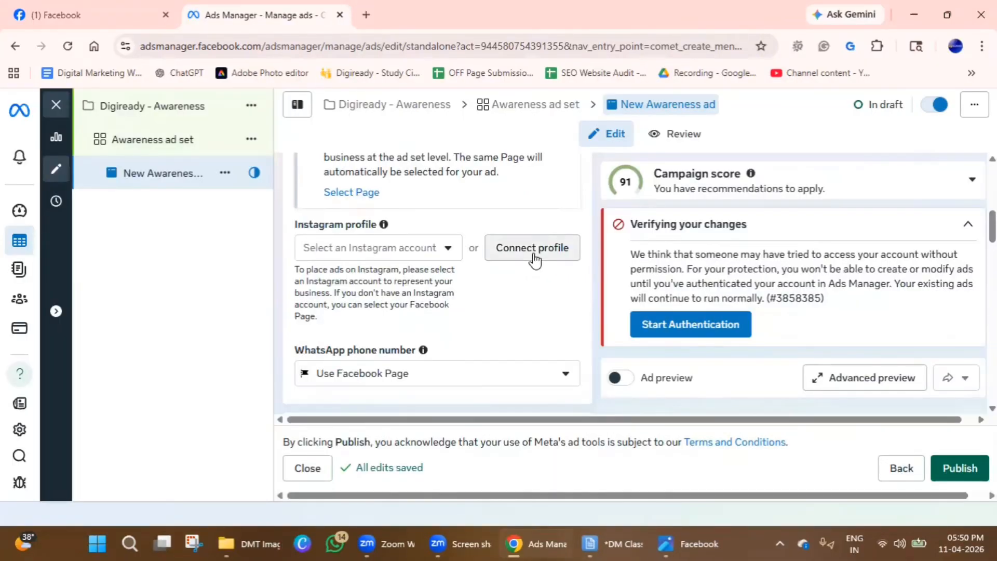
- Examine the available Instagram profile and WhatsApp phone number options in the ad's Identity settings
click(374, 256)
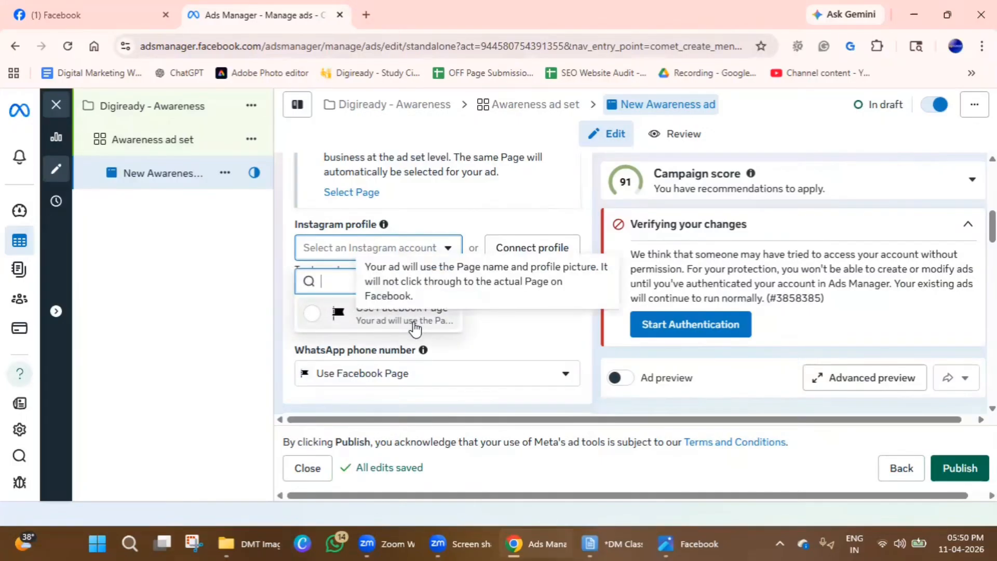
click(495, 319)
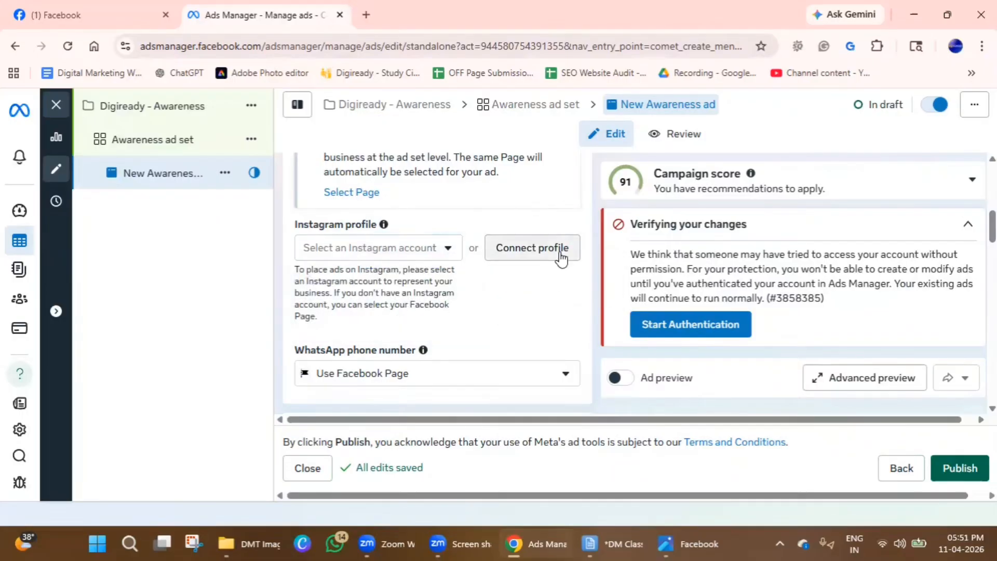
scroll(508, 322, down, 3)
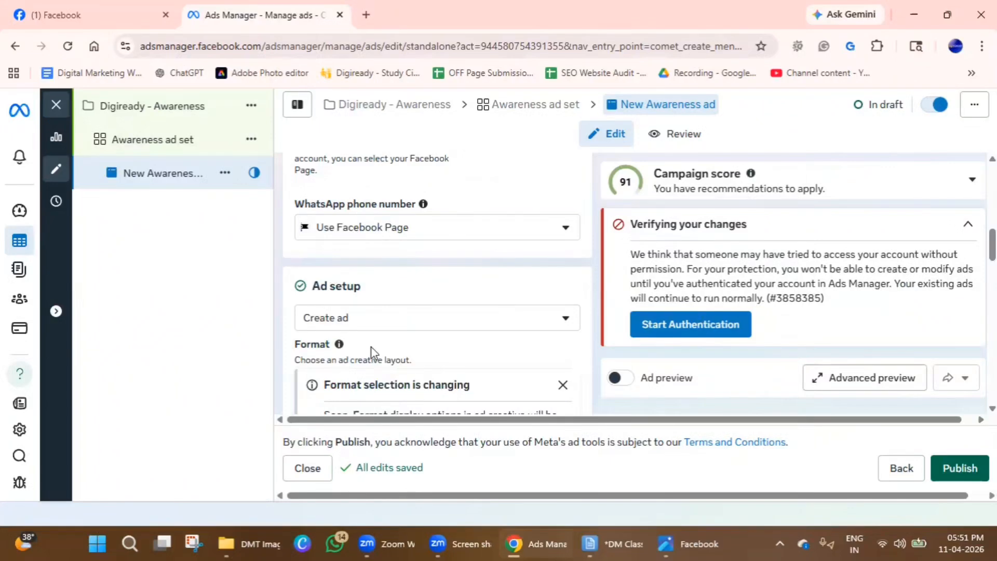
scroll(370, 351, up, 1)
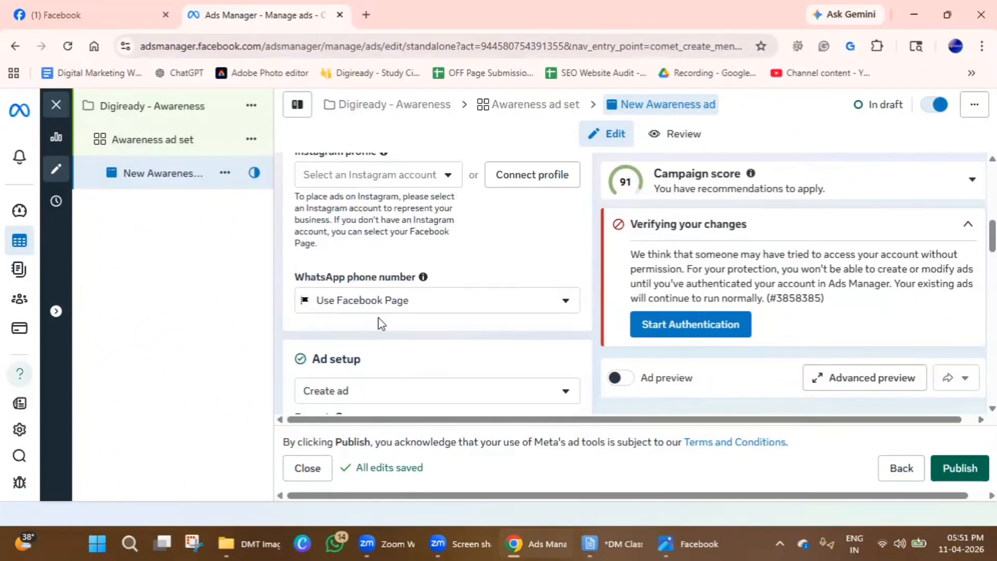
click(413, 301)
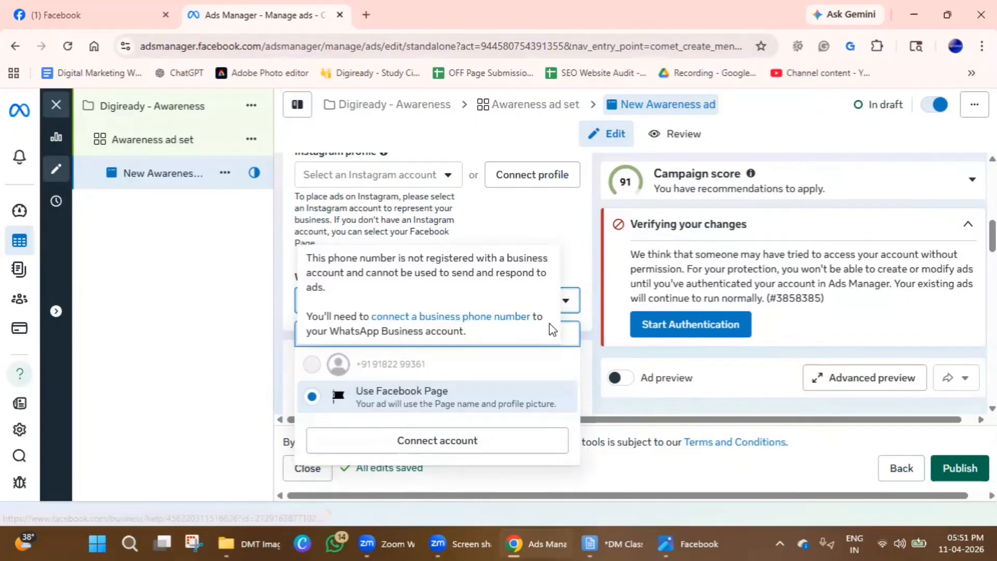
click(236, 353)
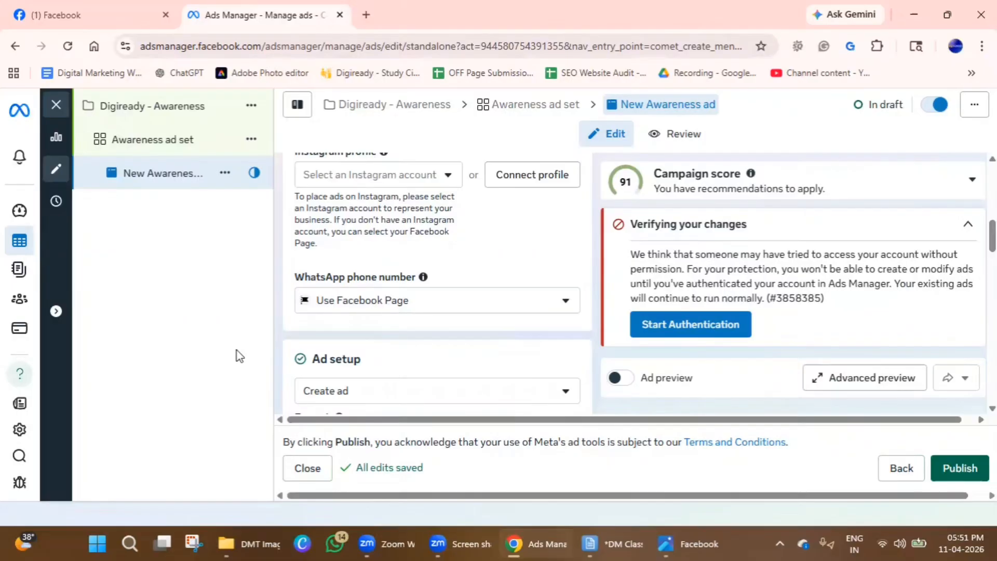
- Annotate the screen beside the Identity settings with the lines "Whatsapp" and "Whatsapp Business", and clear the annotation
click(110, 245)
text(Whatsapp)
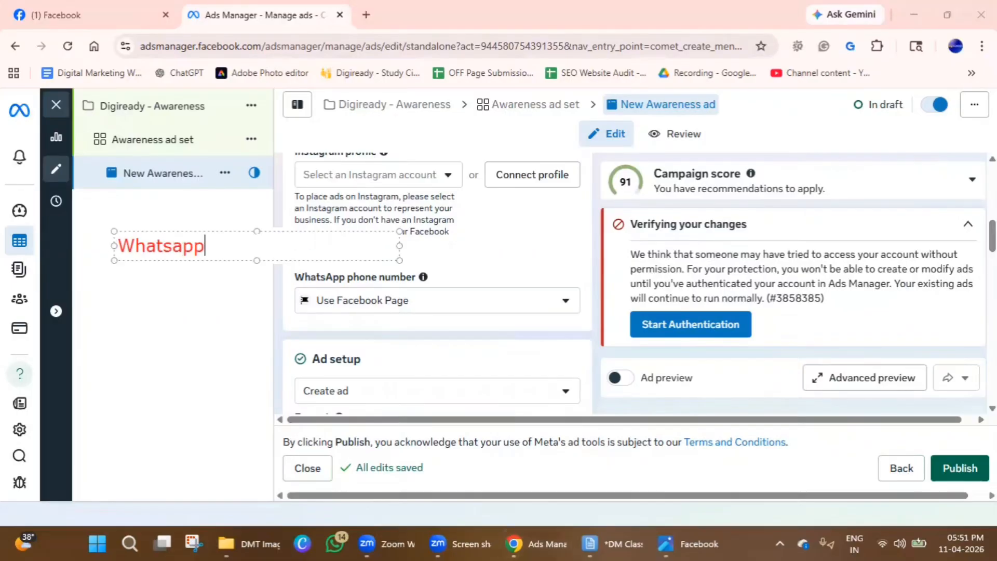
key(Return)
text(Whatsa)
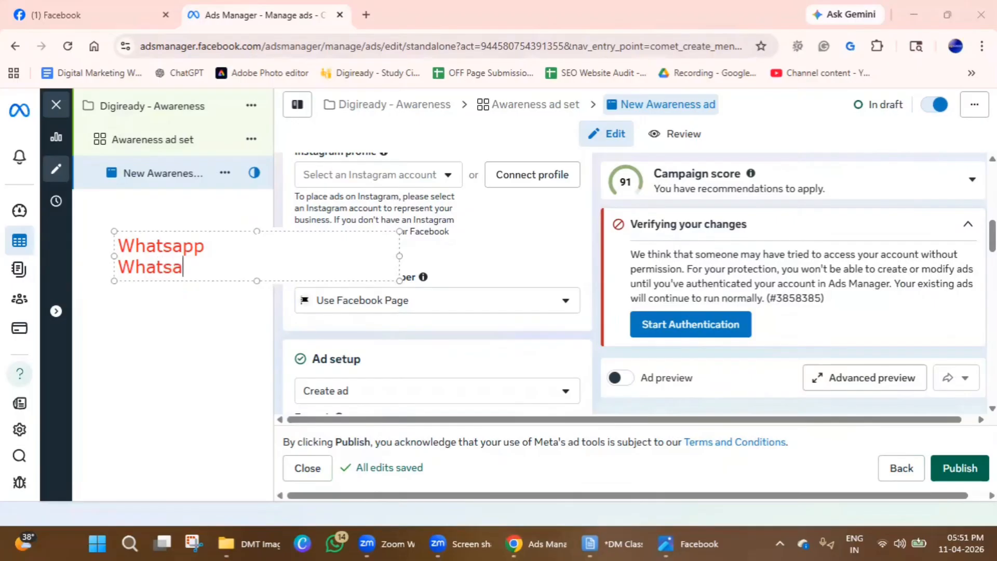
text(pp Bus)
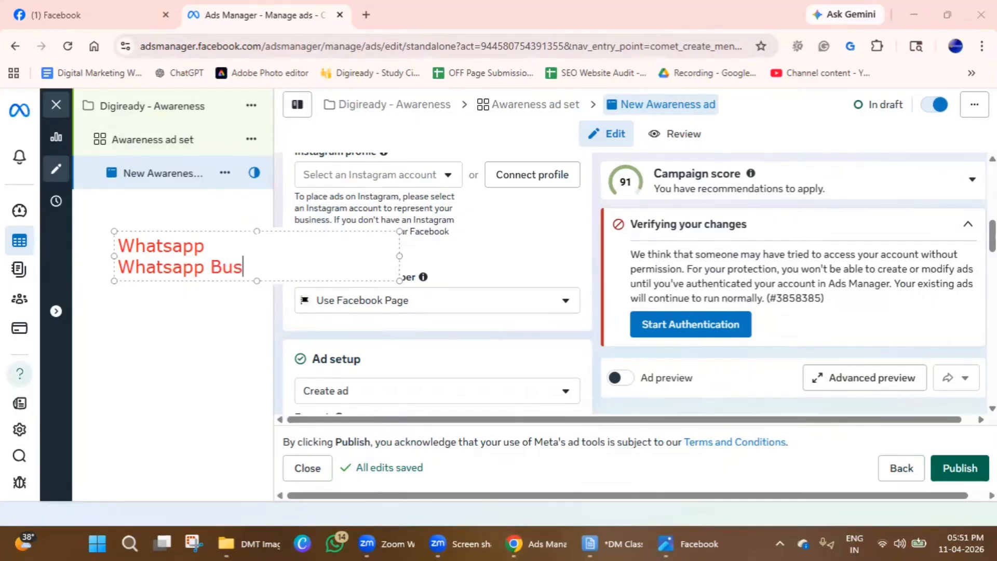
text(iness)
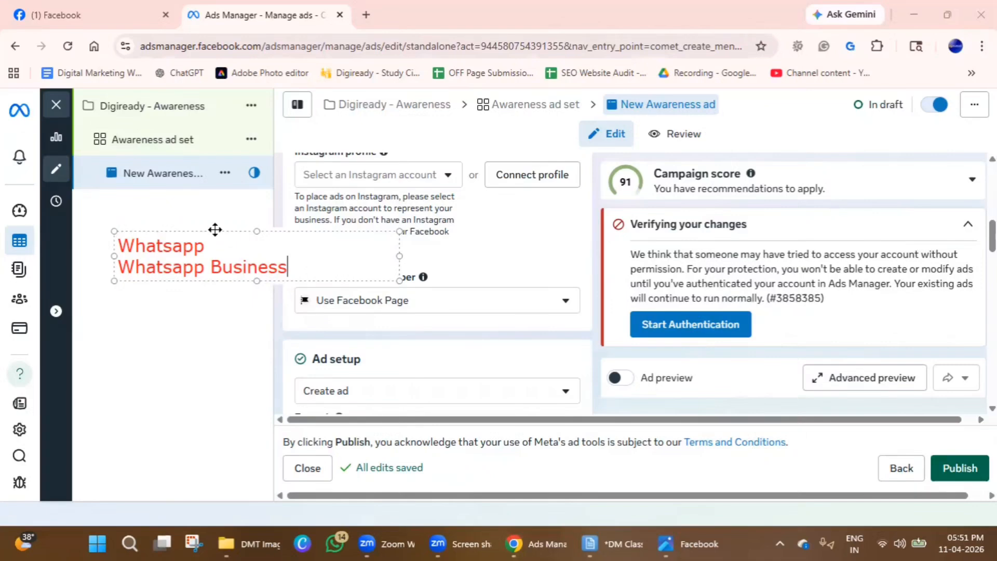
drag(203, 224, 175, 209)
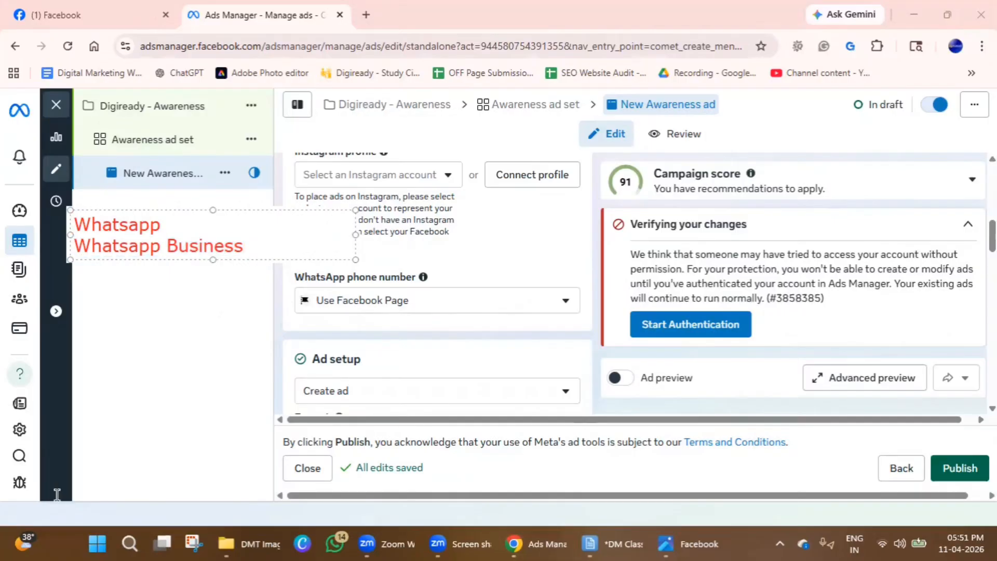
triple_click(216, 247)
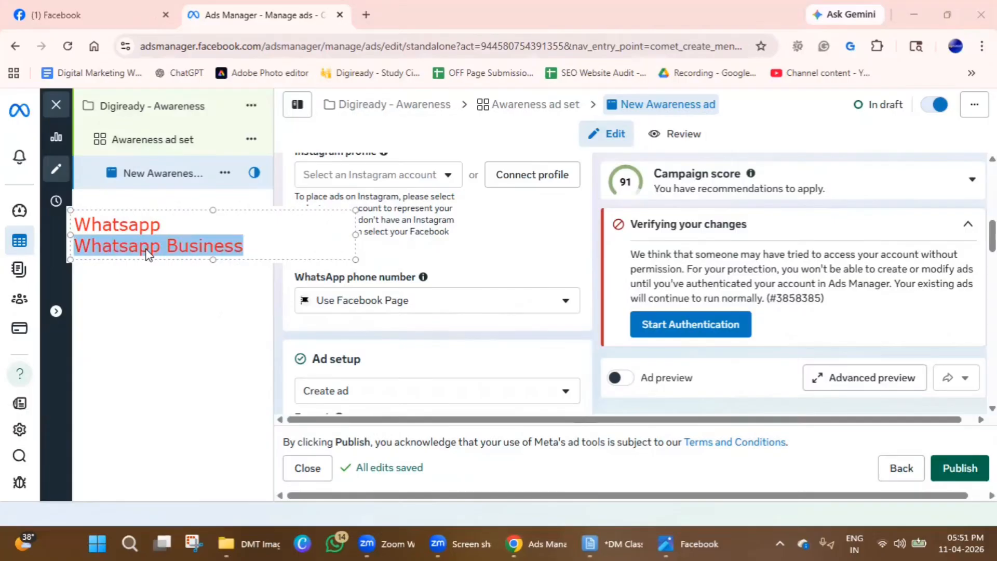
click(605, 510)
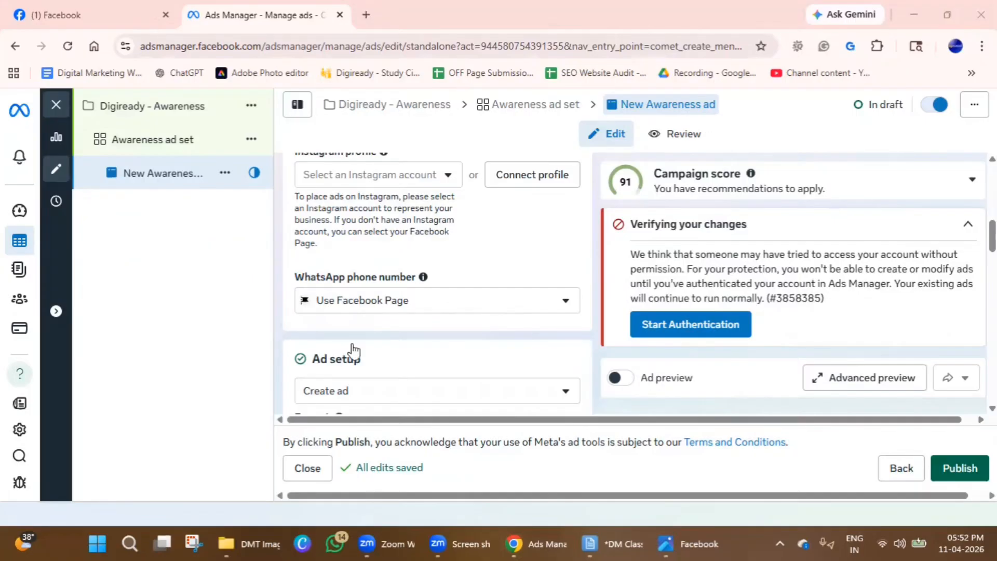
- Review the ad's Instagram profile and WhatsApp phone number settings and the available Ad setup creation options
scroll(352, 349, down, 2)
scroll(349, 351, up, 3)
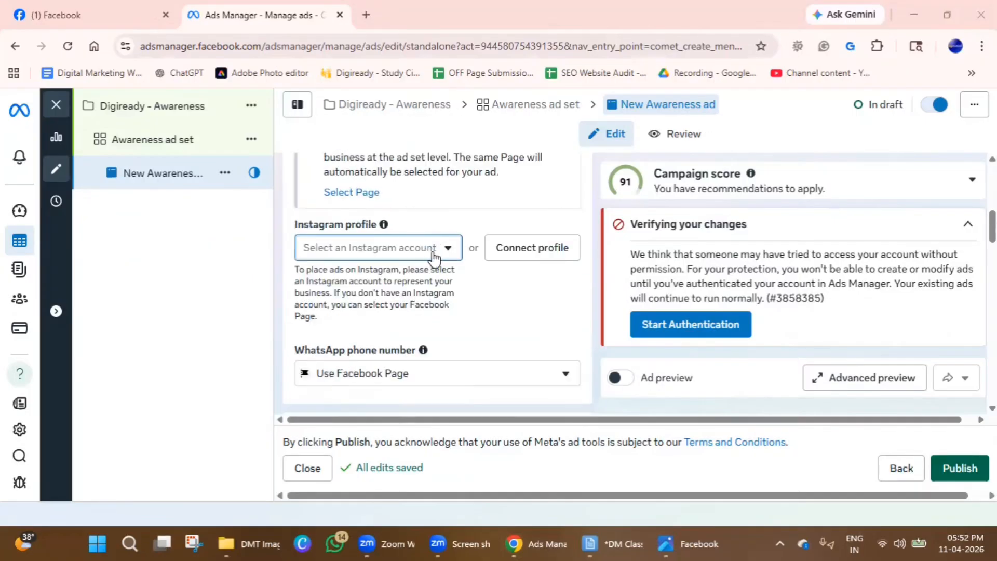
scroll(459, 351, down, 2)
scroll(460, 351, up, 2)
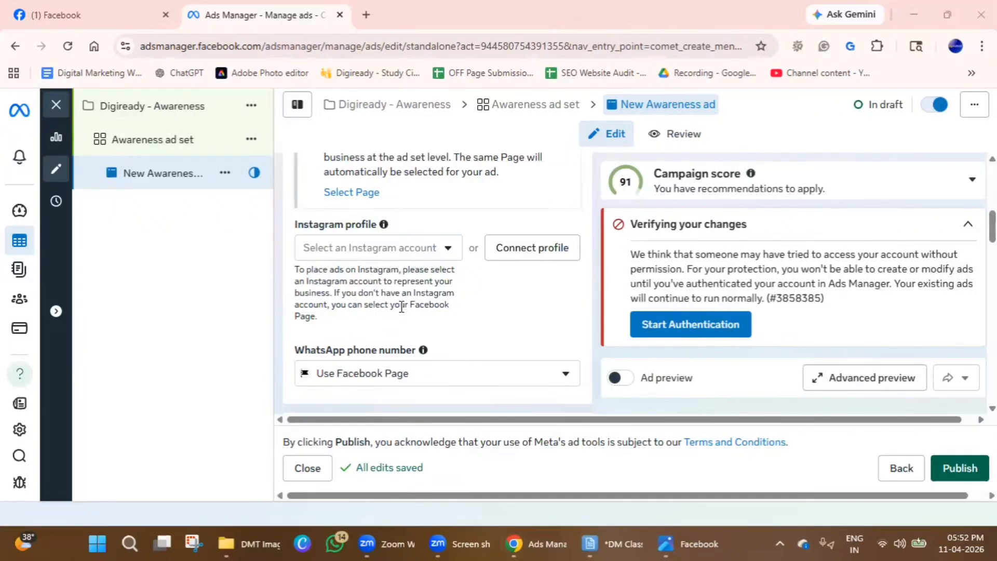
scroll(400, 322, up, 1)
scroll(399, 322, down, 3)
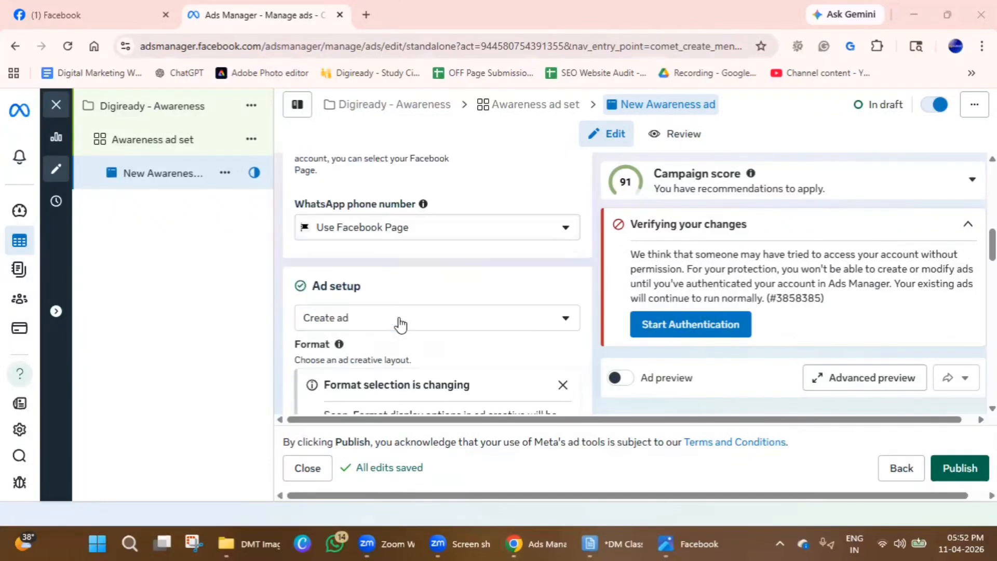
scroll(390, 317, up, 2)
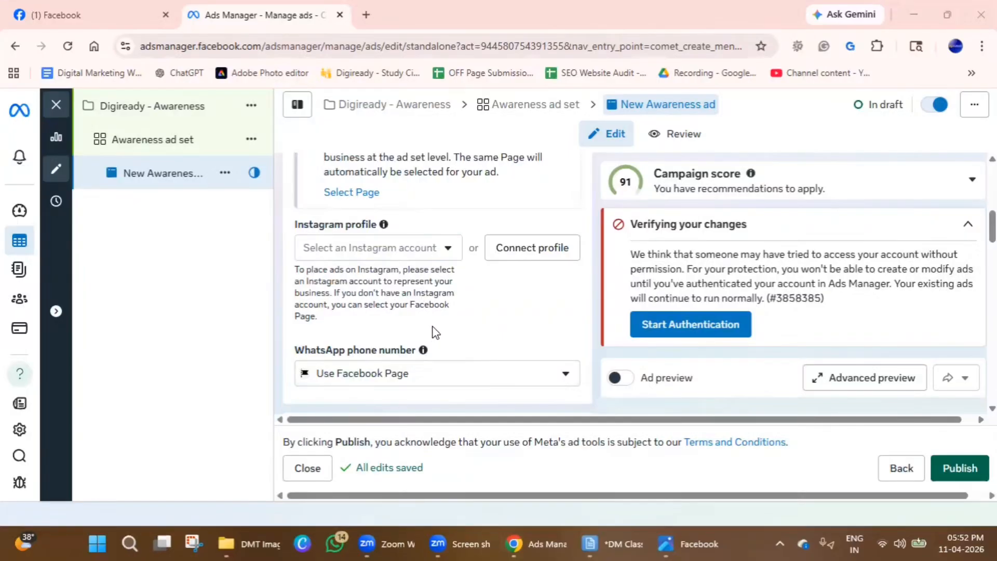
scroll(478, 312, down, 3)
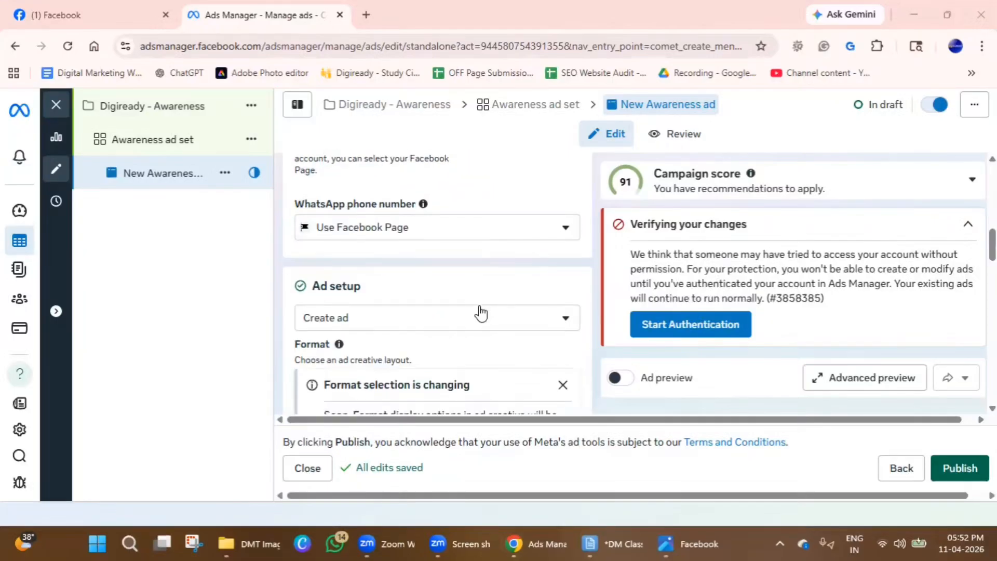
click(370, 249)
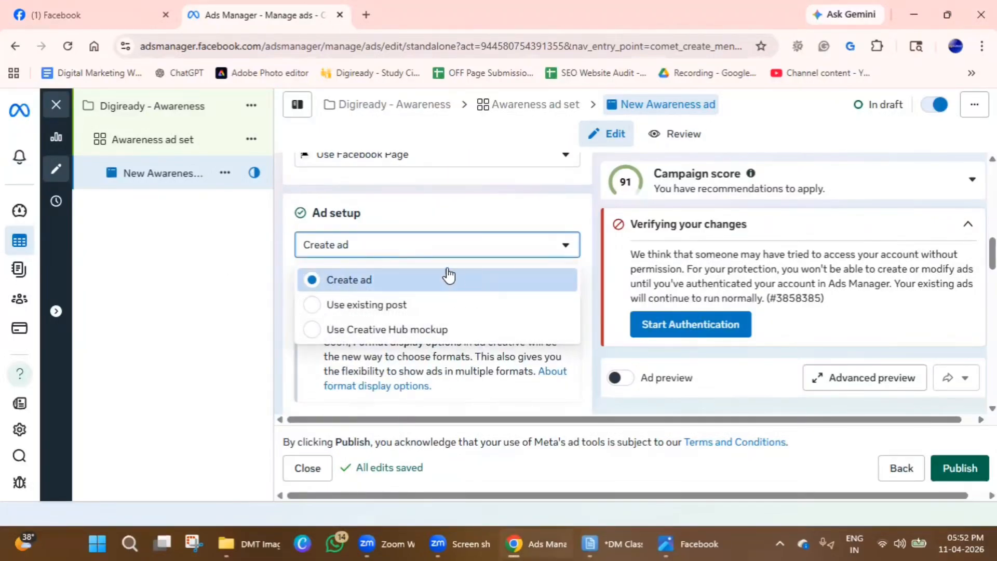
click(254, 348)
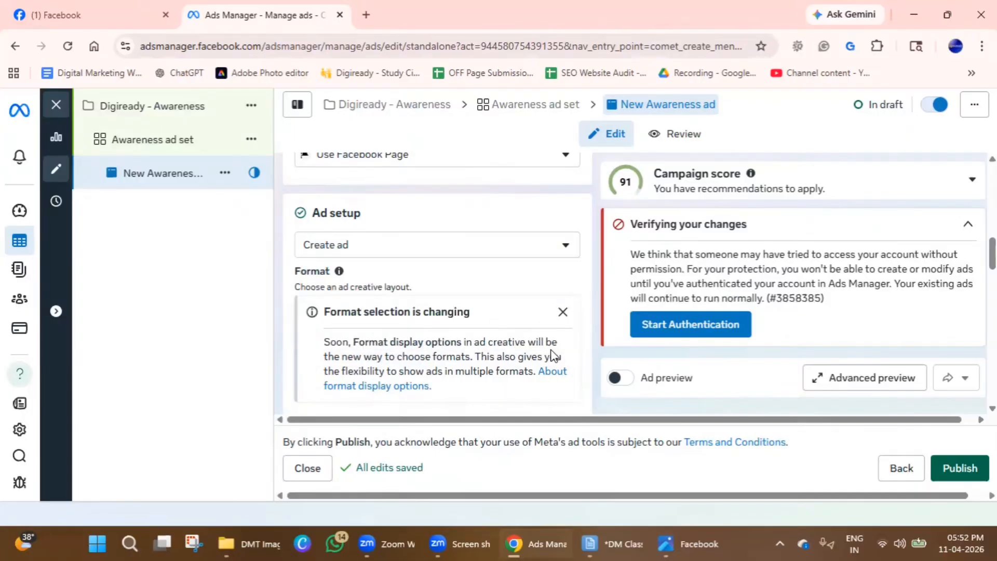
- Reveal the additional format options in Ad setup and set the ad format to Single image or video
scroll(444, 327, down, 4)
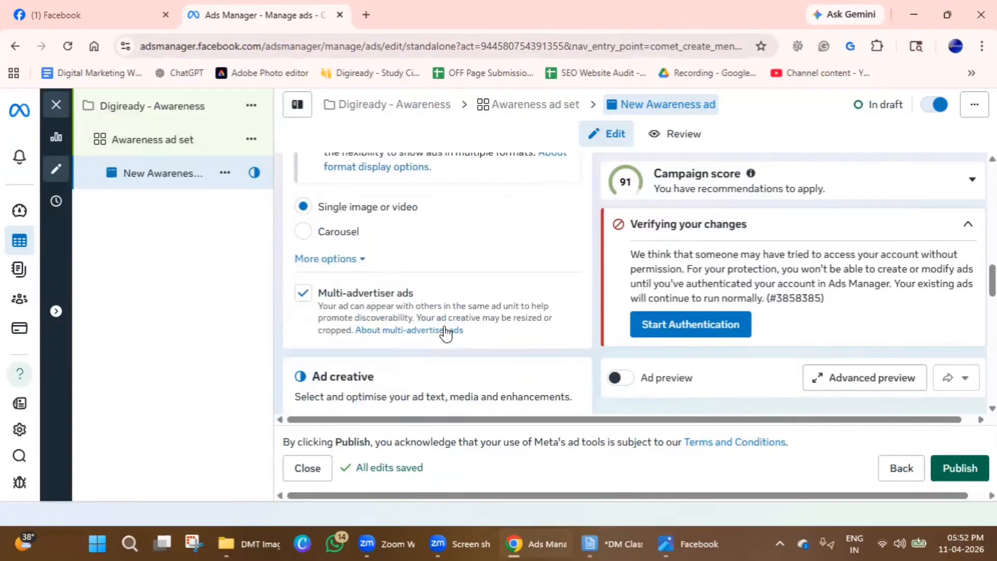
scroll(445, 332, up, 1)
scroll(446, 332, up, 1)
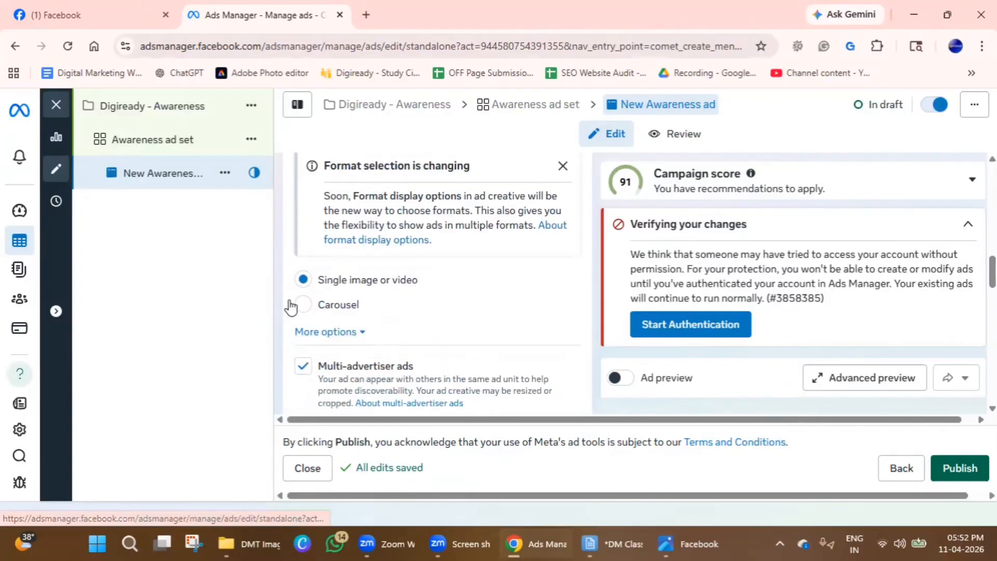
double_click(344, 328)
click(329, 333)
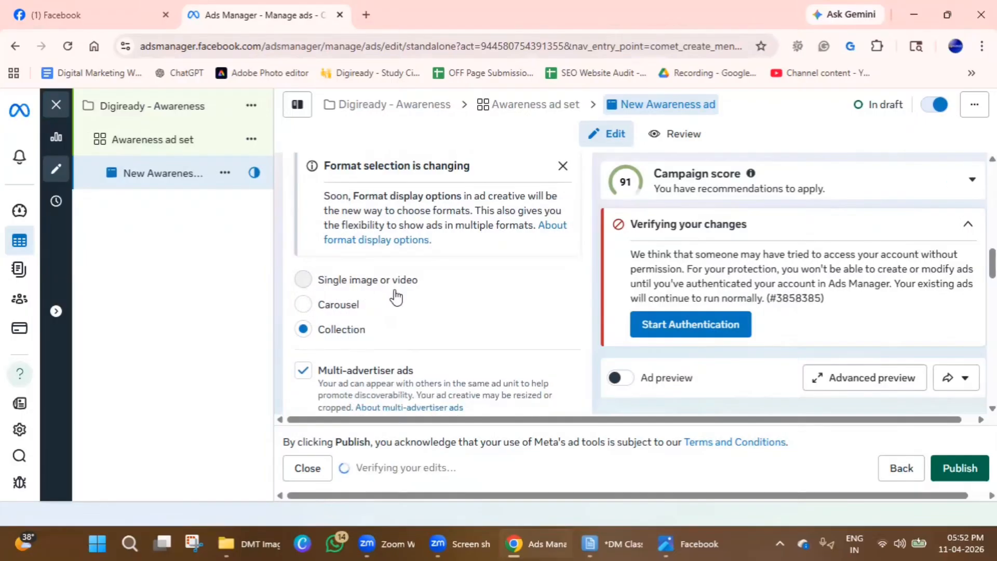
click(305, 281)
scroll(474, 314, down, 3)
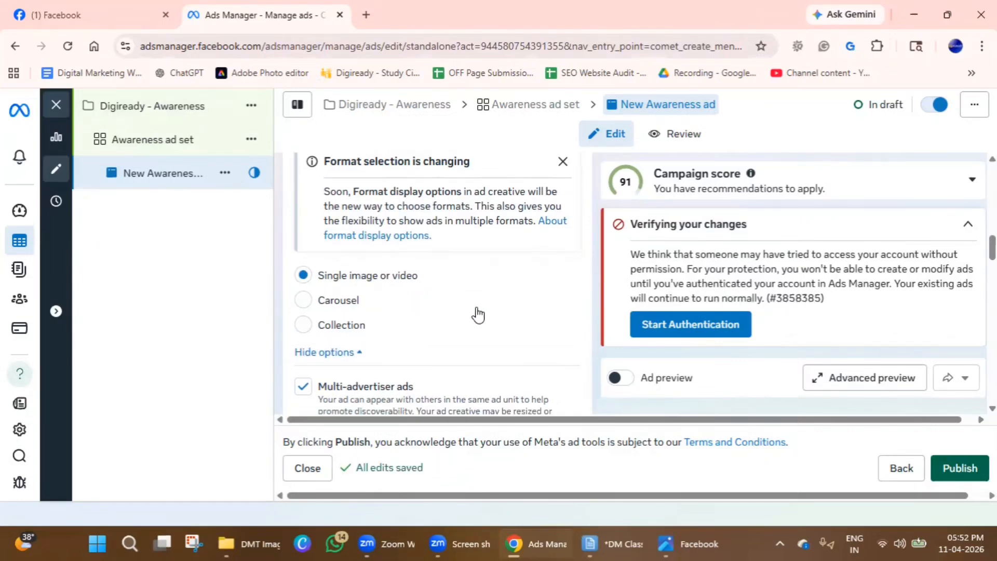
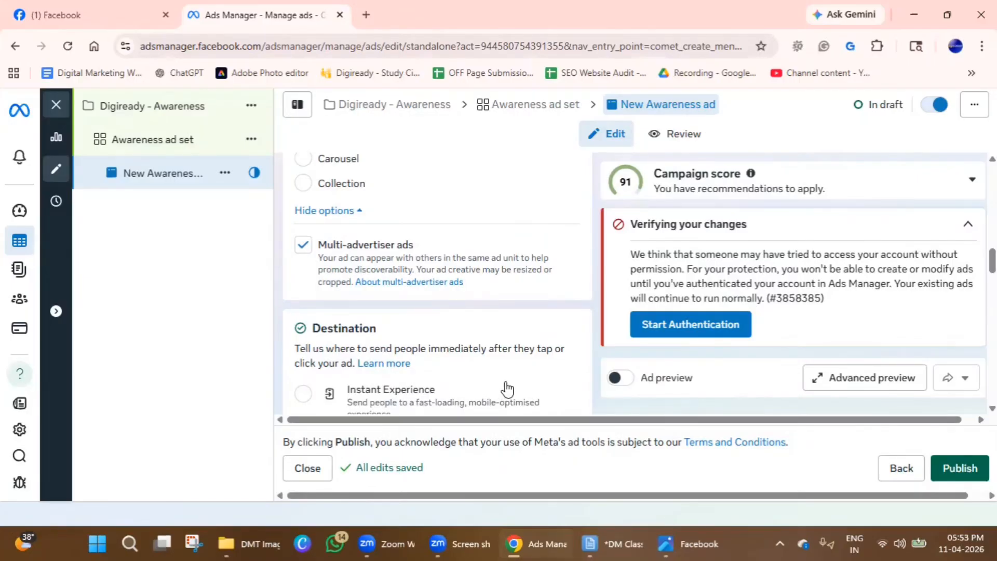
- Review the ad's Destination settings, including Instant Experience, Website, Display link, Mobile app and Browser add-ons
scroll(456, 338, down, 1)
scroll(424, 314, down, 2)
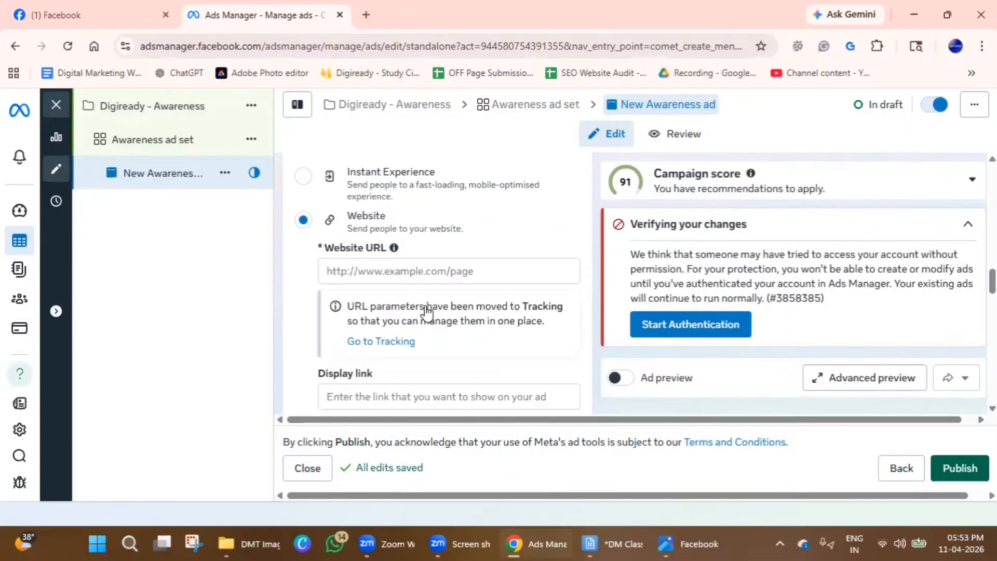
scroll(422, 322, up, 1)
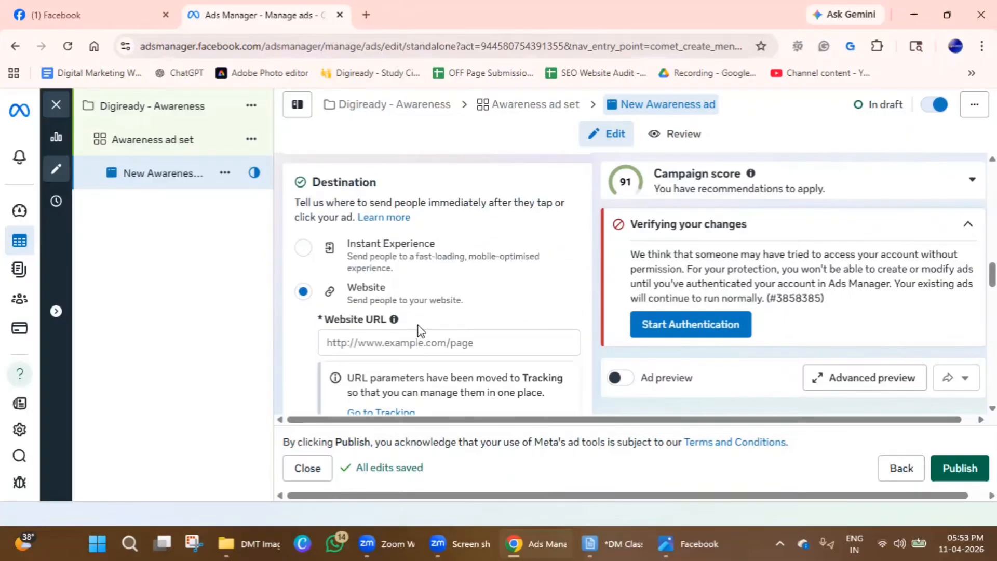
scroll(421, 330, down, 2)
scroll(419, 325, down, 1)
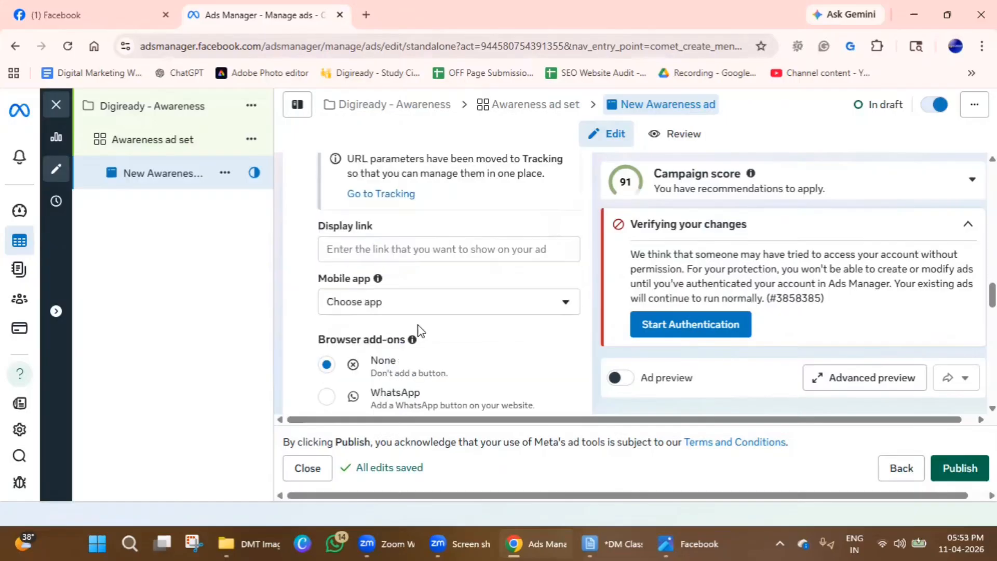
scroll(416, 329, up, 2)
scroll(373, 349, up, 1)
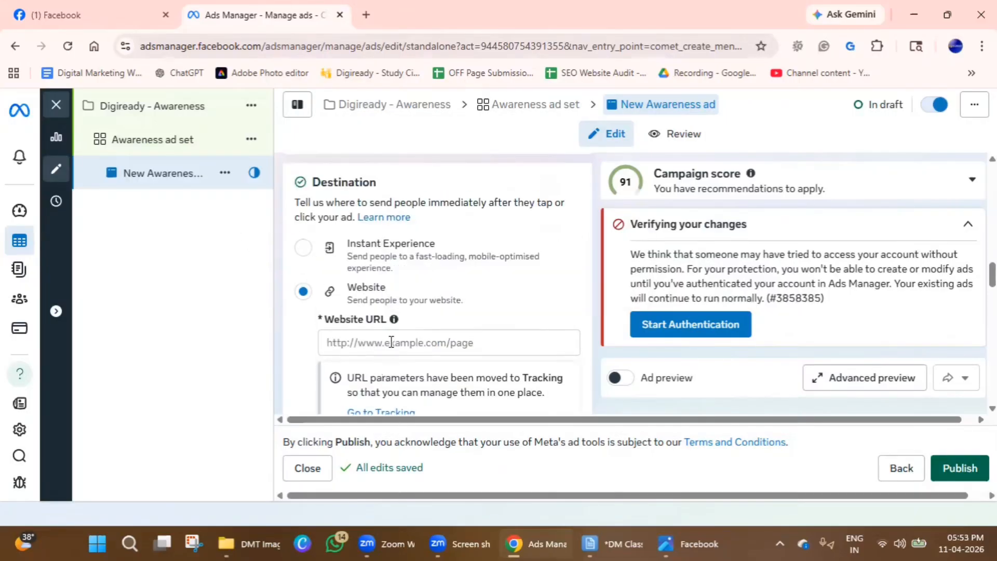
click(394, 341)
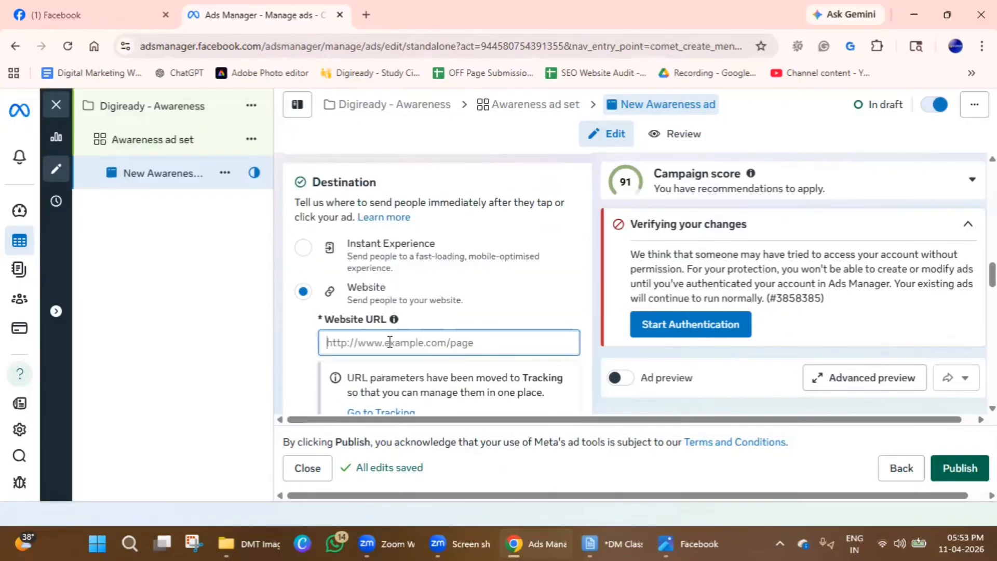
click(366, 15)
text(d)
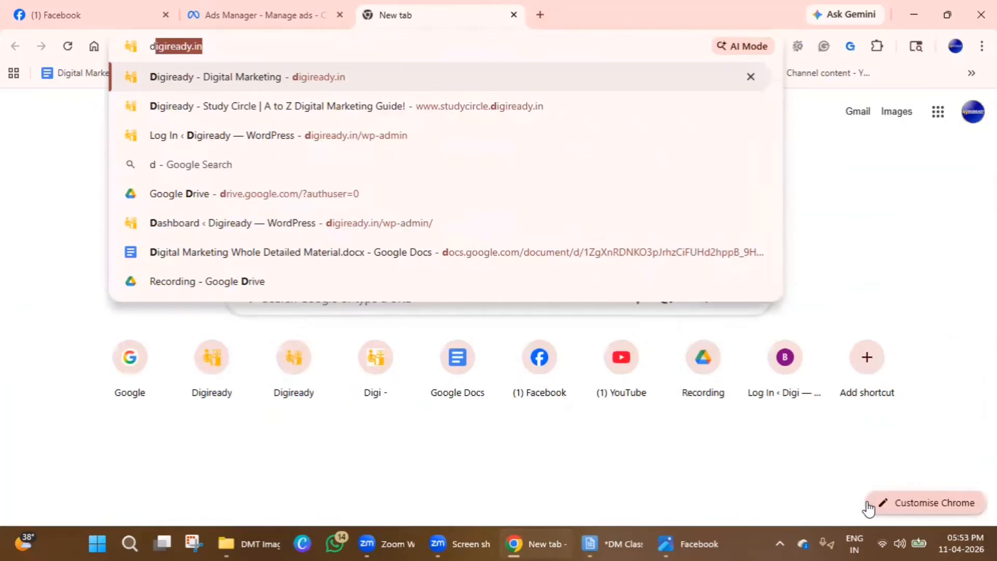
key(Return)
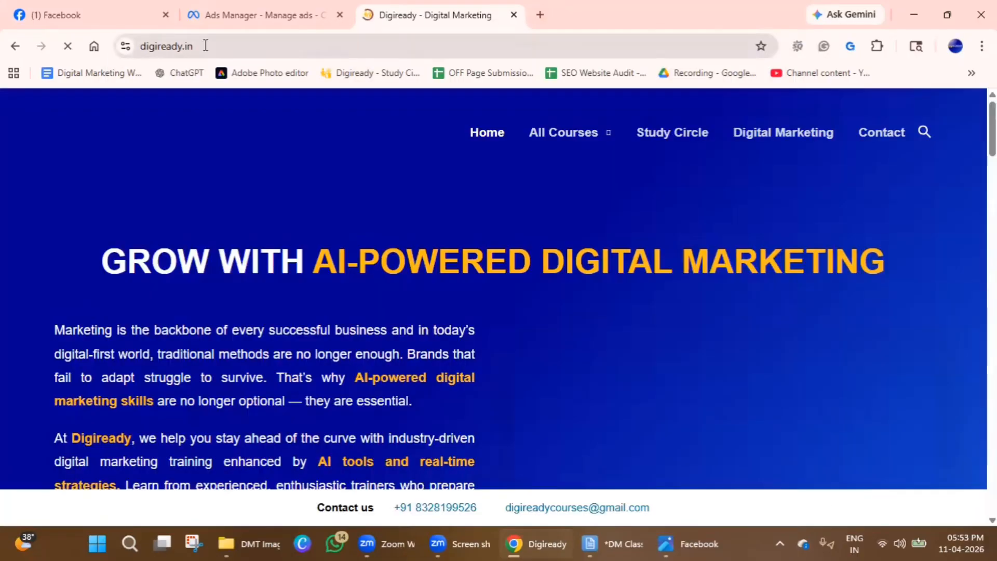
drag(268, 45, 149, 46)
key(ctrl+c)
click(260, 15)
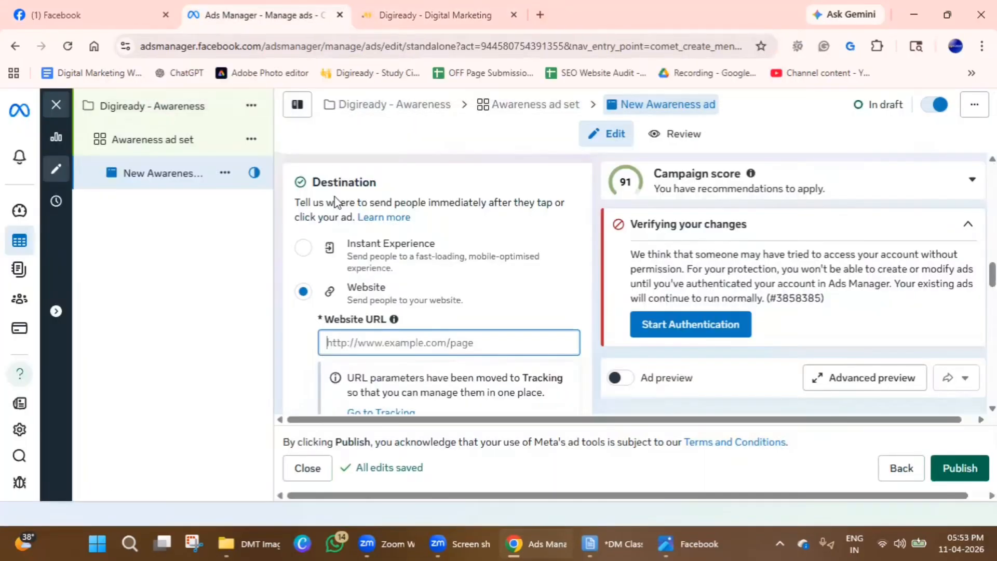
key(ctrl+v)
scroll(482, 345, down, 1)
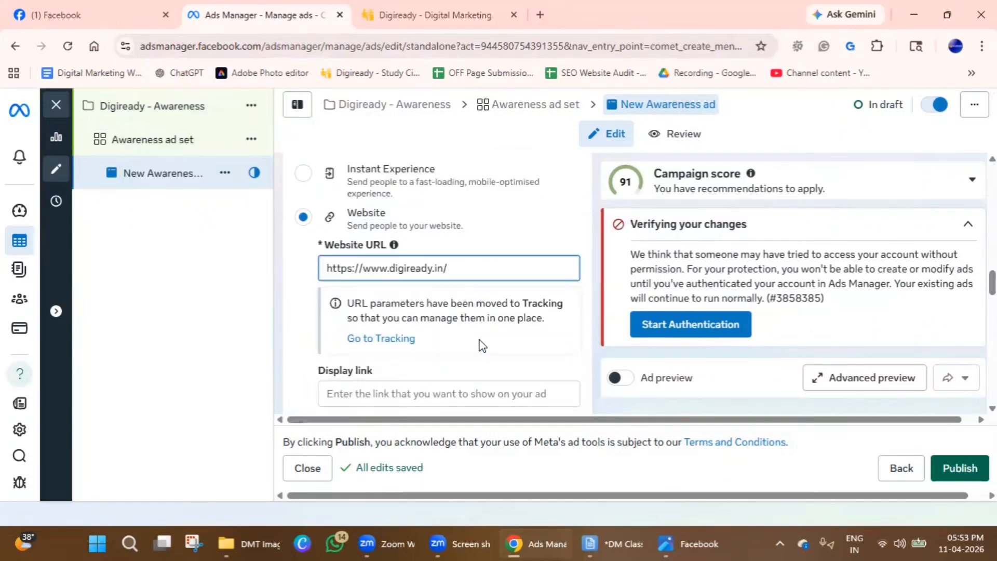
scroll(482, 345, down, 1)
click(375, 322)
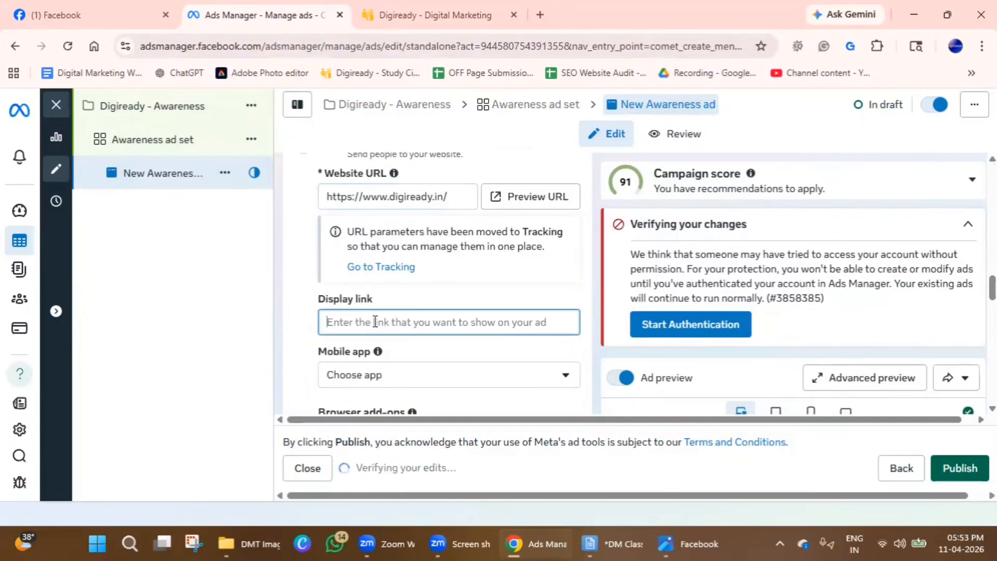
key(ctrl+v)
- Choose WhatsApp as the browser add-on for the website destination and check the connected WhatsApp phone number
scroll(746, 292, down, 2)
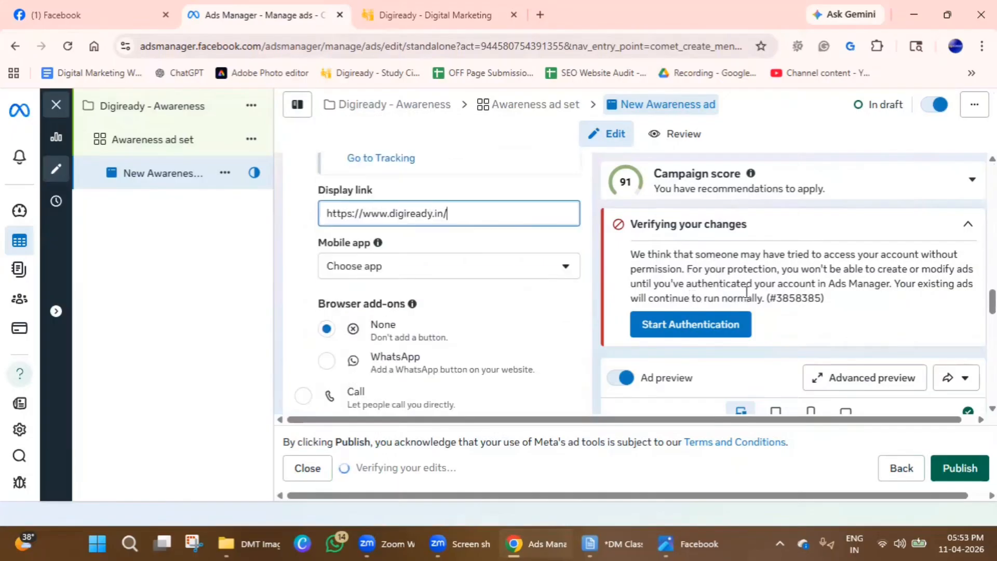
scroll(746, 292, down, 3)
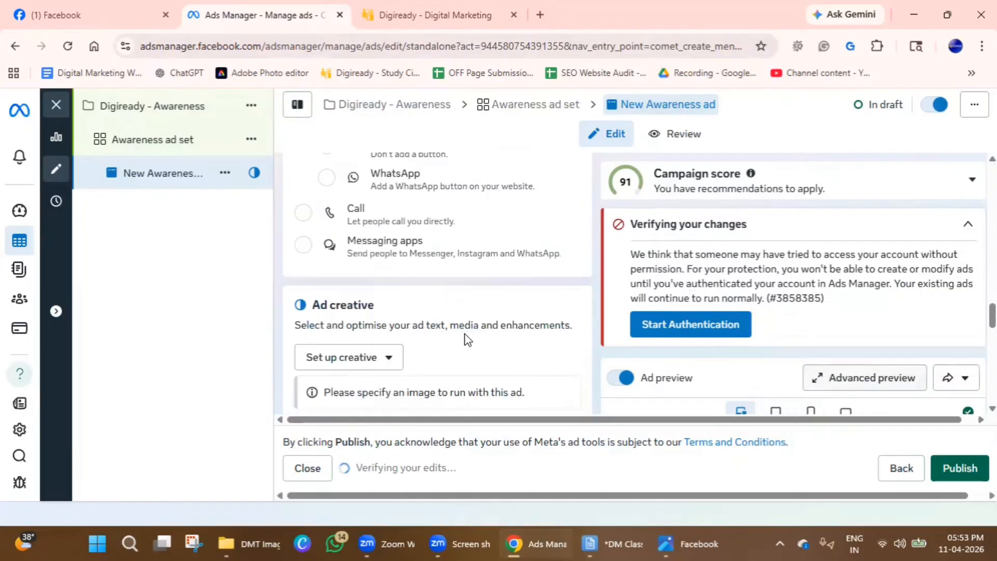
scroll(418, 363, up, 3)
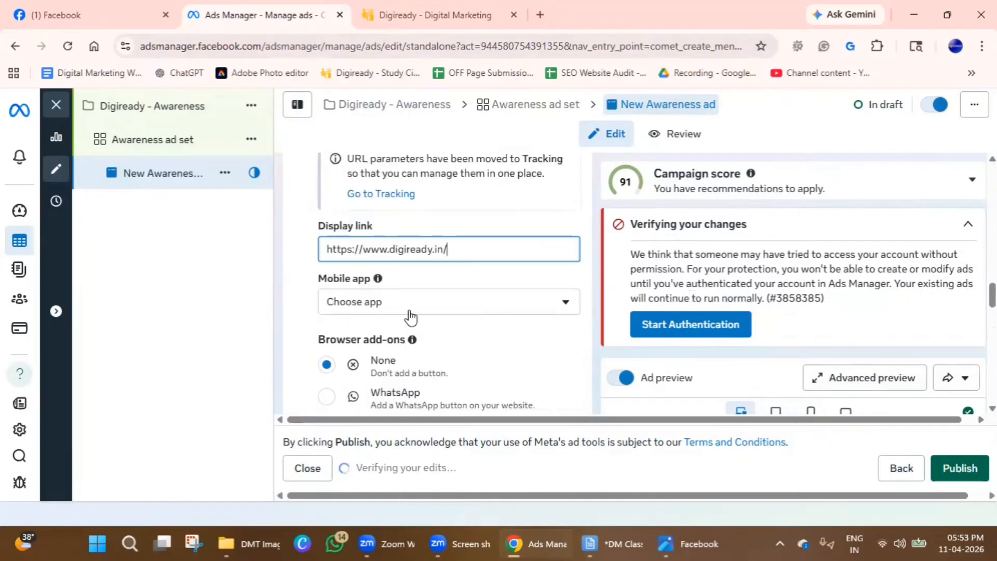
click(494, 311)
click(325, 401)
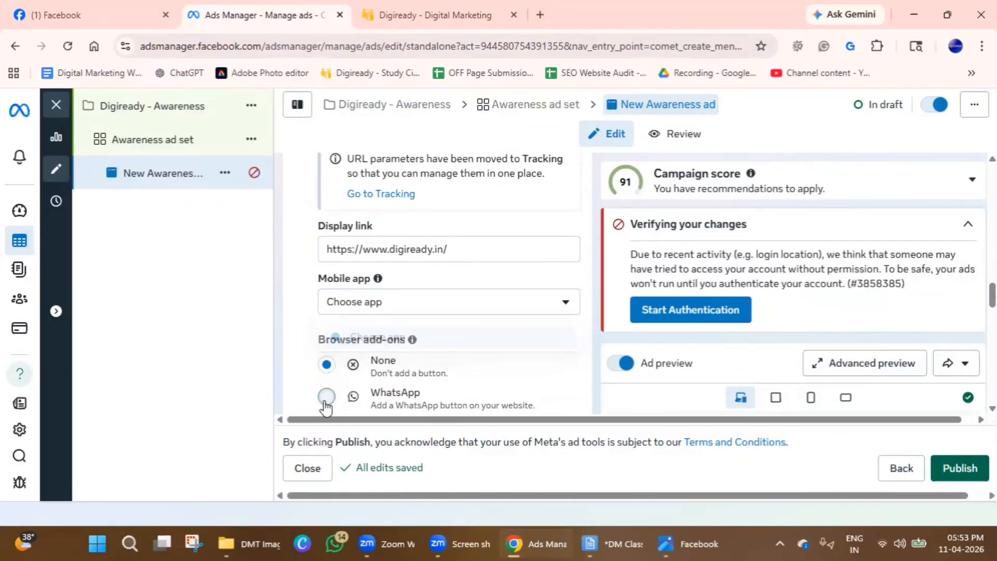
scroll(499, 363, down, 3)
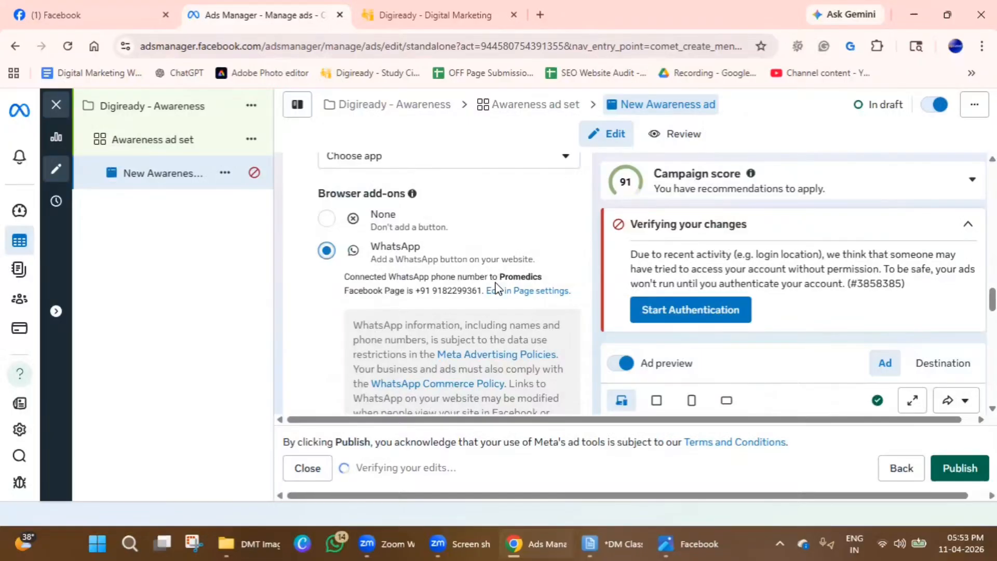
drag(413, 291, 461, 291)
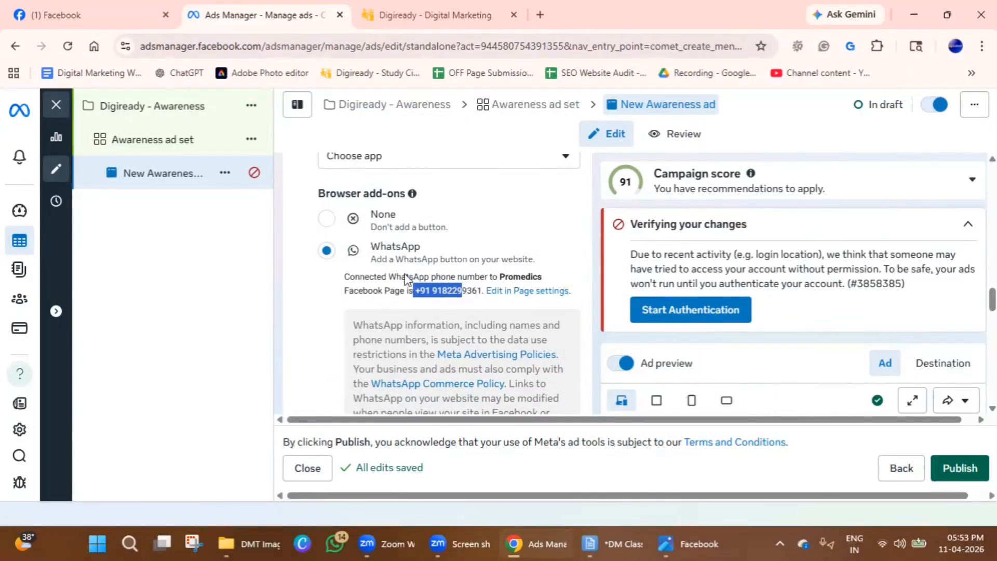
- Switch the ad's destination to Call and review its phone number and callback request options
drag(544, 277, 425, 274)
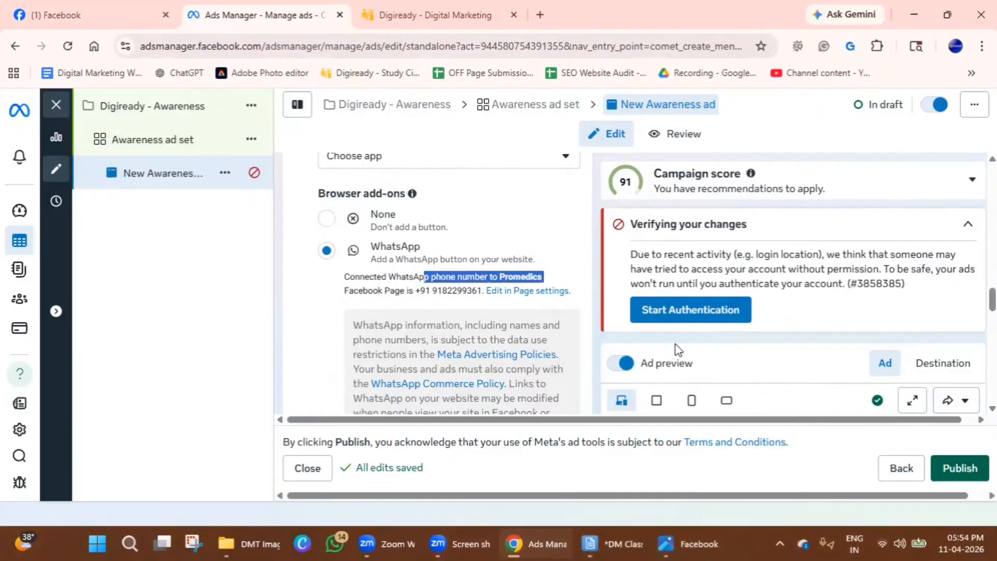
scroll(398, 341, down, 3)
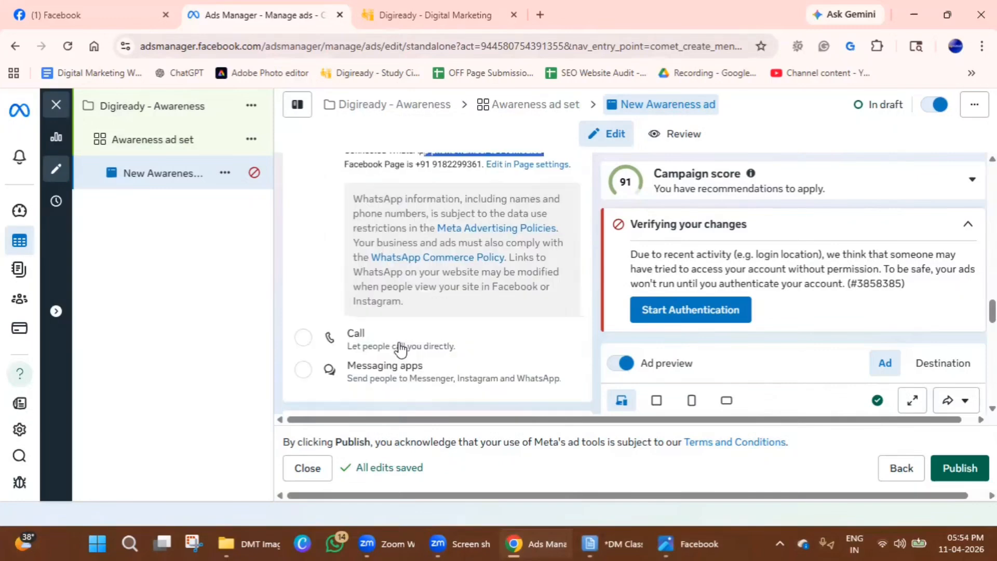
scroll(397, 349, up, 2)
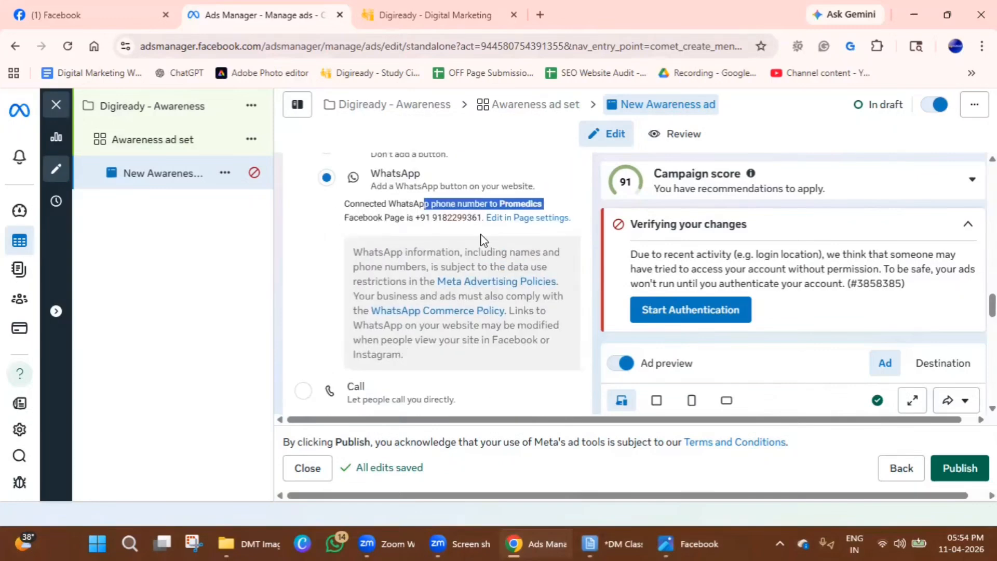
scroll(429, 337, down, 1)
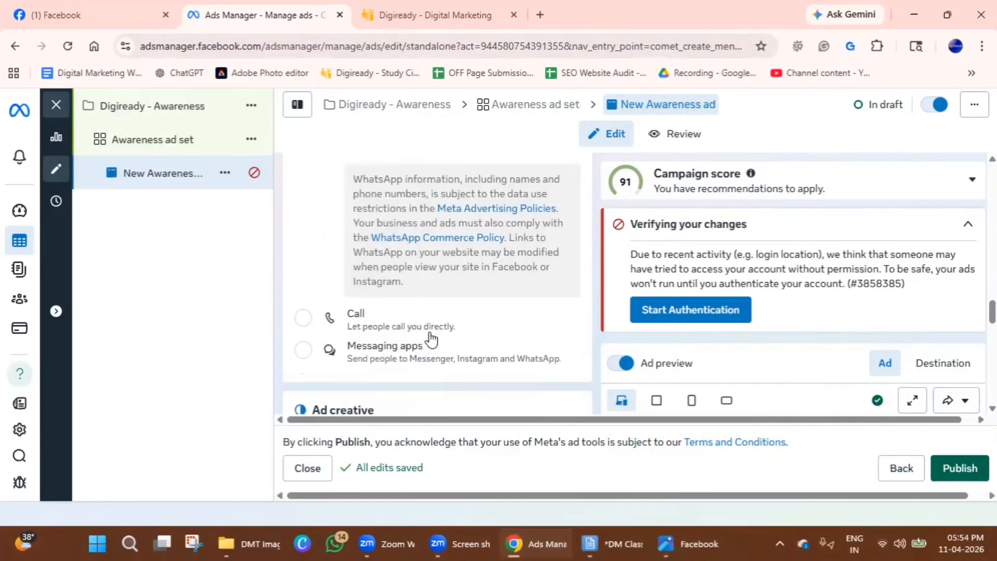
click(304, 319)
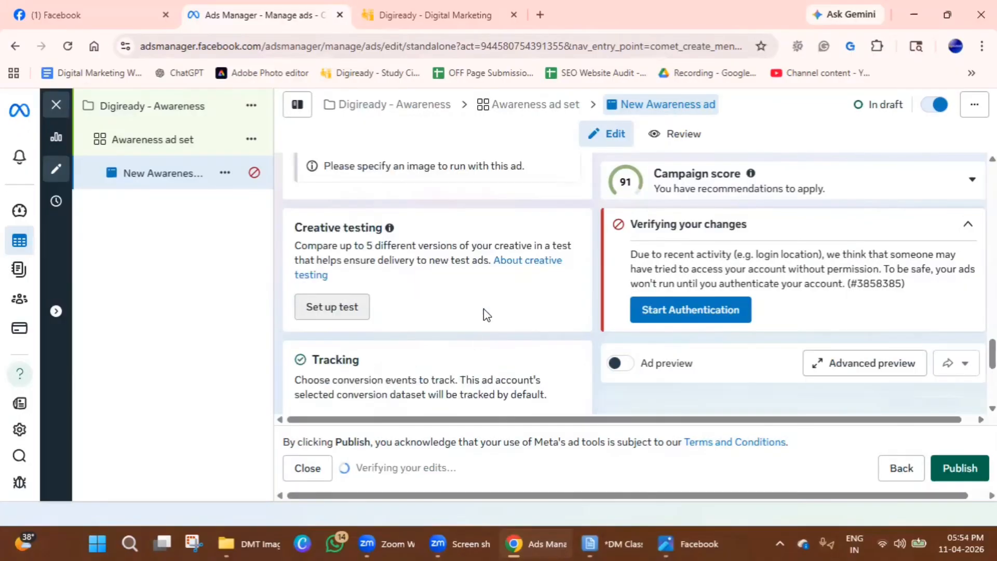
scroll(383, 334, up, 2)
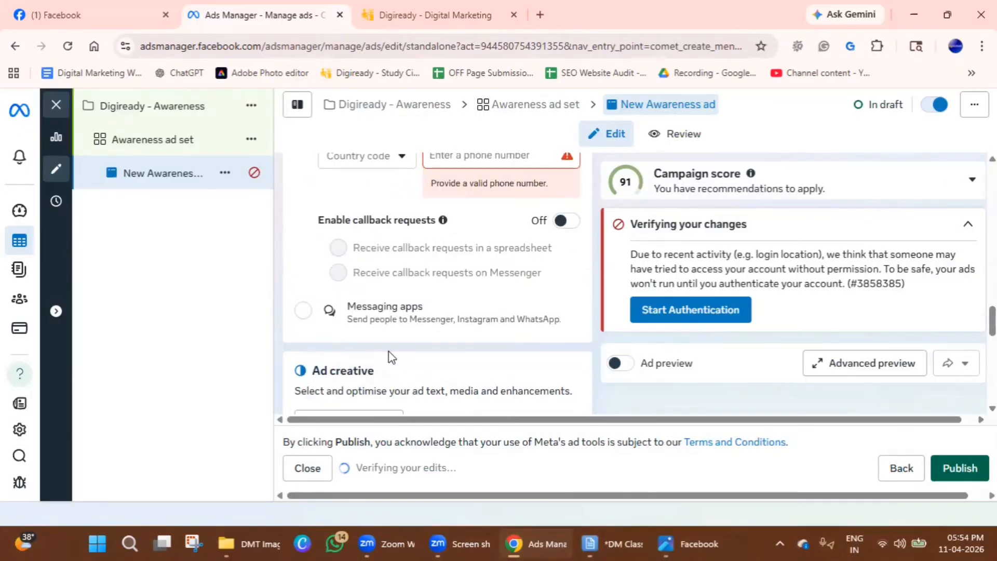
scroll(391, 363, up, 2)
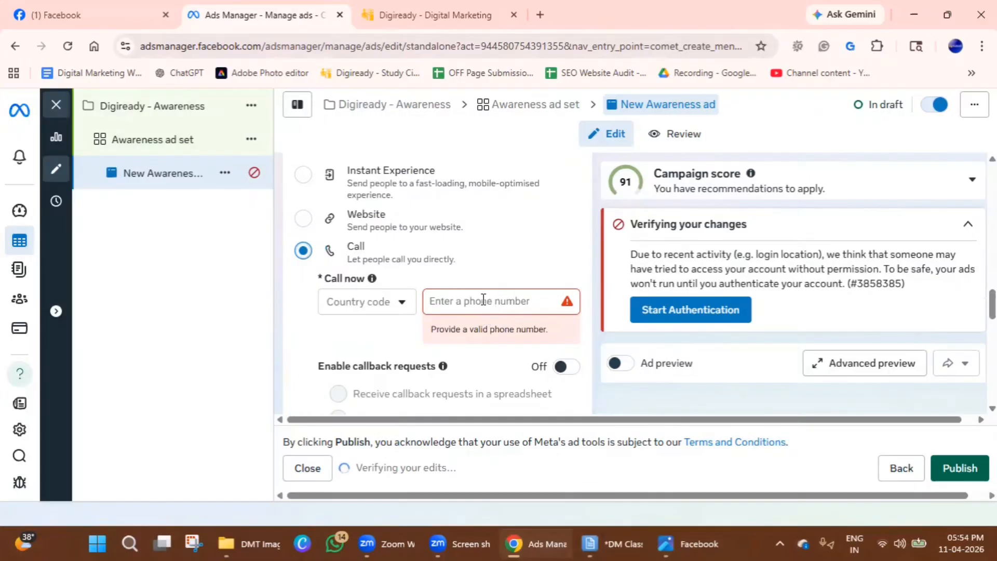
scroll(308, 286, up, 1)
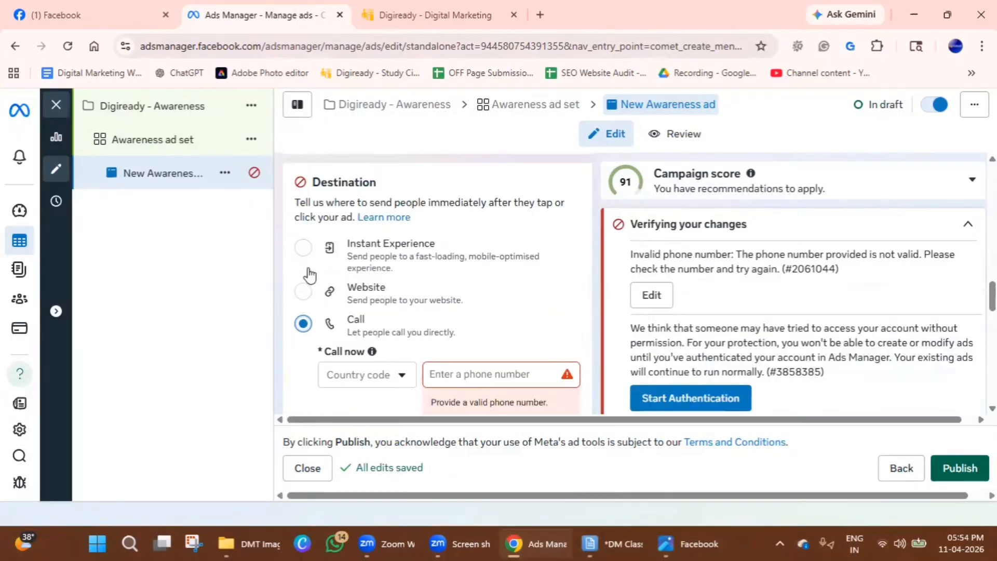
- Set the ad's destination back to Website and choose WhatsApp as the browser add-on
click(303, 290)
scroll(460, 292, down, 4)
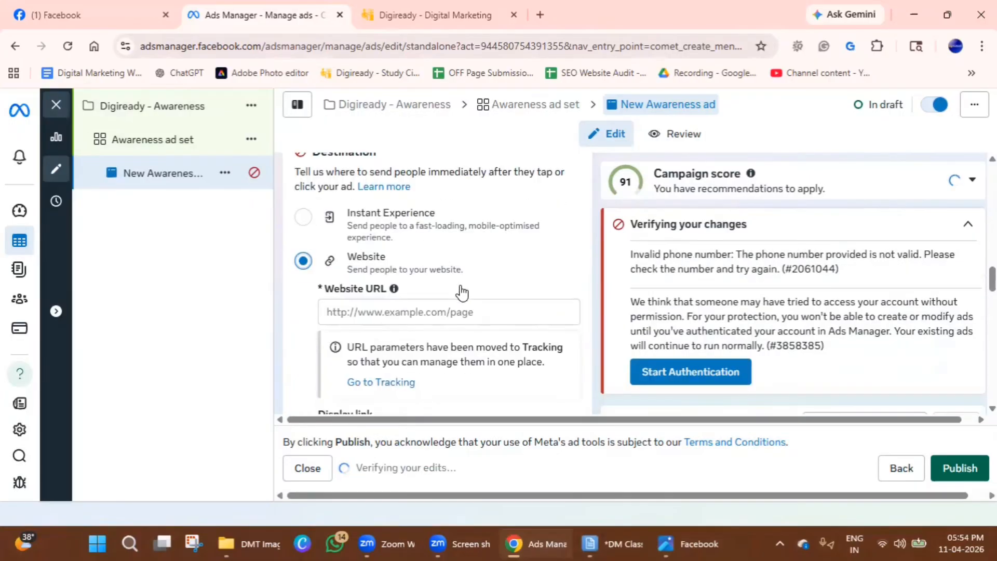
scroll(460, 291, down, 1)
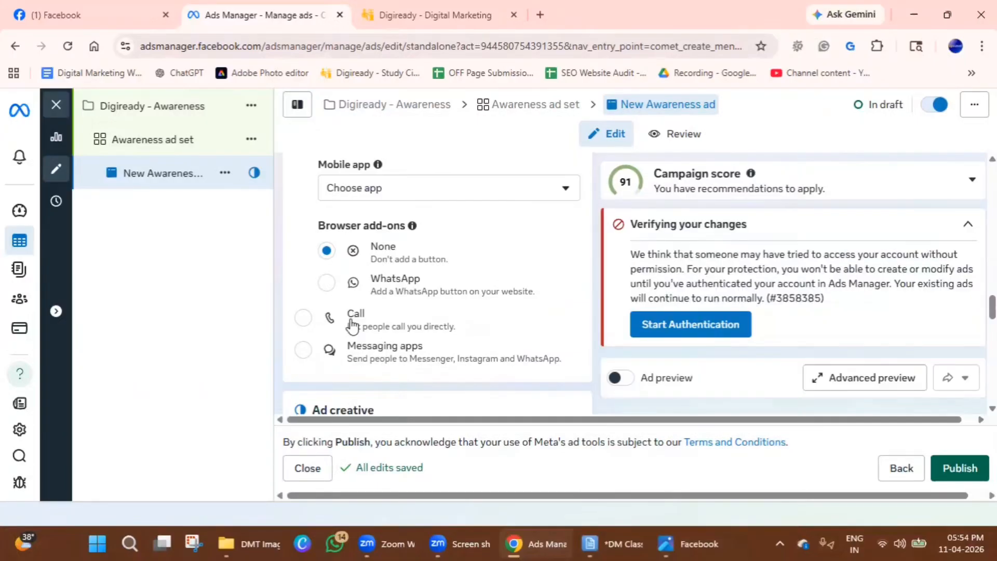
click(327, 284)
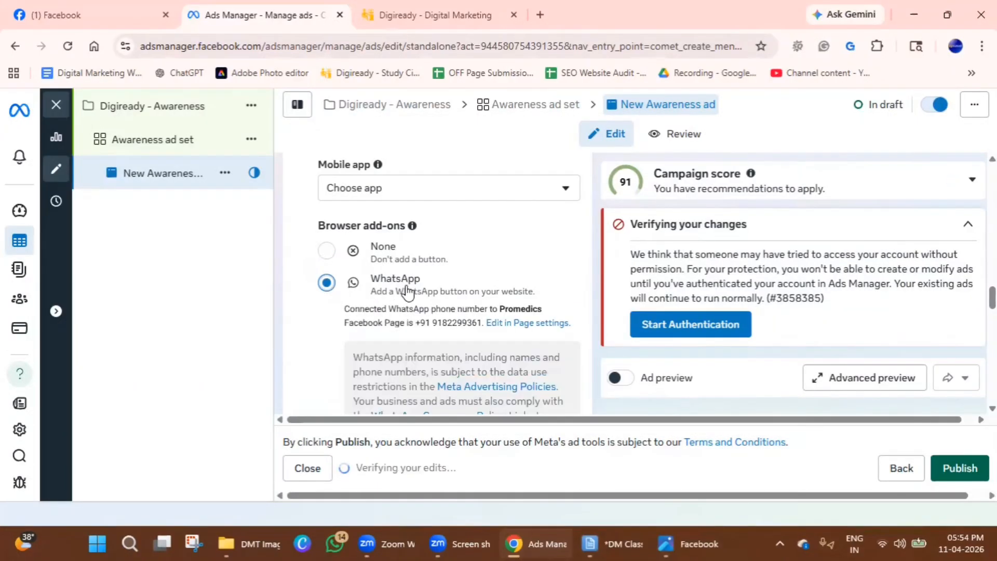
scroll(446, 327, down, 1)
scroll(446, 327, up, 8)
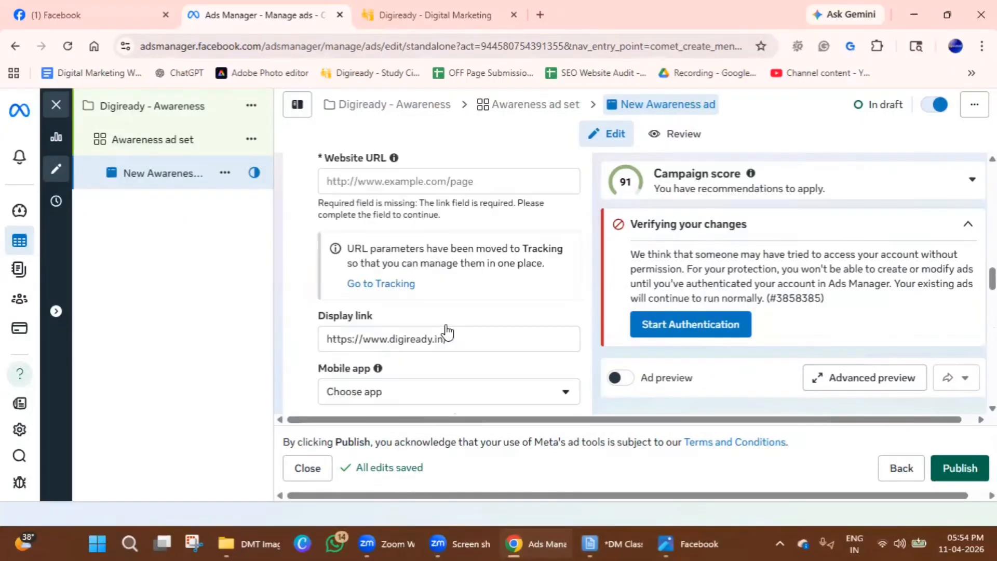
scroll(332, 327, down, 8)
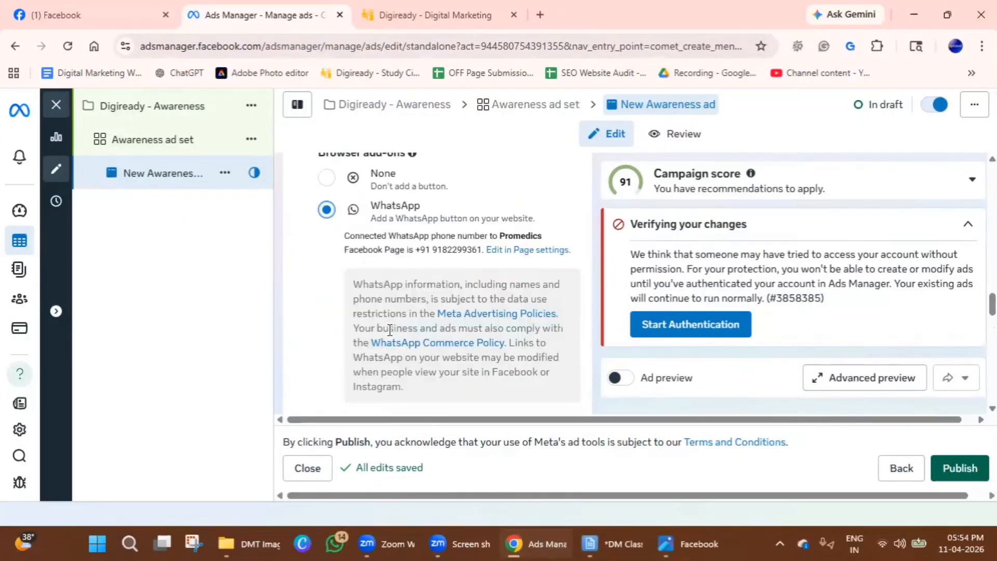
- Set up an image ad creative, upload digiready call 2.png from the FB Posts folder as its media and continue to cropping
scroll(392, 334, down, 4)
scroll(400, 301, down, 3)
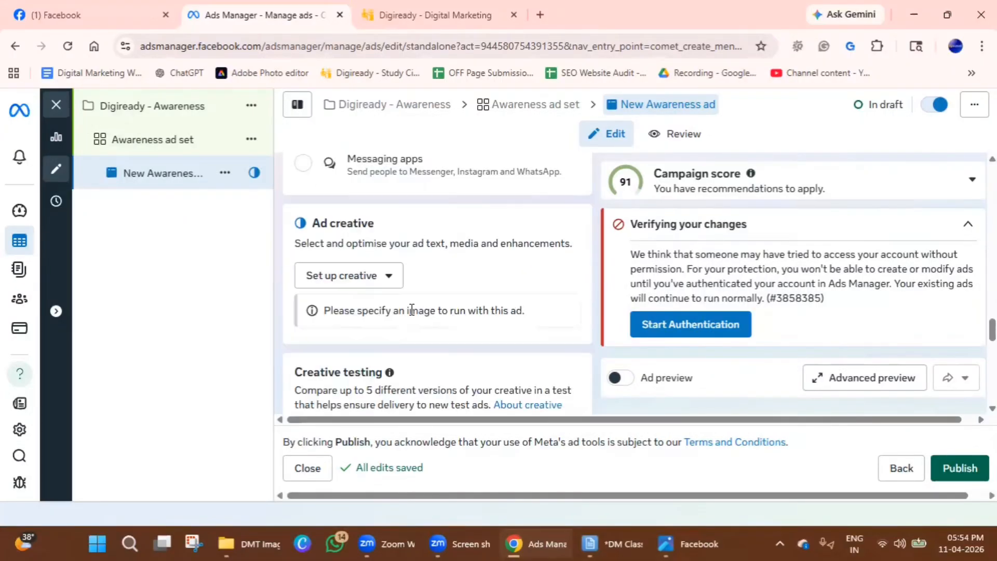
scroll(420, 315, up, 1)
click(385, 282)
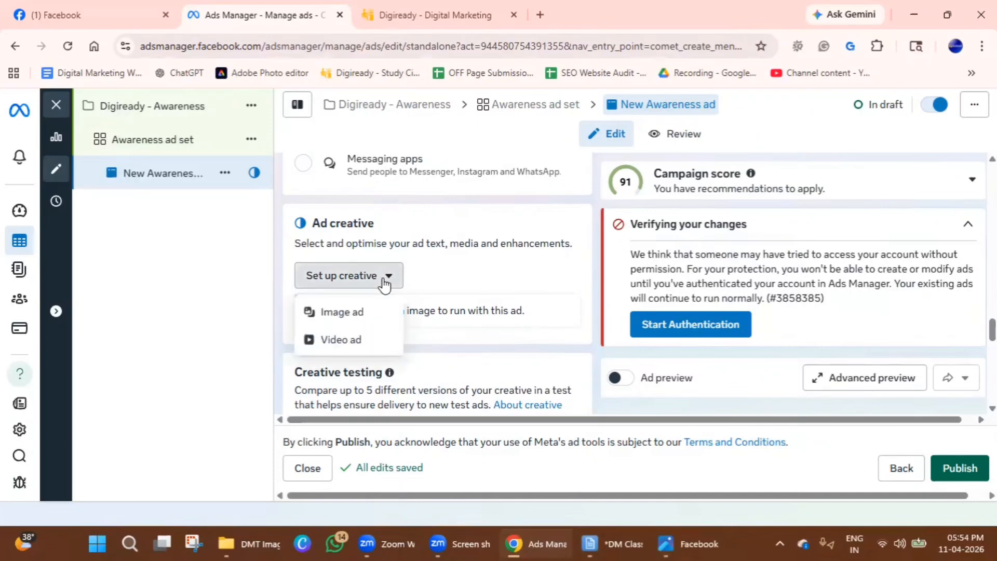
click(375, 323)
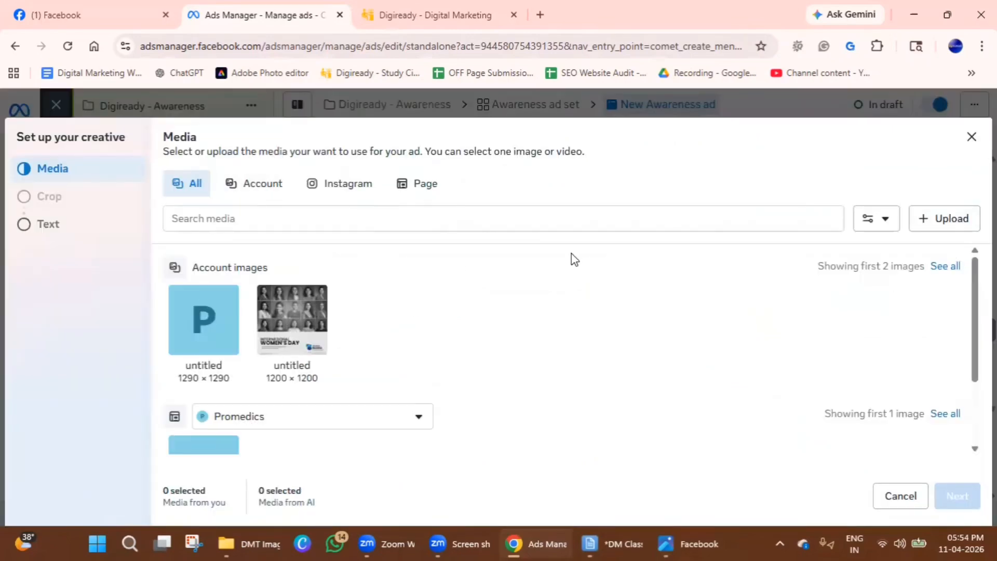
click(953, 221)
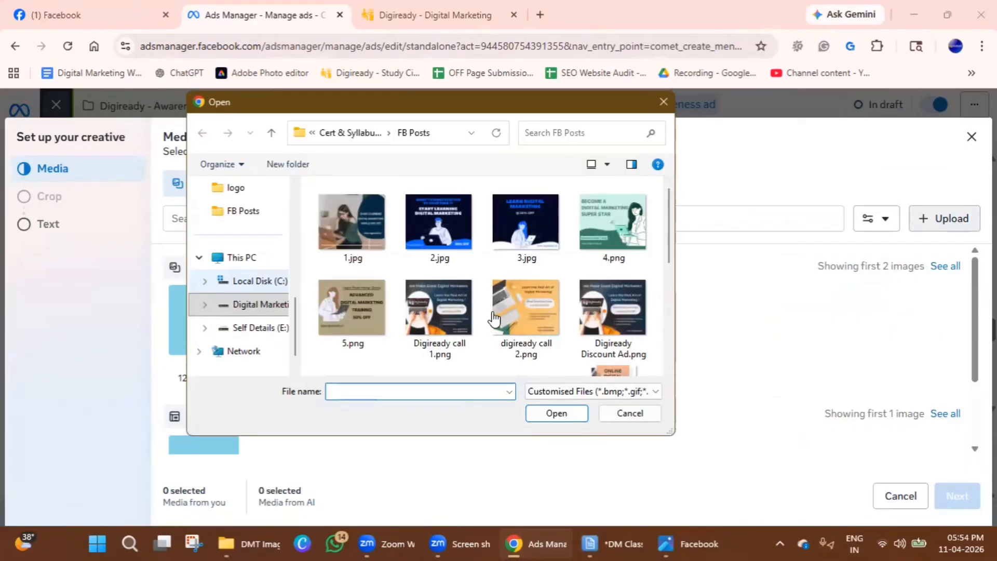
click(536, 322)
click(556, 413)
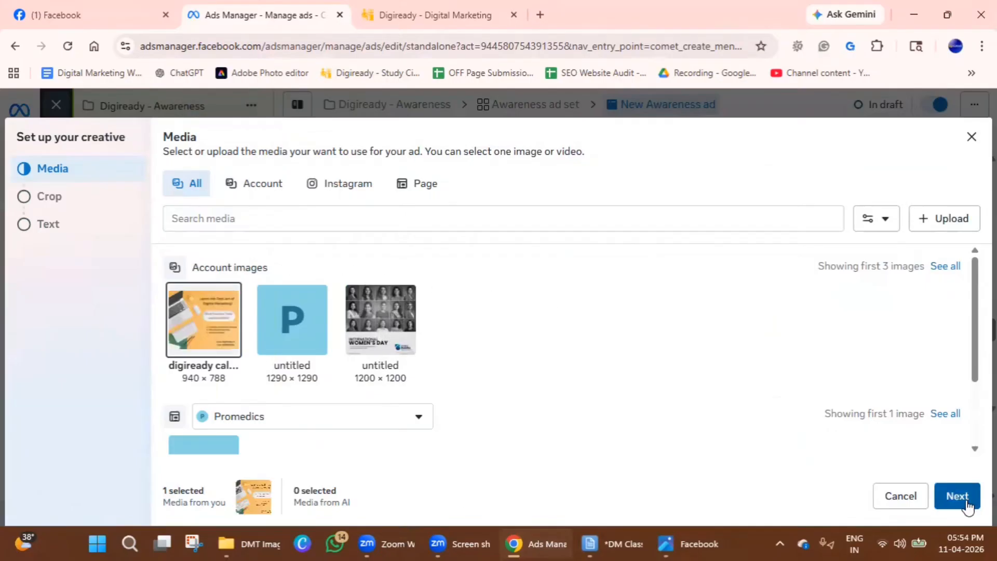
click(946, 416)
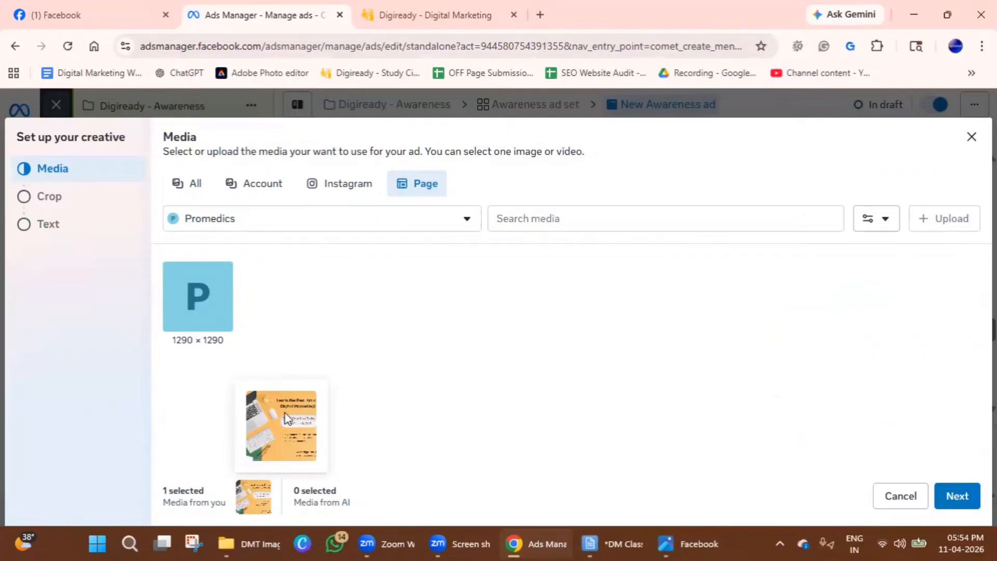
click(955, 496)
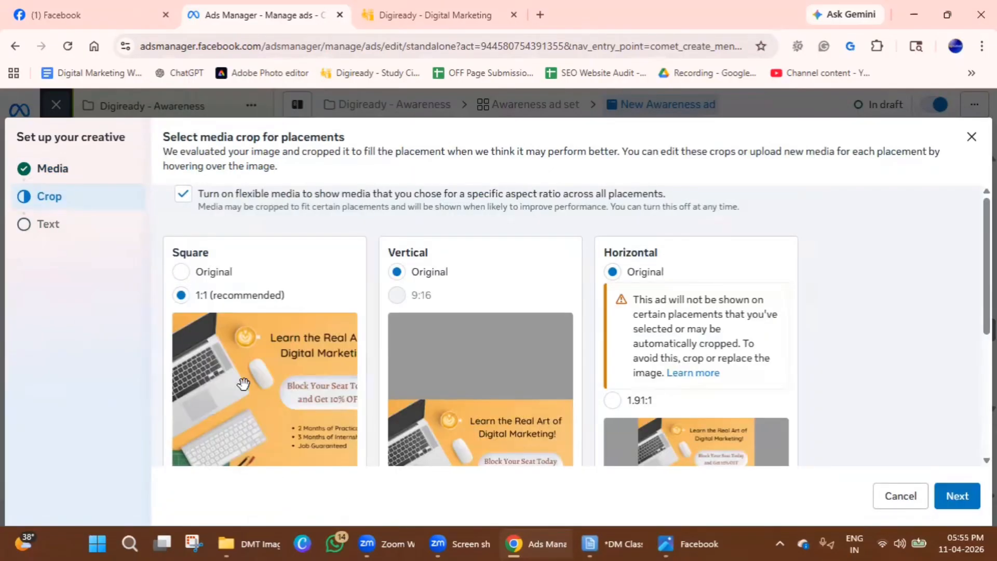
- Review the placement crops and replace the square placement's media with an upload of Digiready Discount Ad.png
scroll(285, 318, down, 3)
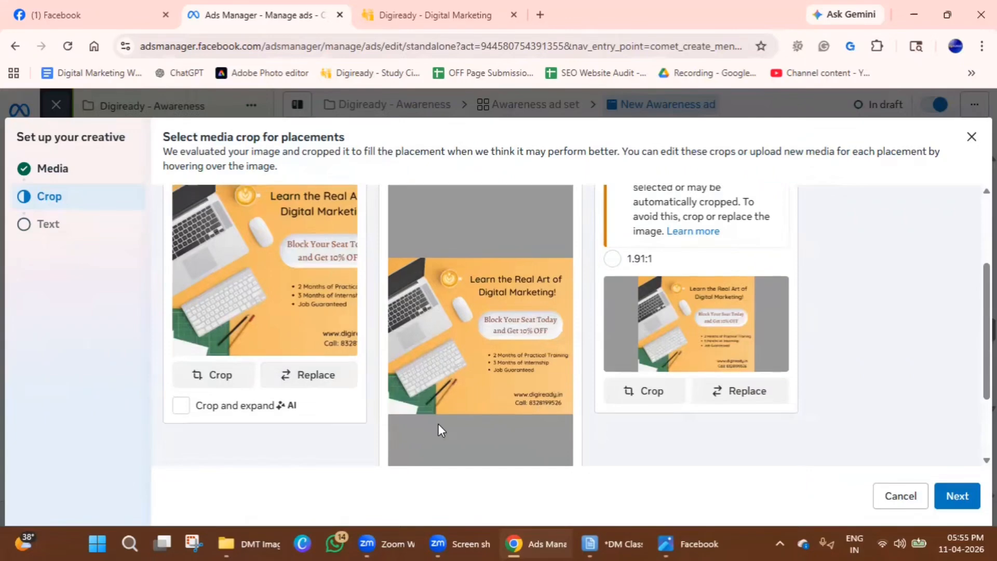
scroll(438, 424, up, 3)
scroll(456, 270, down, 3)
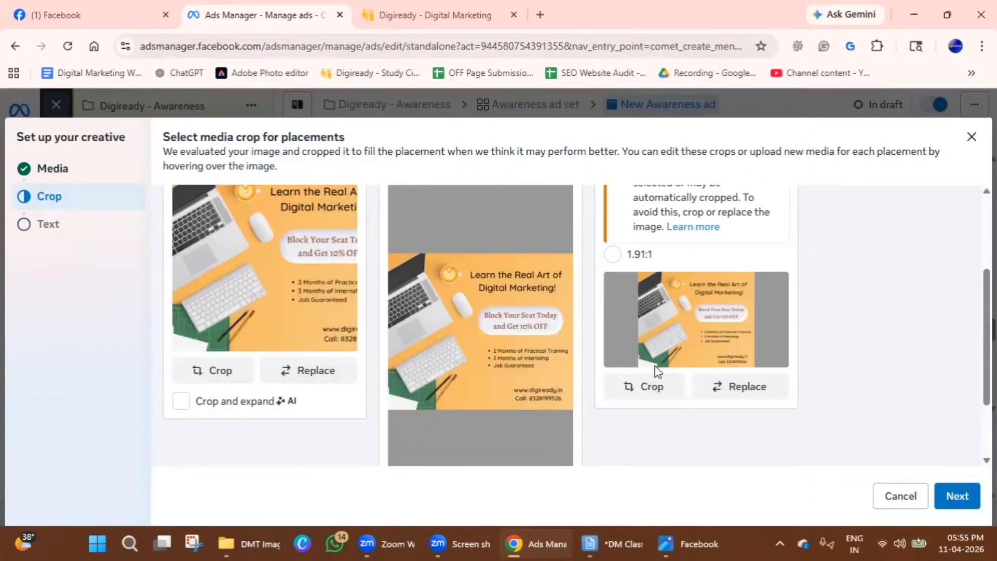
scroll(655, 370, up, 3)
scroll(667, 405, down, 4)
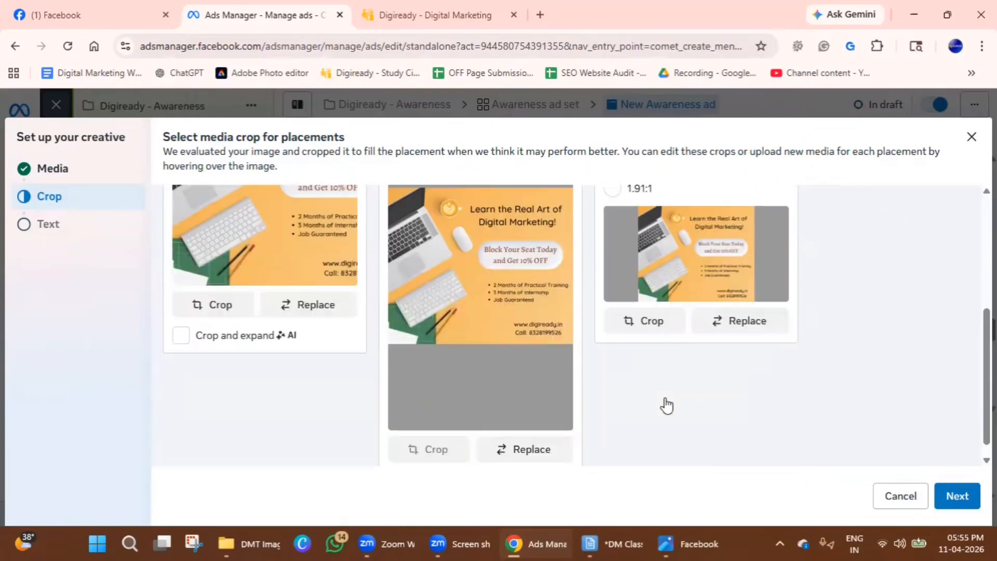
scroll(667, 405, down, 1)
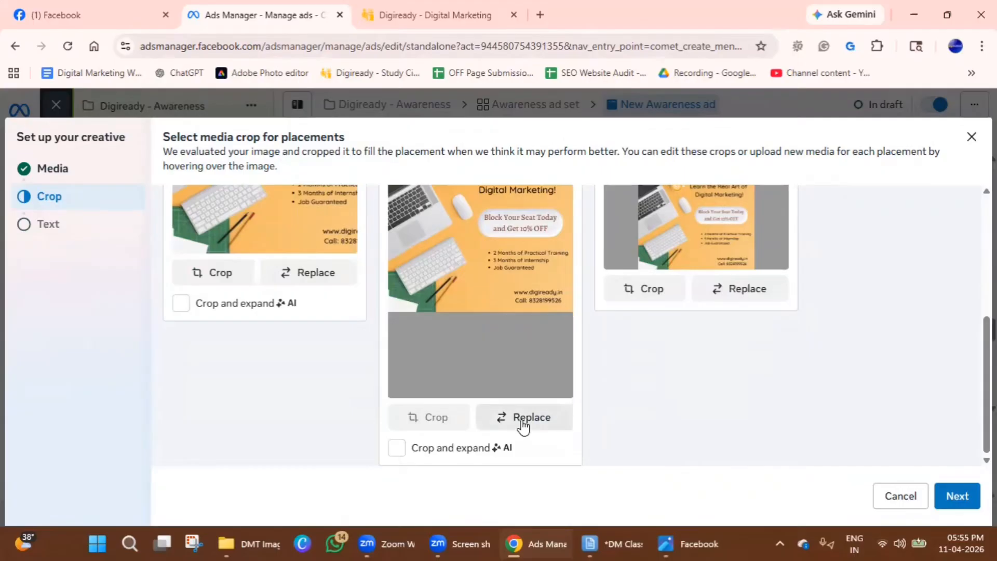
scroll(610, 422, up, 4)
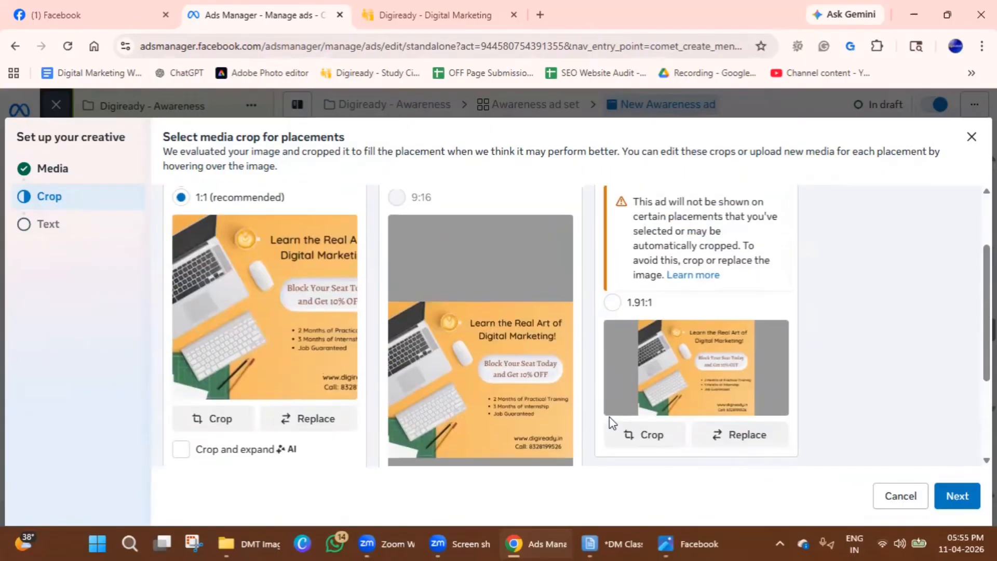
click(285, 419)
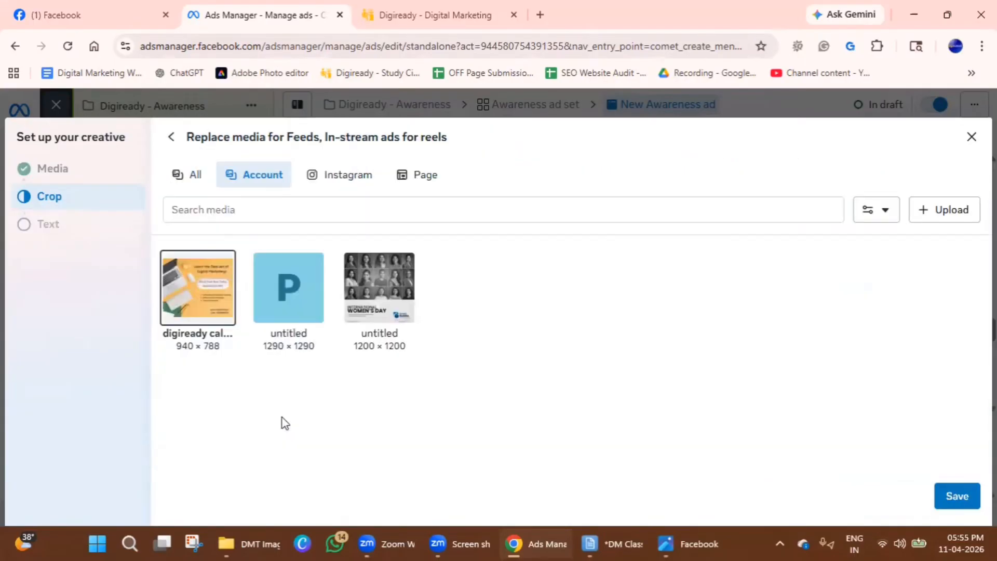
click(927, 213)
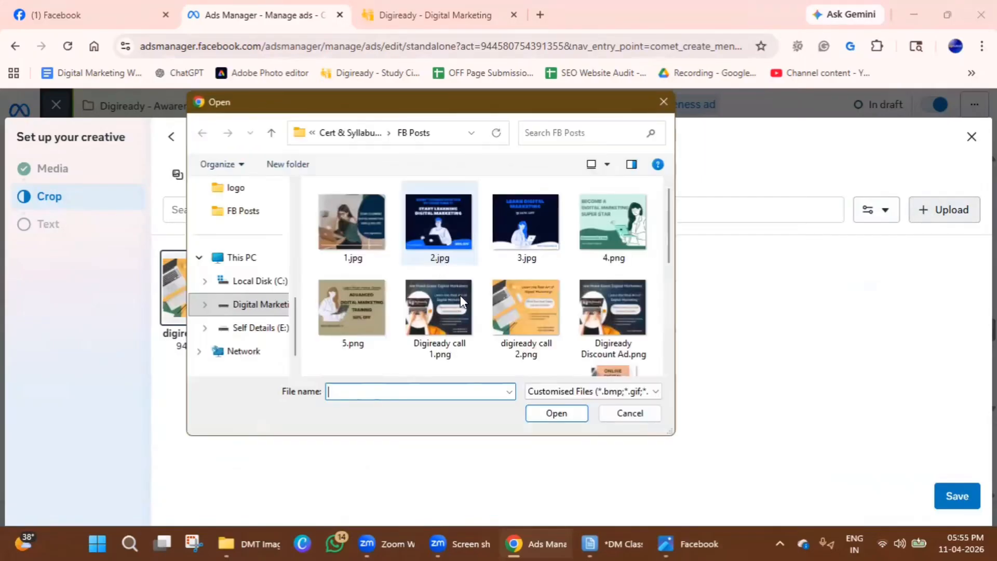
click(616, 307)
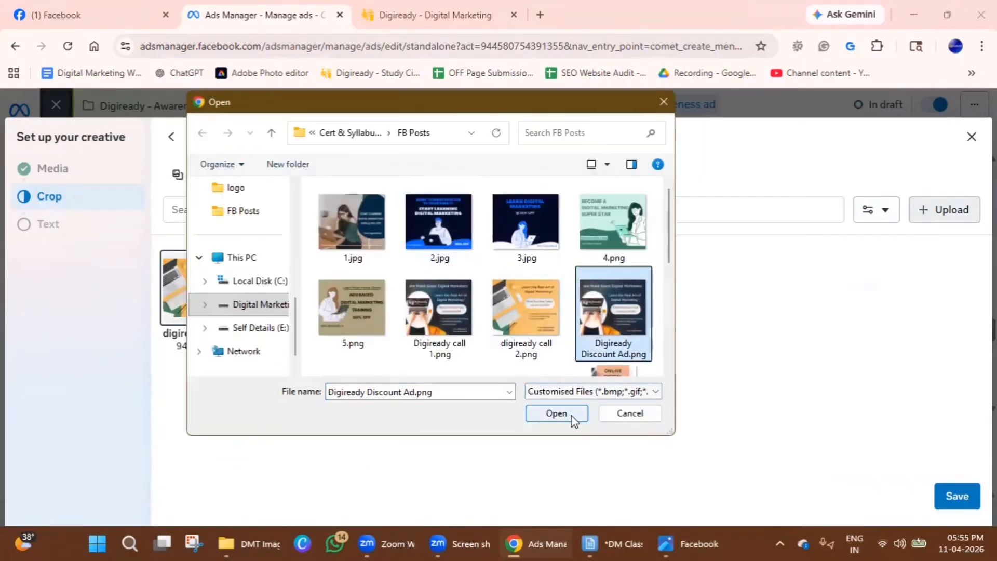
click(568, 414)
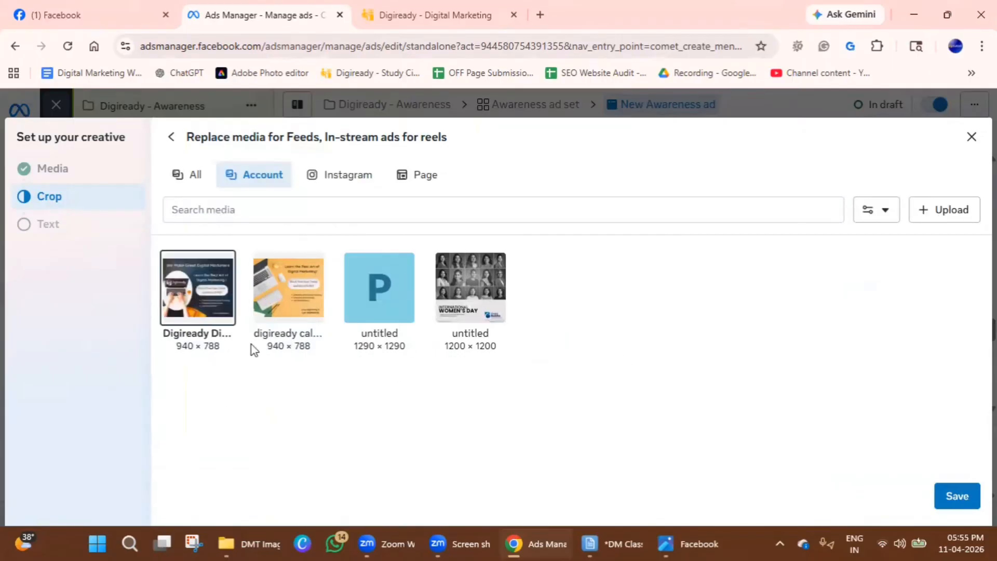
click(957, 496)
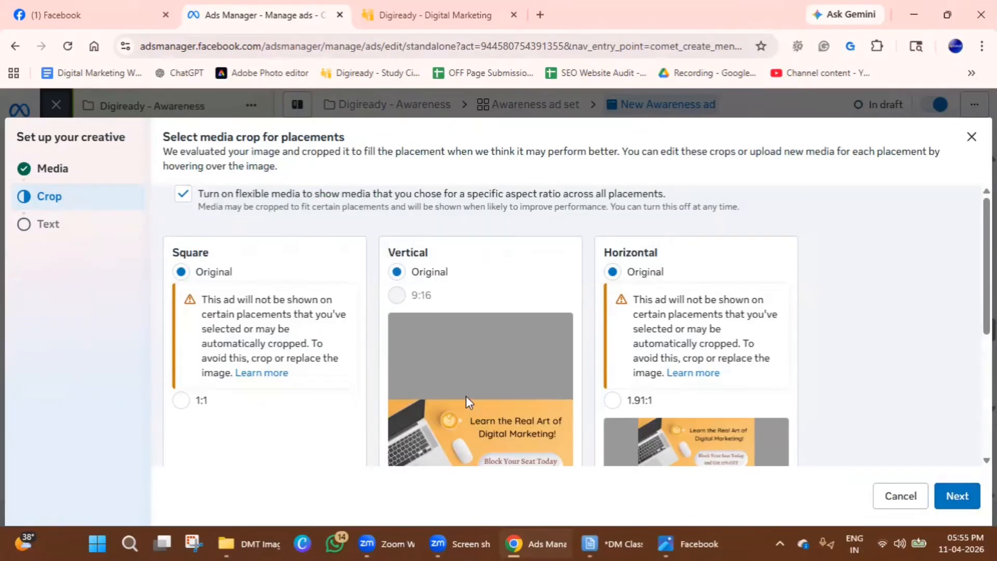
- Crop the square placement's image, shifting the crop area slightly towards the right of the artwork, and continue to the ad text
scroll(534, 364, down, 3)
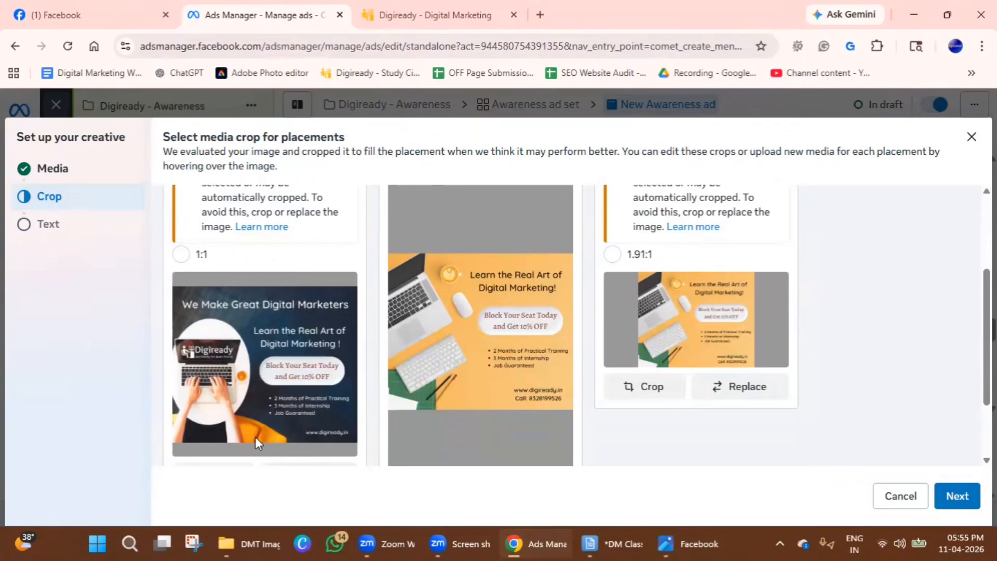
scroll(256, 437, up, 3)
scroll(538, 441, down, 5)
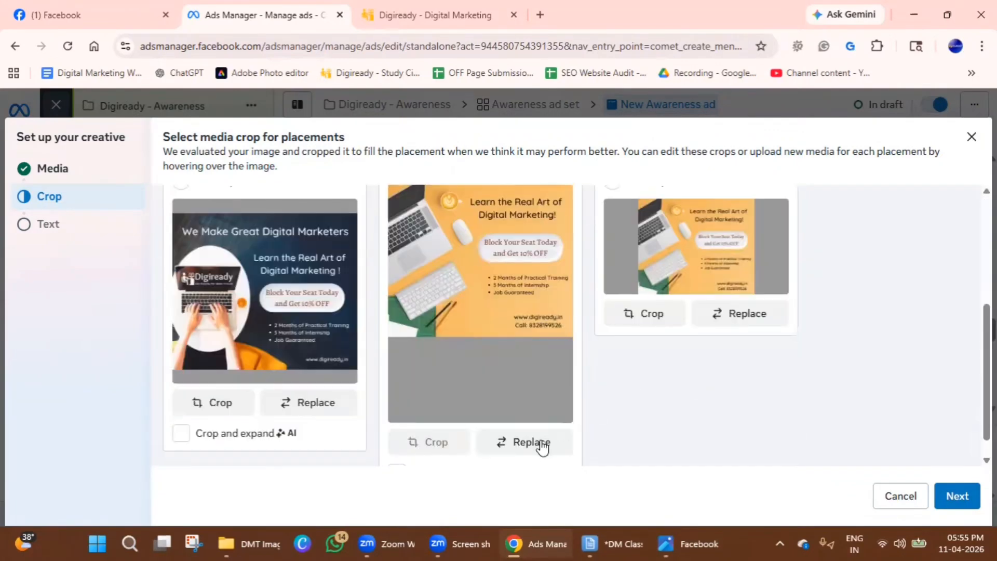
scroll(523, 394, down, 1)
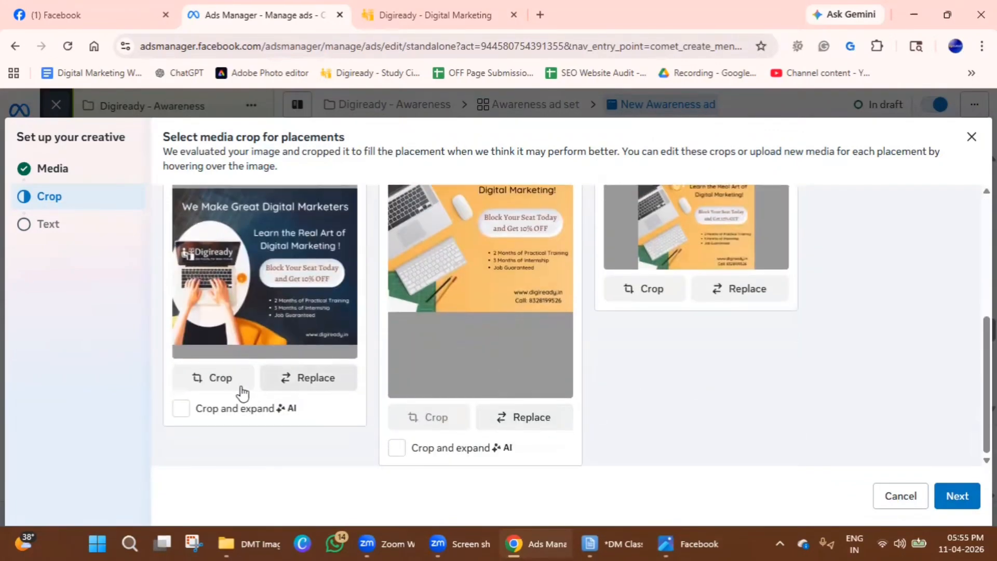
click(228, 383)
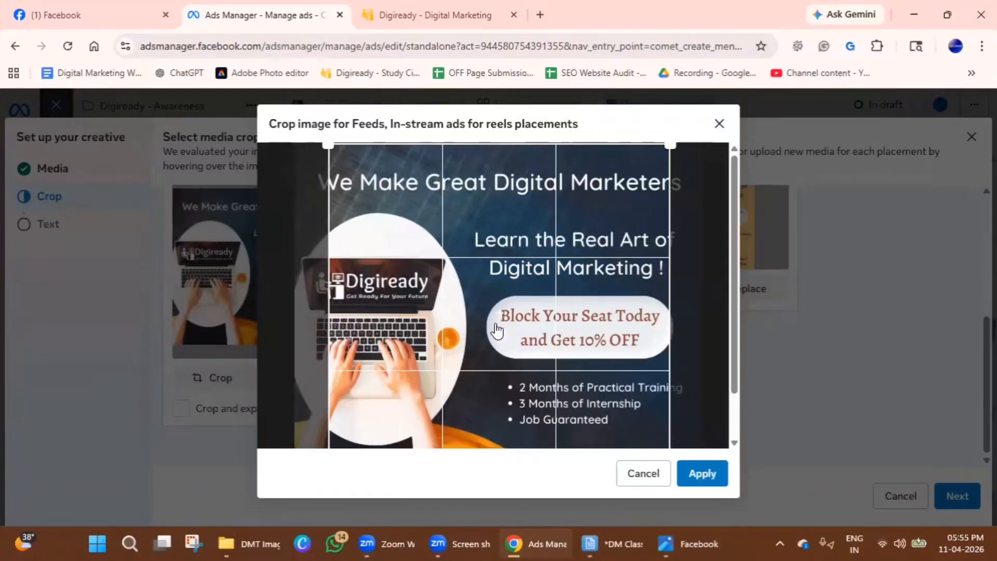
mouse_move(480, 332)
mouse_down()
mouse_move(465, 334)
mouse_move(500, 336)
mouse_move(493, 337)
mouse_up()
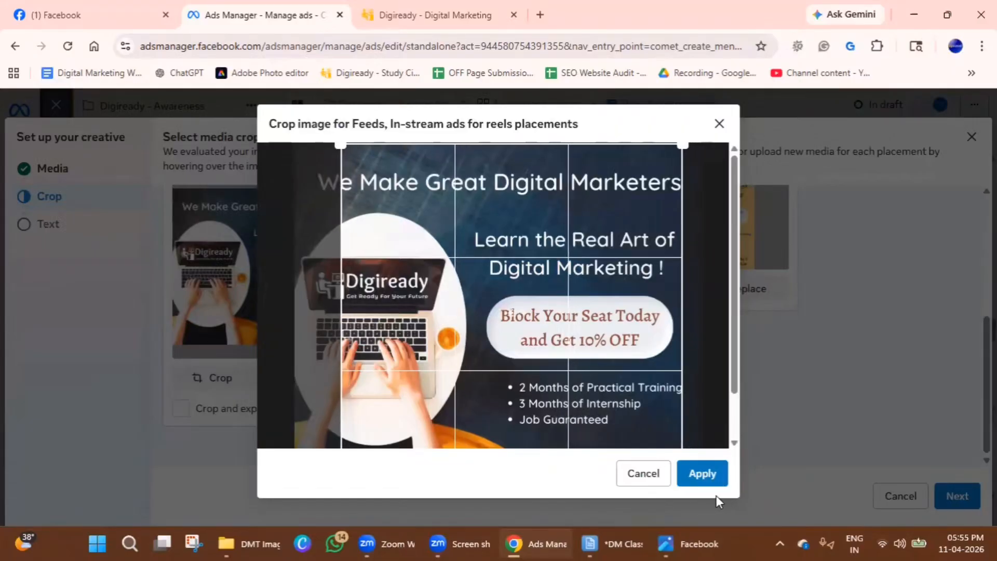
click(702, 473)
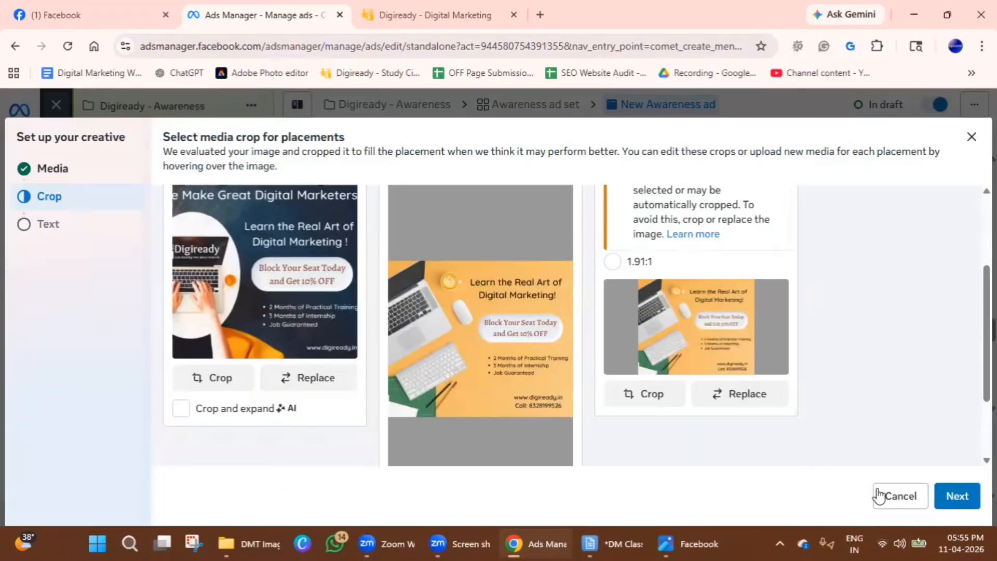
click(959, 496)
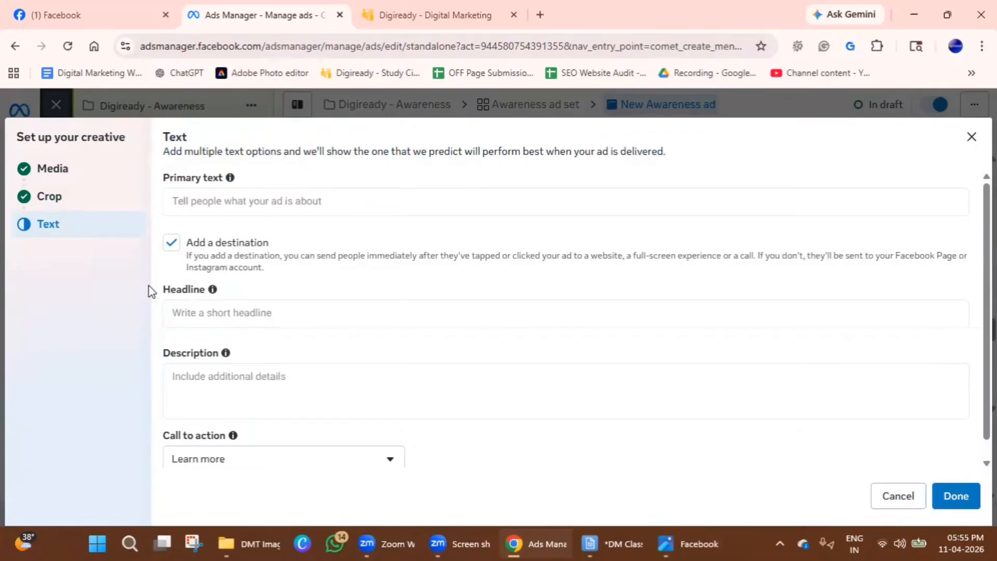
- Examine the primary text of the Adobe Creative Cloud sponsored post in the Facebook feed and return to the ad text
click(264, 202)
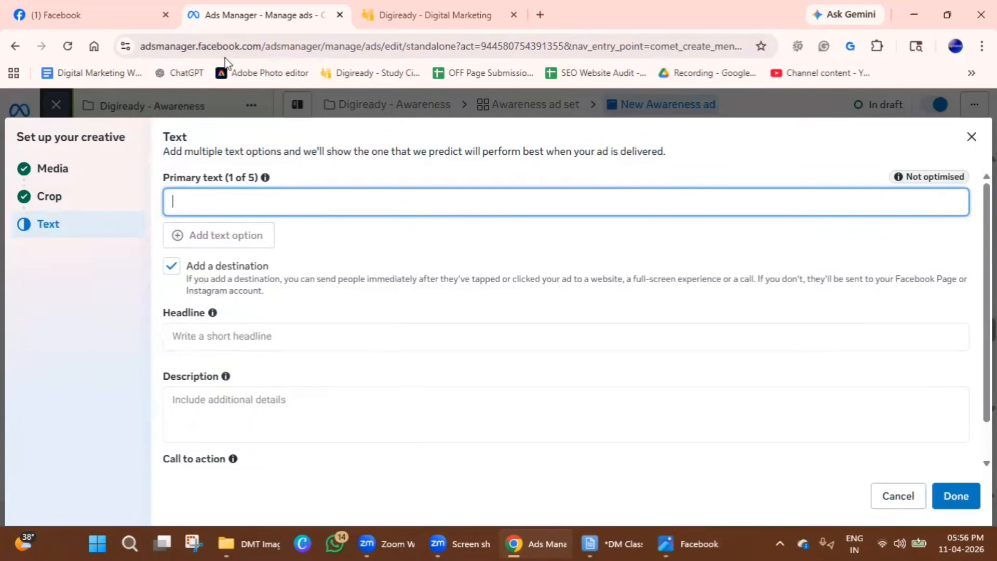
click(111, 7)
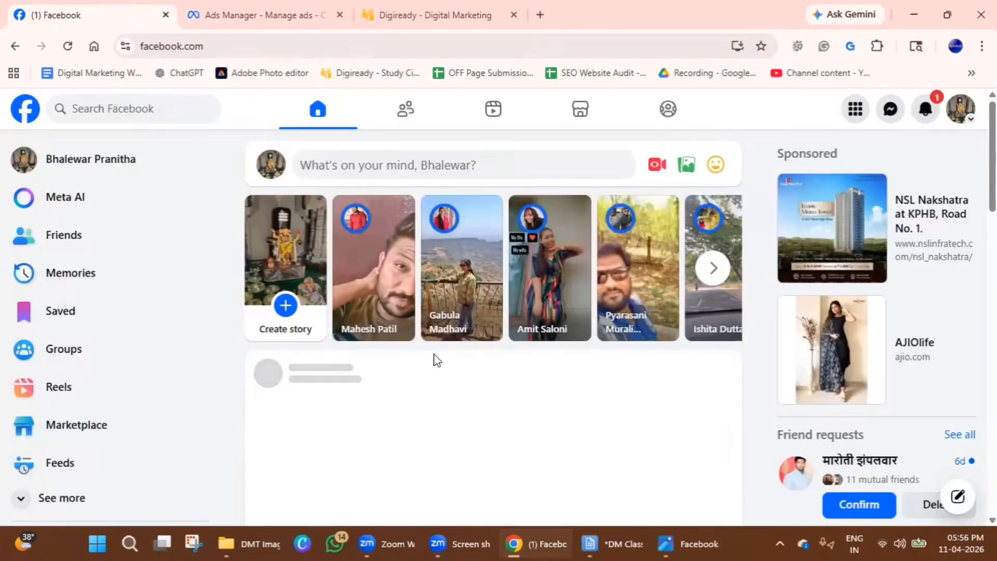
scroll(436, 359, down, 7)
scroll(435, 360, down, 5)
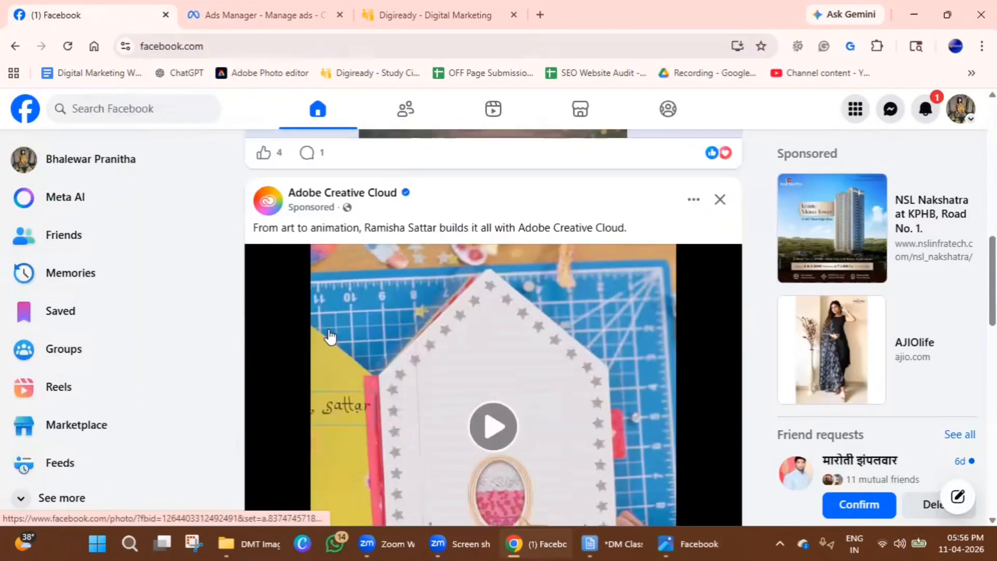
drag(554, 229, 210, 231)
scroll(521, 366, down, 7)
scroll(521, 372, up, 15)
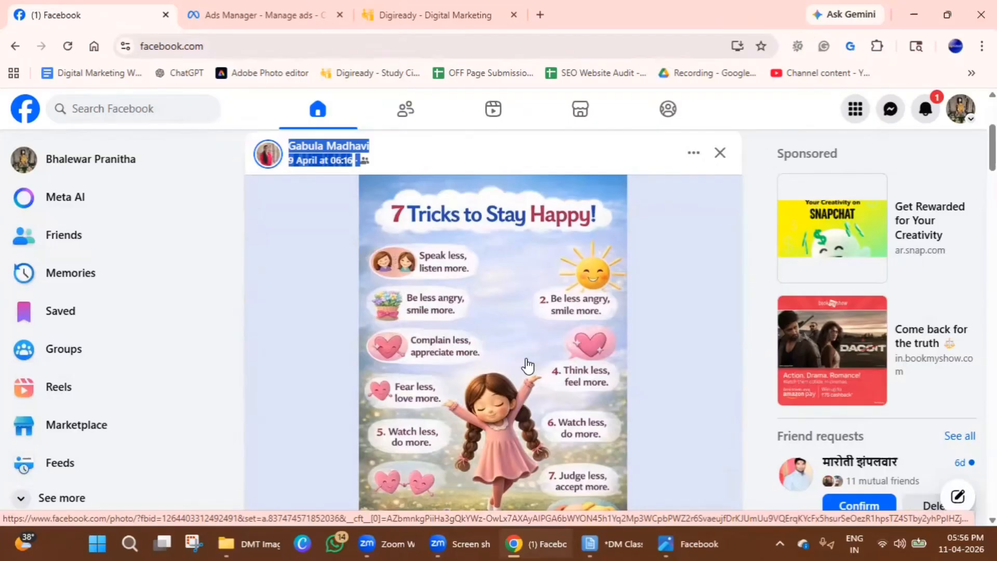
scroll(540, 312, up, 2)
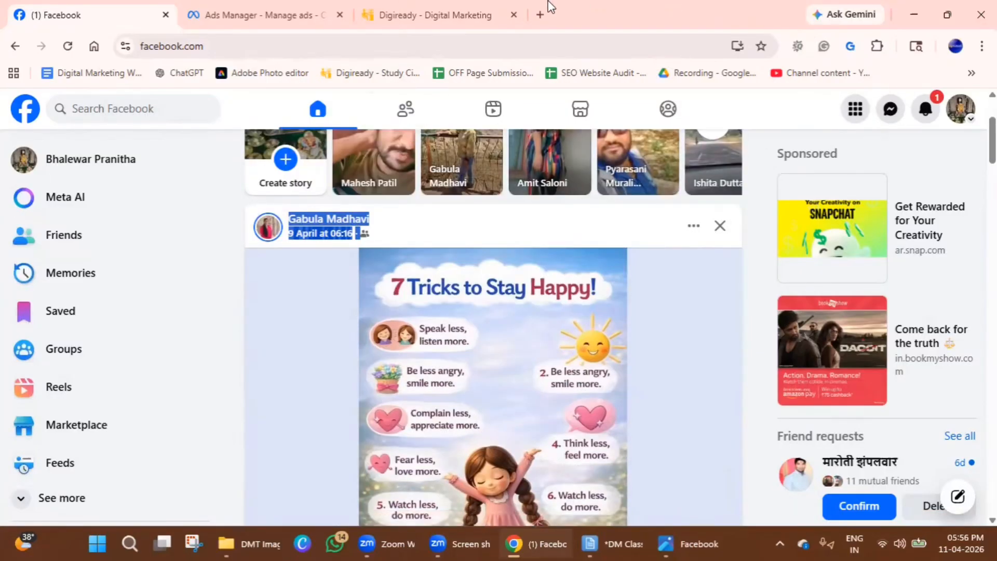
click(226, 15)
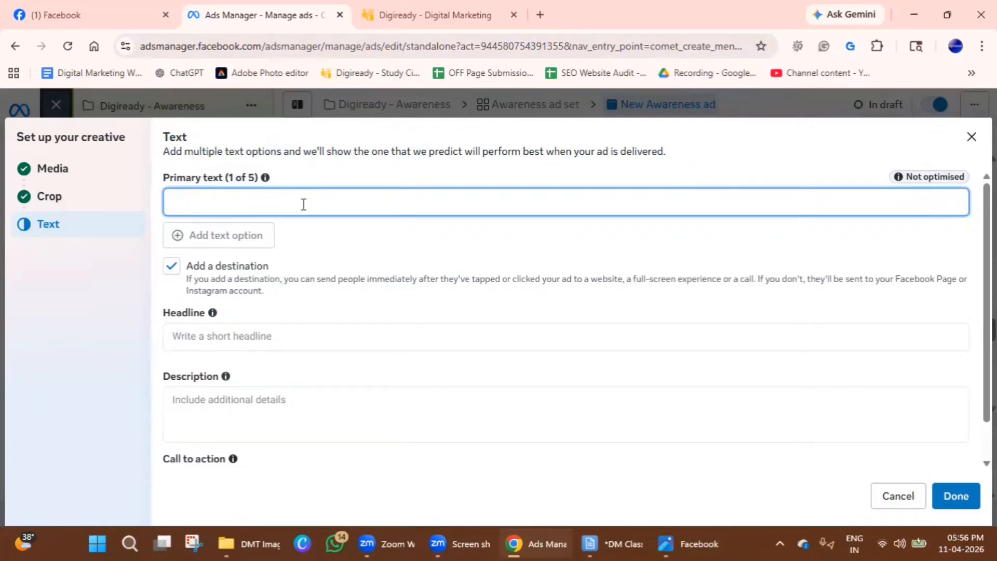
- Copy the three introductory paragraphs under "Grow with AI-Powered Digital Marketing" on digiready.in into the ad's primary text
click(391, 8)
scroll(132, 248, down, 2)
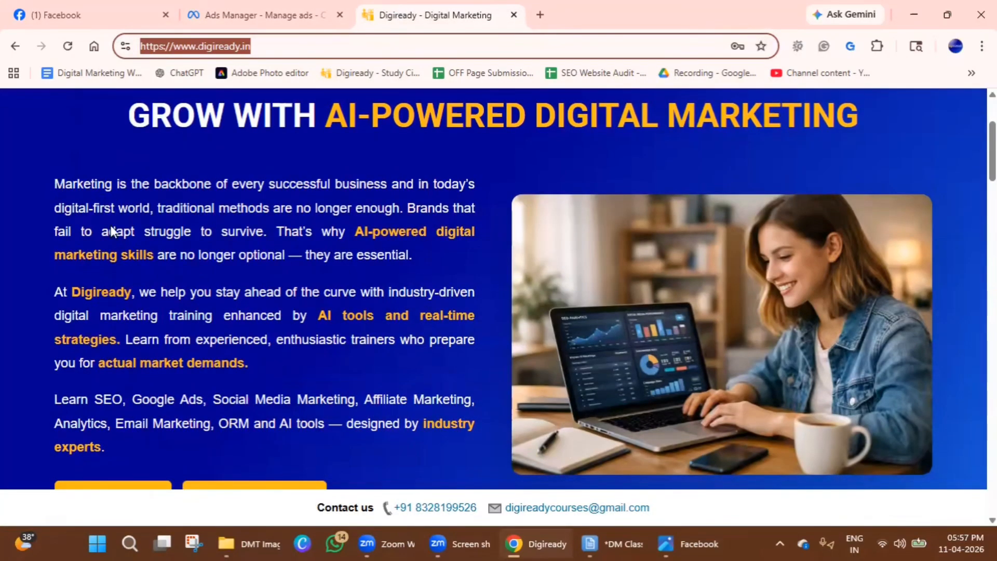
drag(63, 182, 211, 435)
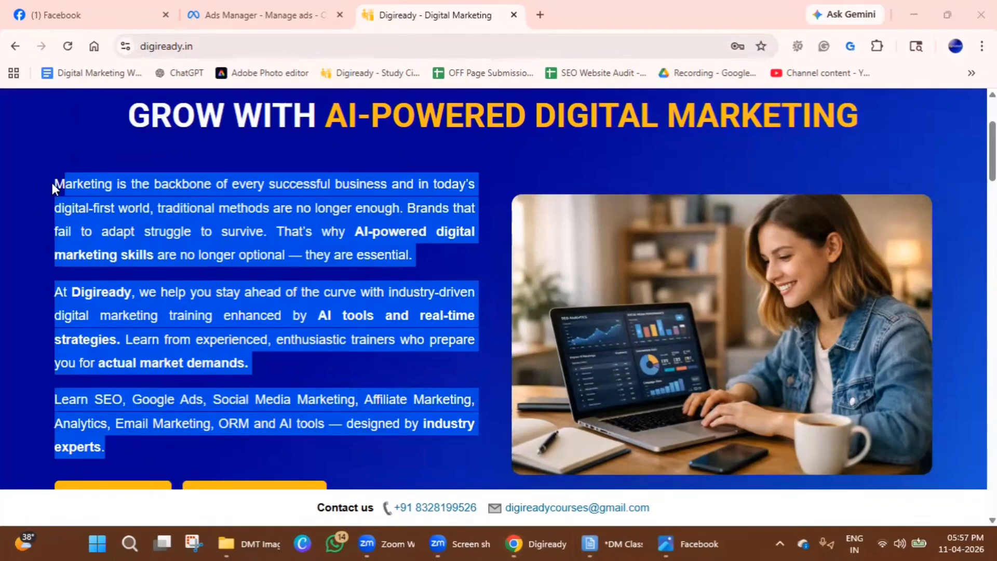
drag(52, 183, 149, 442)
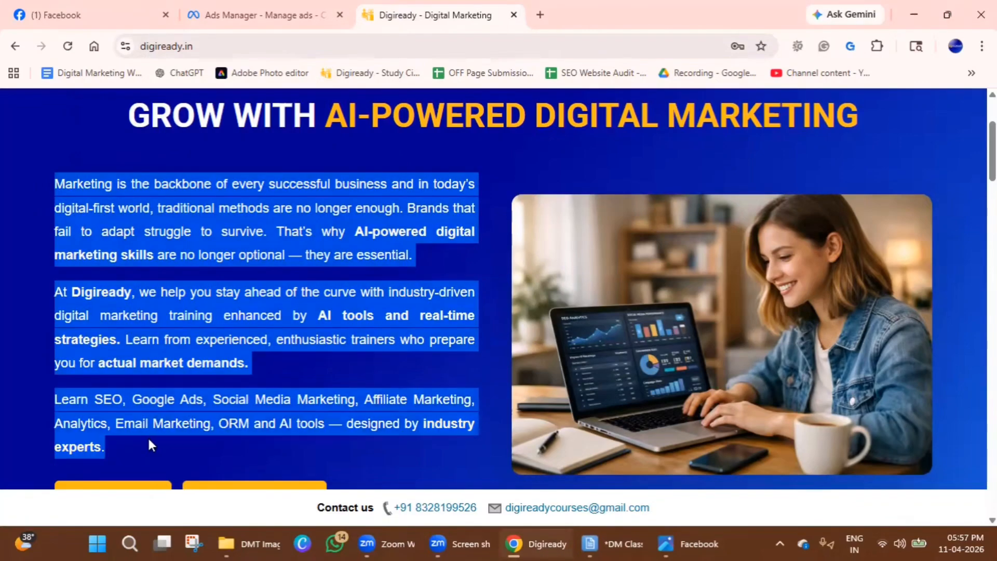
click(223, 11)
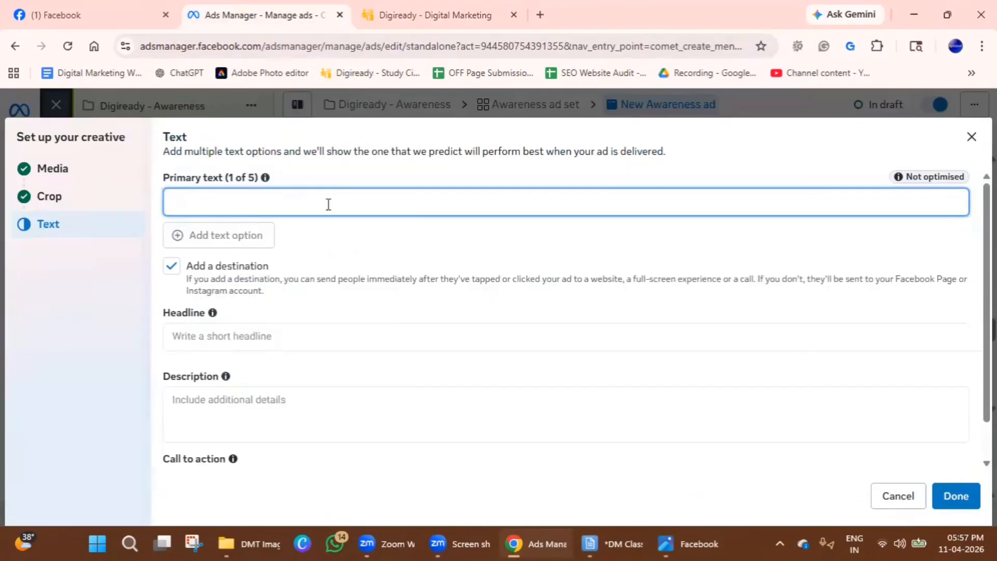
key(ctrl+v)
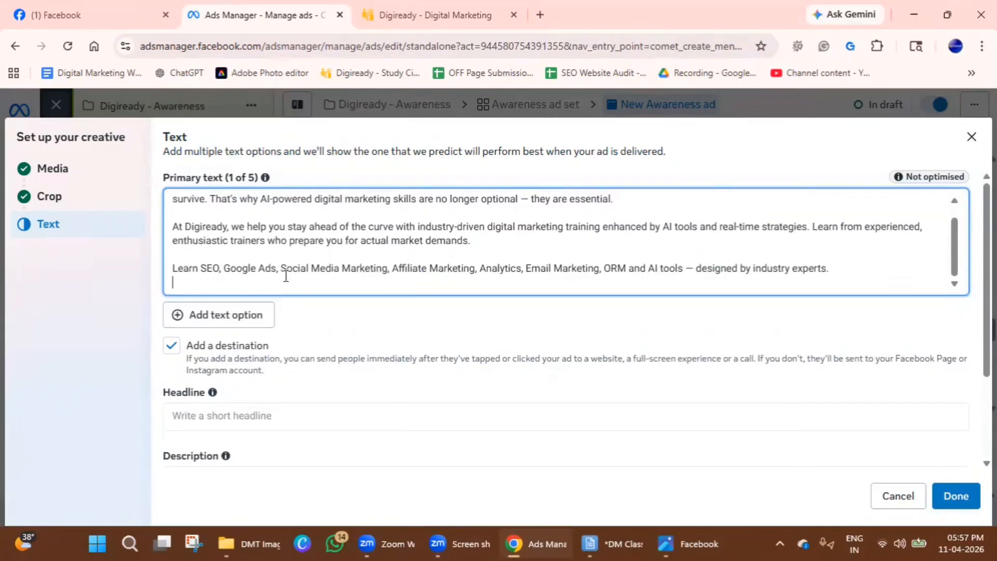
- Add a second primary text option to the ad and remove it again
scroll(247, 298, down, 1)
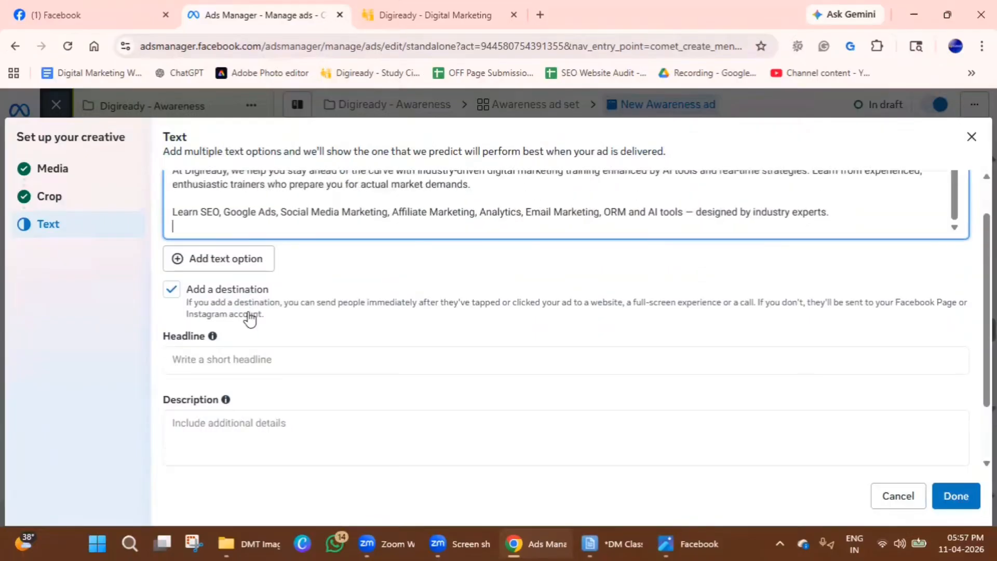
scroll(249, 319, up, 1)
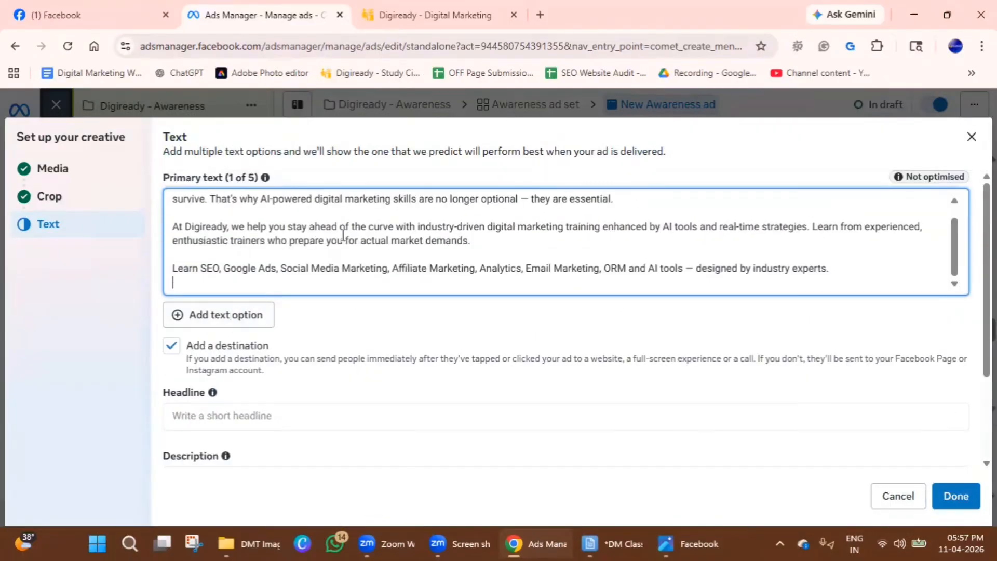
click(263, 314)
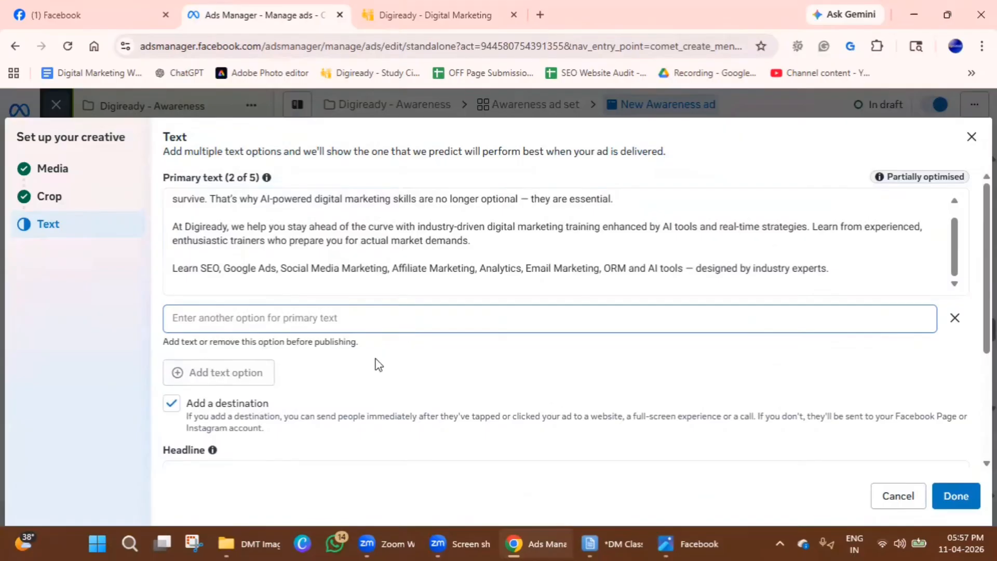
click(954, 318)
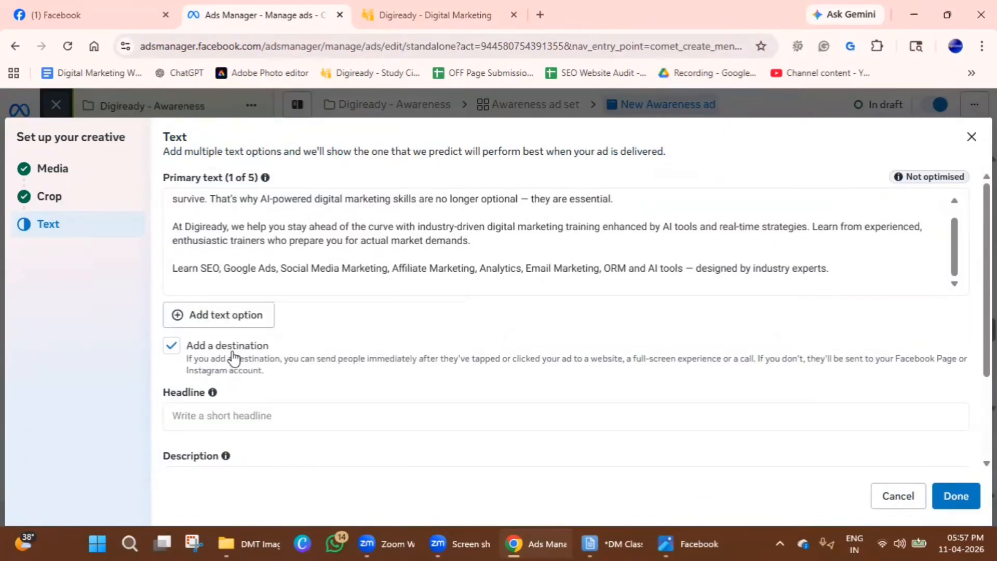
- Look through the Facebook feed for a sponsored post's headline as a reference and return to the ad's headline
scroll(240, 291, down, 2)
click(243, 290)
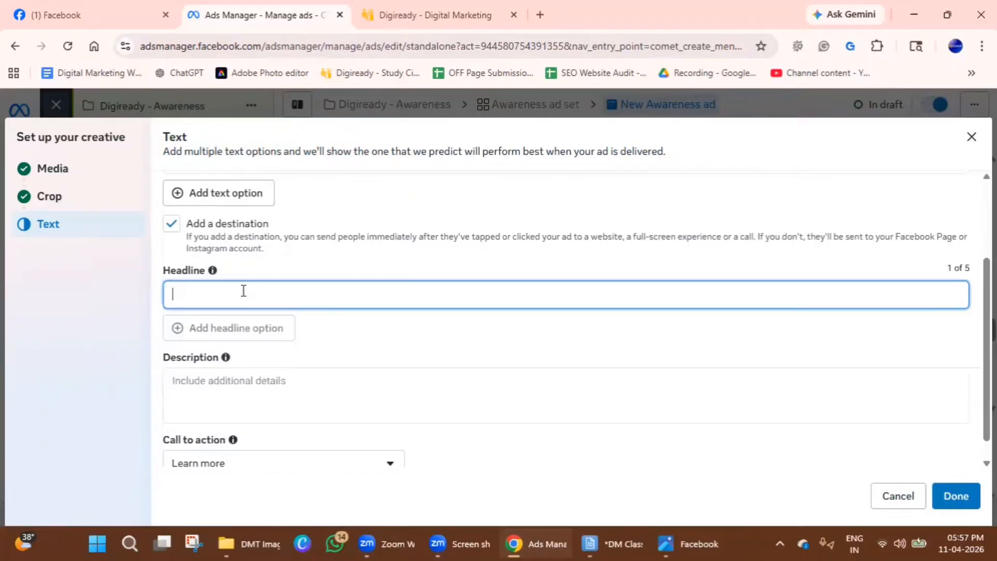
click(91, 12)
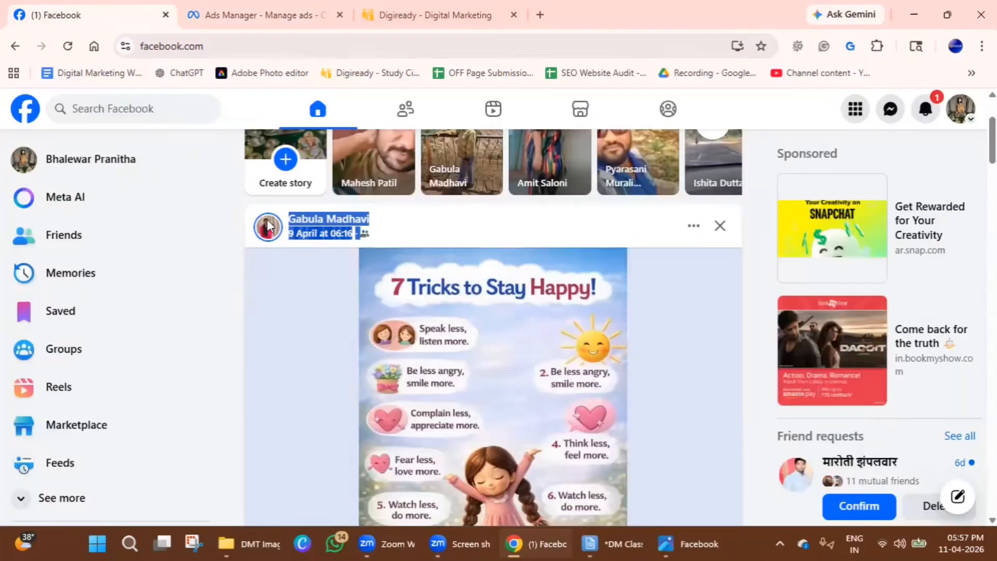
scroll(331, 300, up, 3)
scroll(360, 347, down, 10)
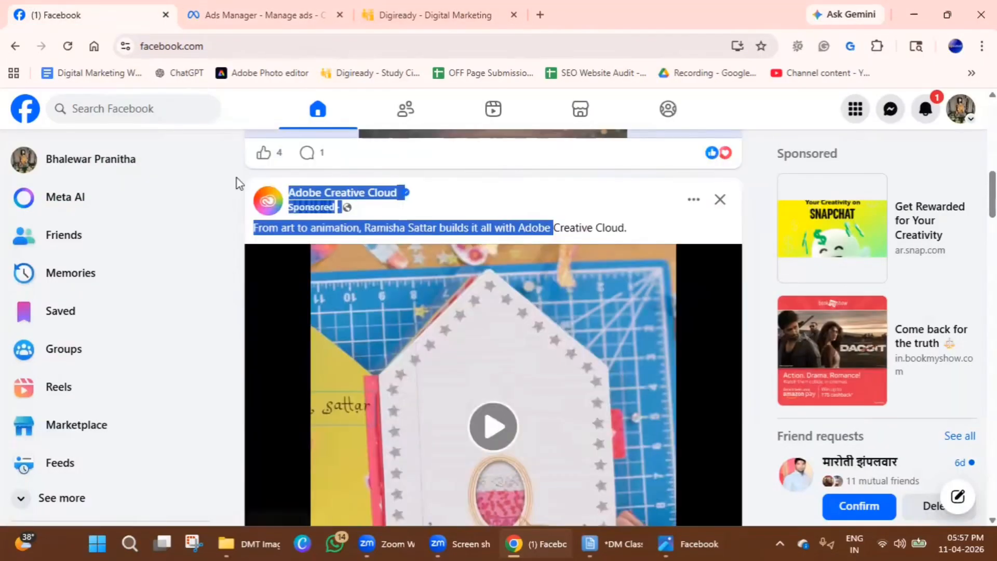
click(185, 226)
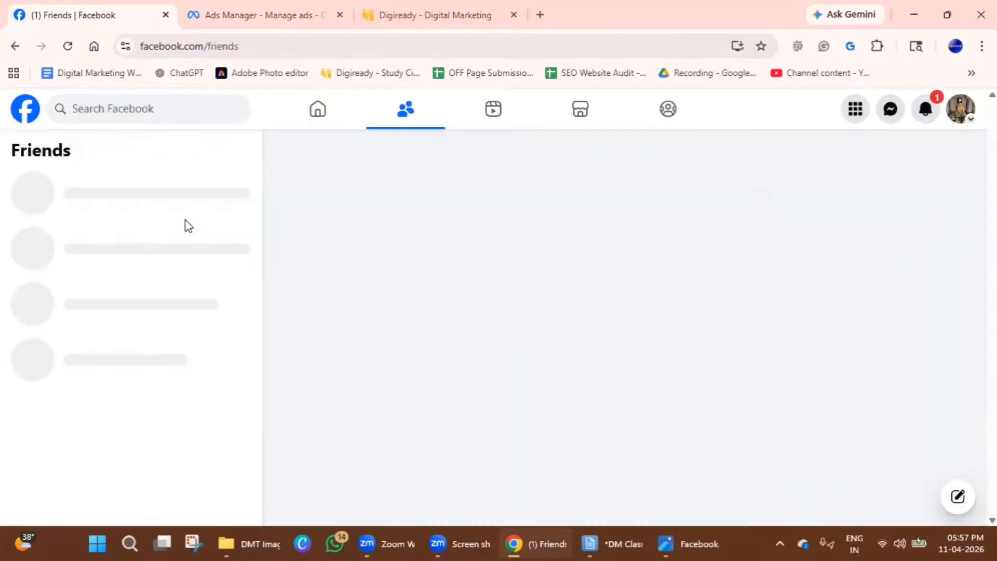
click(17, 46)
click(207, 21)
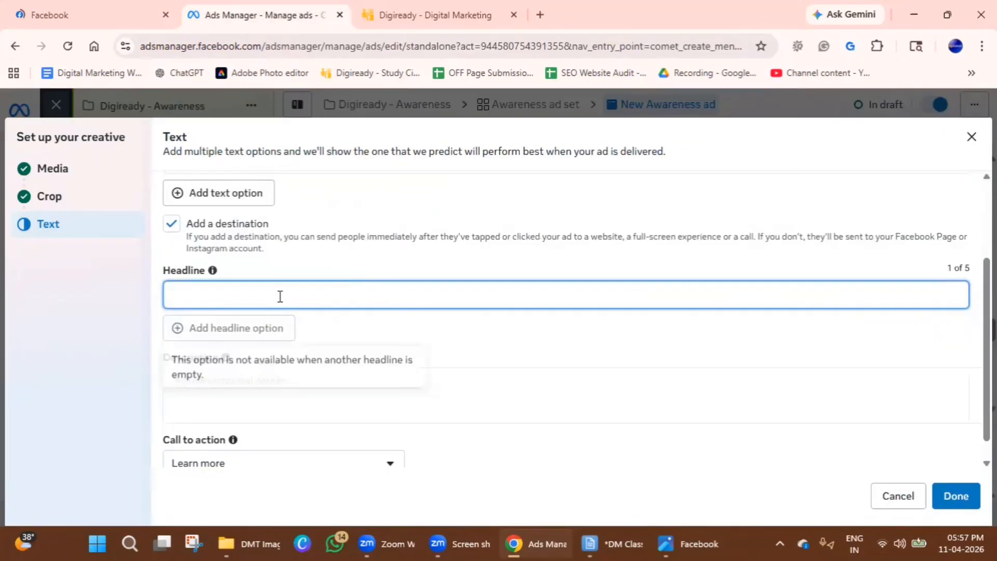
- Enter "AI-Powered Digital Marketing Training Online" as the ad's headline
text(Le)
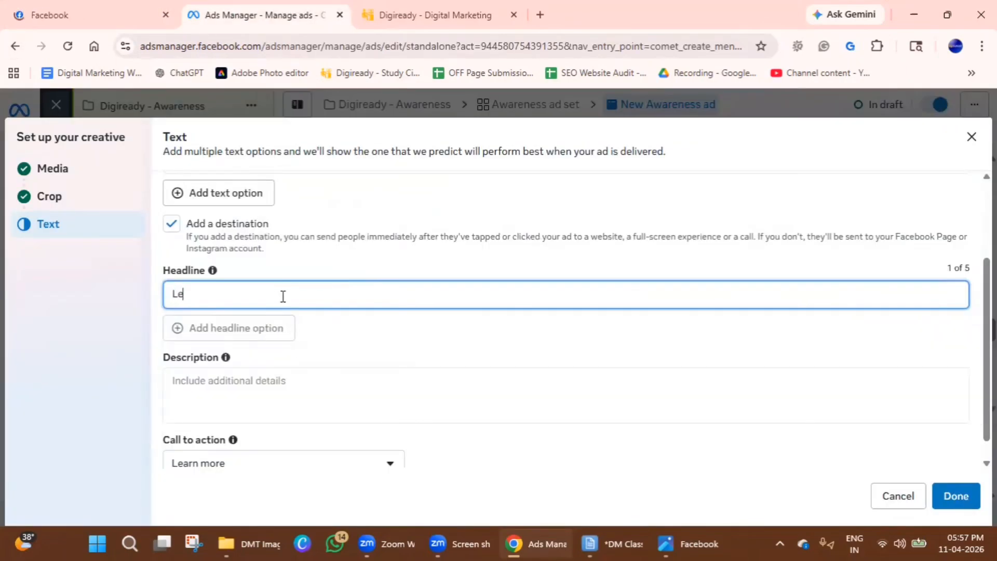
text(arn AI- Powered )
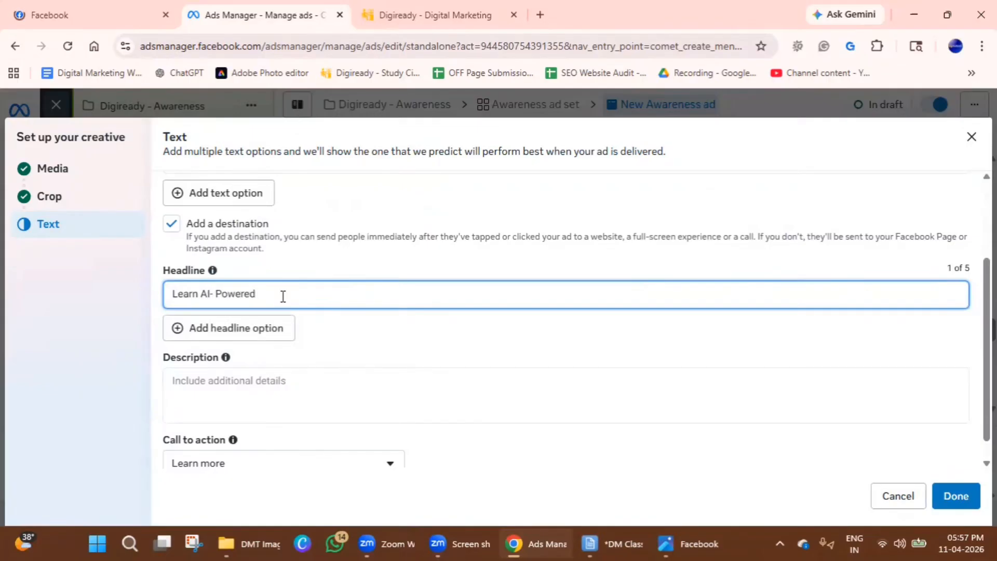
text(Digital Marketing)
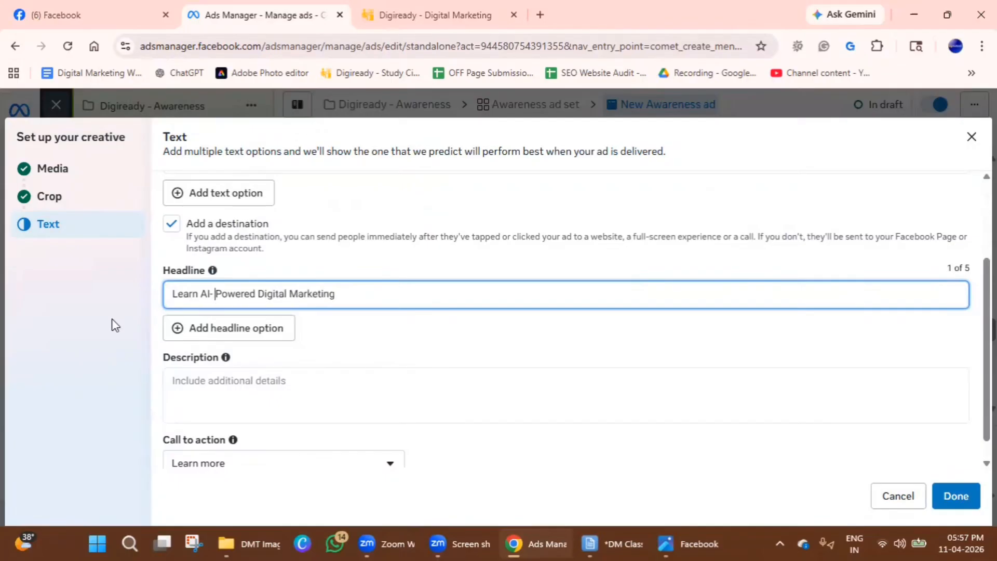
key(BackSpace)
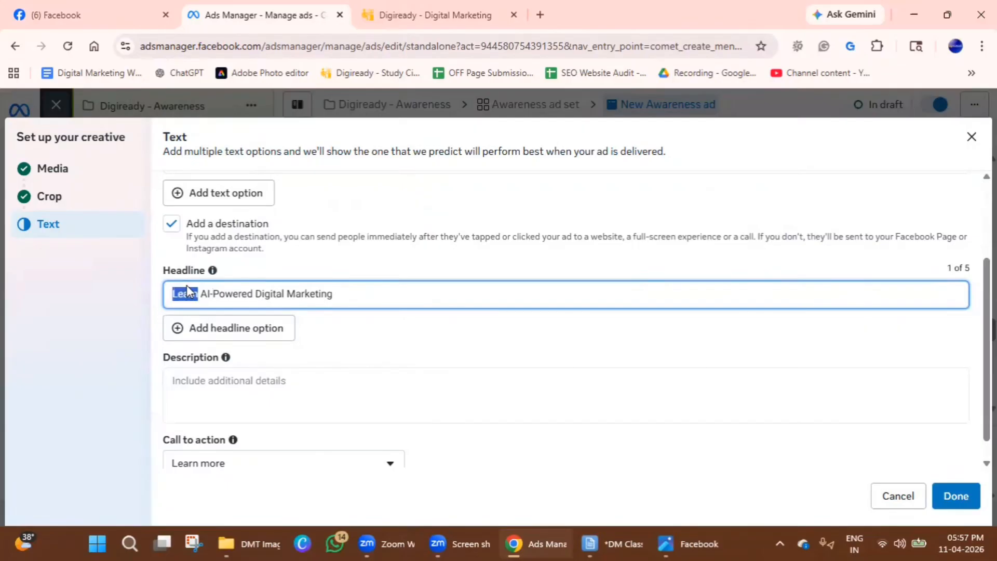
key(BackSpace)
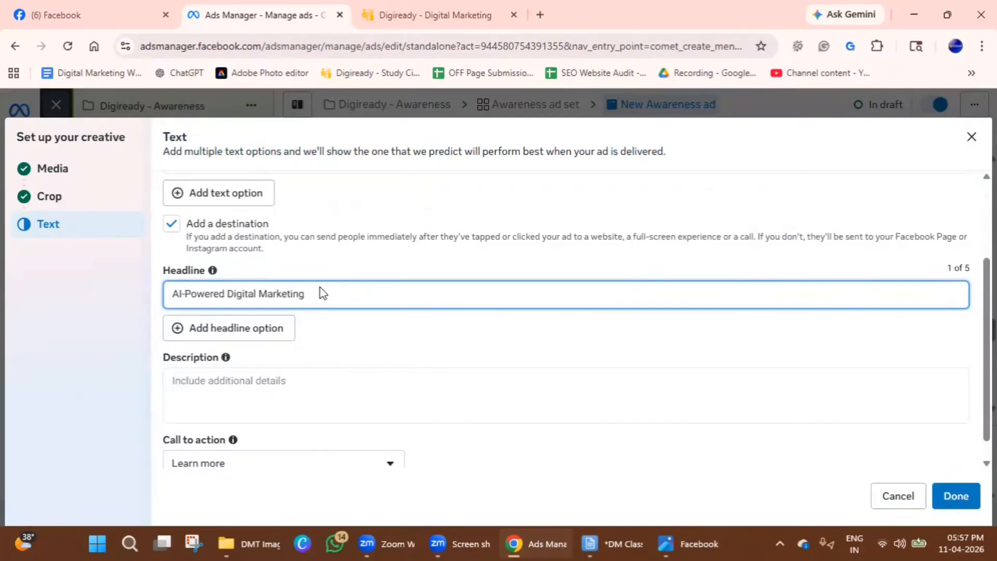
text(Training Online)
click(179, 294)
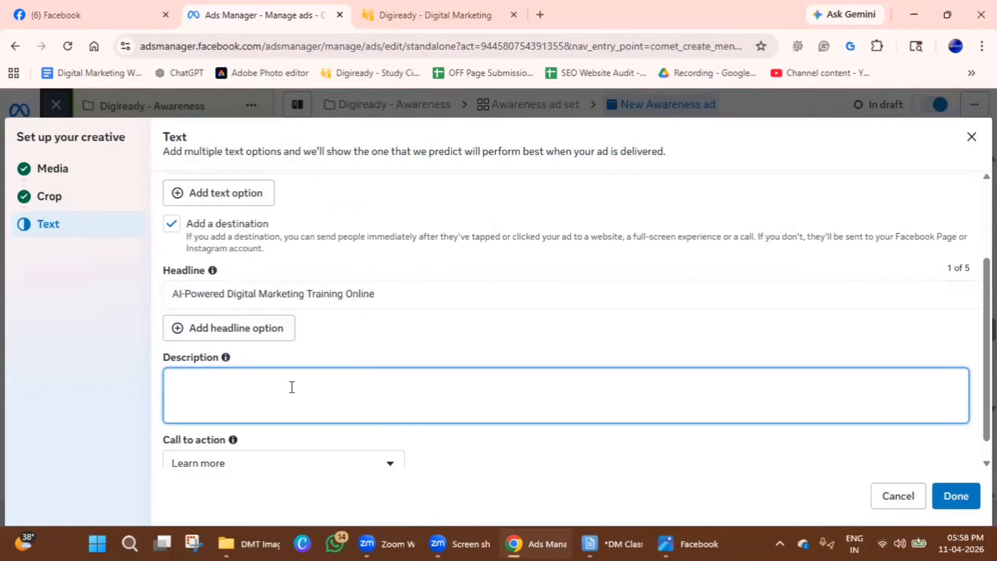
- Look at the description and call to action of the Adobe Creative Cloud sponsored post in the Facebook feed, and return to the ad text
scroll(292, 385, down, 1)
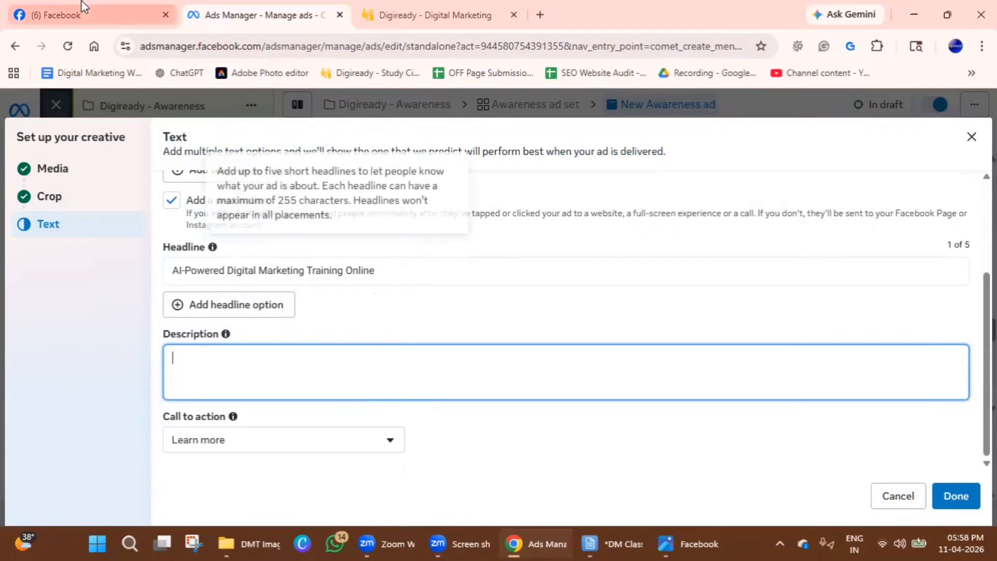
click(81, 14)
scroll(405, 353, down, 10)
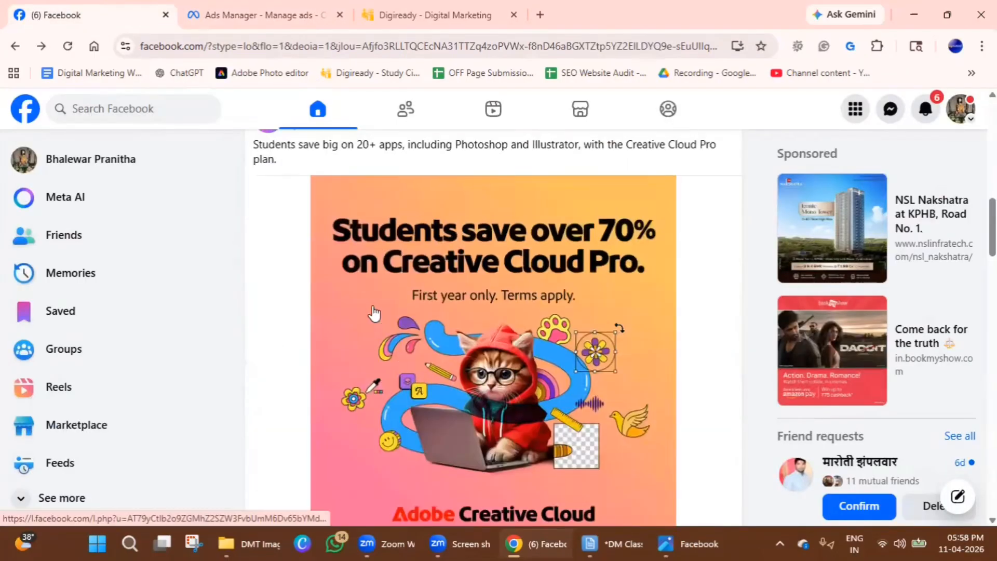
scroll(290, 338, up, 4)
scroll(521, 386, down, 8)
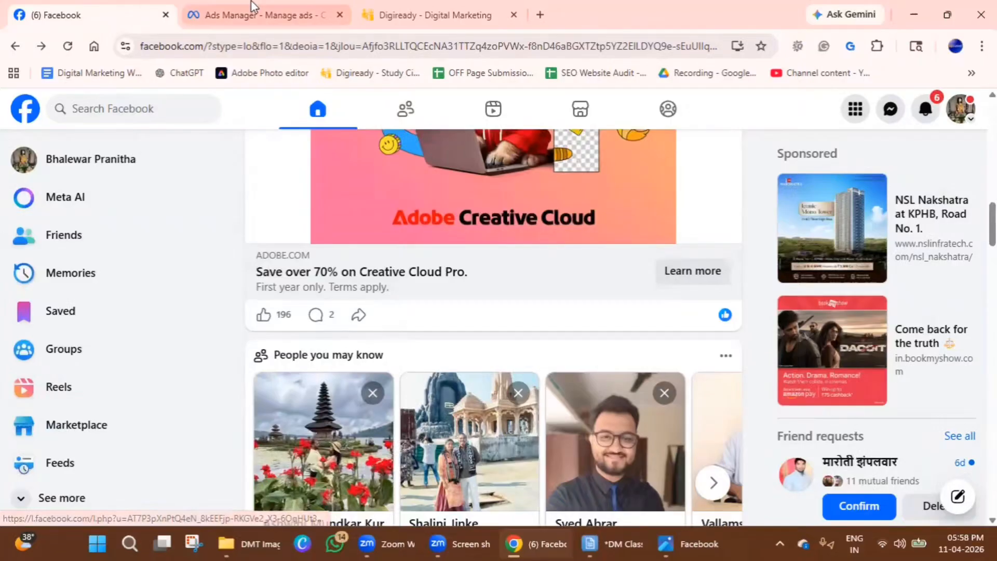
click(253, 12)
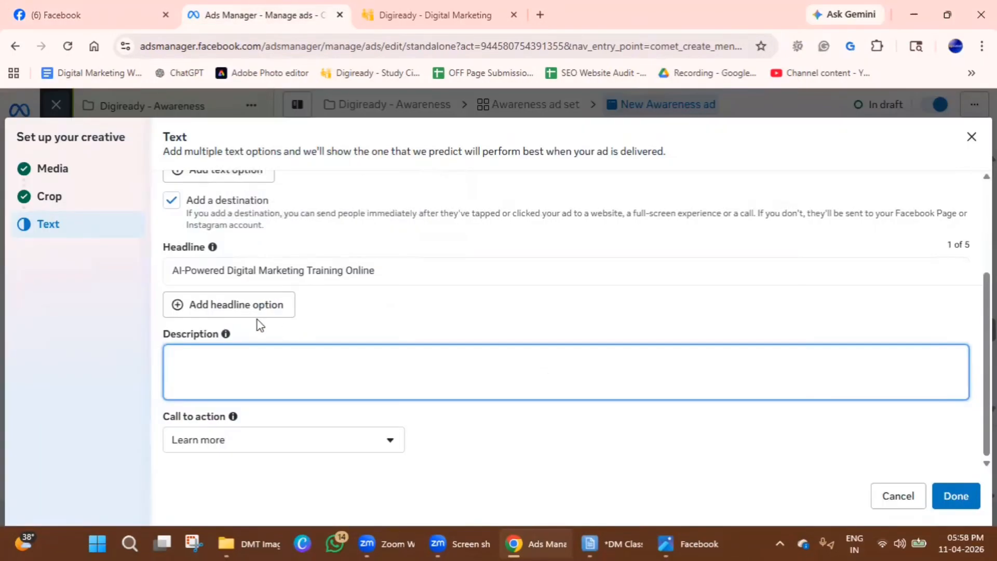
- Set the ad's call to action to Contact us and finish the creative setup
click(272, 453)
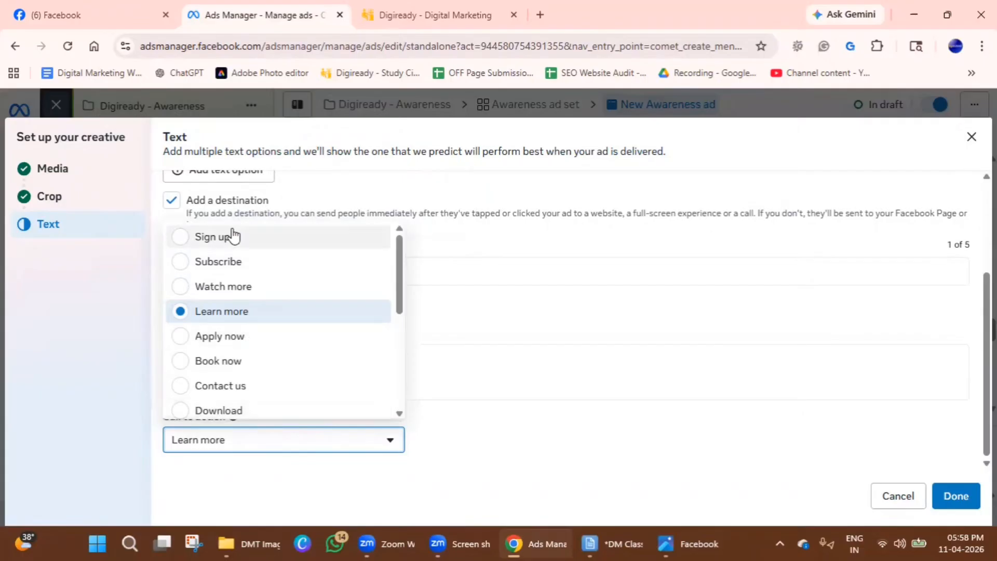
click(227, 386)
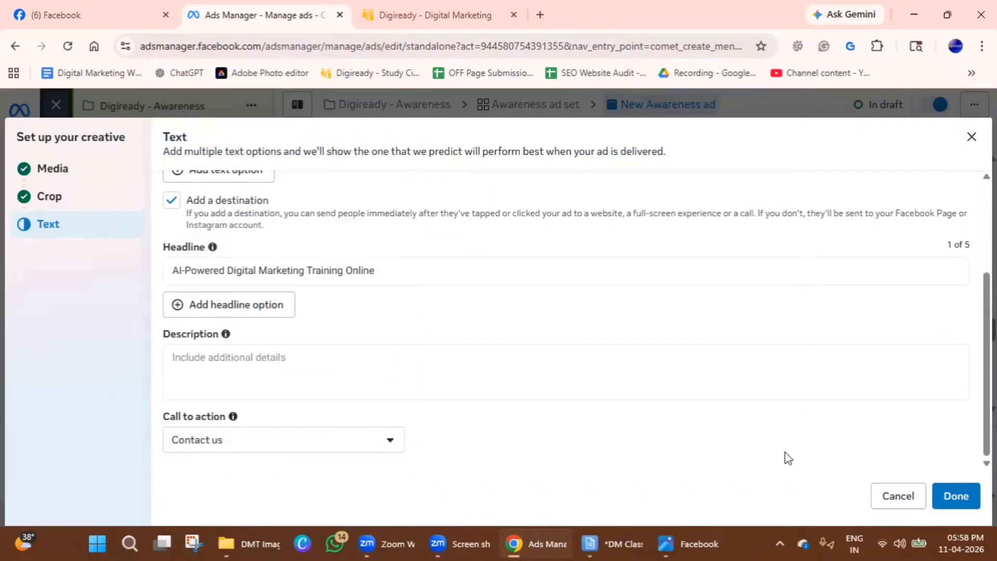
click(955, 496)
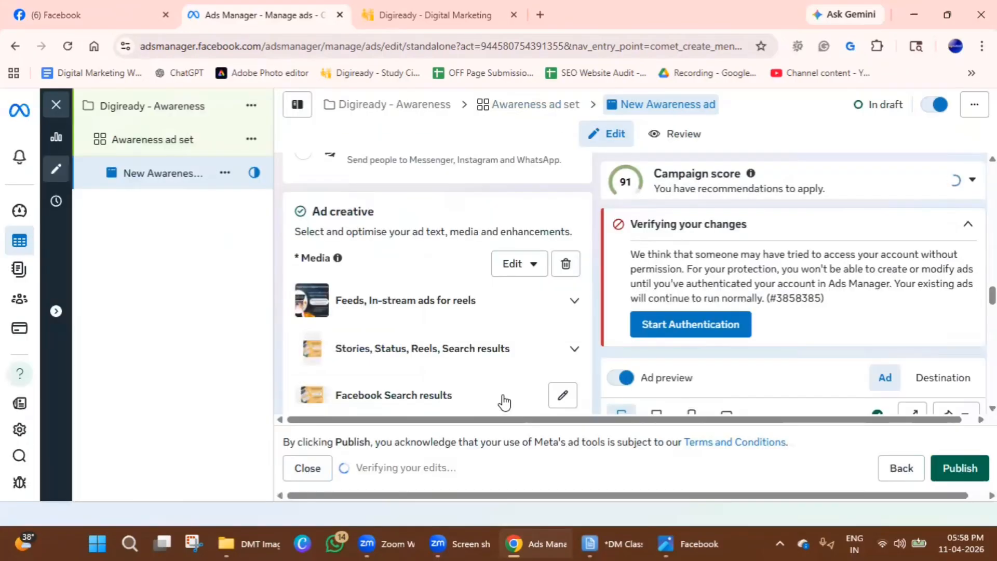
- Open the advanced preview and examine how the ad appears across all Facebook and Instagram placements
scroll(738, 361, down, 4)
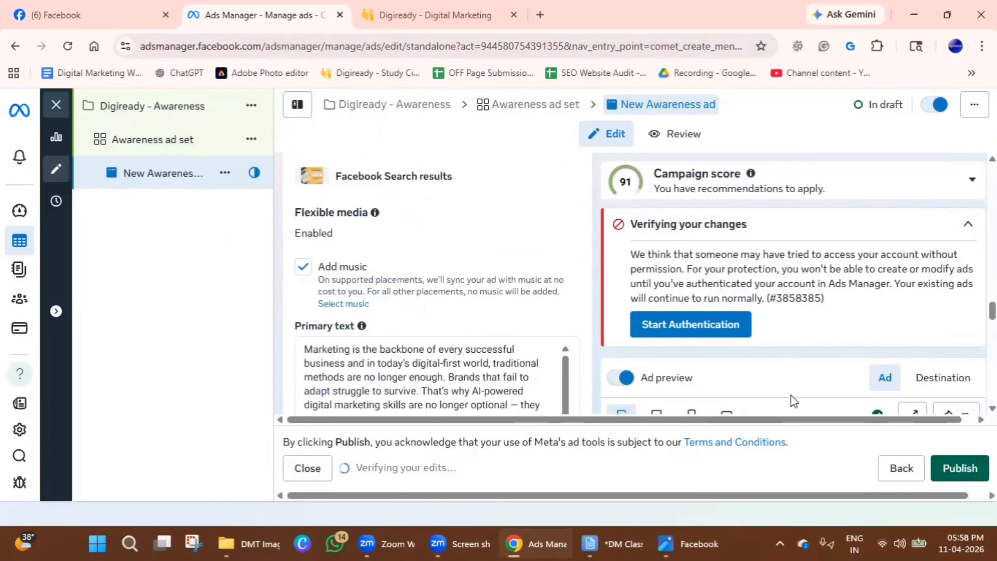
click(913, 414)
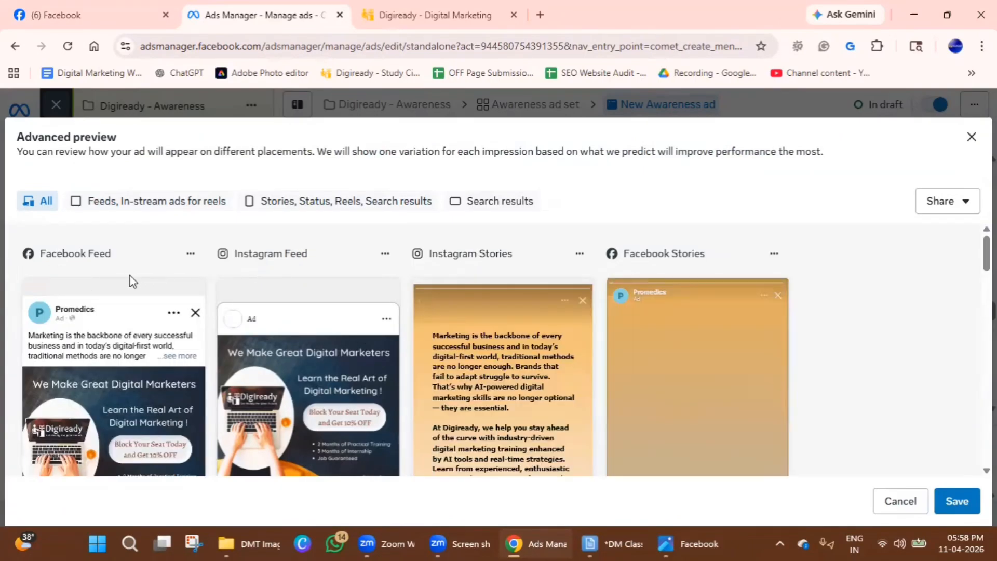
scroll(125, 412, down, 4)
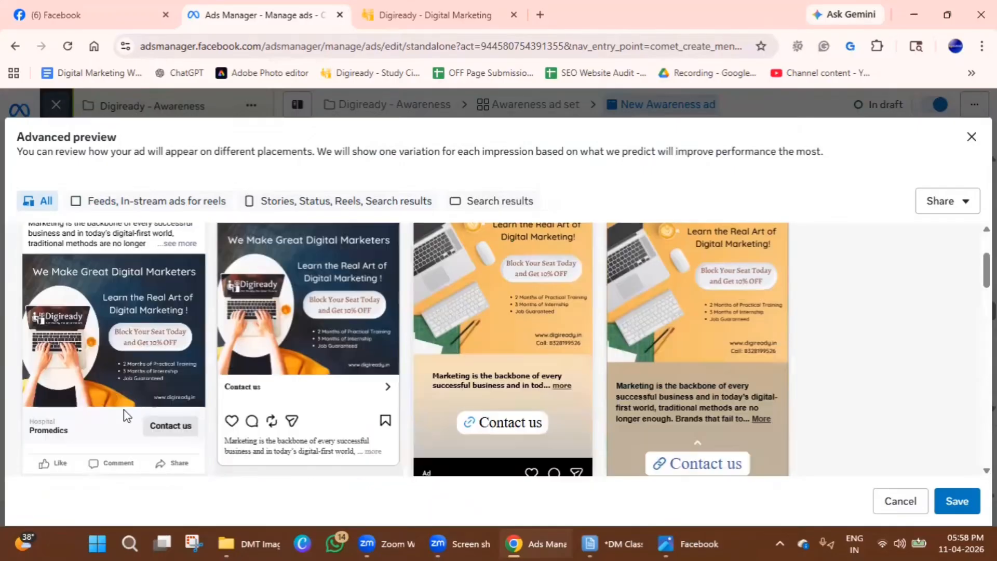
scroll(124, 413, up, 4)
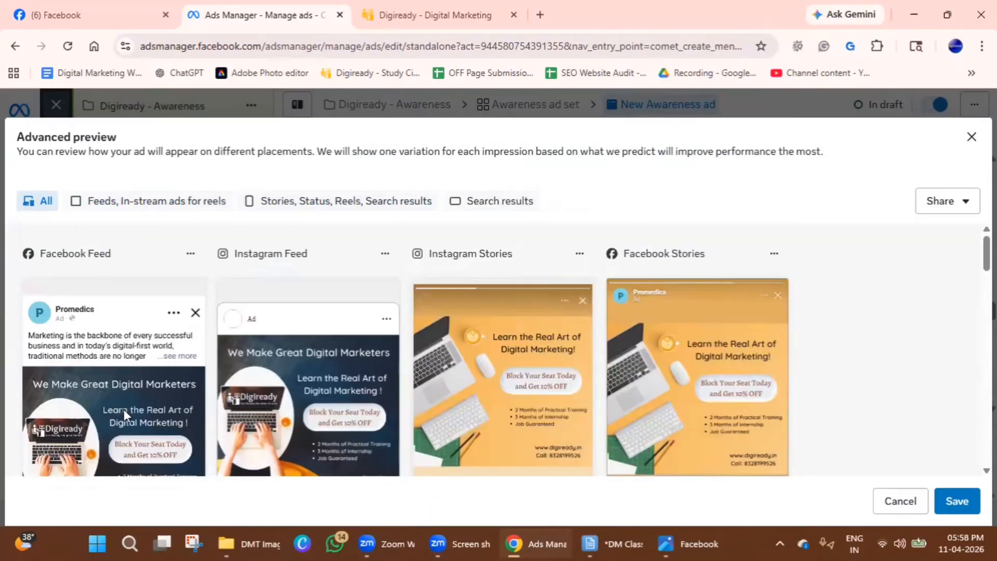
scroll(339, 316, down, 5)
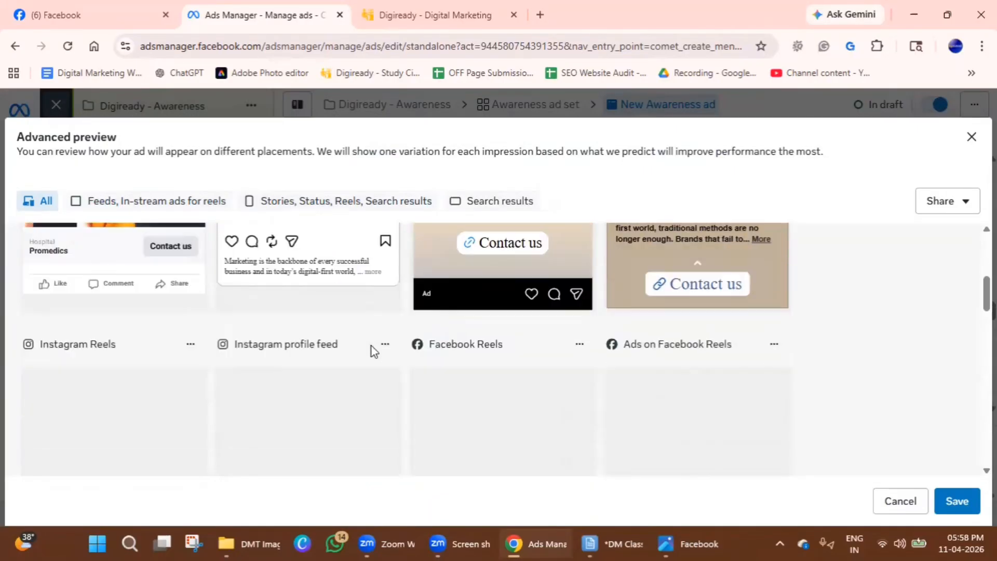
scroll(372, 349, up, 5)
scroll(548, 342, down, 3)
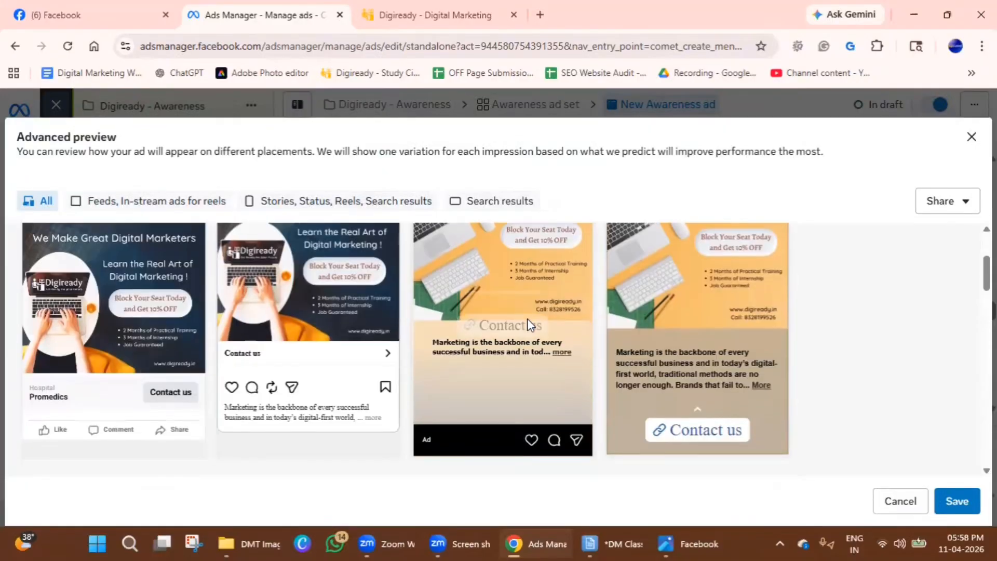
scroll(505, 370, up, 3)
scroll(638, 378, up, 1)
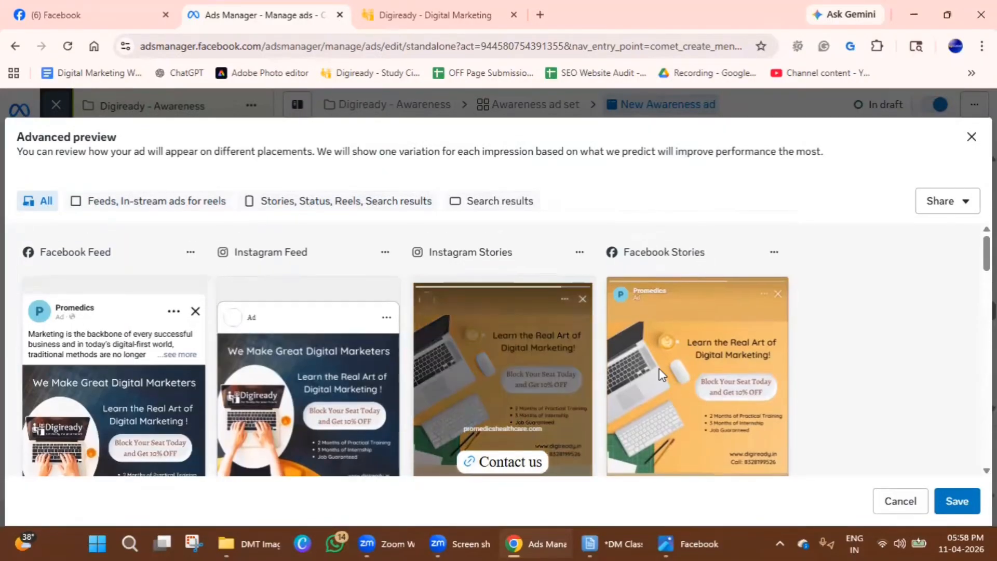
scroll(443, 345, down, 5)
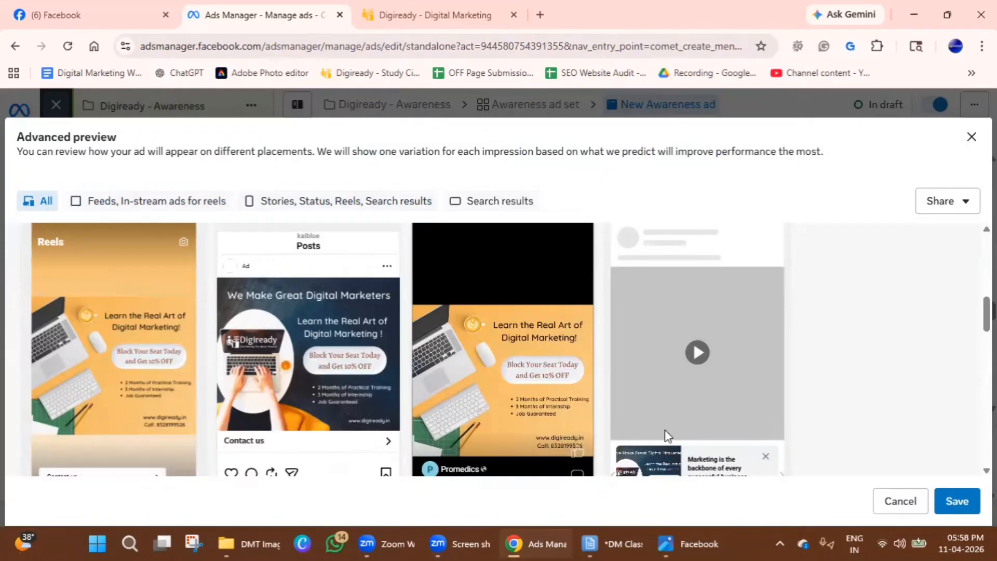
scroll(282, 350, down, 10)
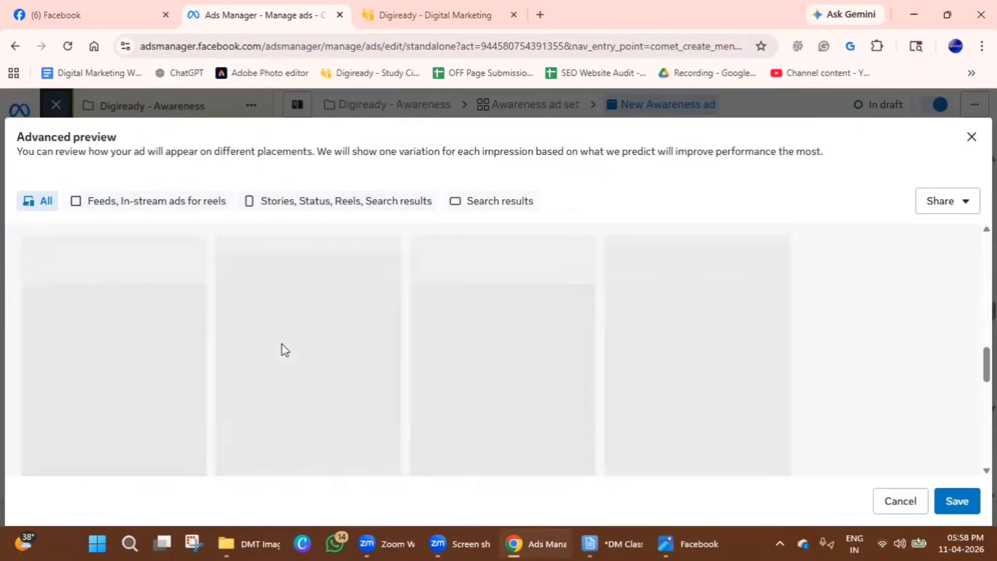
scroll(599, 383, down, 10)
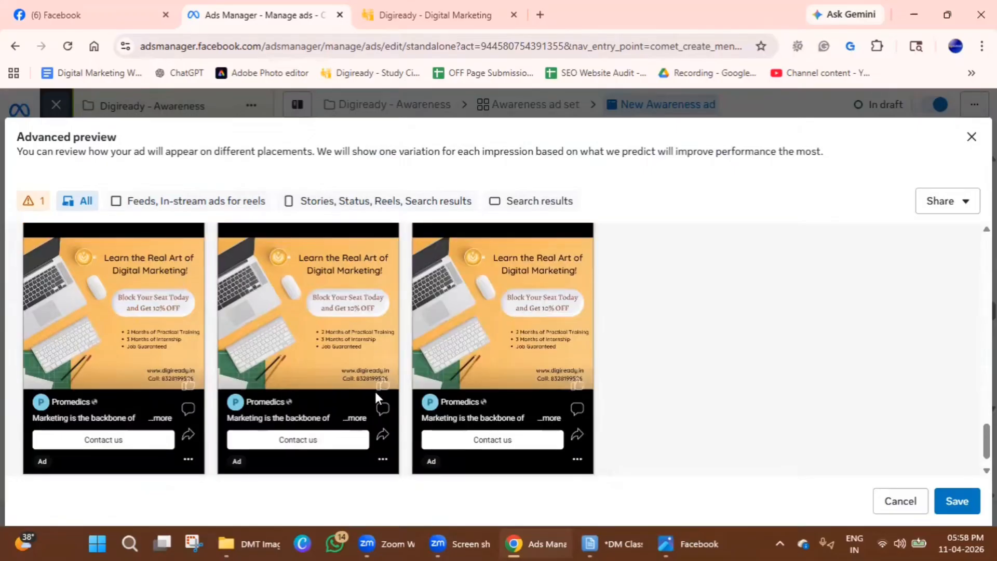
scroll(375, 388, up, 5)
scroll(378, 398, up, 10)
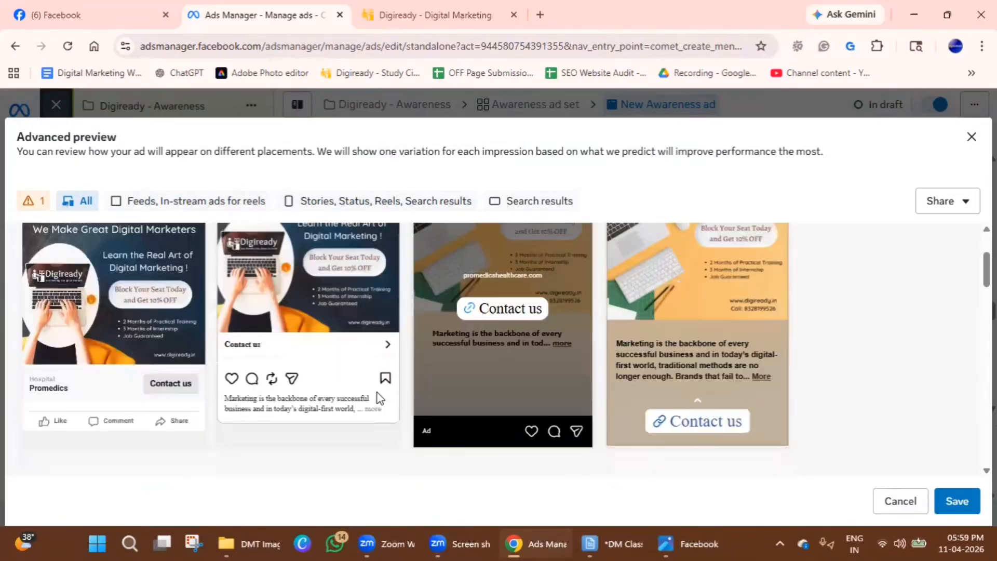
- Filter the advanced preview to feeds and in-stream ads for reels, then to Stories, Status, Reels and Search results, and close it
click(163, 203)
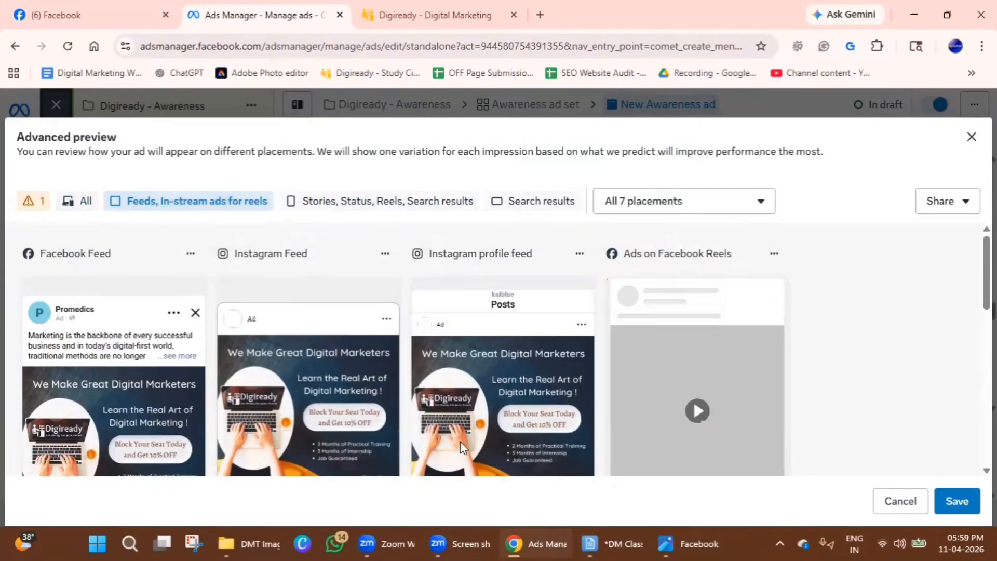
click(388, 203)
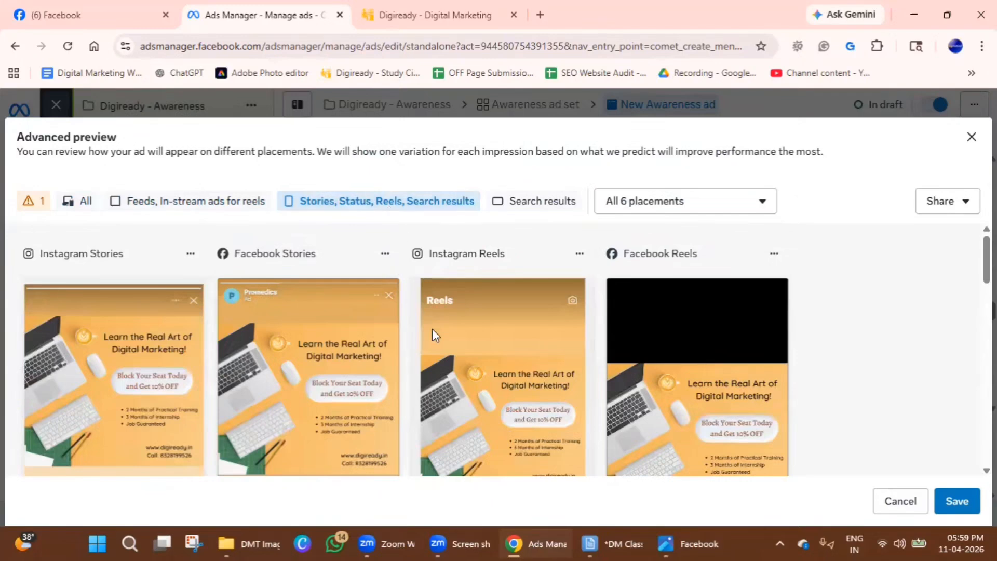
scroll(433, 332, down, 5)
scroll(434, 336, down, 3)
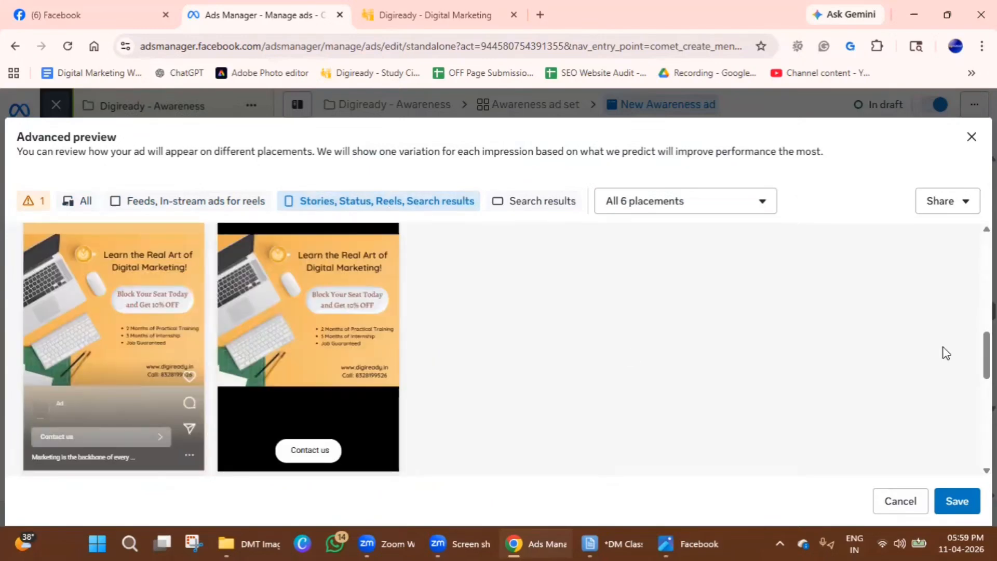
click(908, 498)
- Check the remaining creative fields and switch the ad preview through the feed and stories formats and back to all placements
scroll(883, 393, down, 3)
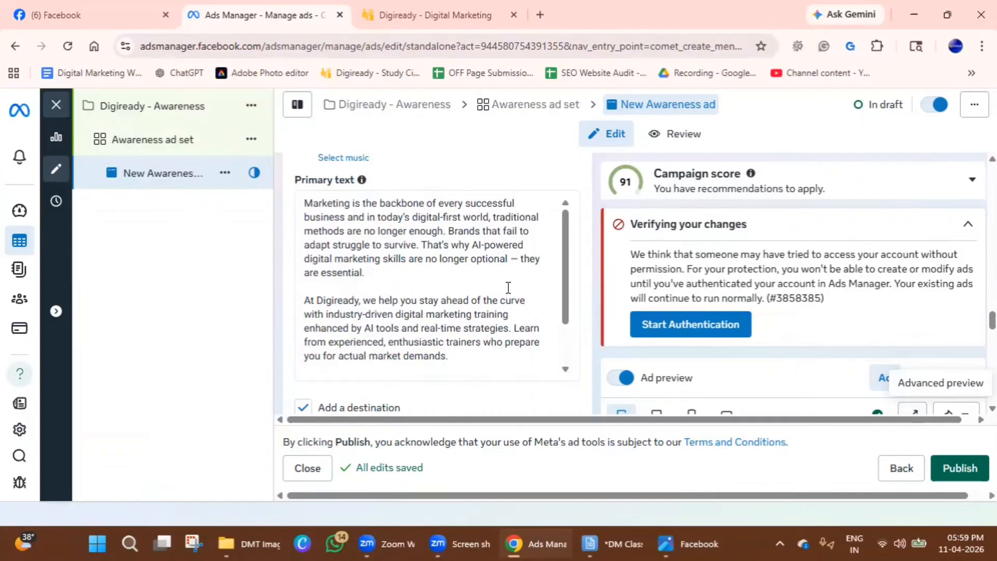
scroll(507, 285, down, 2)
scroll(574, 322, down, 10)
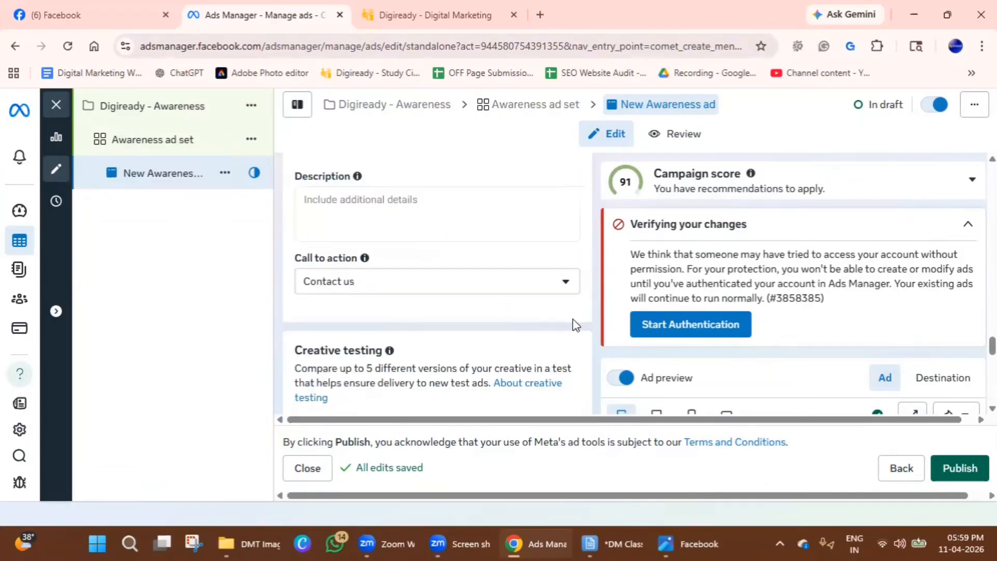
scroll(576, 325, down, 3)
scroll(578, 325, up, 1)
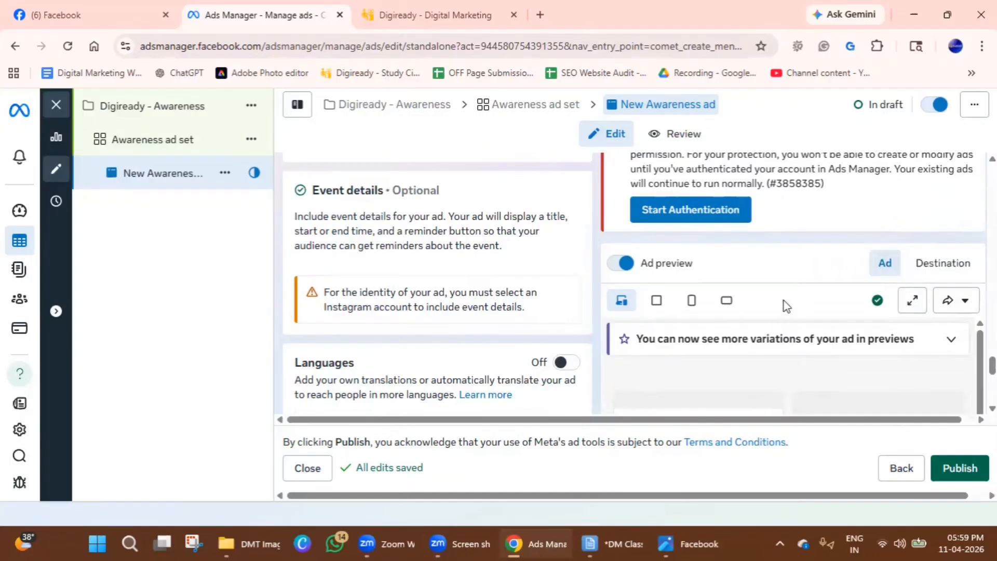
click(623, 302)
click(658, 303)
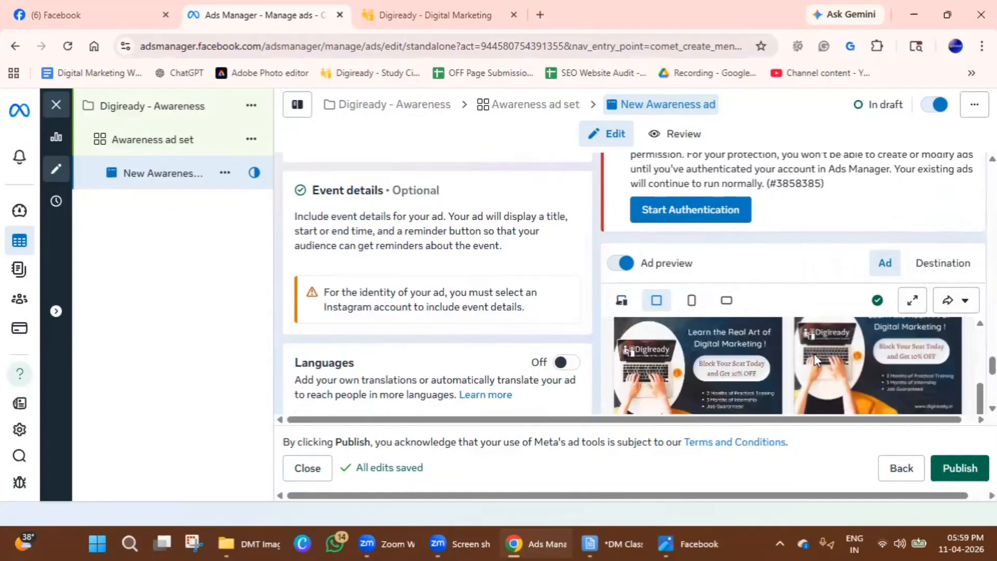
scroll(814, 353, down, 3)
click(691, 300)
click(623, 302)
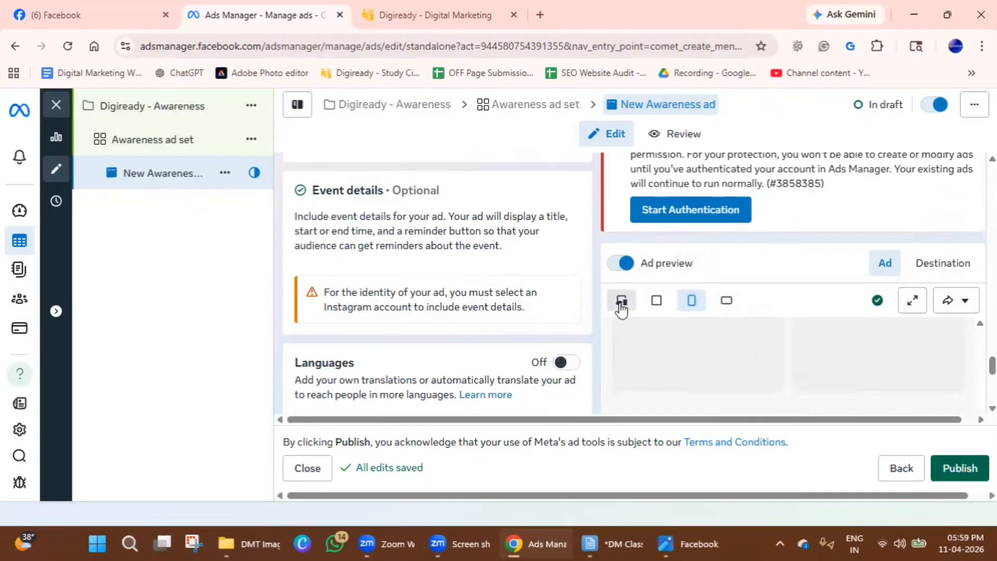
- Review the ad's optional Languages and Tracking settings, including URL parameters and third-party reporting tools
scroll(369, 311, down, 3)
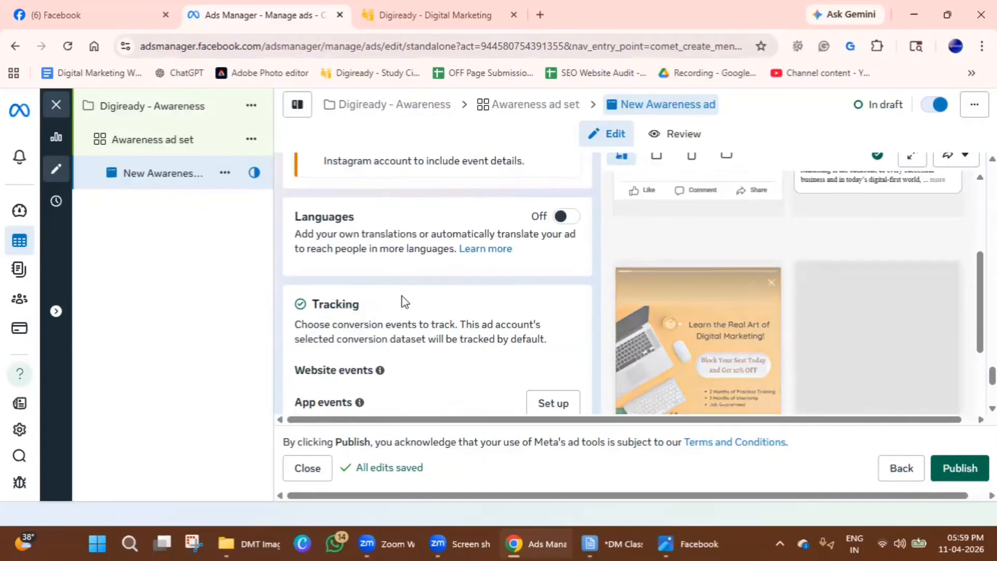
scroll(400, 301, down, 2)
scroll(403, 300, up, 2)
drag(329, 238, 540, 239)
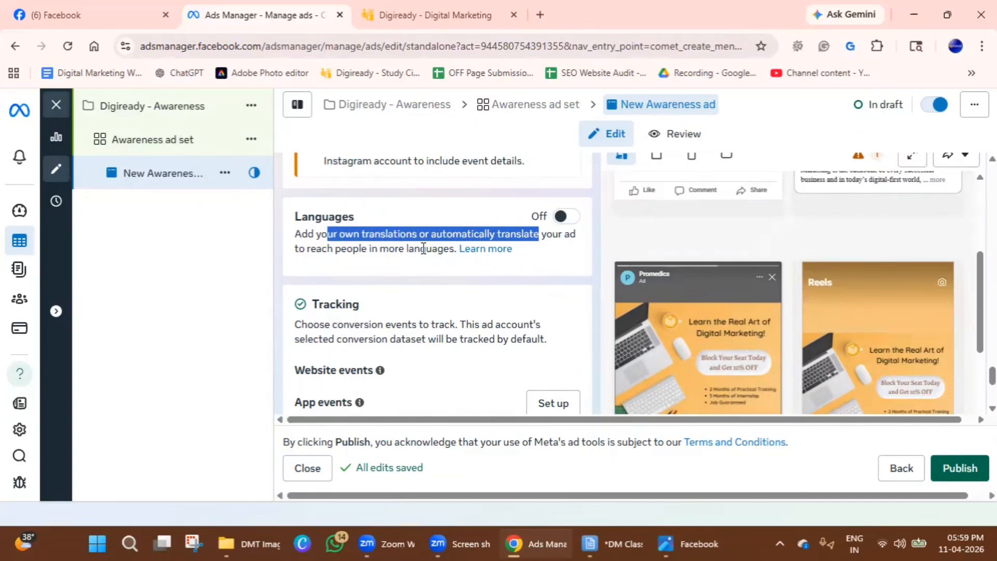
scroll(397, 304, down, 3)
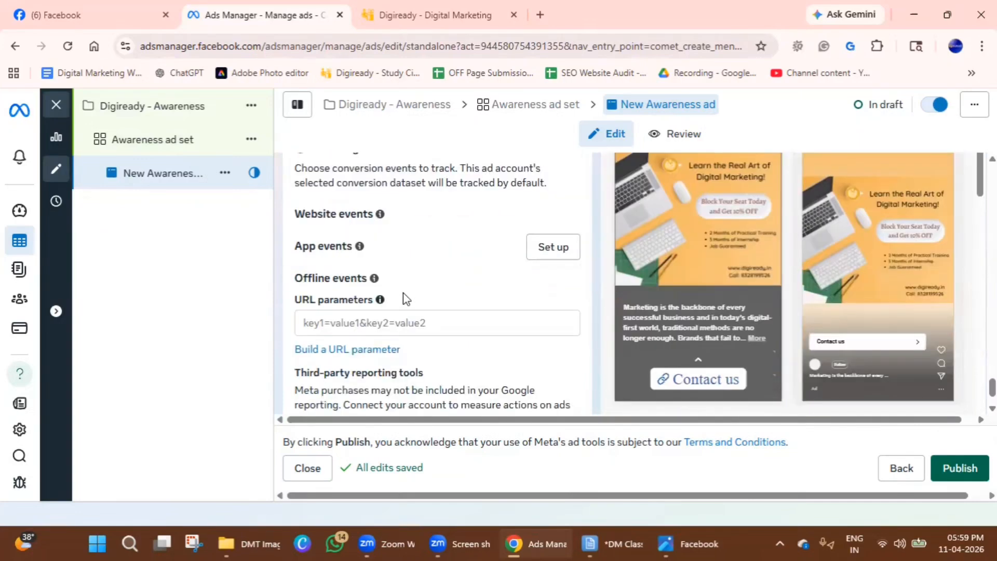
scroll(403, 294, down, 1)
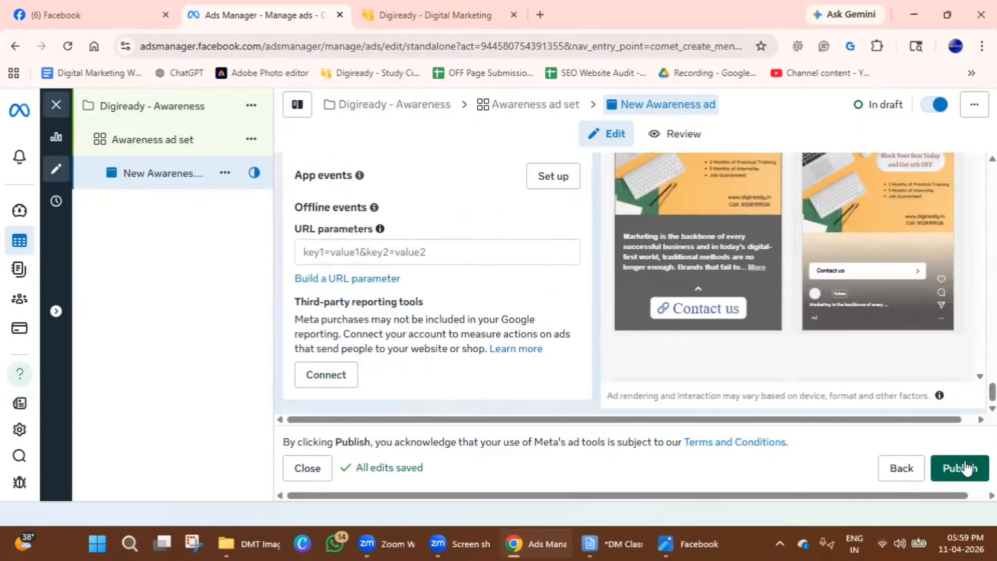
scroll(418, 291, up, 5)
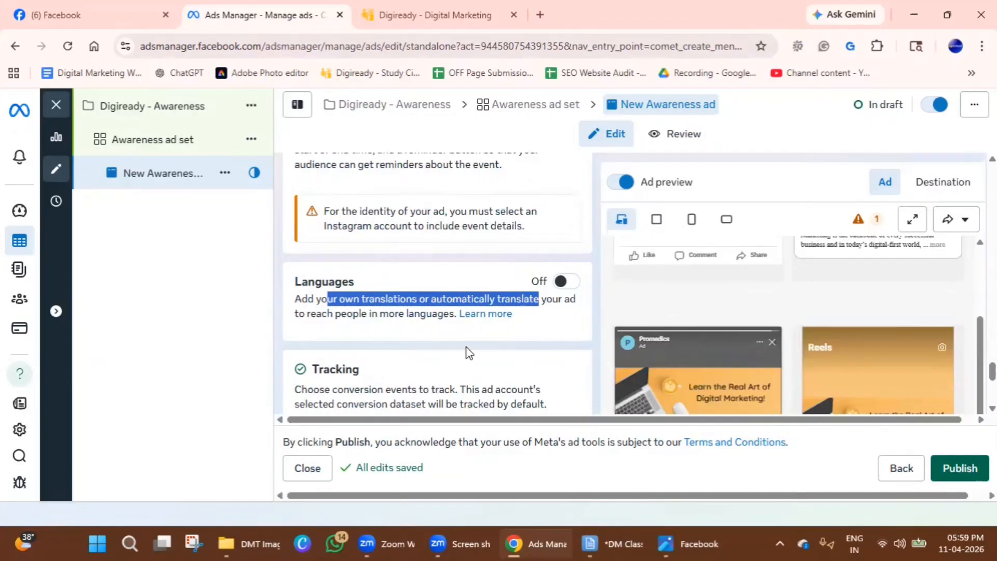
scroll(469, 353, down, 5)
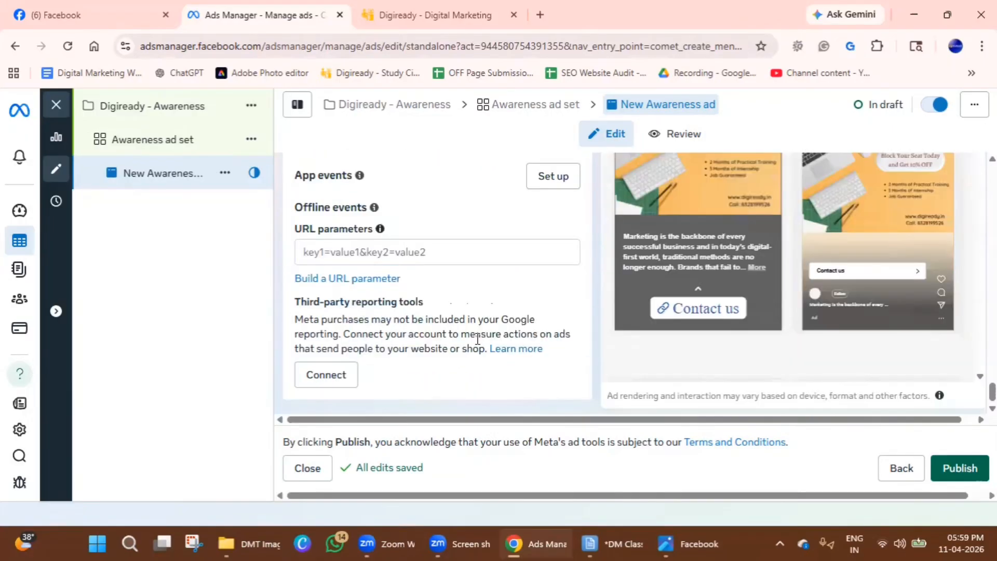
- Publish the New Awareness ad and read the details of the items not published
click(948, 467)
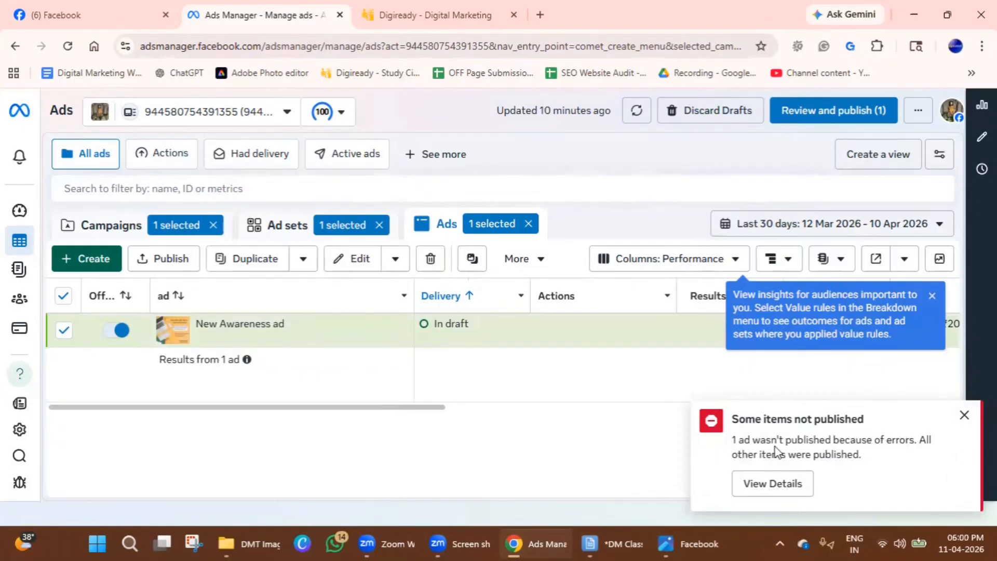
click(781, 483)
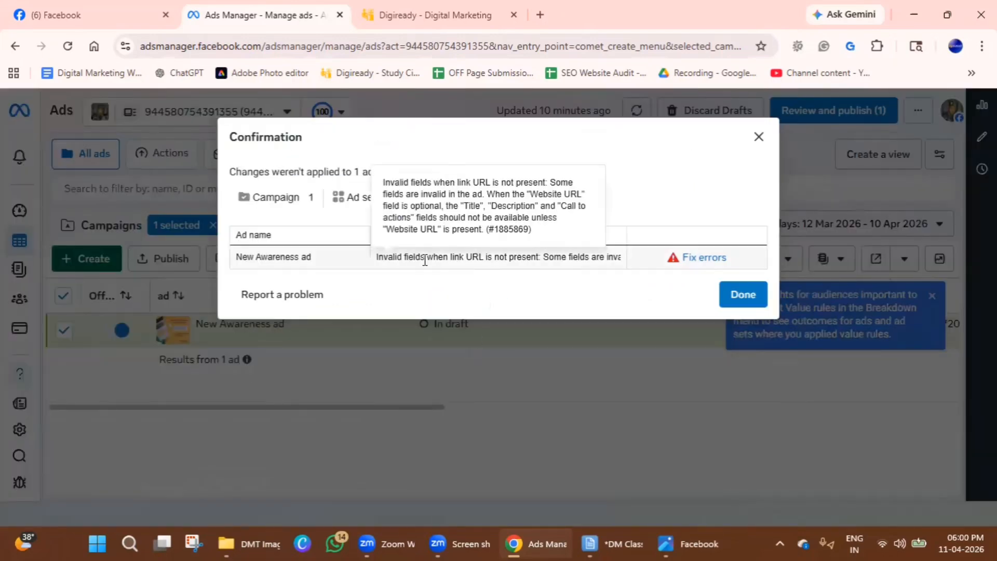
drag(434, 258, 552, 271)
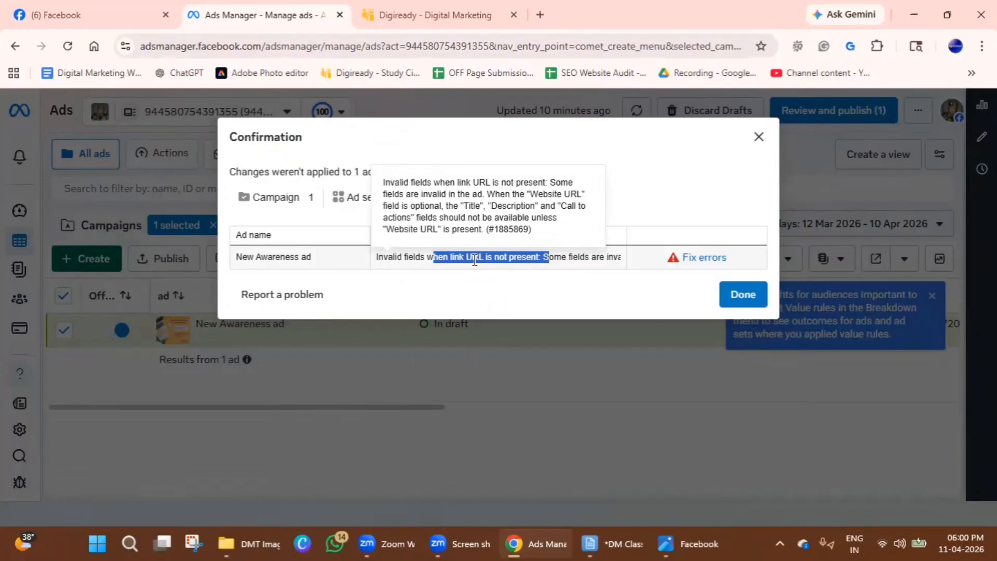
- Open the New Awareness ad to fix its errors and set its Instagram profile to Use Facebook Page
click(692, 264)
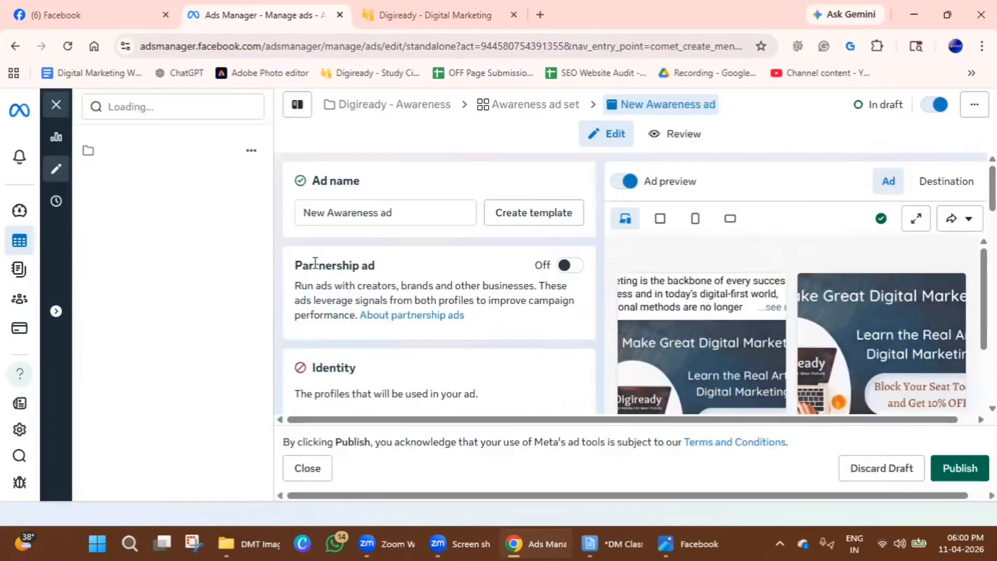
scroll(389, 329, down, 4)
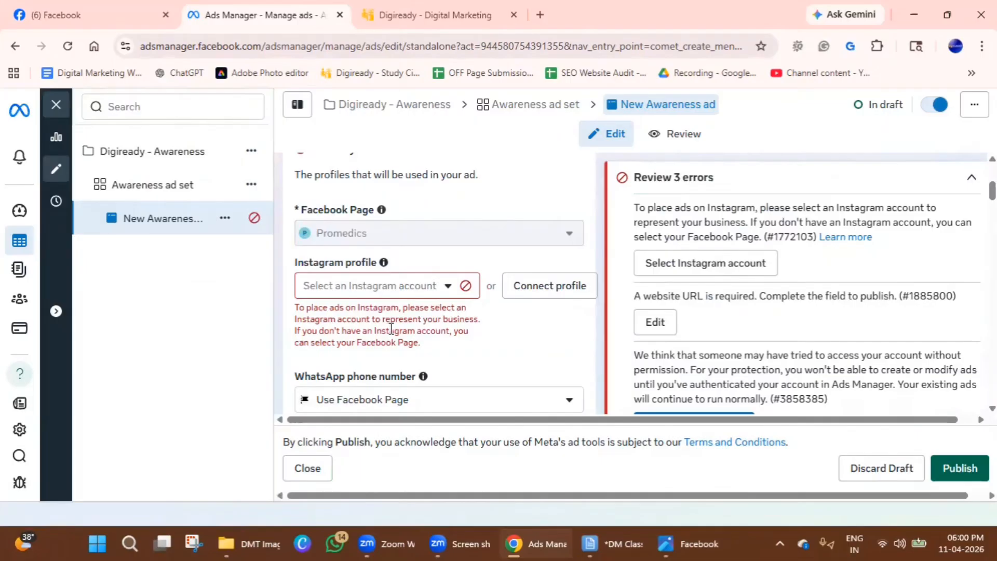
click(424, 297)
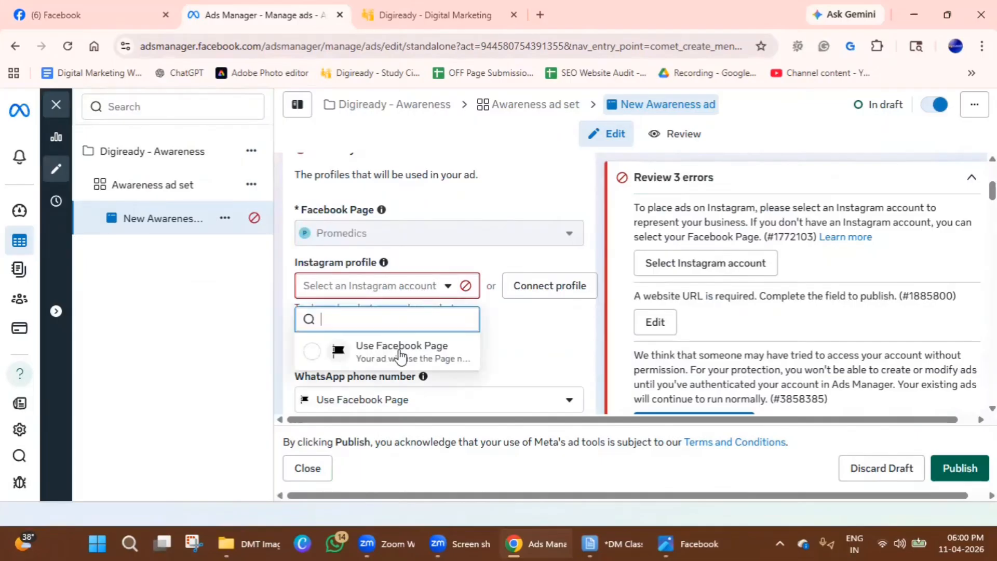
click(396, 358)
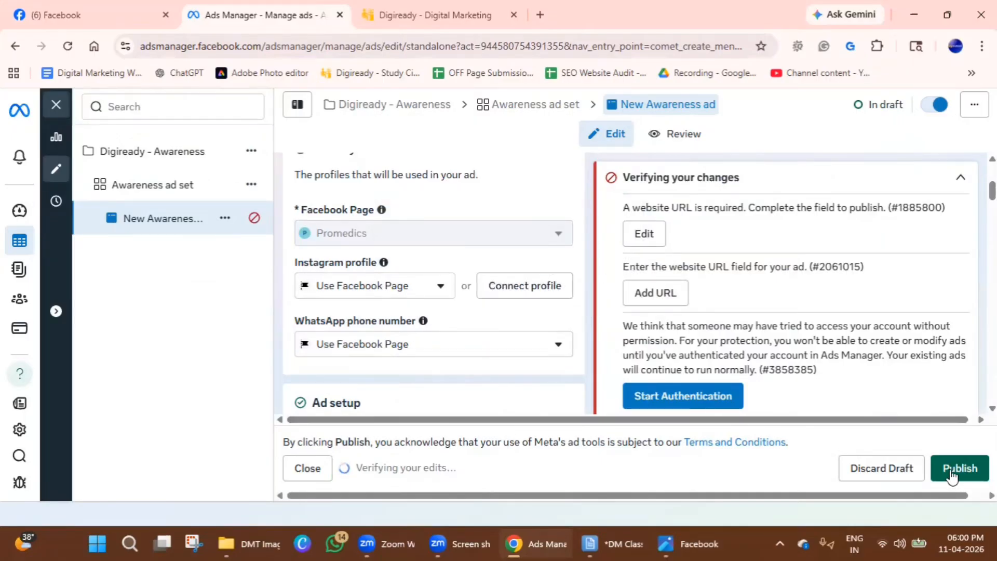
- Try to publish the New Awareness ad again, check the publishing details and close them
click(968, 111)
click(794, 122)
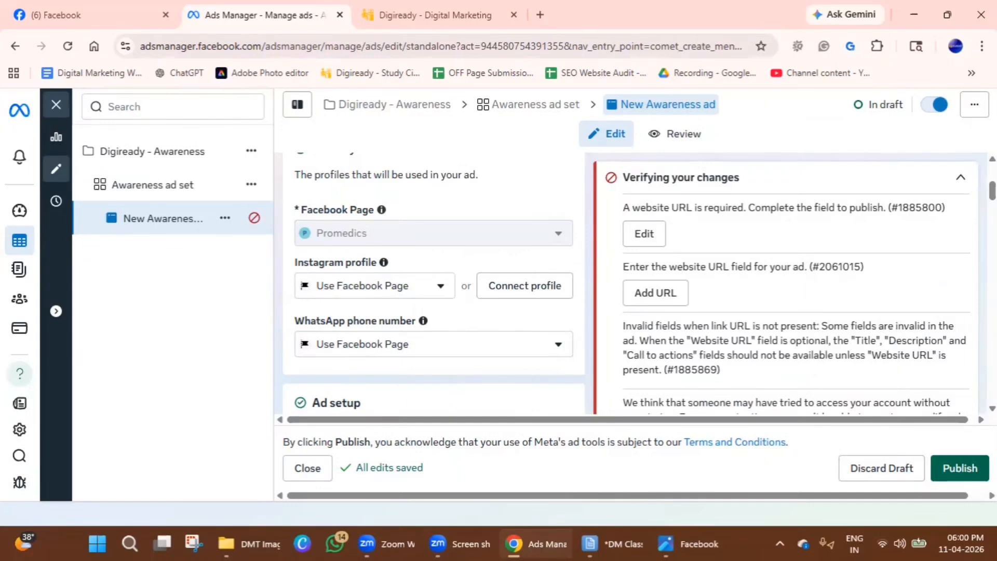
click(958, 468)
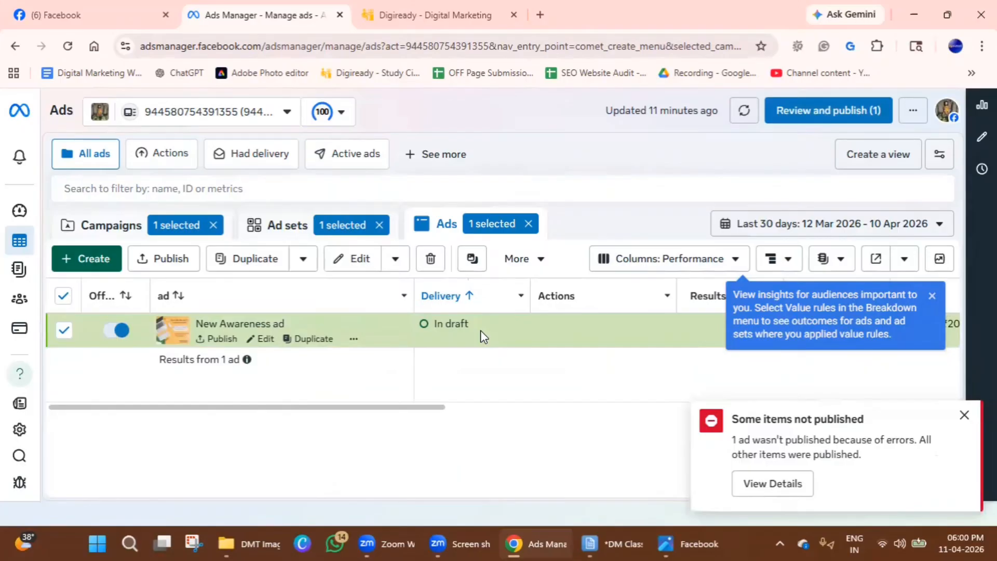
click(769, 483)
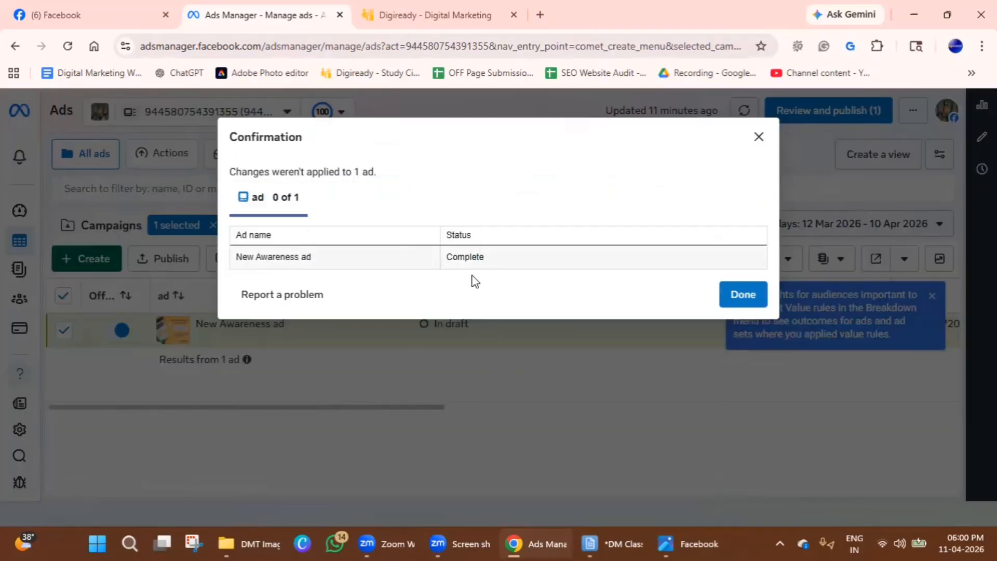
click(743, 295)
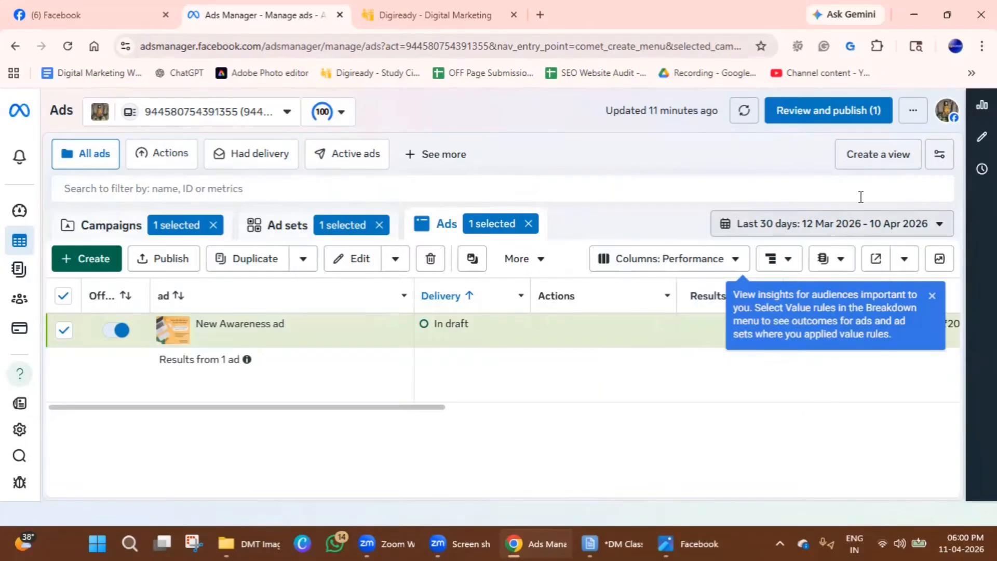
- Open the billing and payment settings, view the Add funds amounts and payment methods, and close without adding funds
click(31, 335)
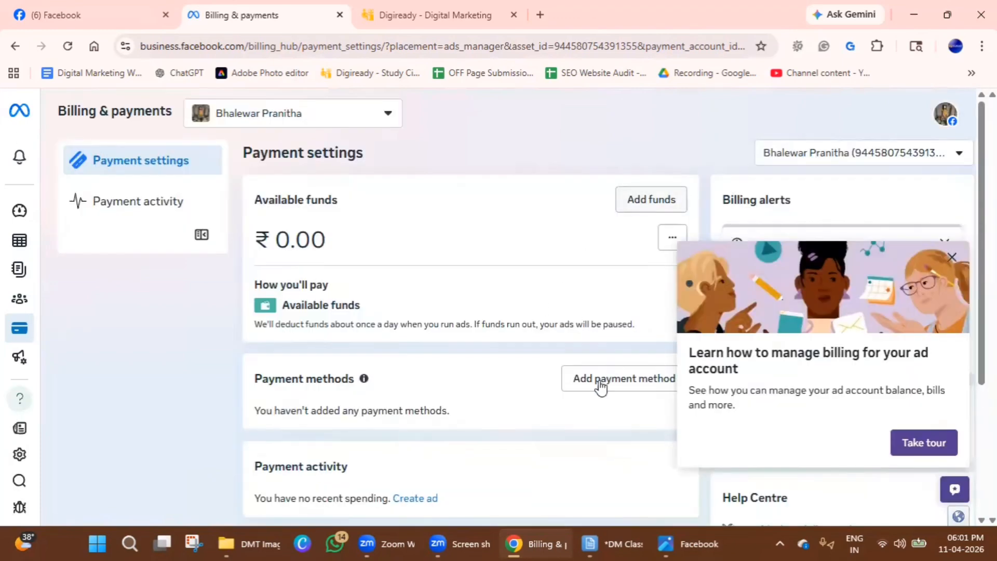
click(640, 207)
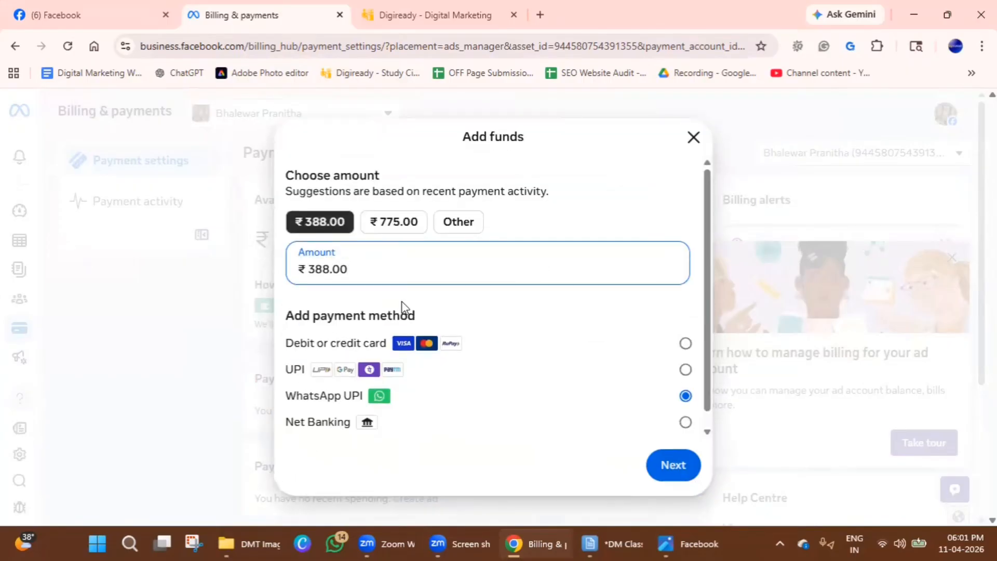
triple_click(327, 269)
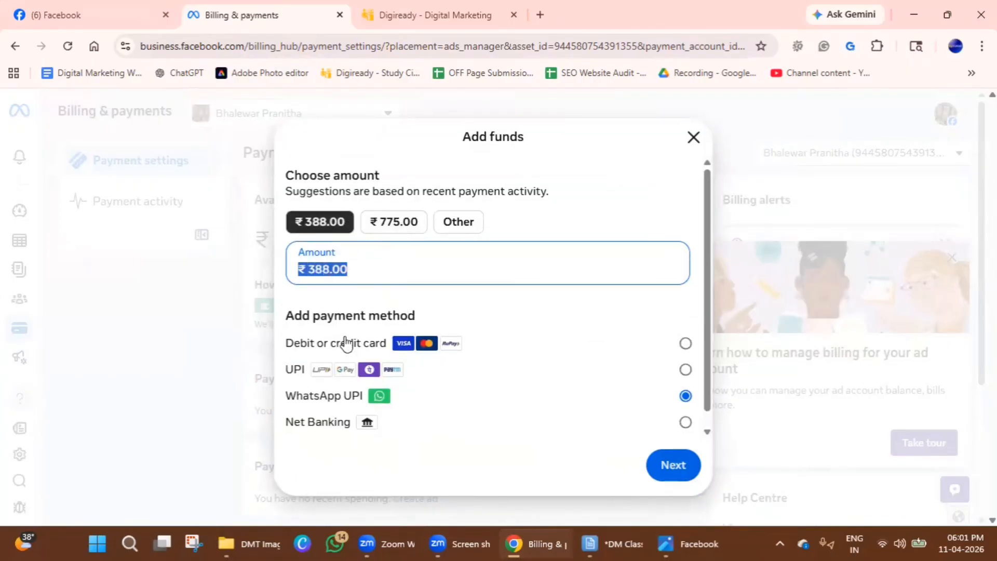
click(693, 141)
- Return to the campaigns list by way of the account overview and toggle the Digiready - Awareness campaign's on/off status
mouse_move(13, 333)
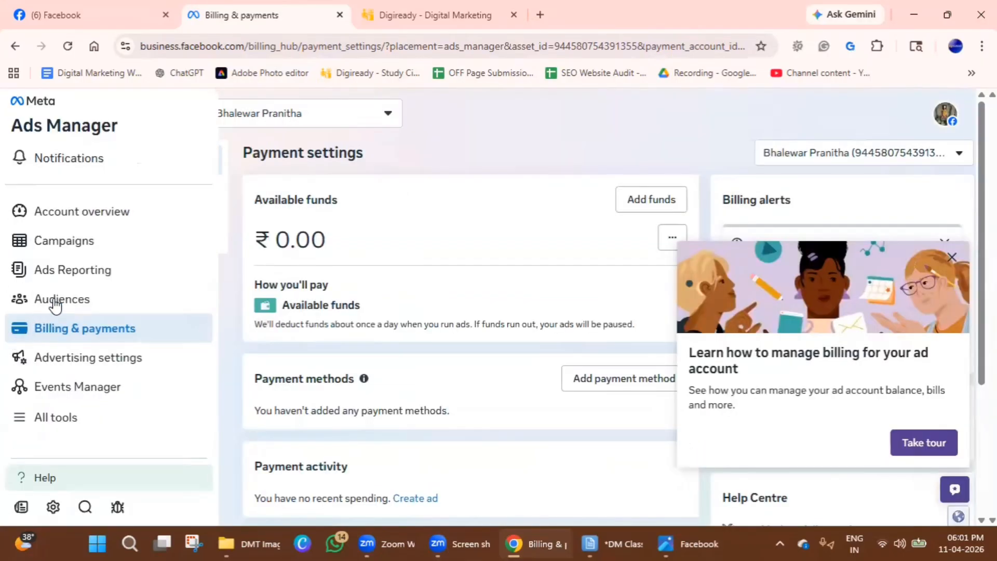
click(77, 218)
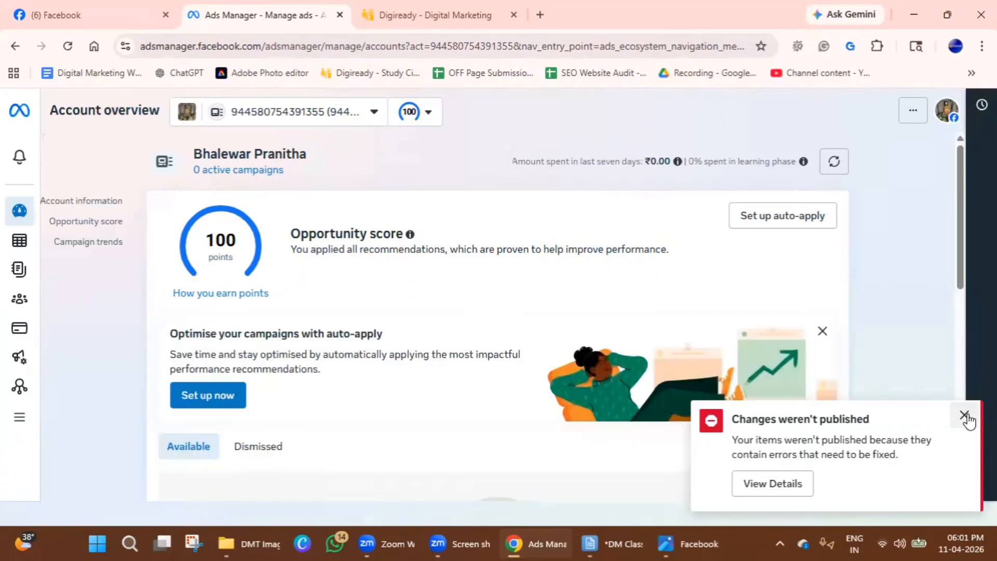
click(964, 416)
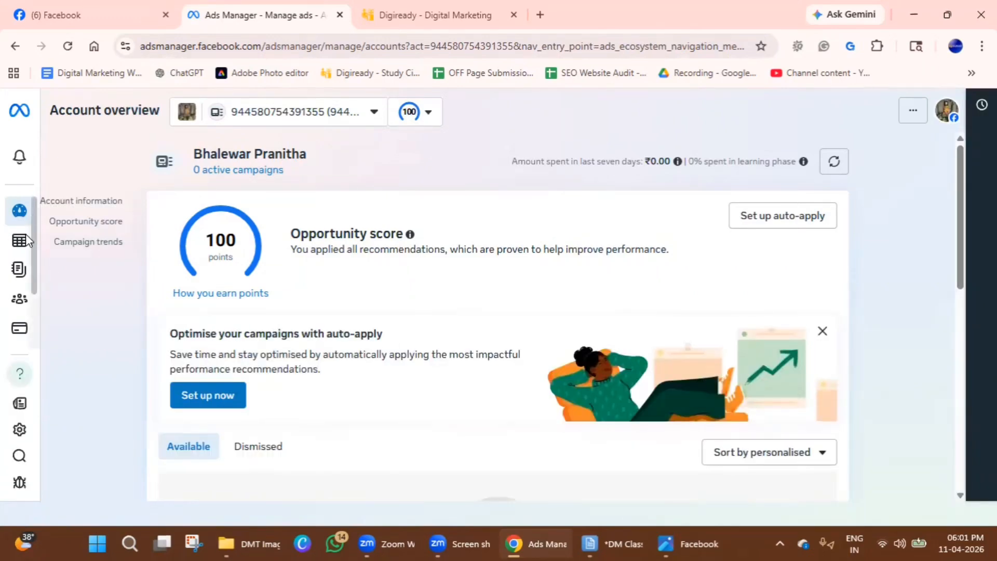
click(63, 249)
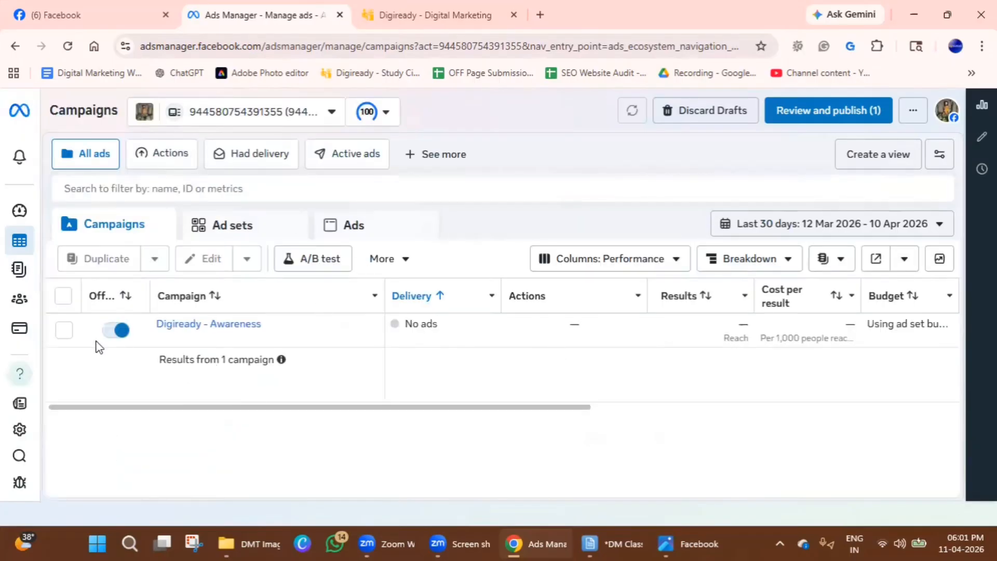
click(121, 332)
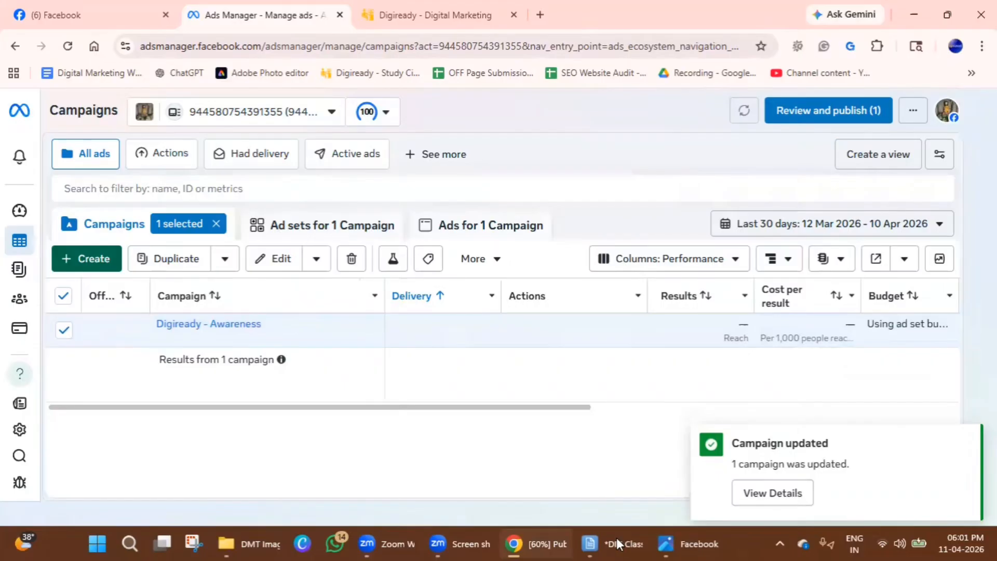
- Switch to the DM Classes.txt notes, add the line "Facebook Page transparency" below Ad, and minimize the notes
click(616, 538)
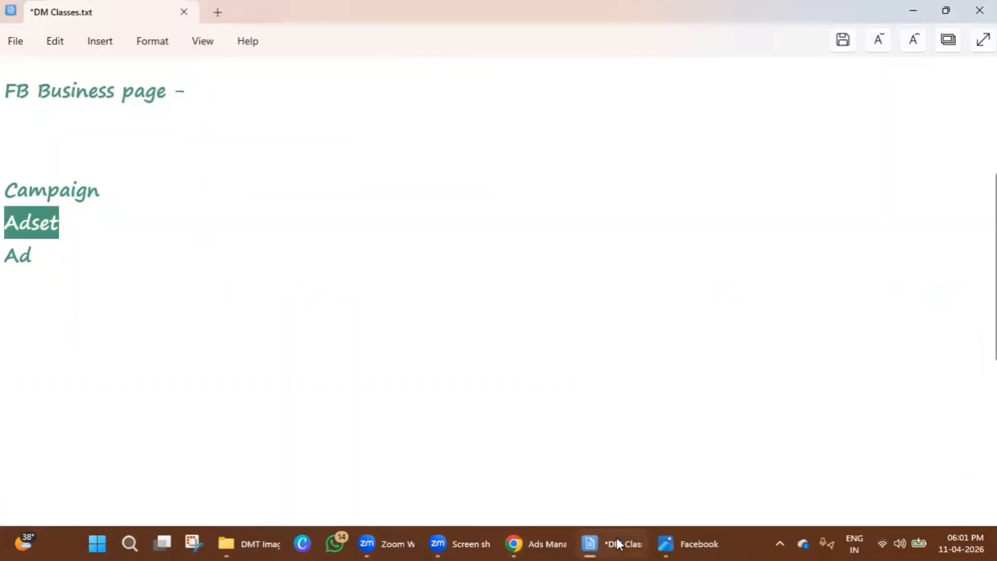
click(78, 302)
text(F)
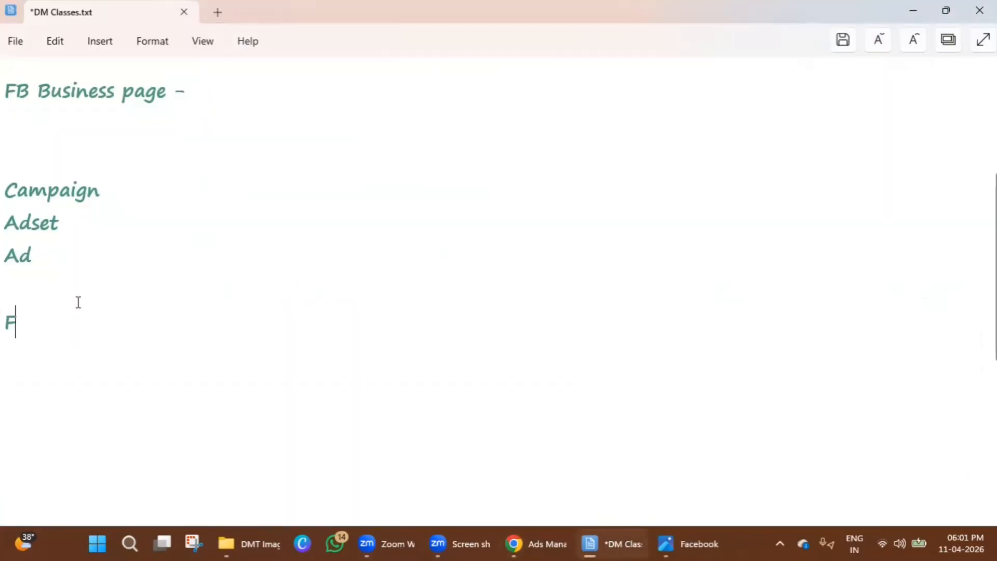
text(aceboo)
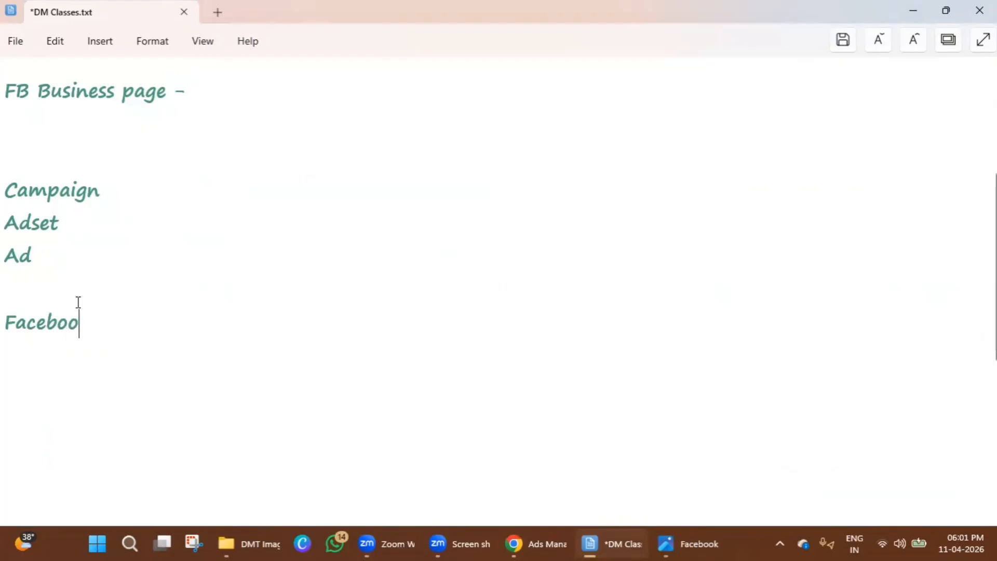
text(k Page tran)
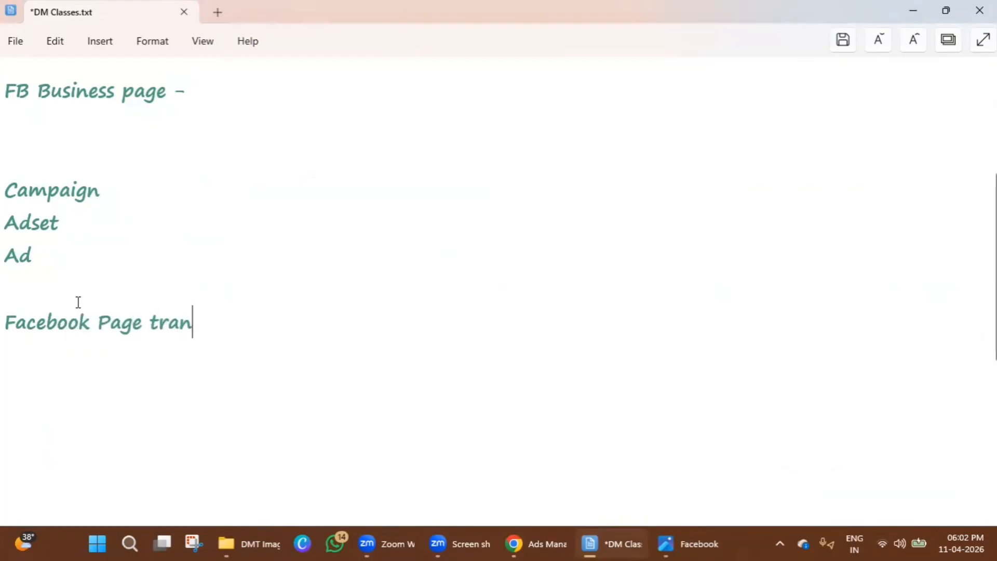
text(sparency)
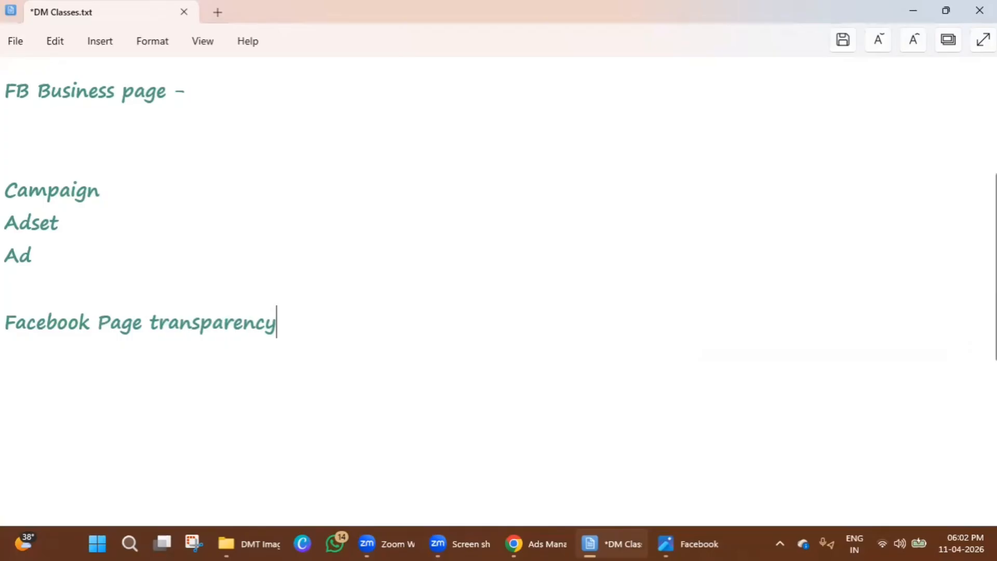
click(912, 11)
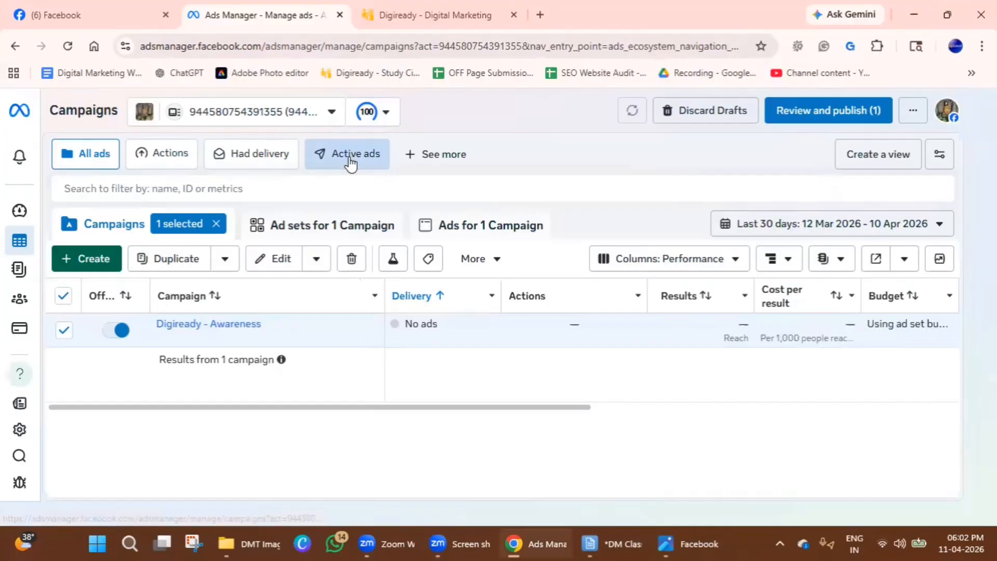
- Search Facebook for "digital nest" and open the Digital Nest page
click(100, 7)
click(170, 101)
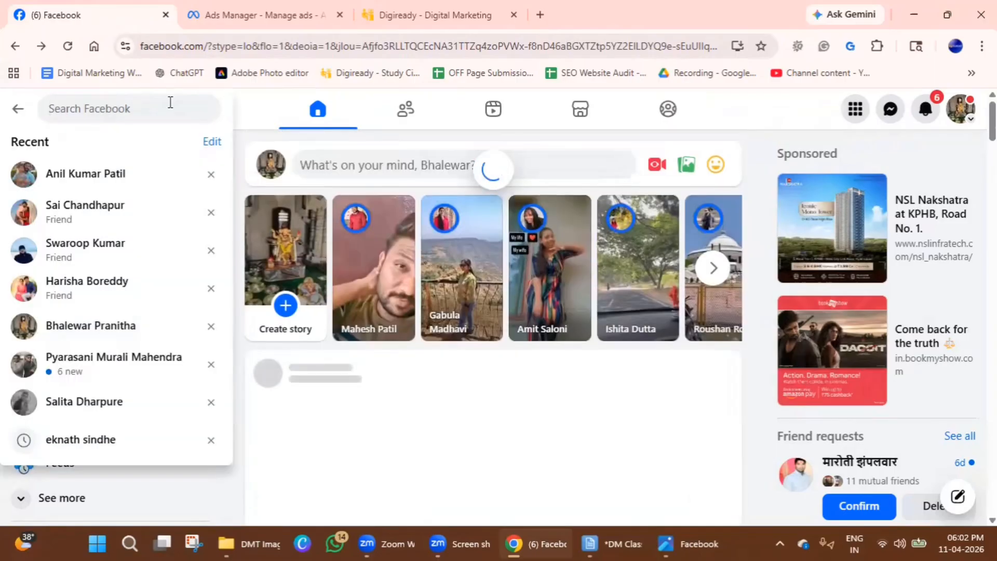
text(digital n)
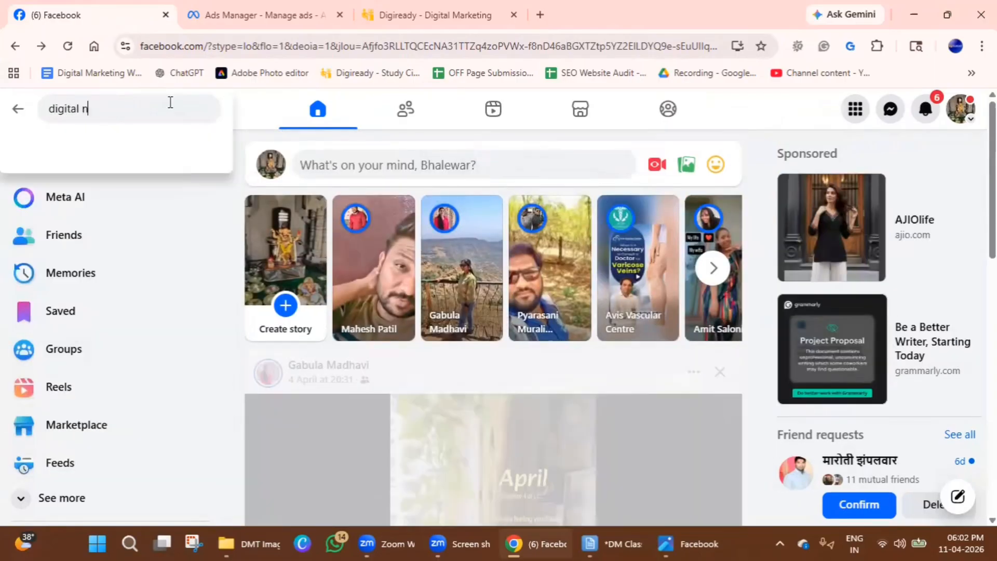
text(est)
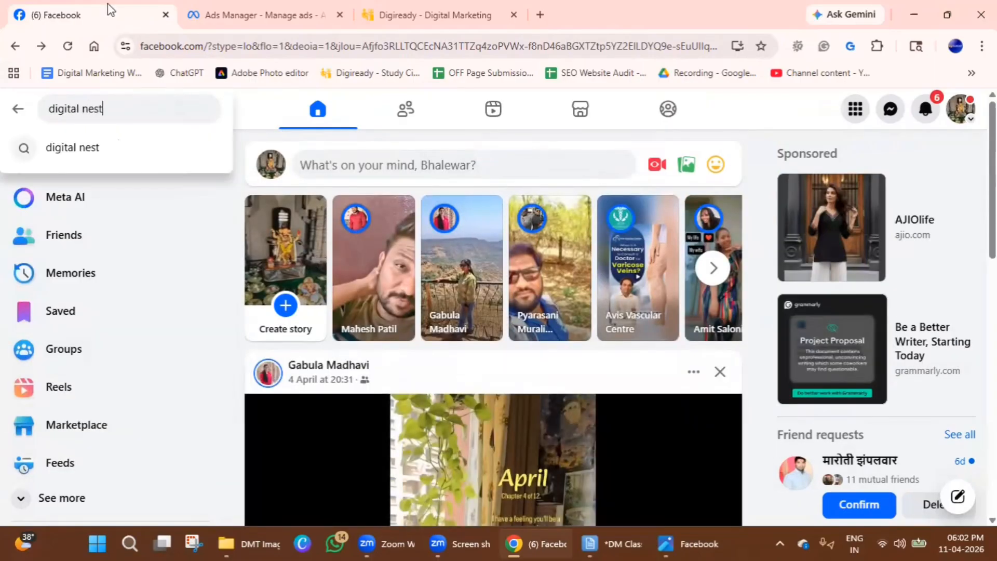
key(Return)
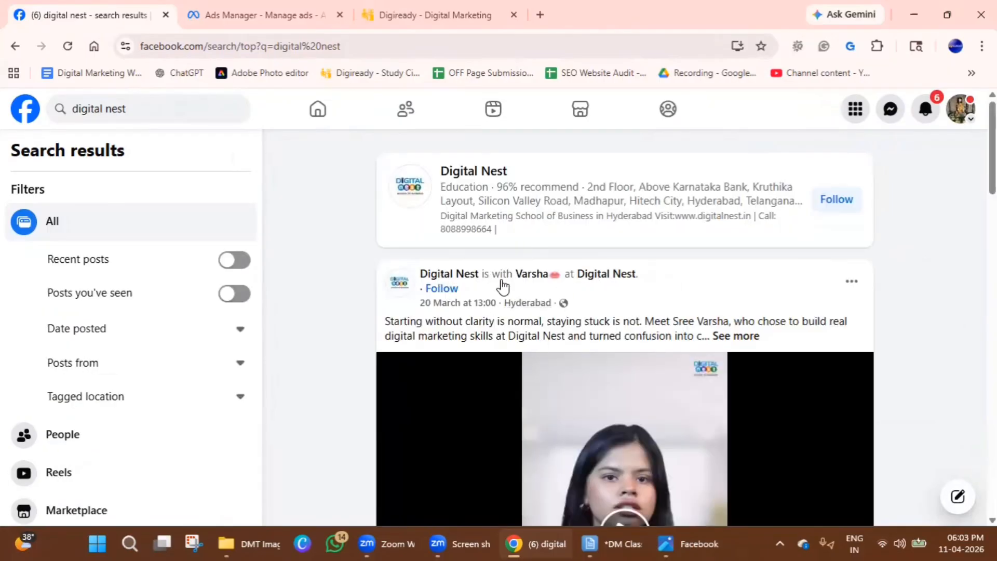
click(461, 277)
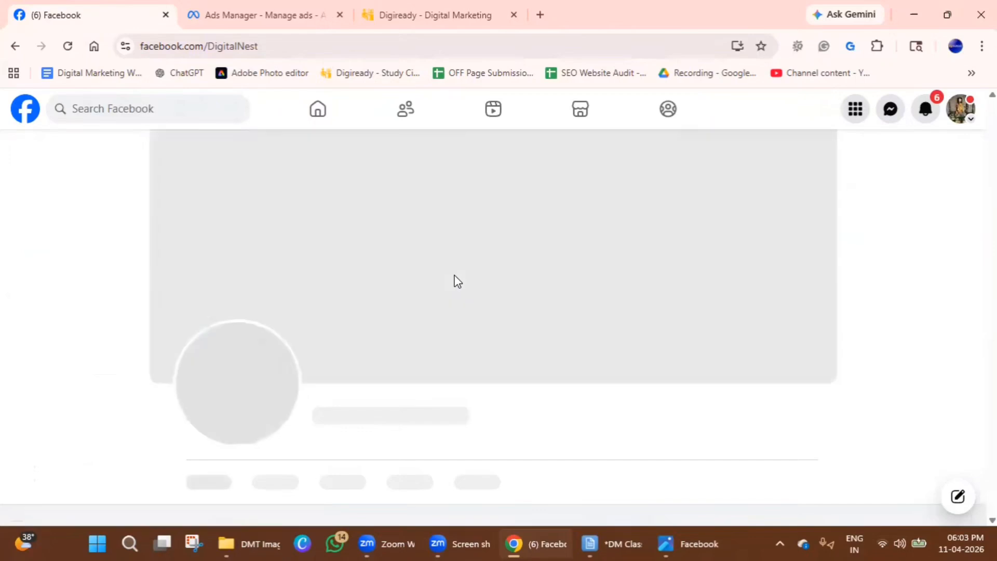
- View the Digital Nest page's header and its full-size profile picture, and return to the page
scroll(609, 265, down, 3)
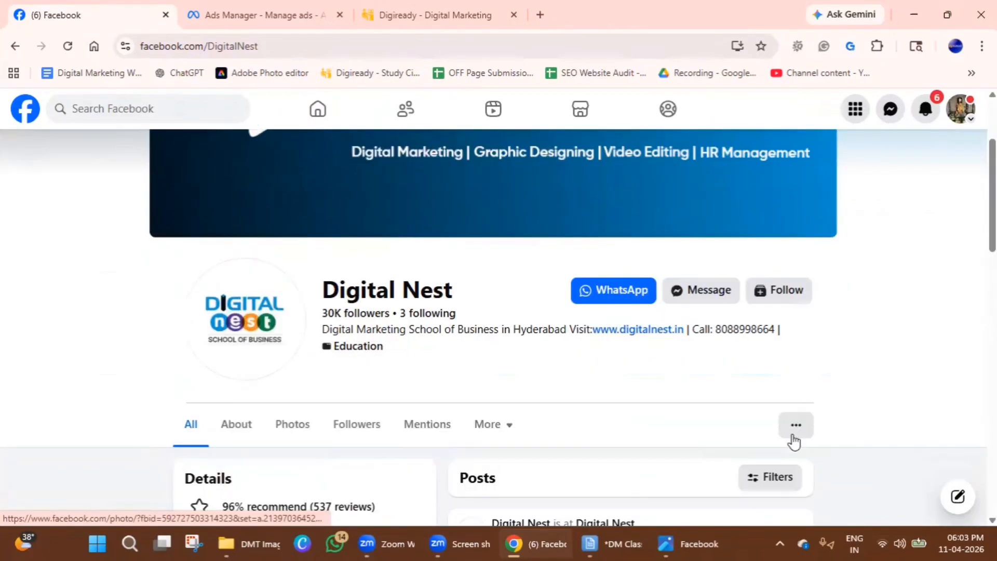
click(239, 322)
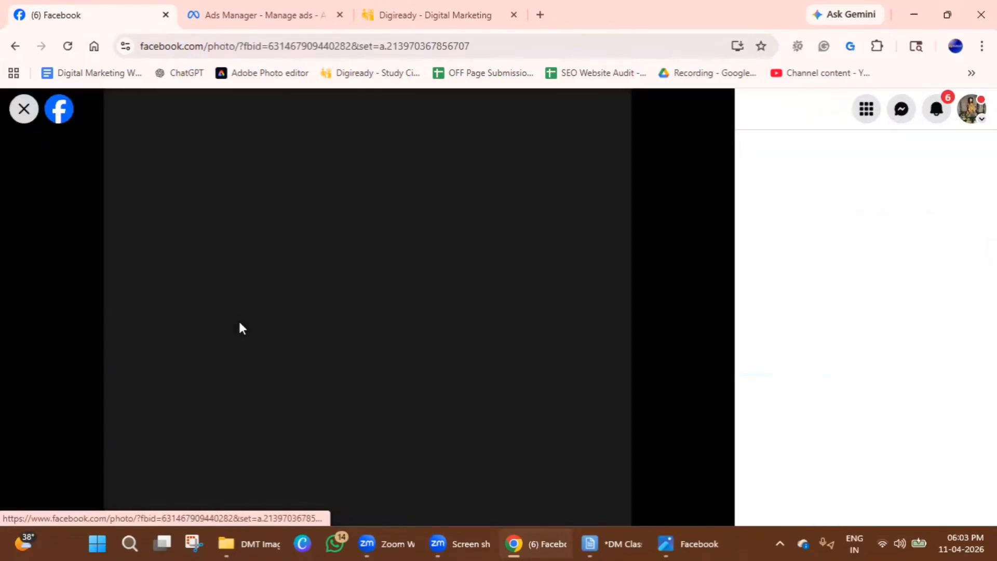
click(28, 112)
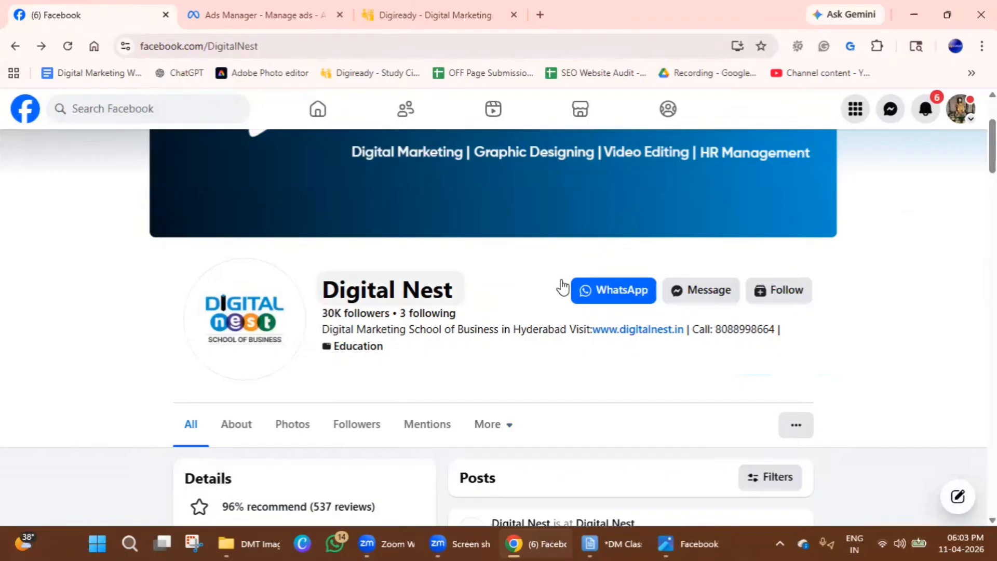
scroll(544, 315, down, 1)
scroll(452, 461, down, 3)
scroll(283, 403, up, 5)
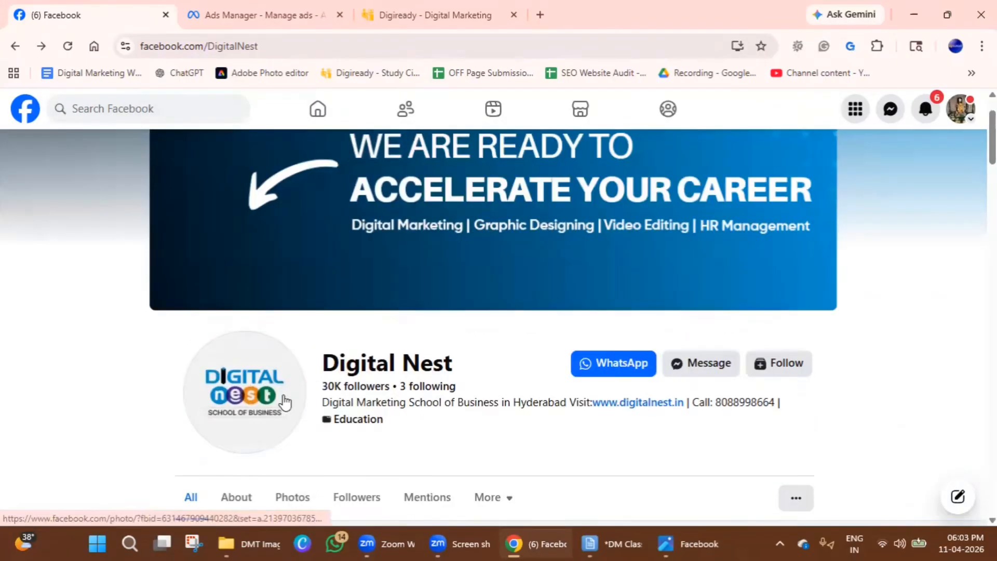
click(251, 386)
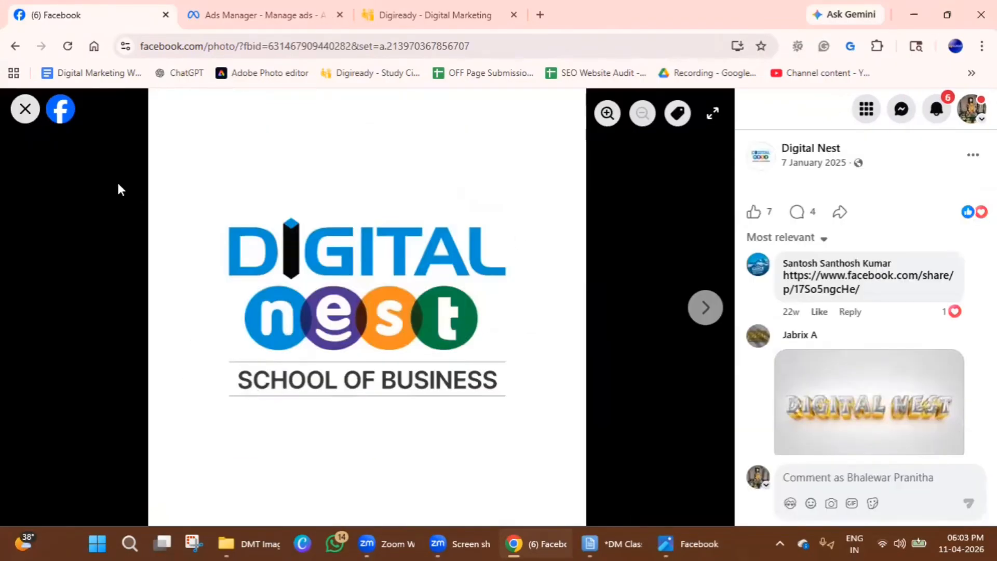
click(25, 109)
- Look through the Digital Nest page's details, photos and posts, and return to the page header
scroll(525, 330, down, 3)
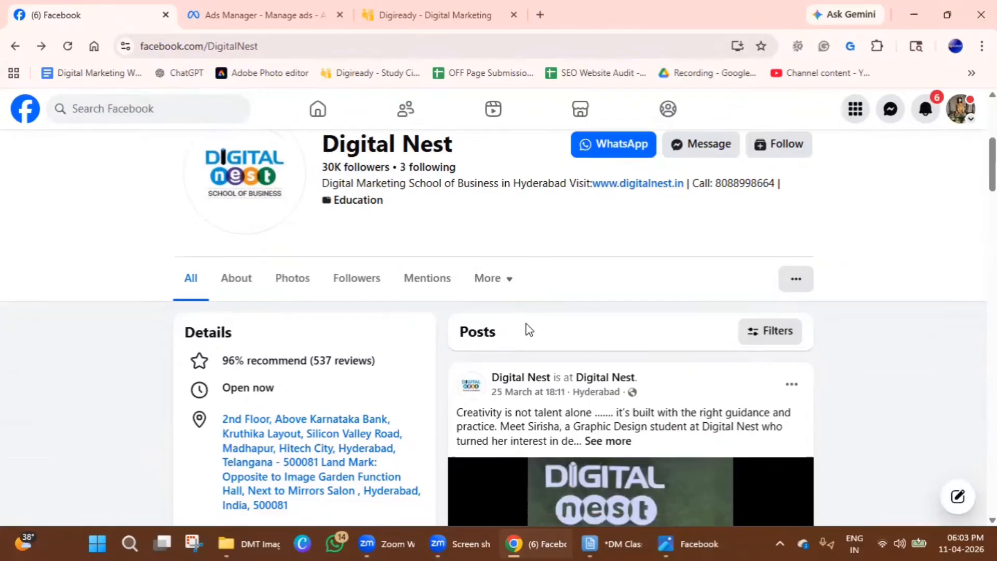
scroll(525, 329, down, 5)
scroll(327, 316, down, 1)
scroll(439, 322, down, 4)
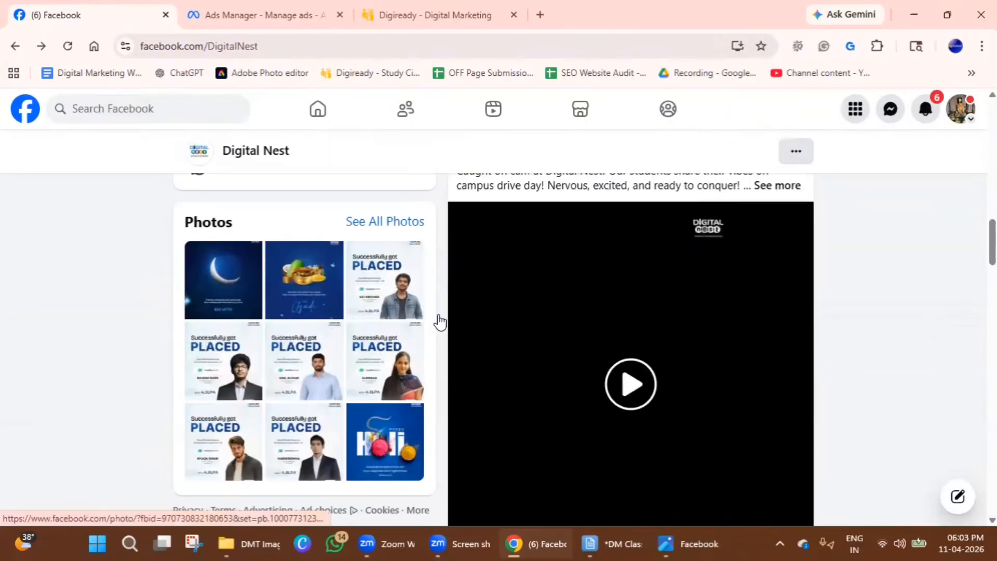
scroll(601, 334, up, 15)
scroll(600, 340, down, 4)
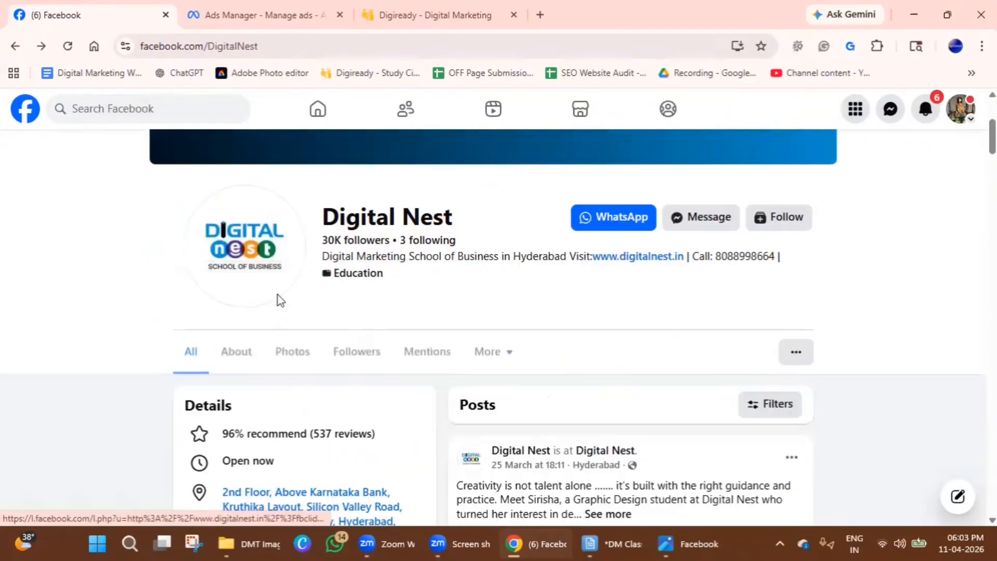
- Open the Digital Nest page's transparency details and review its page information, history, managers' location and ad status
click(353, 220)
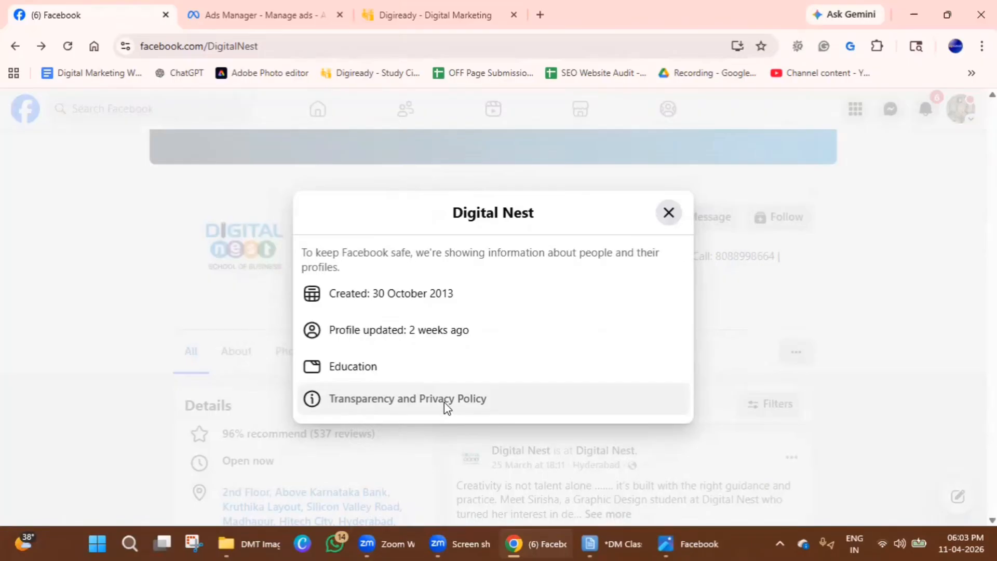
click(344, 404)
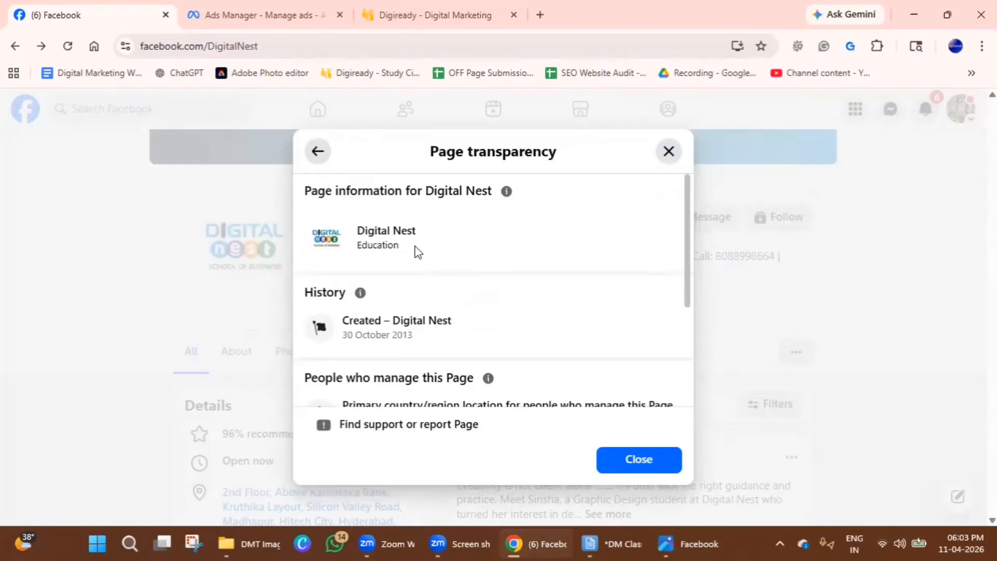
drag(424, 236, 341, 235)
scroll(445, 269, down, 2)
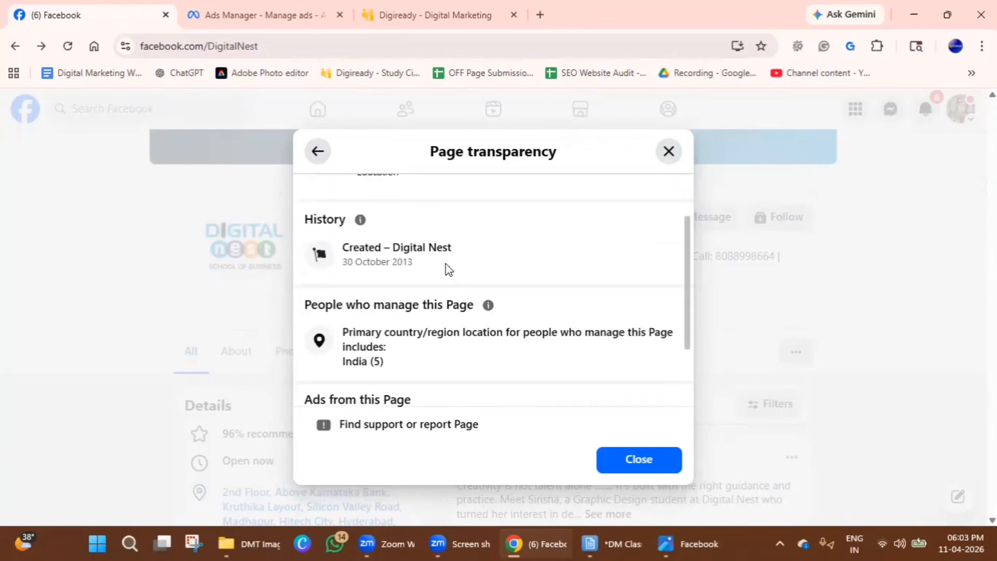
drag(445, 270, 338, 276)
scroll(443, 281, down, 2)
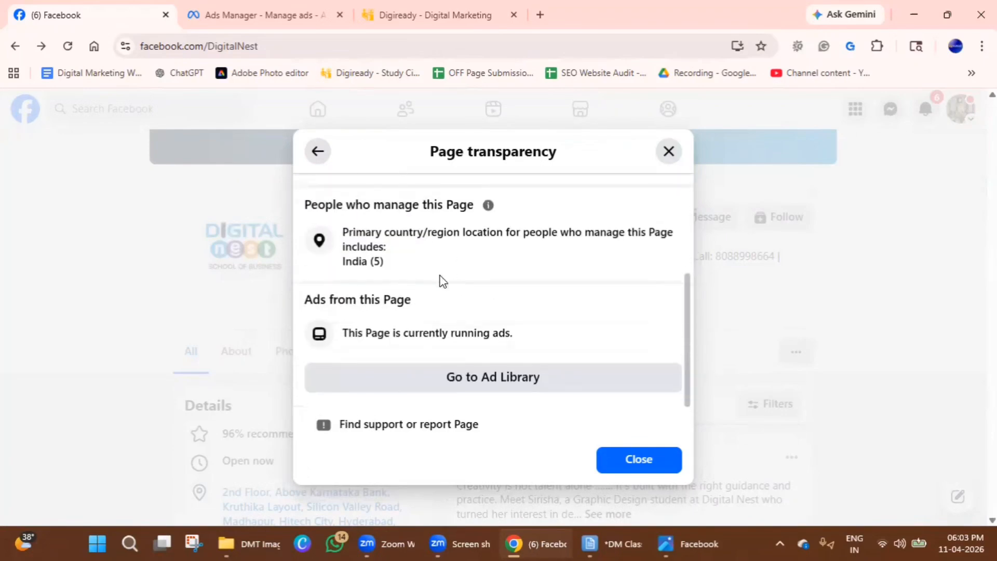
scroll(445, 285, up, 3)
click(531, 277)
scroll(554, 238, up, 1)
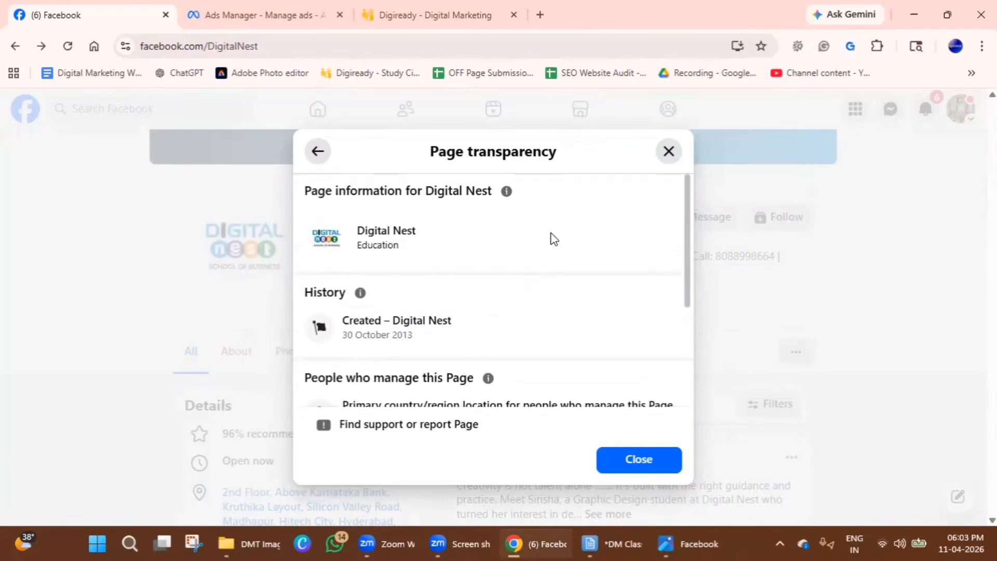
scroll(554, 239, down, 3)
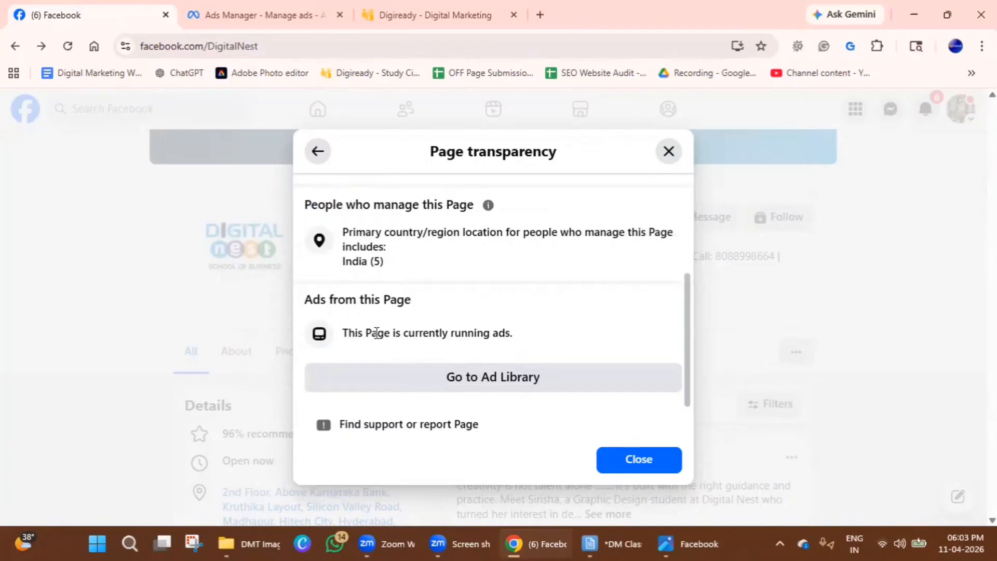
drag(377, 333, 525, 341)
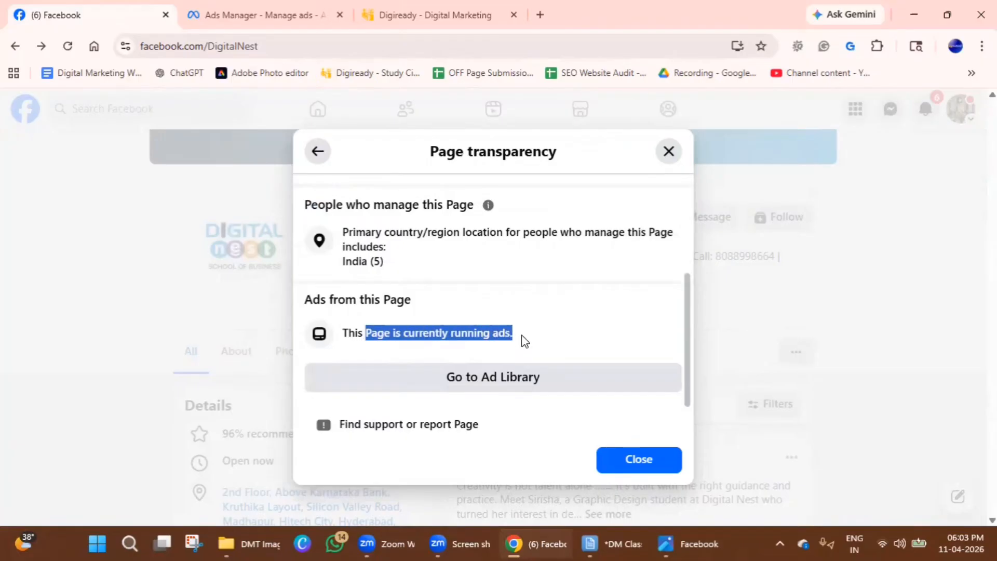
- Open the Digital Nest page's ads in the Ad Library and browse the first rows of active ads
click(497, 386)
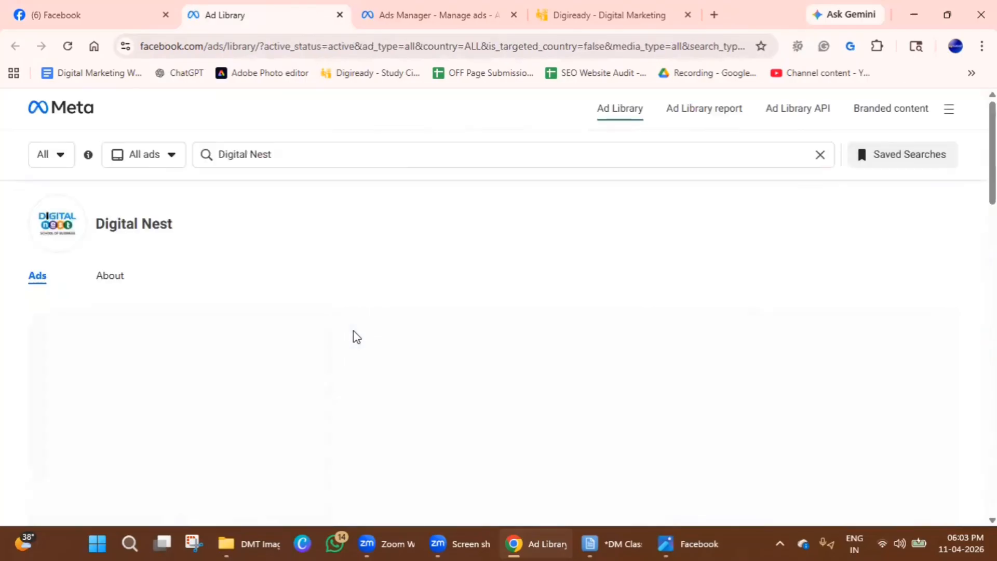
scroll(323, 327, down, 4)
scroll(49, 270, up, 3)
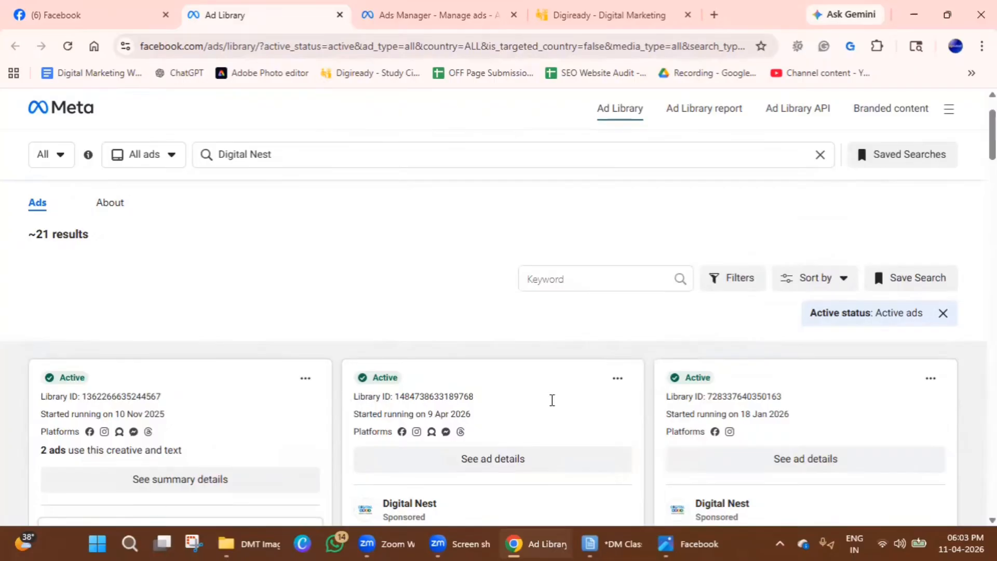
scroll(409, 412, down, 4)
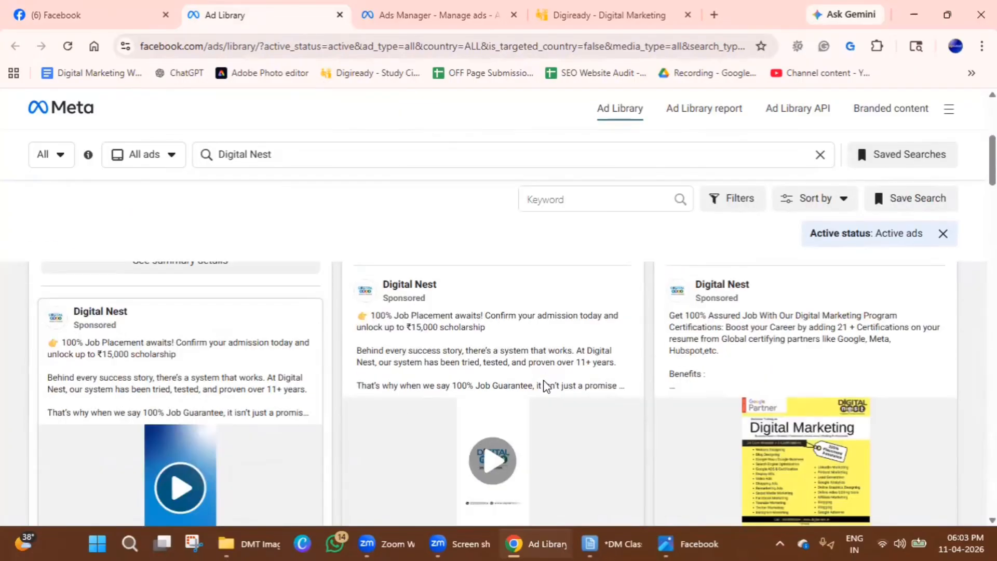
scroll(545, 387, down, 3)
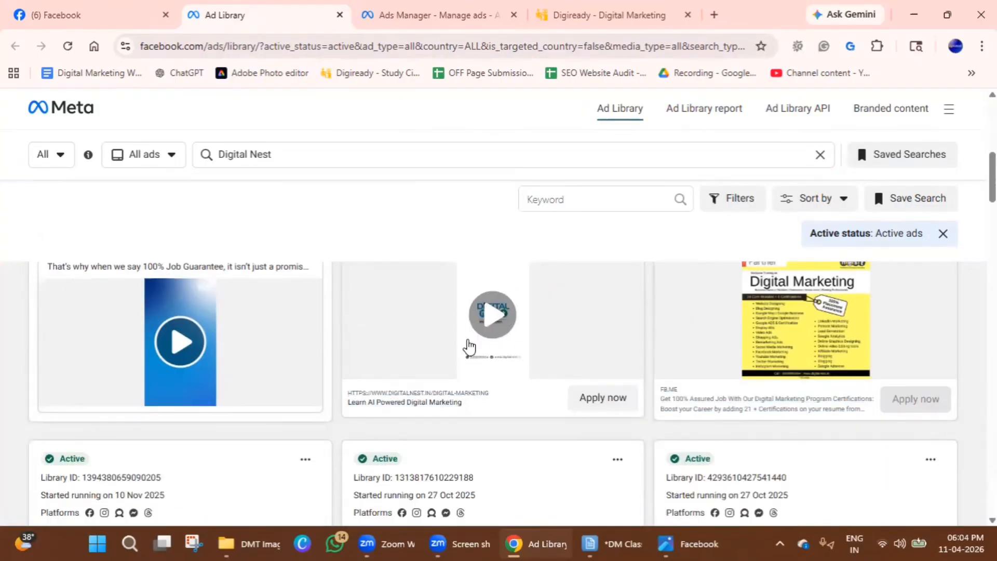
scroll(459, 360, down, 10)
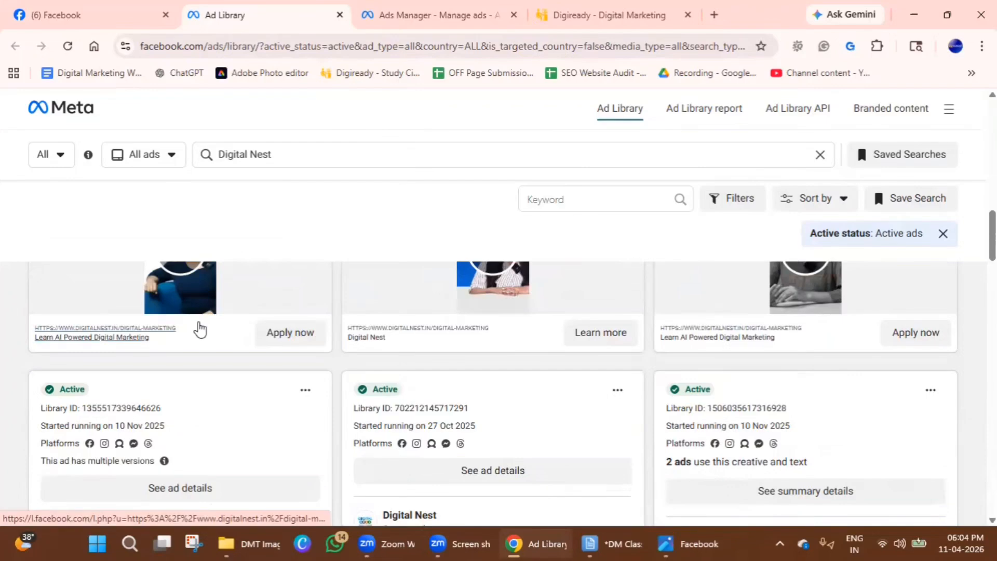
scroll(241, 358, down, 10)
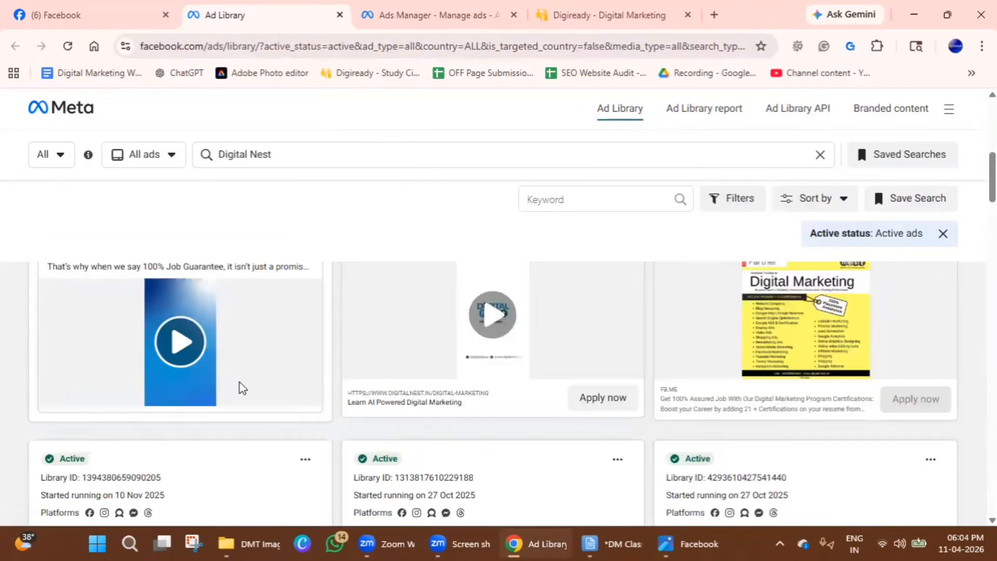
scroll(217, 396, up, 5)
scroll(216, 403, down, 6)
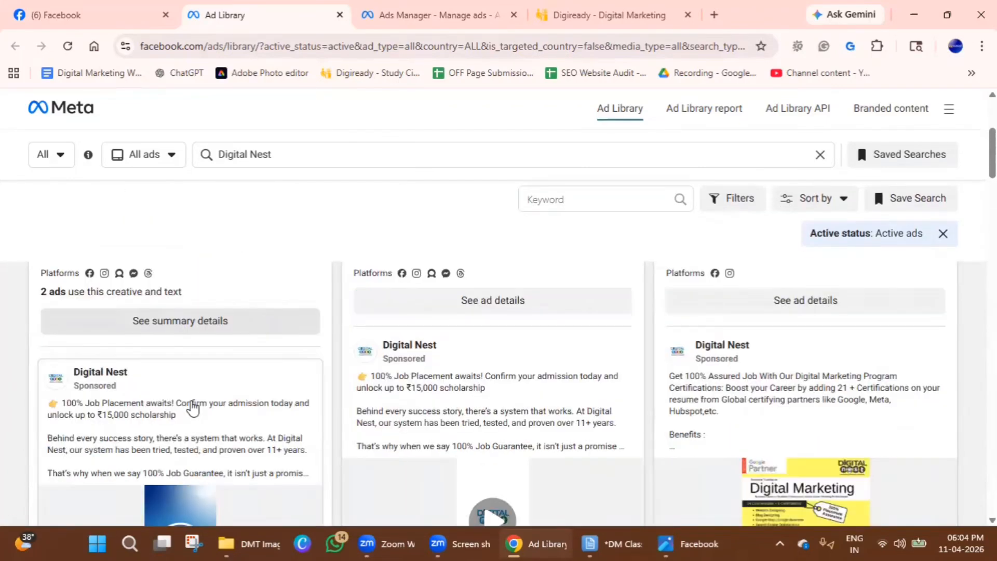
- Expand the first ad's full text, preview its video with the sound muted, and pause it
drag(109, 342, 212, 410)
scroll(199, 341, down, 13)
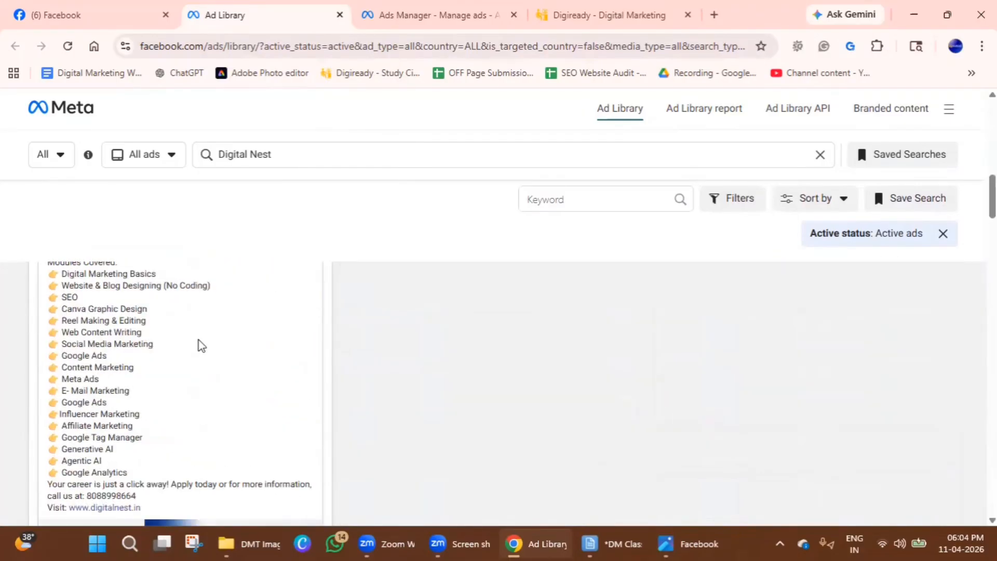
click(185, 369)
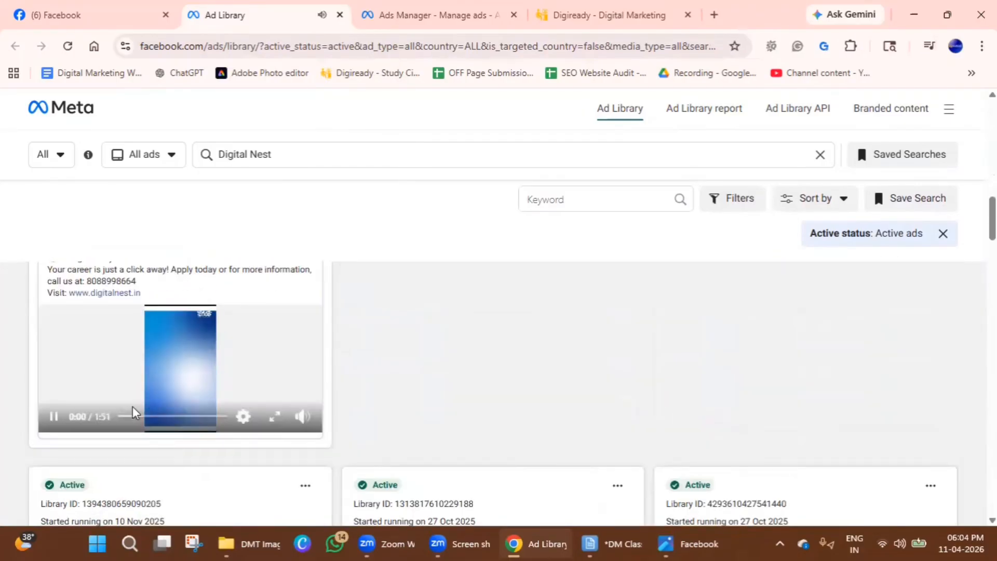
click(302, 417)
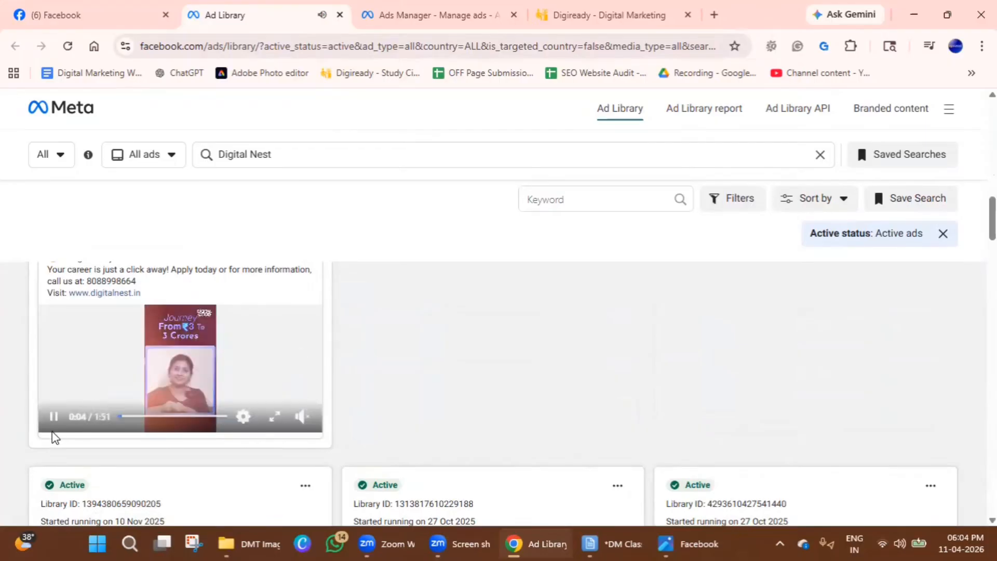
click(53, 419)
scroll(213, 415, up, 5)
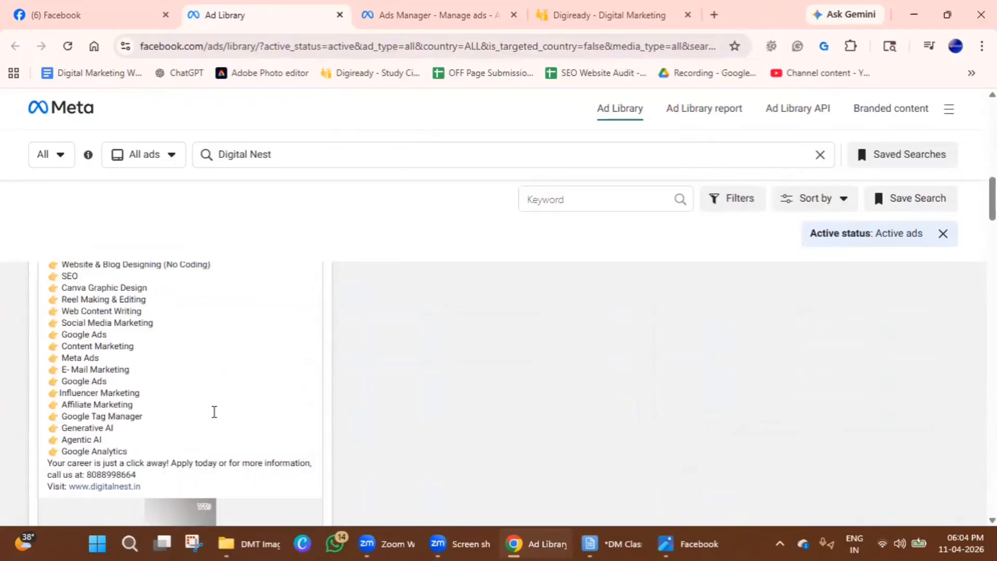
scroll(214, 413, up, 5)
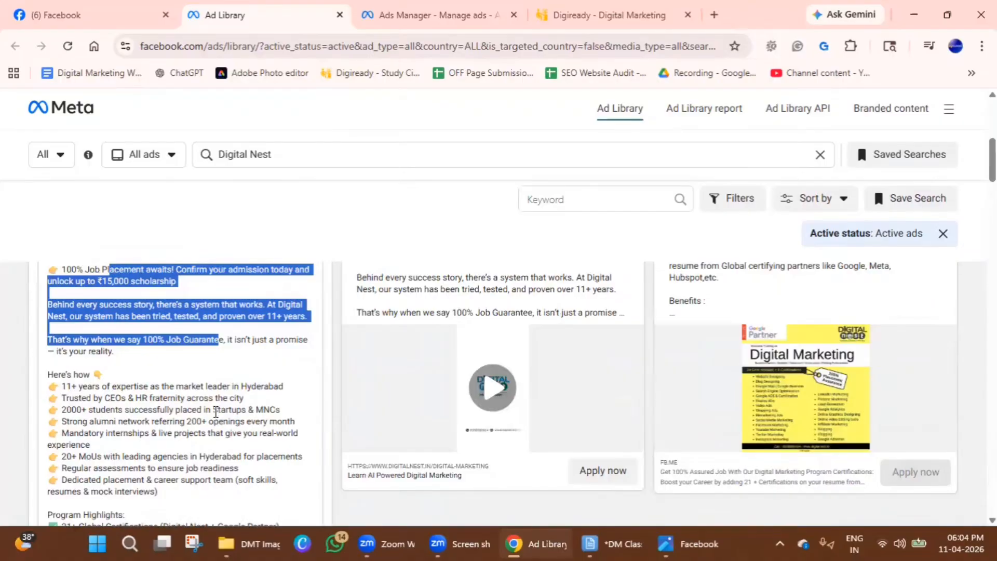
- Expand the full text of the second ad, read through it, and return to the start of the results
scroll(218, 410, up, 1)
click(475, 327)
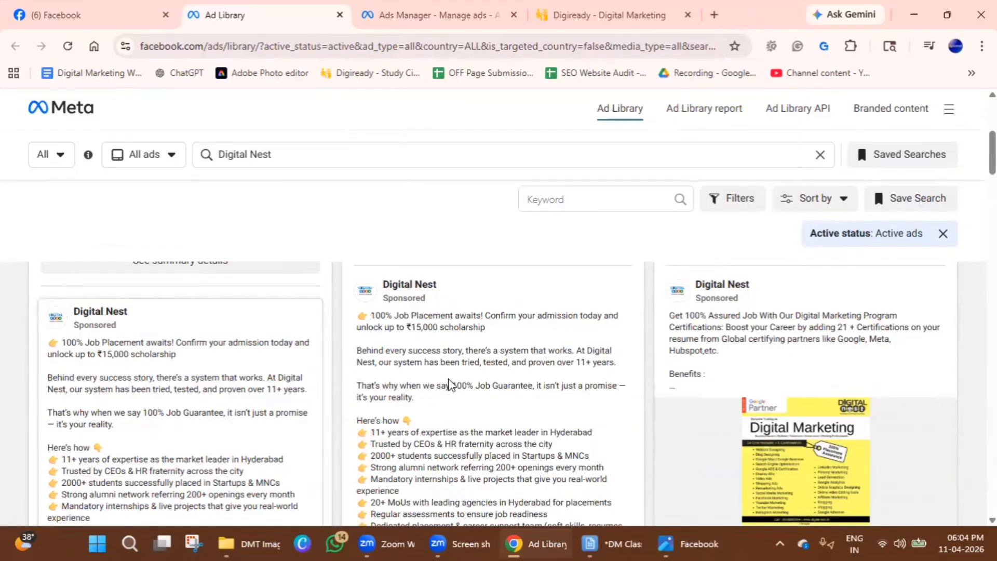
scroll(452, 373, down, 4)
scroll(453, 345, down, 4)
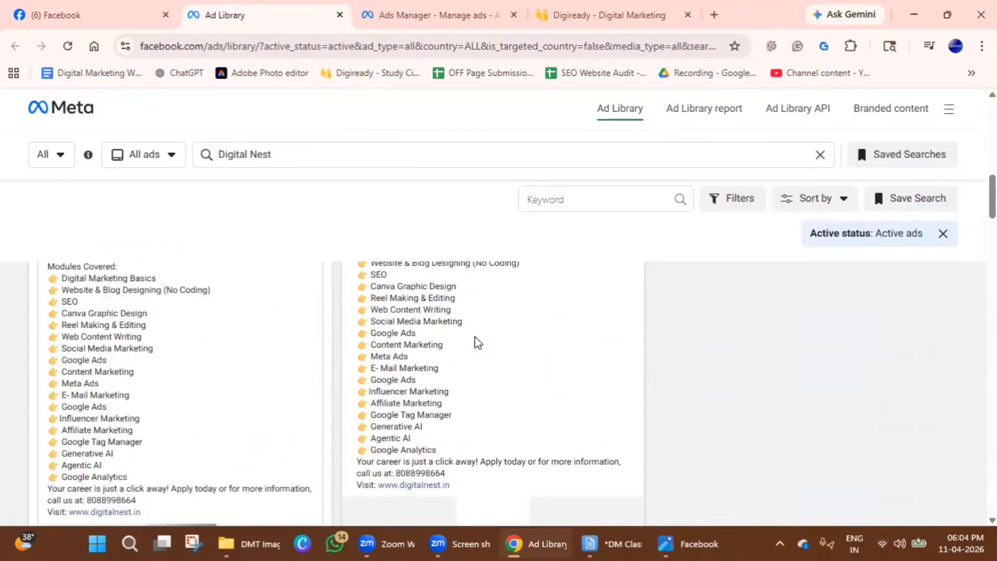
scroll(478, 342, down, 3)
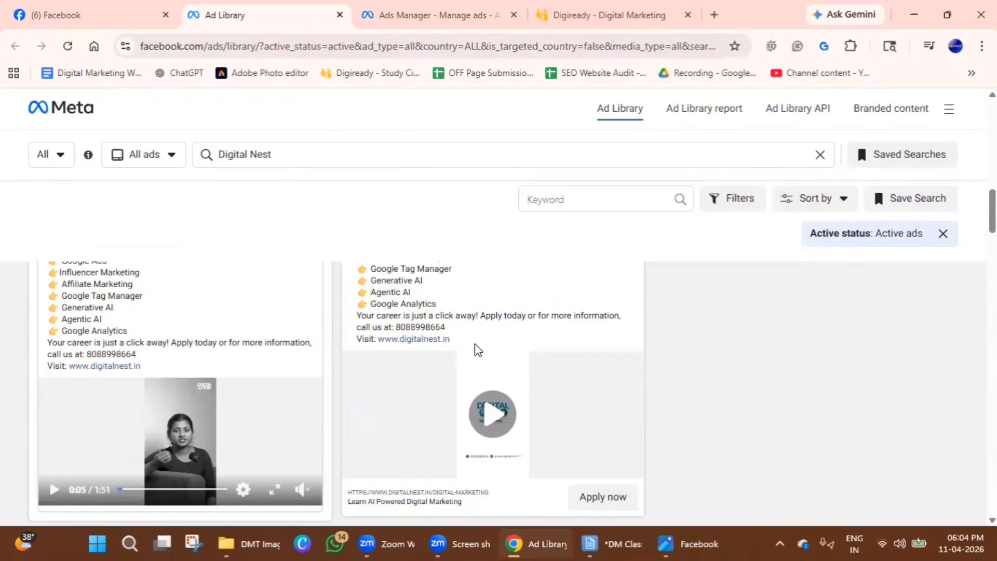
scroll(478, 345, down, 6)
scroll(480, 342, up, 10)
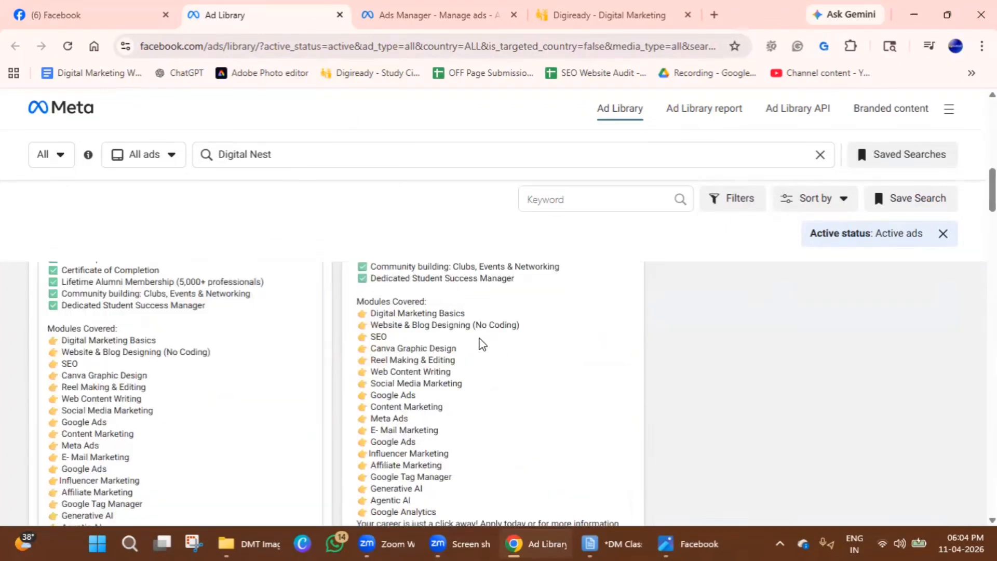
scroll(481, 344, up, 10)
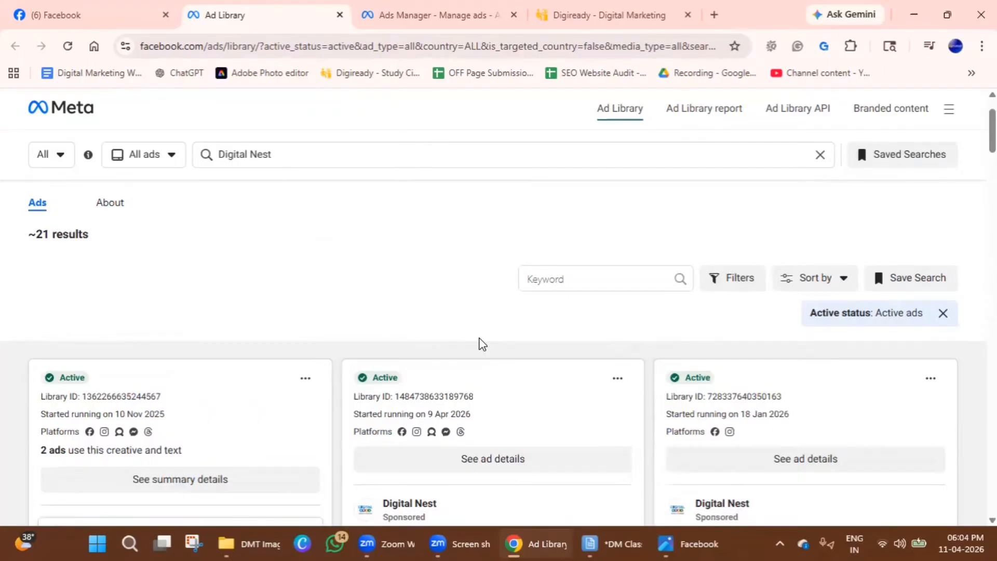
- Check the platforms listed for the second ad and browse the ads in the following rows
double_click(363, 435)
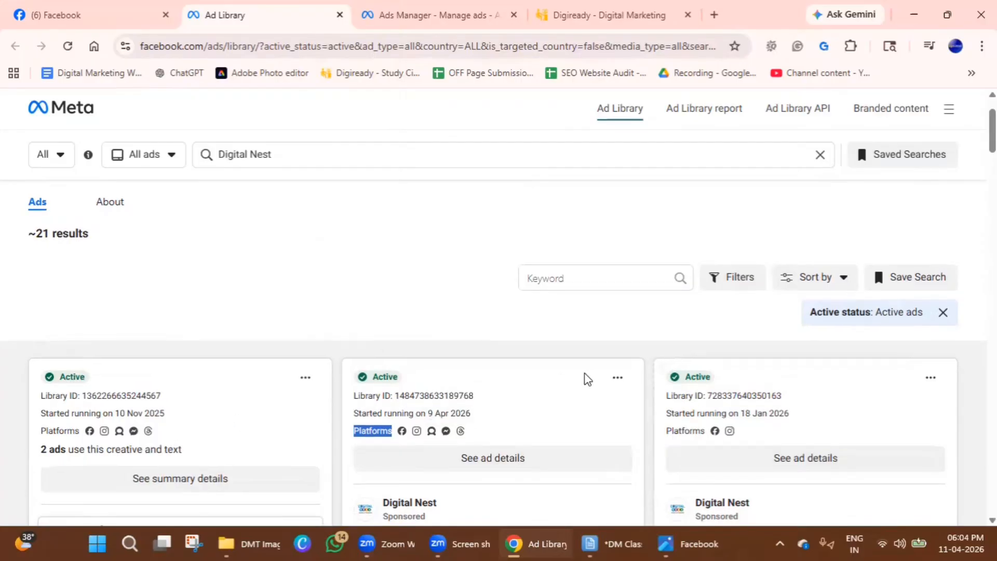
scroll(585, 373, down, 15)
scroll(585, 372, down, 6)
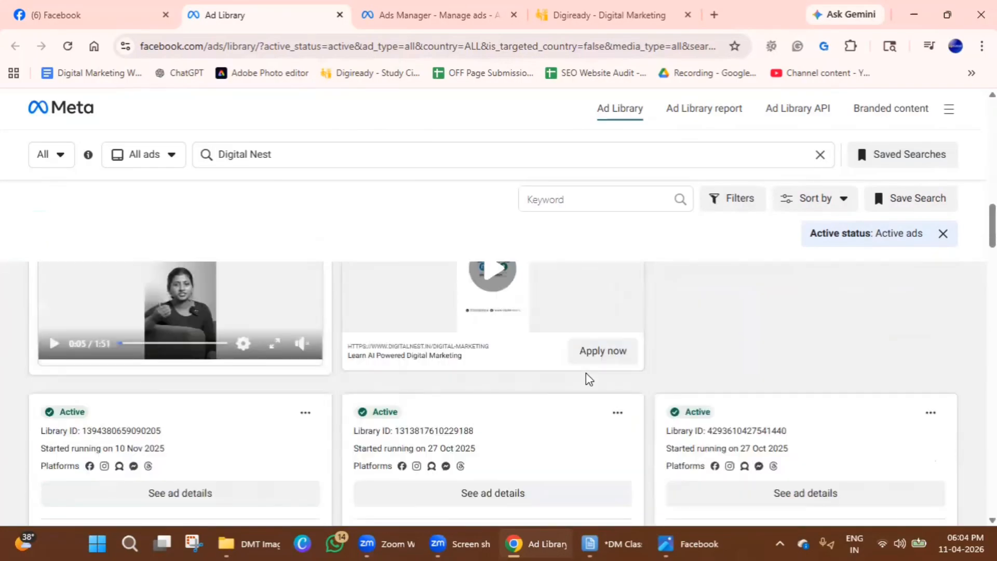
scroll(615, 365, down, 2)
scroll(615, 364, down, 5)
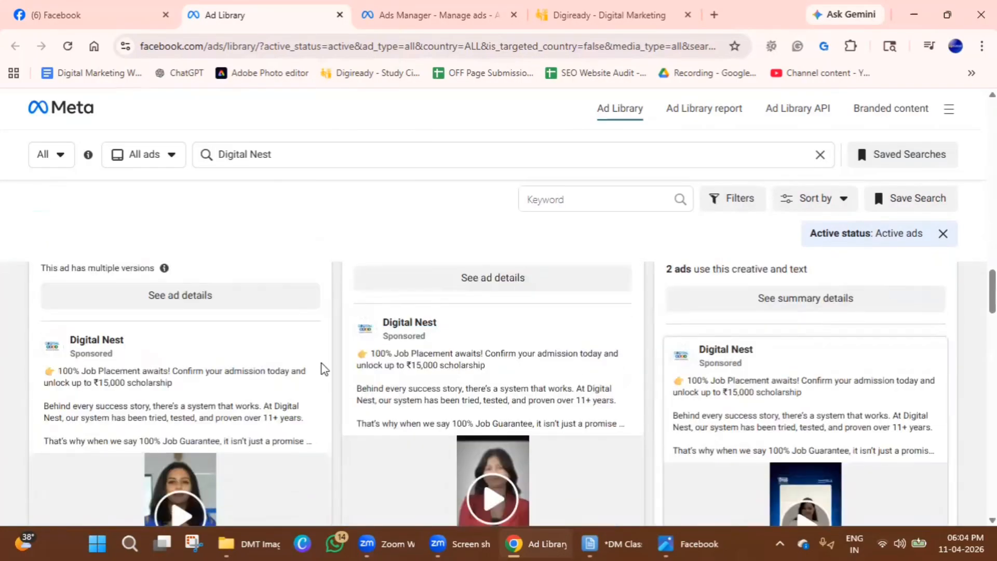
- Expand the middle ad's full text in the third row of results and continue to the ads started on 28 Oct 2025
click(606, 422)
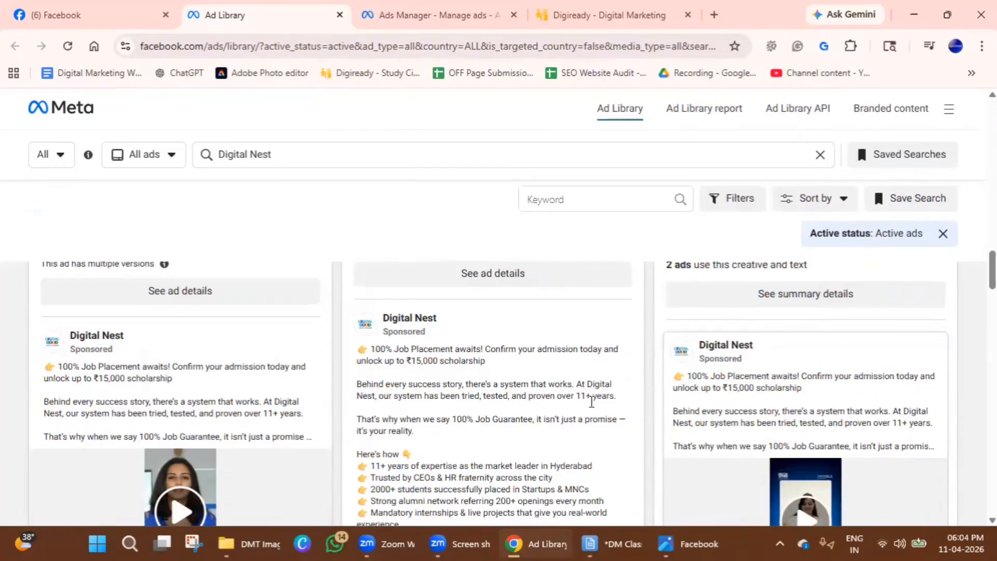
scroll(592, 403, down, 10)
scroll(594, 404, down, 5)
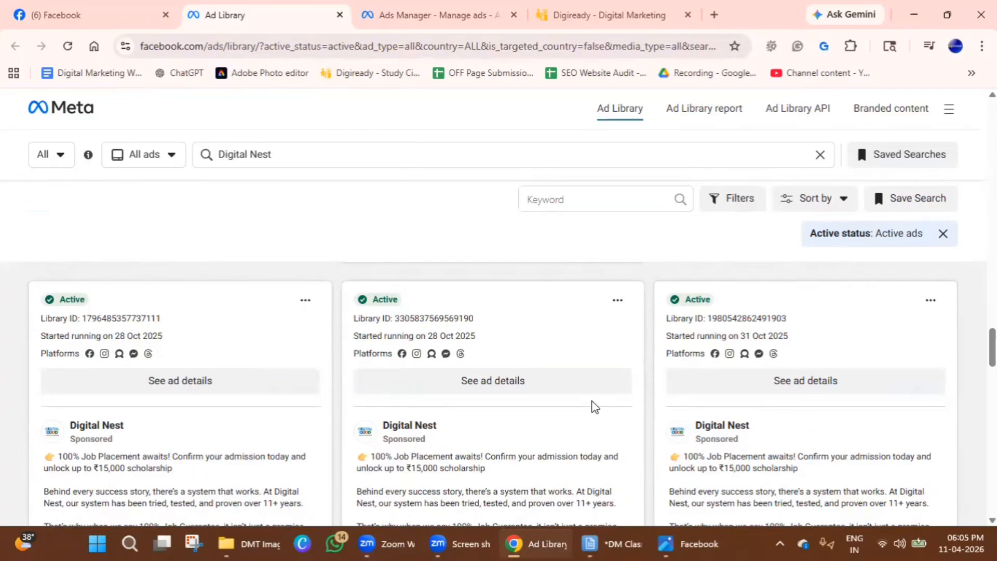
scroll(593, 400, down, 3)
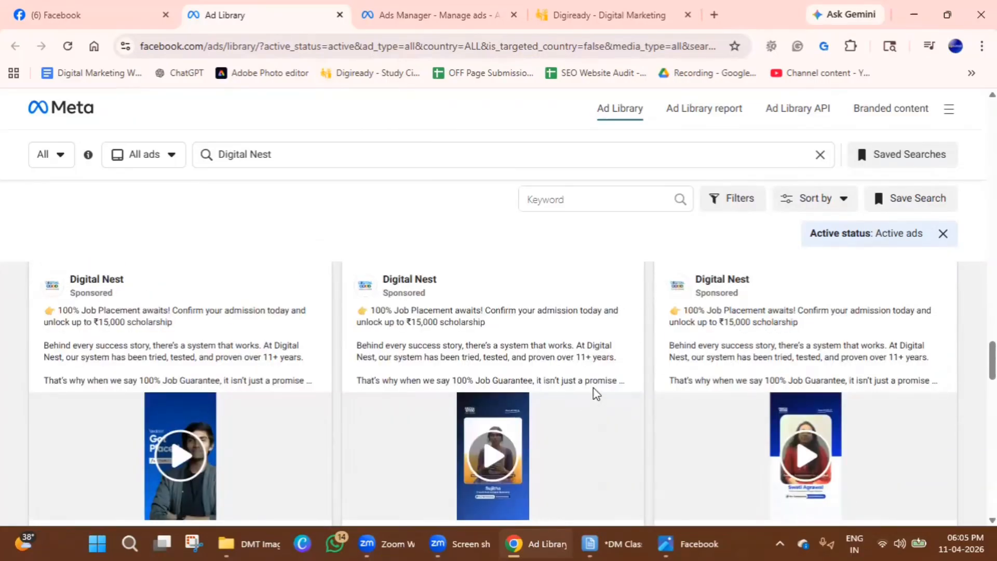
- Expand the texts of the two ads started on 28 Oct 2025 and look through the remaining active ads
drag(456, 380, 527, 381)
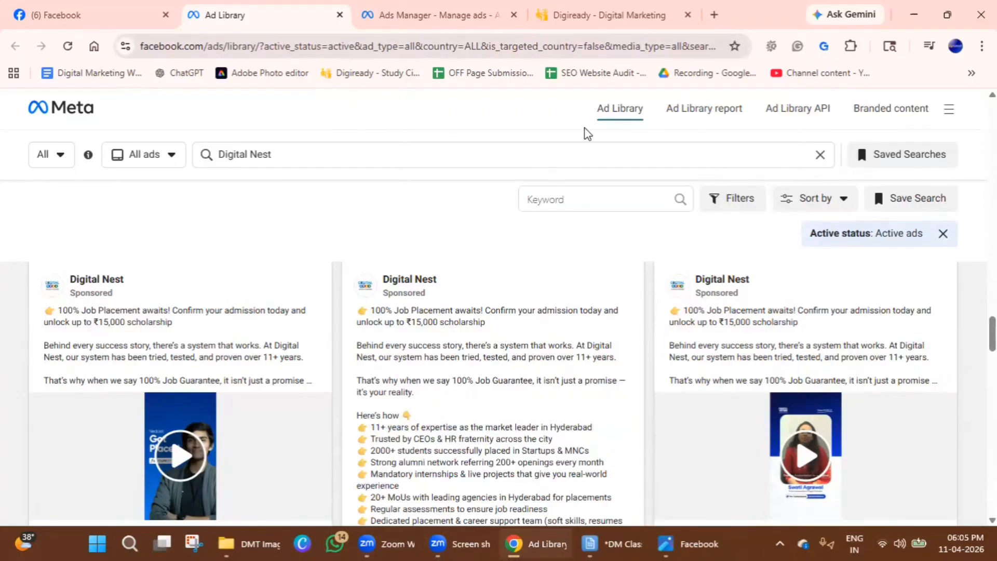
click(247, 378)
scroll(252, 340, down, 2)
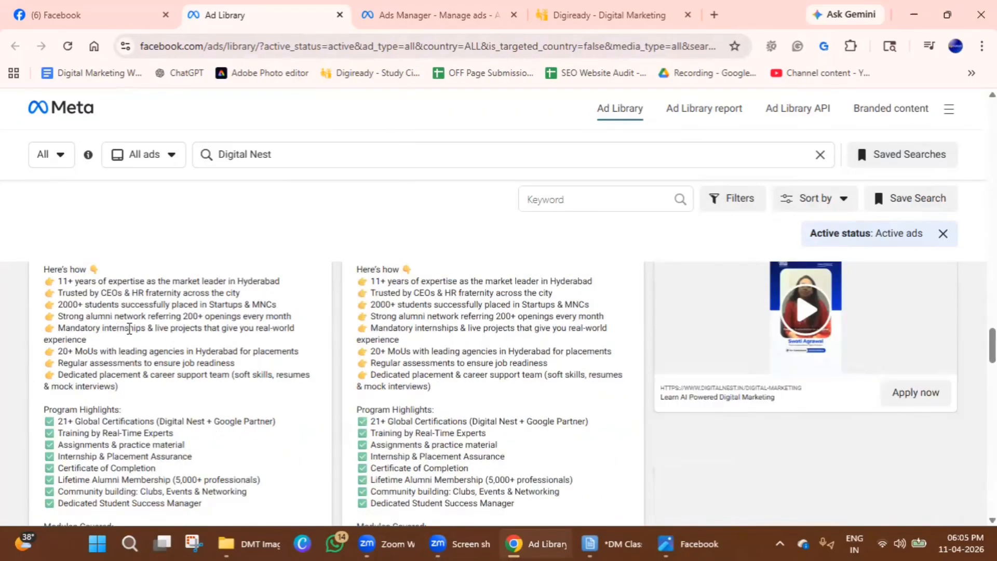
scroll(195, 417, down, 1)
scroll(271, 374, down, 4)
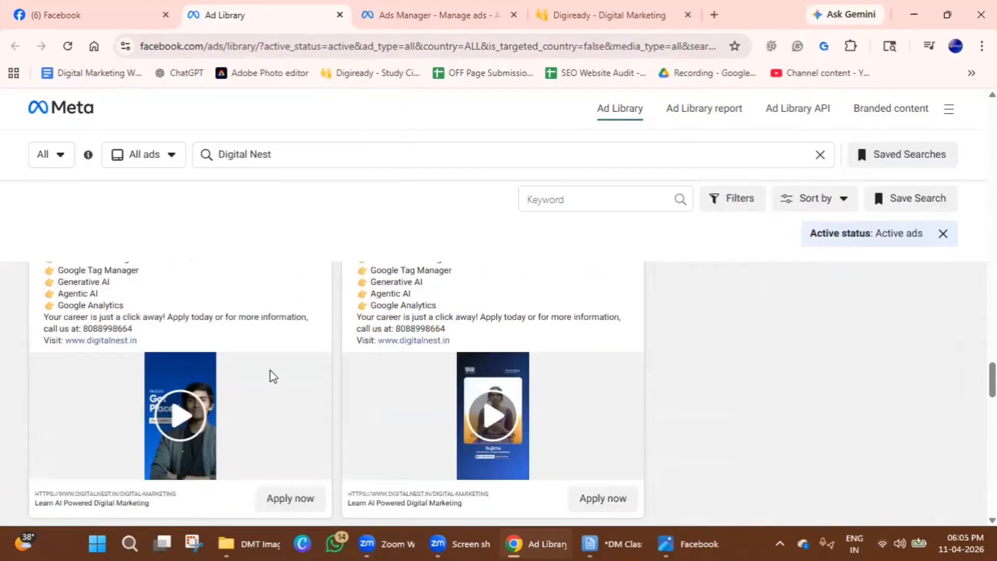
scroll(728, 351, down, 5)
scroll(744, 327, up, 2)
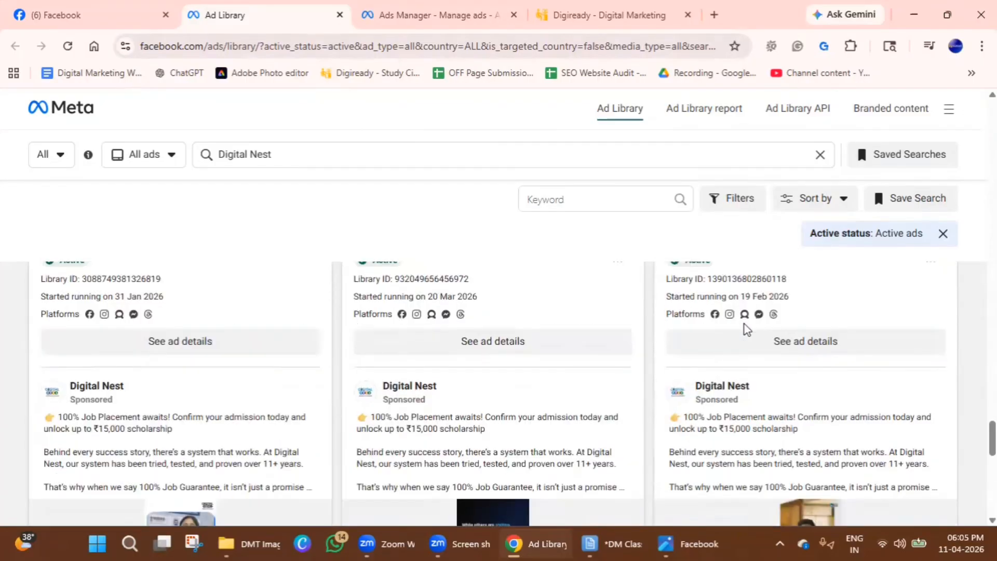
scroll(438, 363, up, 10)
scroll(443, 361, up, 2)
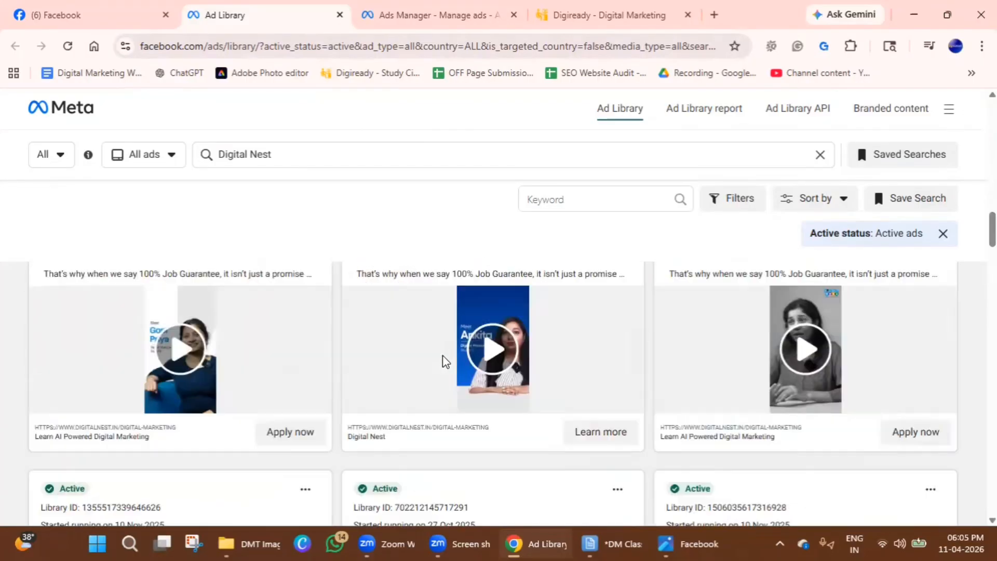
- Switch to the DM Classes.txt notes and extend the Facebook Page transparency line with "- Competitors's FB page - Profile name"
click(677, 544)
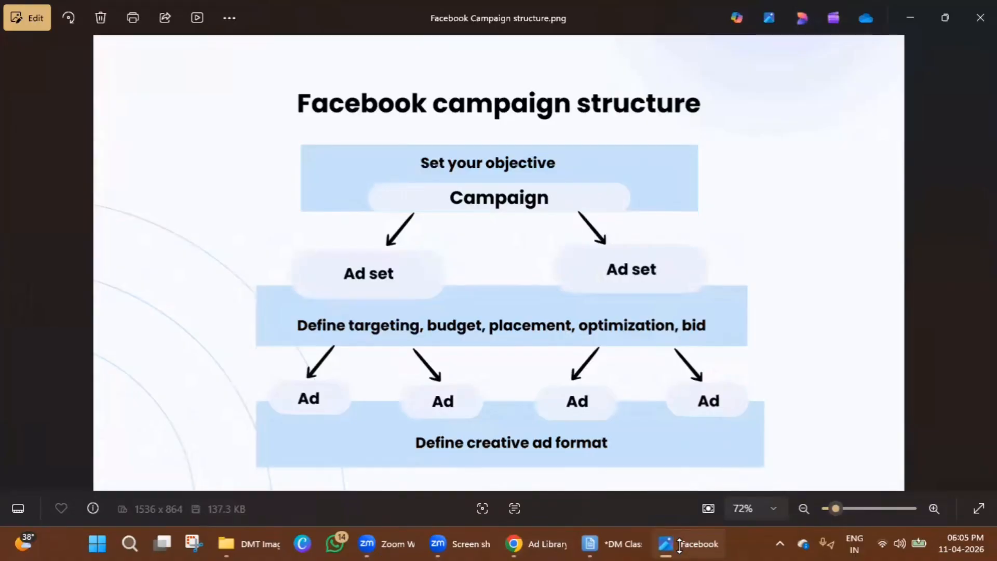
click(679, 544)
click(625, 540)
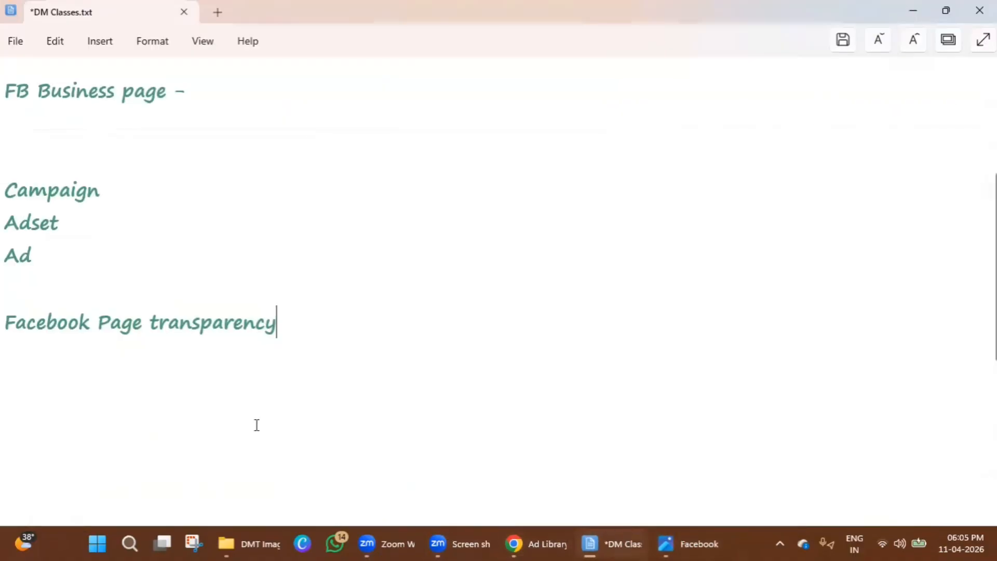
text(- Com)
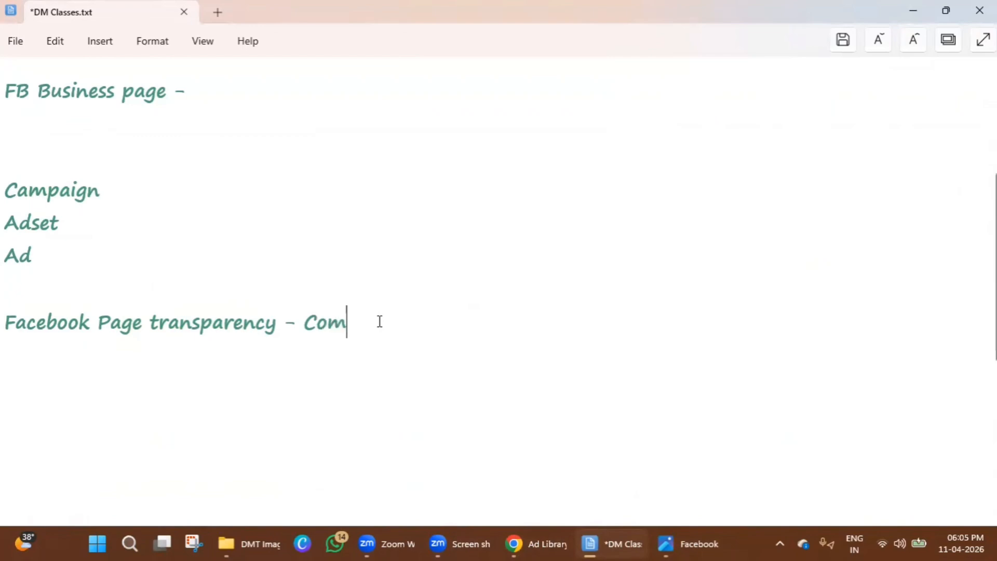
text(pet)
text(itors's )
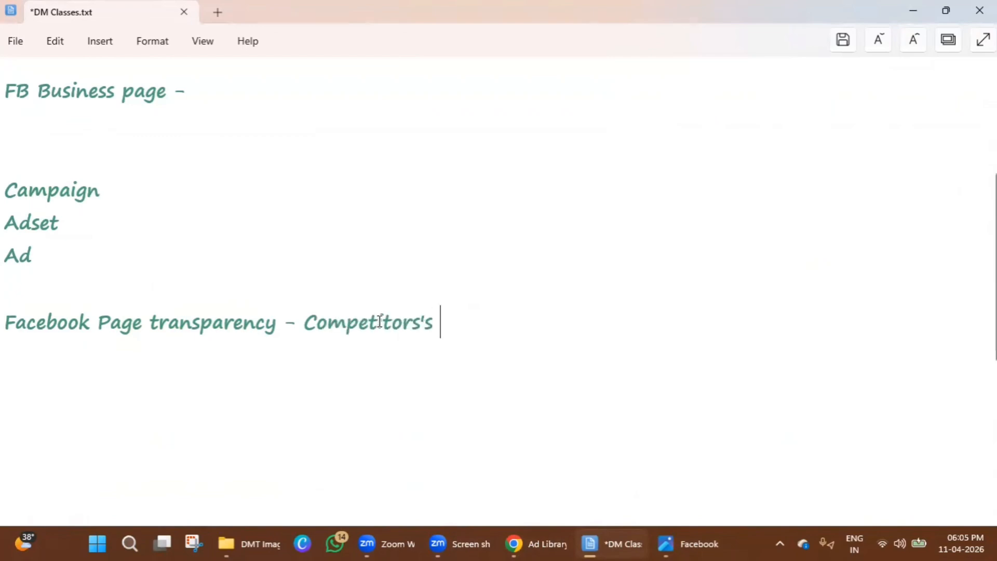
text(FB page )
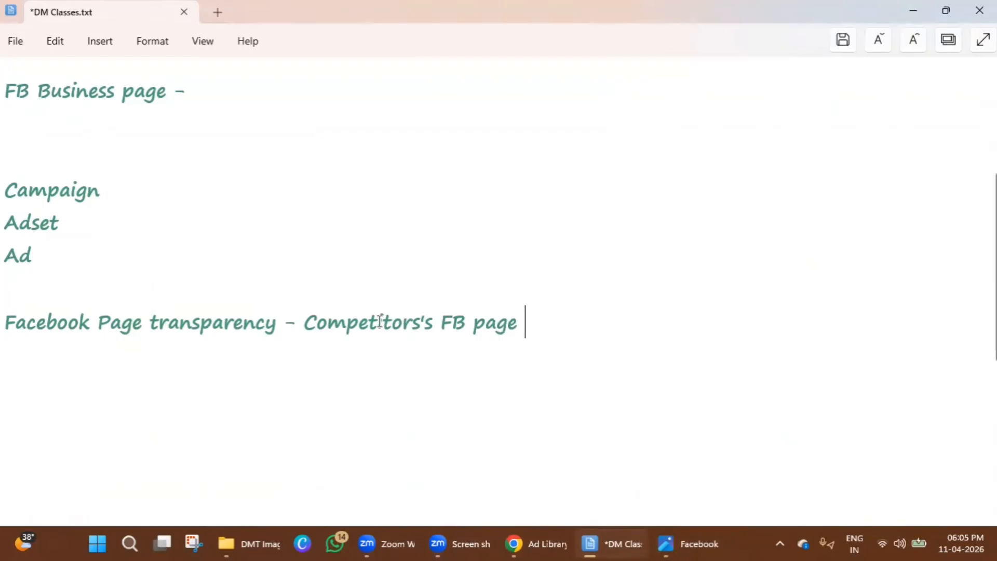
text(- Profilr)
key(BackSpace)
key(BackSpace)
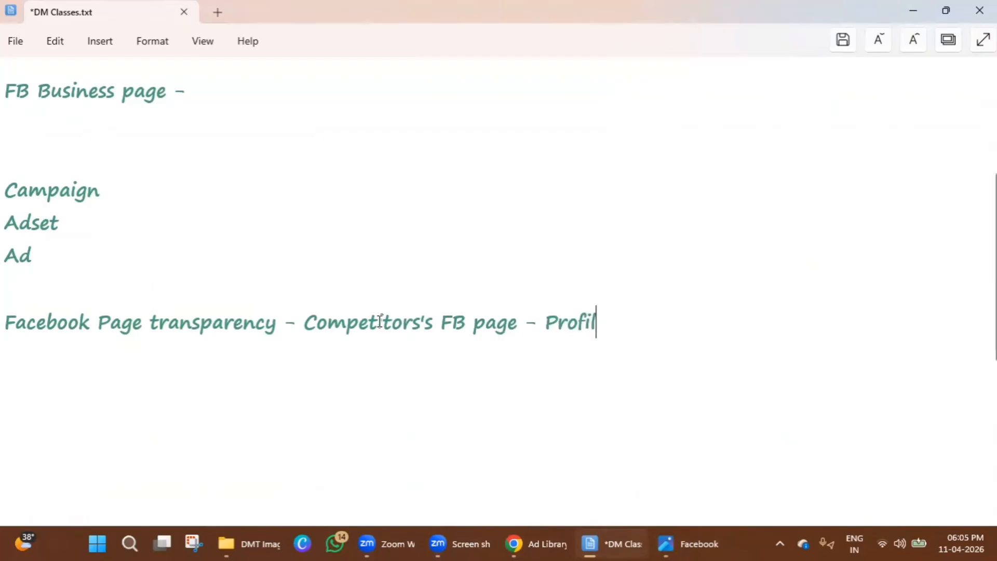
text(e name)
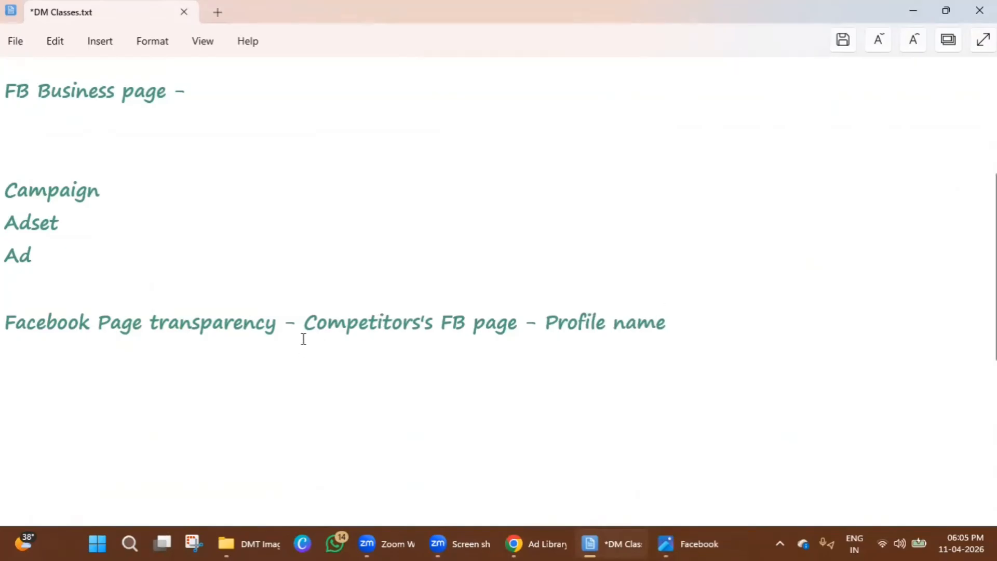
- Review the first topics in the notes, highlighting the word Campaign in the FB Ads line and the Facebook Ads Manager line
scroll(329, 396, up, 5)
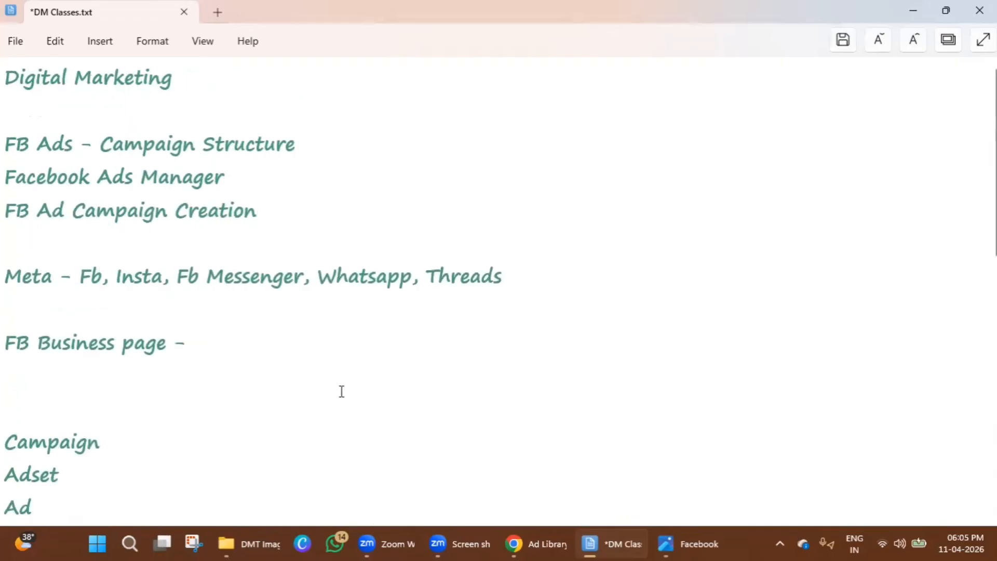
click(164, 151)
double_click(164, 152)
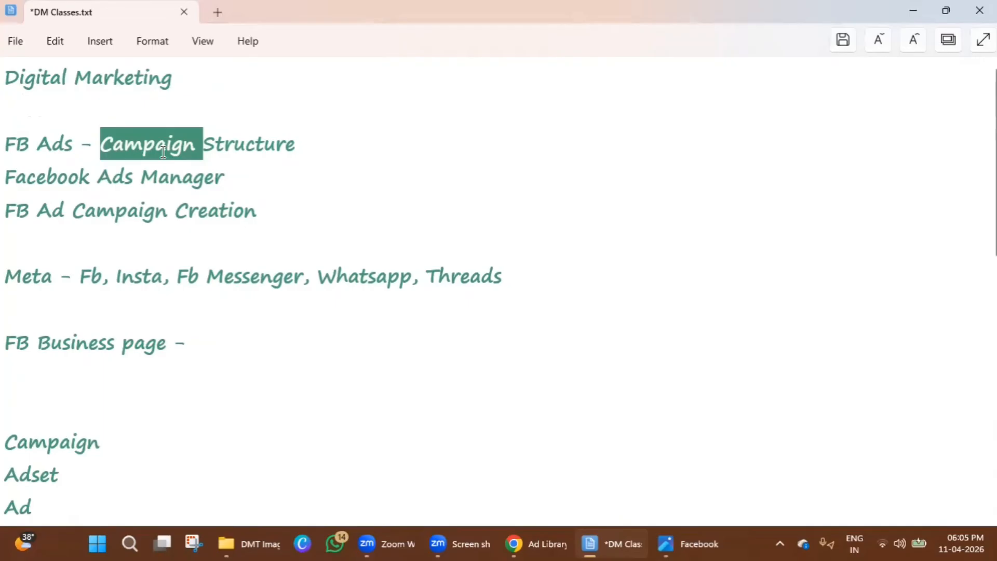
triple_click(174, 174)
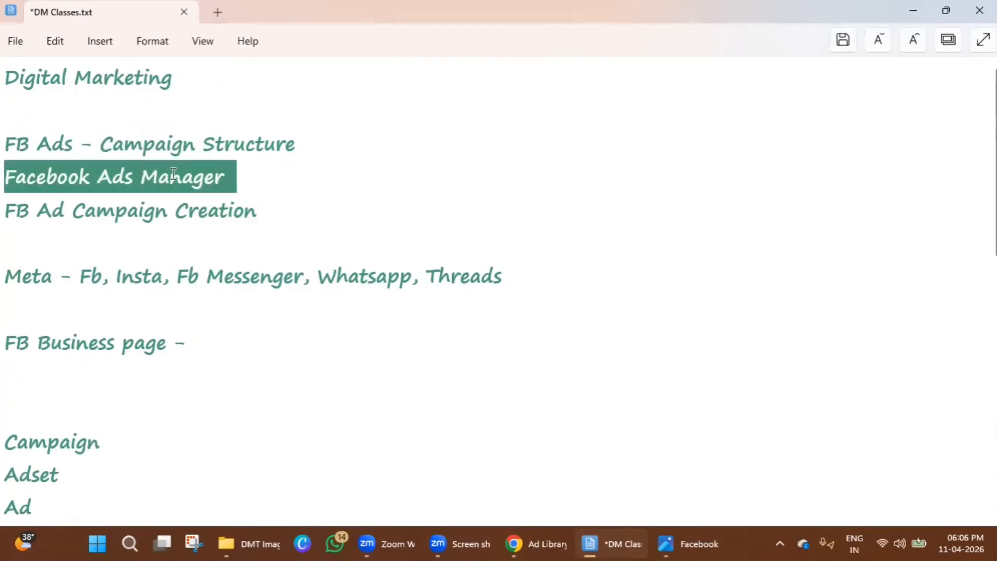